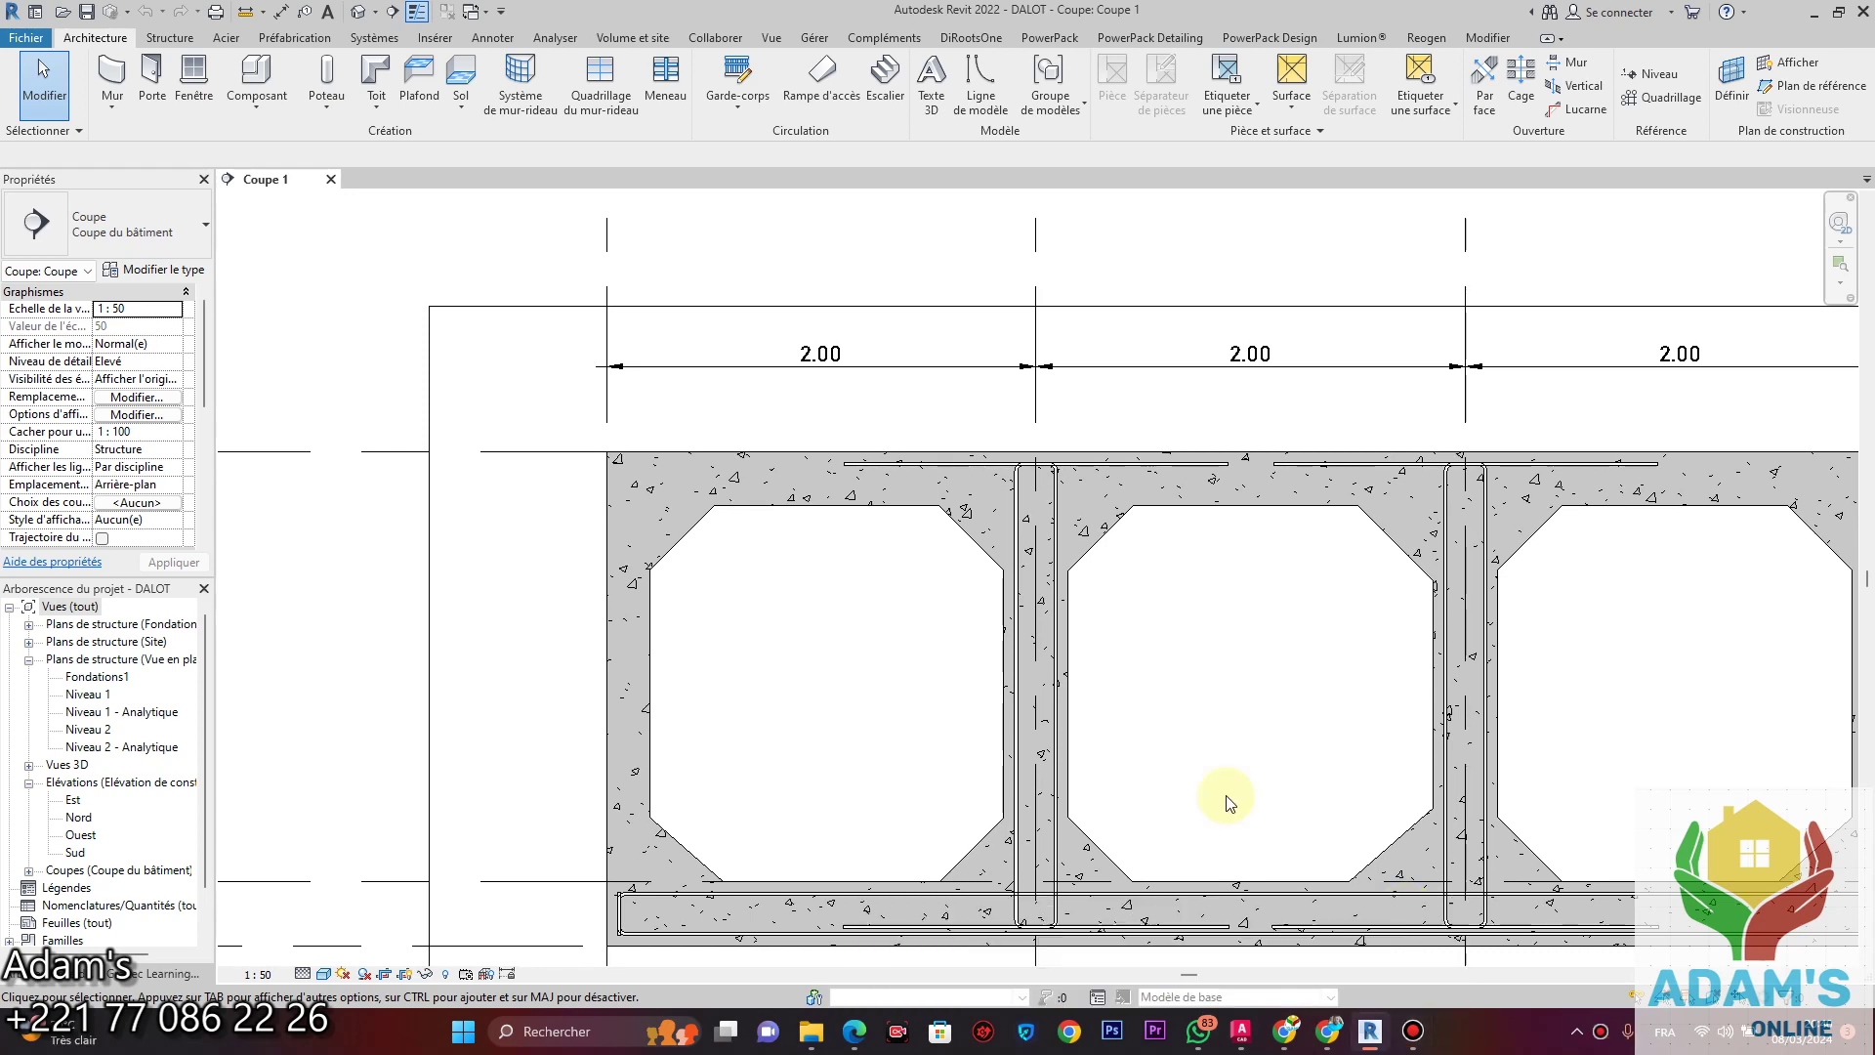
Set the visual style of the culvert section view to wireframe (Image filaire).
{"action": "middle_click_drag", "start_coordinate": [819, 464], "coordinate": [778, 326]}
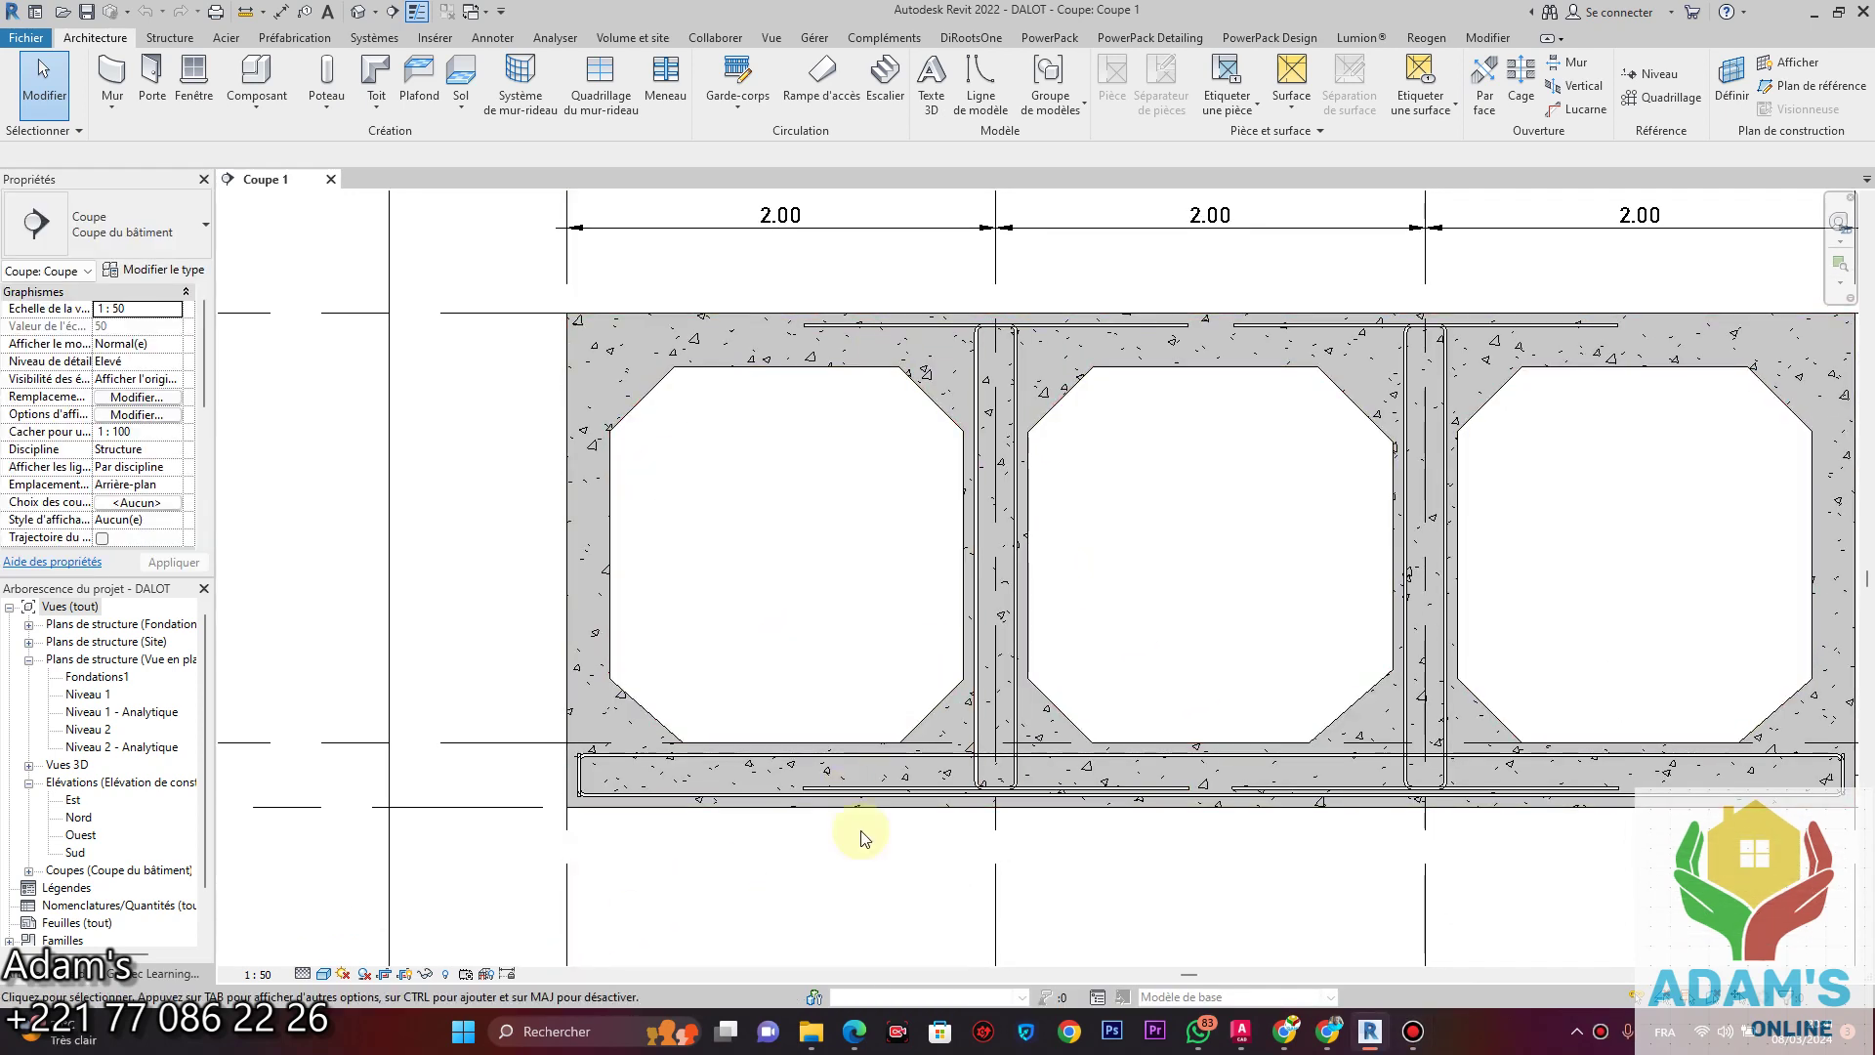
{"action": "scroll", "coordinate": [936, 772], "scroll_direction": "up", "scroll_amount": 5}
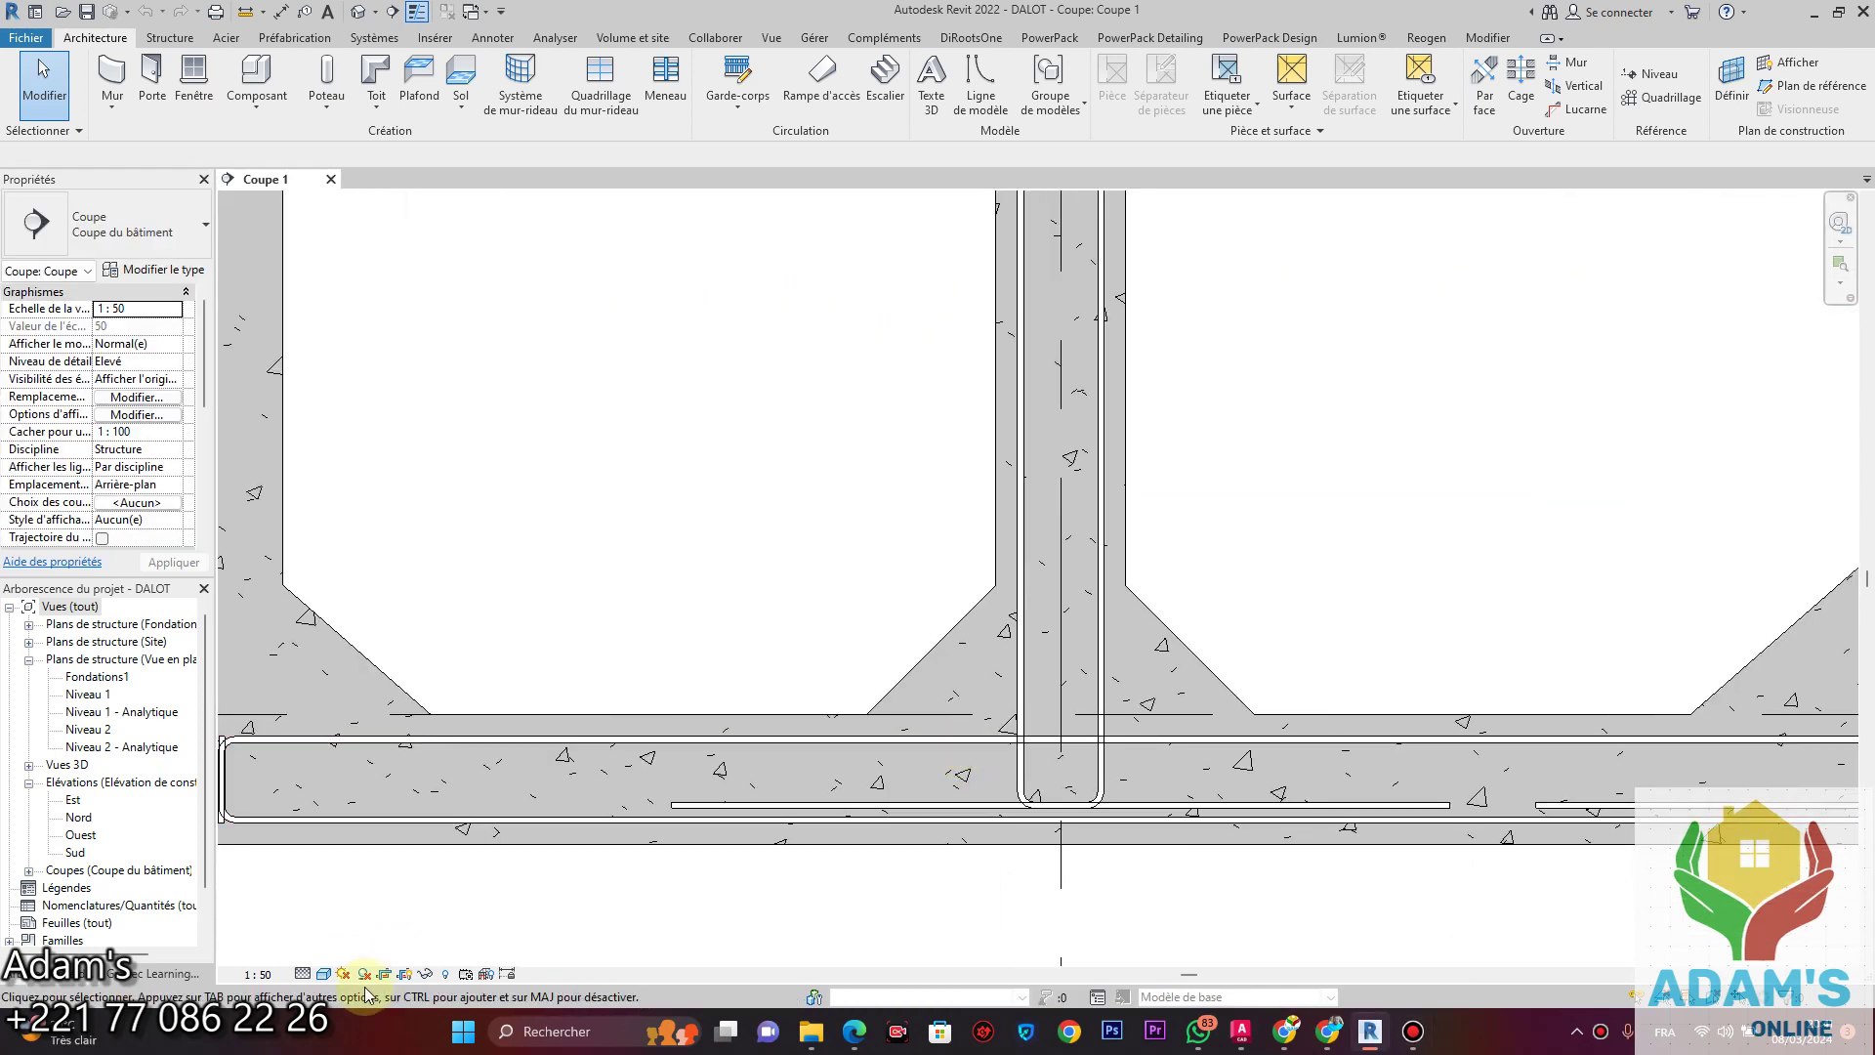
{"action": "left_click", "coordinate": [326, 975]}
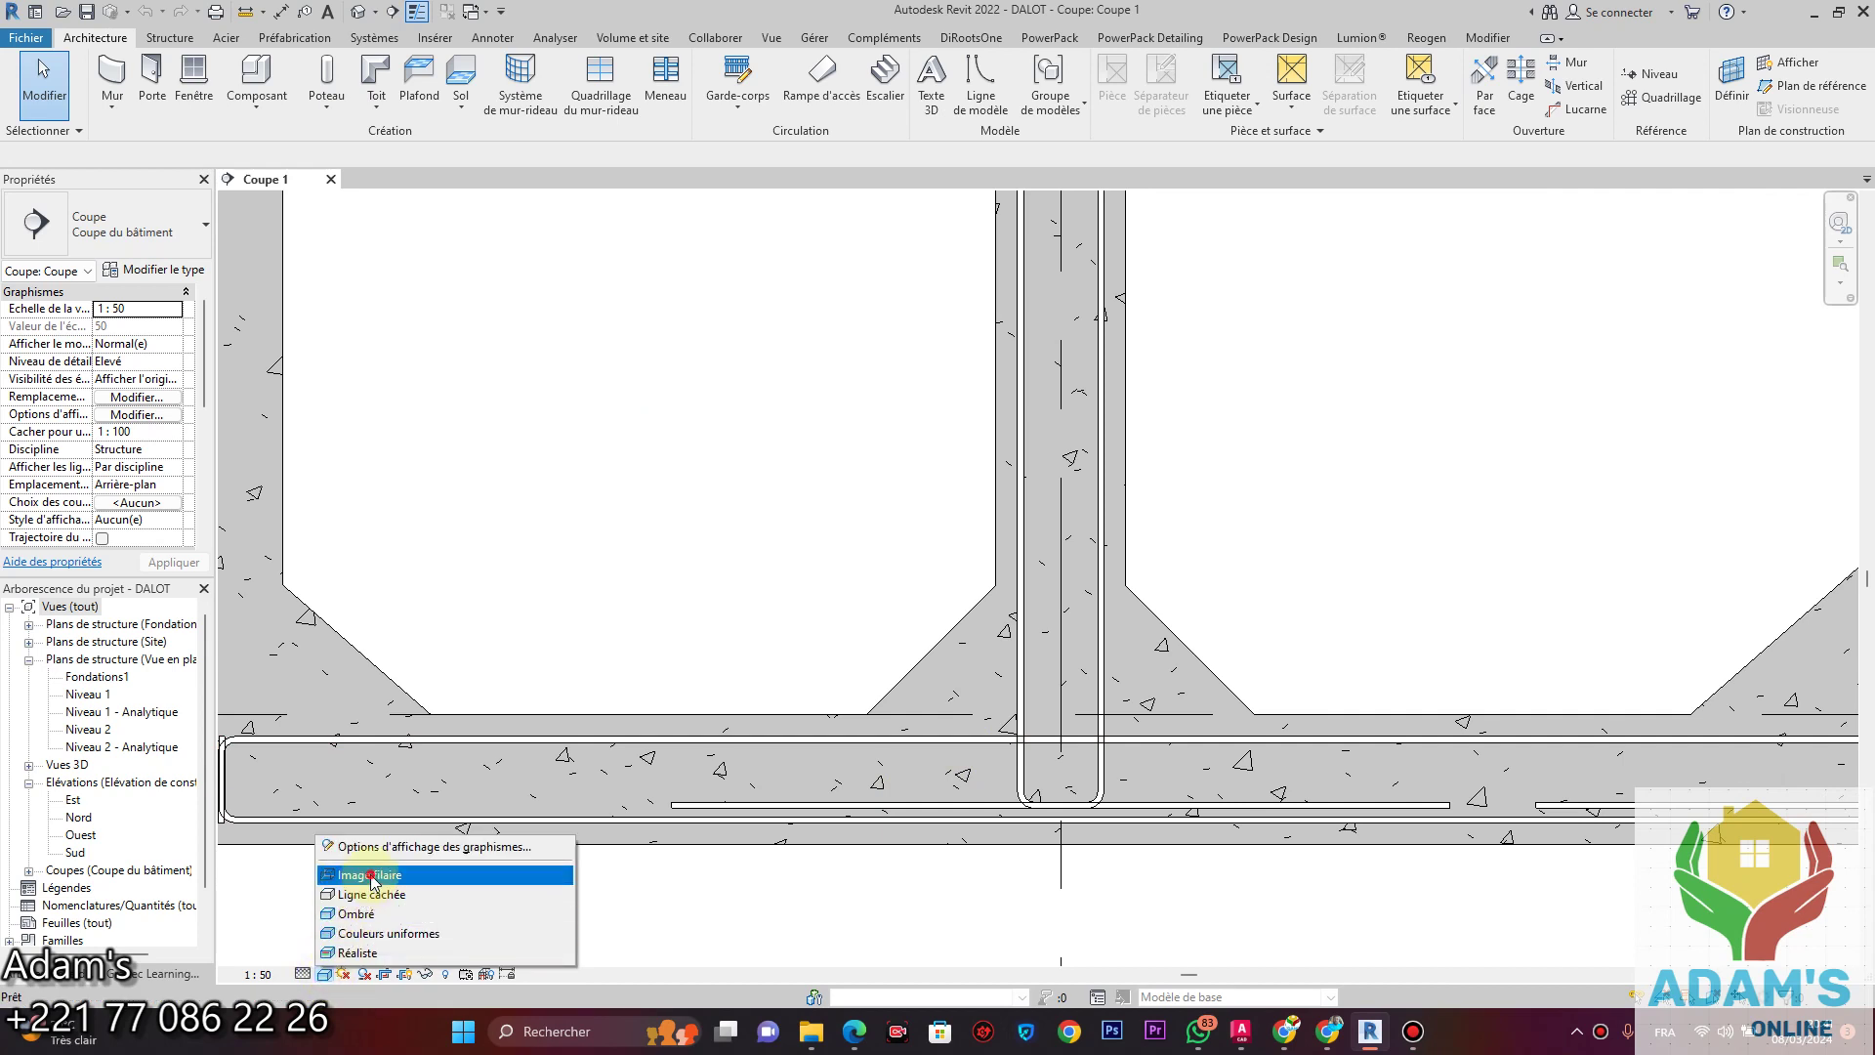
{"action": "left_click", "coordinate": [366, 874]}
{"action": "scroll", "coordinate": [911, 830], "scroll_direction": "down", "scroll_amount": 5}
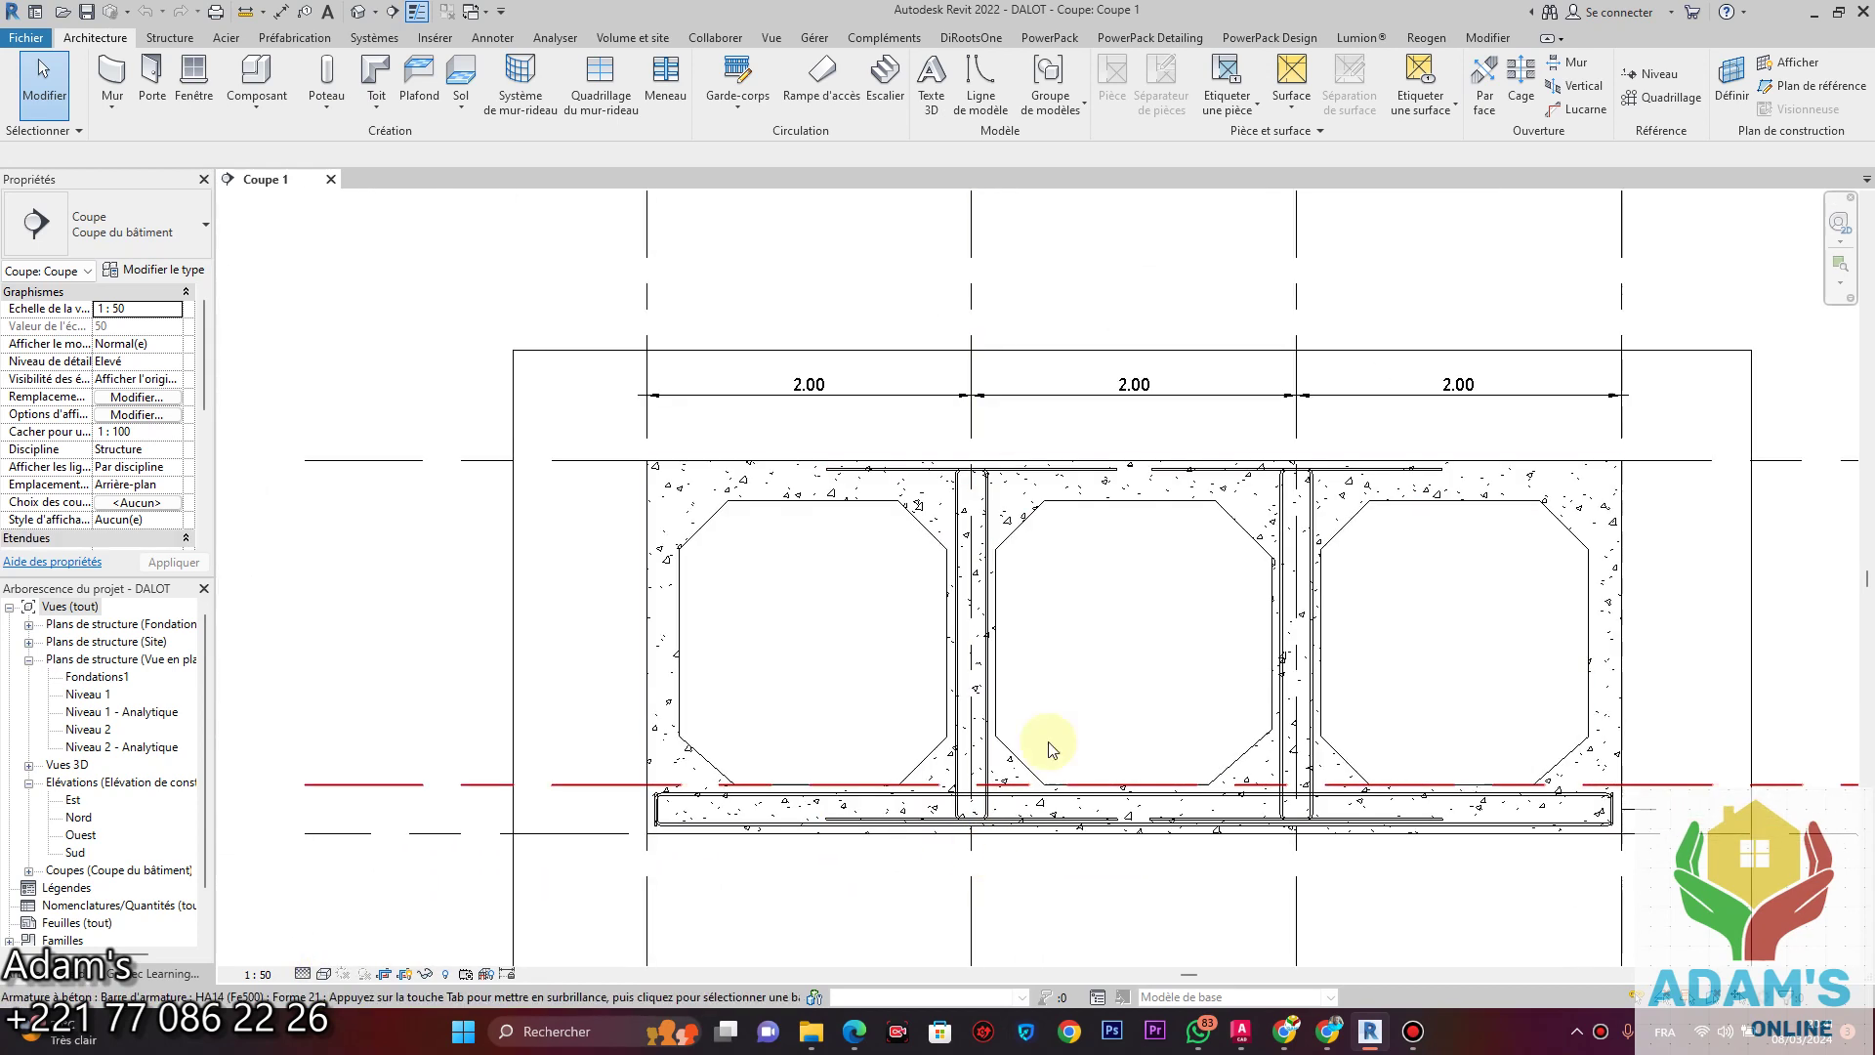
{"action": "middle_click_drag", "start_coordinate": [1097, 771], "coordinate": [1122, 736]}
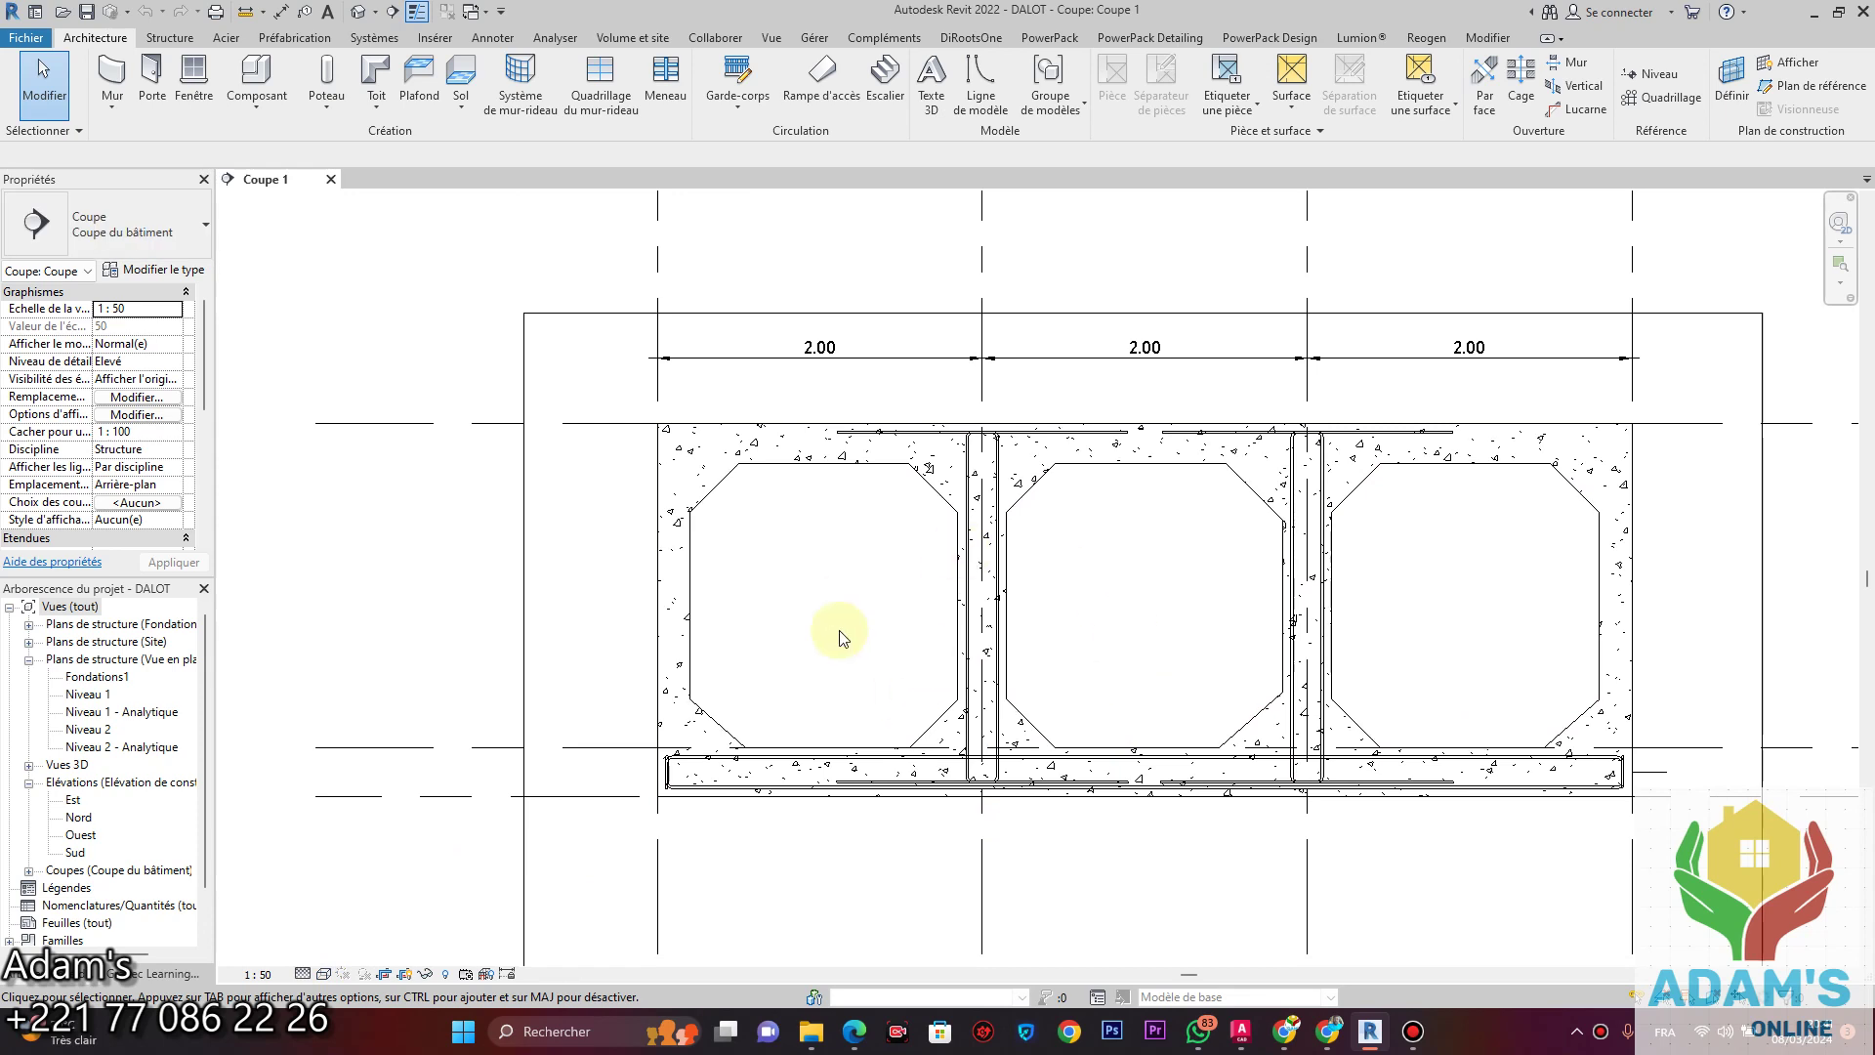
Sketch an HA14 (Fe500) rebar hosted by the culvert, with a short right leg and a horizontal run along the top cover line to the left corner.
{"action": "scroll", "coordinate": [892, 423], "scroll_direction": "up", "scroll_amount": 3}
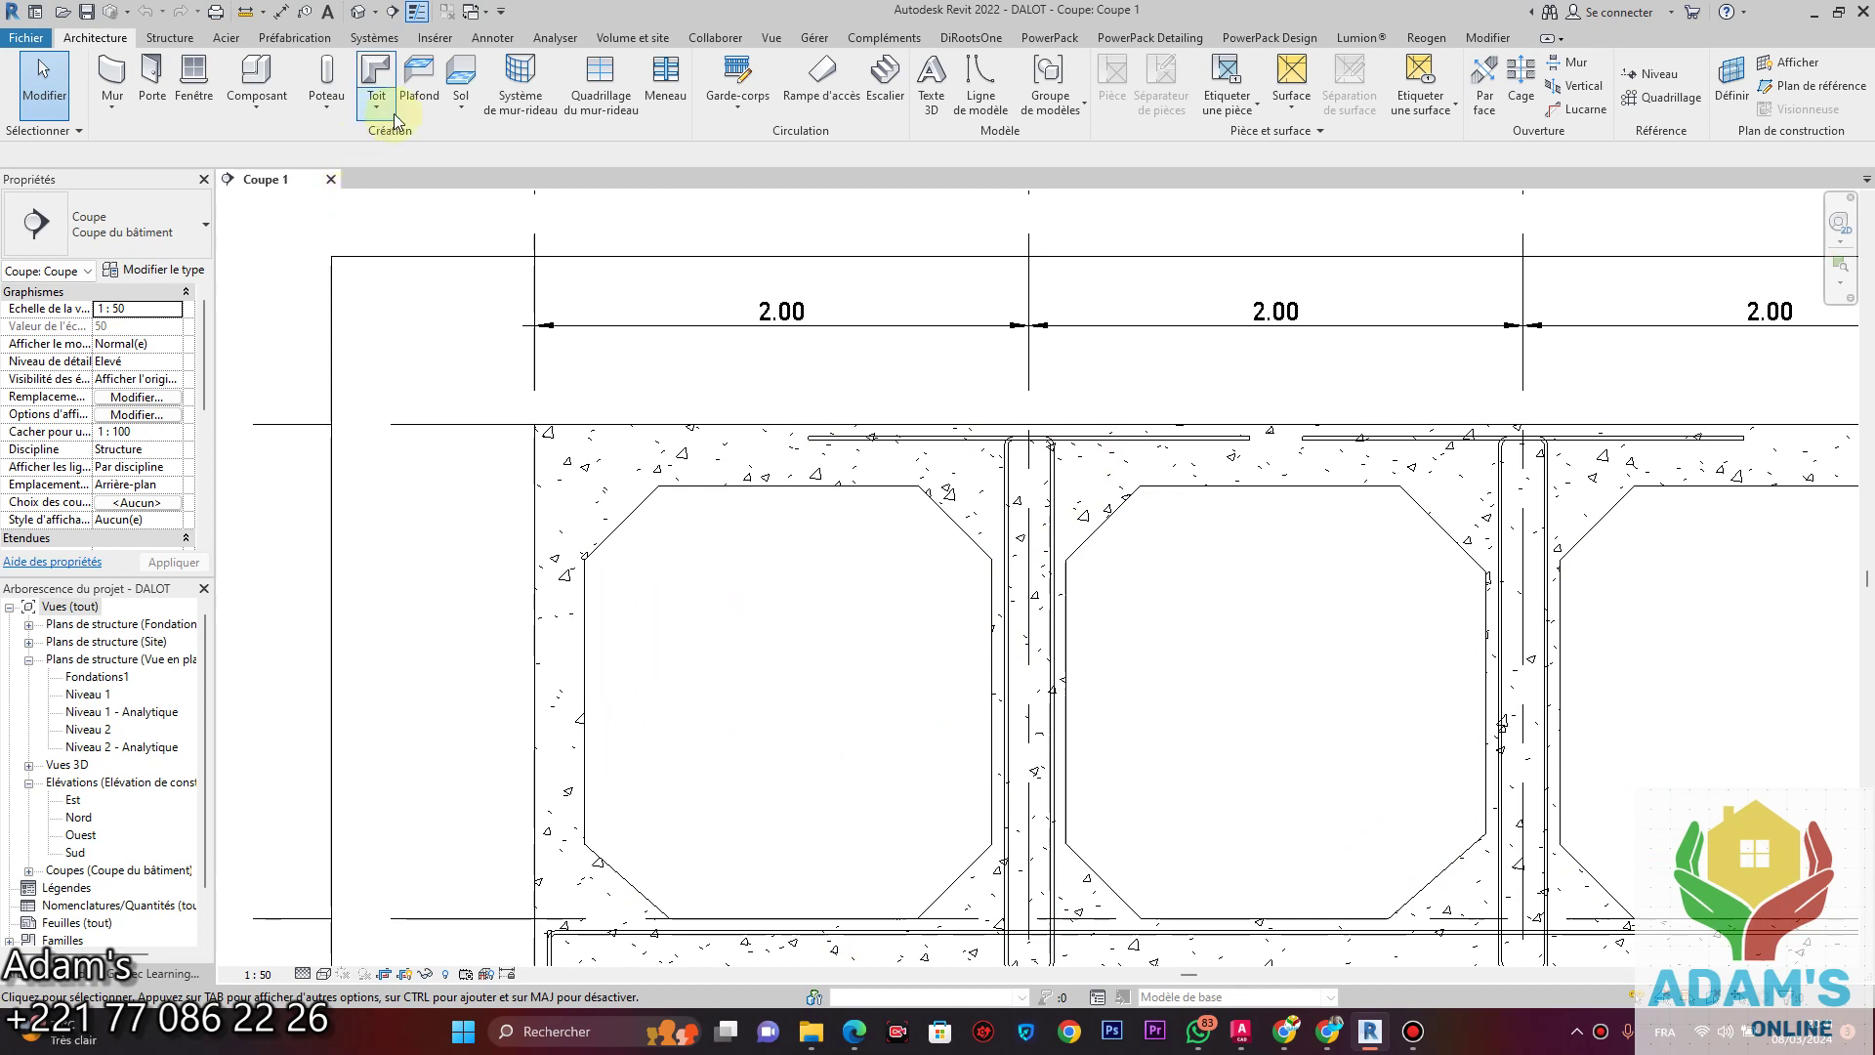
{"action": "scroll", "coordinate": [801, 430], "scroll_direction": "down", "scroll_amount": 3}
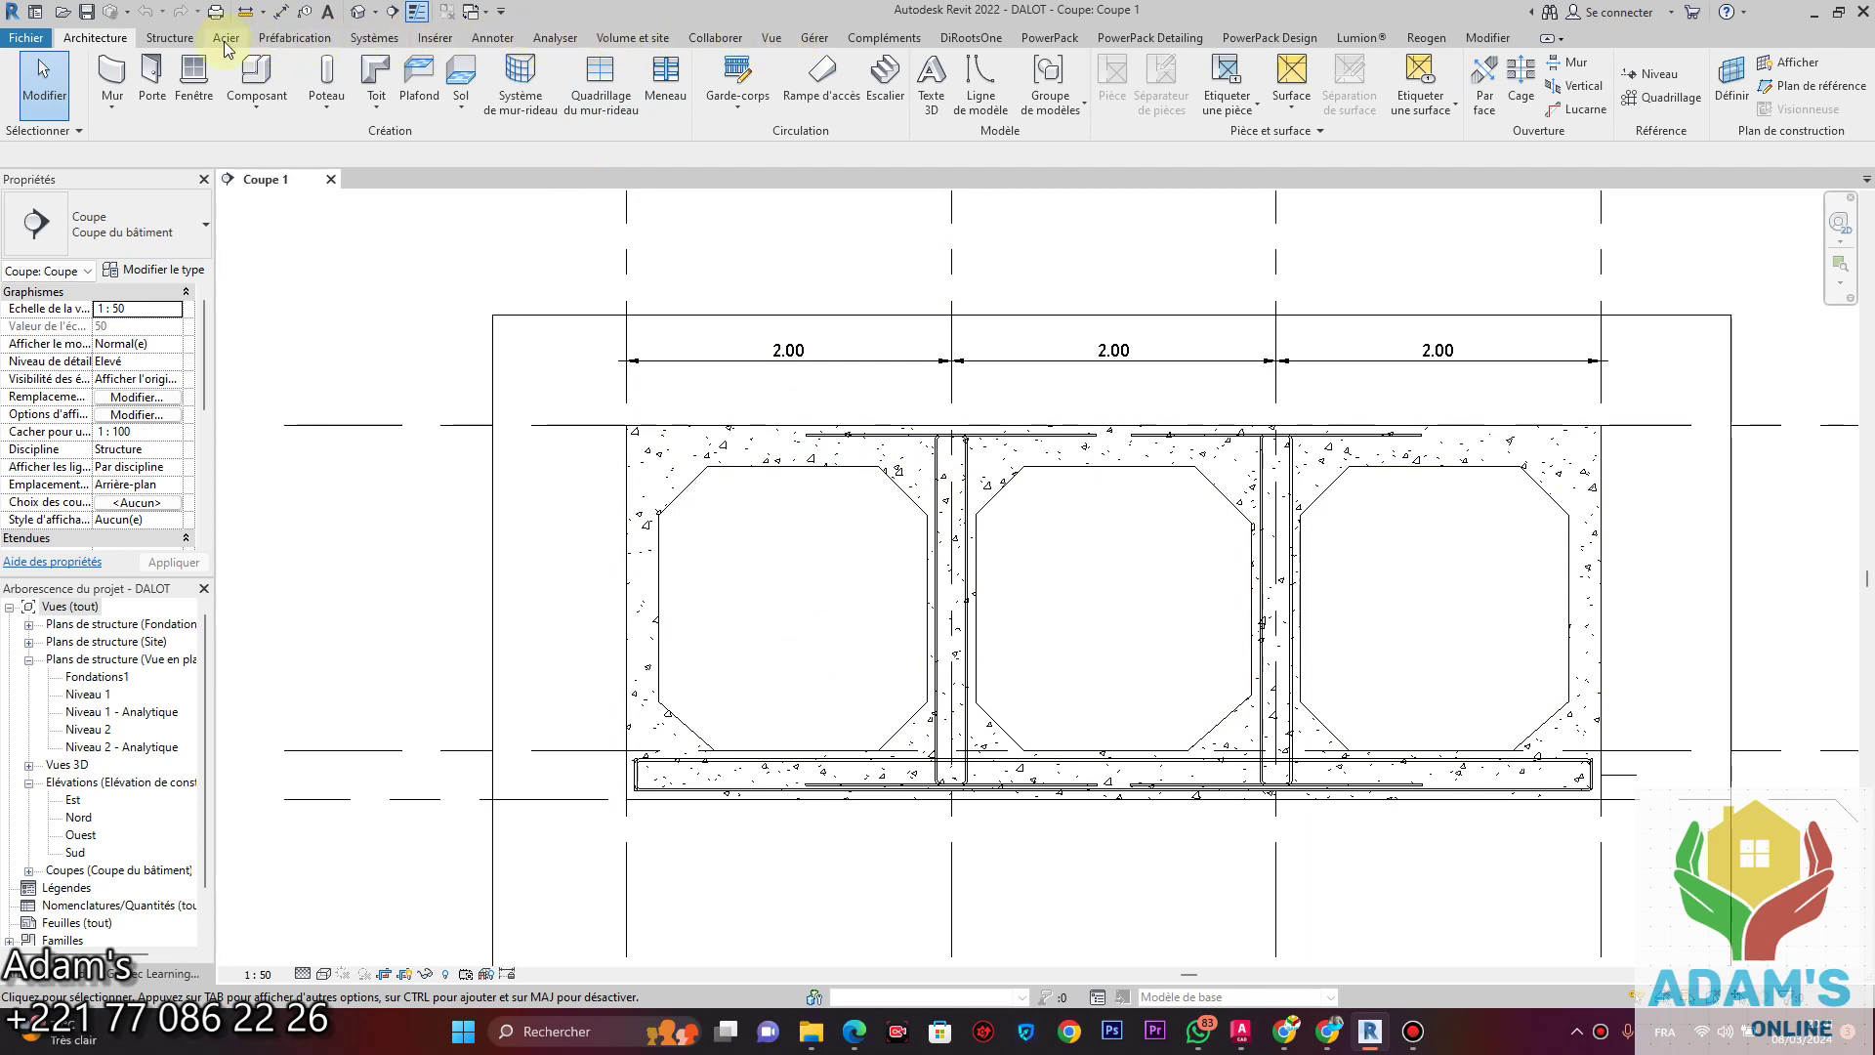
{"action": "left_click", "coordinate": [169, 37]}
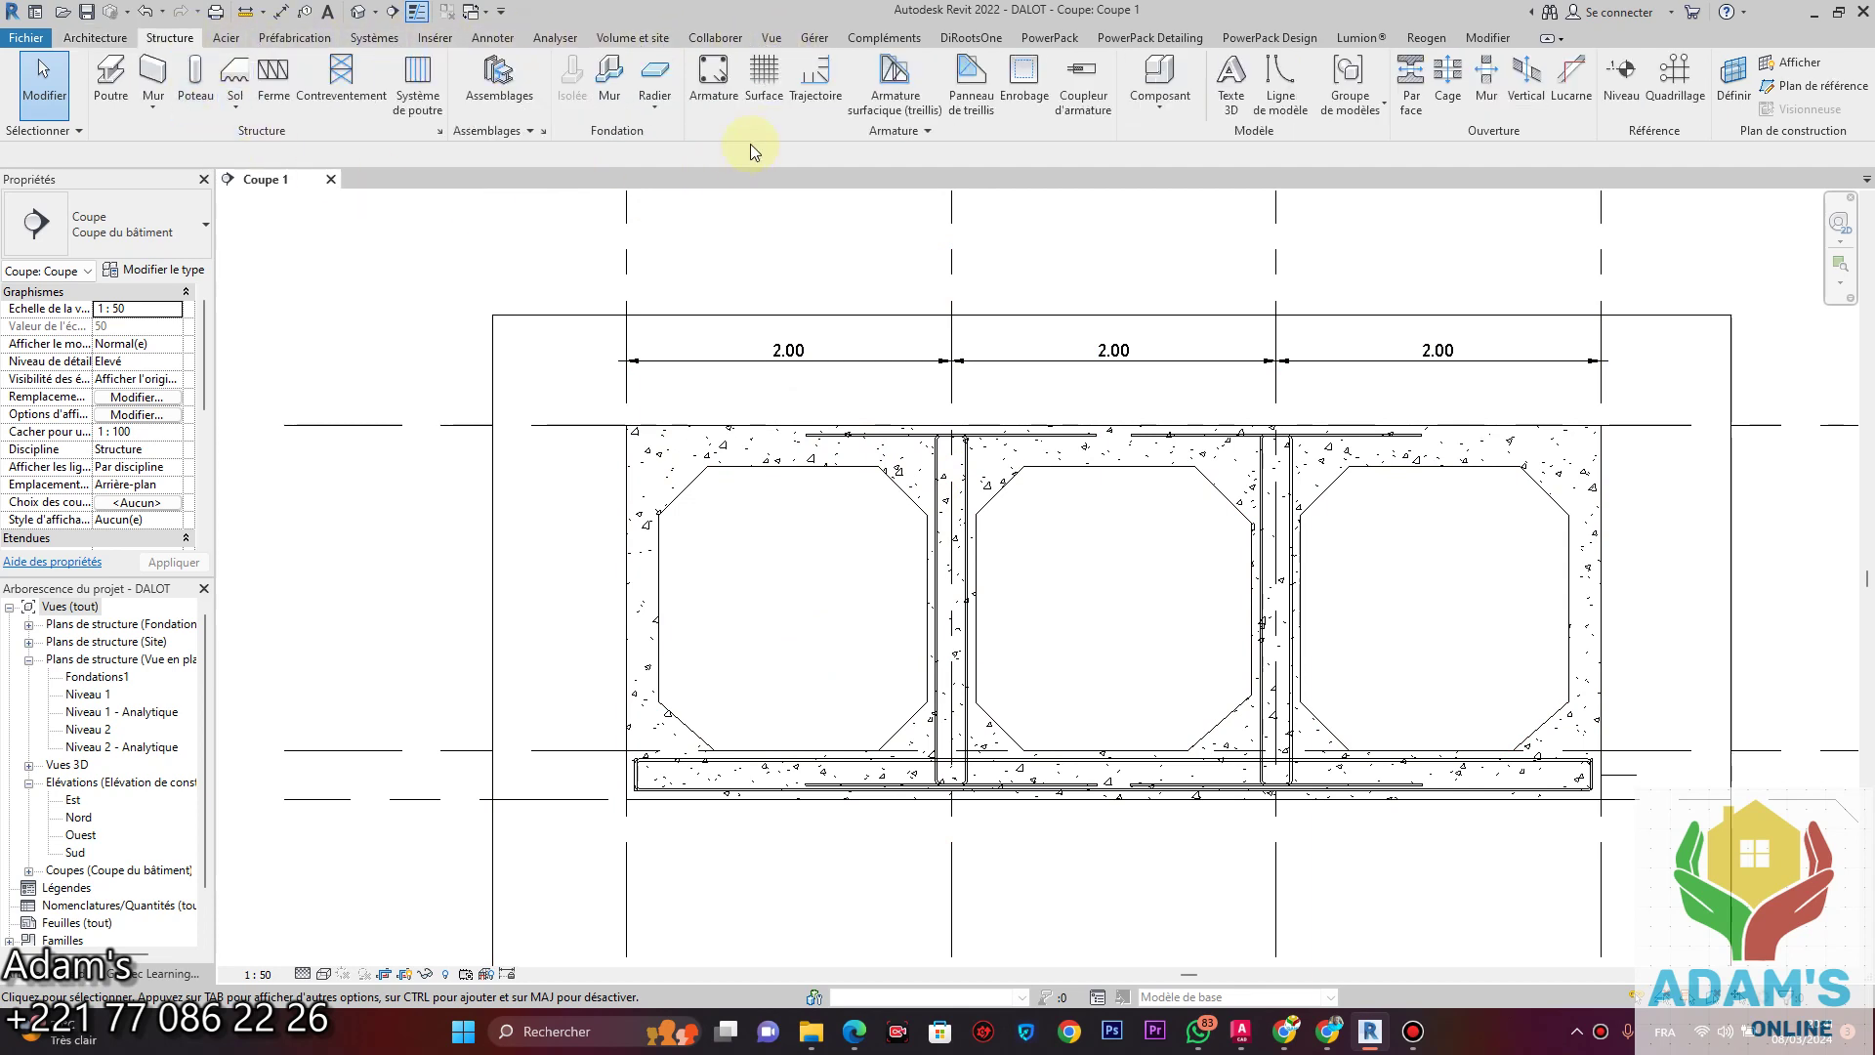
{"action": "left_click", "coordinate": [713, 78]}
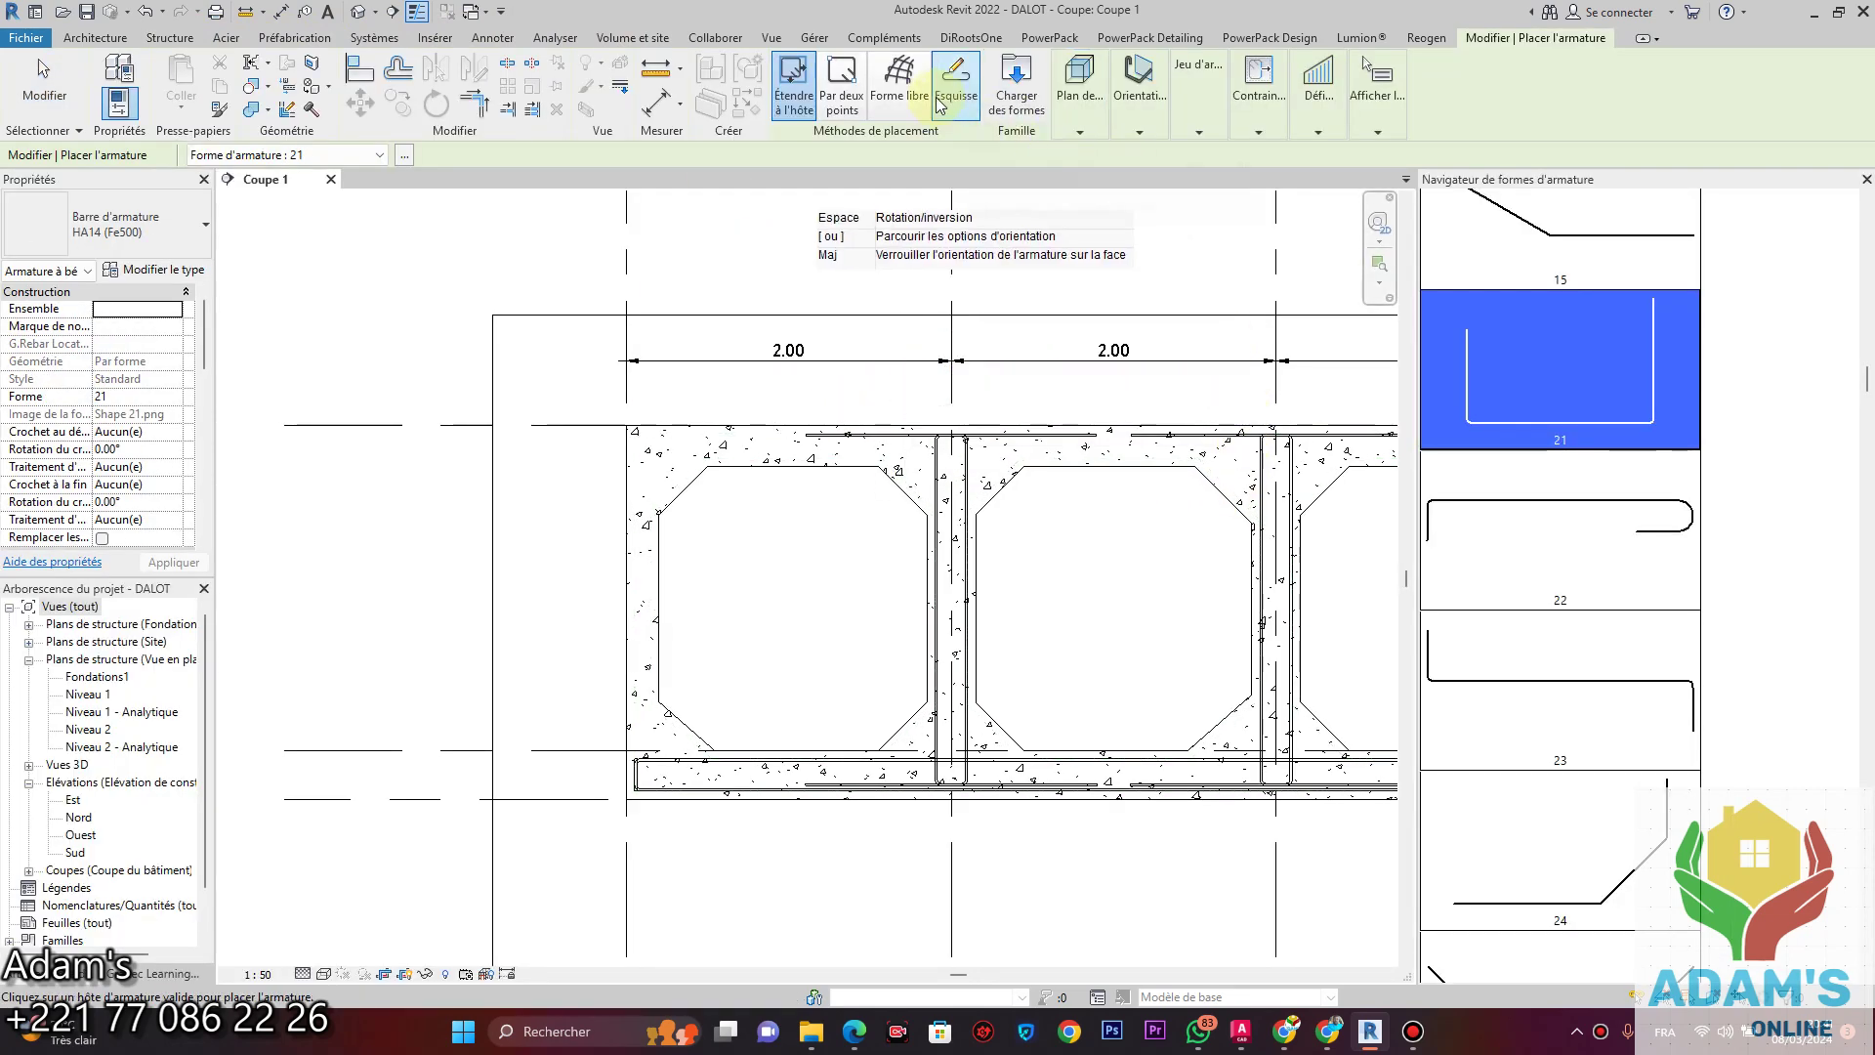
{"action": "left_click", "coordinate": [956, 83]}
{"action": "scroll", "coordinate": [1092, 466], "scroll_direction": "up", "scroll_amount": 2}
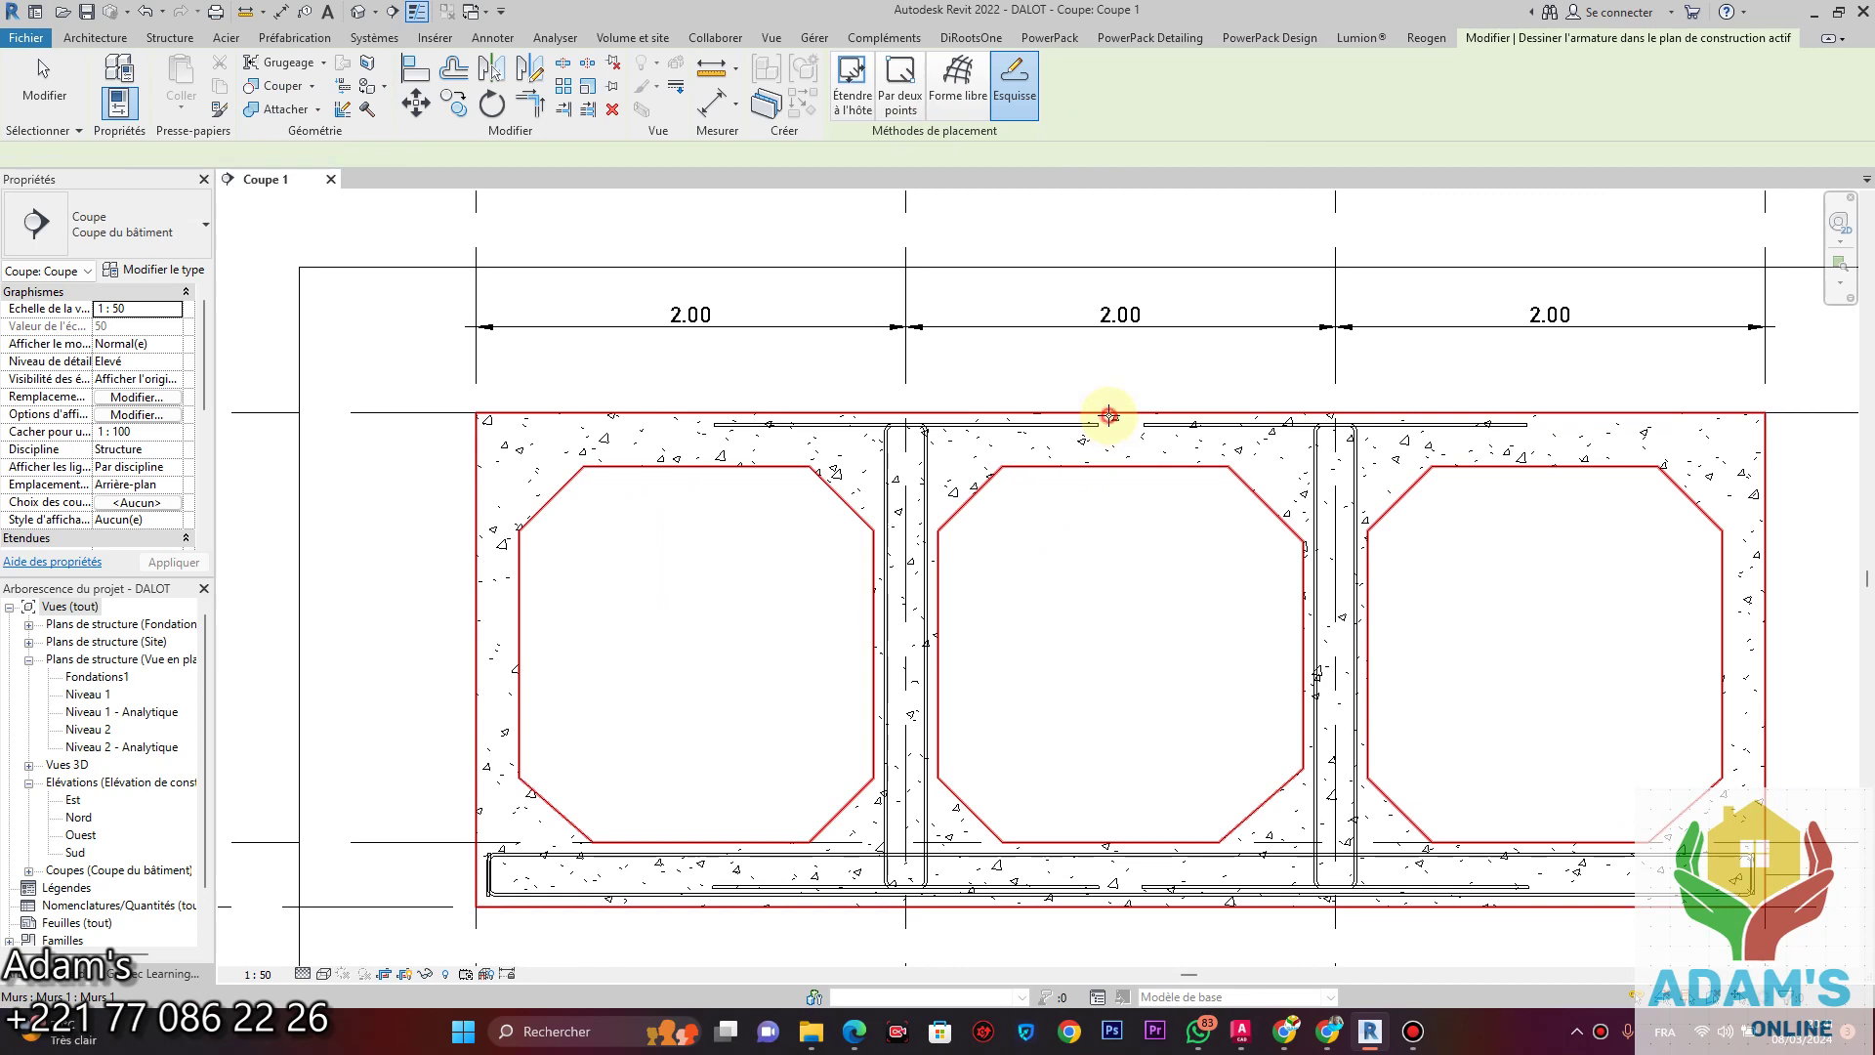
{"action": "left_click", "coordinate": [1069, 458]}
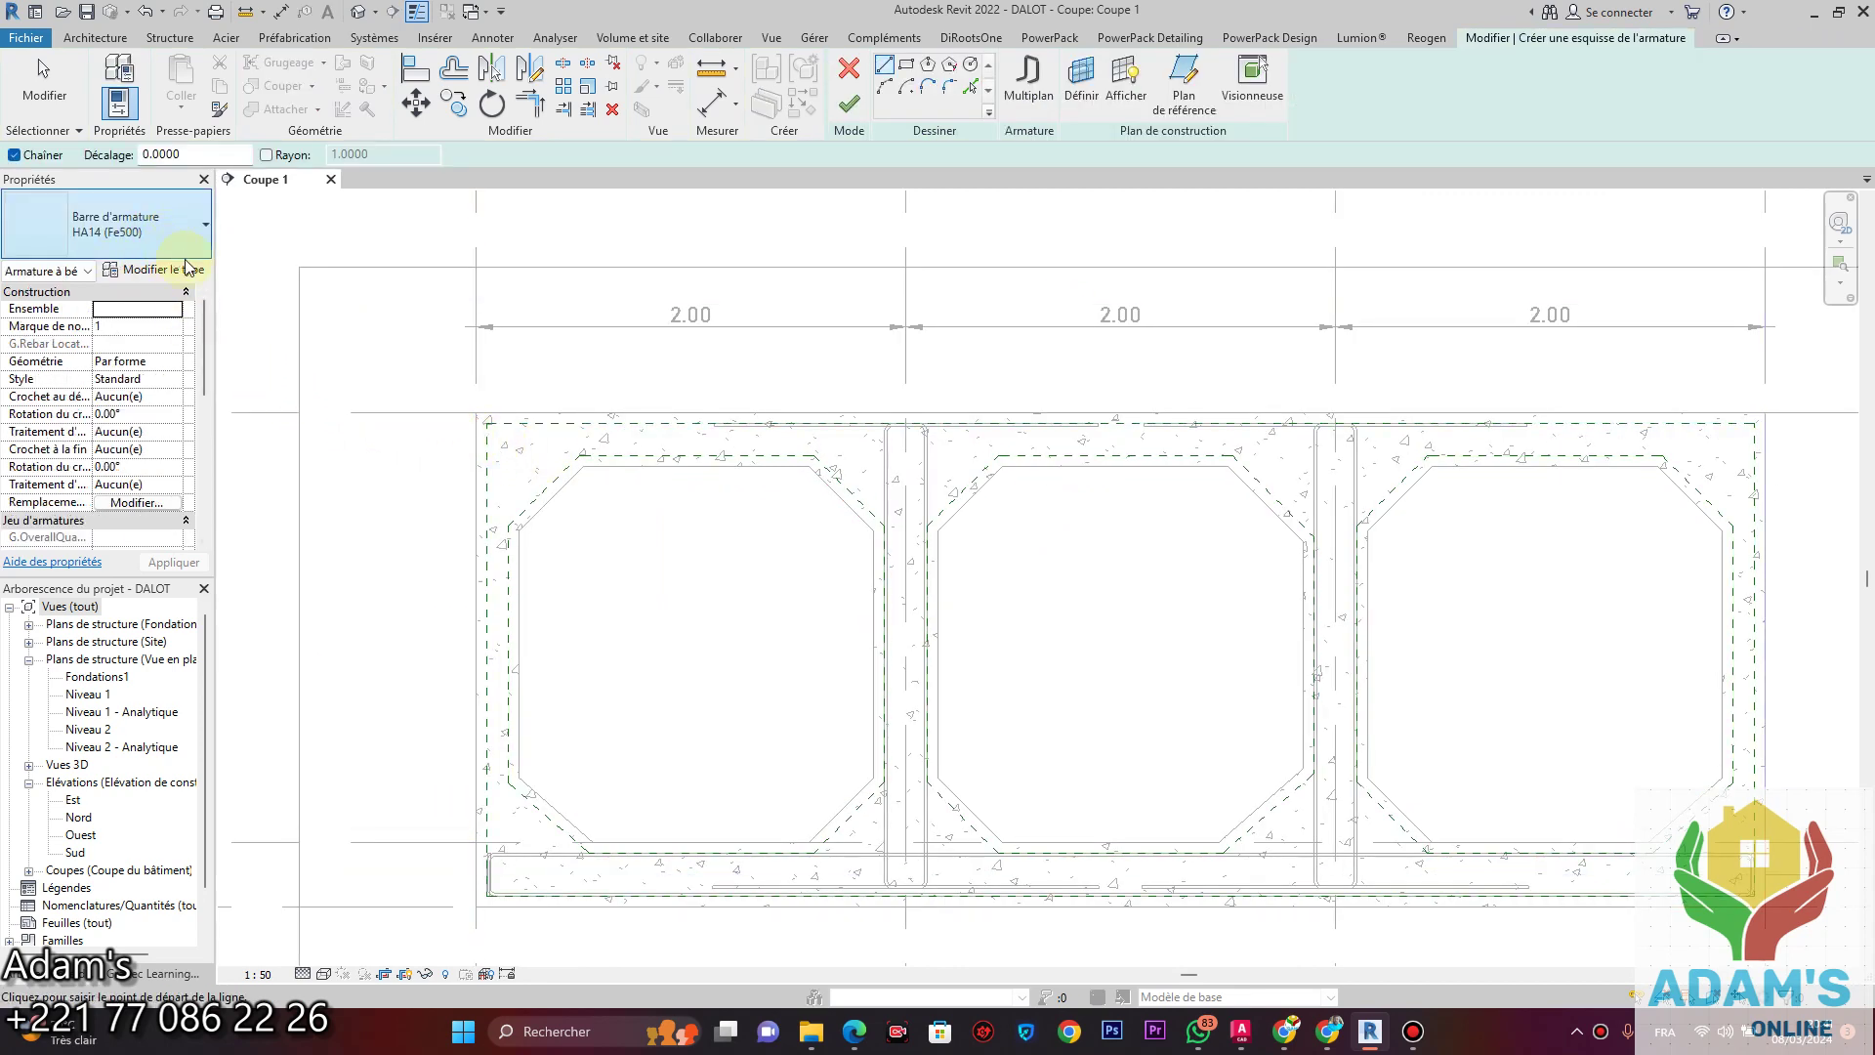
{"action": "middle_click_drag", "start_coordinate": [849, 508], "coordinate": [590, 534]}
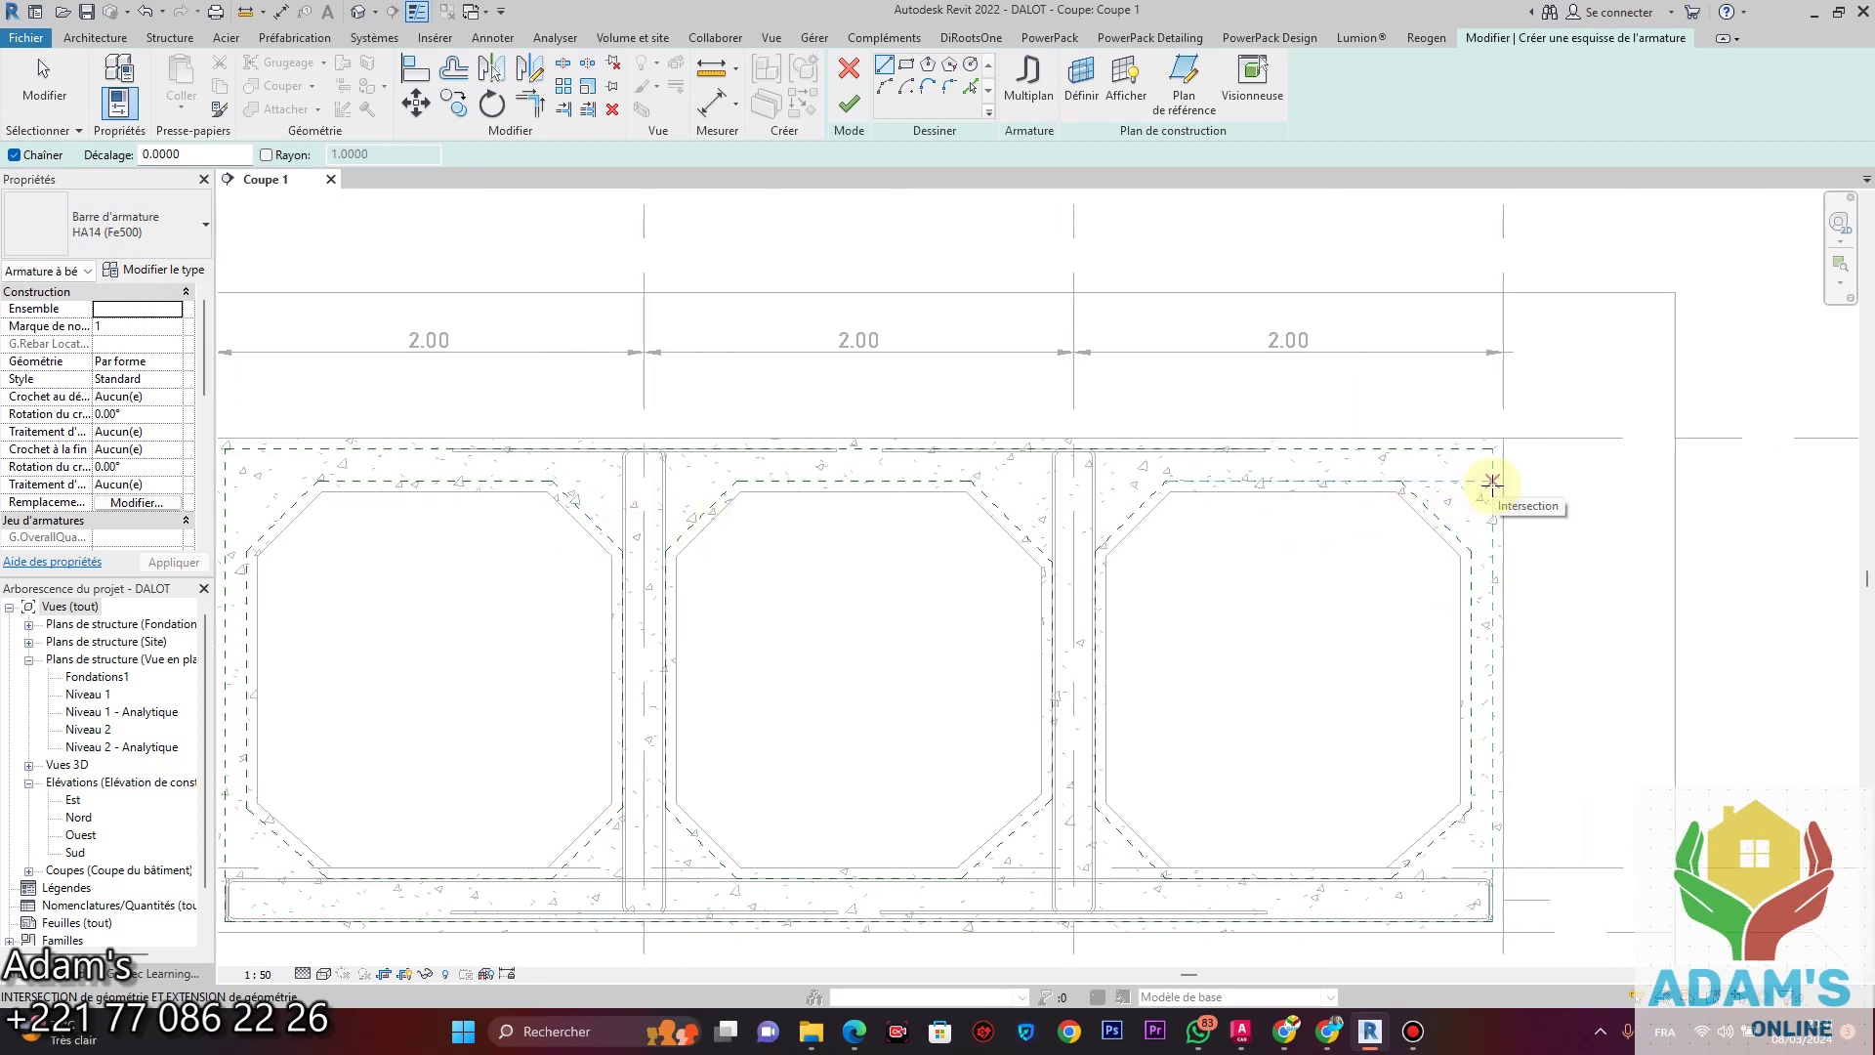
{"action": "left_click", "coordinate": [1492, 482]}
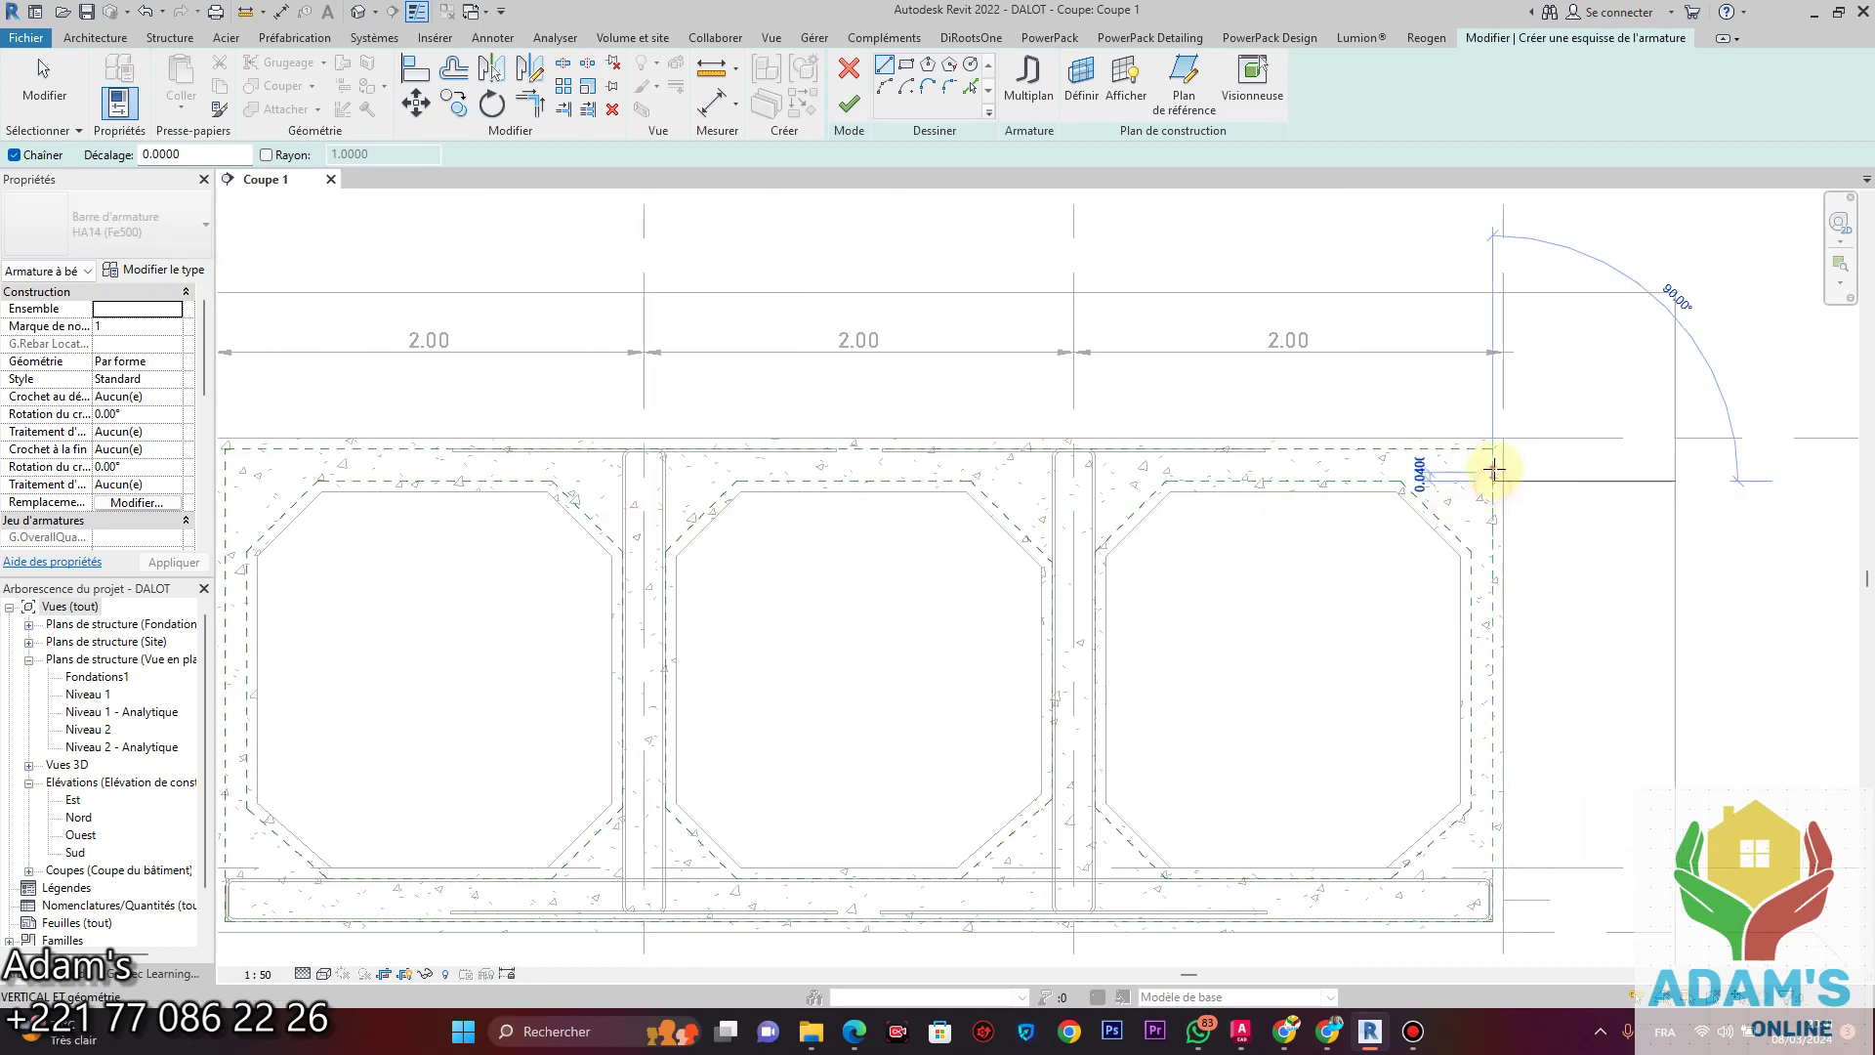
{"action": "scroll", "coordinate": [1608, 422], "scroll_direction": "down", "scroll_amount": 3}
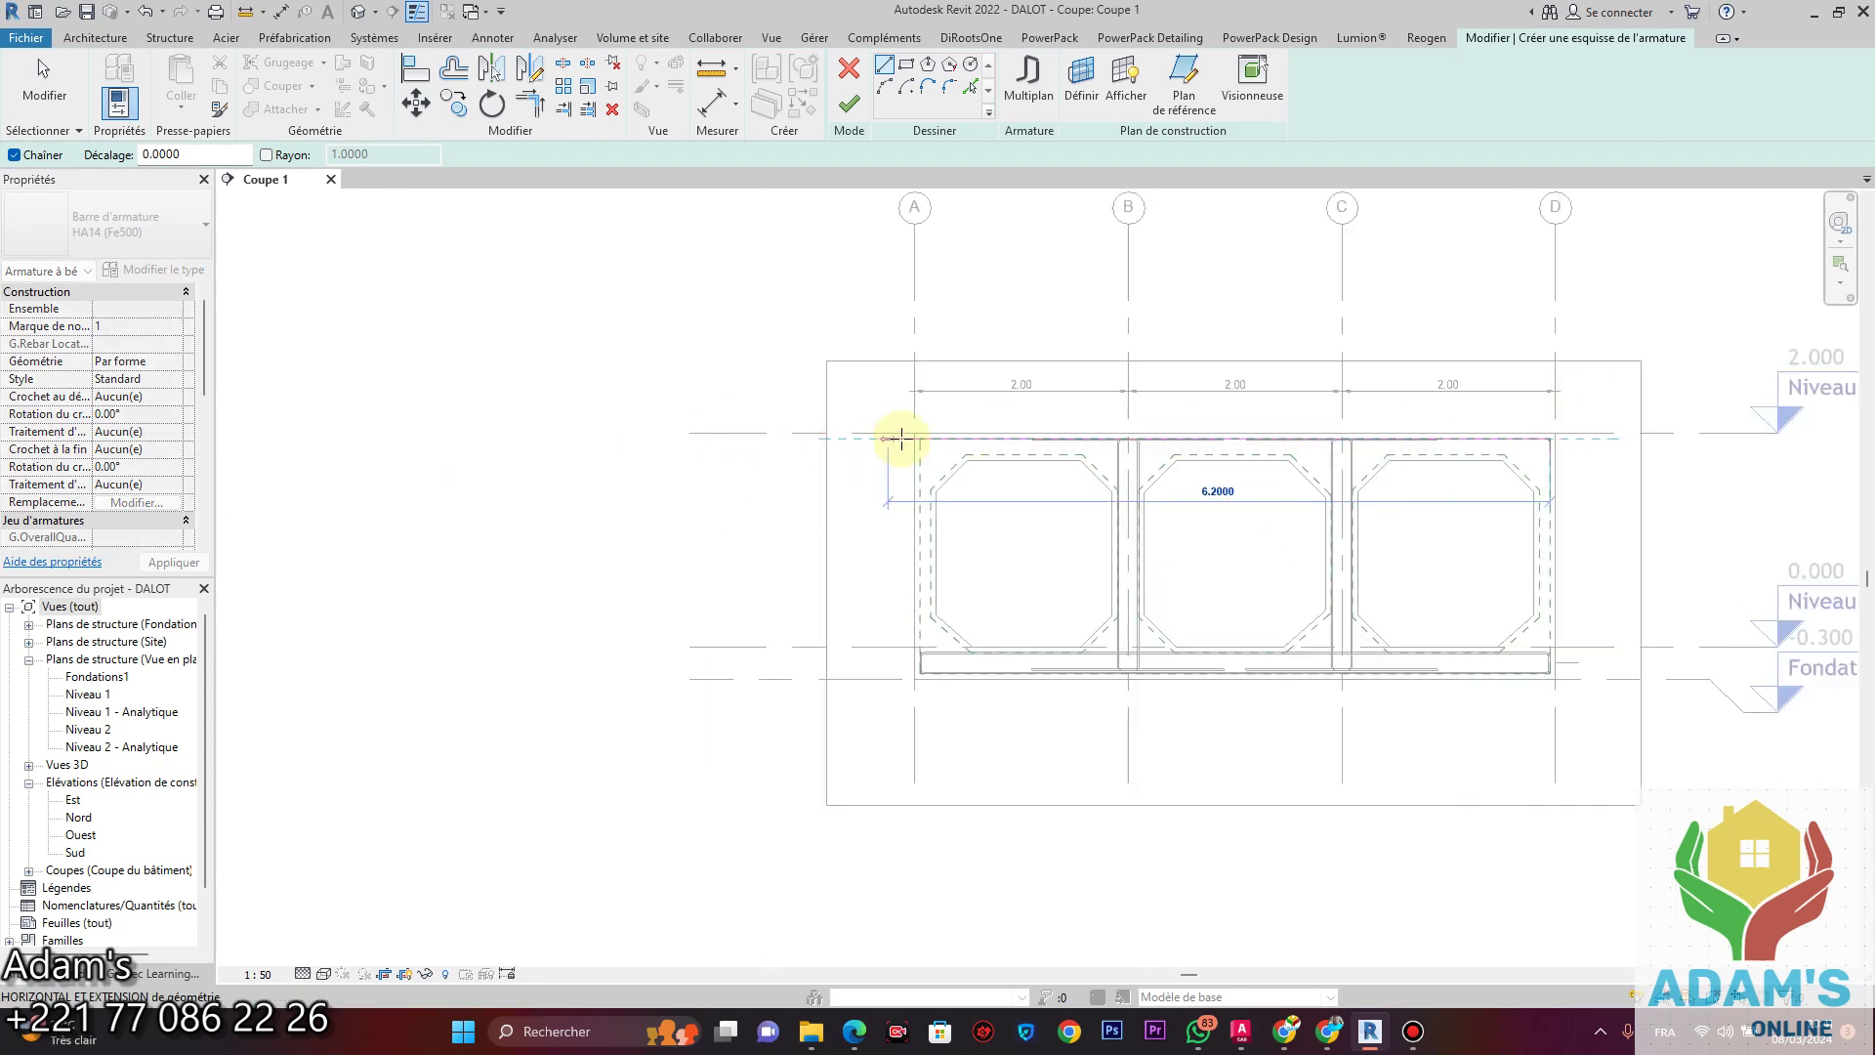
{"action": "scroll", "coordinate": [913, 435], "scroll_direction": "up", "scroll_amount": 5}
{"action": "left_click", "coordinate": [927, 434]}
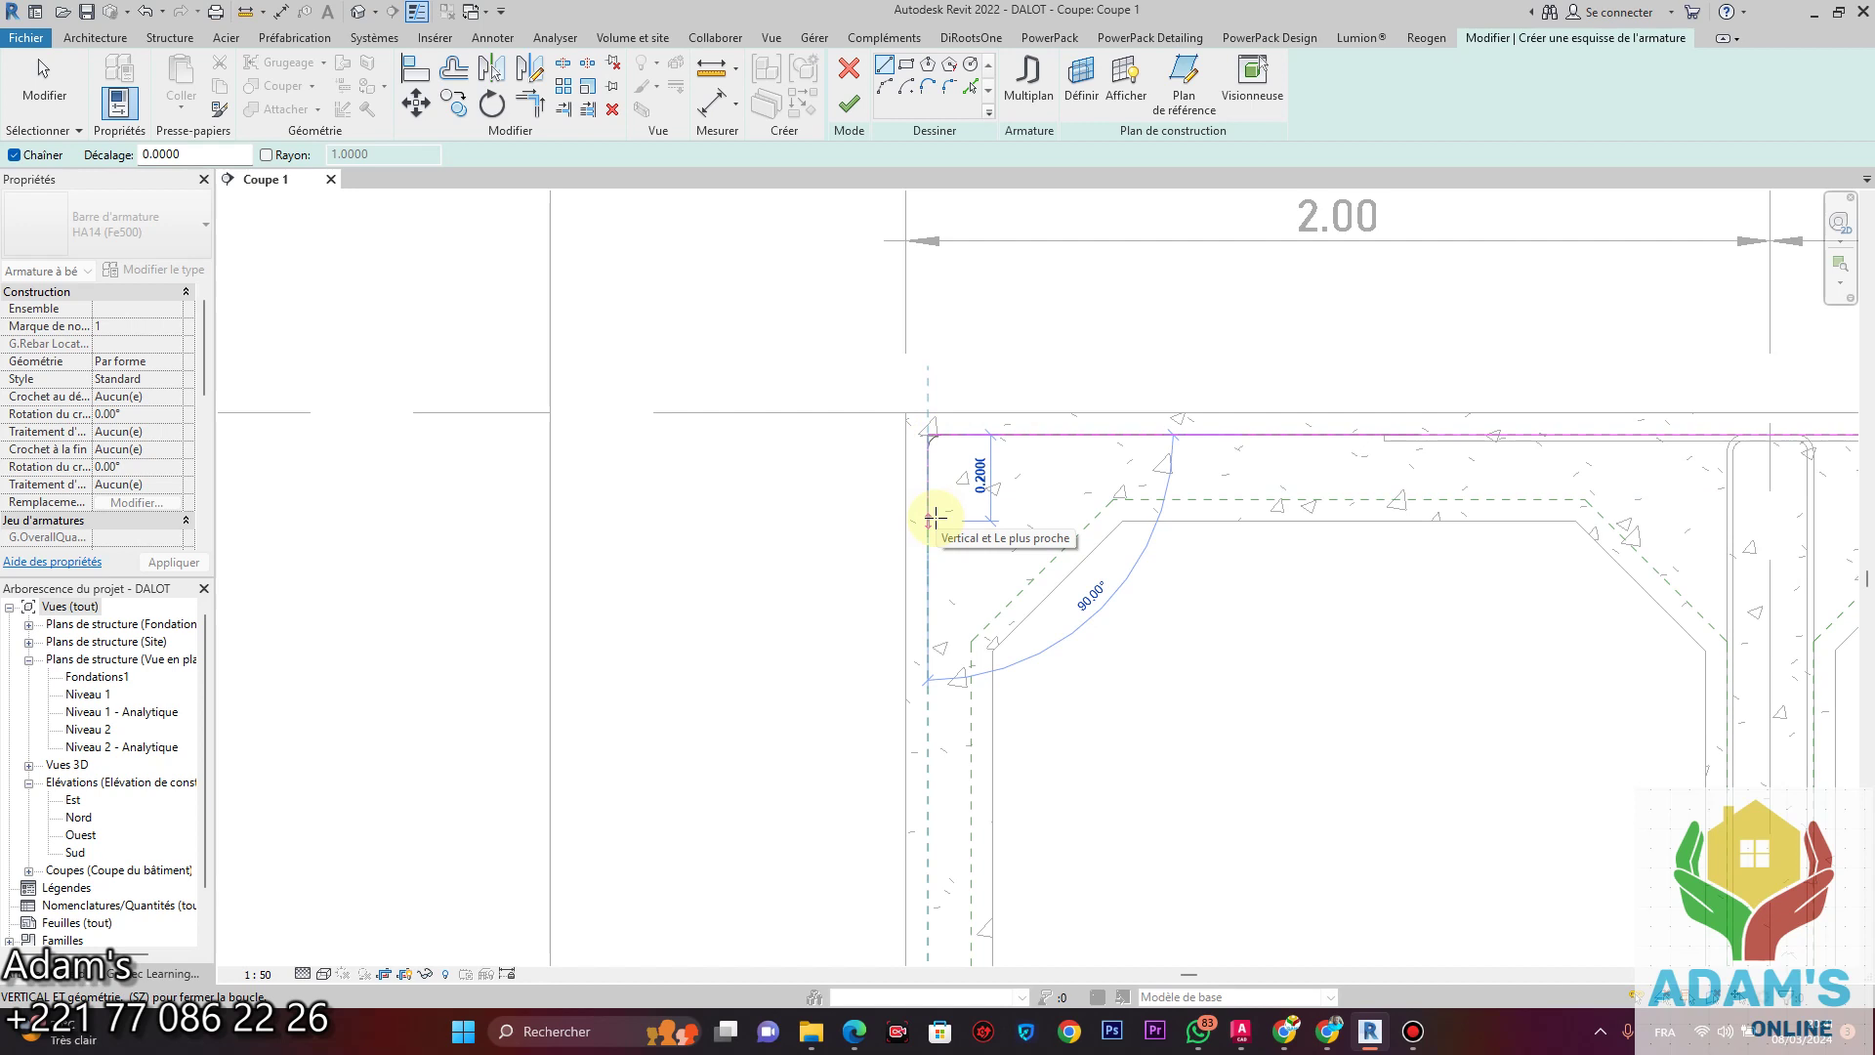
{"action": "type", "text": "19"}
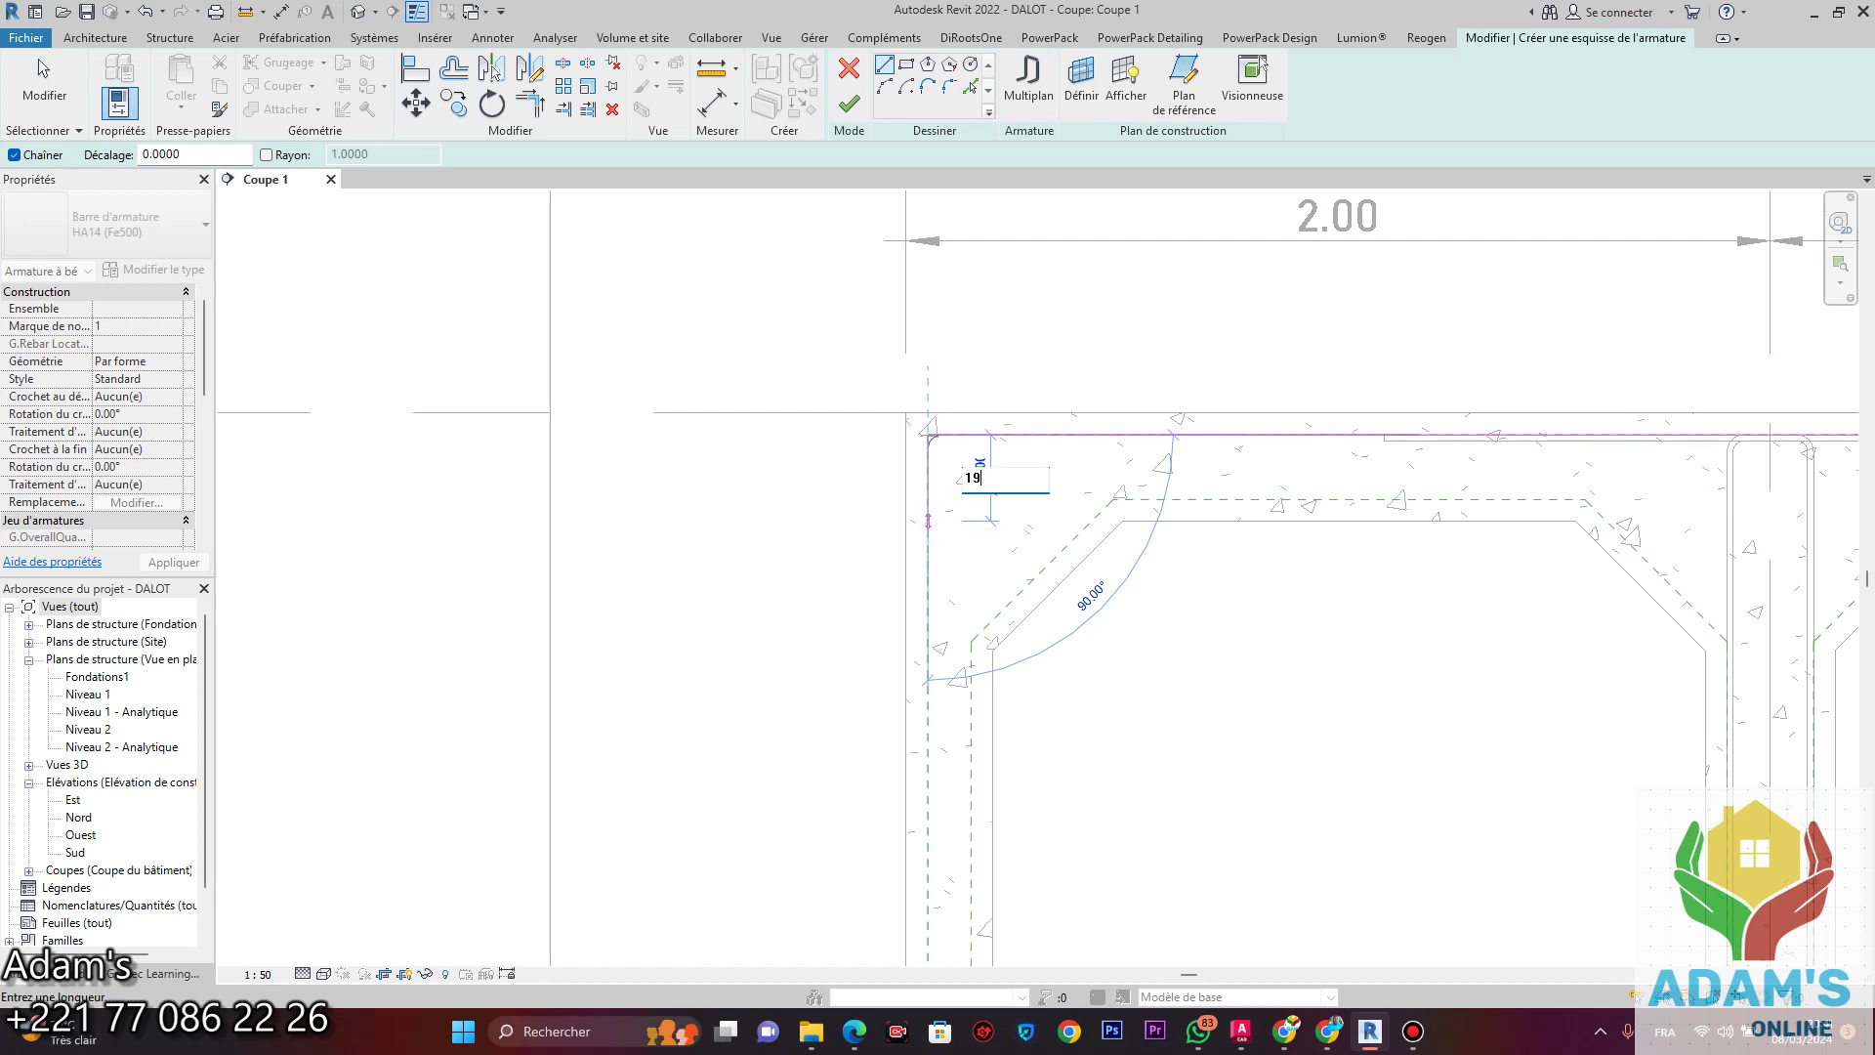
{"action": "key", "text": "Return"}
{"action": "key", "text": "Escape"}
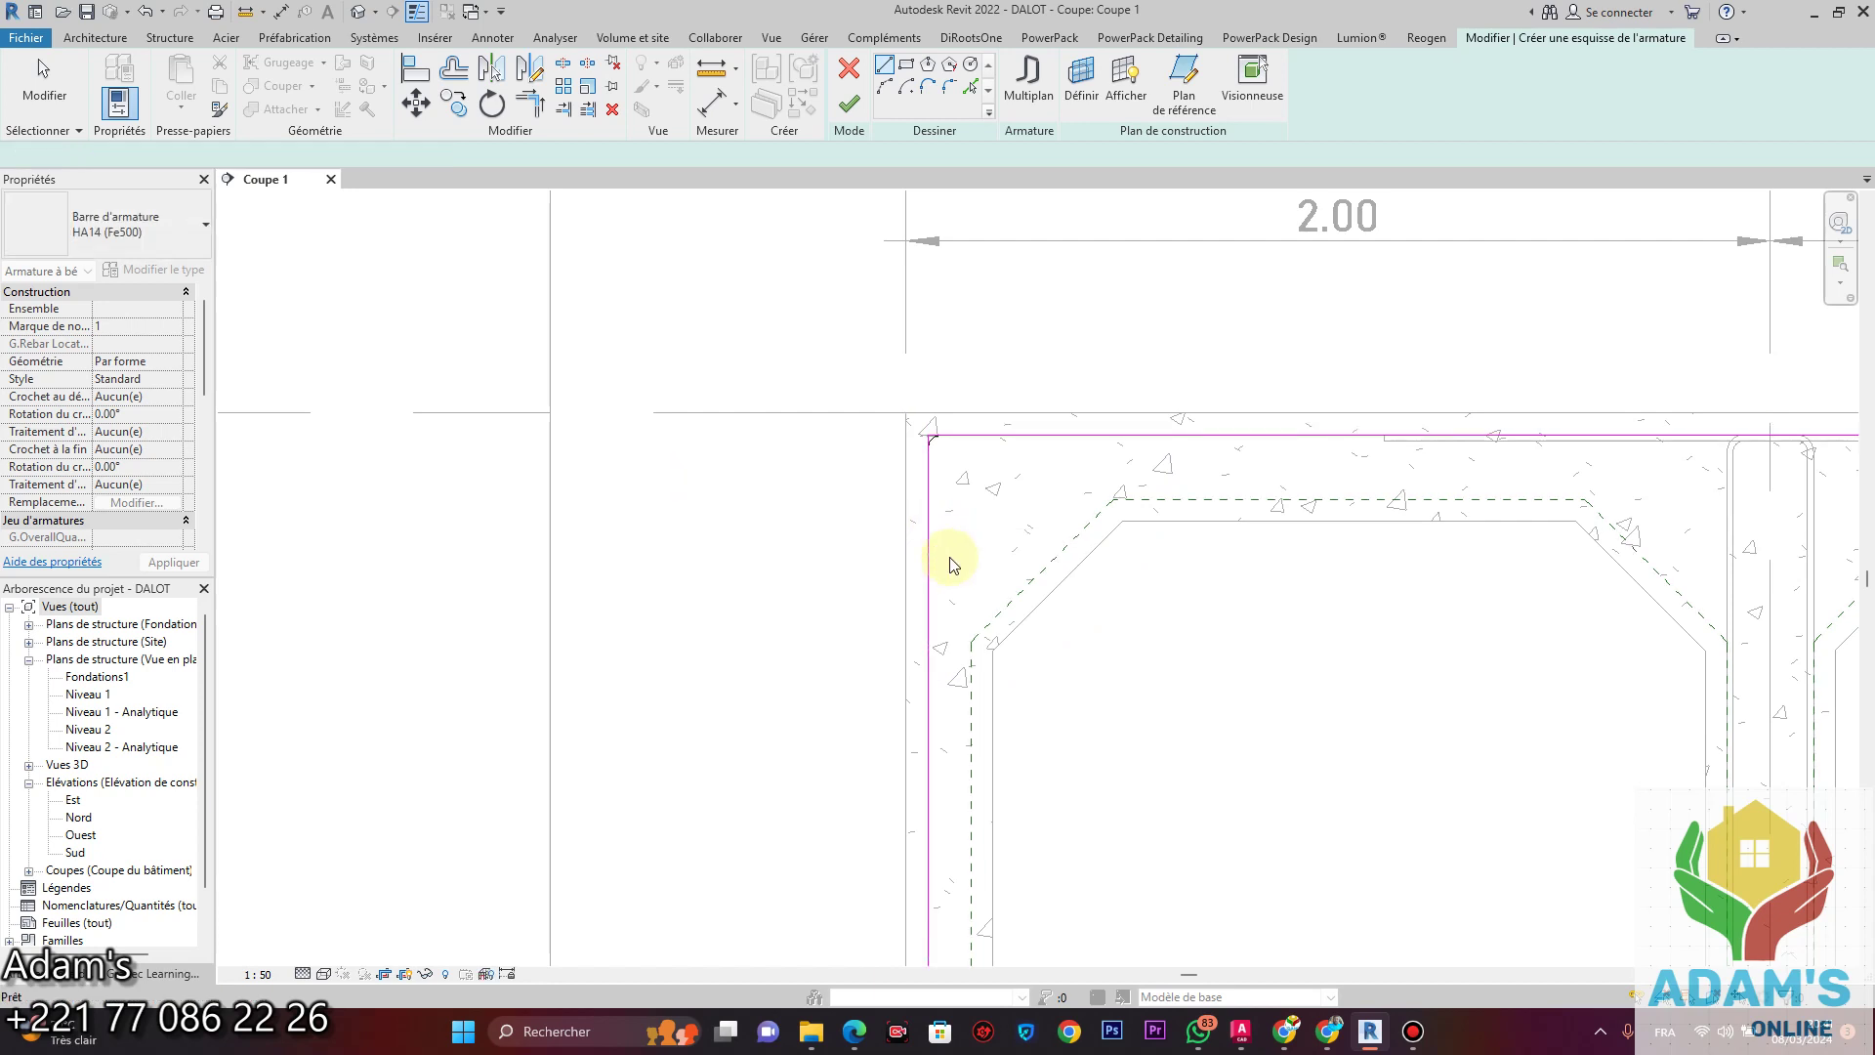
{"action": "key", "text": "Escape"}
{"action": "left_click", "coordinate": [932, 408]}
{"action": "scroll", "coordinate": [938, 406], "scroll_direction": "down", "scroll_amount": 5}
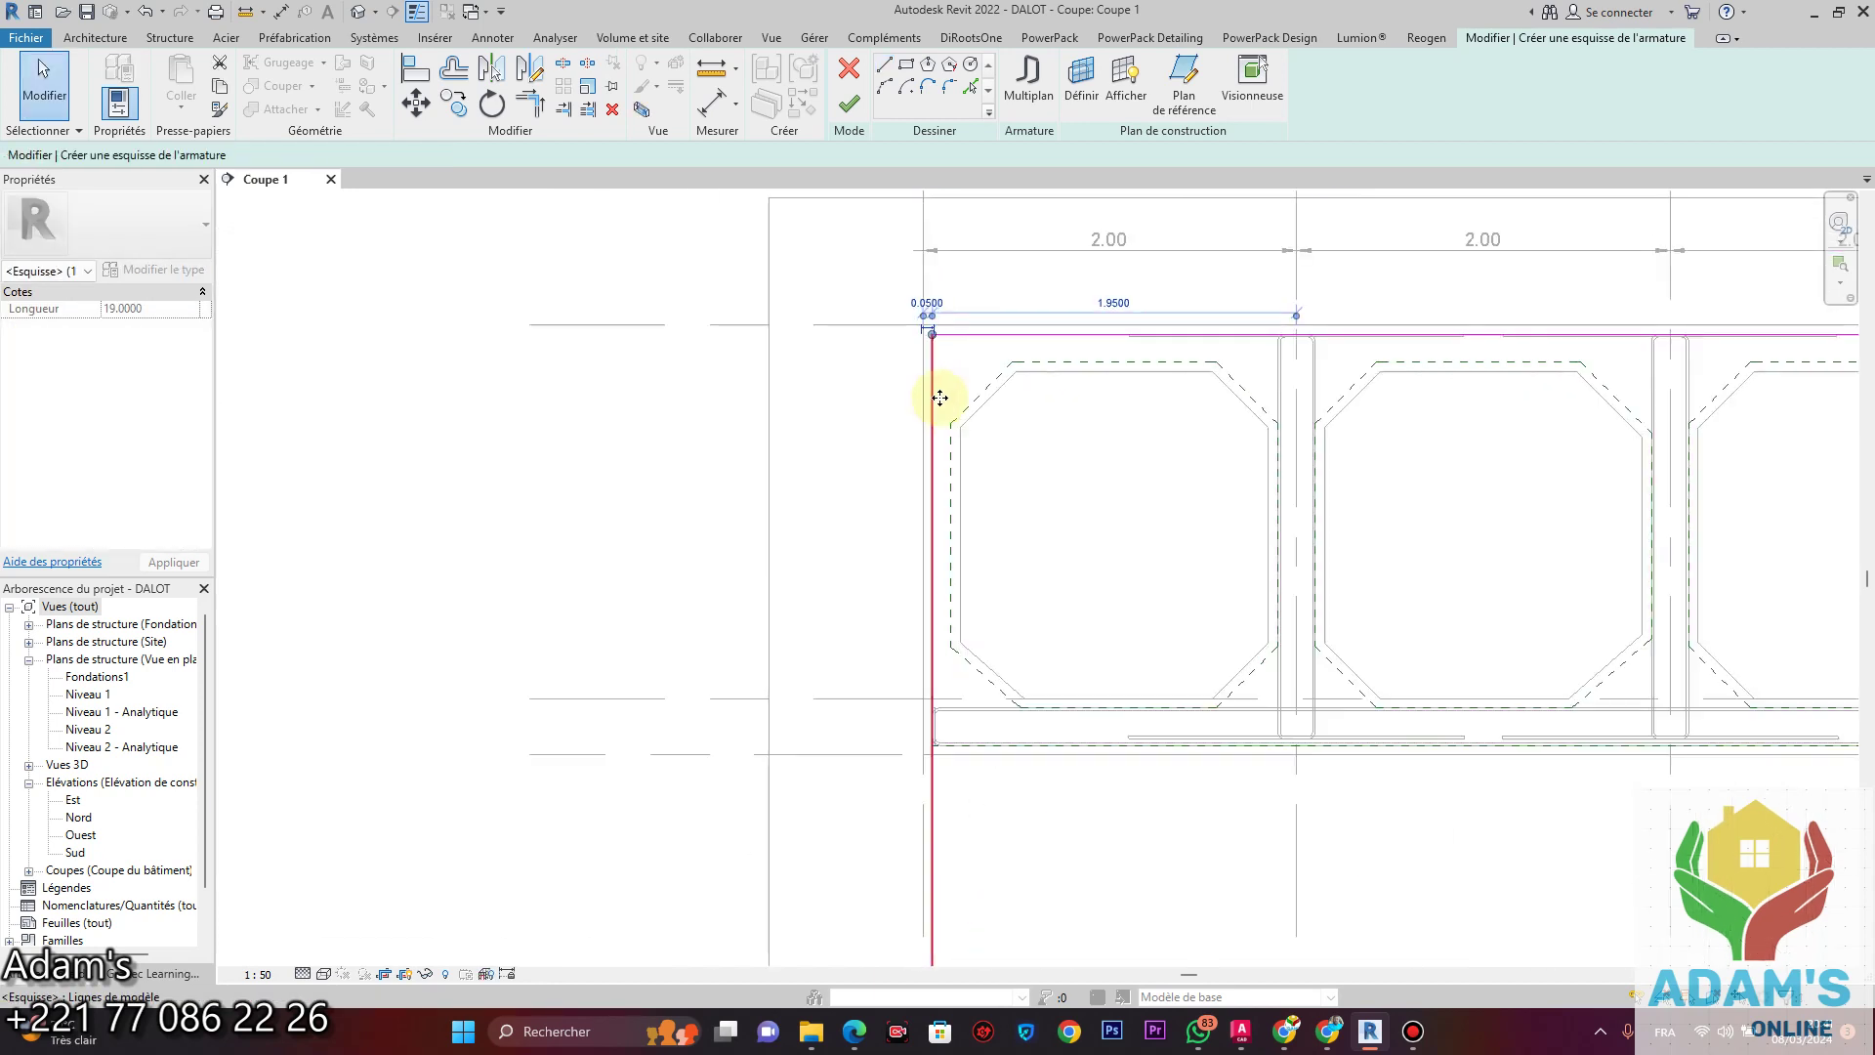
{"action": "left_click", "coordinate": [146, 13]}
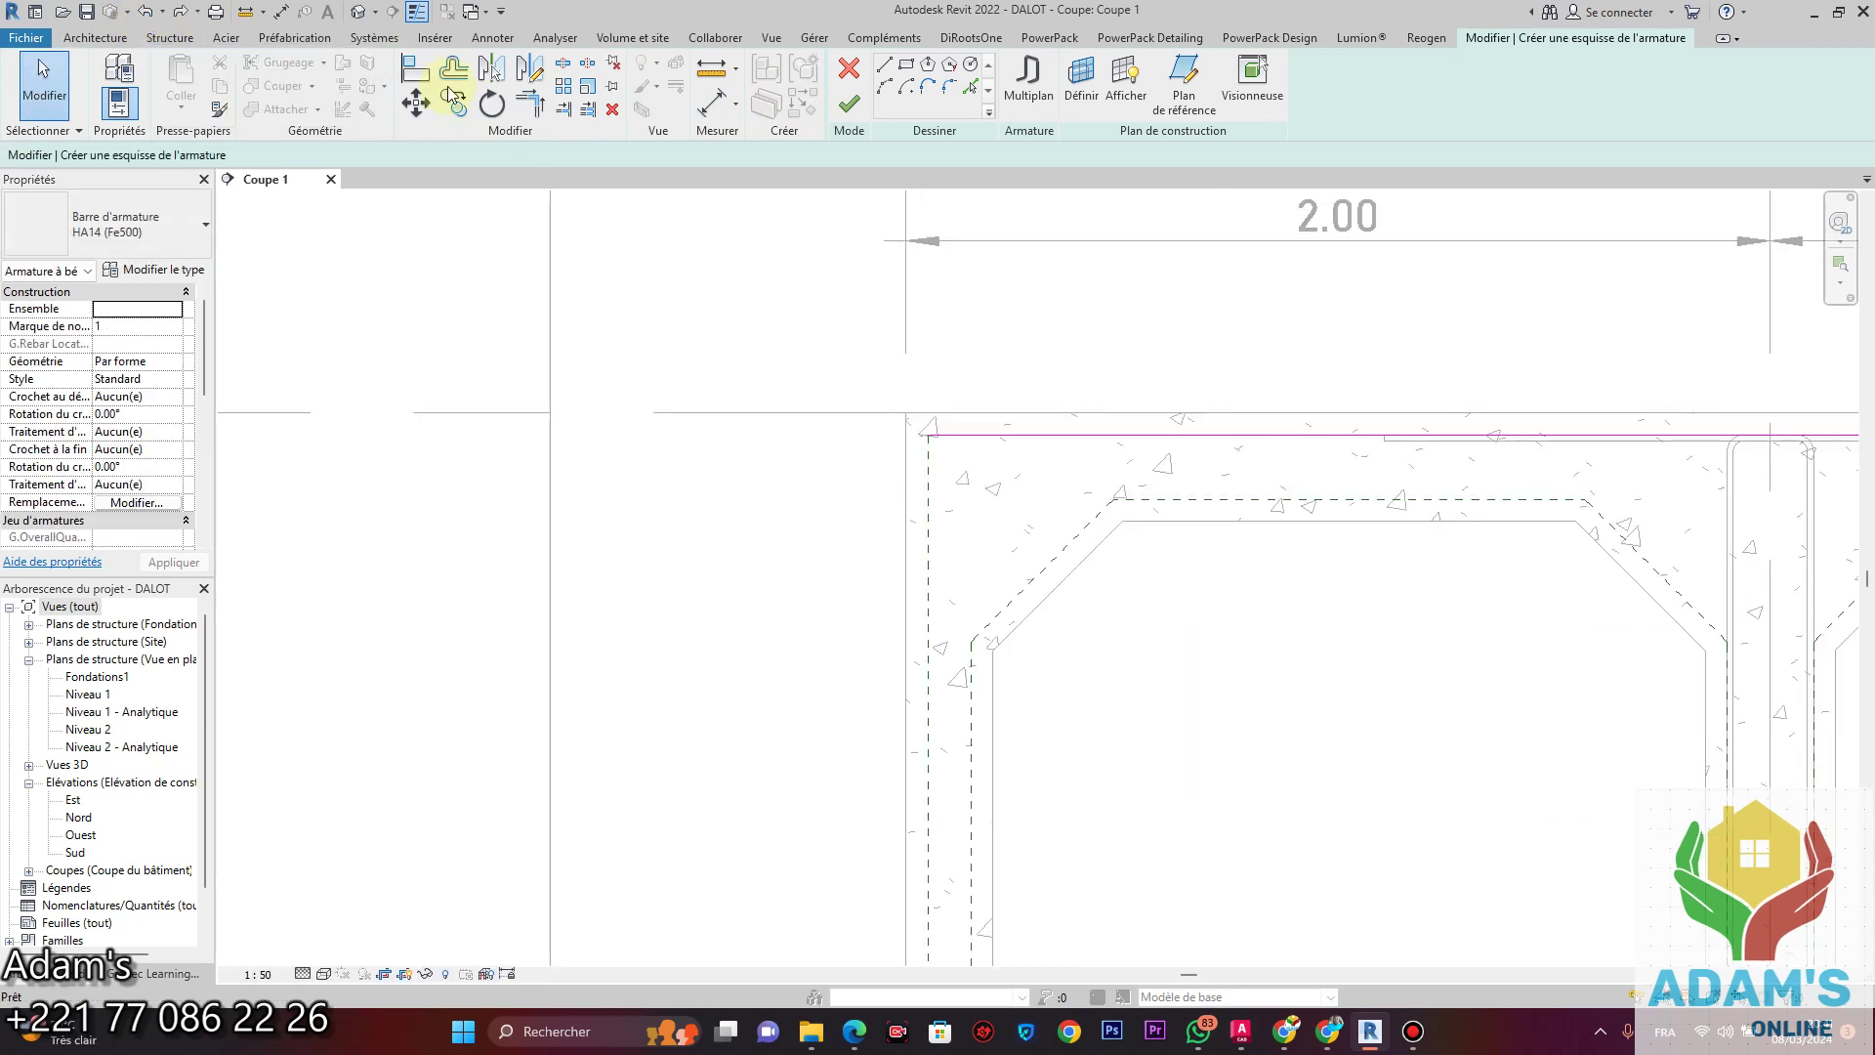
Draw a 0.19 vertical leg down from the upper-left cover corner, then finish the rebar sketch and leave rebar placement.
{"action": "left_click", "coordinate": [884, 66]}
{"action": "scroll", "coordinate": [953, 430], "scroll_direction": "up", "scroll_amount": 3}
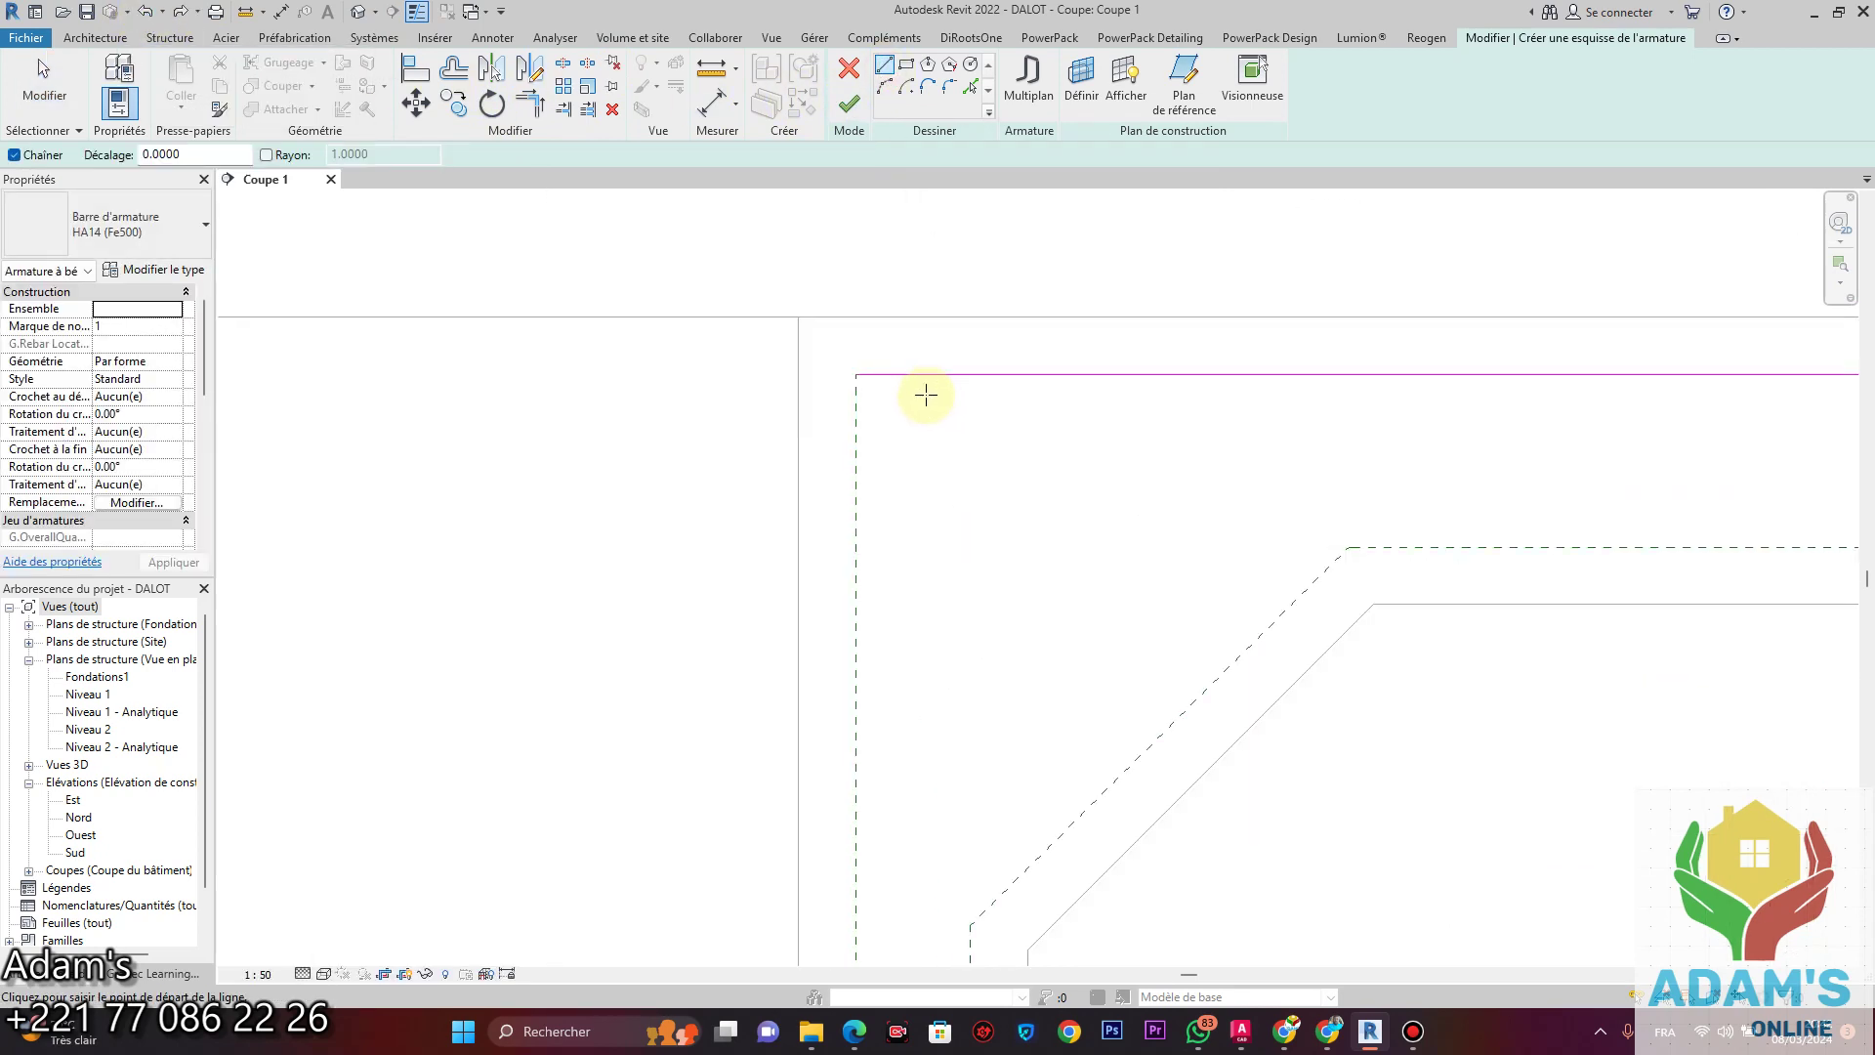
{"action": "left_click", "coordinate": [862, 376]}
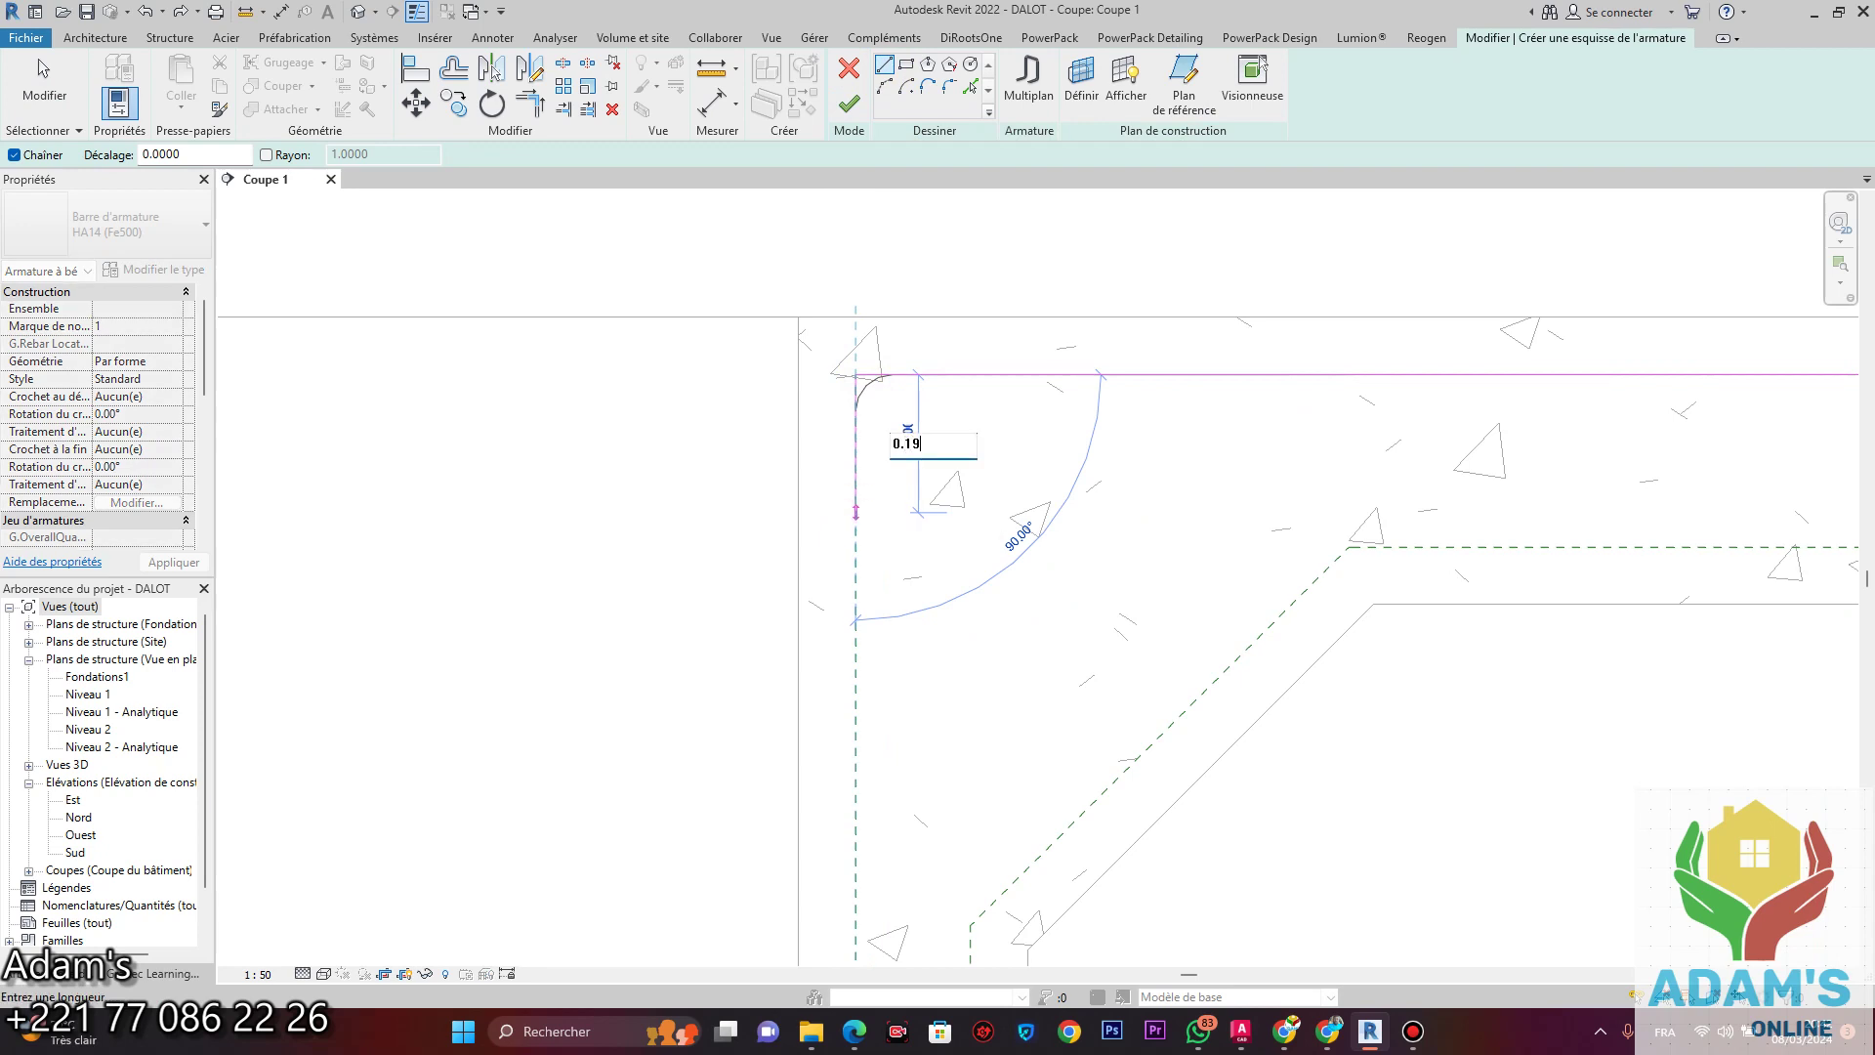
{"action": "type", "text": "0.19"}
{"action": "key", "text": "Return"}
{"action": "key", "text": "Escape"}
{"action": "scroll", "coordinate": [984, 640], "scroll_direction": "down", "scroll_amount": 2}
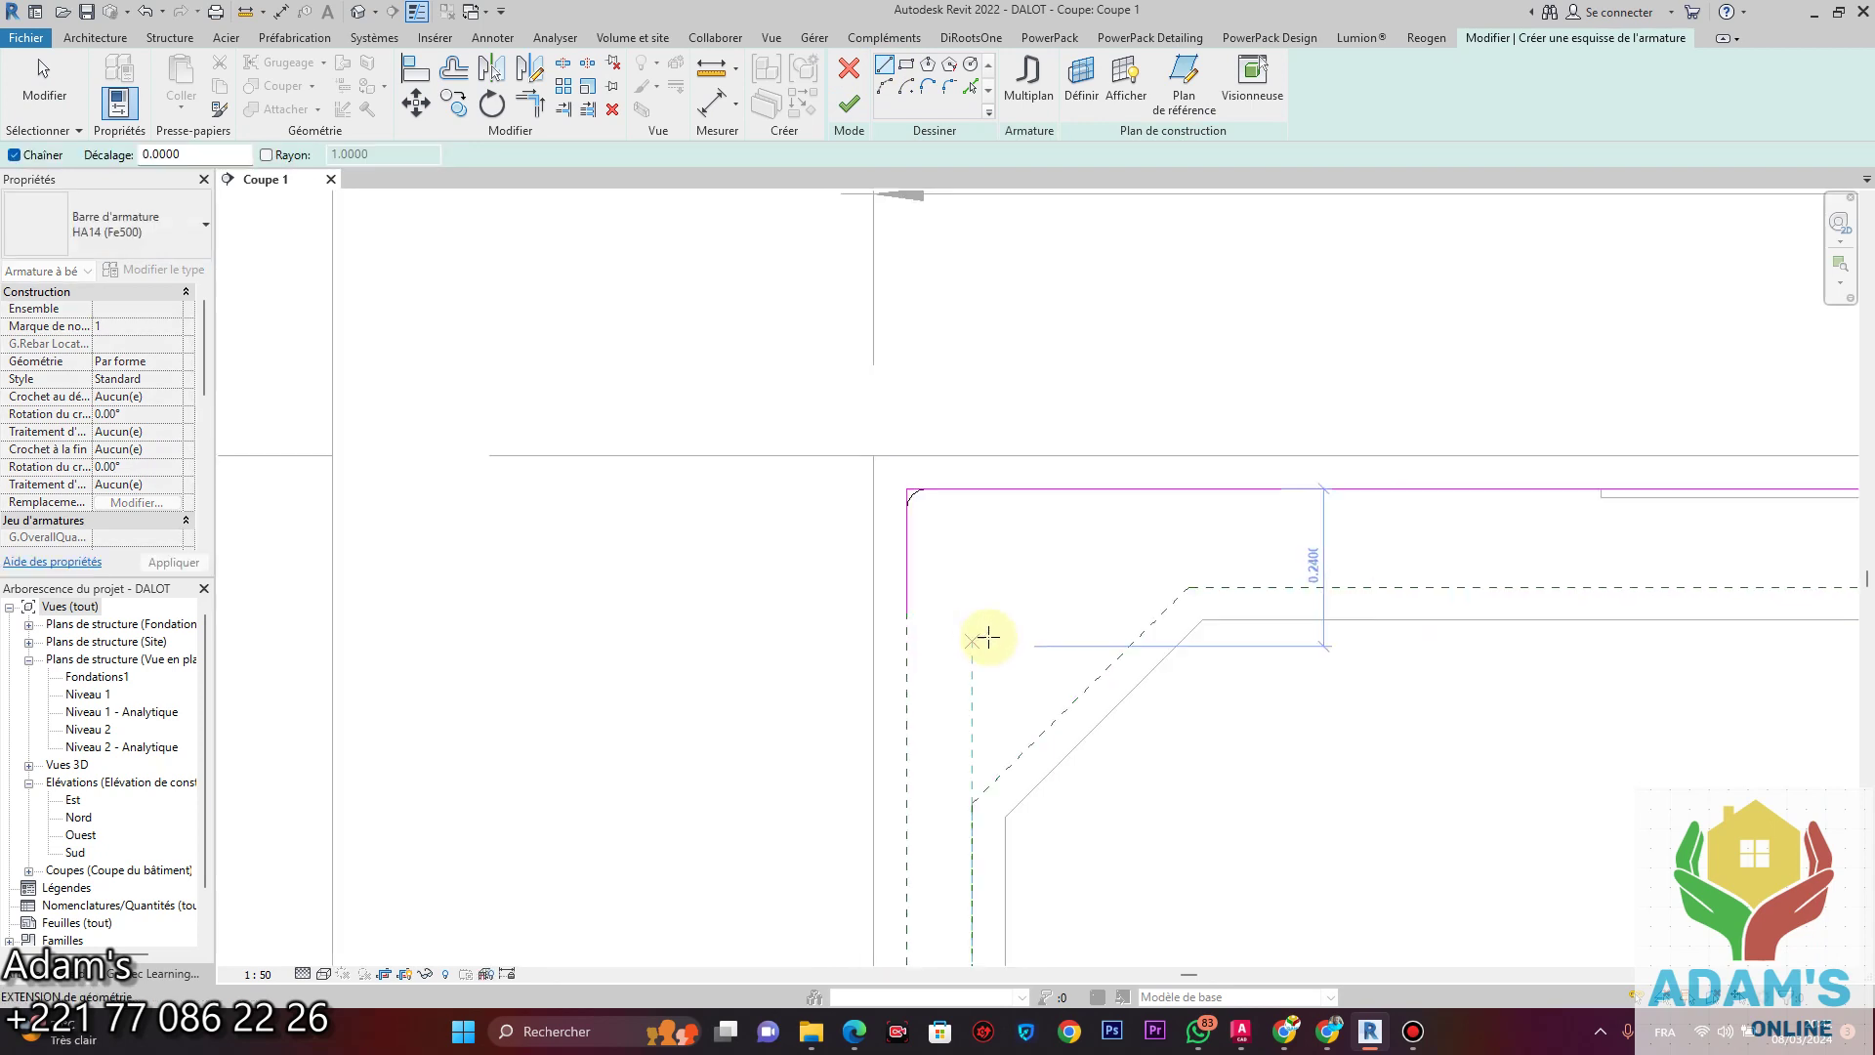
{"action": "middle_click_drag", "start_coordinate": [1060, 614], "coordinate": [804, 595]}
{"action": "scroll", "coordinate": [796, 583], "scroll_direction": "down", "scroll_amount": 2}
{"action": "middle_click_drag", "start_coordinate": [1178, 530], "coordinate": [665, 548]}
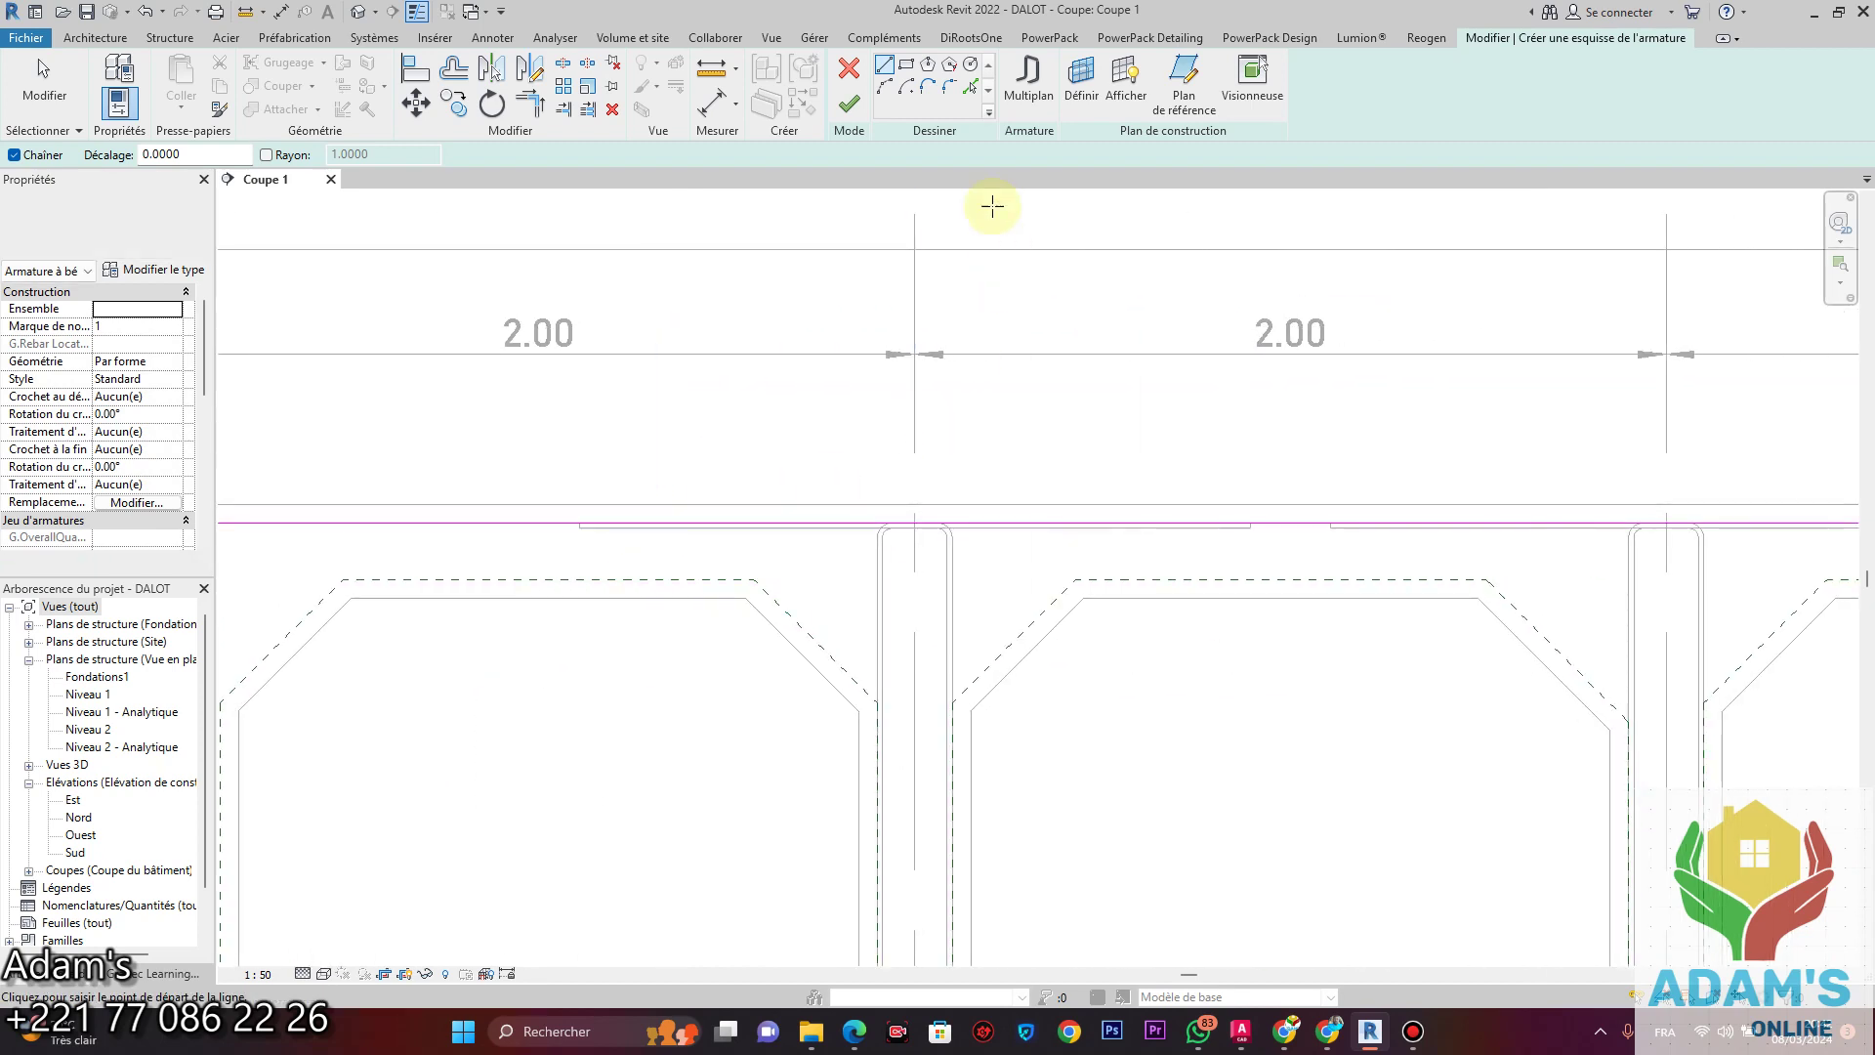
{"action": "left_click", "coordinate": [849, 102]}
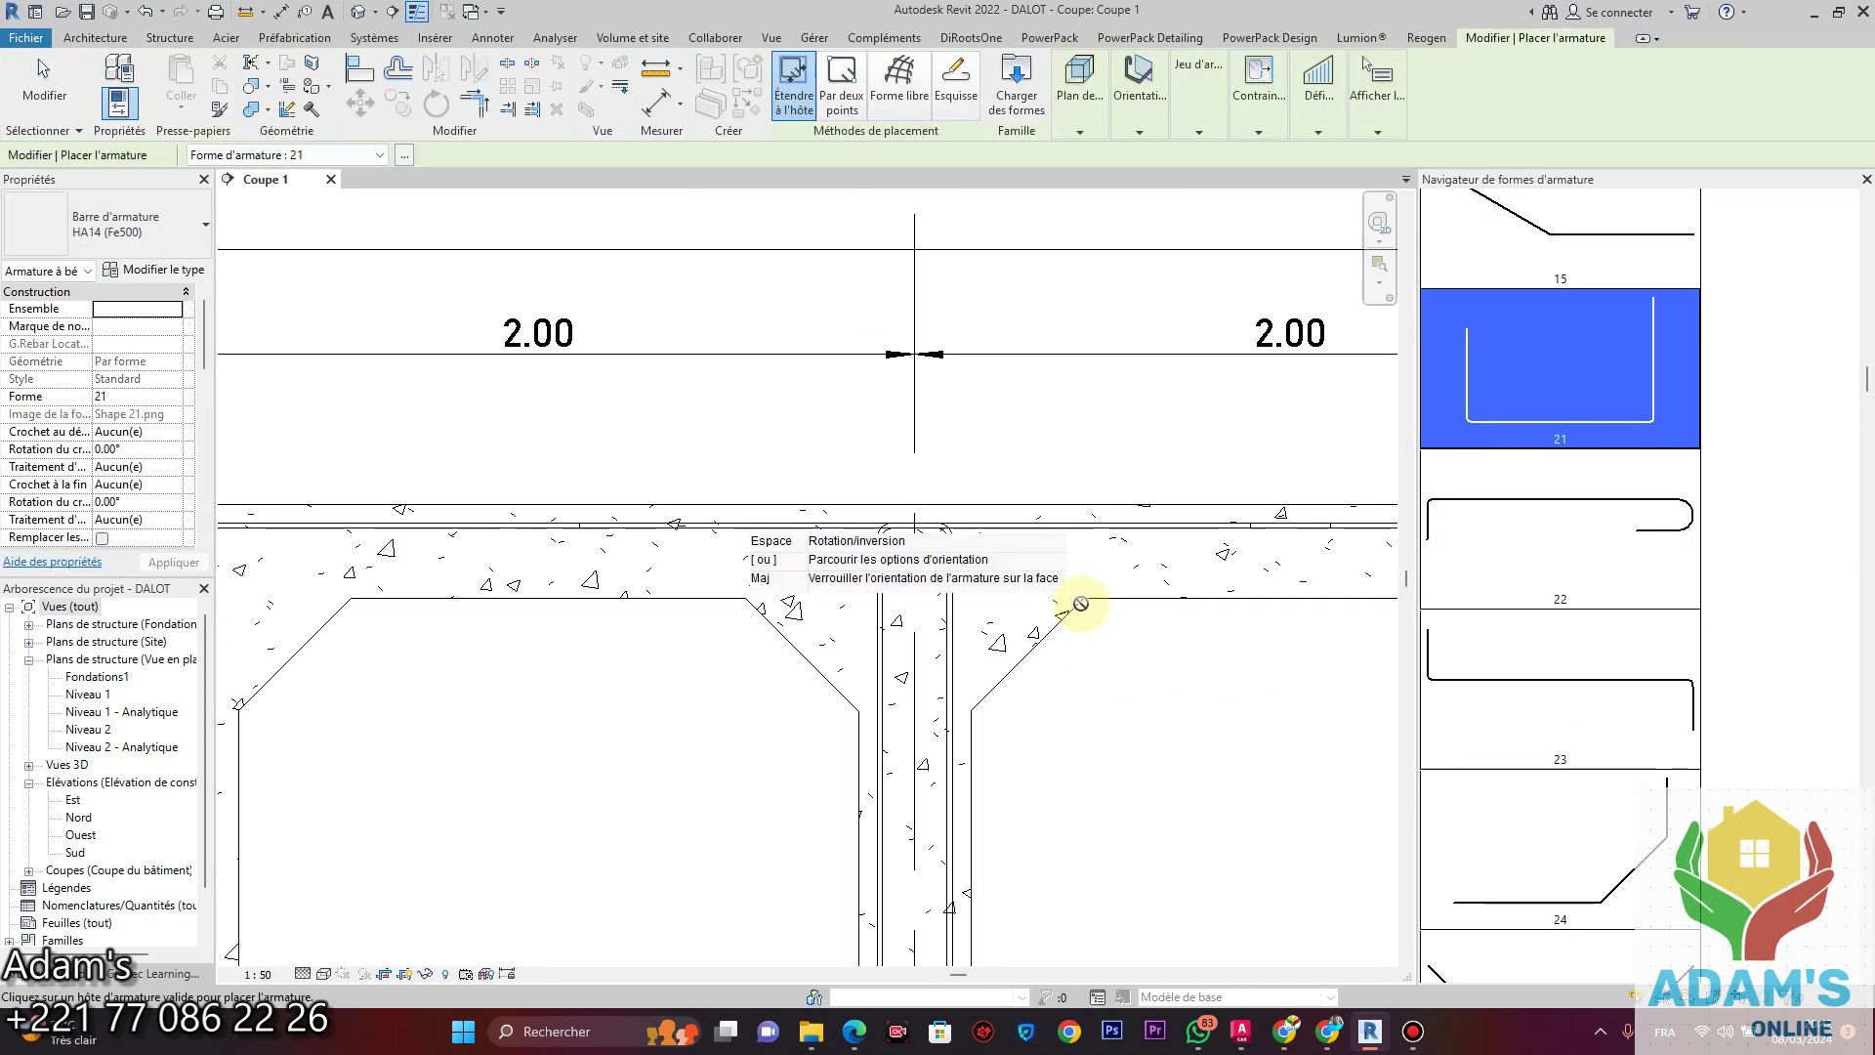
{"action": "scroll", "coordinate": [1159, 628], "scroll_direction": "down", "scroll_amount": 4}
{"action": "middle_click_drag", "start_coordinate": [1231, 666], "coordinate": [954, 547]}
{"action": "key", "text": "Escape"}
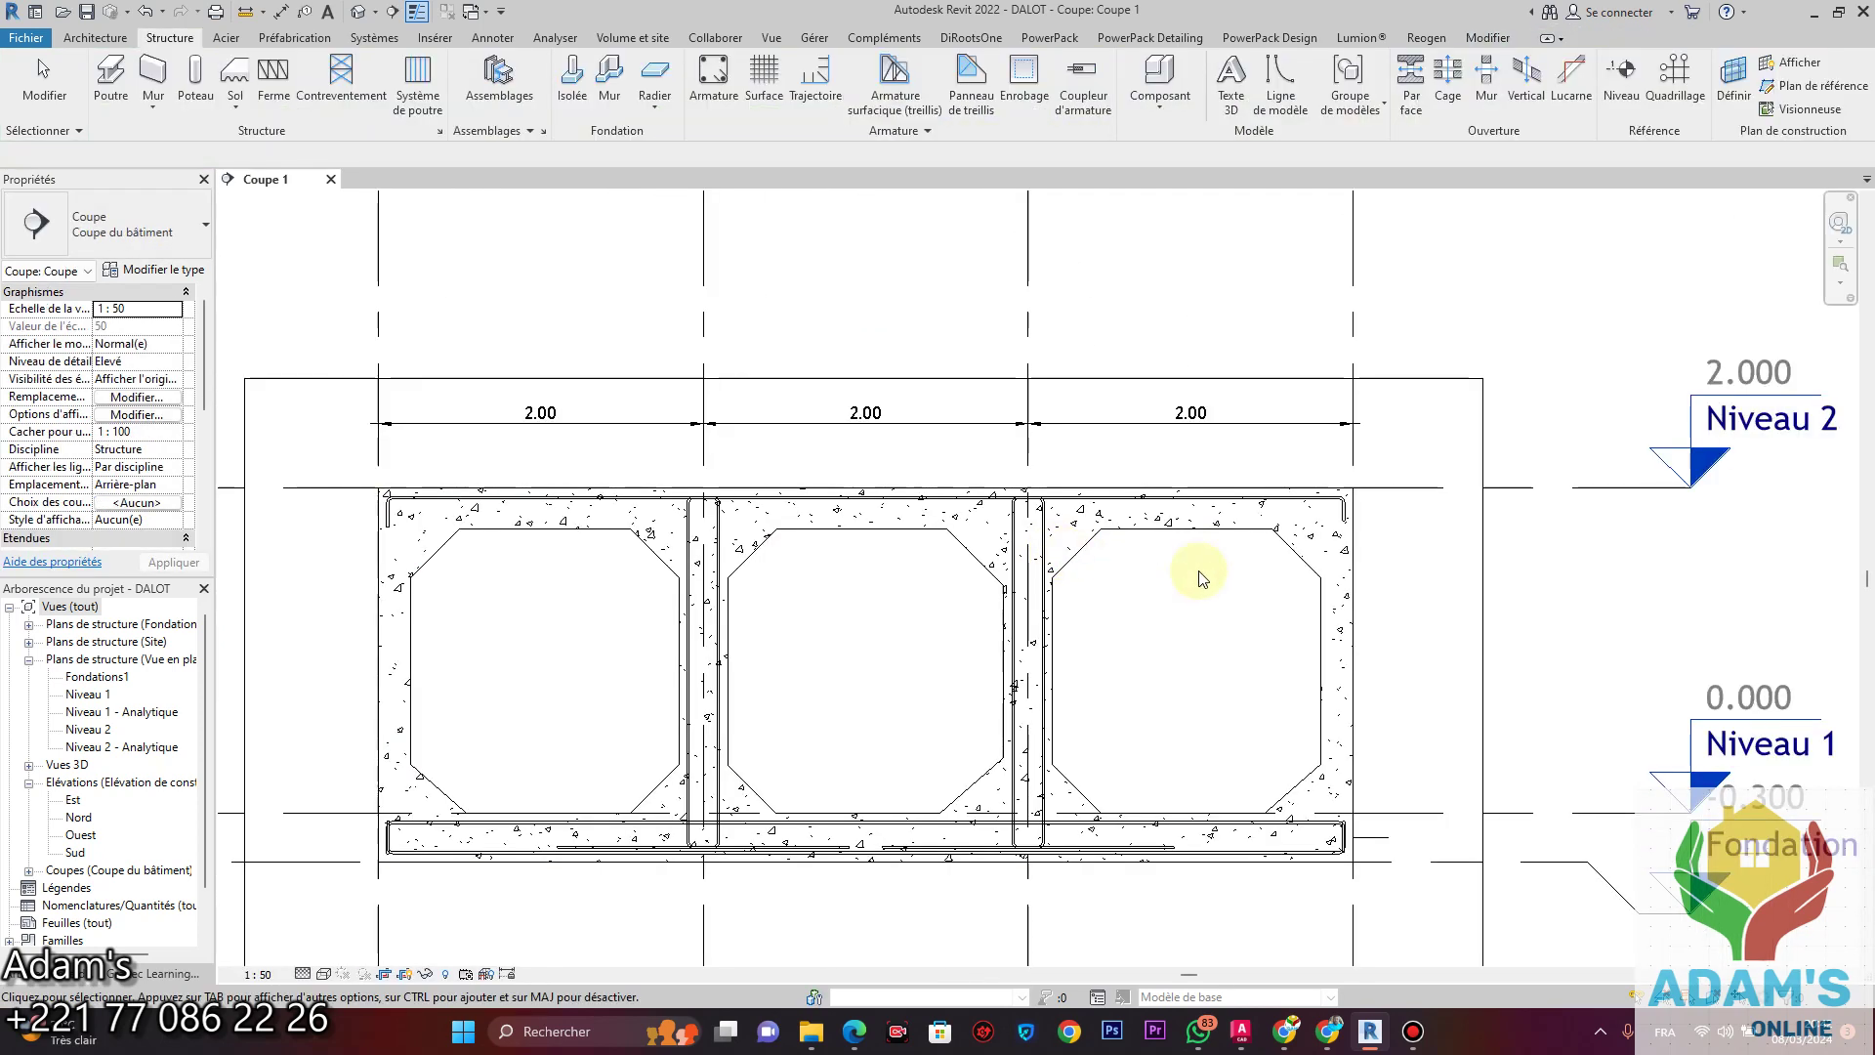
Examine the type properties of the HA14 (Fe500) rebar in the top slab.
{"action": "scroll", "coordinate": [1310, 573], "scroll_direction": "up", "scroll_amount": 5}
{"action": "left_click", "coordinate": [1358, 431]}
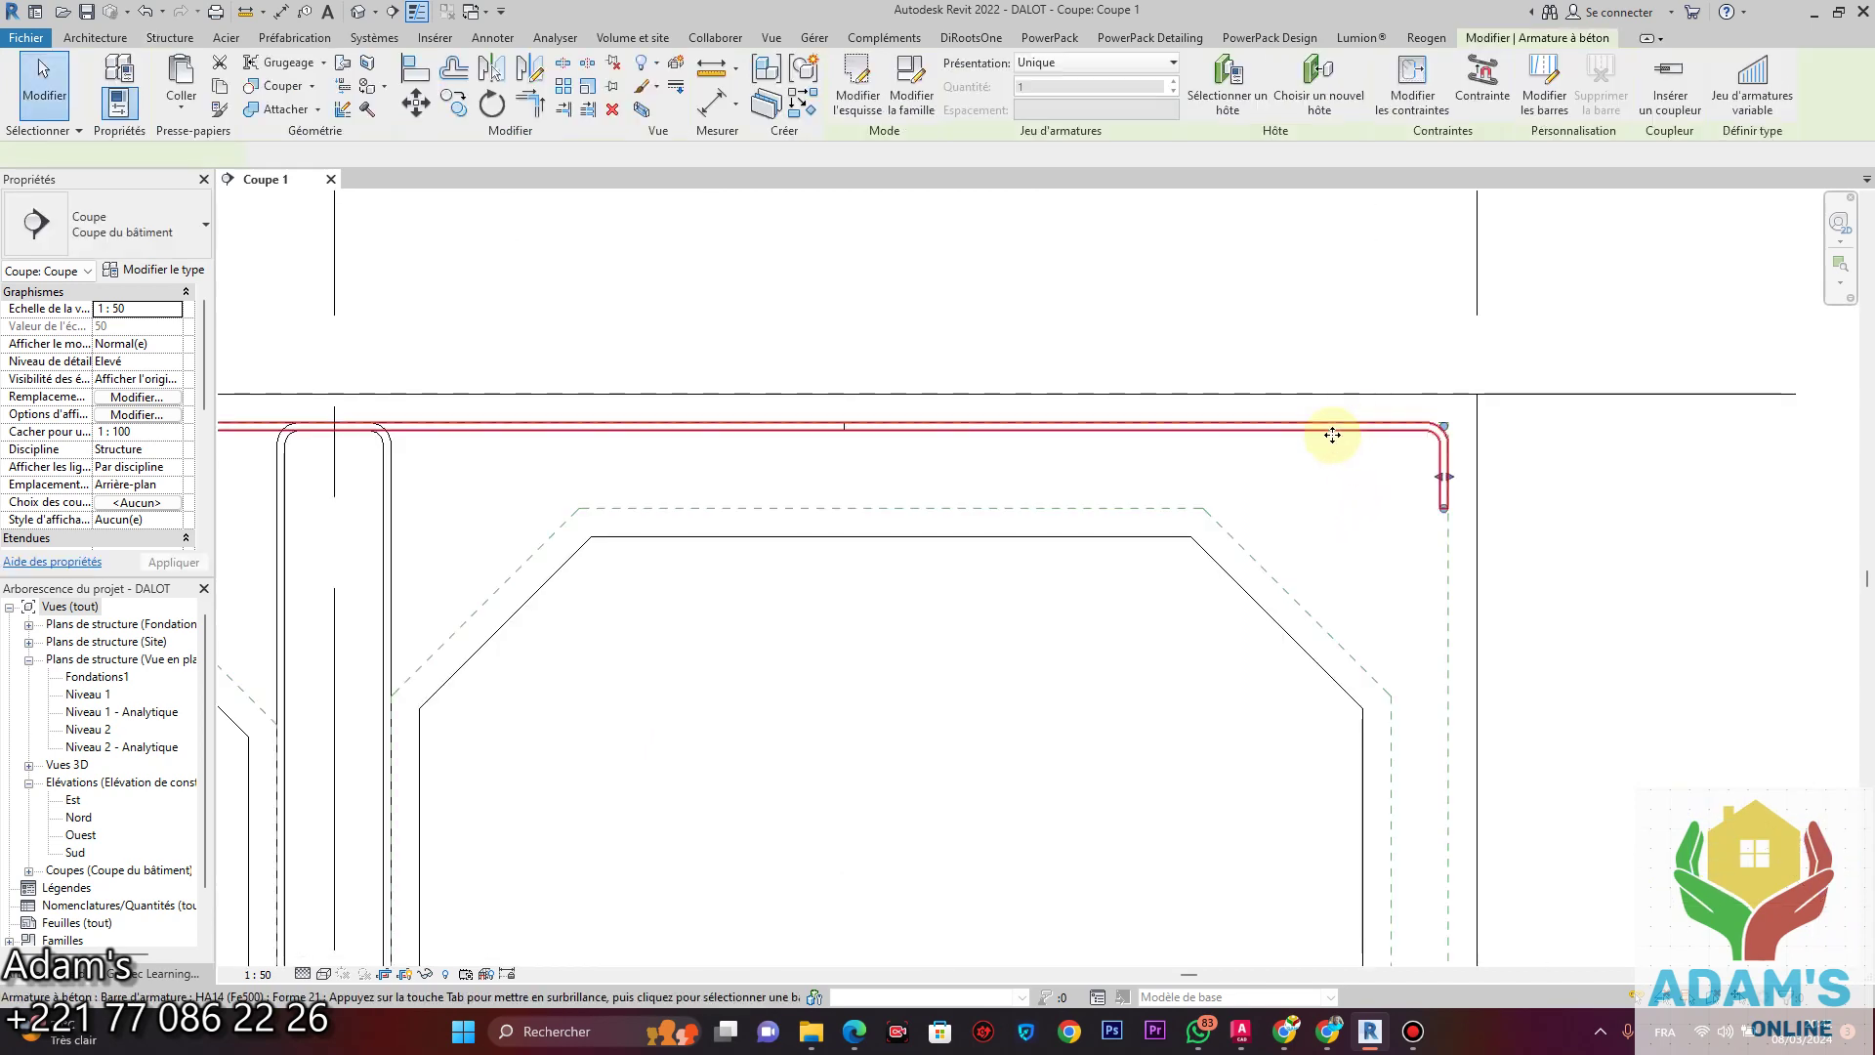
{"action": "scroll", "coordinate": [1270, 427], "scroll_direction": "down", "scroll_amount": 2}
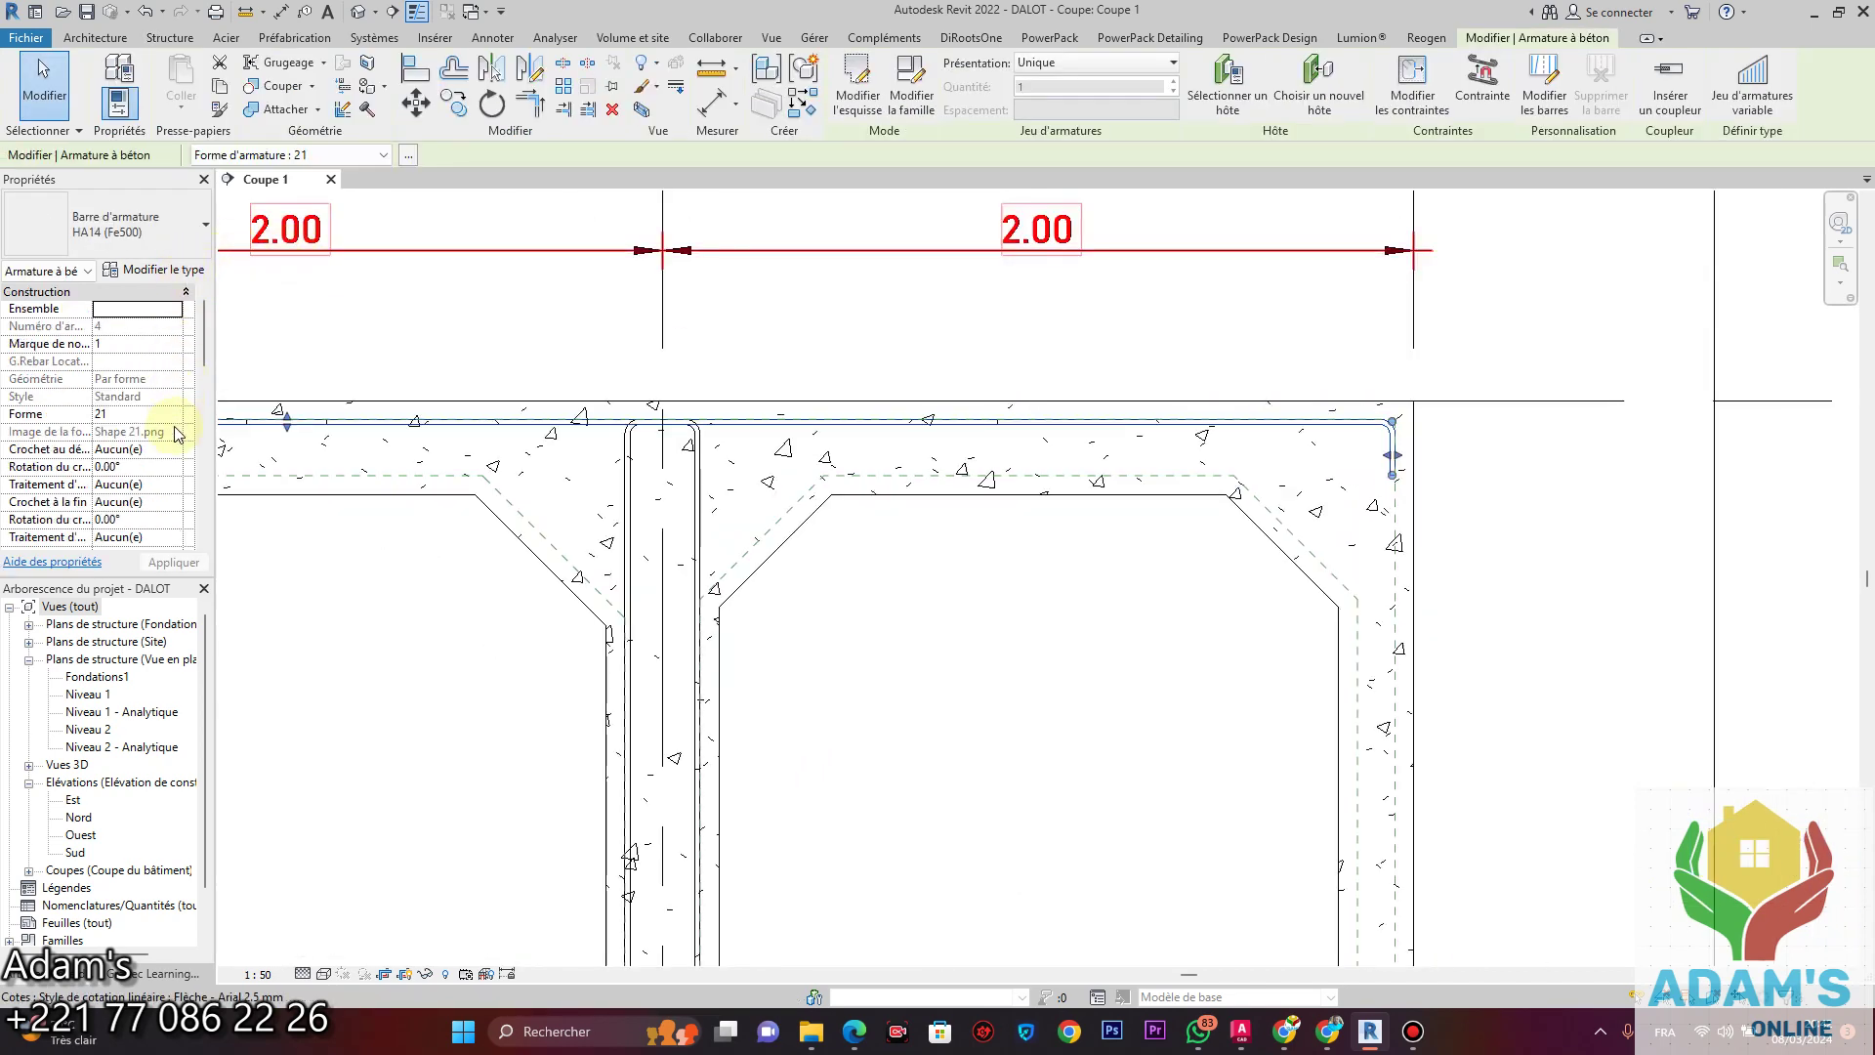
{"action": "left_click", "coordinate": [180, 277]}
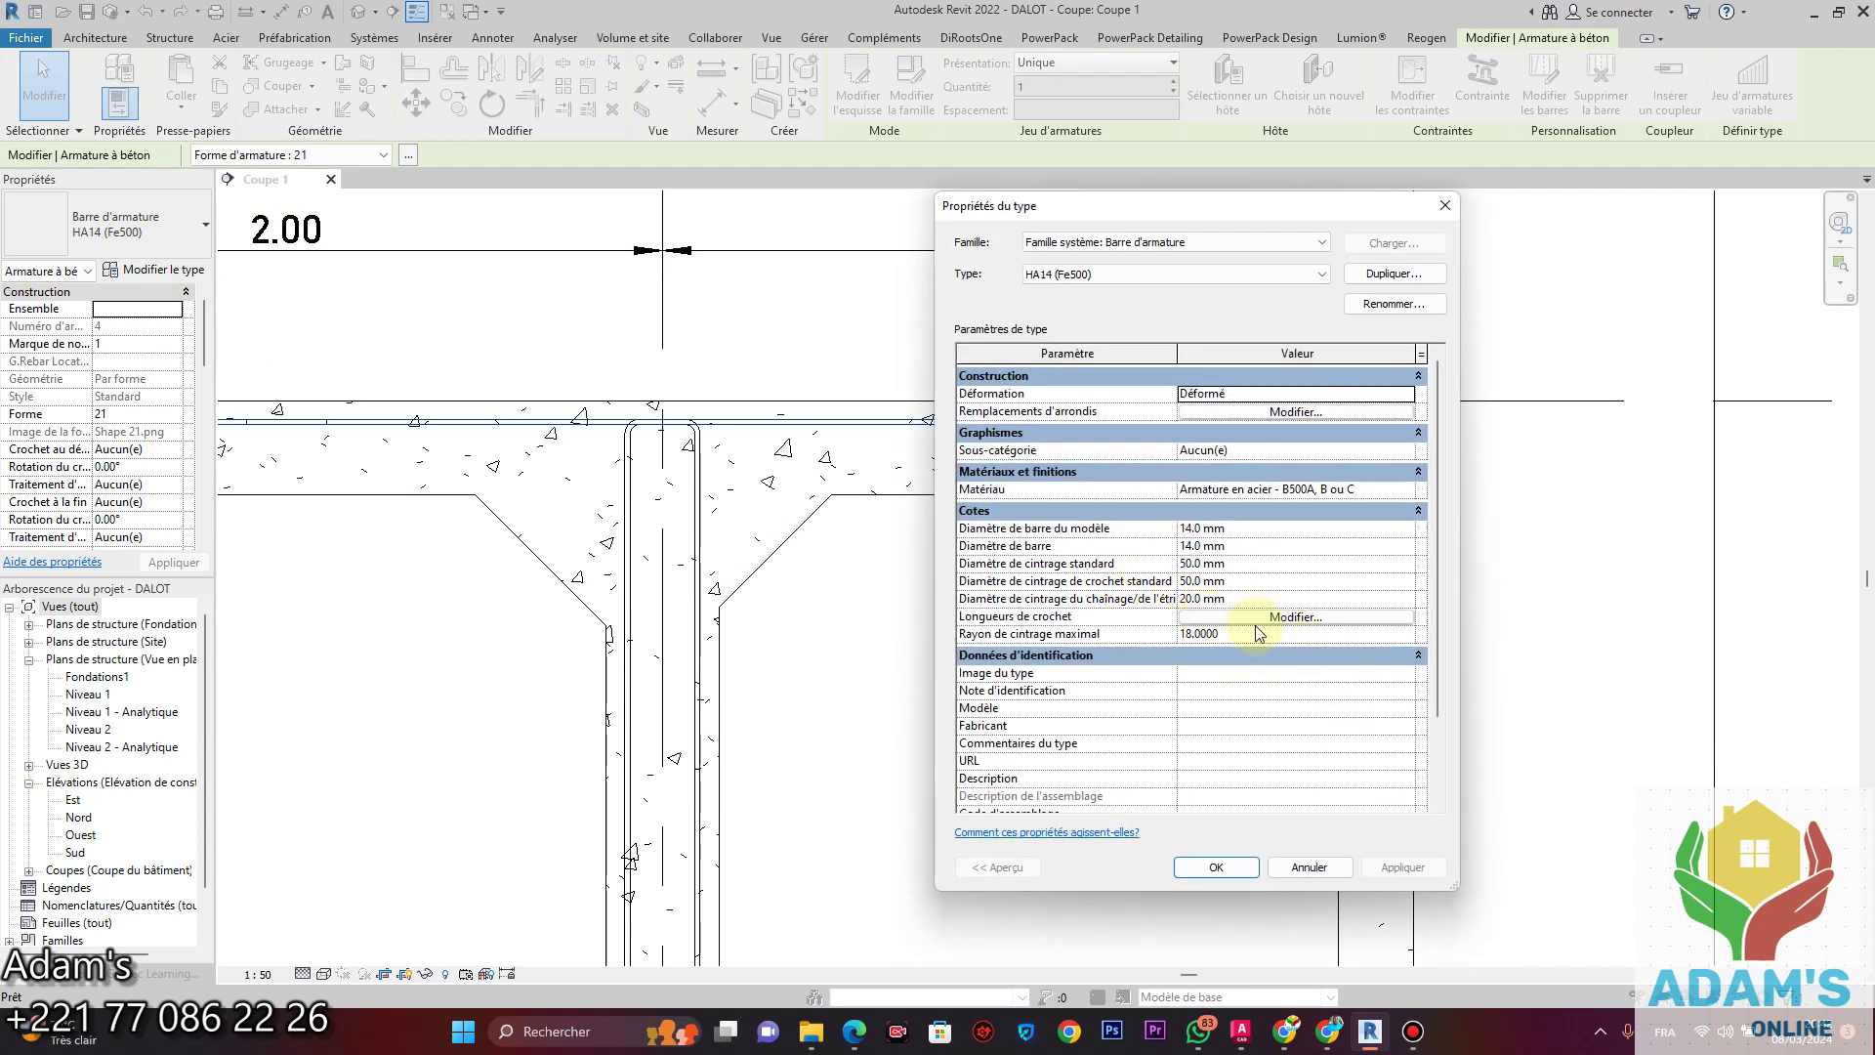
{"action": "left_click", "coordinate": [1211, 867]}
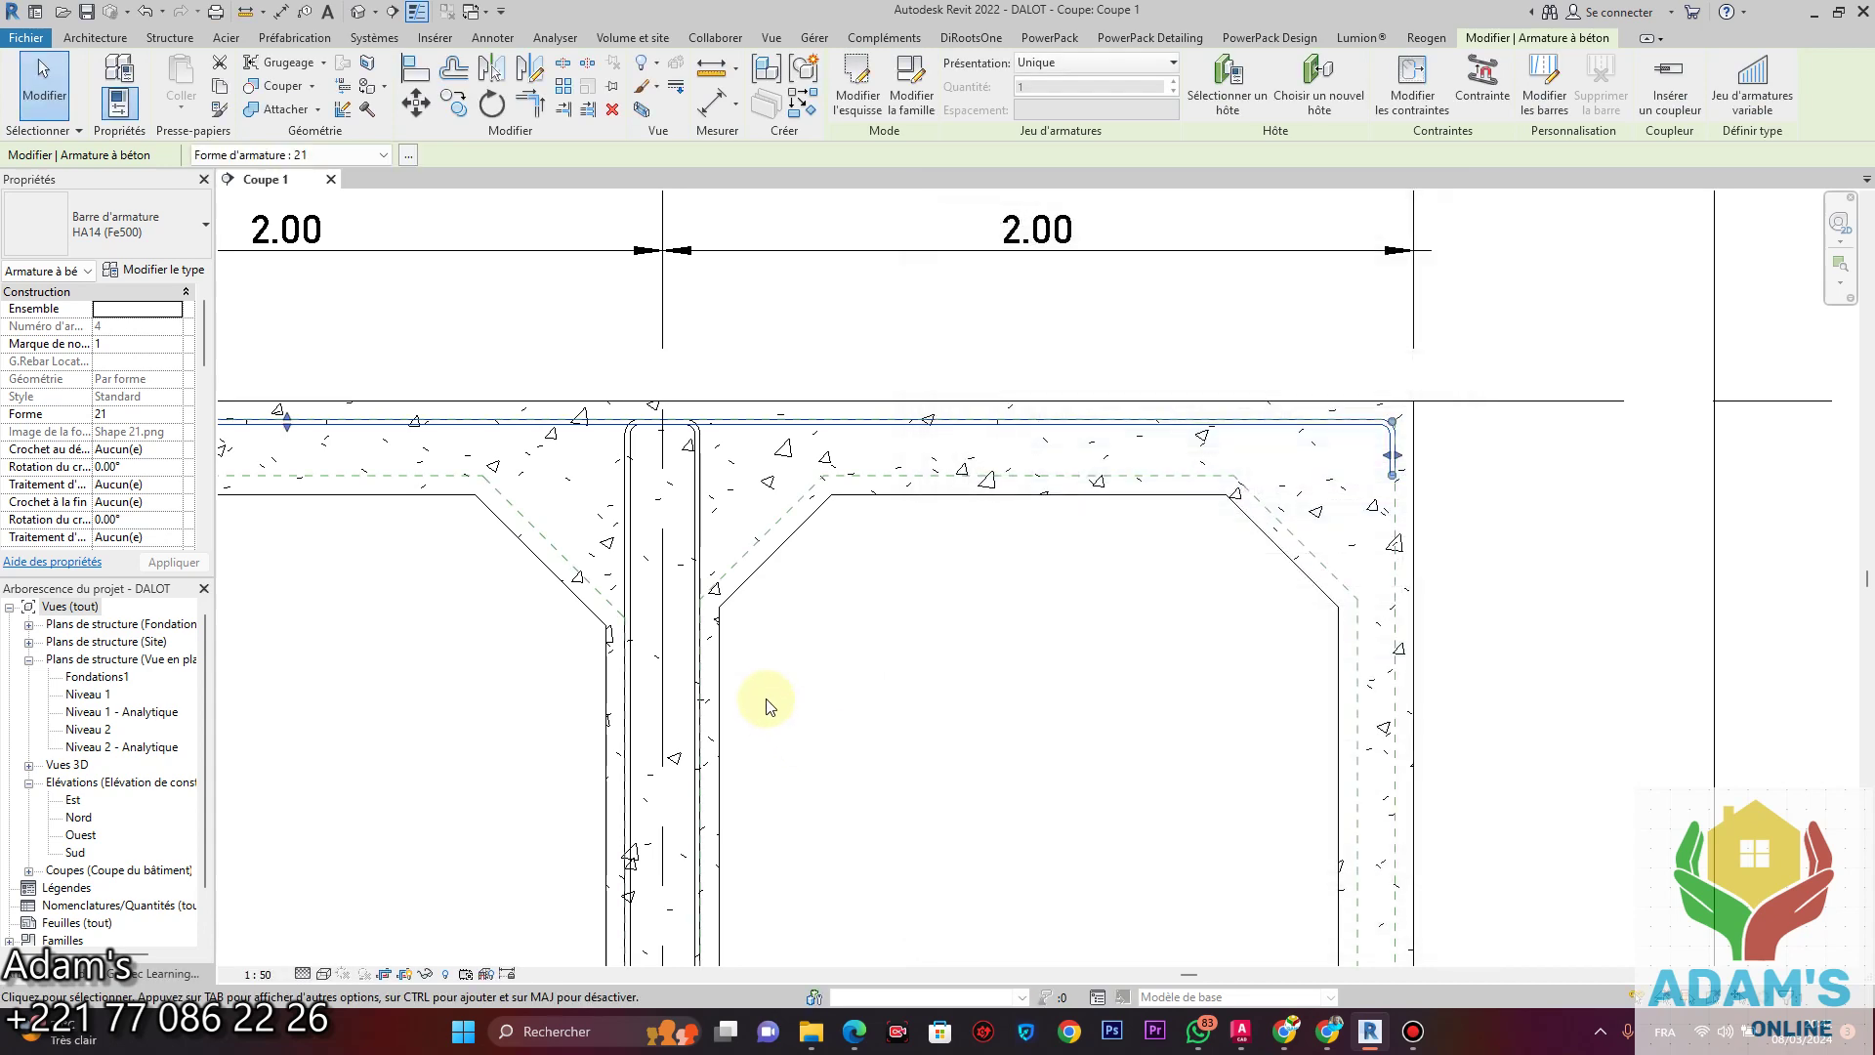
{"action": "left_click", "coordinate": [1201, 664]}
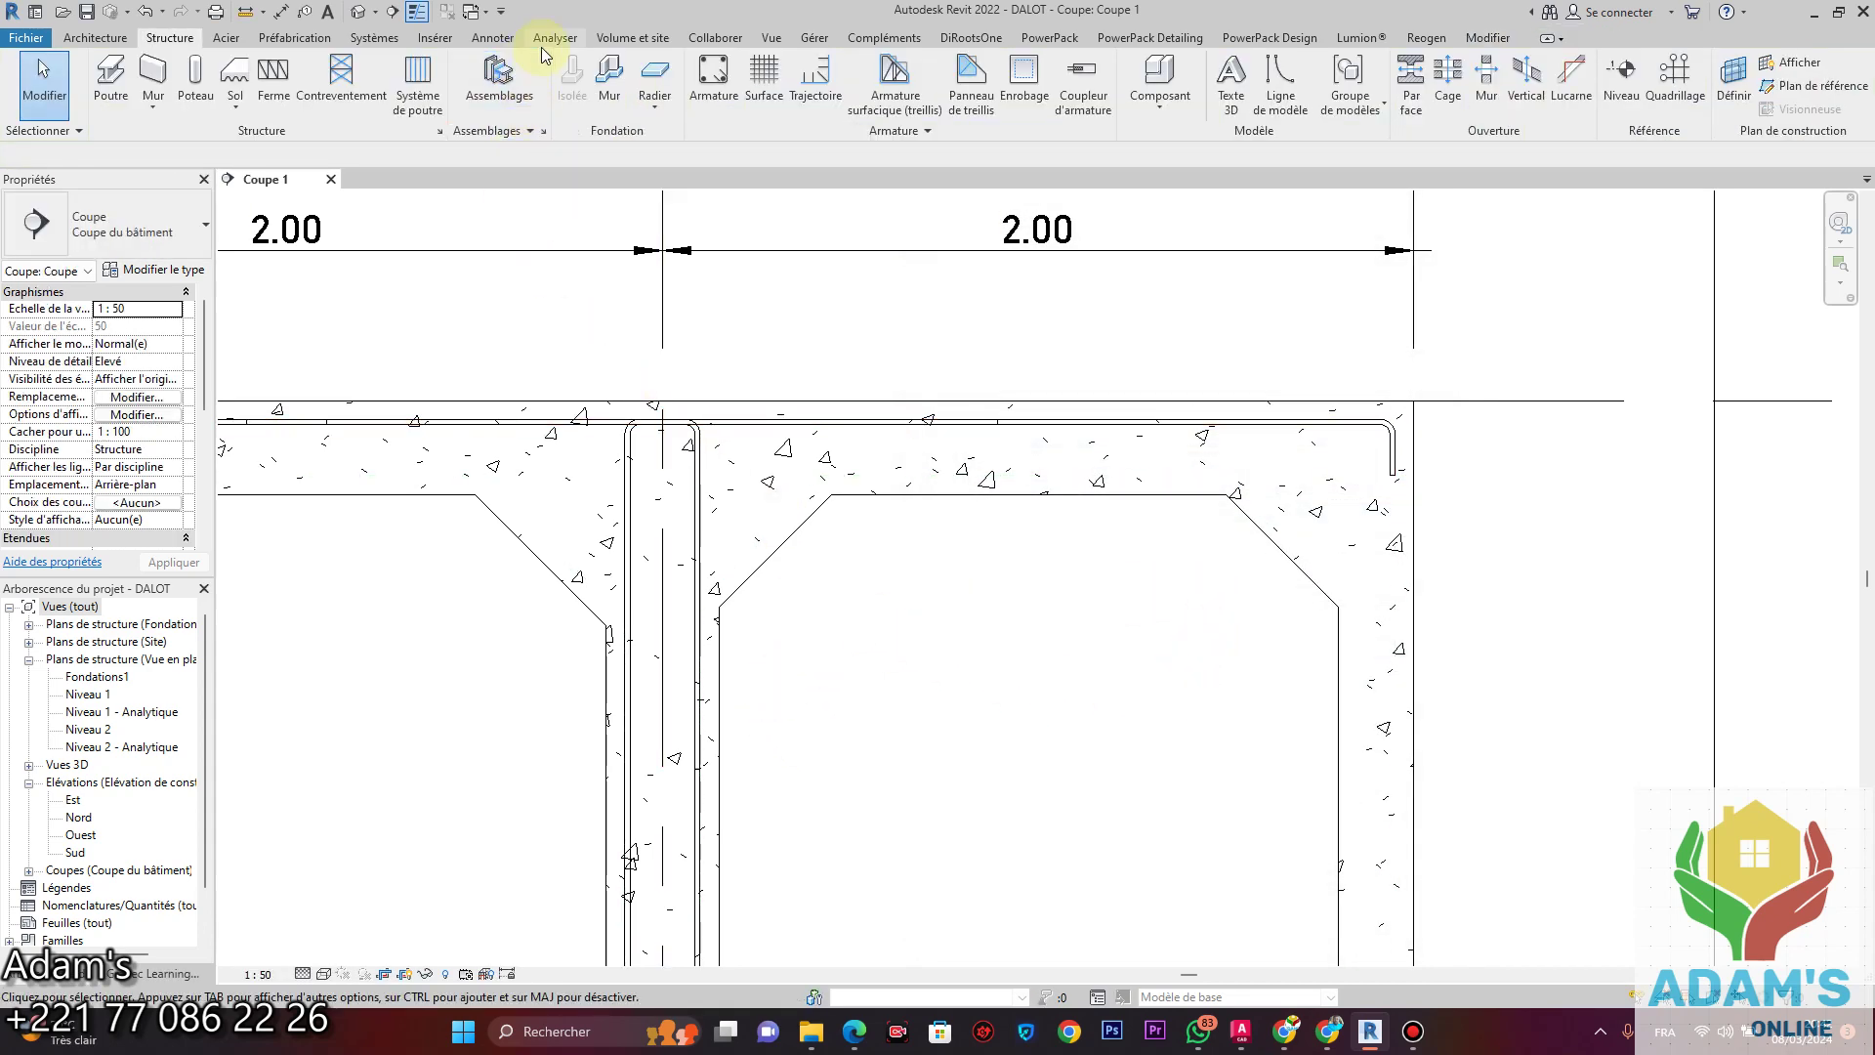
Draw a vertical thin detail line from the right opening's upper-right chamfer corner up to the top face of the slab.
{"action": "left_click", "coordinate": [495, 39]}
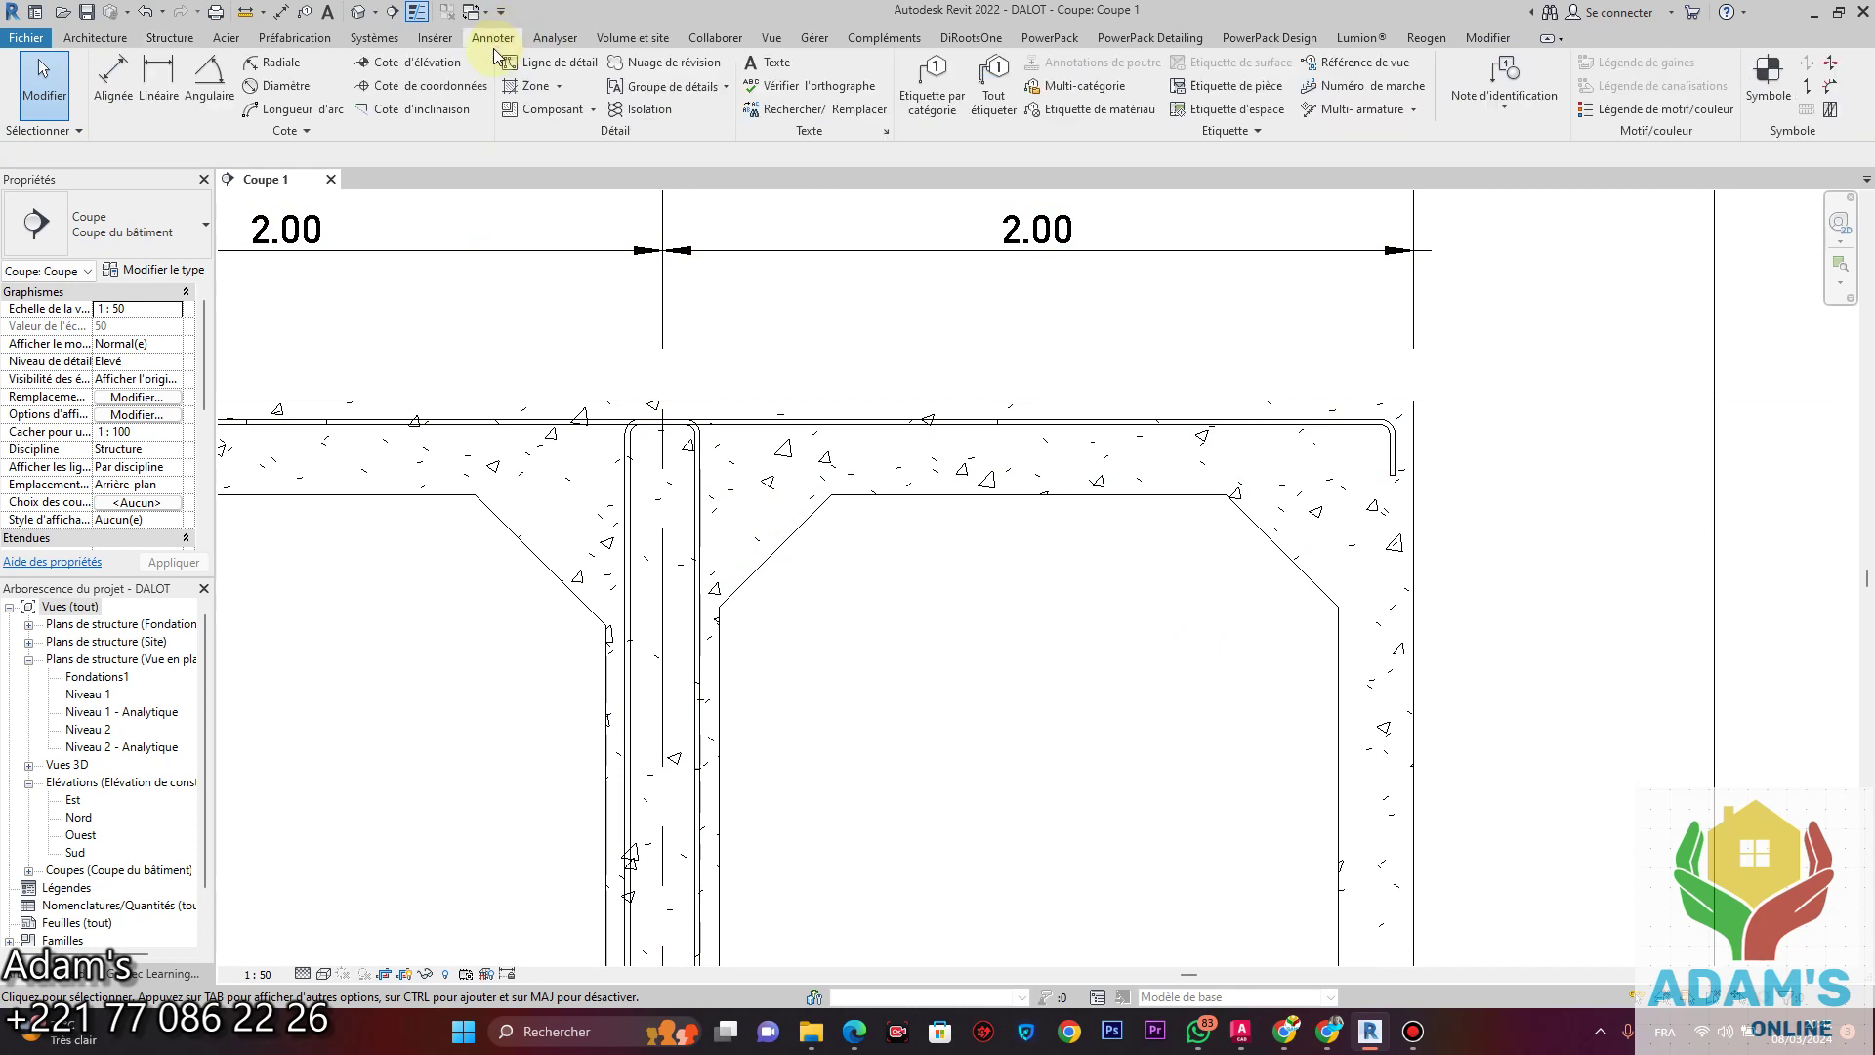
{"action": "left_click", "coordinate": [552, 61]}
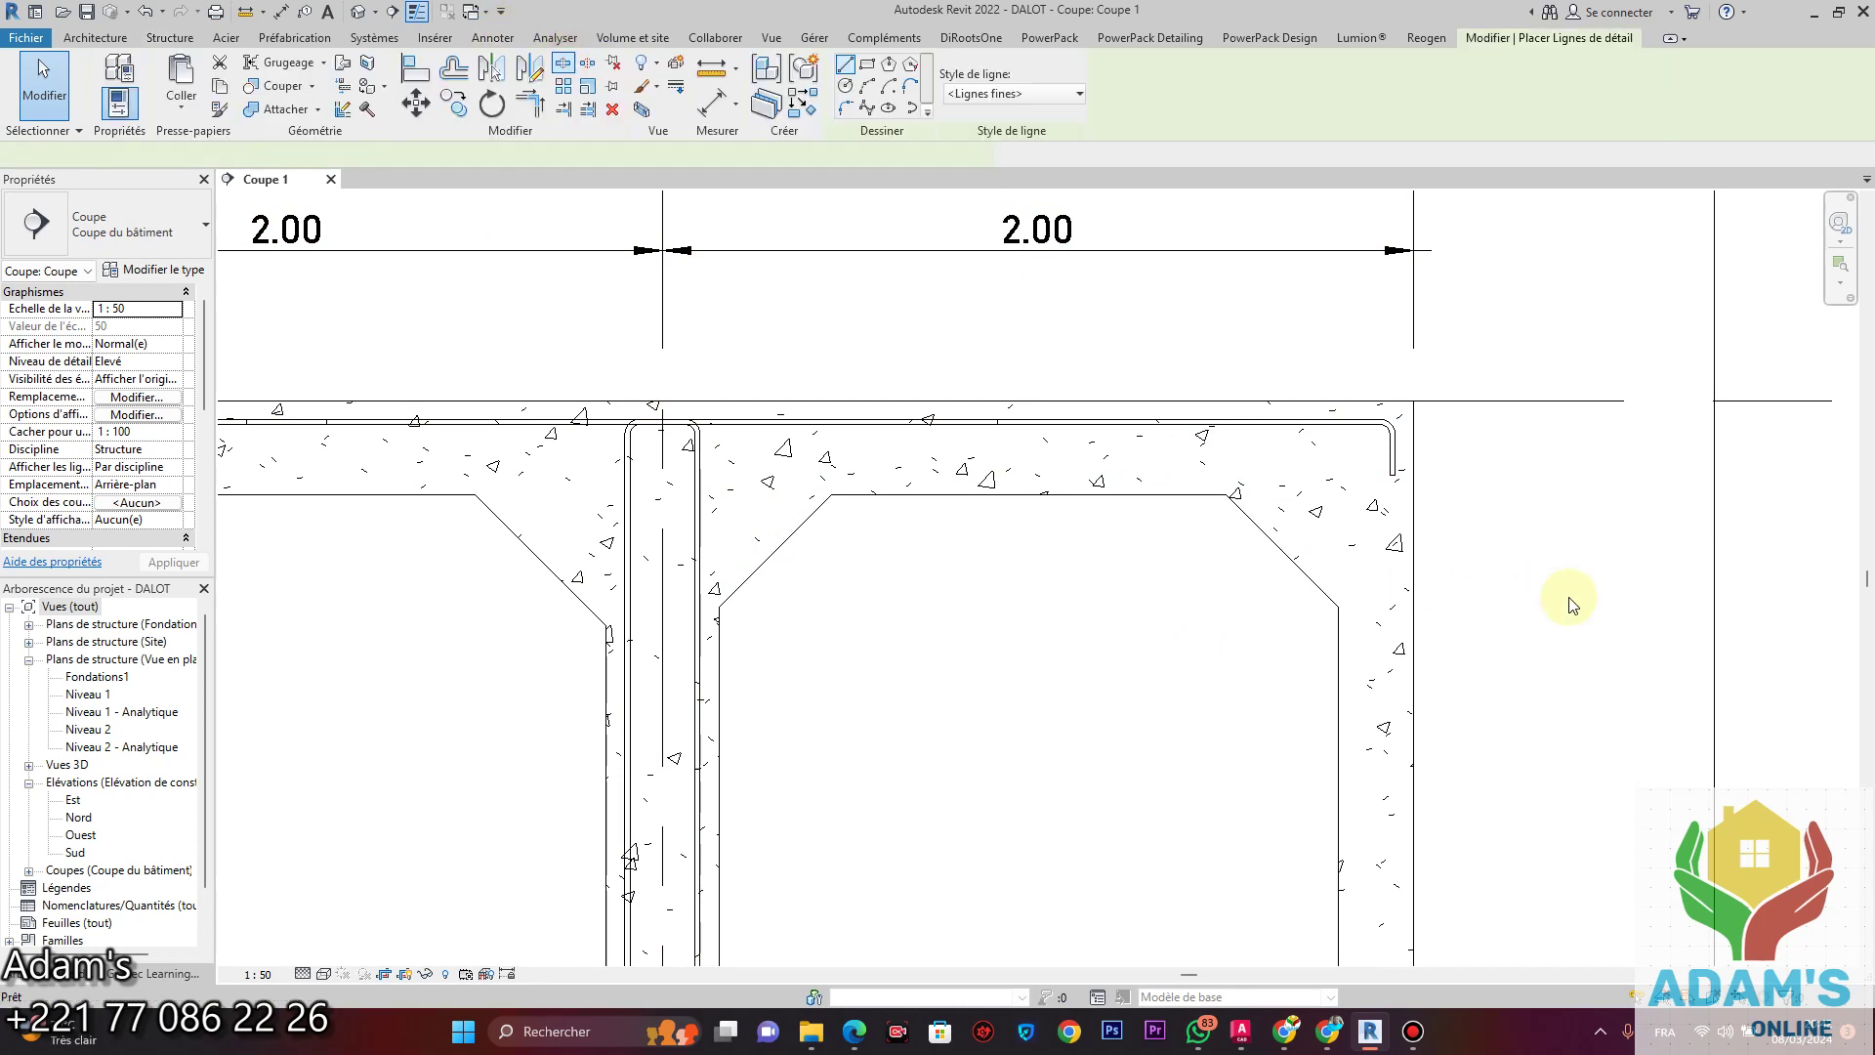
{"action": "scroll", "coordinate": [1397, 459], "scroll_direction": "up", "scroll_amount": 2}
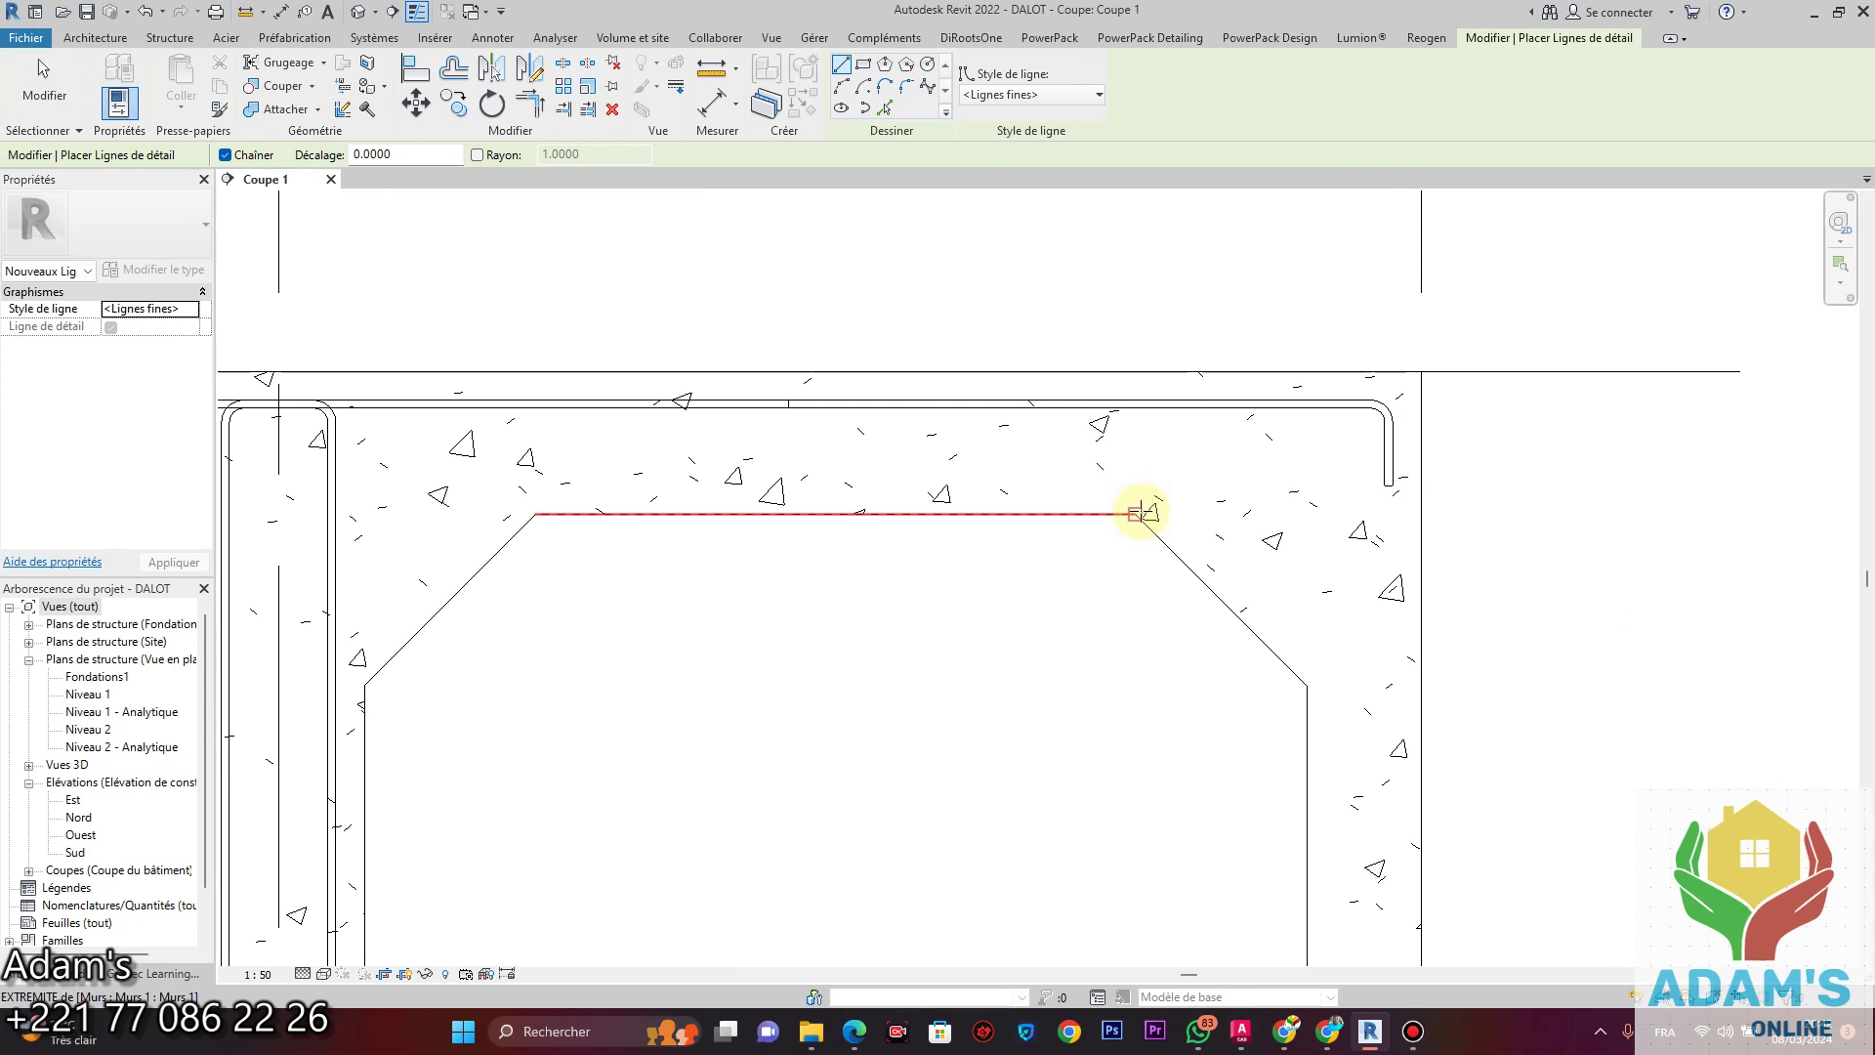
{"action": "left_click", "coordinate": [1136, 512]}
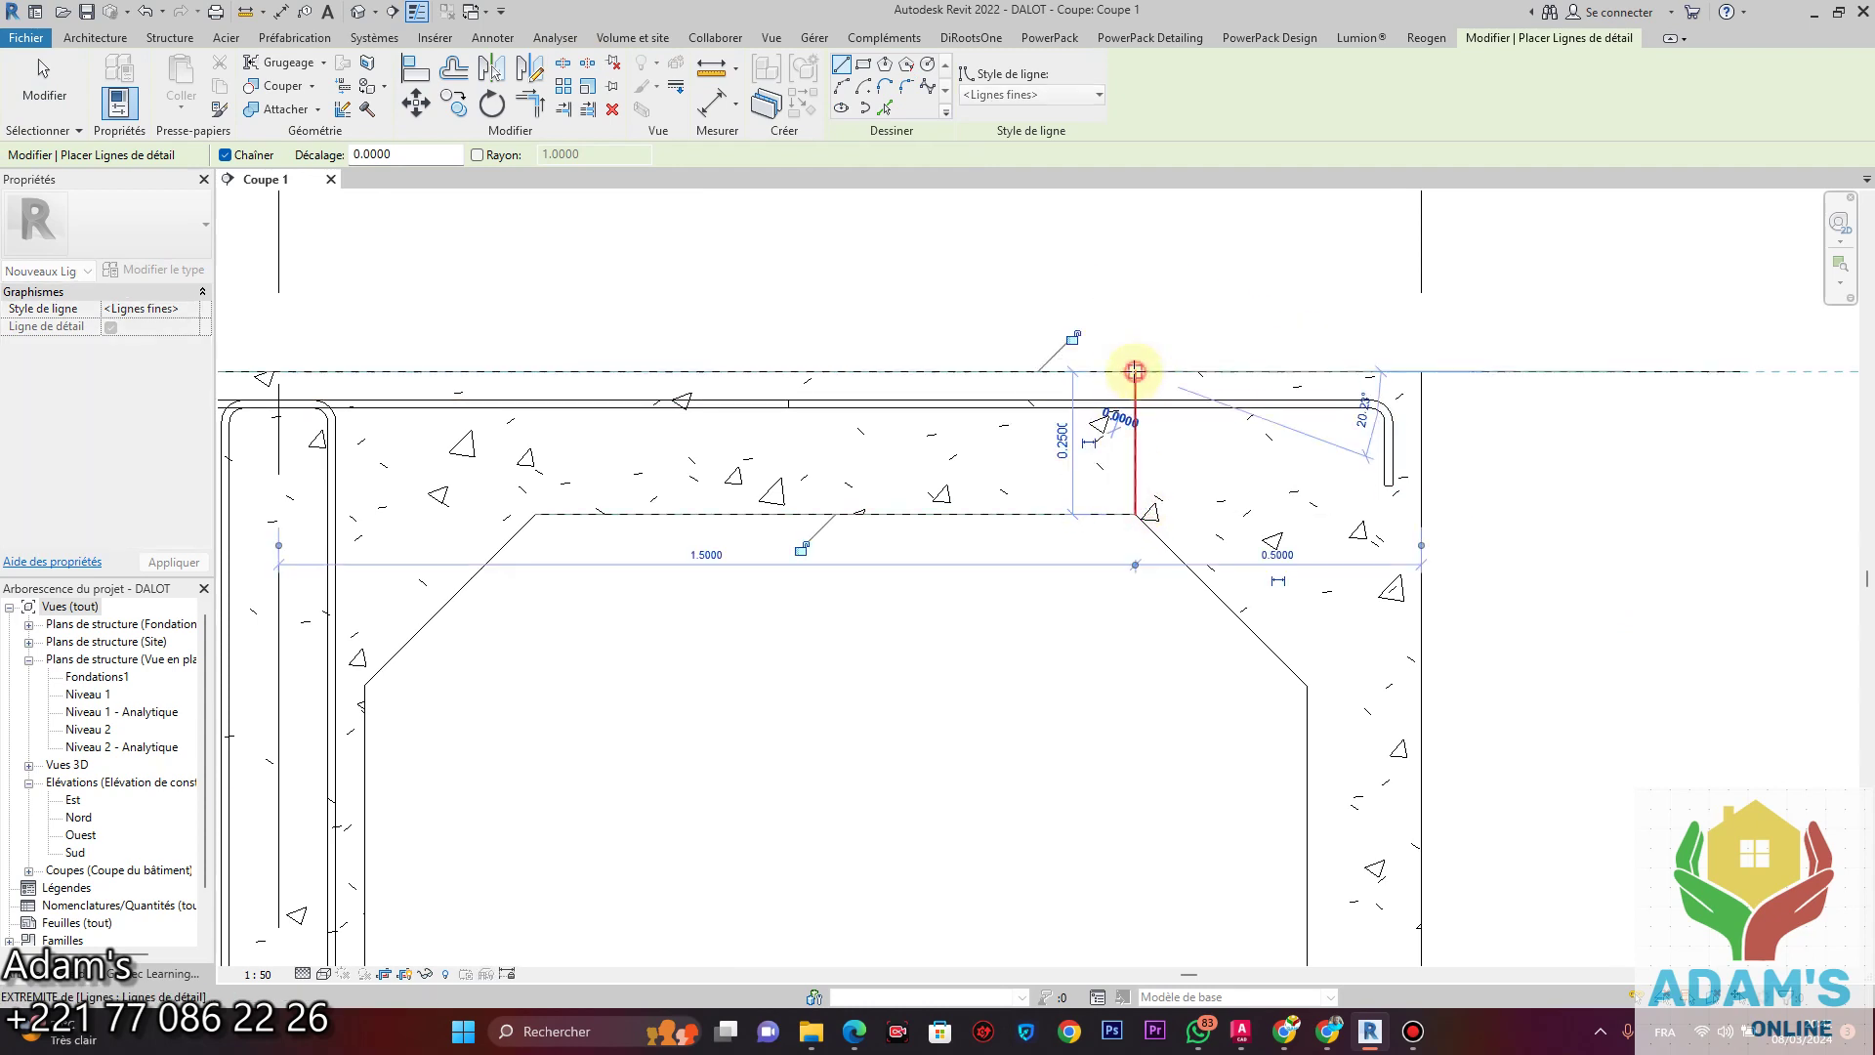
{"action": "left_click", "coordinate": [1135, 371]}
{"action": "key", "text": "Escape"}
{"action": "key", "text": "Escape"}
Set the top slab's HA14 rebar layout to Espacement maximum with a spacing of 150 mm.
{"action": "left_click", "coordinate": [1178, 409]}
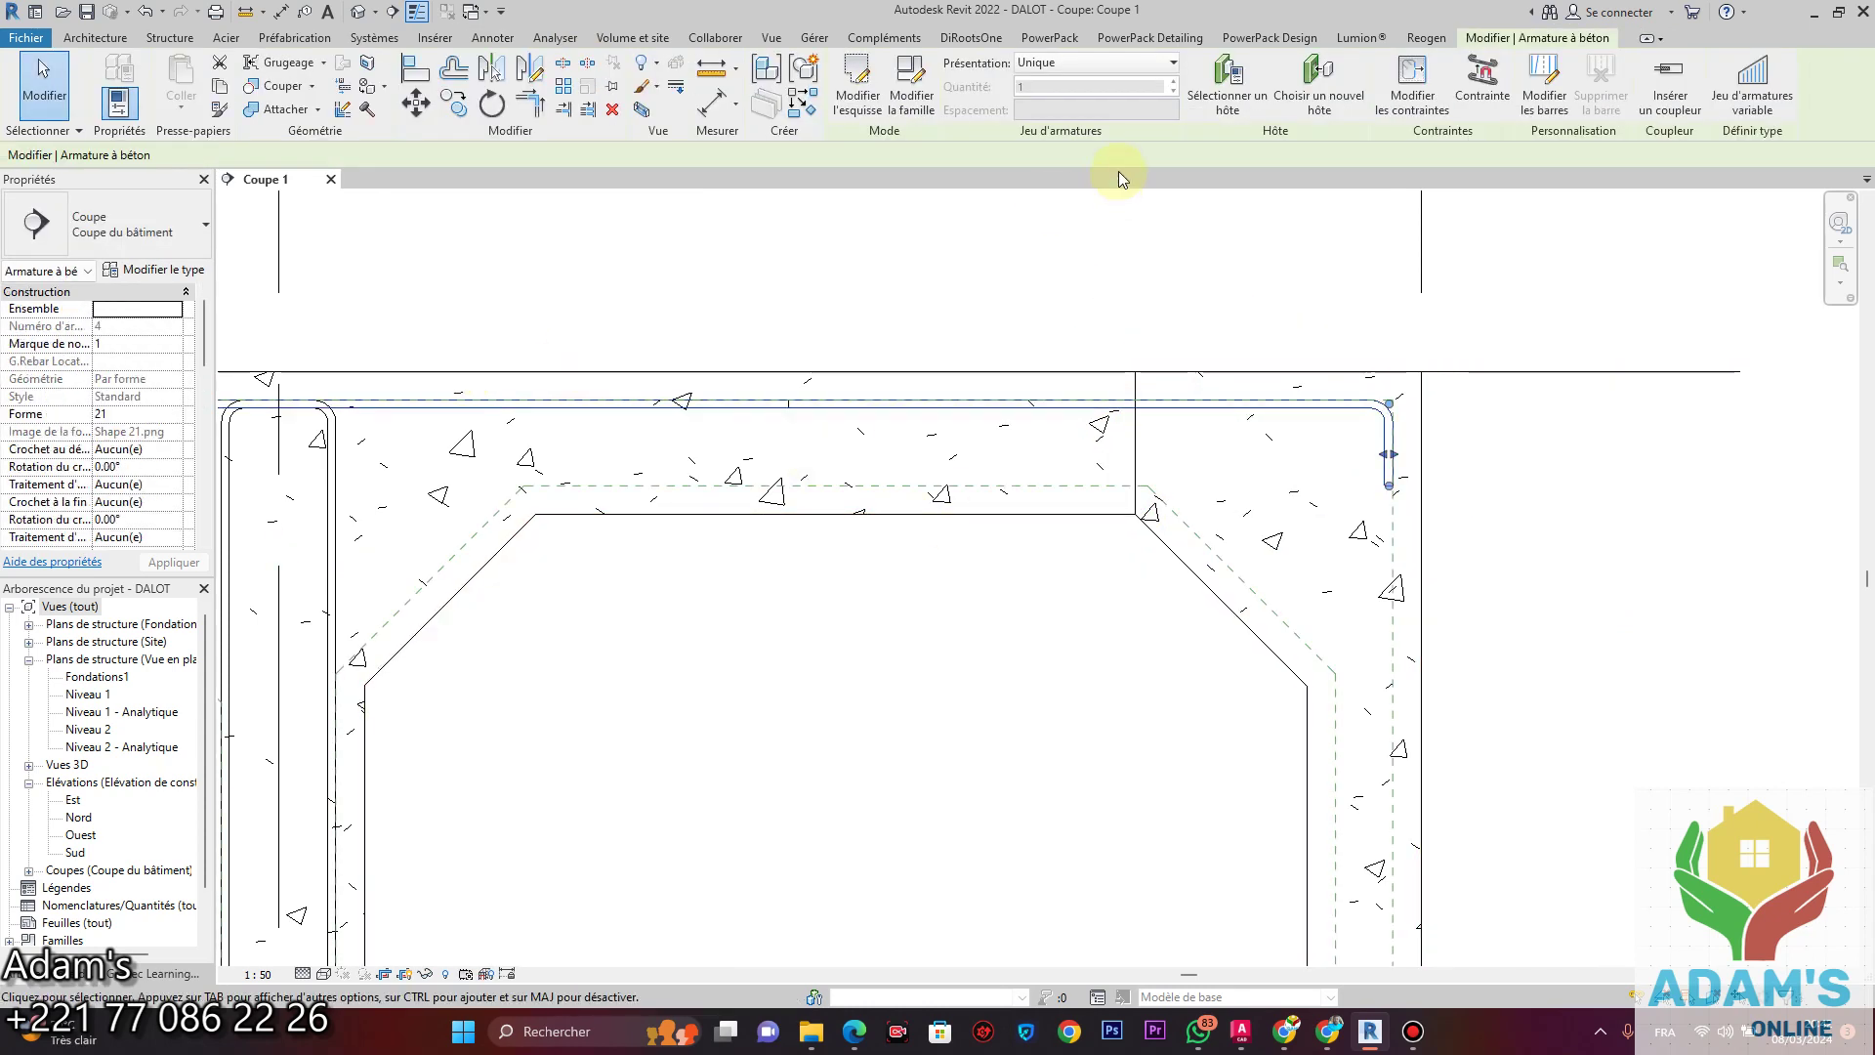
{"action": "left_click", "coordinate": [1117, 65]}
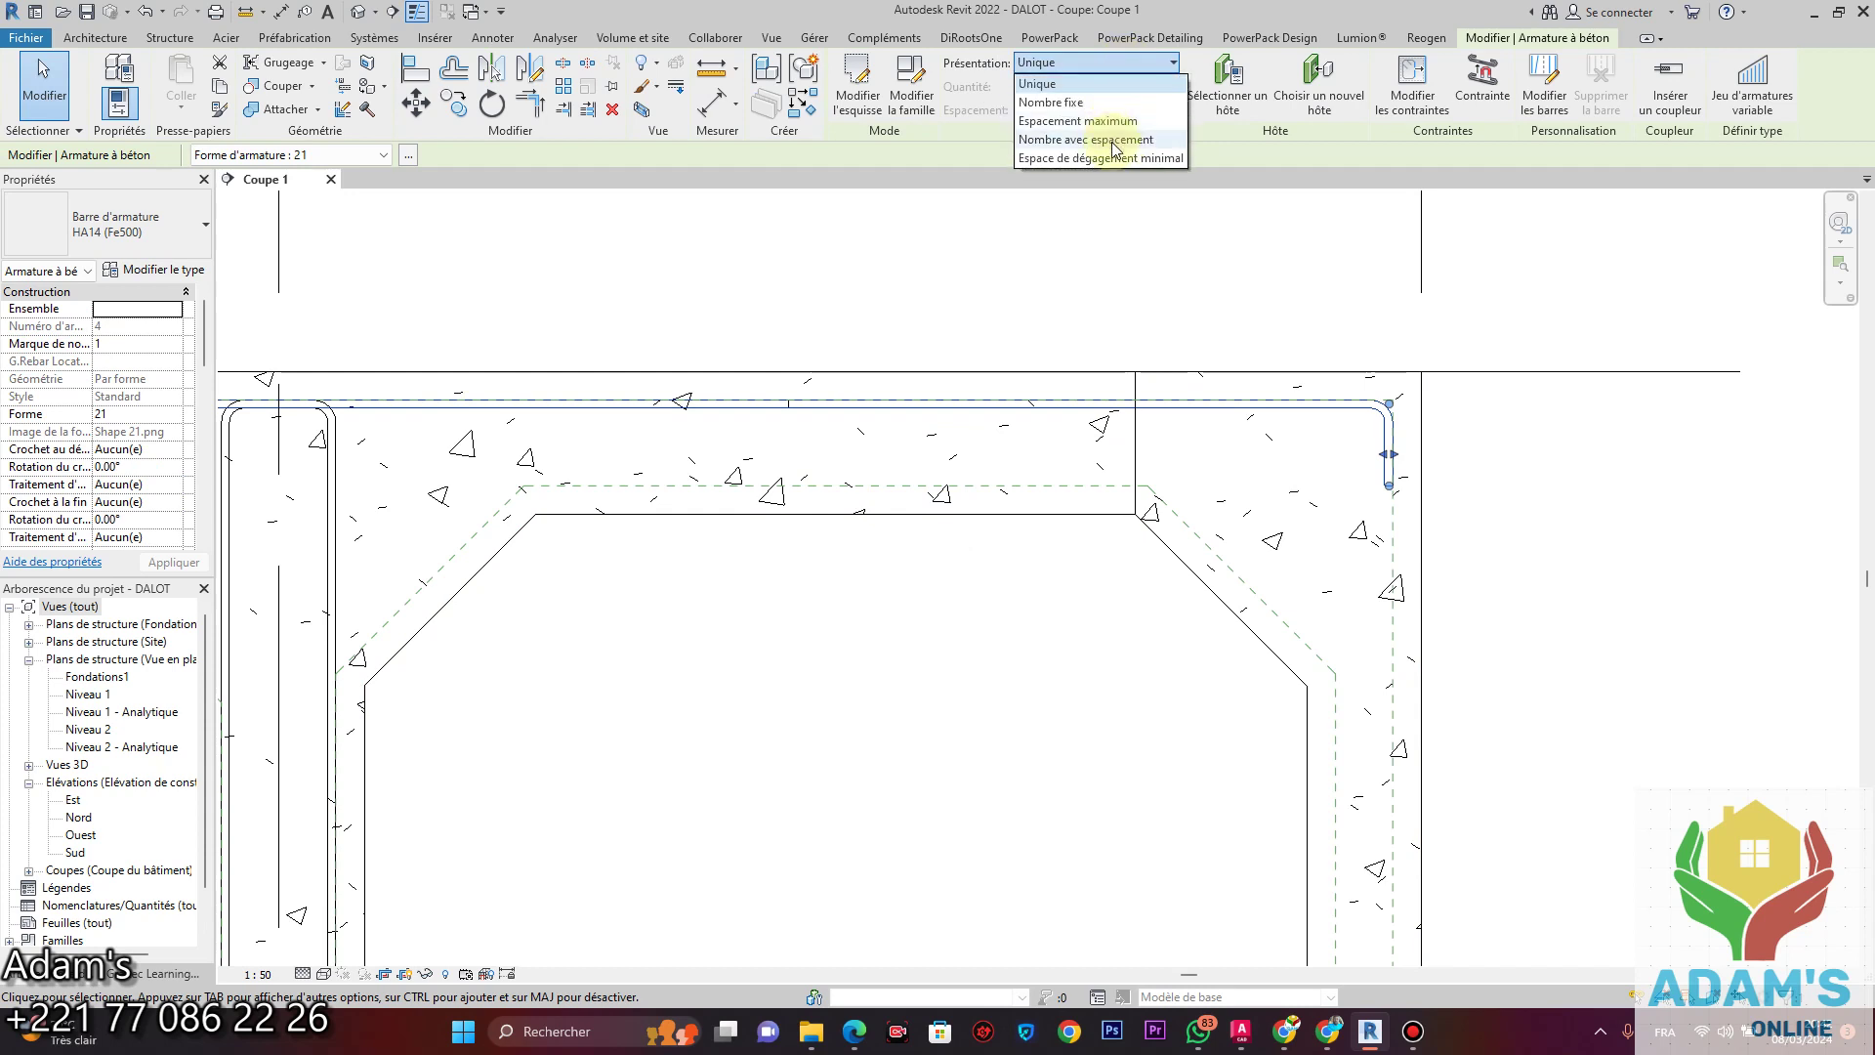
{"action": "left_click", "coordinate": [1119, 122]}
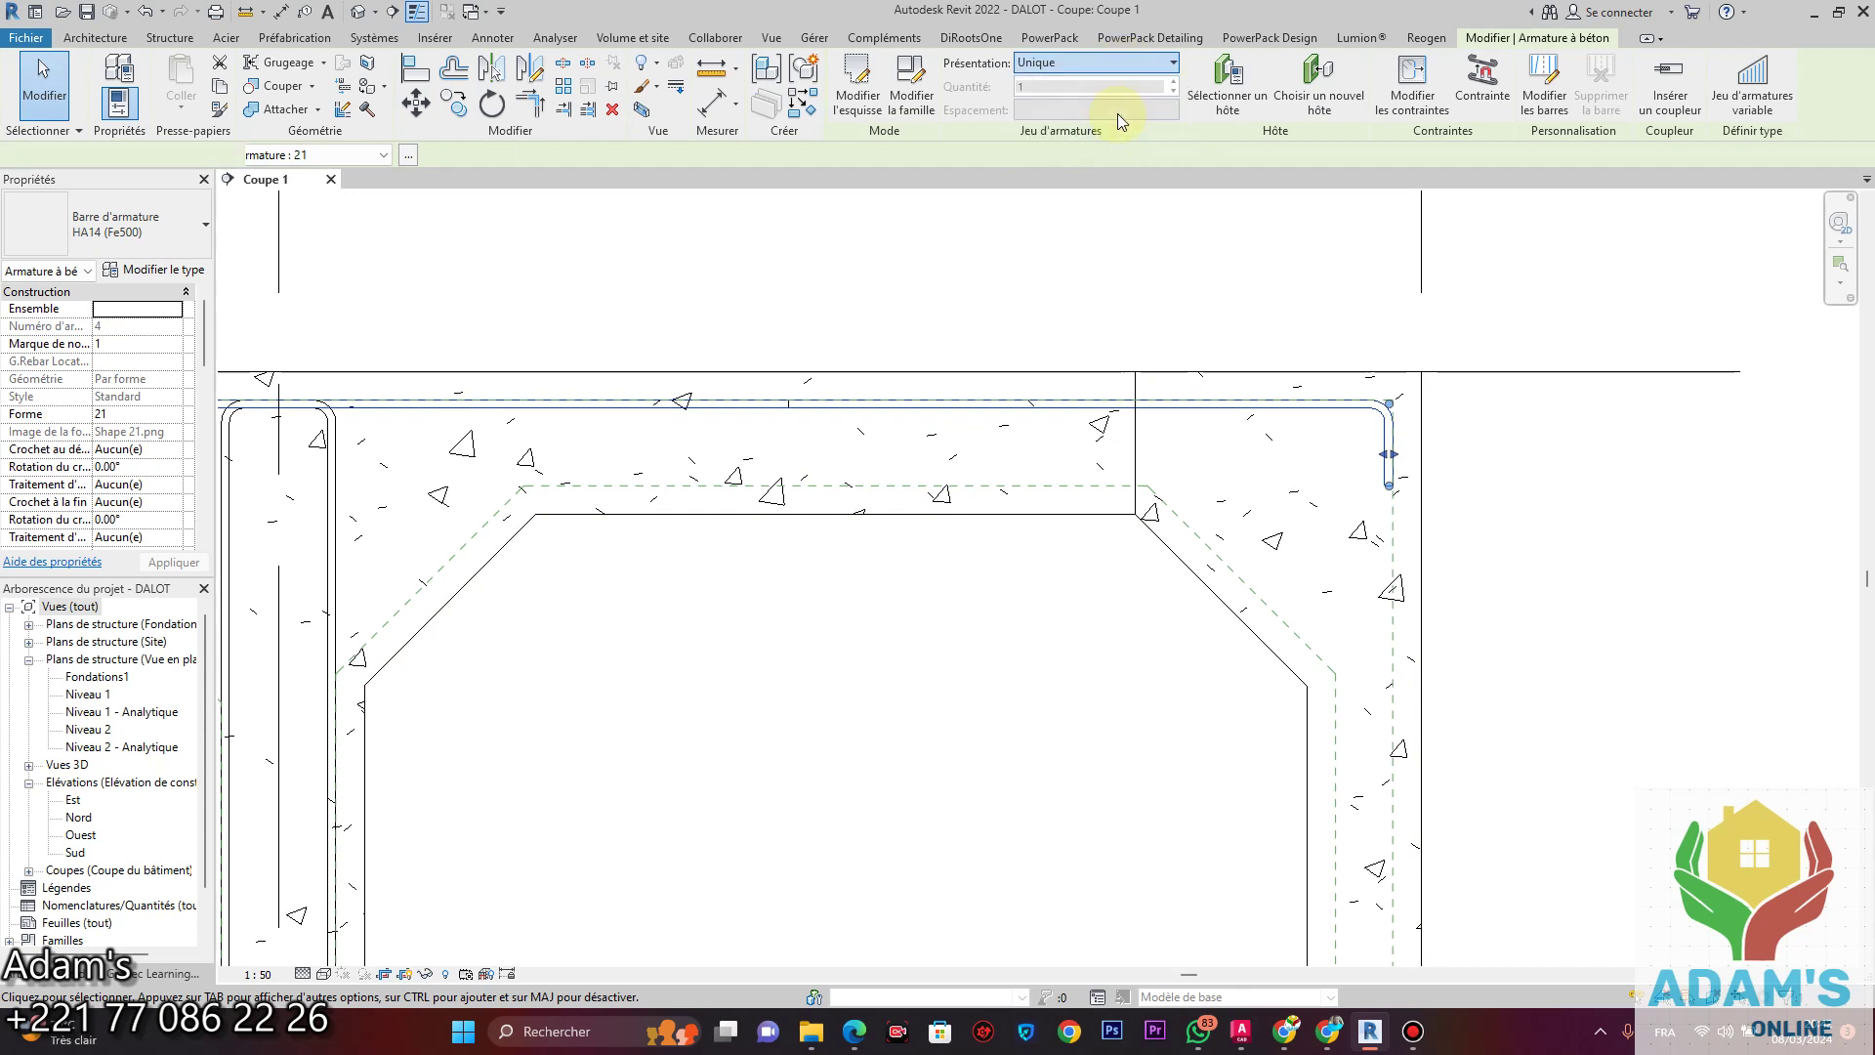
{"action": "left_click", "coordinate": [1102, 109]}
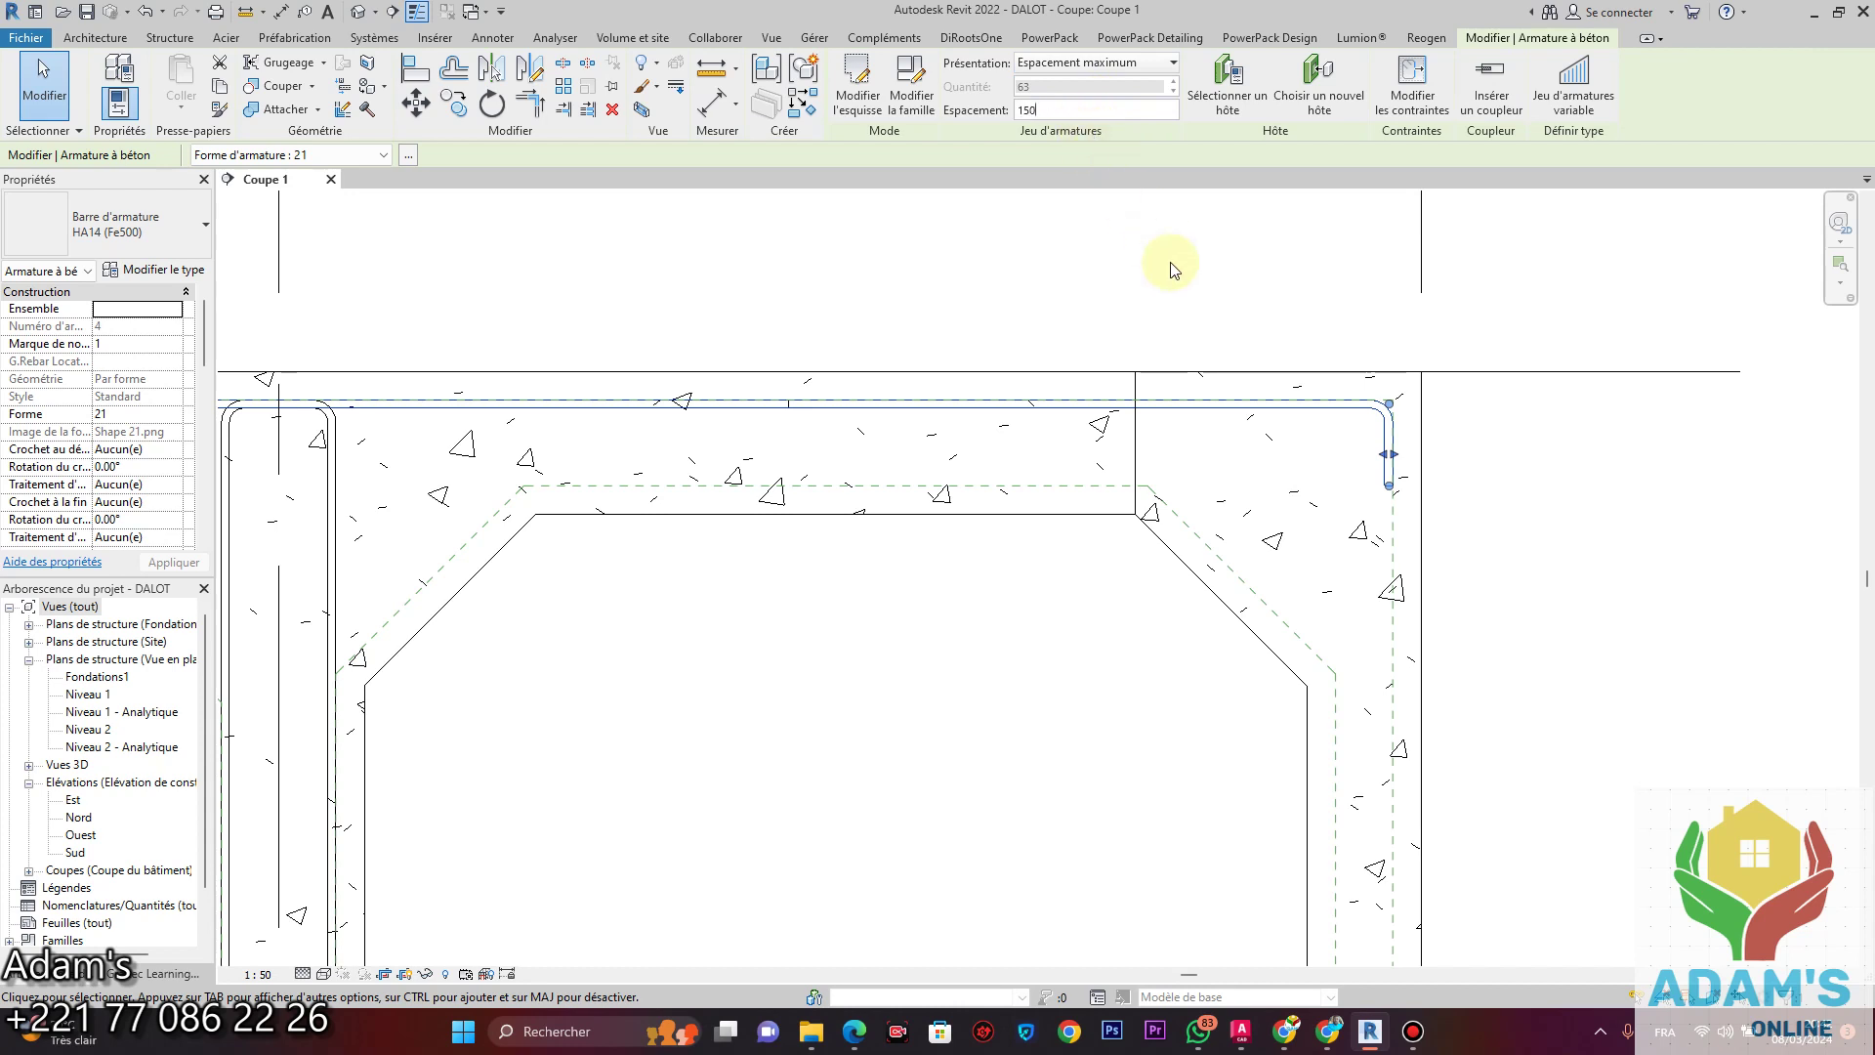
{"action": "left_click", "coordinate": [1216, 293]}
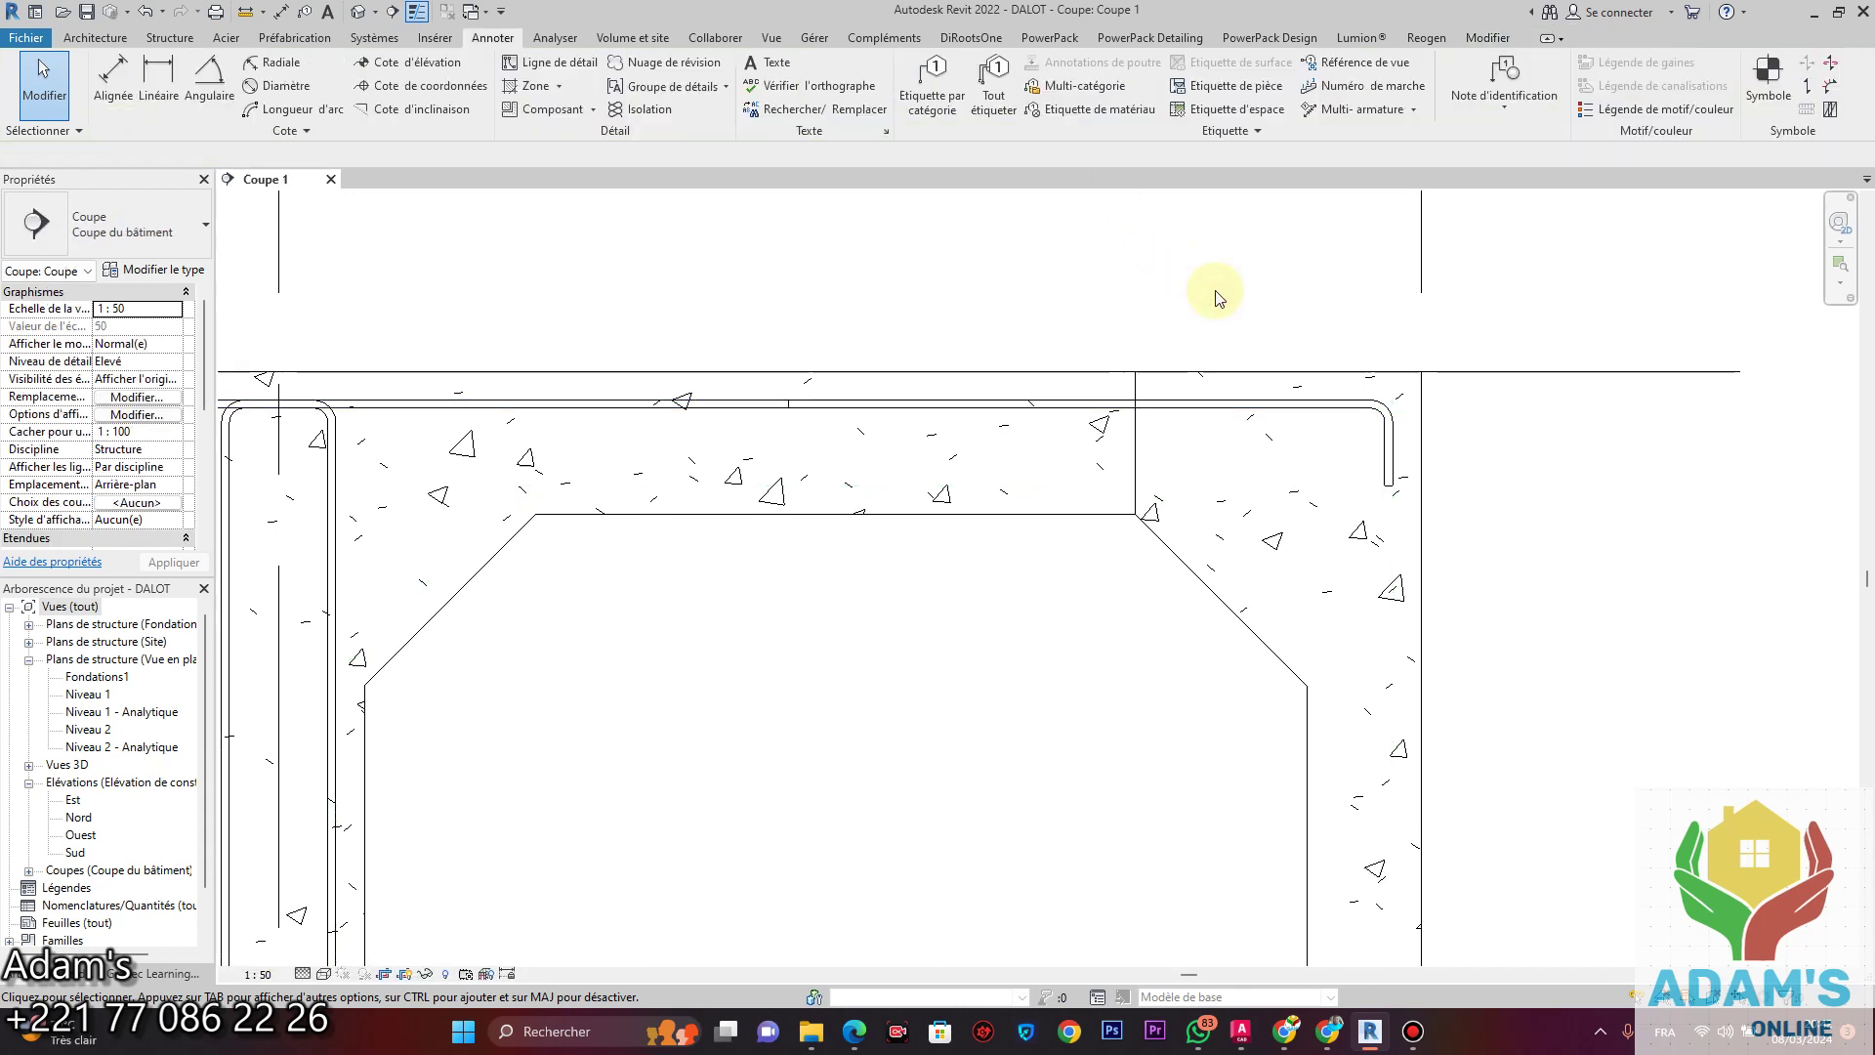
{"action": "left_click", "coordinate": [1301, 407]}
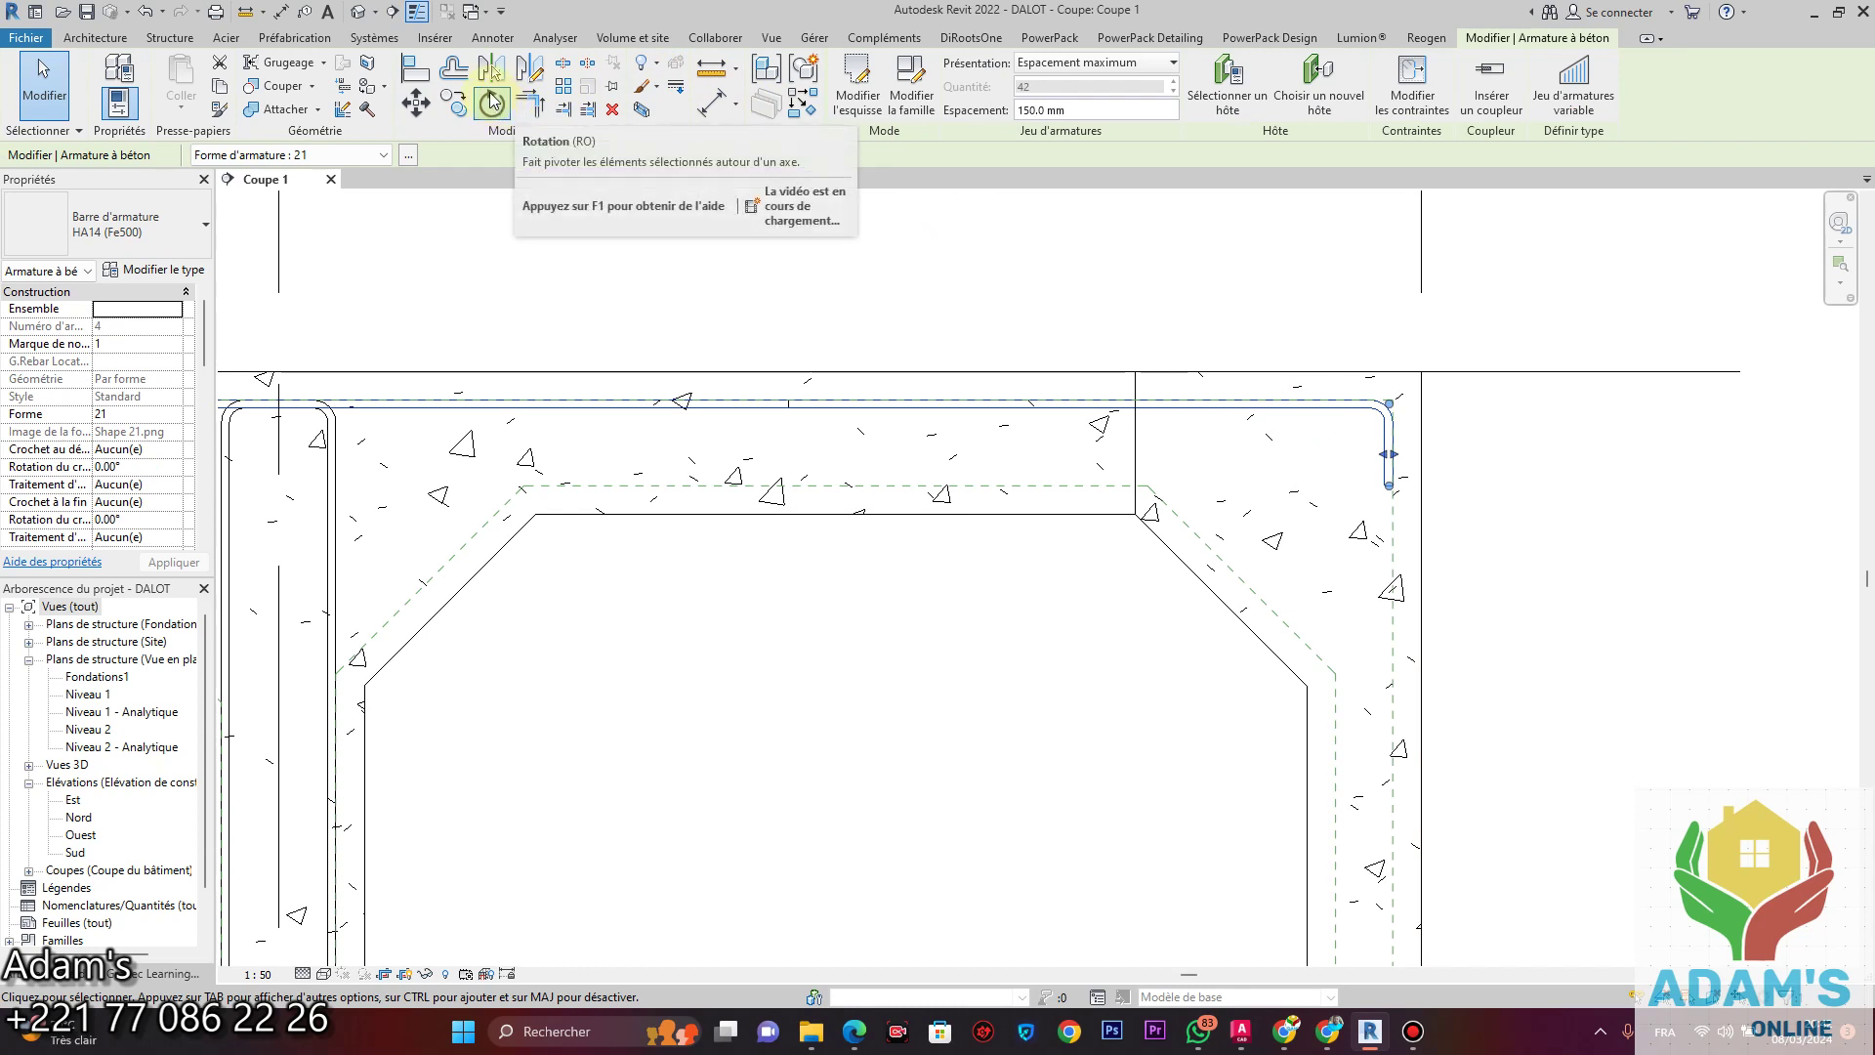
{"action": "left_click", "coordinate": [492, 68]}
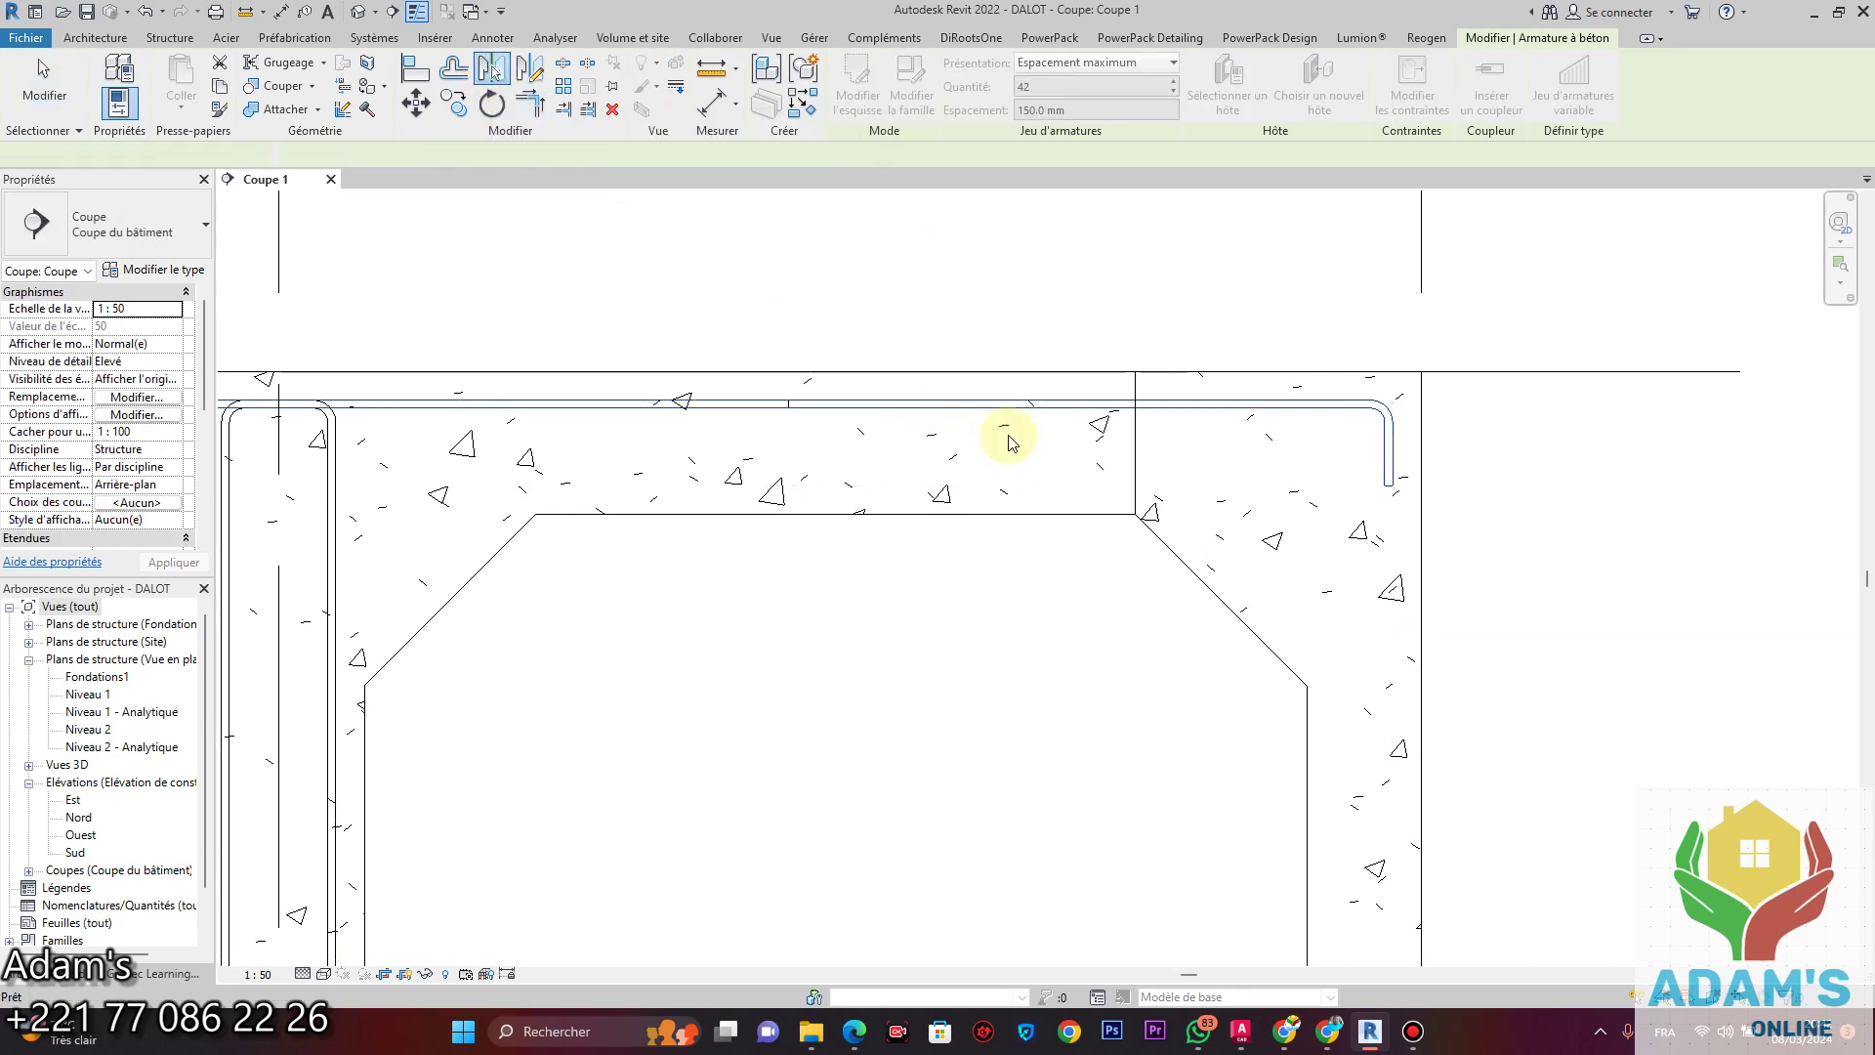
{"action": "key", "text": "Escape"}
Draw a short horizontal thin detail line leftward from the midpoint of the vertical detail line above the right opening.
{"action": "left_click", "coordinate": [1135, 388]}
{"action": "right_click", "coordinate": [1139, 389]}
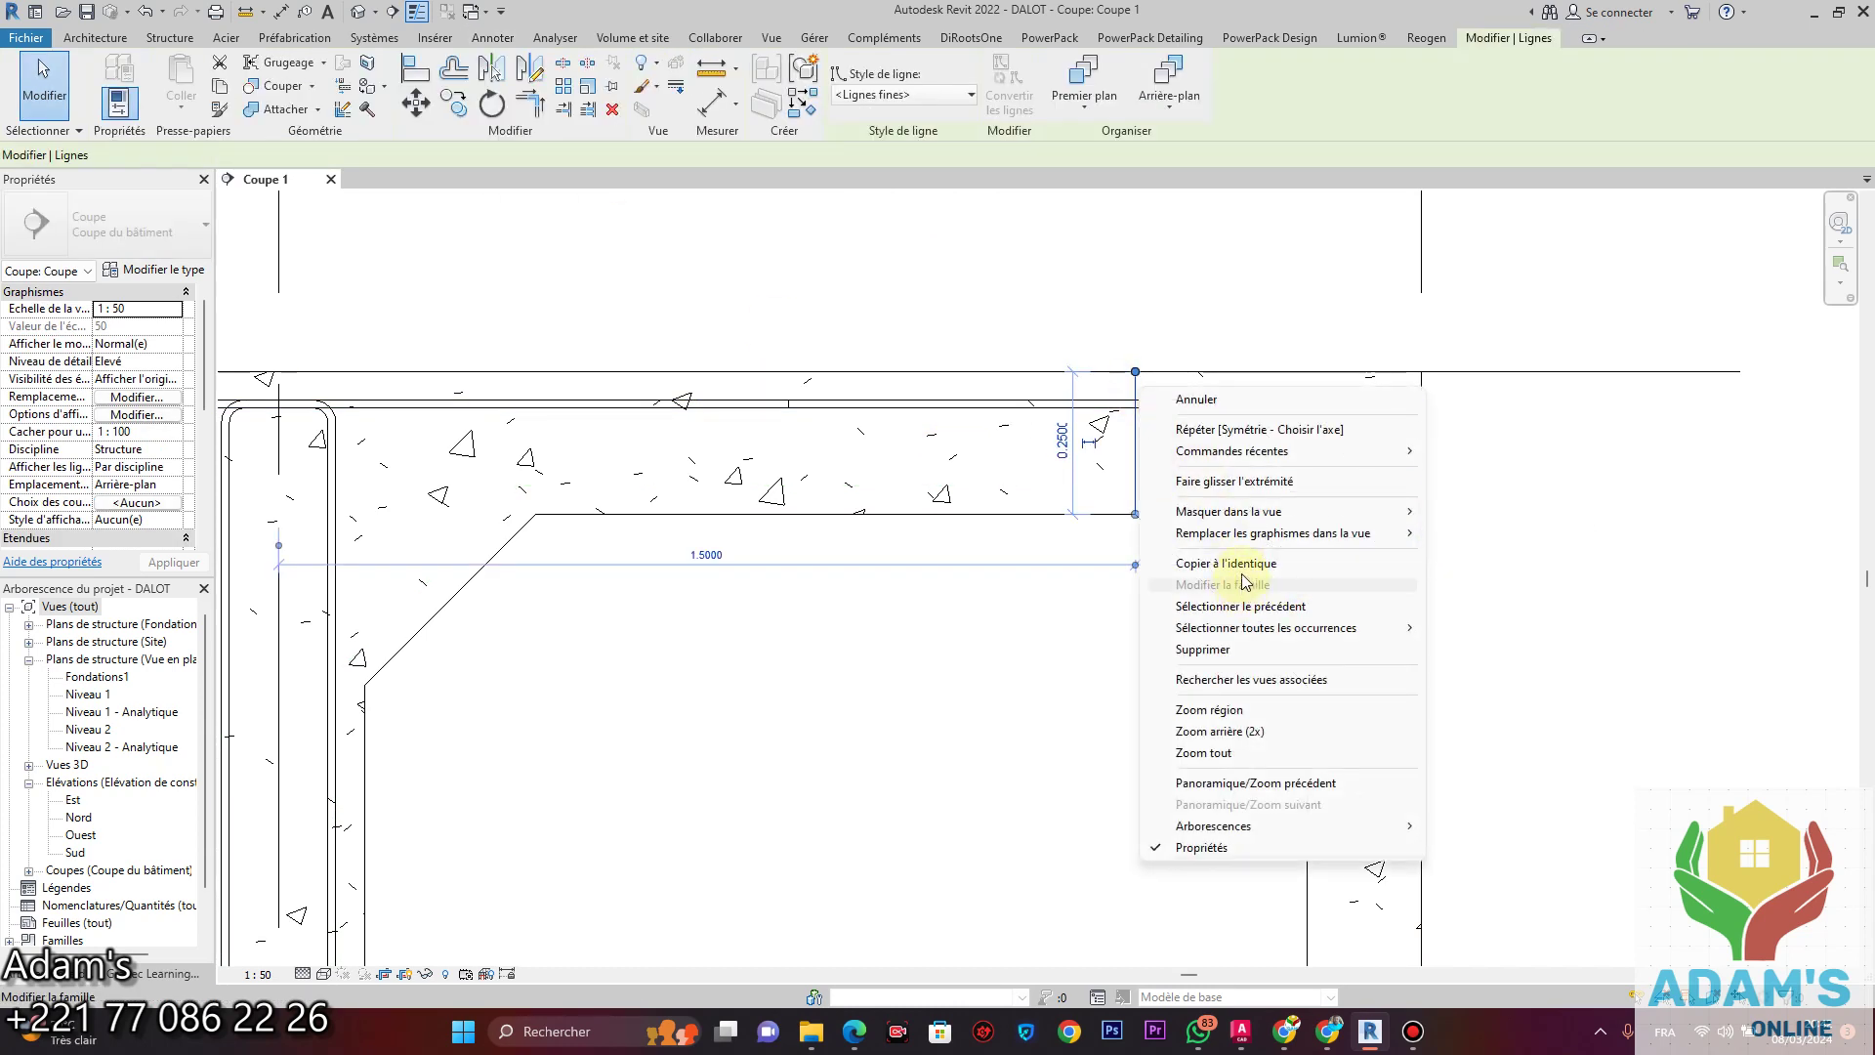
{"action": "left_click", "coordinate": [1226, 563]}
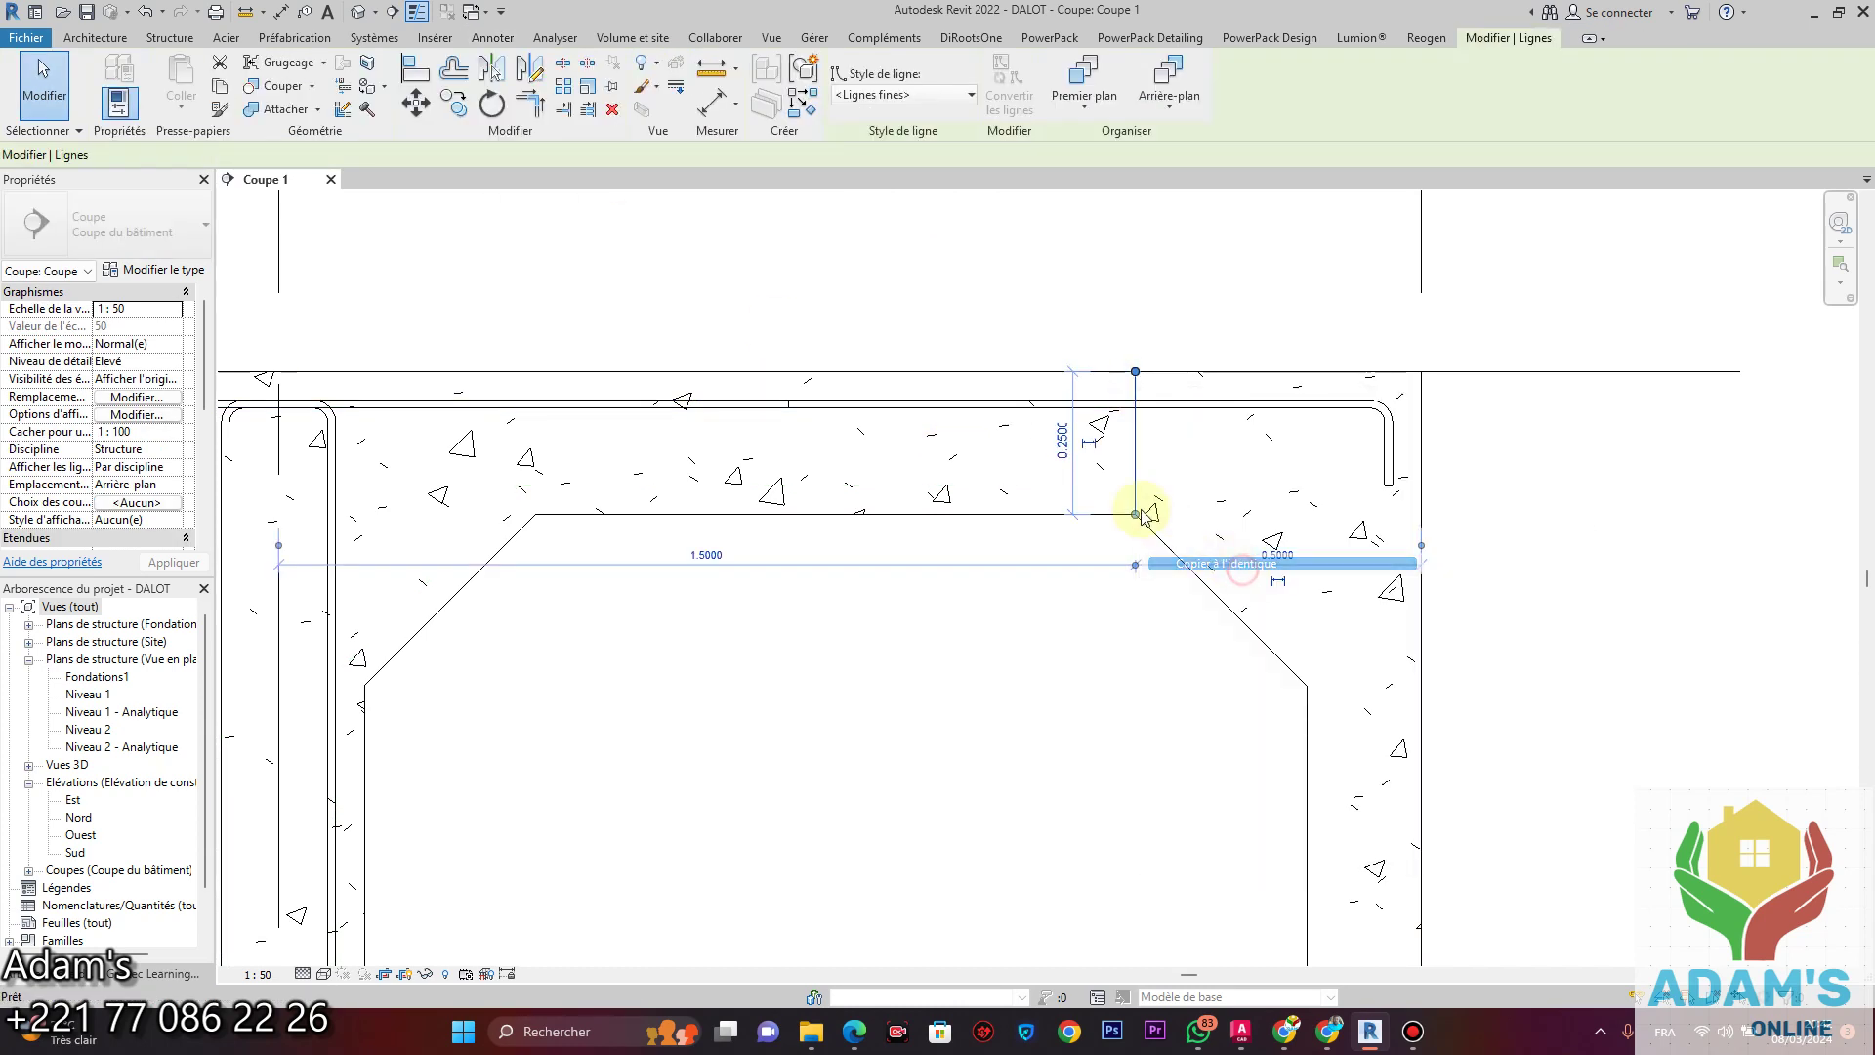
{"action": "left_click", "coordinate": [1134, 444]}
{"action": "left_click", "coordinate": [1092, 442]}
{"action": "key", "text": "Escape"}
{"action": "key", "text": "Escape"}
Mirror a copy of the top slab's HA14 rebar set about the short horizontal detail line.
{"action": "left_click", "coordinate": [1227, 405]}
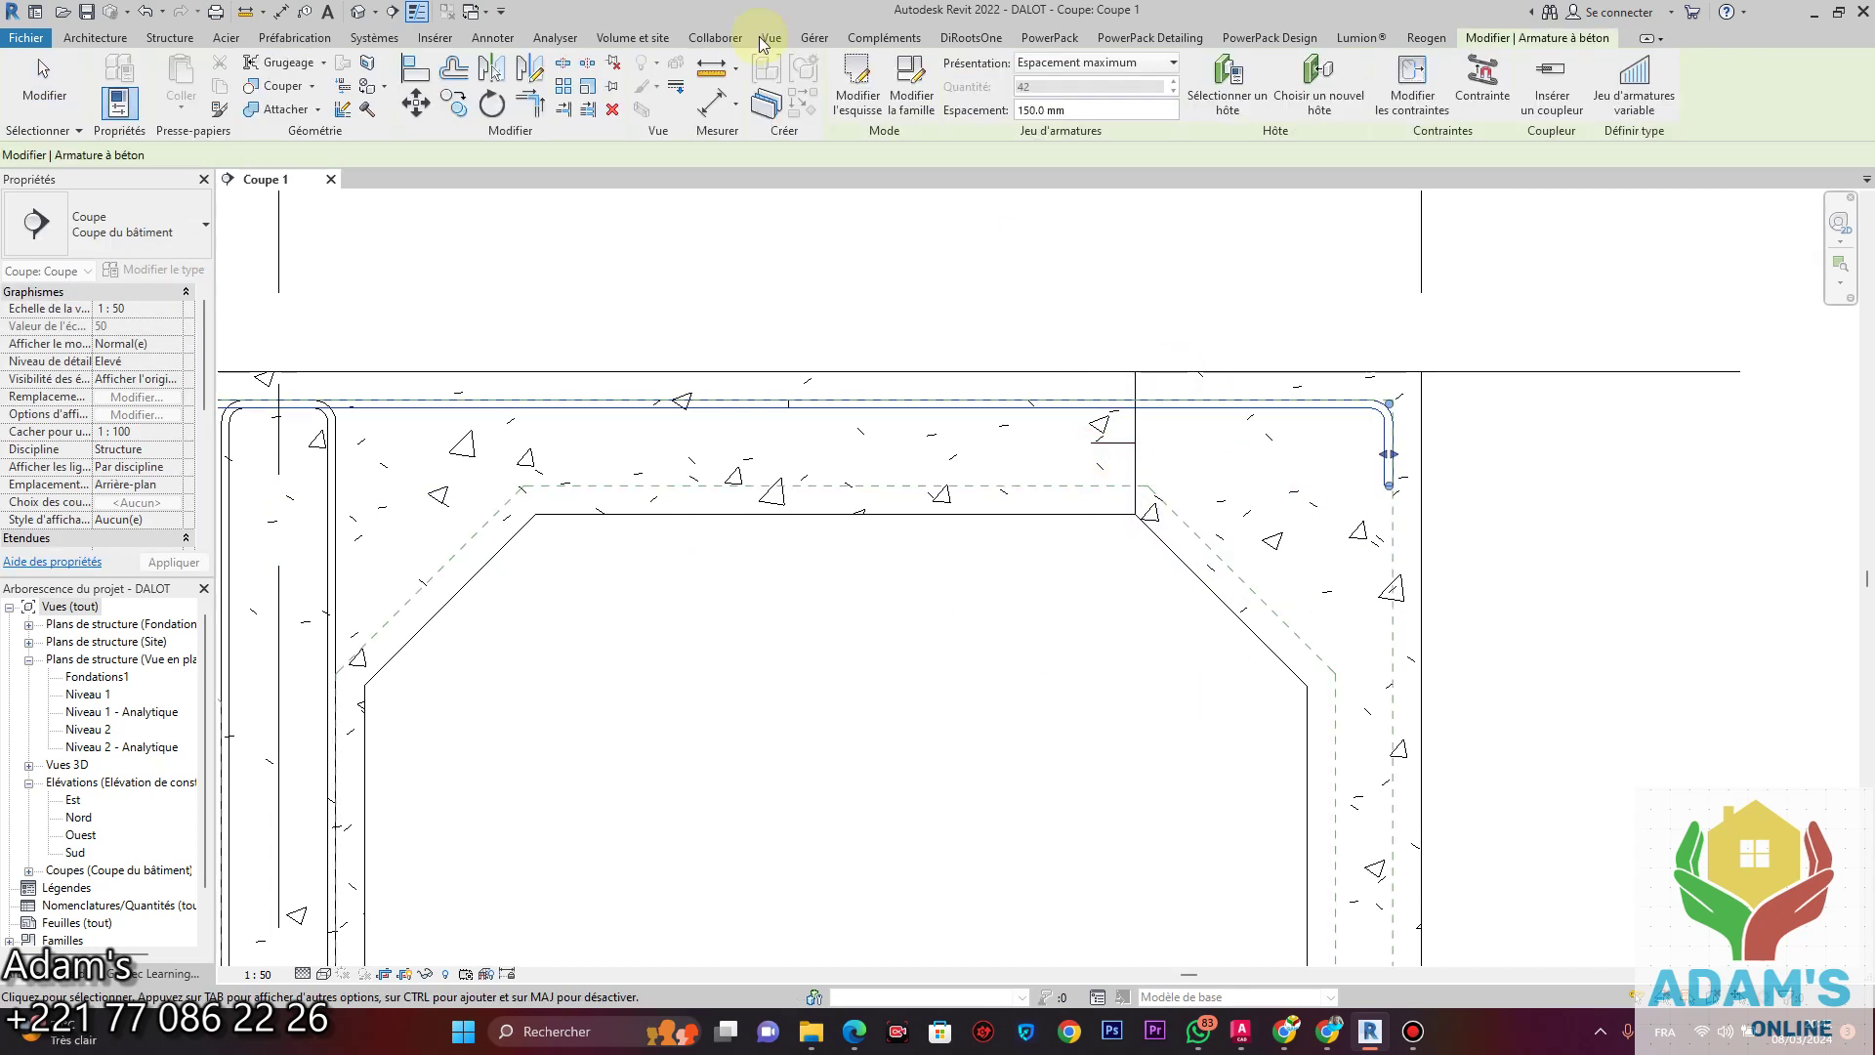
{"action": "left_click", "coordinate": [502, 78]}
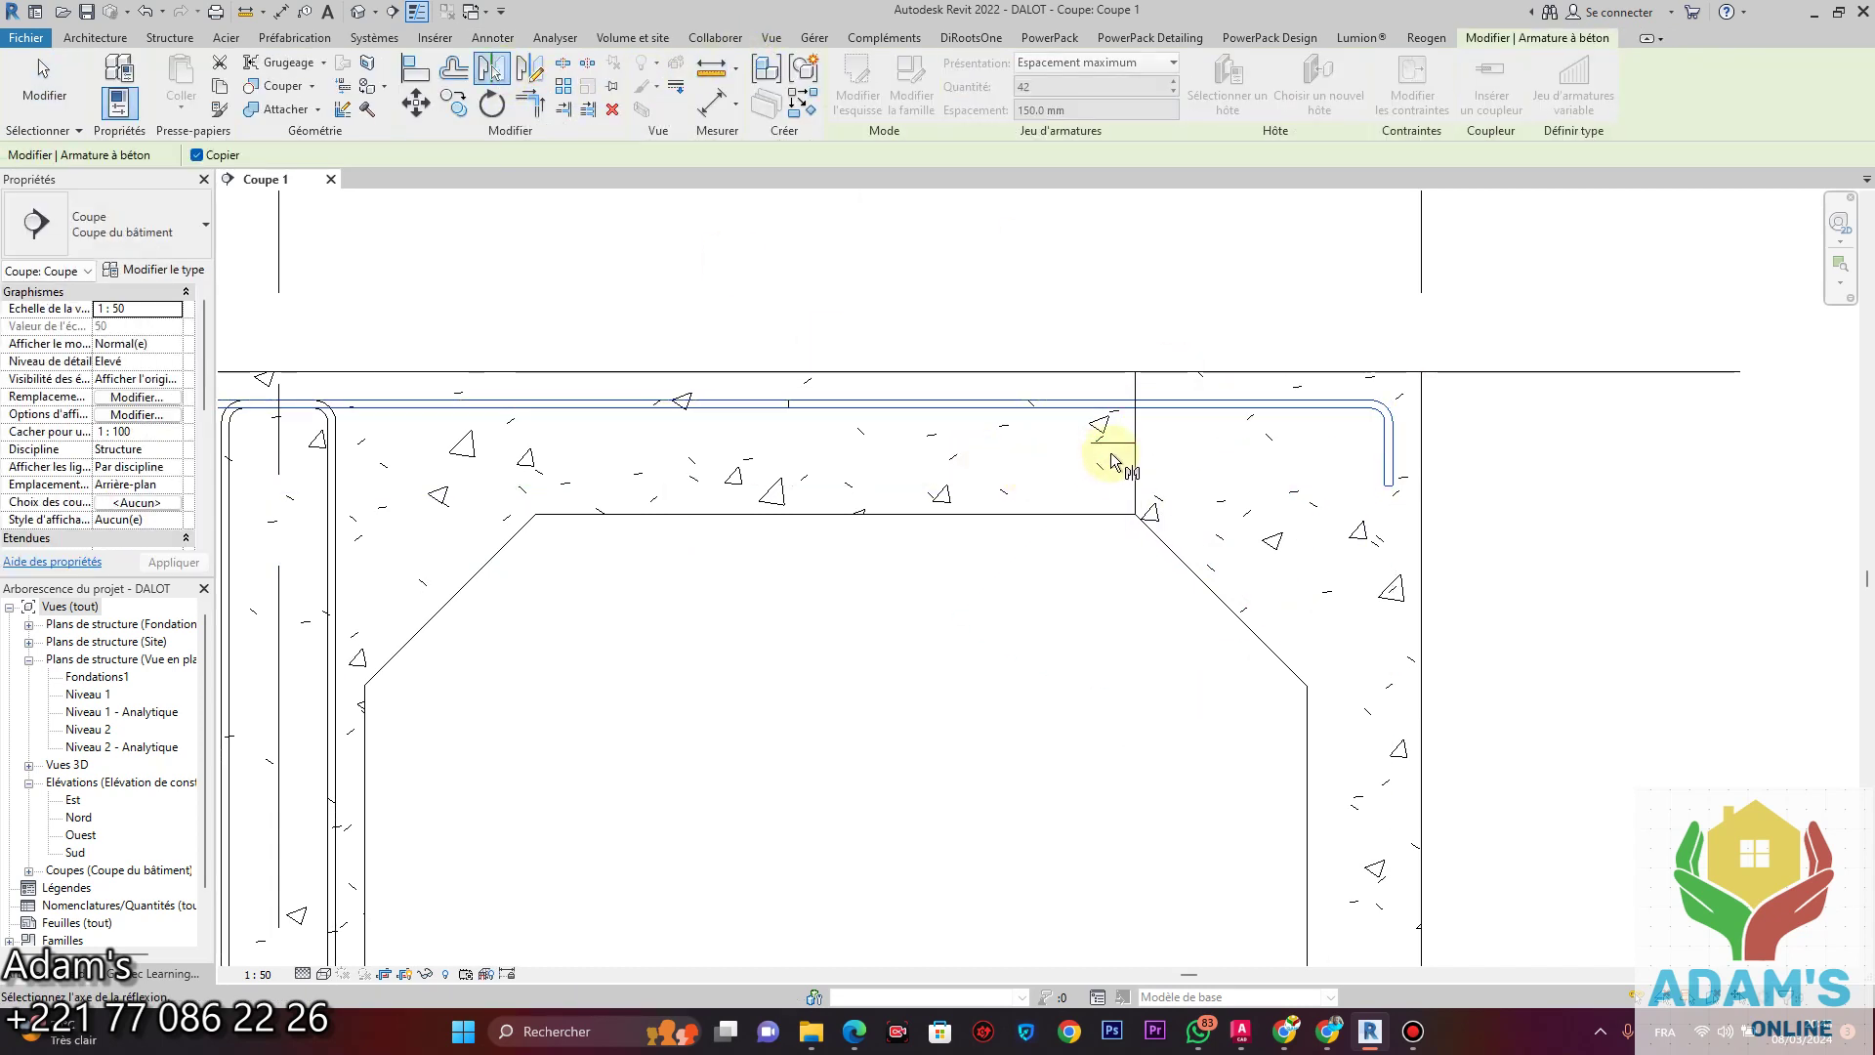
{"action": "left_click", "coordinate": [1095, 479]}
{"action": "scroll", "coordinate": [1123, 586], "scroll_direction": "down", "scroll_amount": 4}
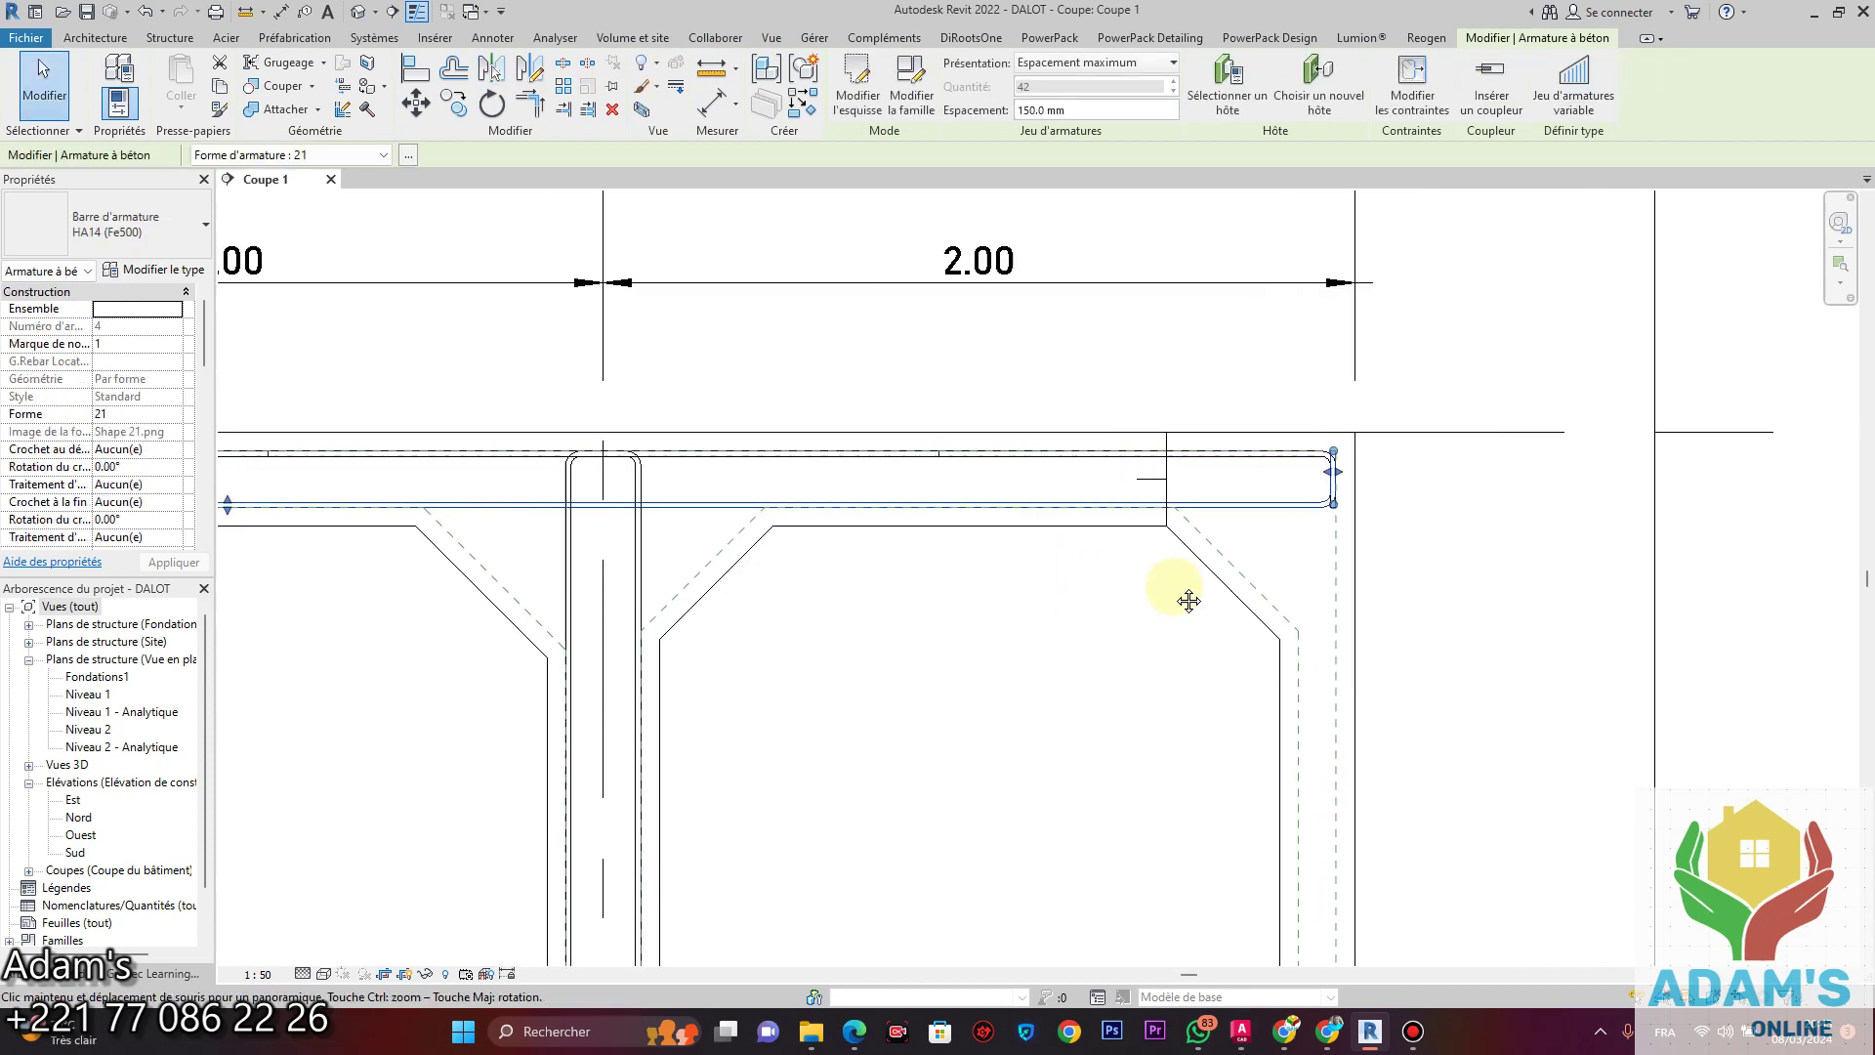
{"action": "scroll", "coordinate": [1048, 613], "scroll_direction": "down", "scroll_amount": 1}
{"action": "scroll", "coordinate": [1080, 477], "scroll_direction": "up", "scroll_amount": 5}
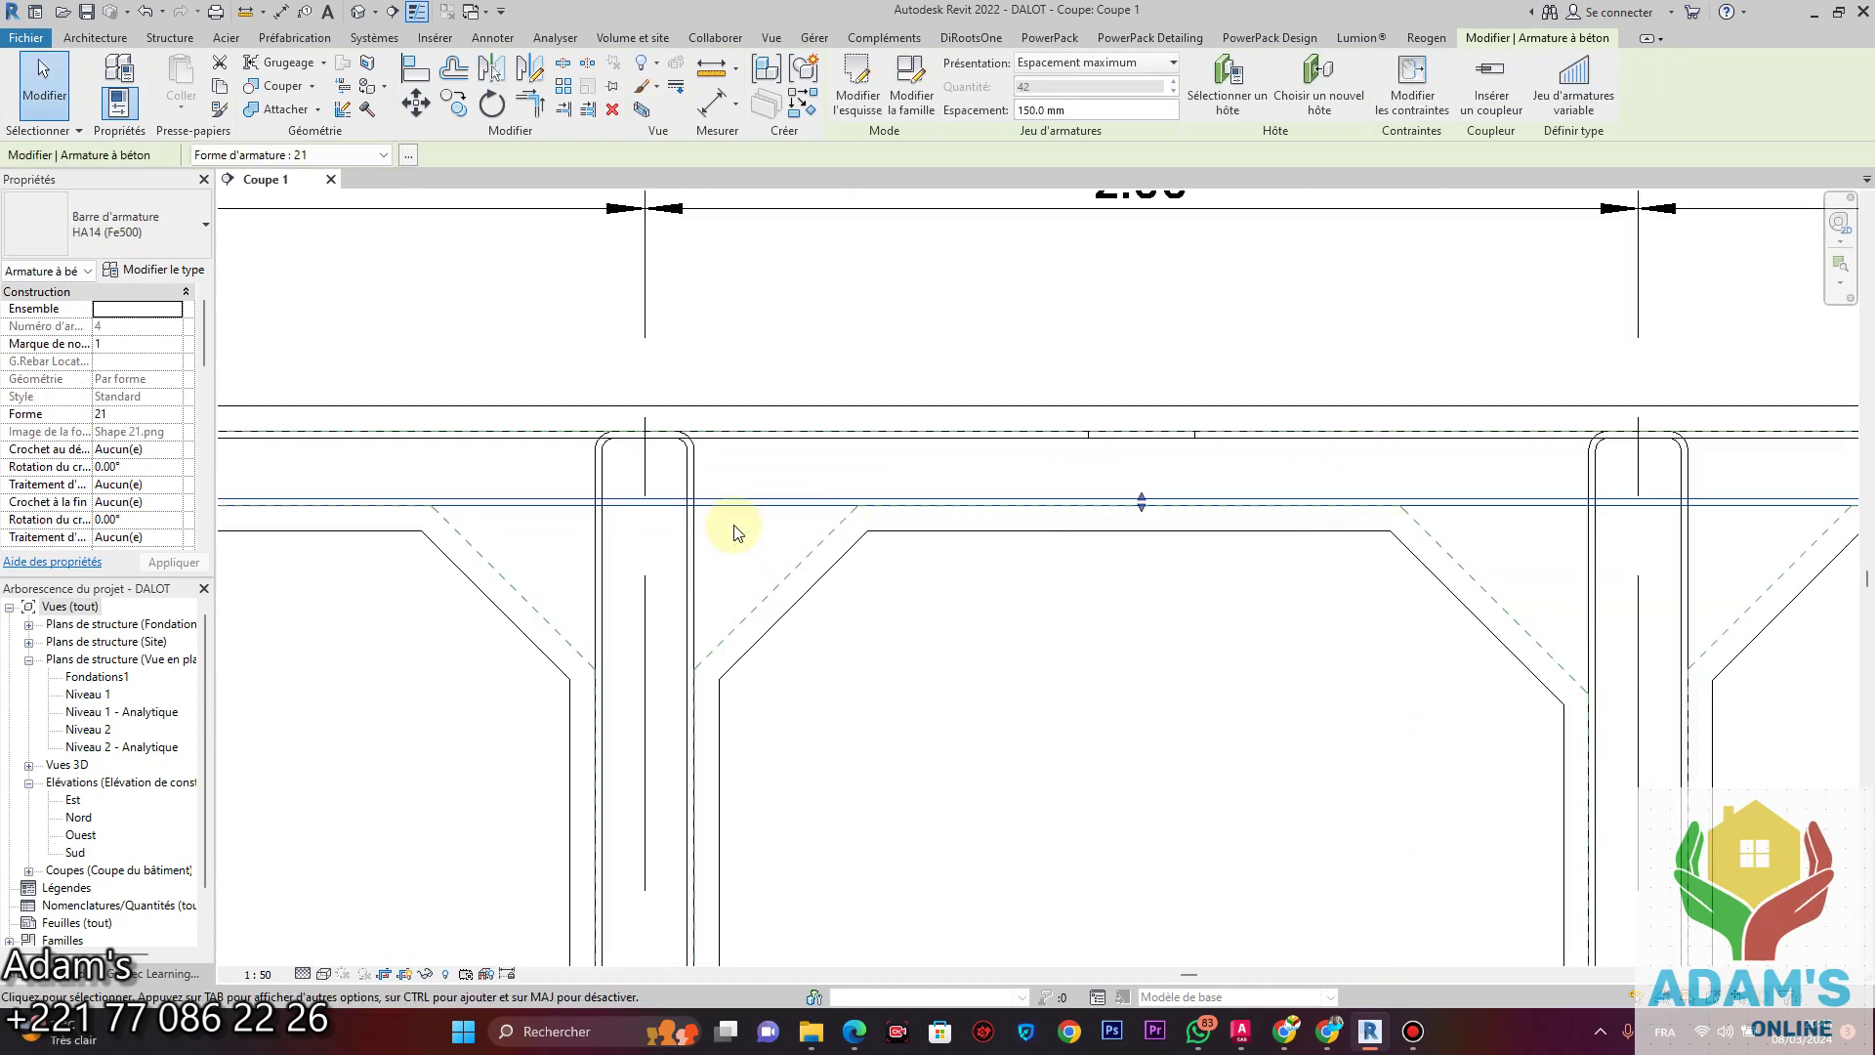
{"action": "left_click", "coordinate": [1179, 692]}
Shorten the left legs of both top slab bars so each ends level with the opposite bar's horizontal run.
{"action": "scroll", "coordinate": [1210, 645], "scroll_direction": "down", "scroll_amount": 3}
{"action": "middle_click_drag", "start_coordinate": [1116, 640], "coordinate": [1126, 562]}
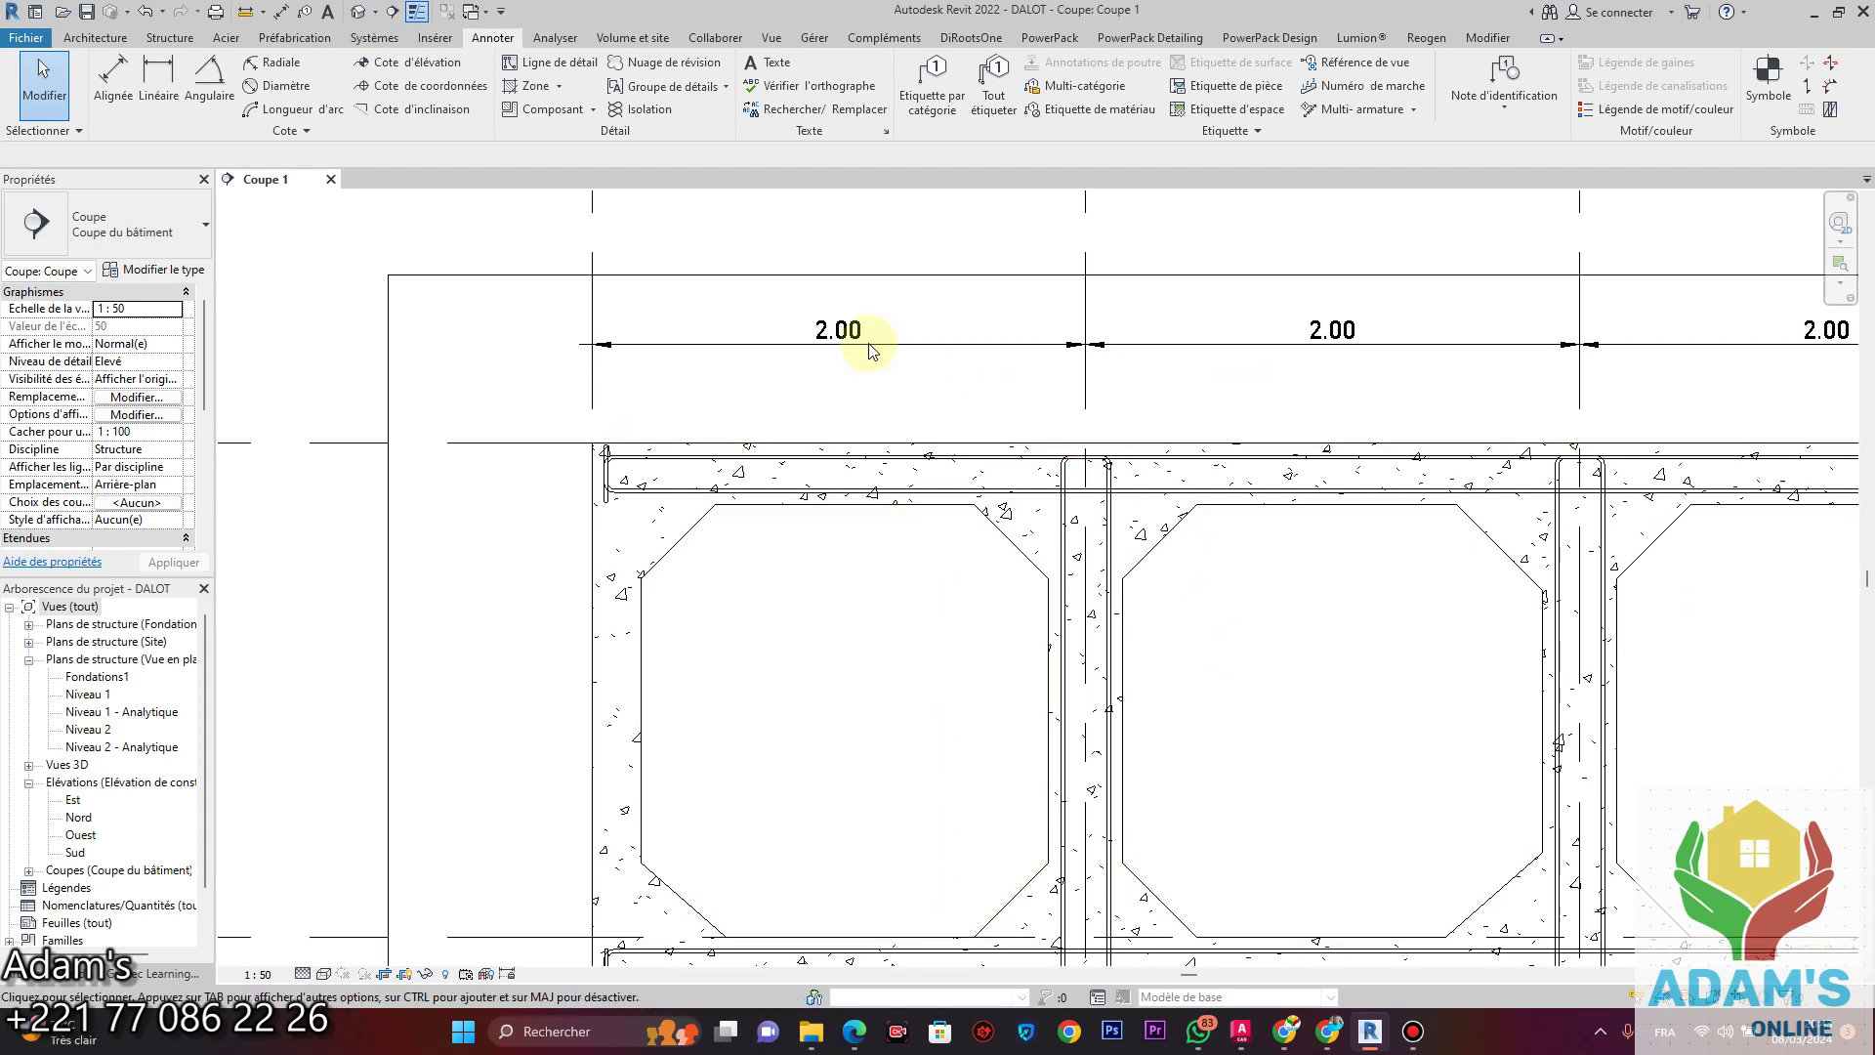
{"action": "scroll", "coordinate": [597, 451], "scroll_direction": "up", "scroll_amount": 5}
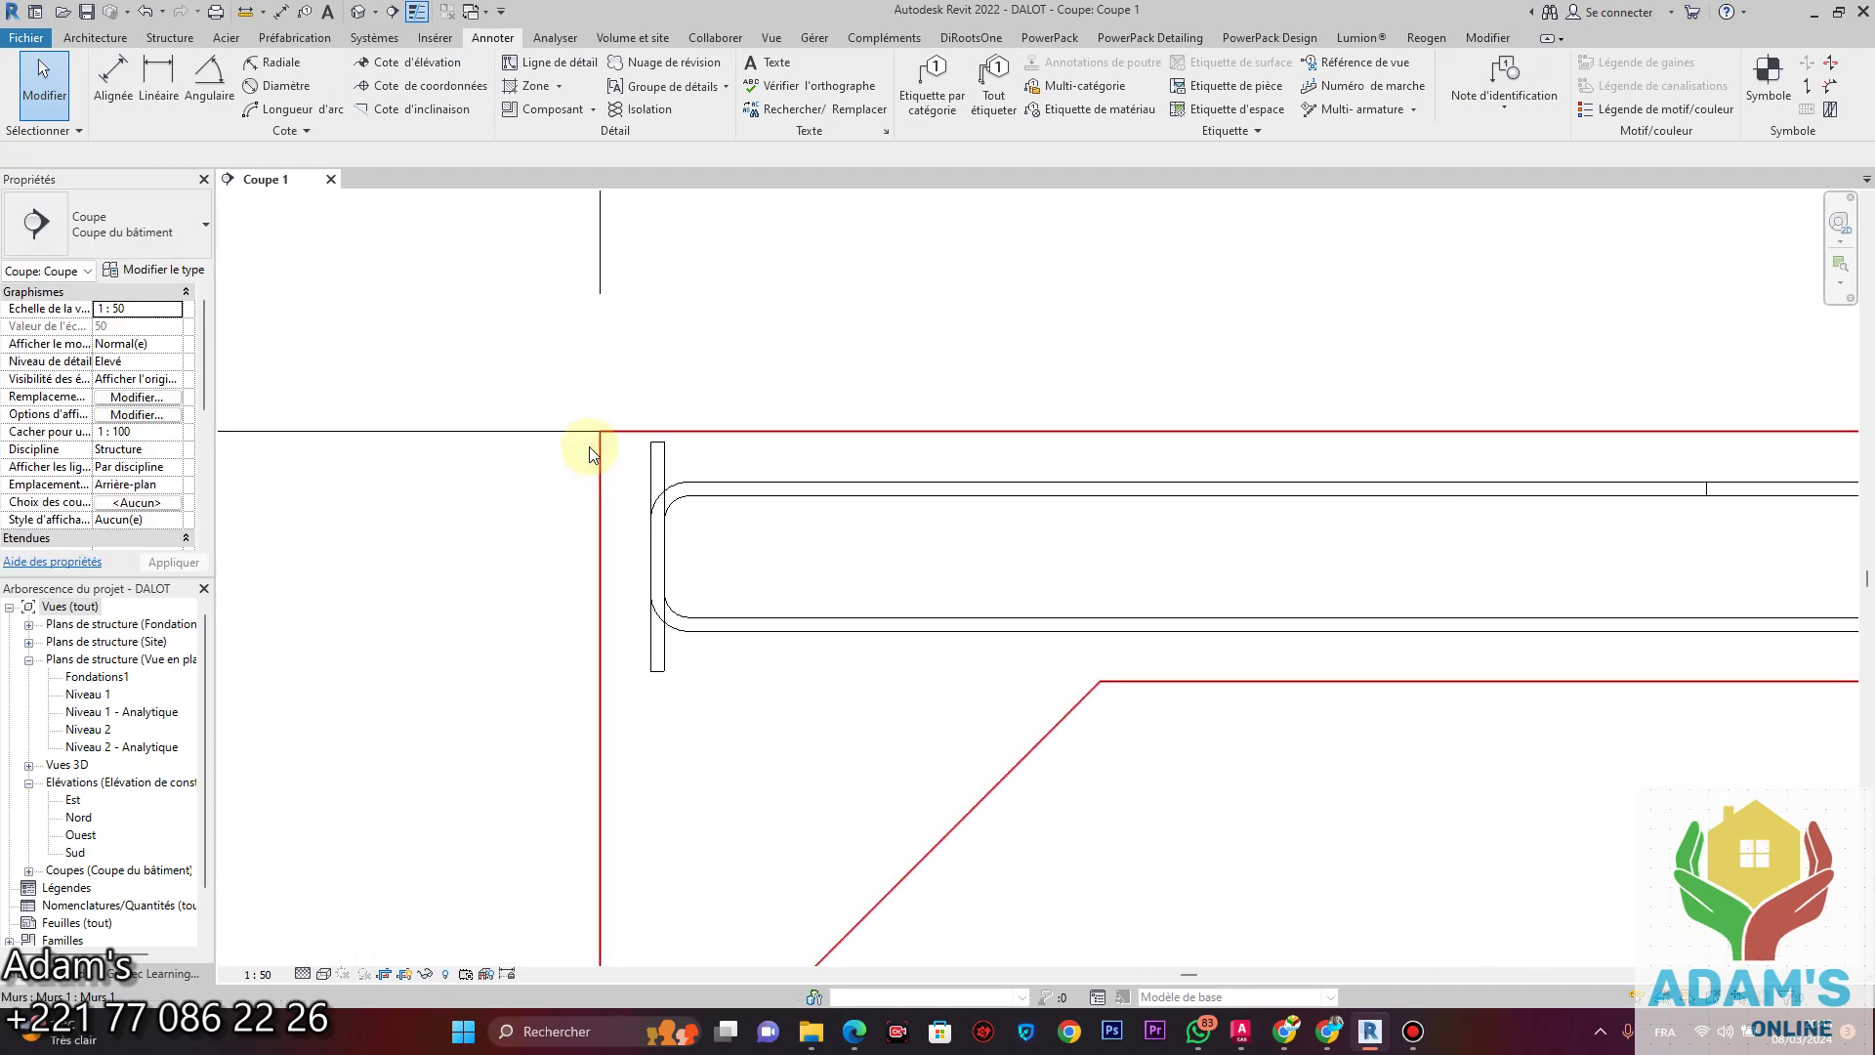
{"action": "left_click", "coordinate": [628, 470]}
{"action": "scroll", "coordinate": [628, 488], "scroll_direction": "up", "scroll_amount": 4}
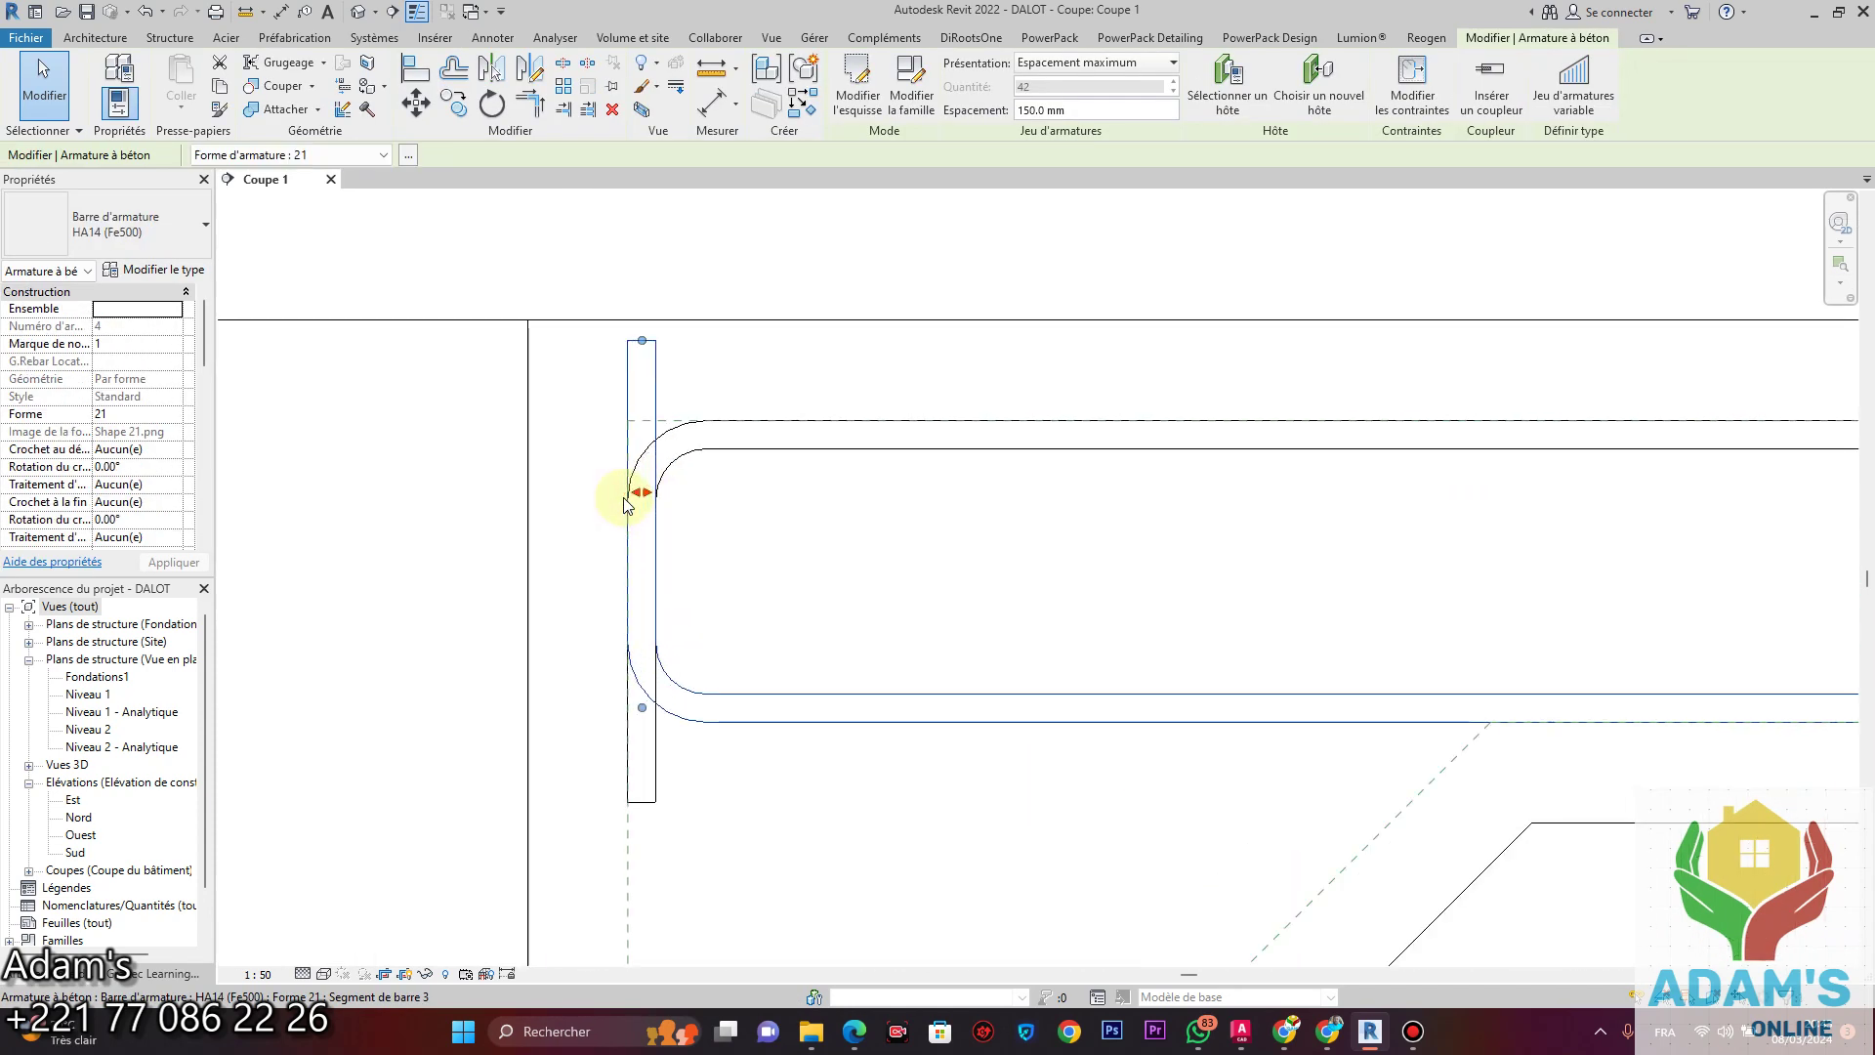
{"action": "left_click_drag", "start_coordinate": [644, 341], "coordinate": [645, 420]}
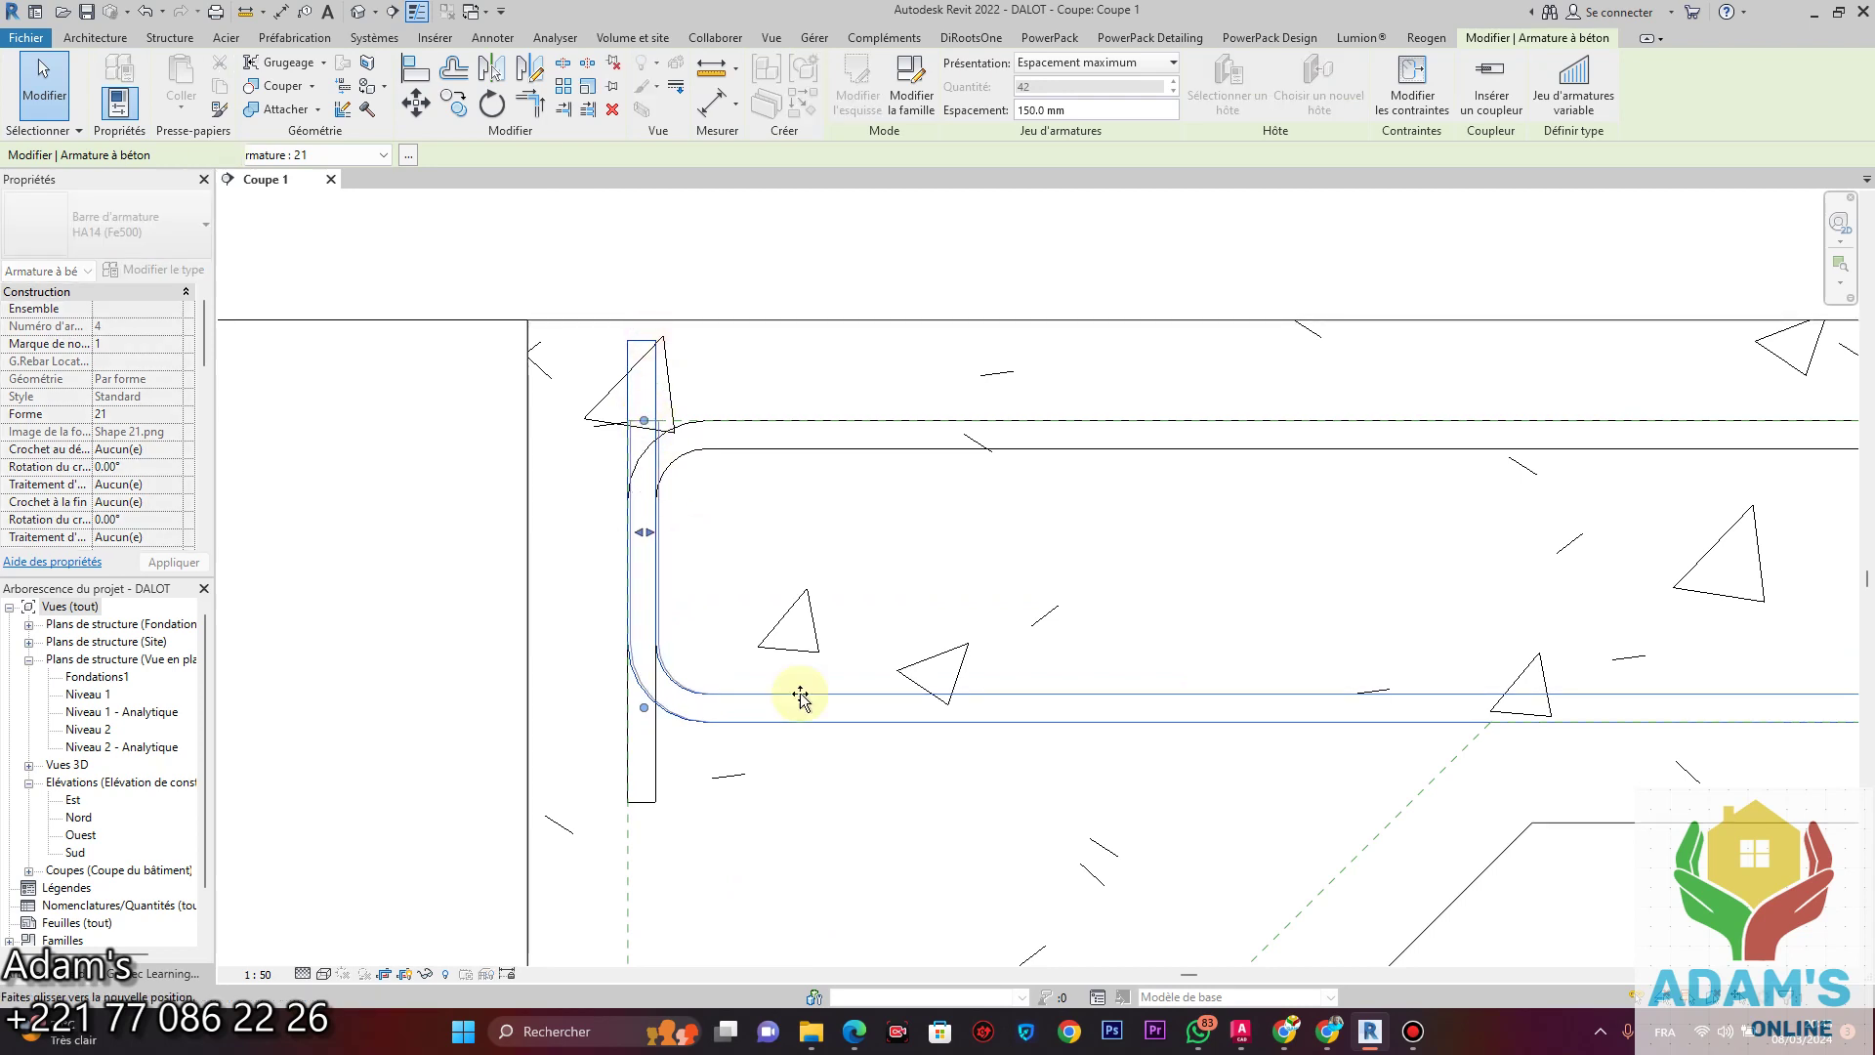
{"action": "left_click", "coordinate": [854, 777]}
{"action": "left_click", "coordinate": [650, 802]}
{"action": "mouse_move", "coordinate": [645, 804]}
{"action": "left_mouse_down"}
{"action": "mouse_move", "coordinate": [649, 712]}
{"action": "mouse_move", "coordinate": [646, 731]}
{"action": "left_mouse_up"}
Examine the paired top slab bars along the slab and at the right-hand corner.
{"action": "scroll", "coordinate": [645, 728], "scroll_direction": "down", "scroll_amount": 4}
{"action": "middle_click_drag", "start_coordinate": [1654, 666], "coordinate": [879, 652]}
{"action": "scroll", "coordinate": [879, 653], "scroll_direction": "down", "scroll_amount": 2}
{"action": "middle_click_drag", "start_coordinate": [1773, 656], "coordinate": [1140, 654]}
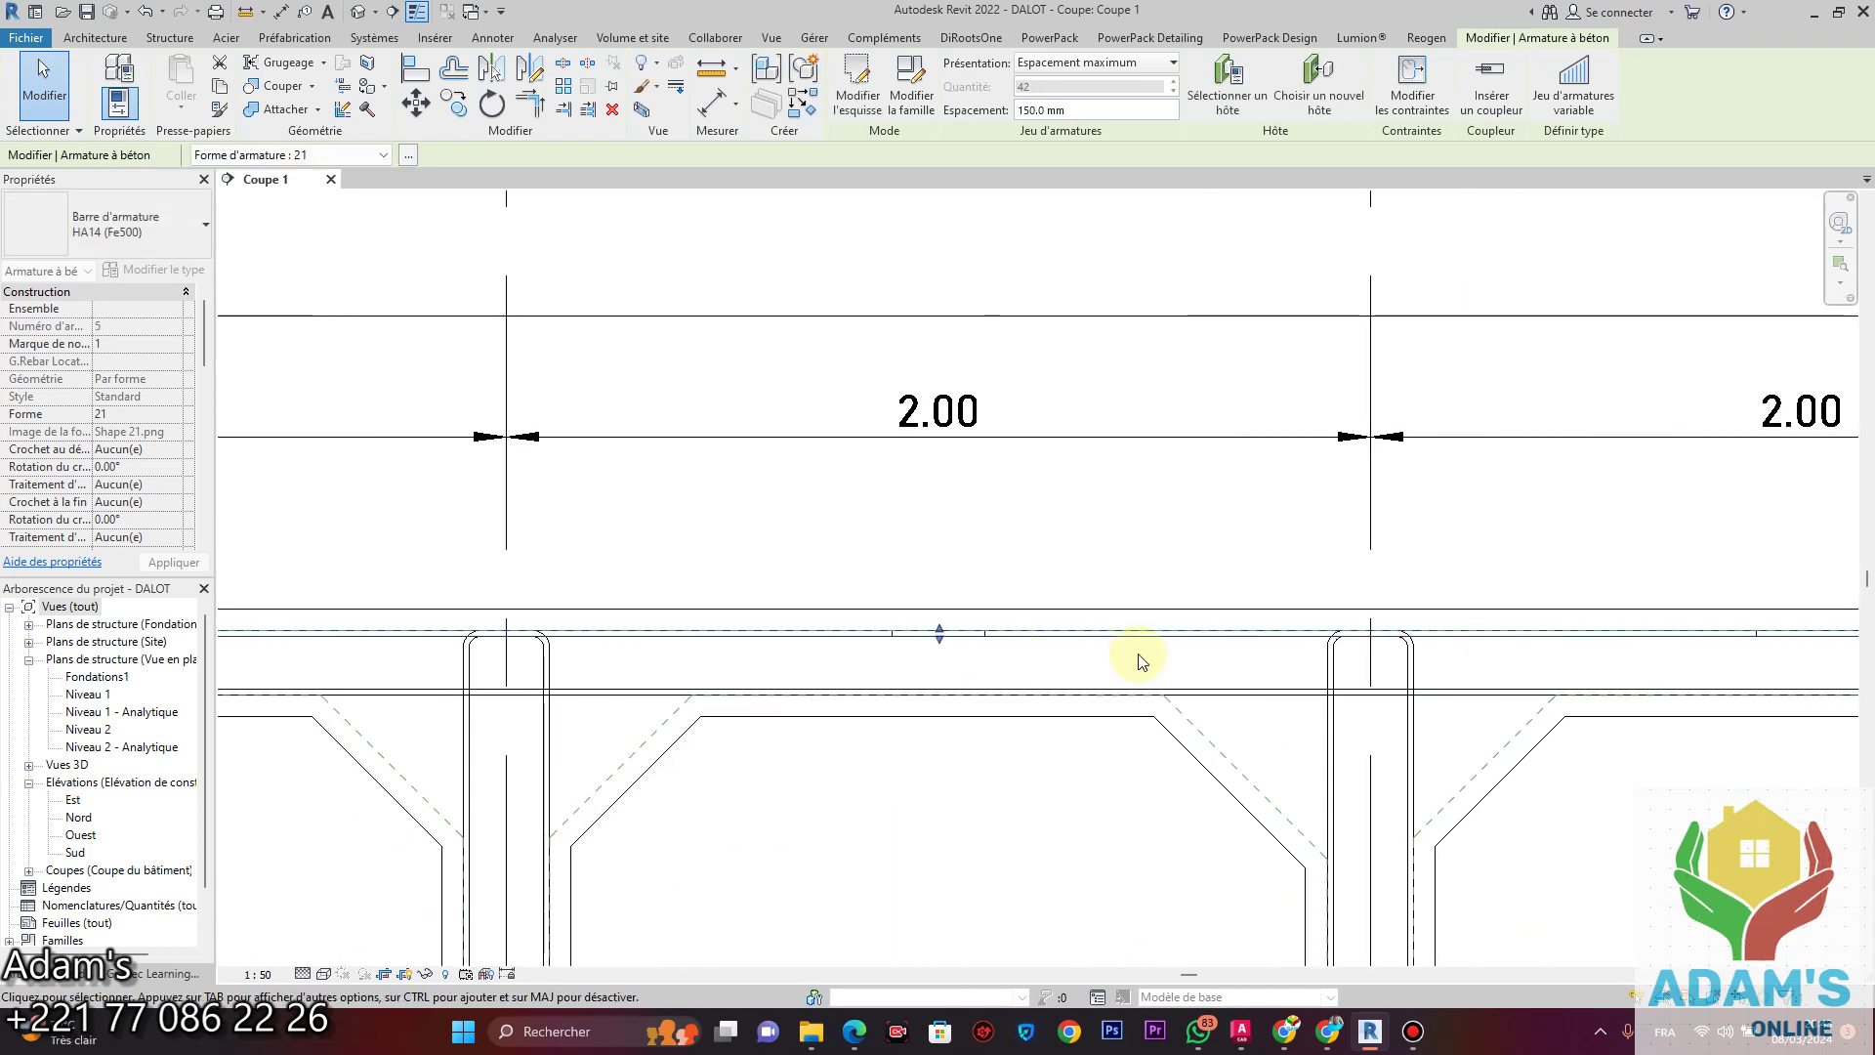
{"action": "scroll", "coordinate": [1588, 645], "scroll_direction": "up", "scroll_amount": 3}
{"action": "middle_click_drag", "start_coordinate": [1657, 641], "coordinate": [557, 648]}
{"action": "scroll", "coordinate": [625, 654], "scroll_direction": "down", "scroll_amount": 3}
{"action": "scroll", "coordinate": [1126, 691], "scroll_direction": "up", "scroll_amount": 3}
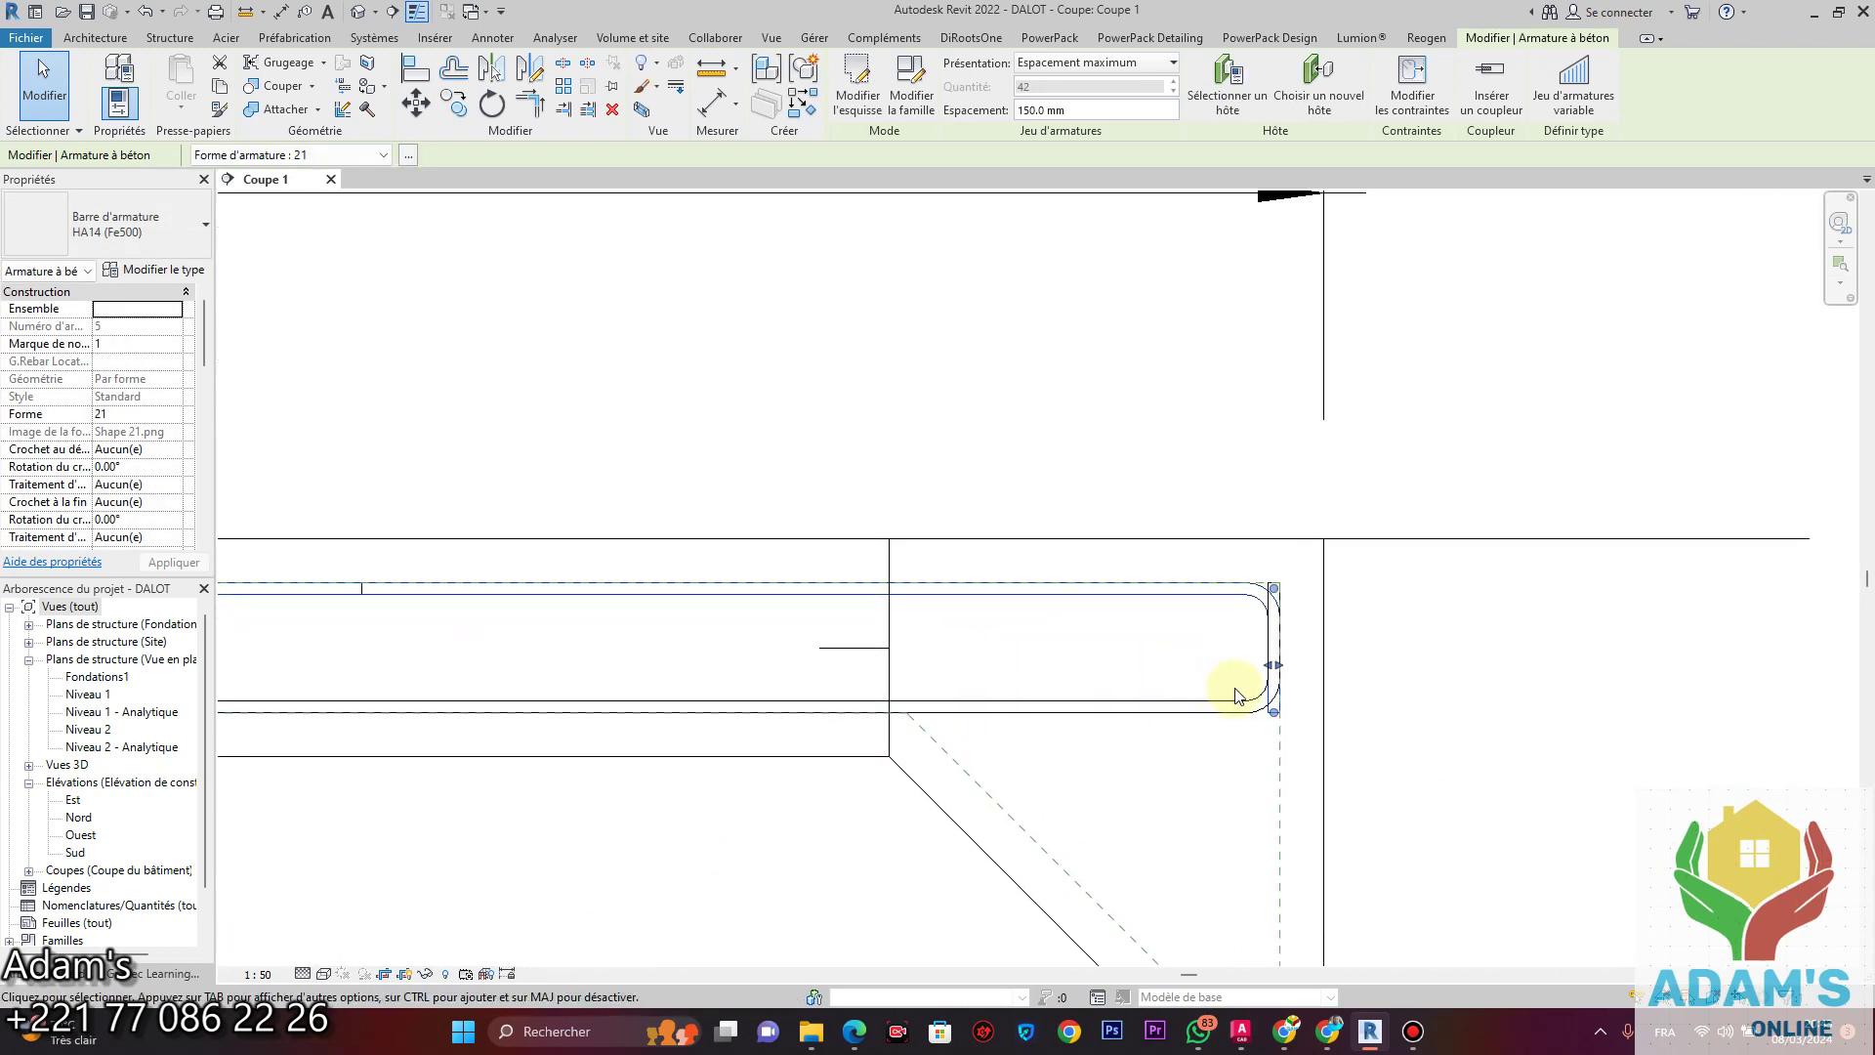
{"action": "left_click", "coordinate": [1396, 695]}
{"action": "scroll", "coordinate": [1494, 723], "scroll_direction": "down", "scroll_amount": 6}
{"action": "middle_click_drag", "start_coordinate": [1154, 774], "coordinate": [1317, 672]}
{"action": "scroll", "coordinate": [1526, 619], "scroll_direction": "up", "scroll_amount": 1}
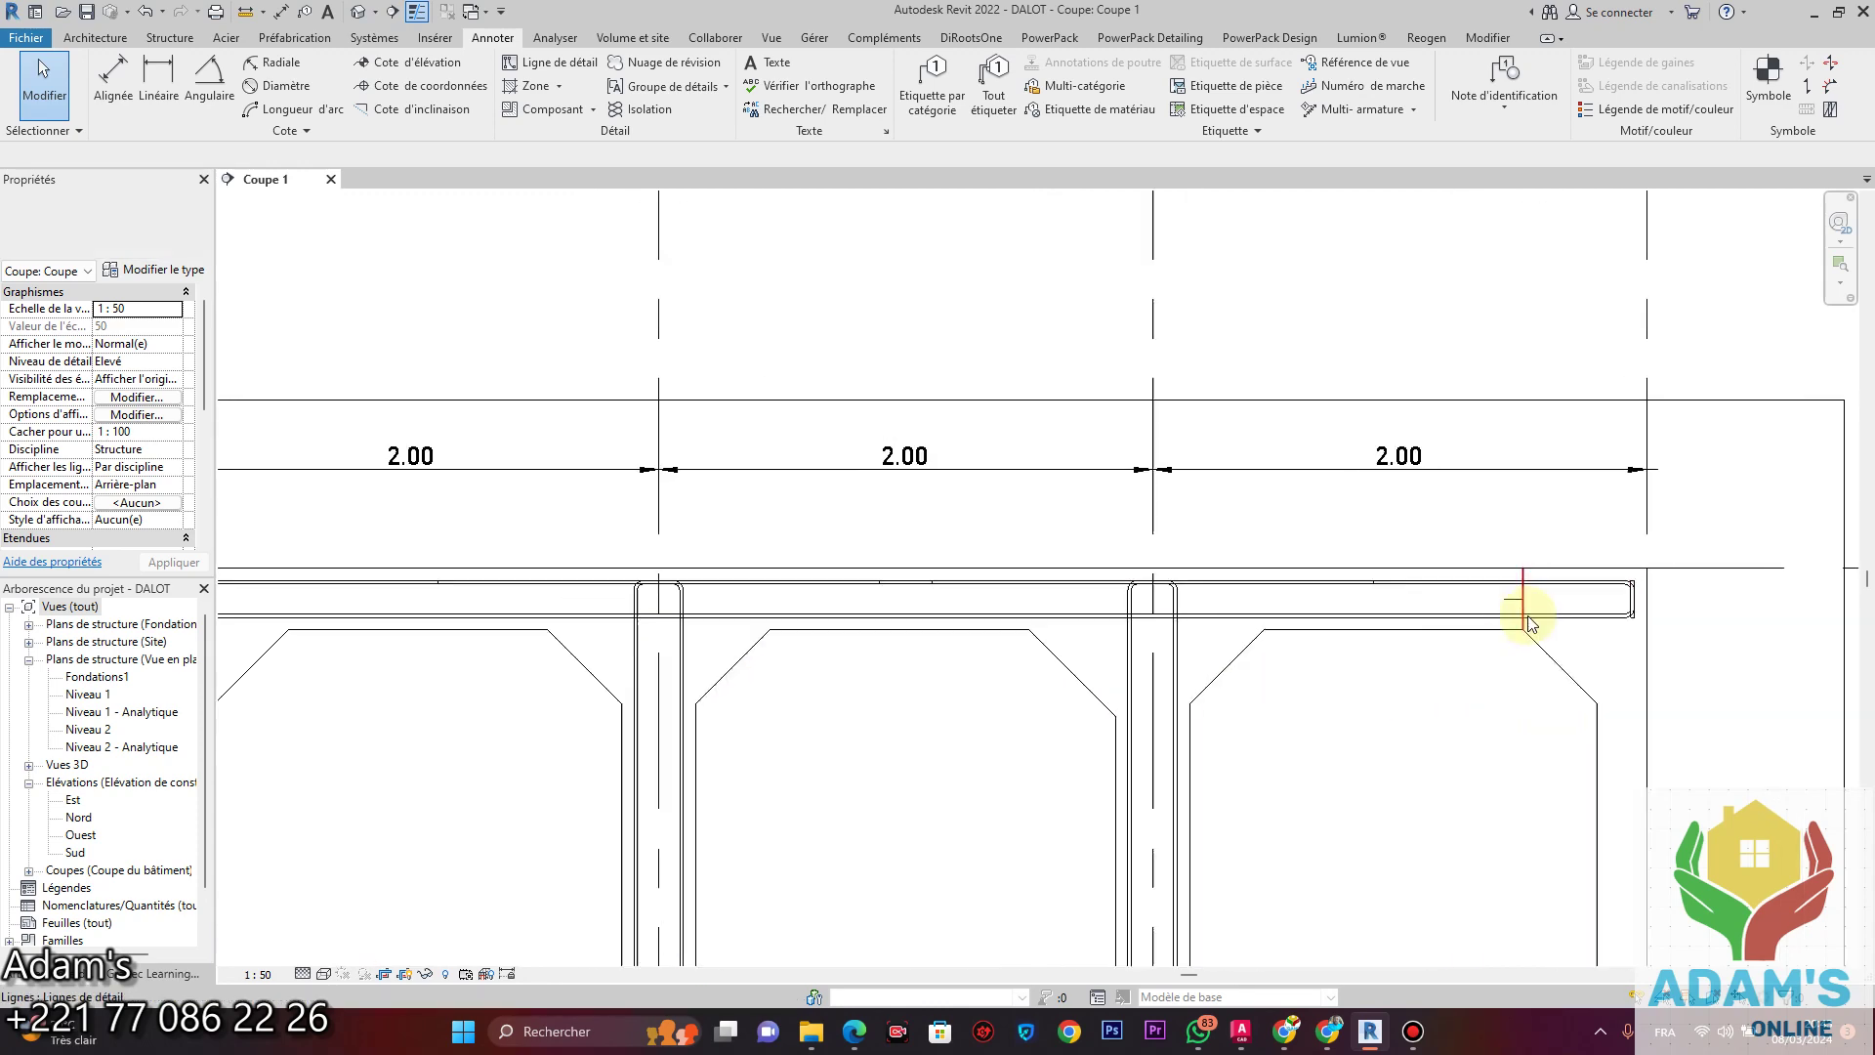
{"action": "scroll", "coordinate": [1531, 616], "scroll_direction": "up", "scroll_amount": 6}
{"action": "scroll", "coordinate": [1509, 588], "scroll_direction": "up", "scroll_amount": 1}
{"action": "scroll", "coordinate": [1074, 743], "scroll_direction": "down", "scroll_amount": 3}
{"action": "middle_click_drag", "start_coordinate": [1075, 742], "coordinate": [1263, 686]}
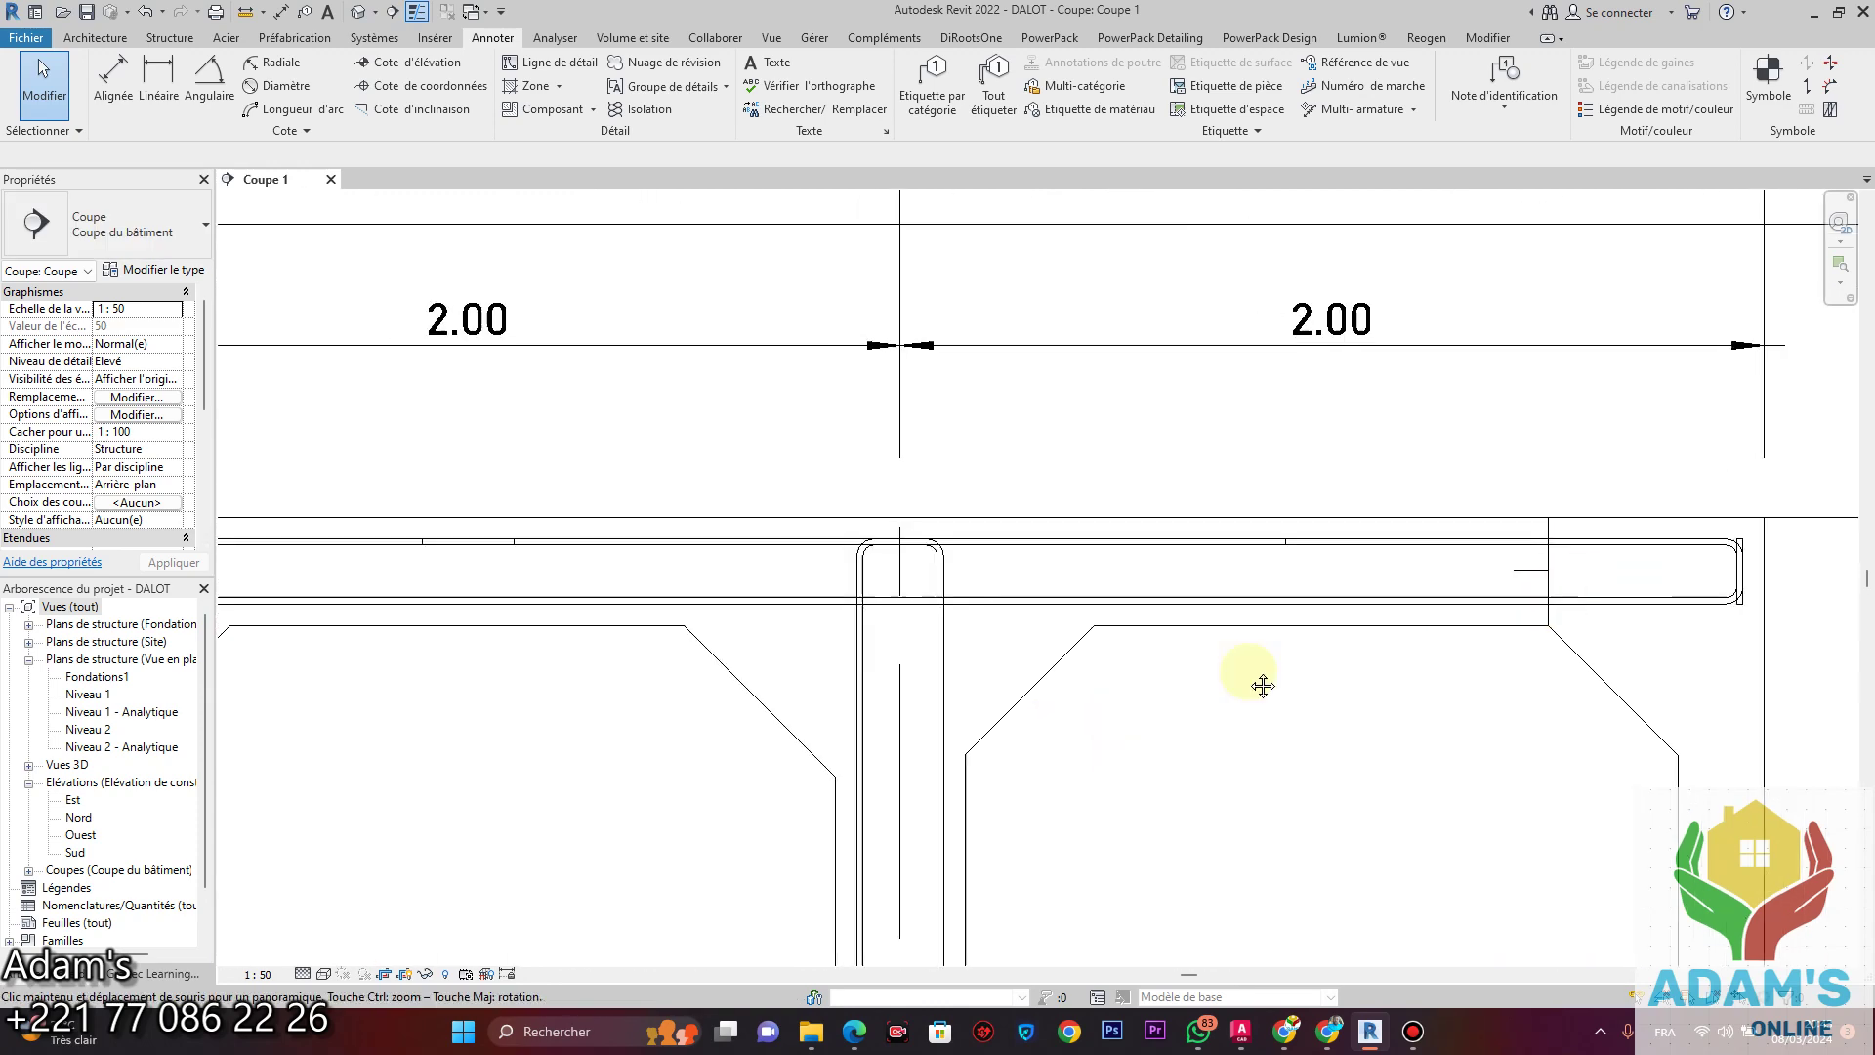
Review the reinforcement across the whole three-cell culvert section and save the project.
{"action": "scroll", "coordinate": [1270, 674], "scroll_direction": "down", "scroll_amount": 4}
{"action": "scroll", "coordinate": [967, 630], "scroll_direction": "up", "scroll_amount": 1}
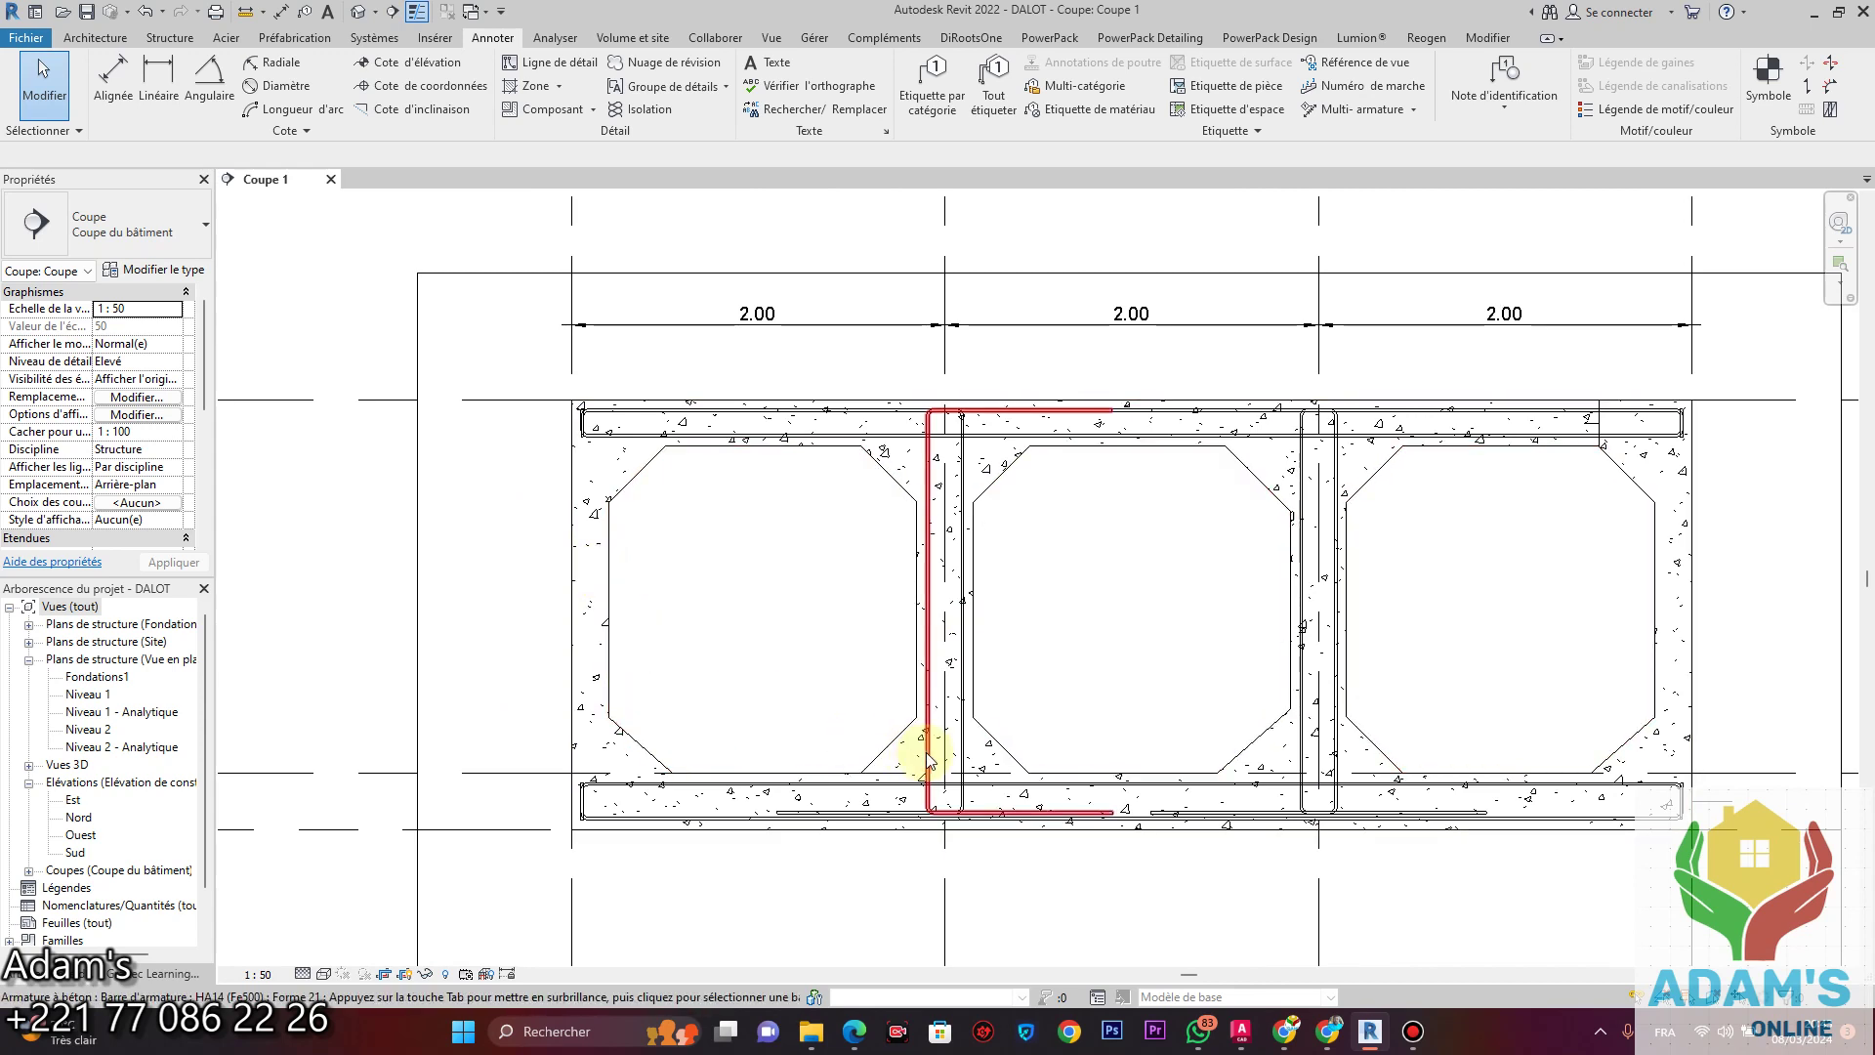
{"action": "scroll", "coordinate": [918, 752], "scroll_direction": "up", "scroll_amount": 1}
{"action": "scroll", "coordinate": [800, 723], "scroll_direction": "down", "scroll_amount": 1}
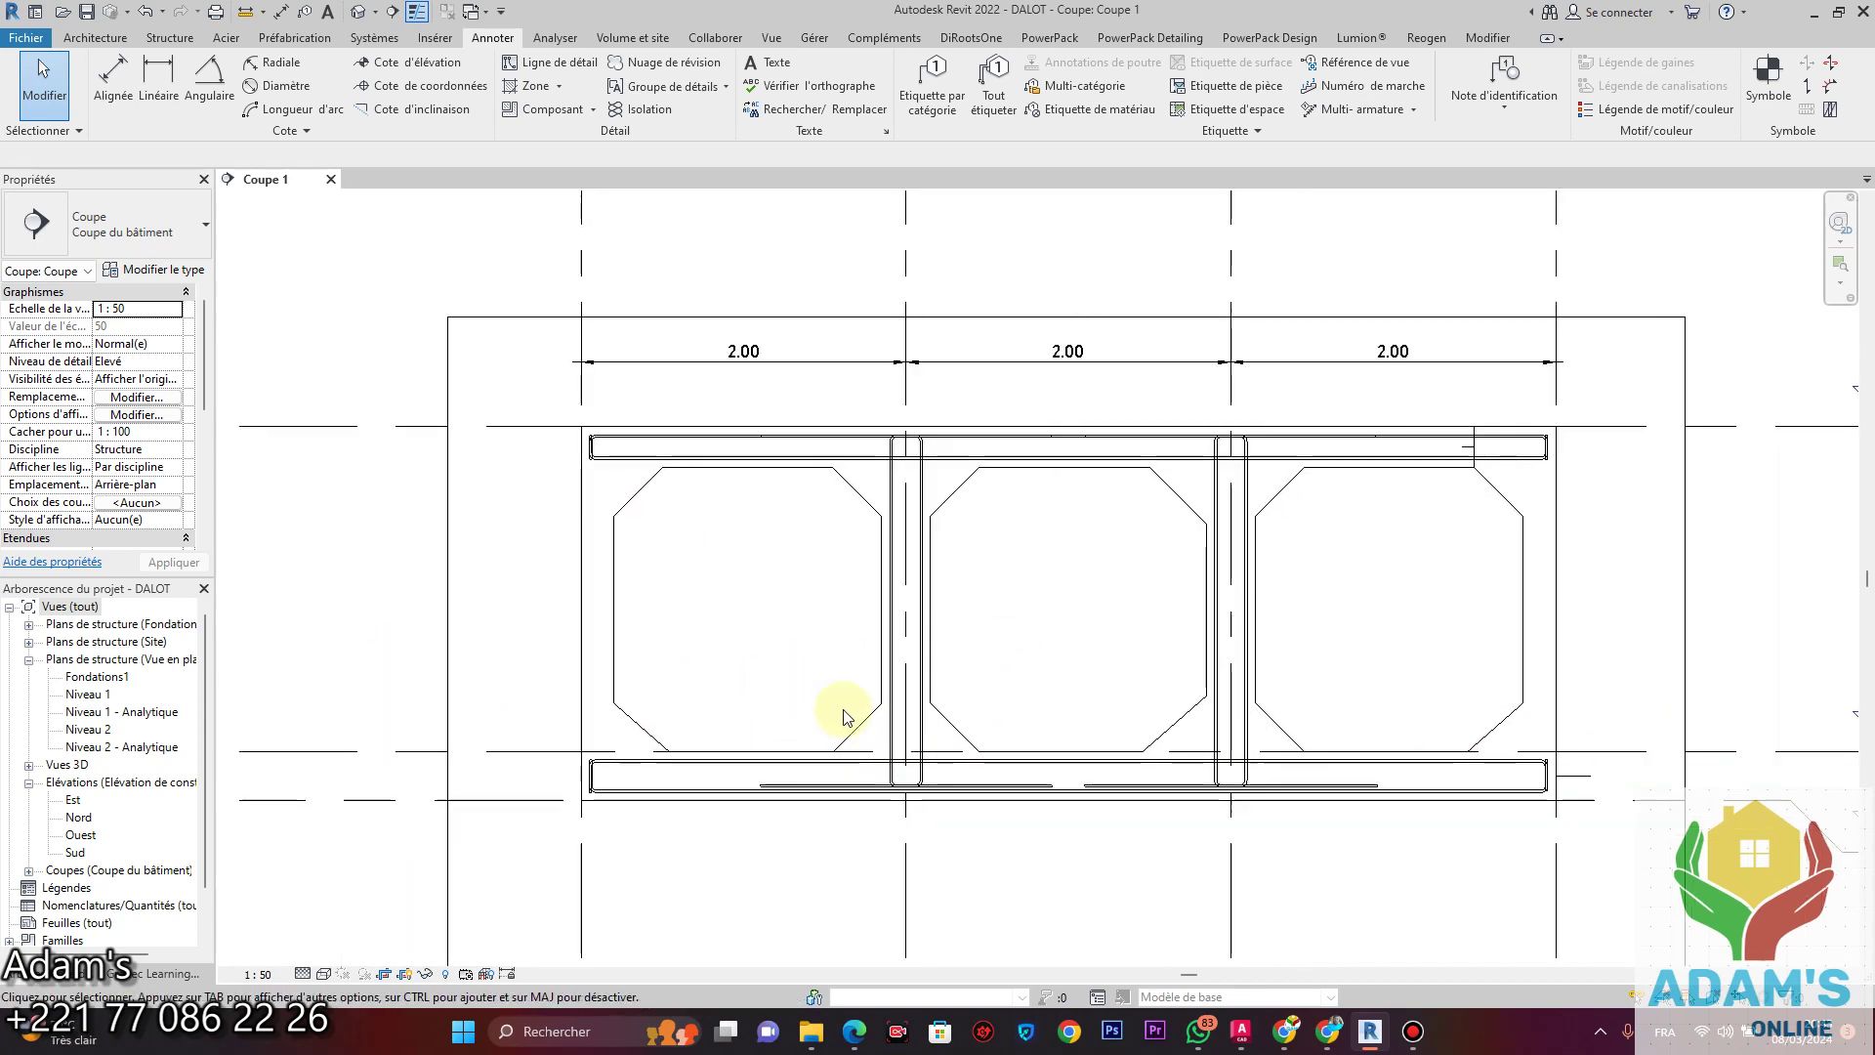
{"action": "scroll", "coordinate": [1123, 752], "scroll_direction": "up", "scroll_amount": 2}
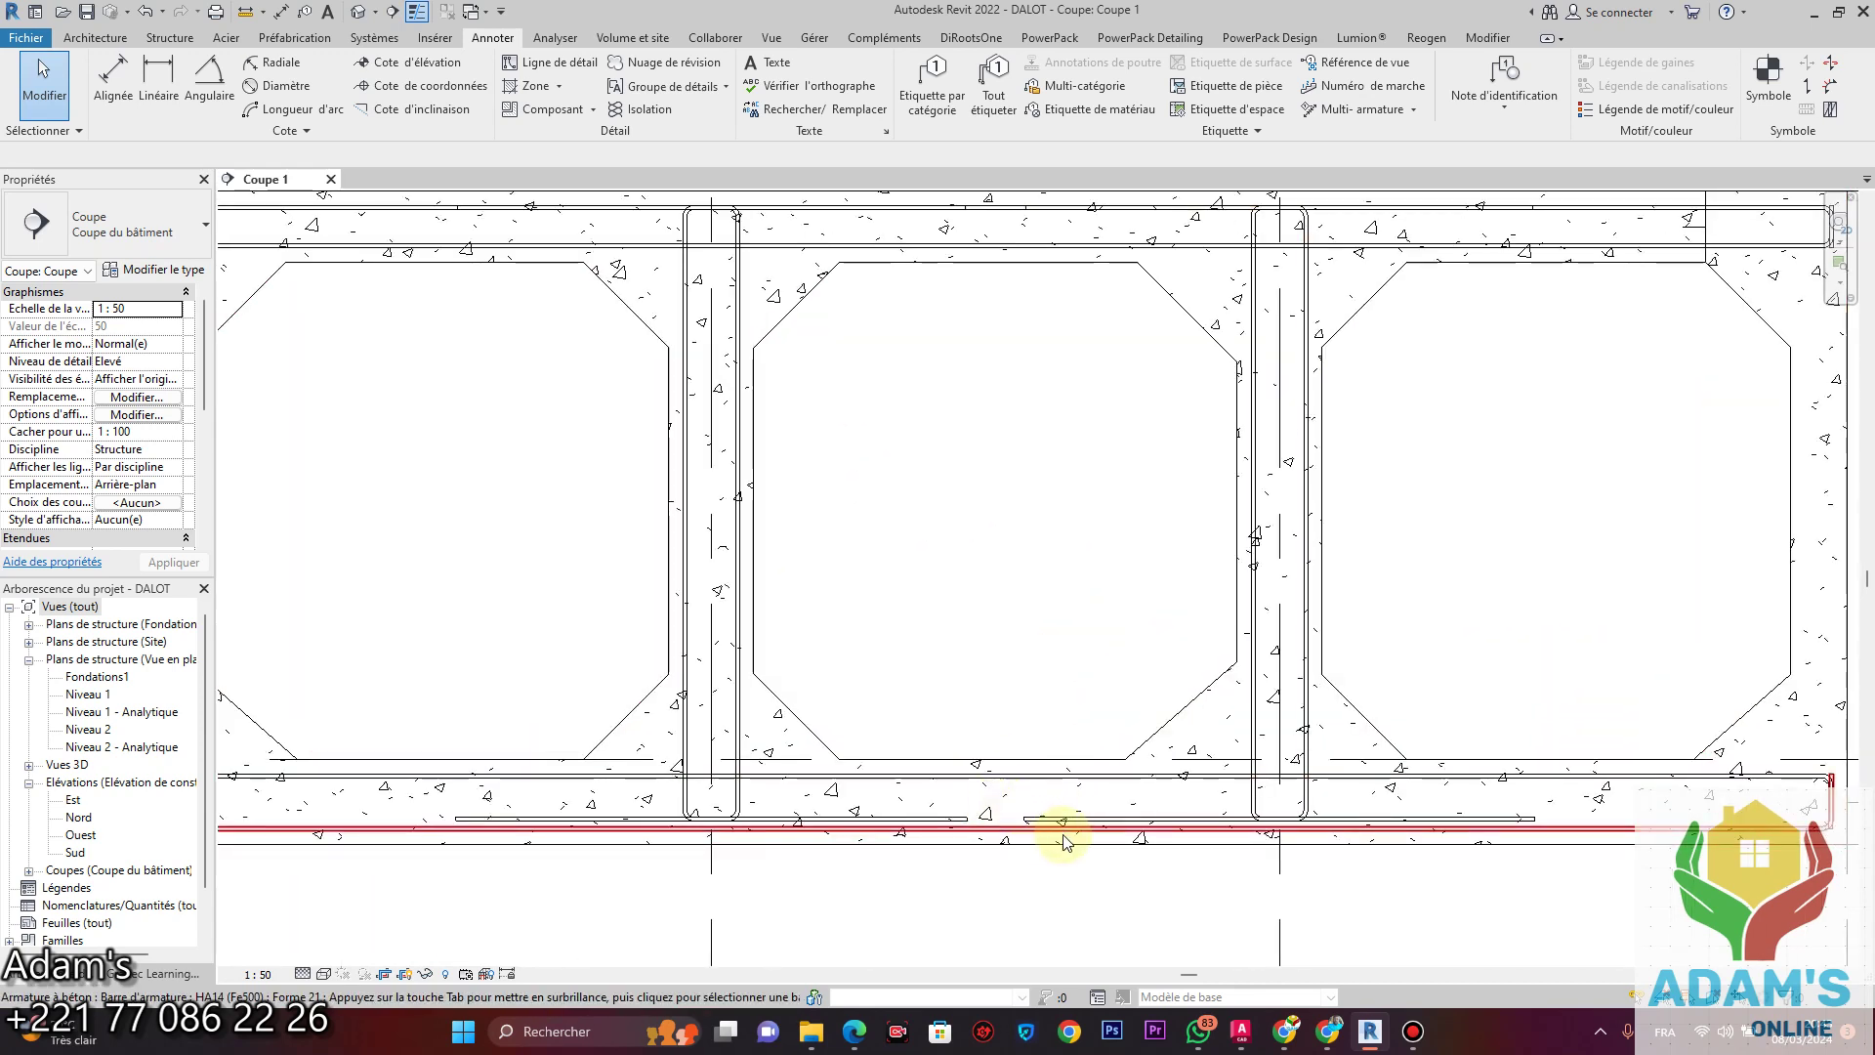
{"action": "scroll", "coordinate": [1064, 833], "scroll_direction": "down", "scroll_amount": 2}
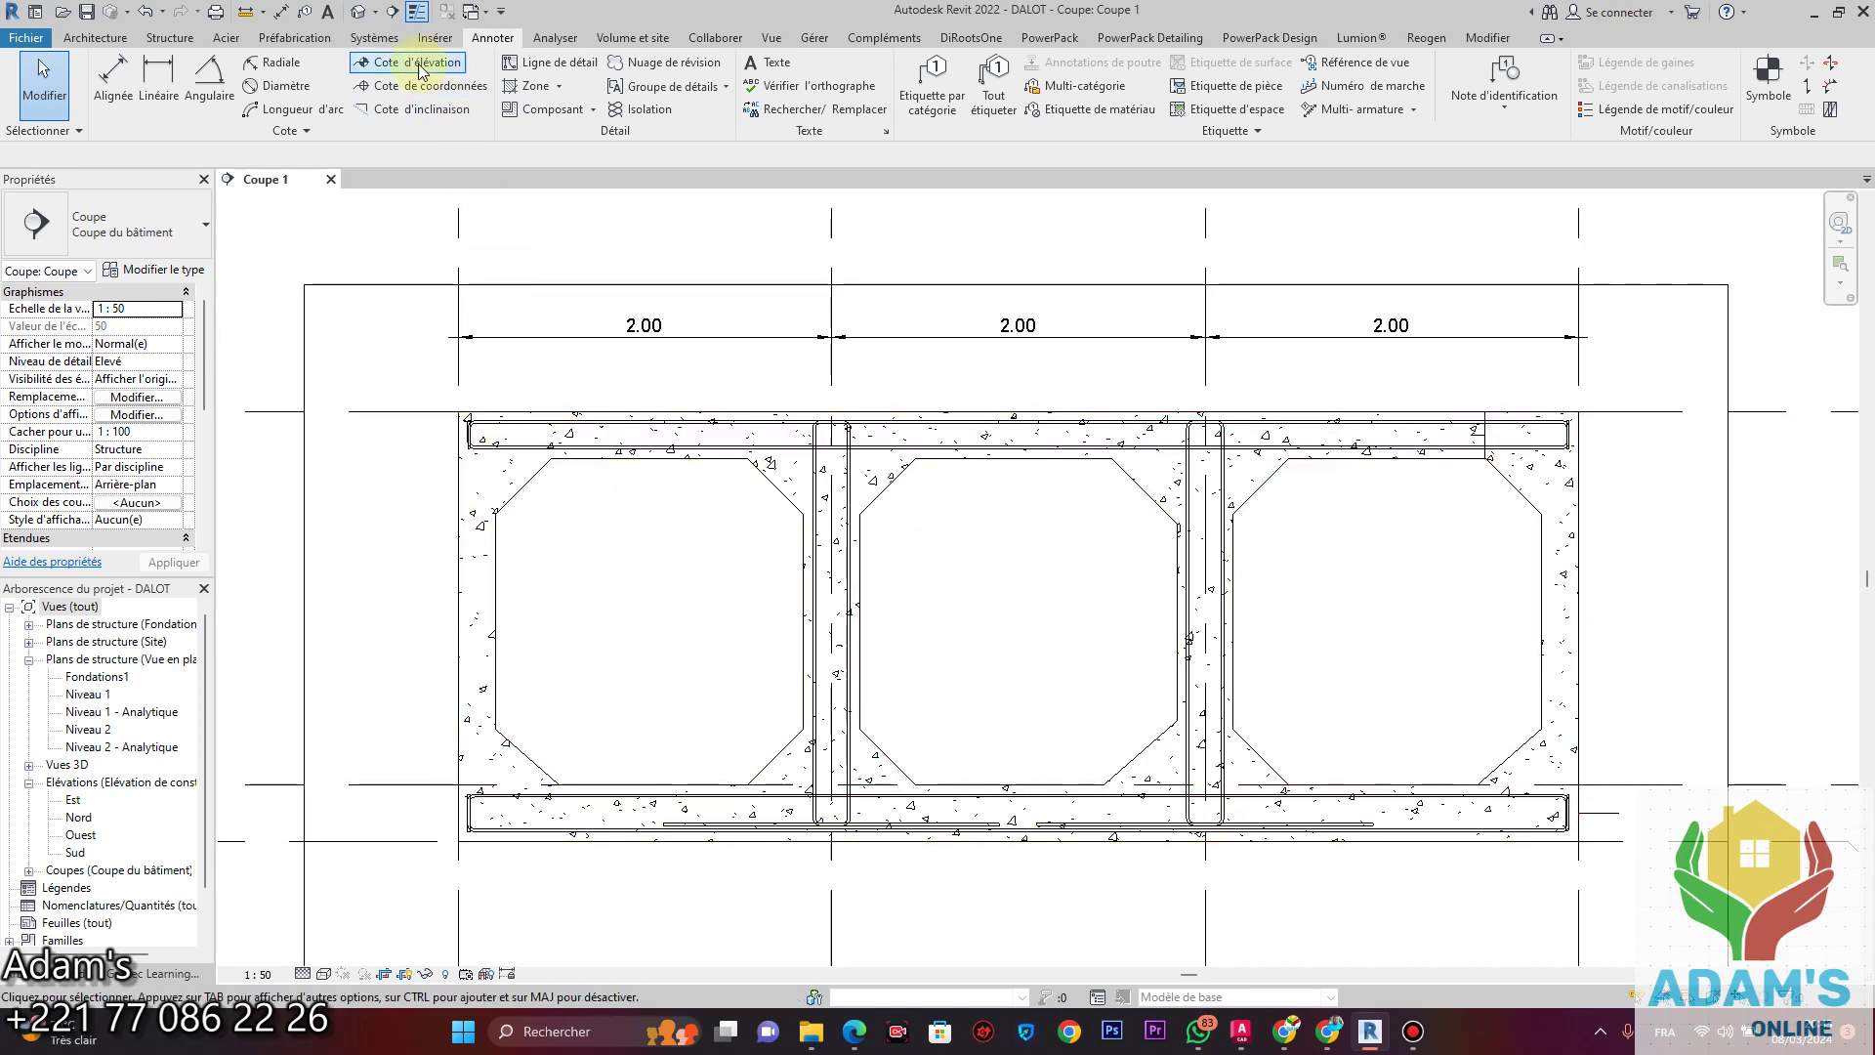
{"action": "left_click", "coordinate": [86, 13]}
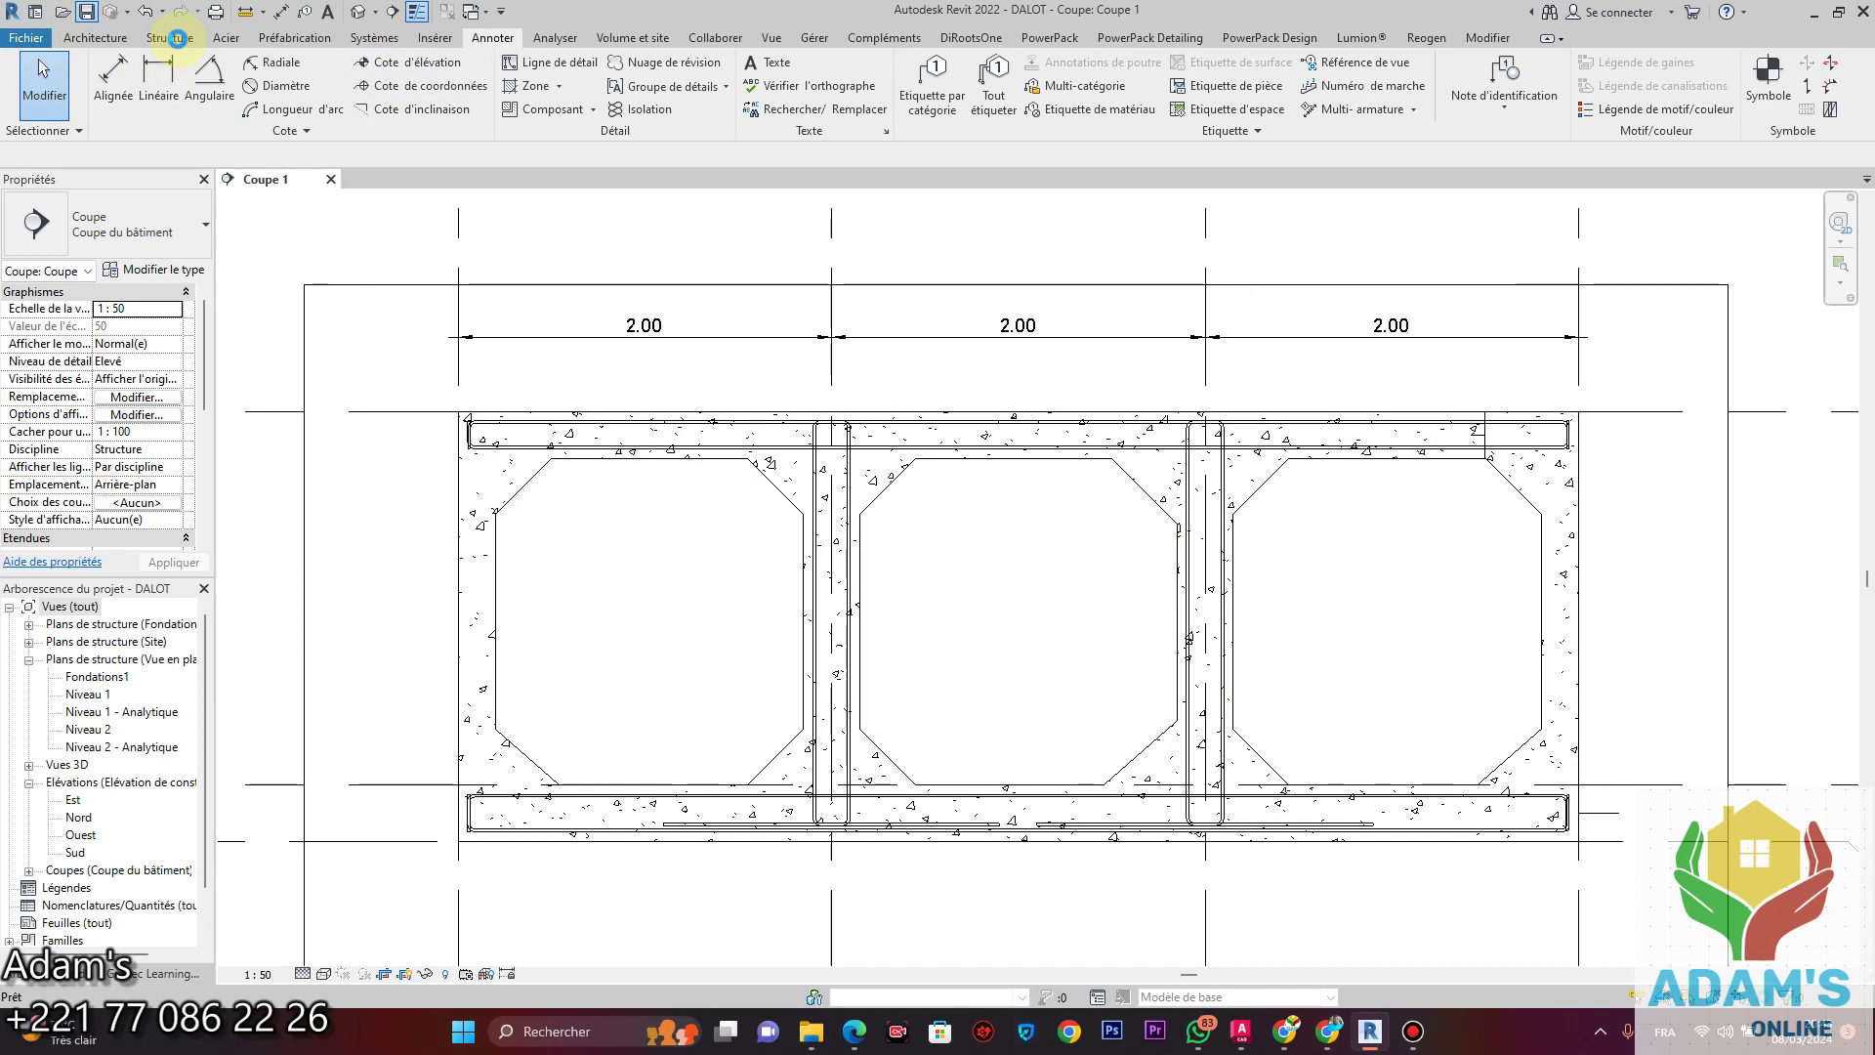
Start placing HA14 (Fe500) rebar with straight shape 00, oriented perpendicular to the section view.
{"action": "left_click", "coordinate": [177, 37]}
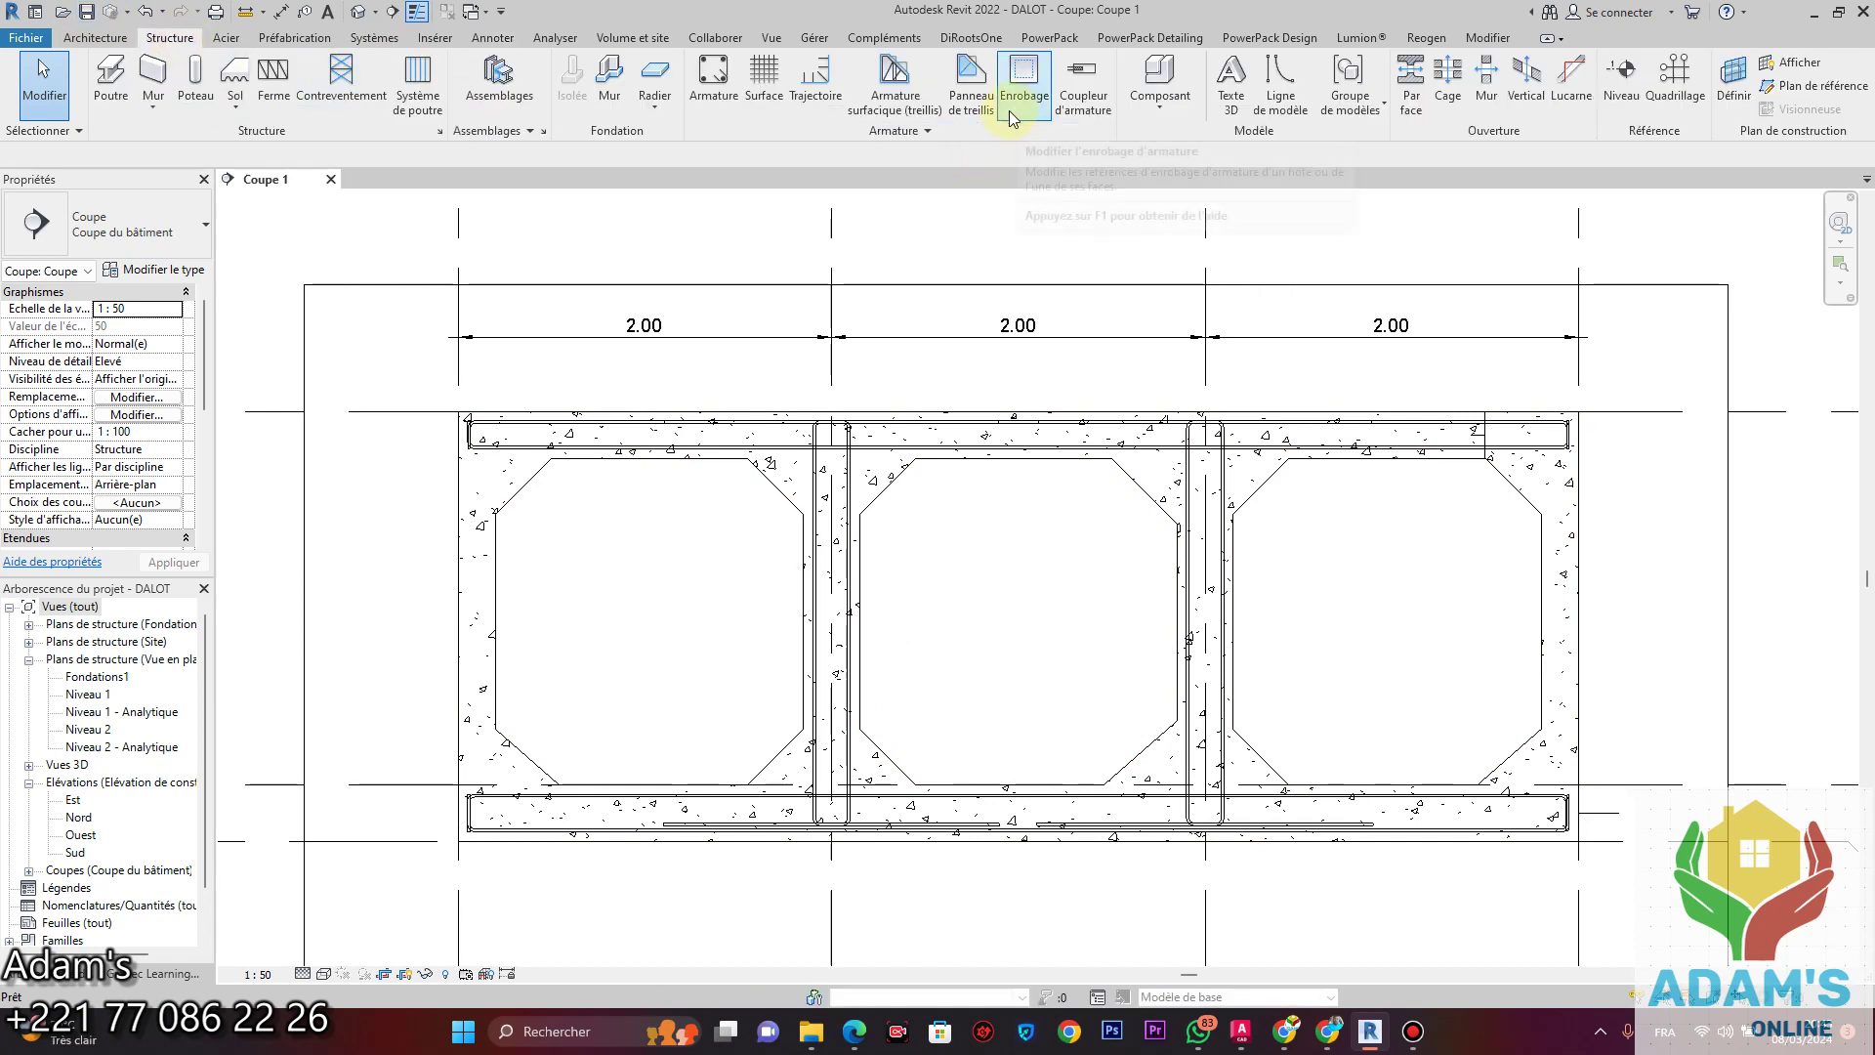
{"action": "left_click", "coordinate": [731, 90]}
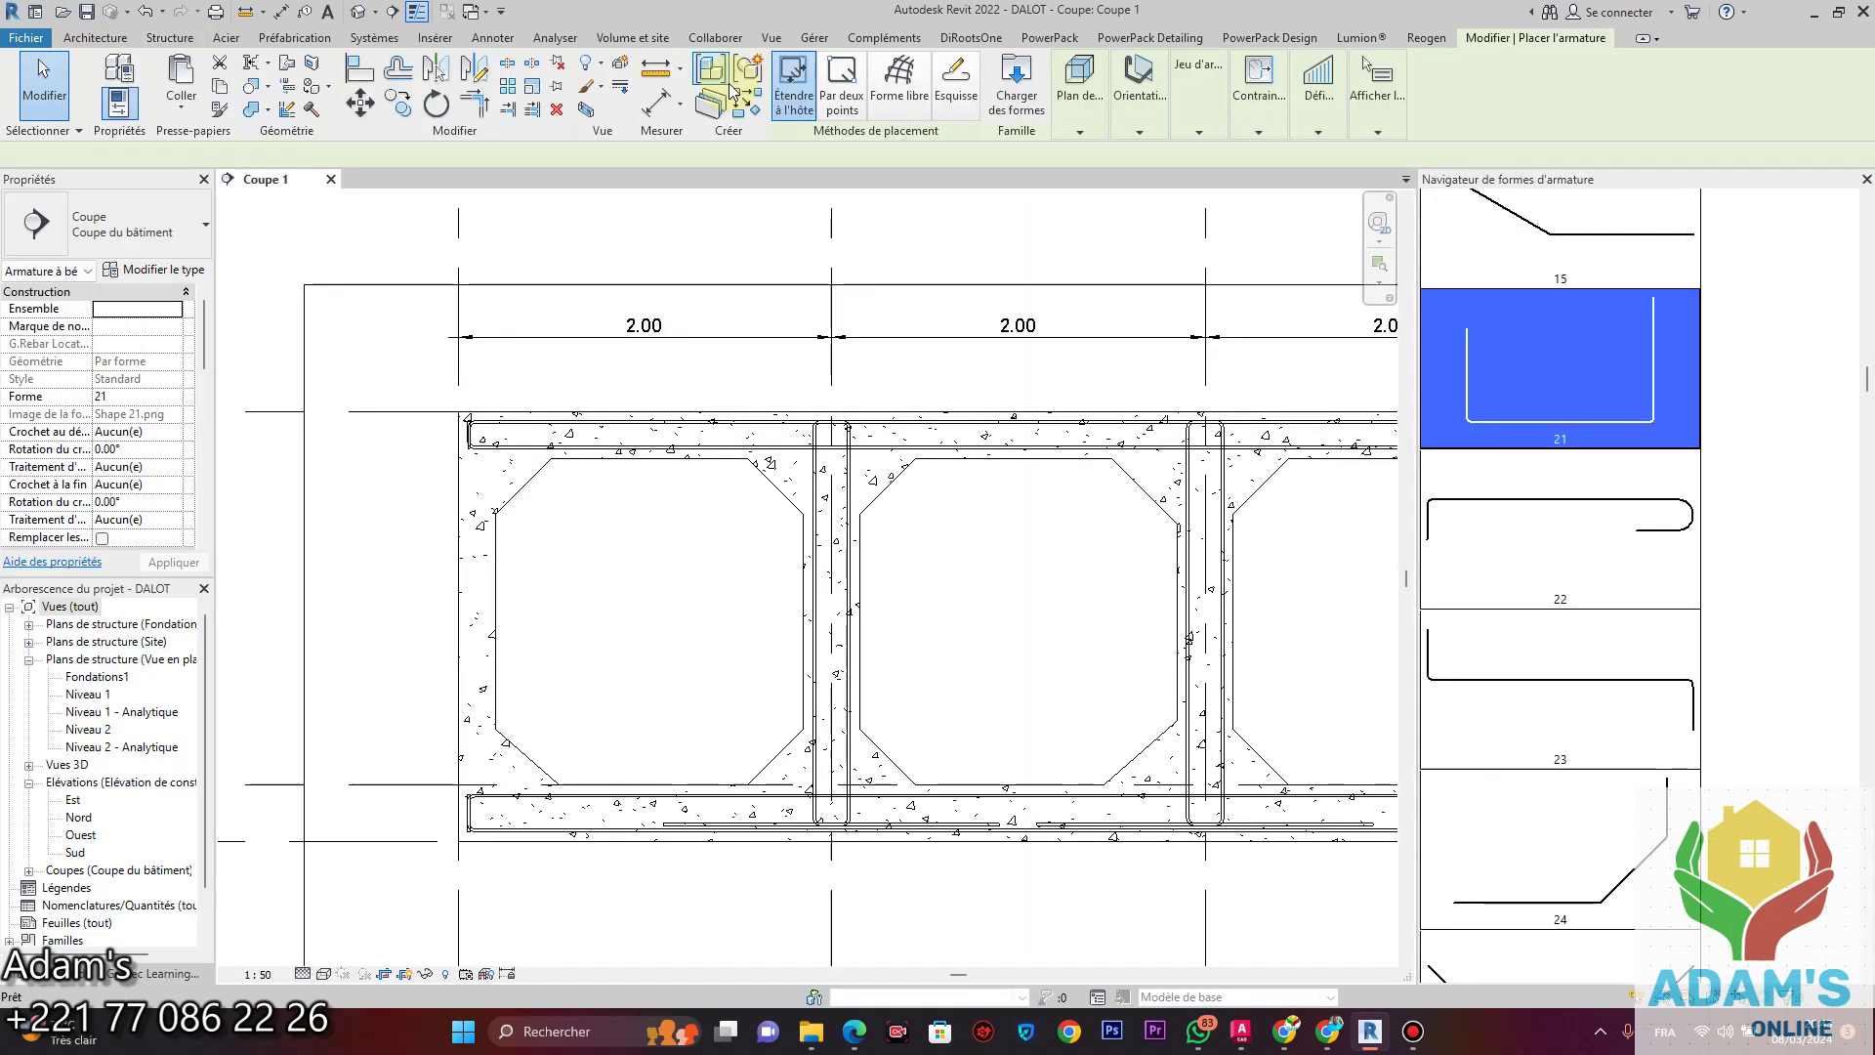
{"action": "scroll", "coordinate": [1617, 310], "scroll_direction": "up", "scroll_amount": 3}
{"action": "scroll", "coordinate": [1617, 310], "scroll_direction": "up", "scroll_amount": 5}
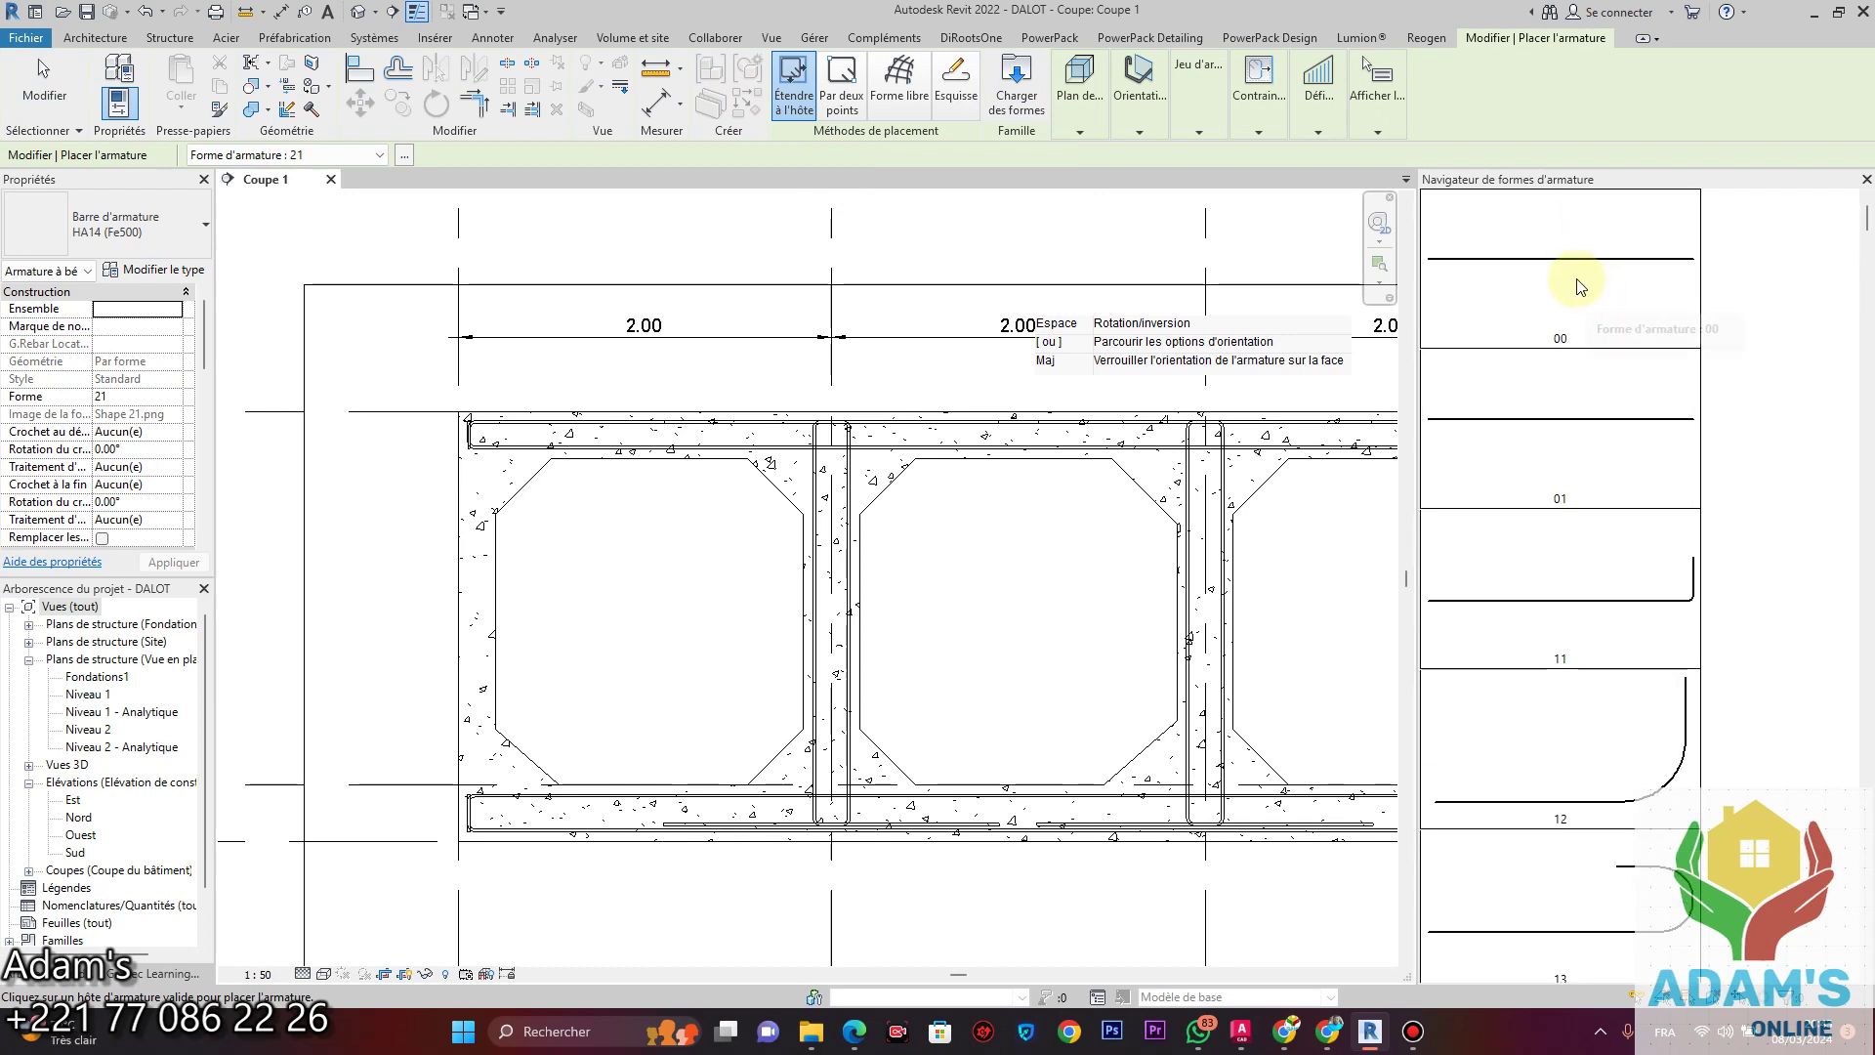
{"action": "left_click", "coordinate": [1587, 284]}
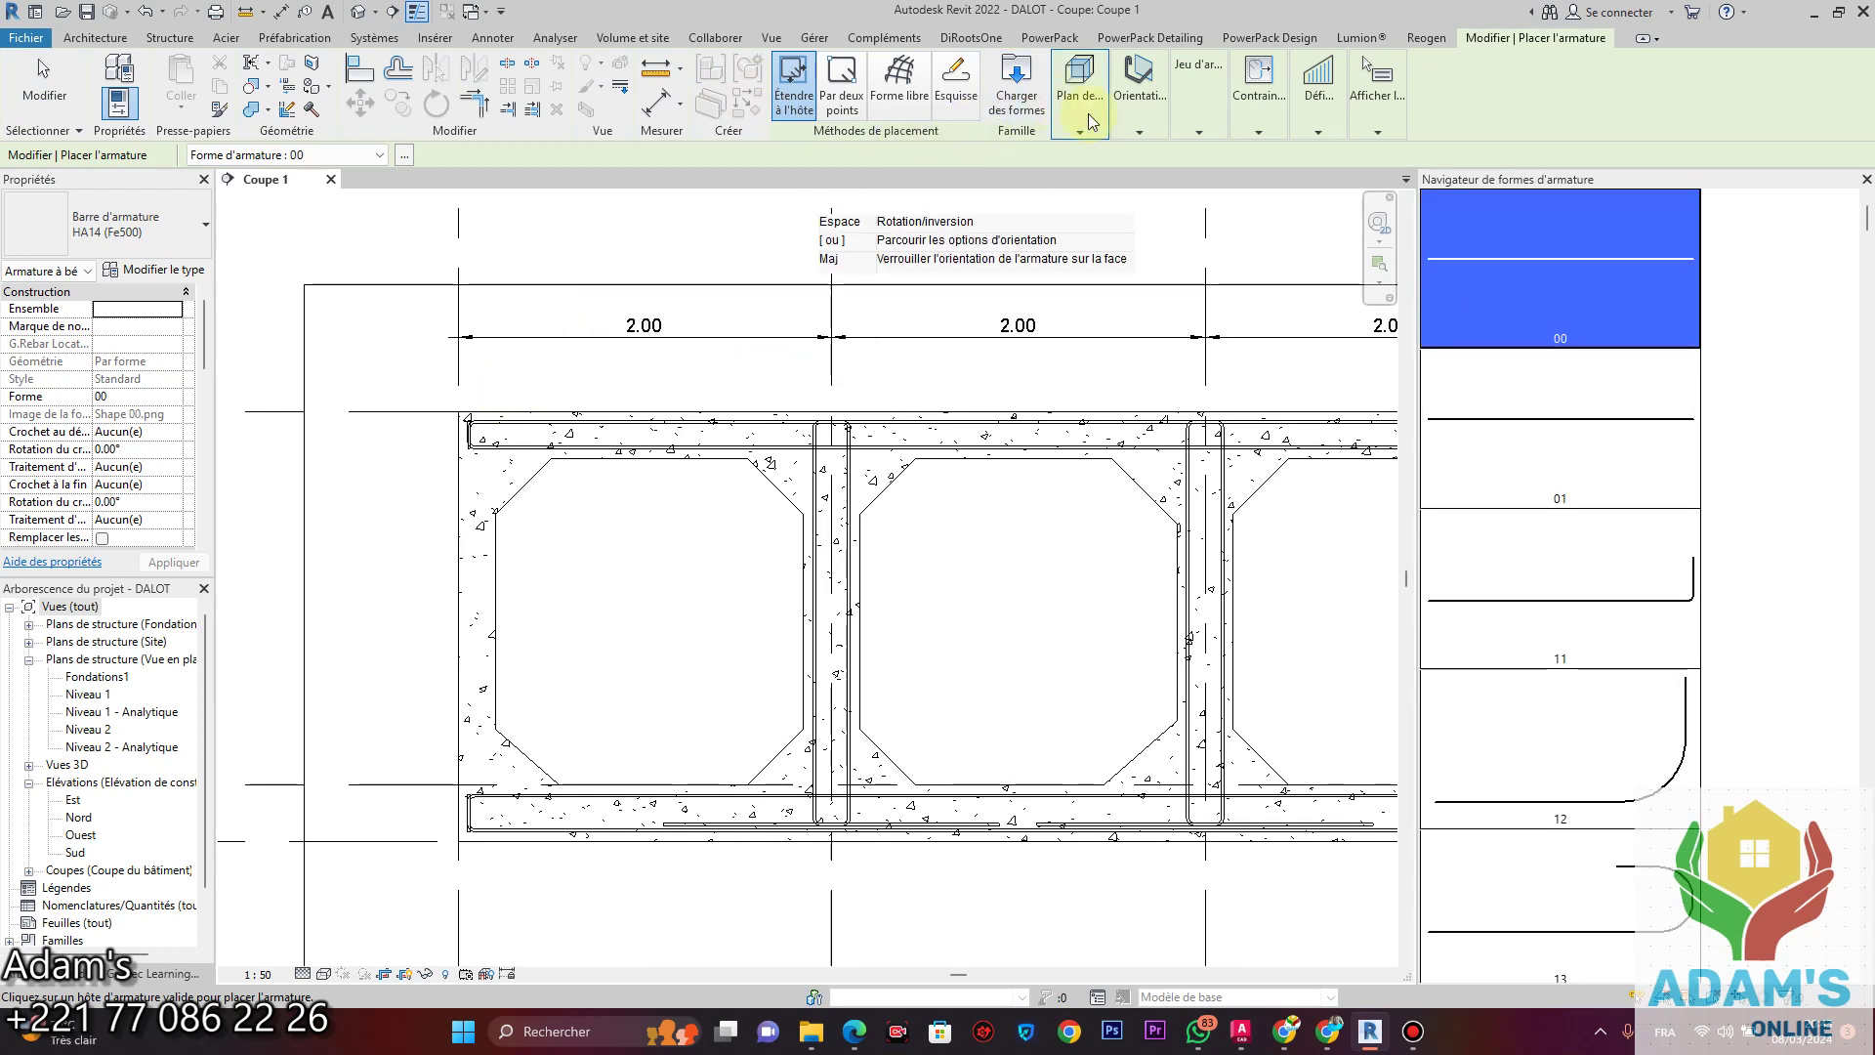
{"action": "left_click", "coordinate": [1131, 131]}
{"action": "left_click", "coordinate": [1334, 178]}
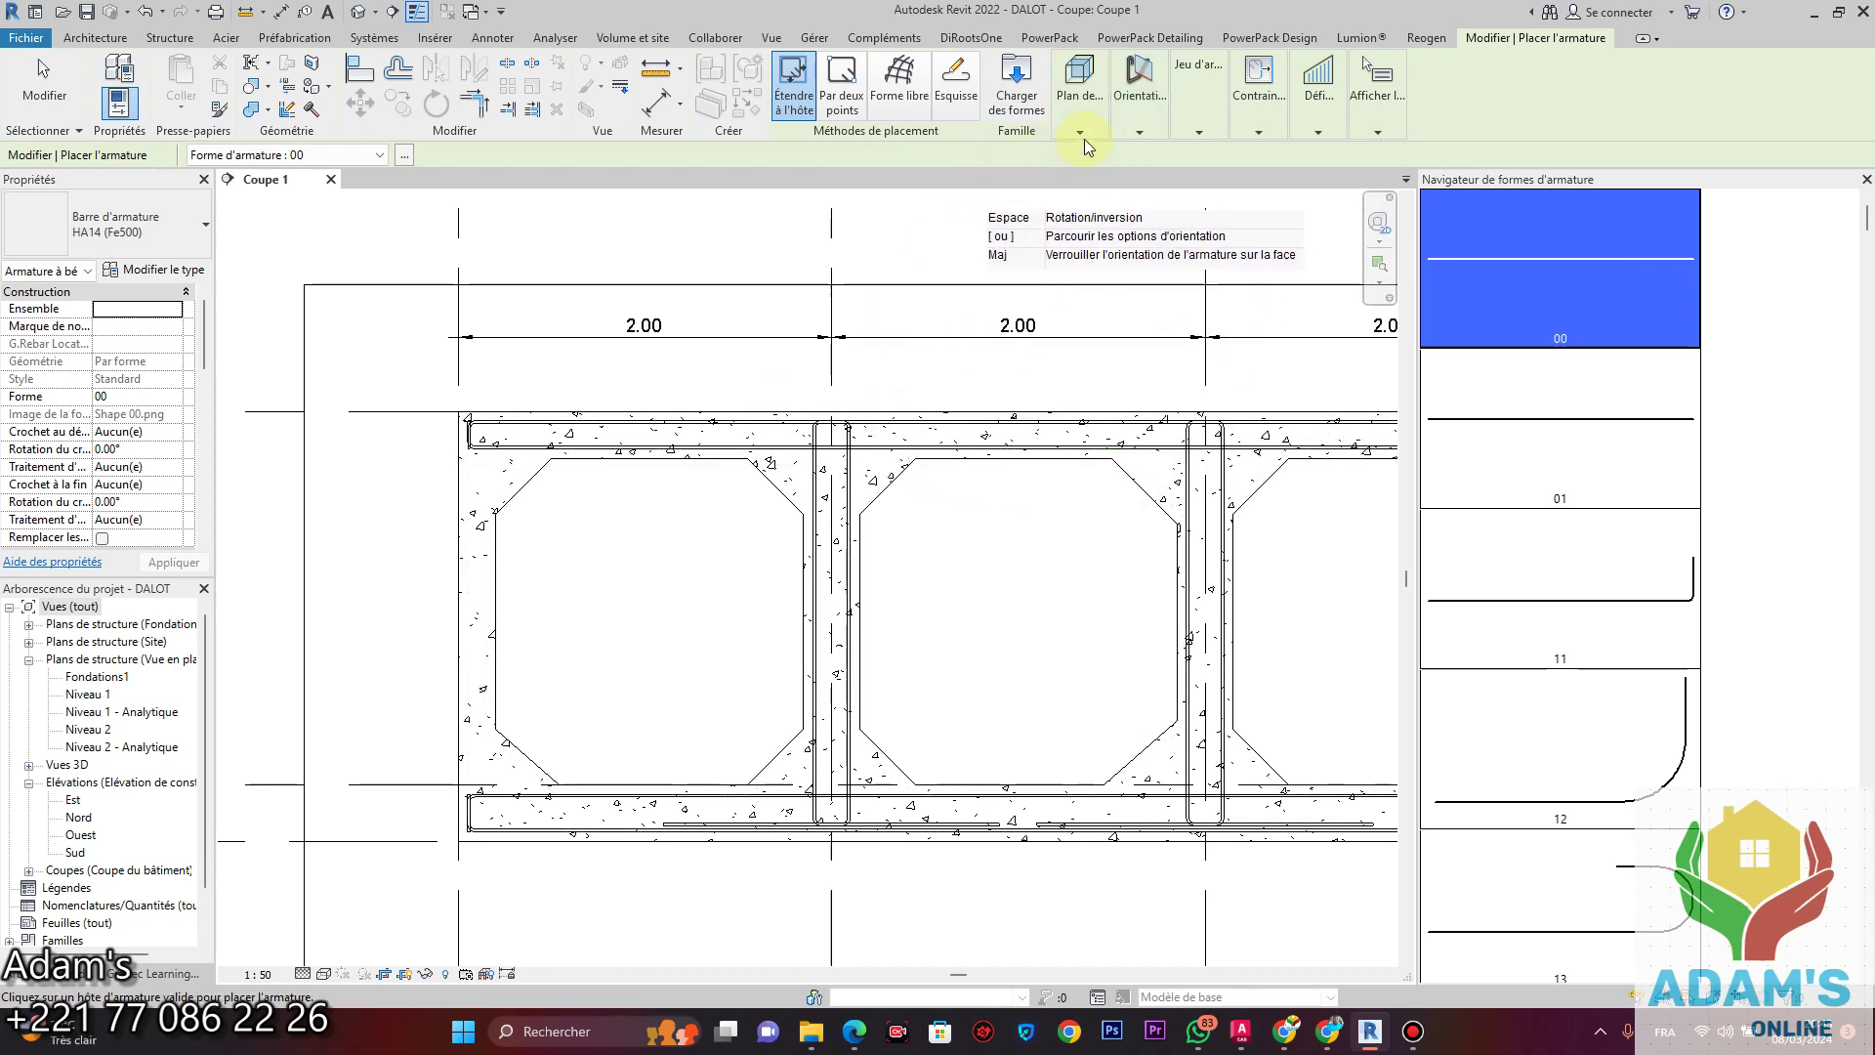
Set the straight HA14 rebar set's layout to maximum spacing (Espacement maximum) at 150 mm and preview it in the top slab.
{"action": "left_click", "coordinate": [1197, 121]}
{"action": "left_click", "coordinate": [1296, 154]}
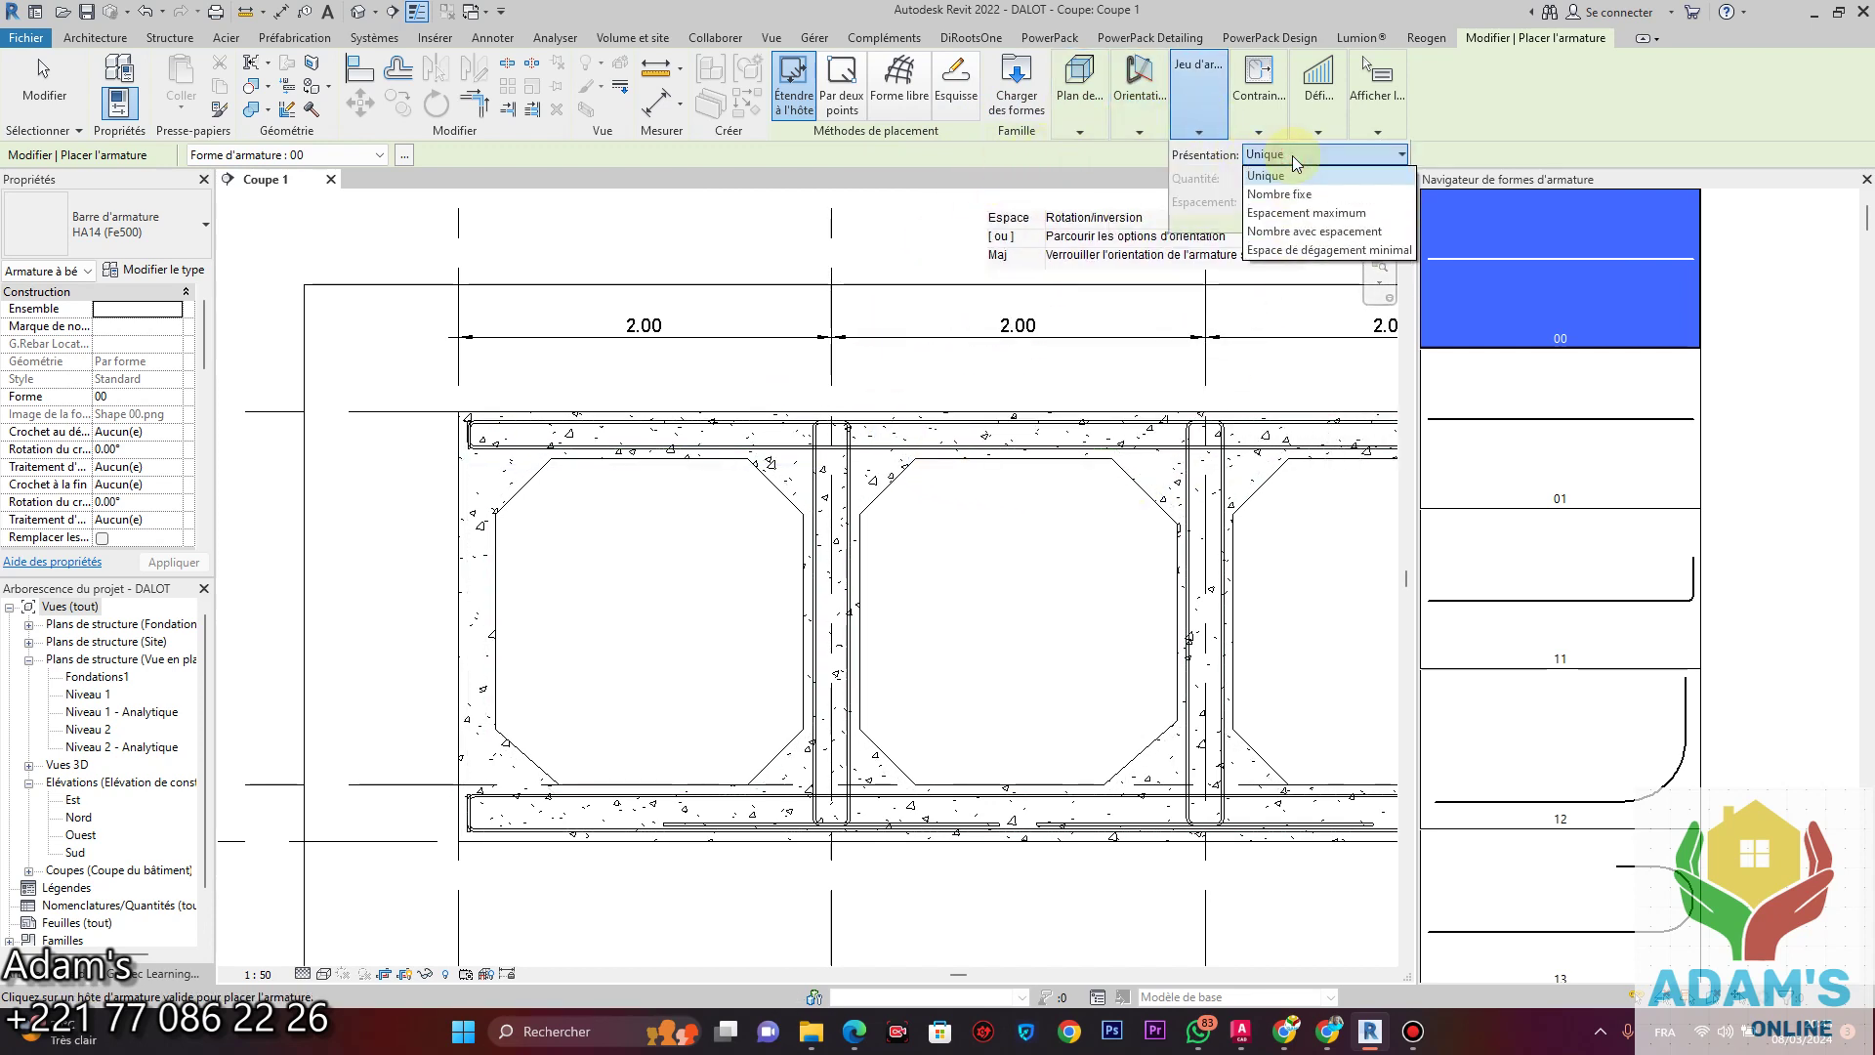
{"action": "left_click", "coordinate": [1324, 213]}
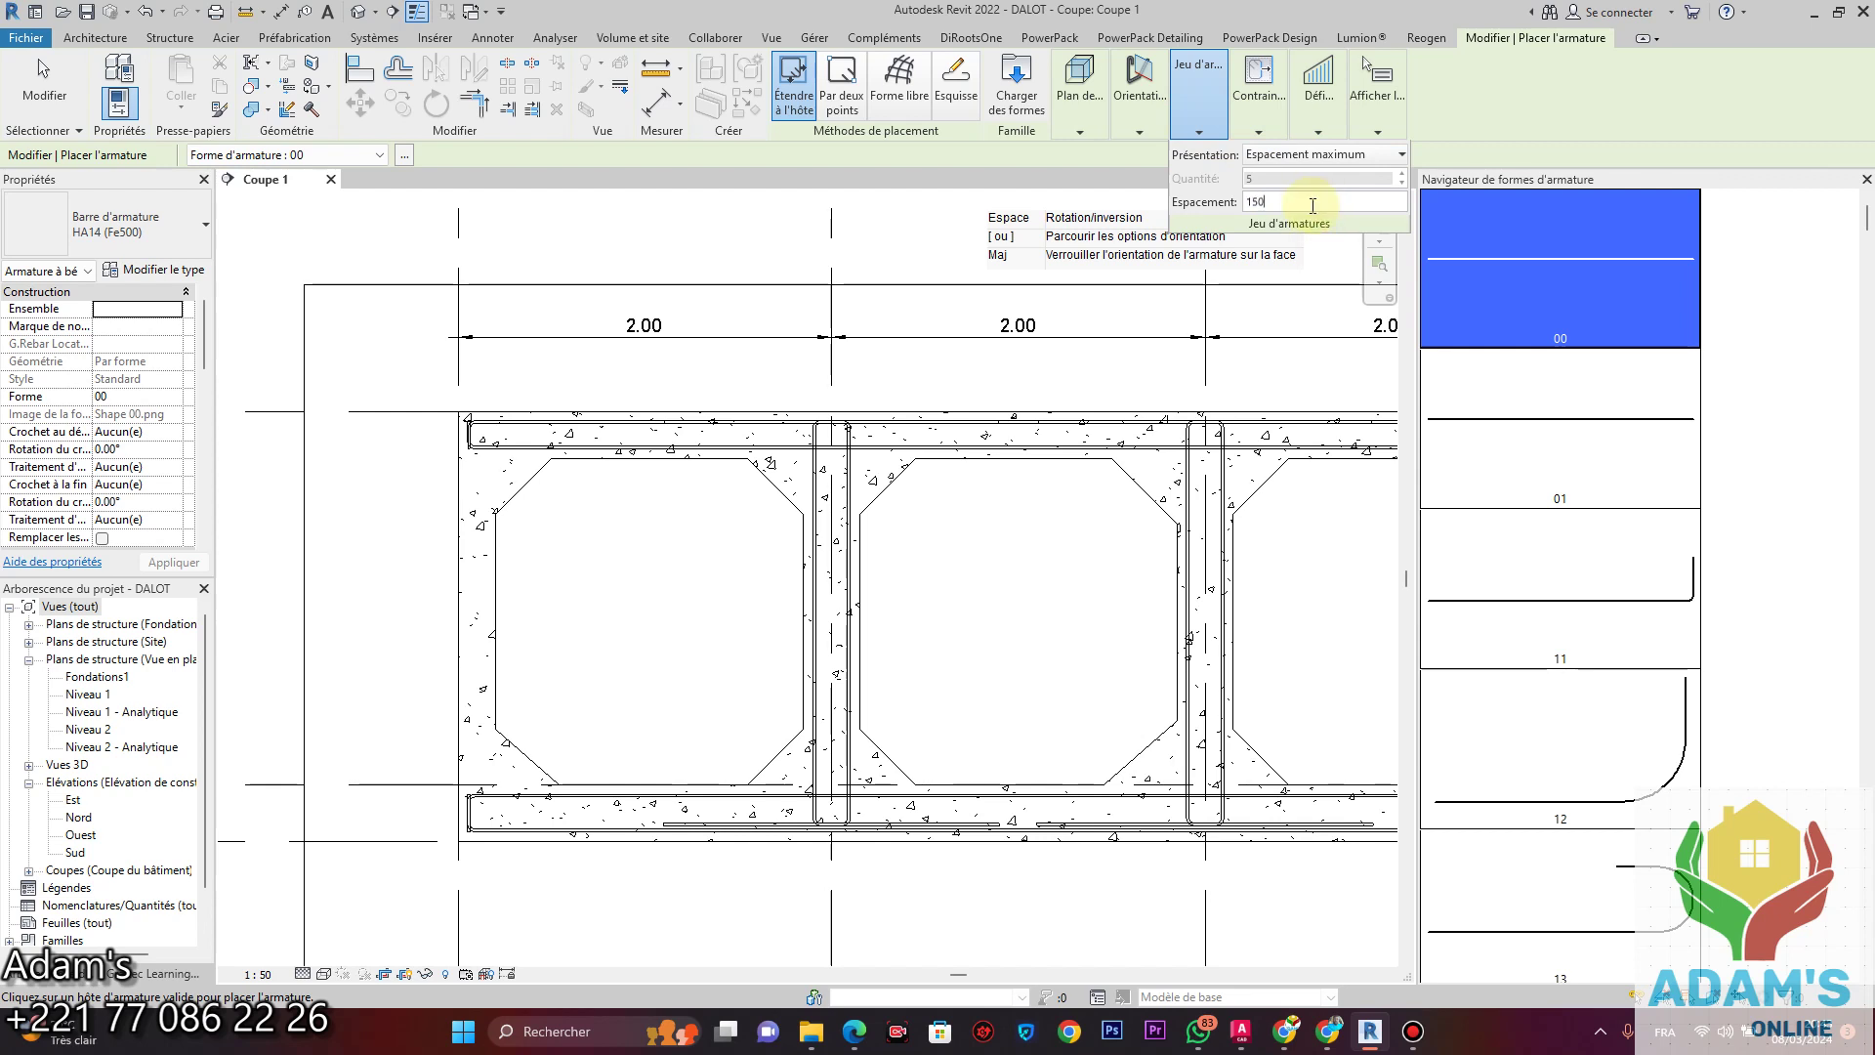
{"action": "key", "text": "Return"}
{"action": "scroll", "coordinate": [762, 450], "scroll_direction": "up", "scroll_amount": 5}
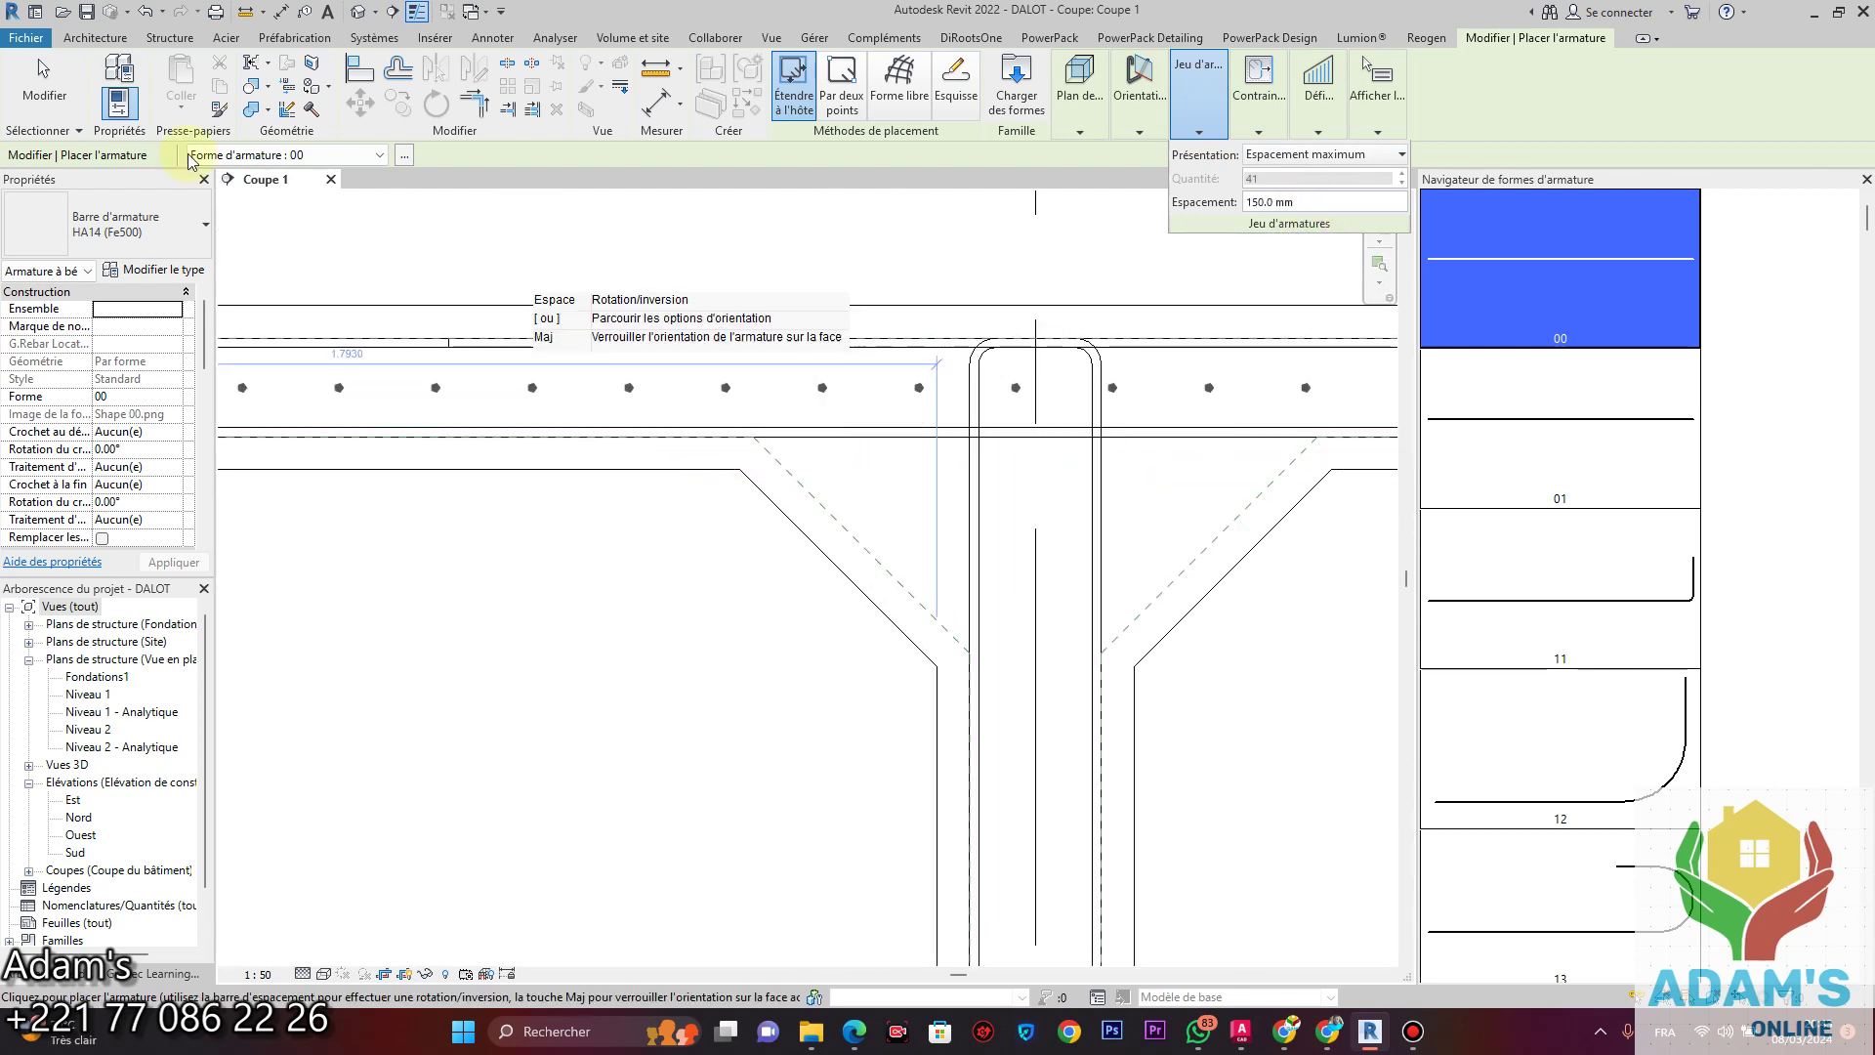
{"action": "scroll", "coordinate": [737, 414], "scroll_direction": "up", "scroll_amount": 3}
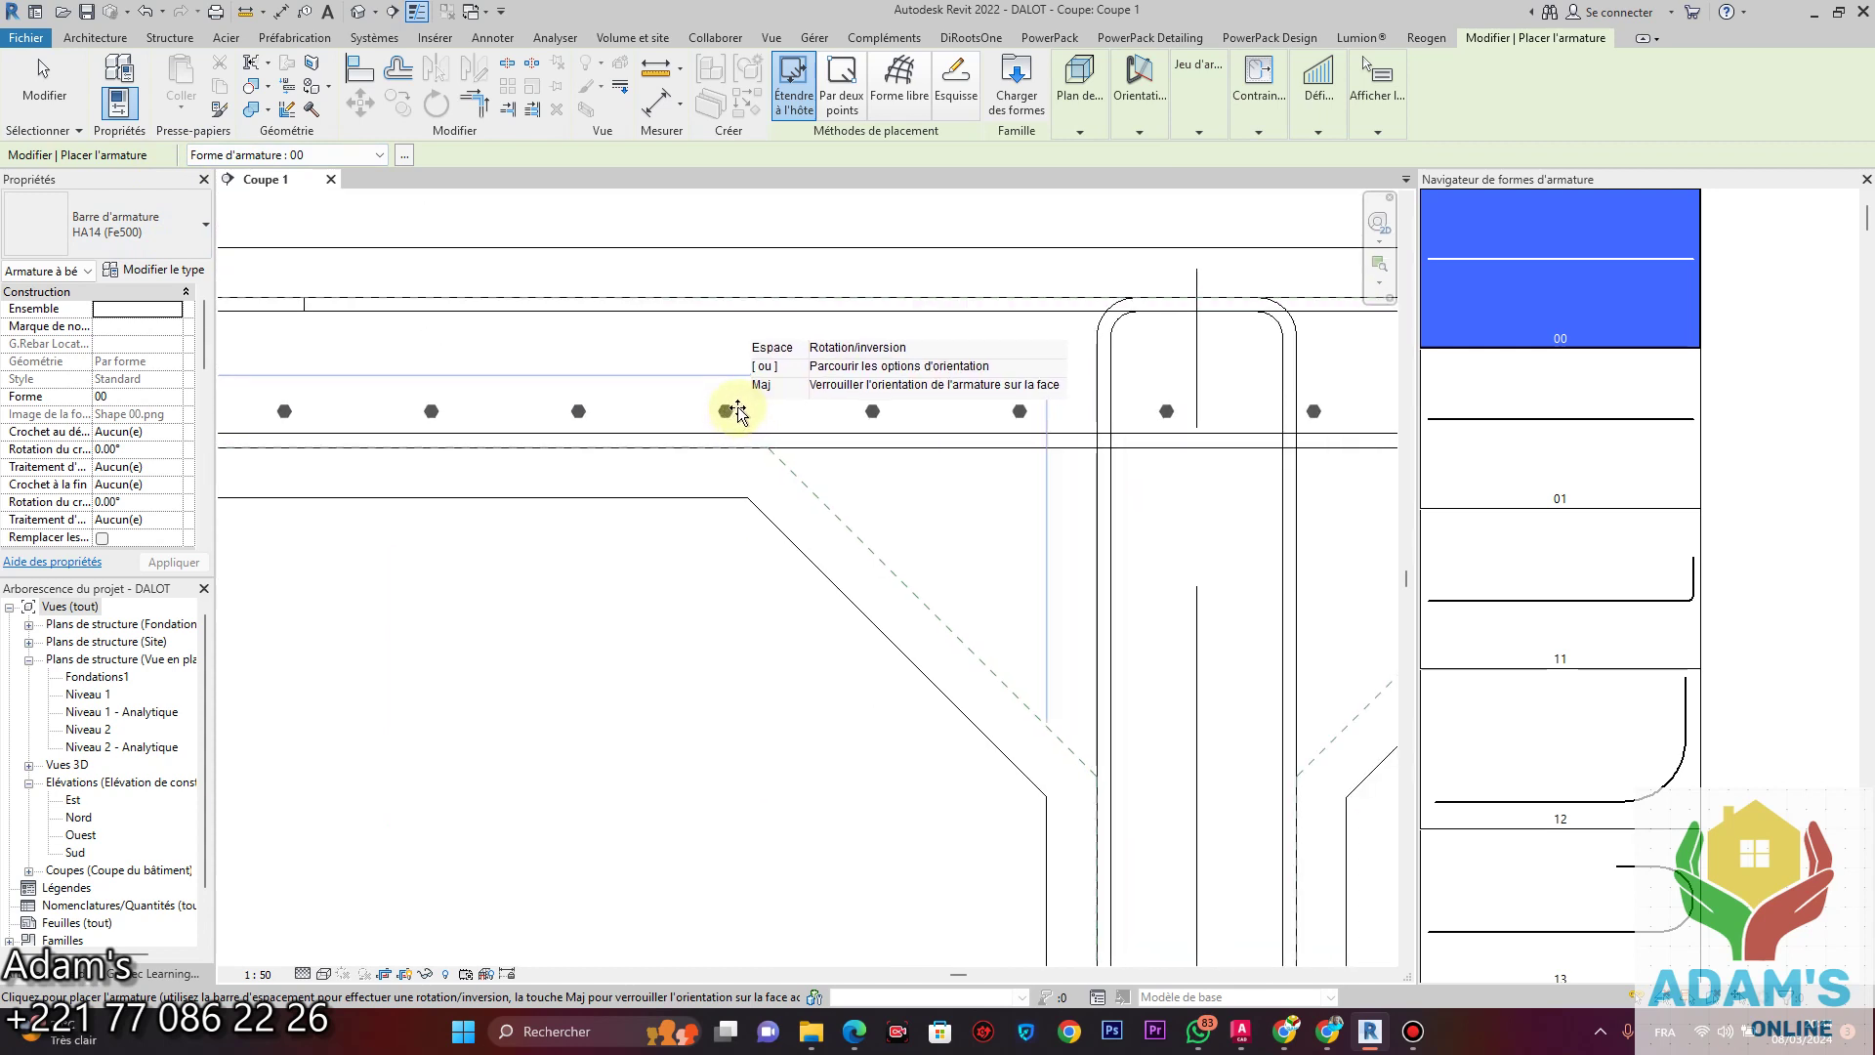
{"action": "scroll", "coordinate": [738, 413], "scroll_direction": "down", "scroll_amount": 6}
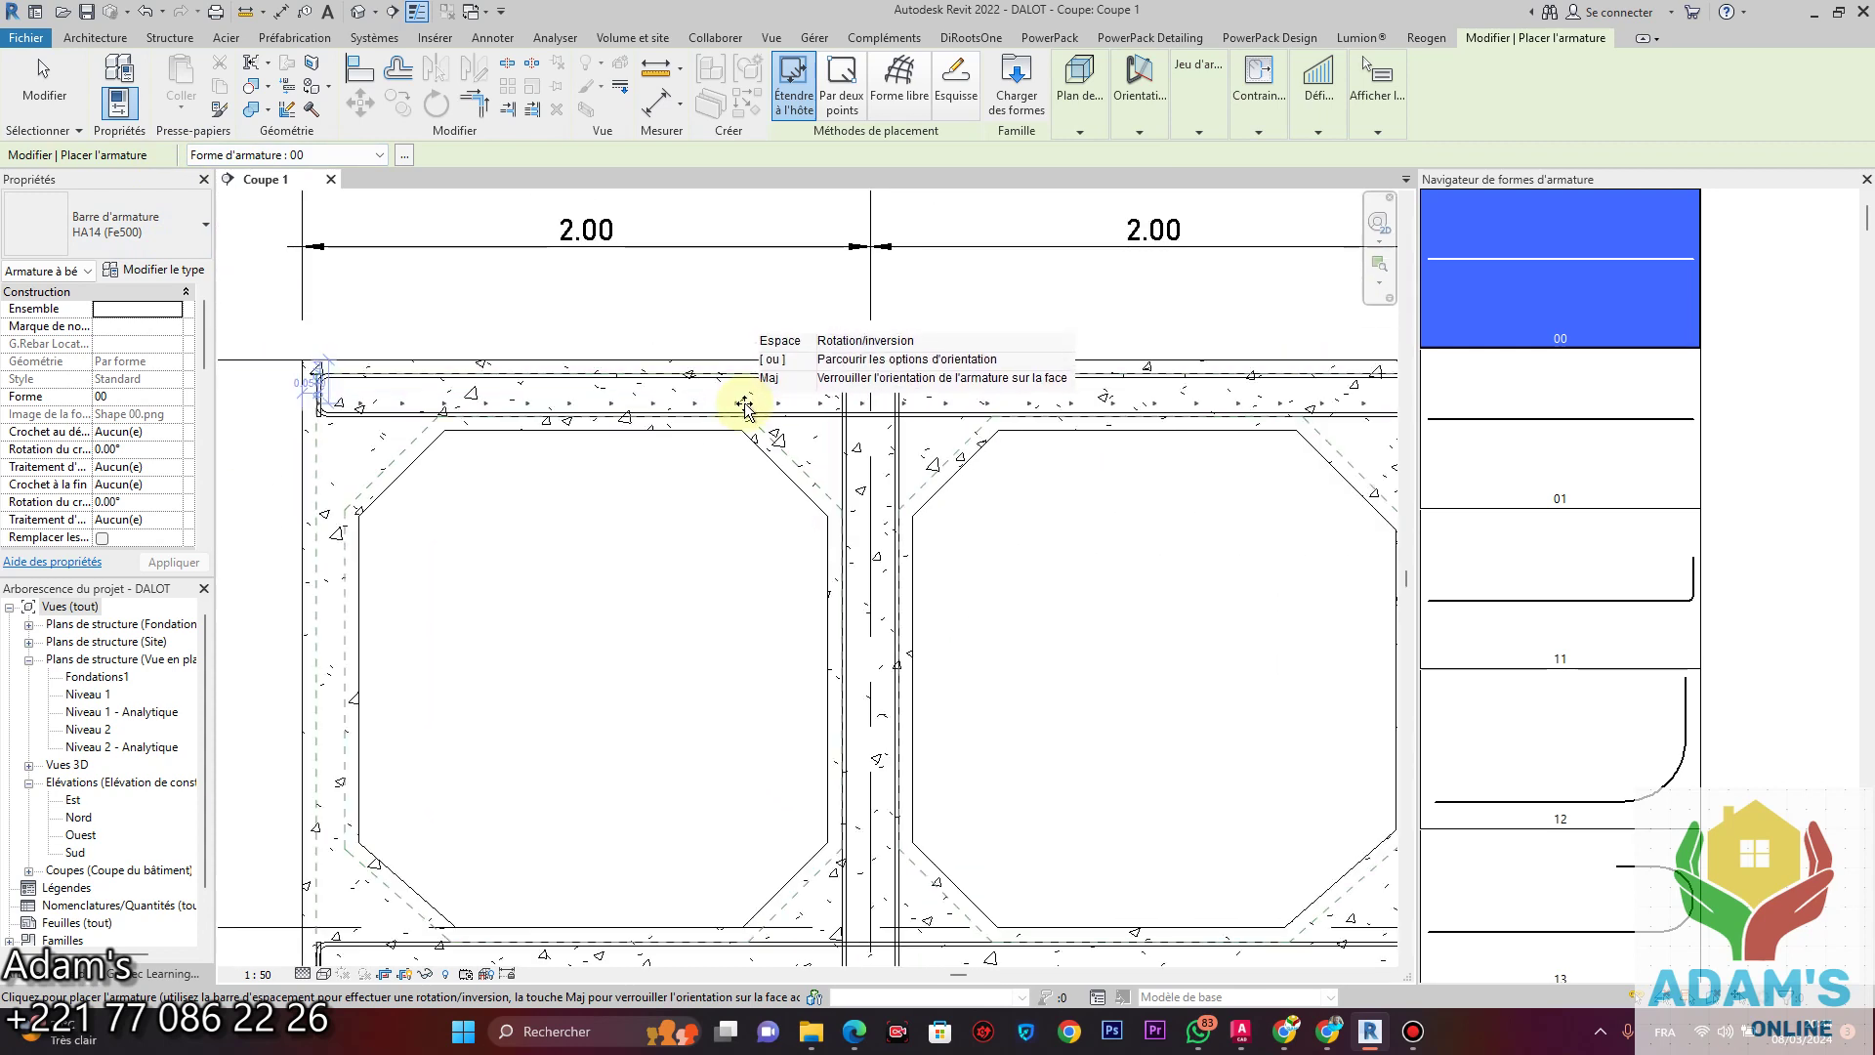
{"action": "scroll", "coordinate": [744, 405], "scroll_direction": "up", "scroll_amount": 5}
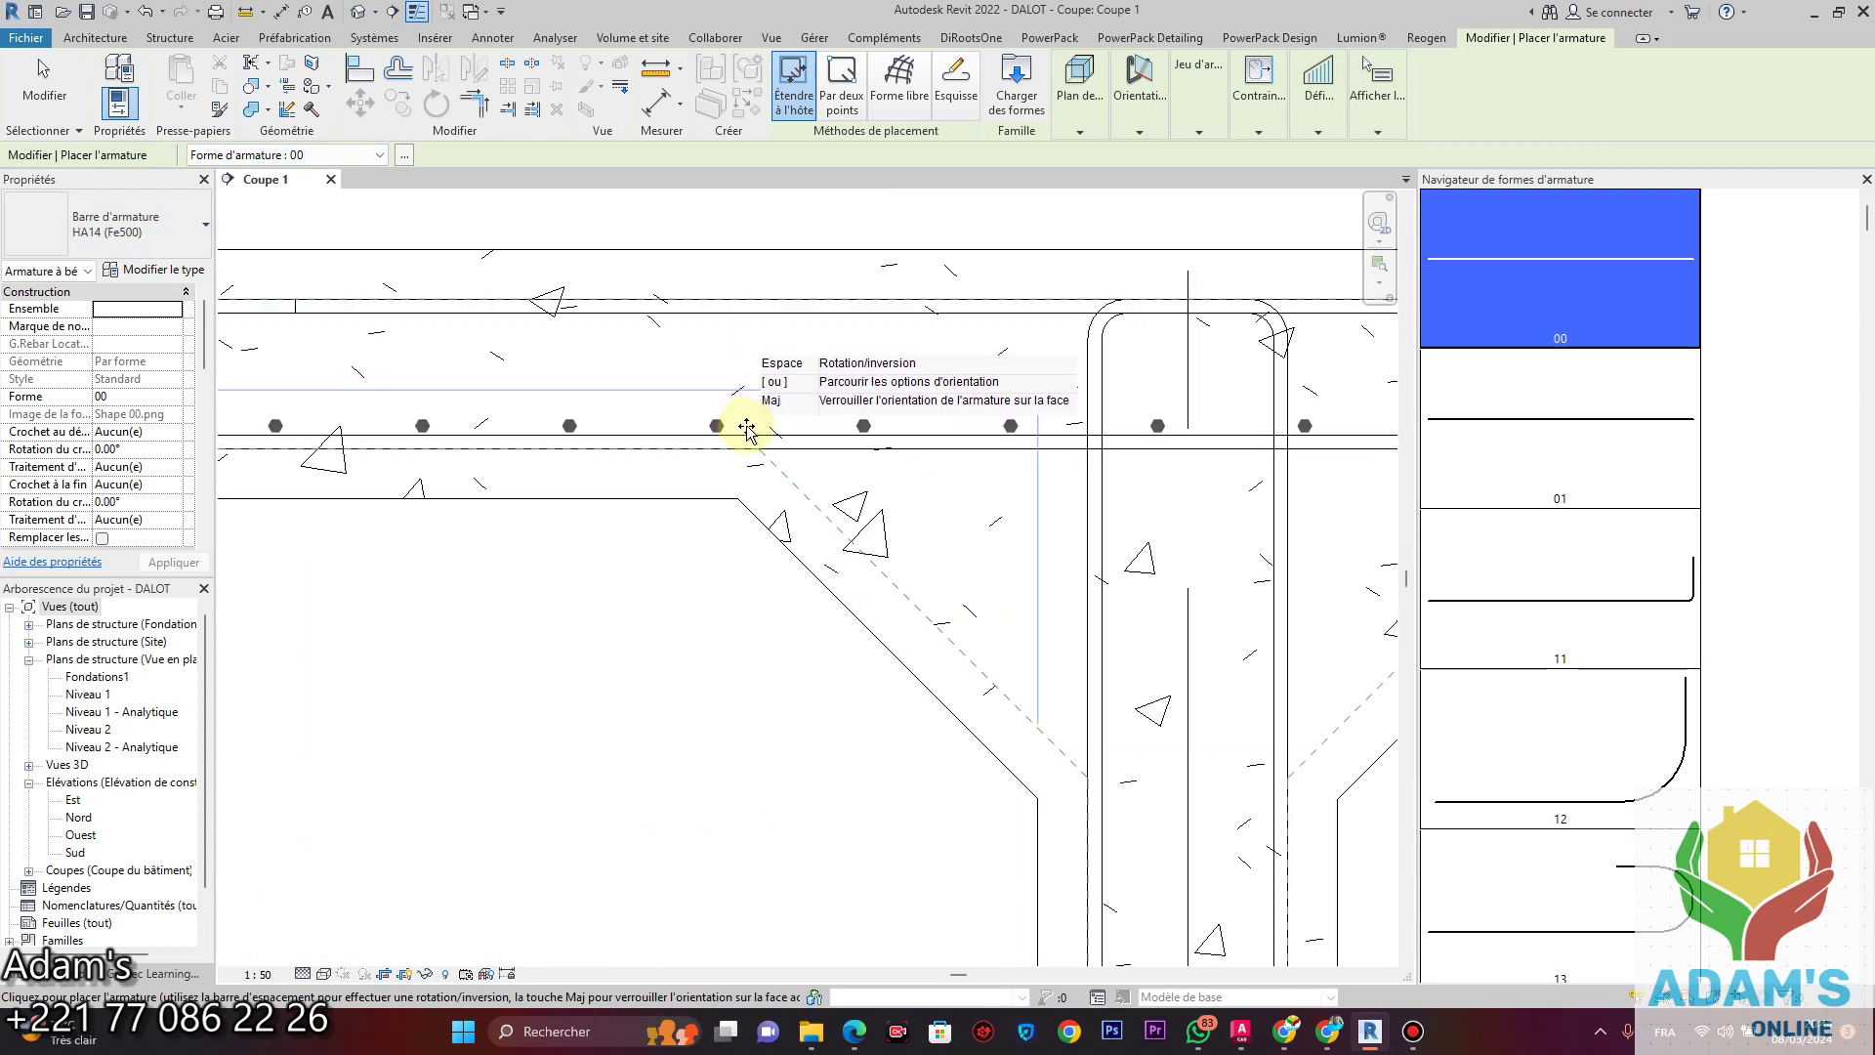
{"action": "scroll", "coordinate": [746, 430], "scroll_direction": "down", "scroll_amount": 5}
{"action": "key", "text": "Escape"}
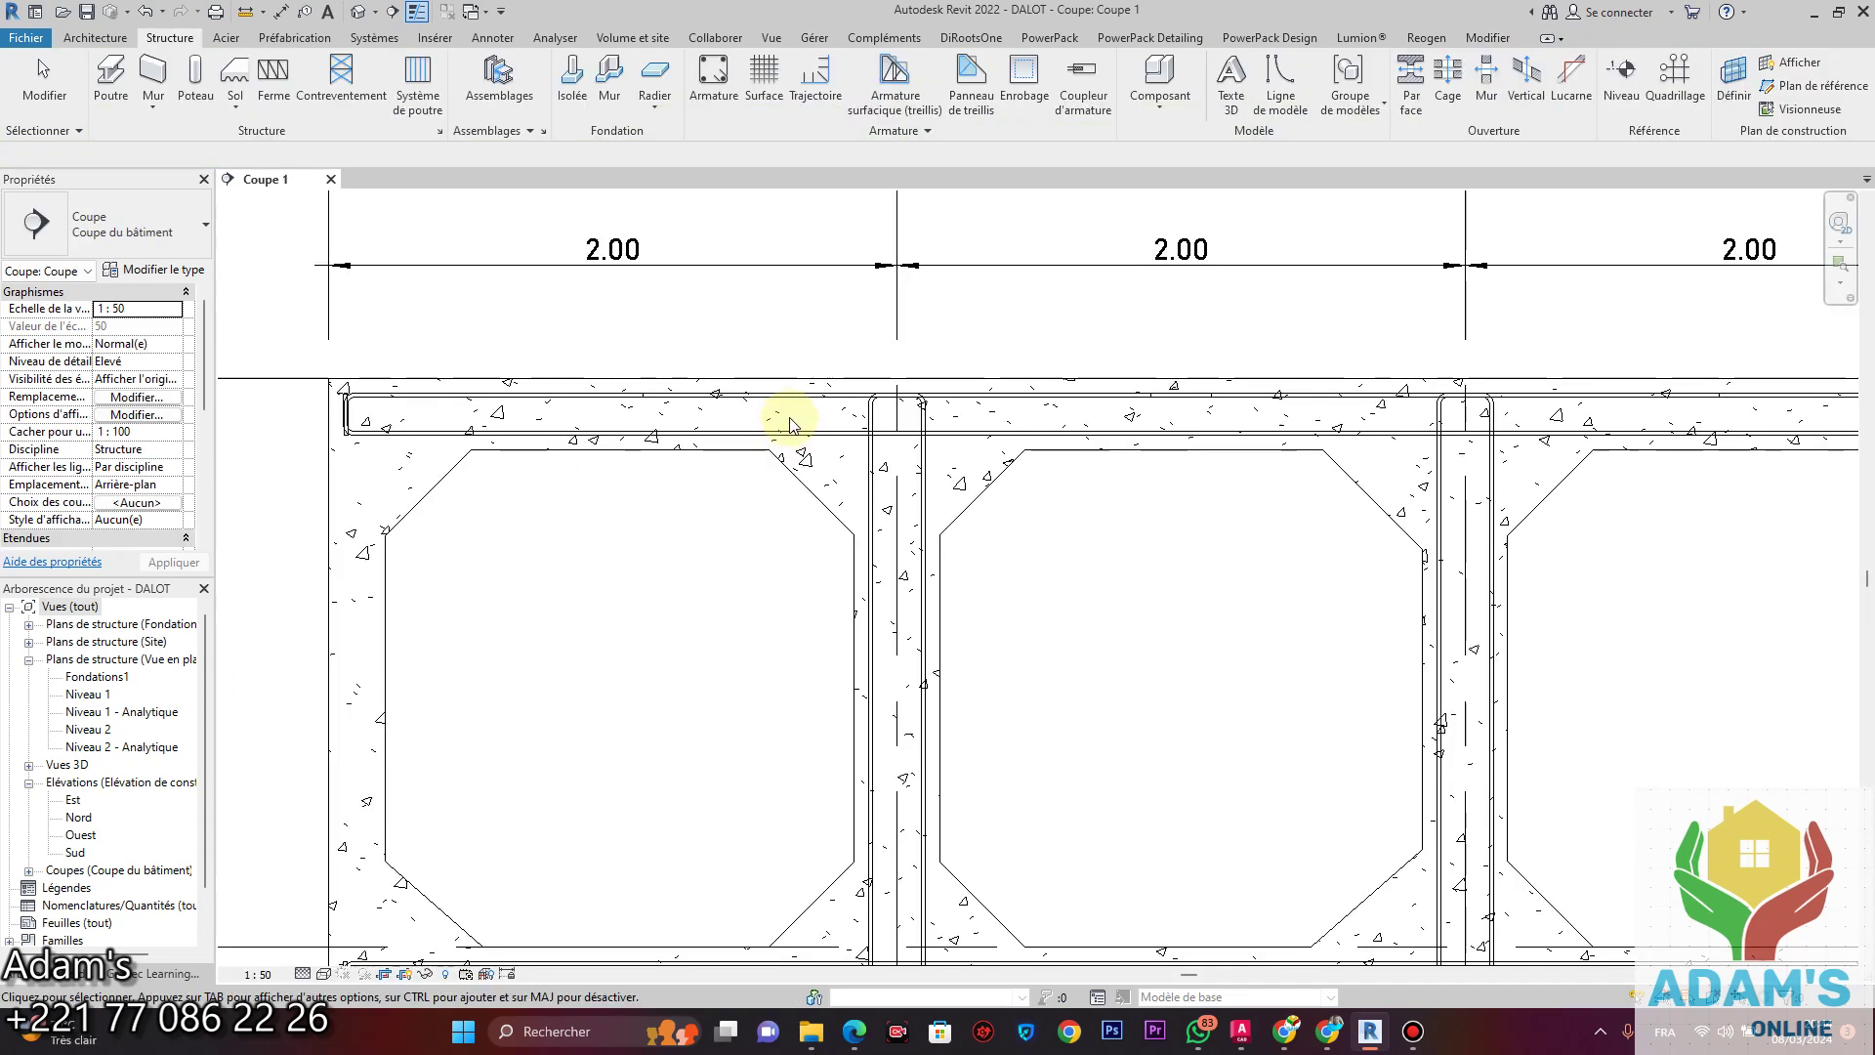
Open the Niveau 1 structural plan and examine the extent of the reinforcement between grids 1 and 2.
{"action": "scroll", "coordinate": [879, 444], "scroll_direction": "down", "scroll_amount": 3}
{"action": "scroll", "coordinate": [977, 401], "scroll_direction": "up", "scroll_amount": 3}
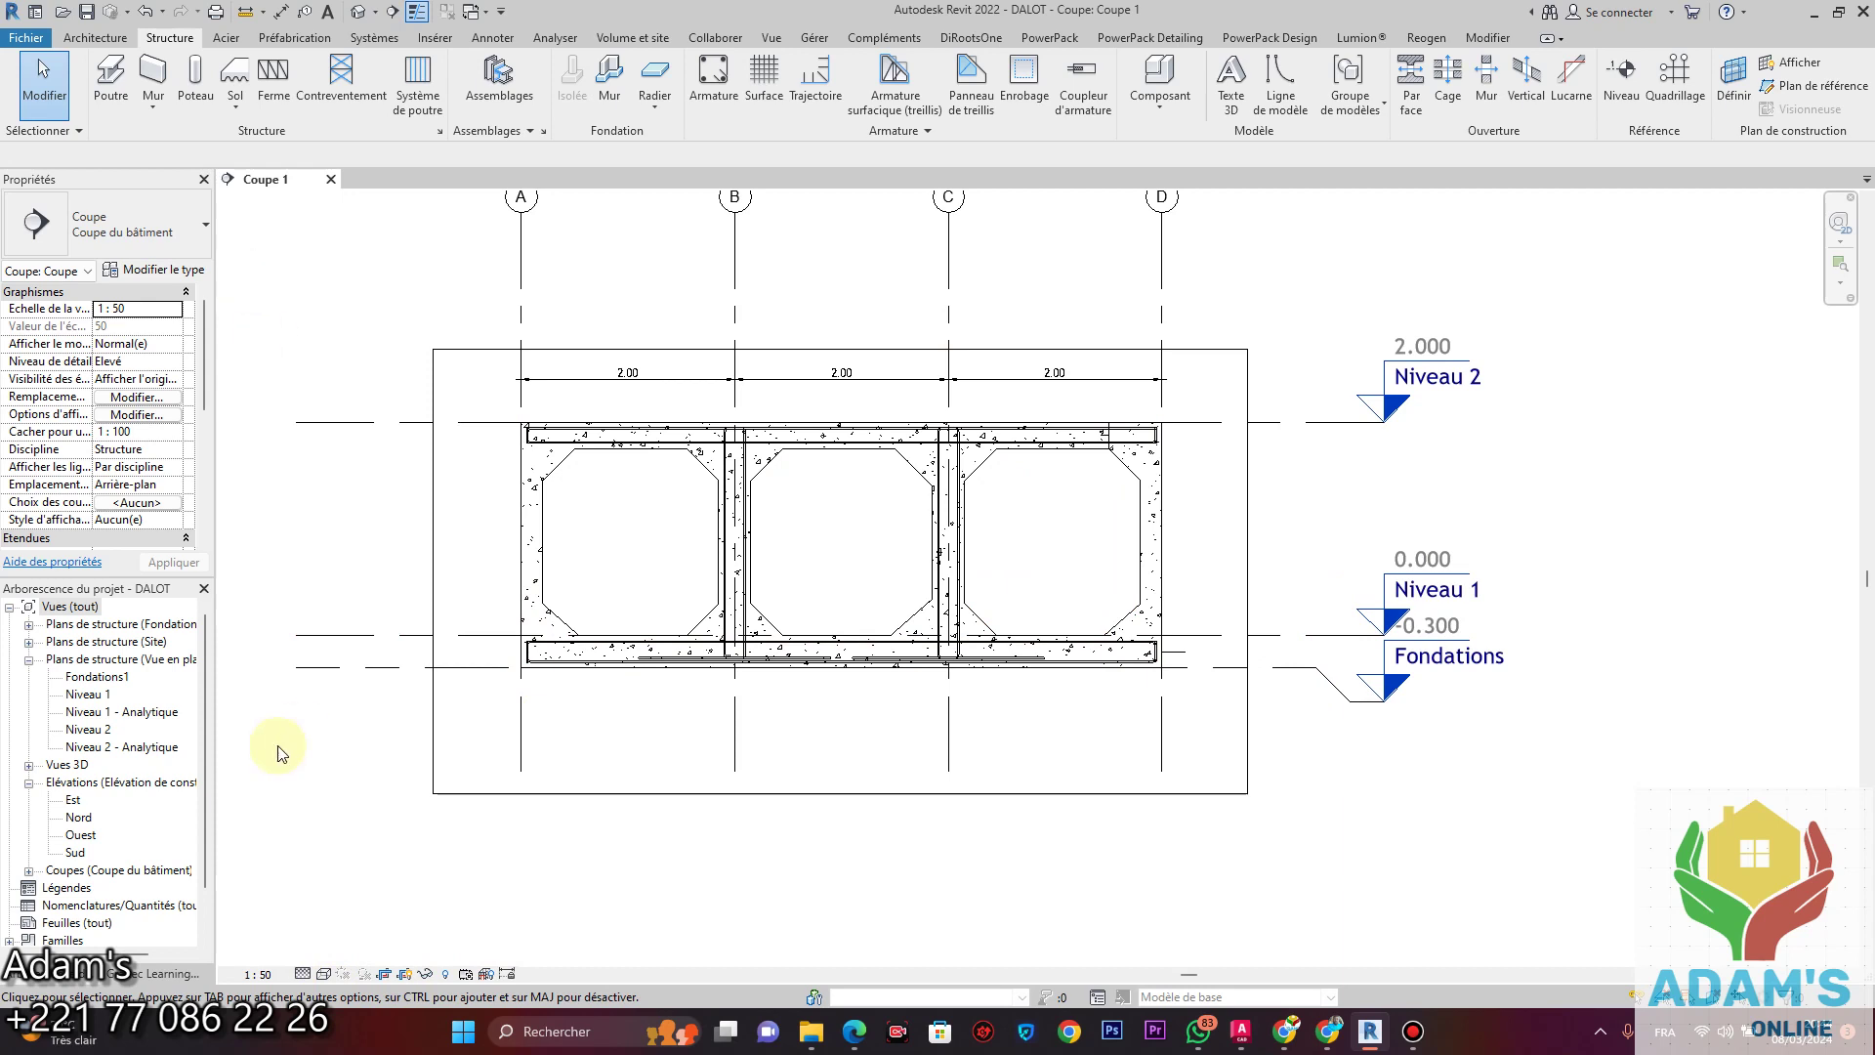
{"action": "double_click", "coordinate": [93, 694]}
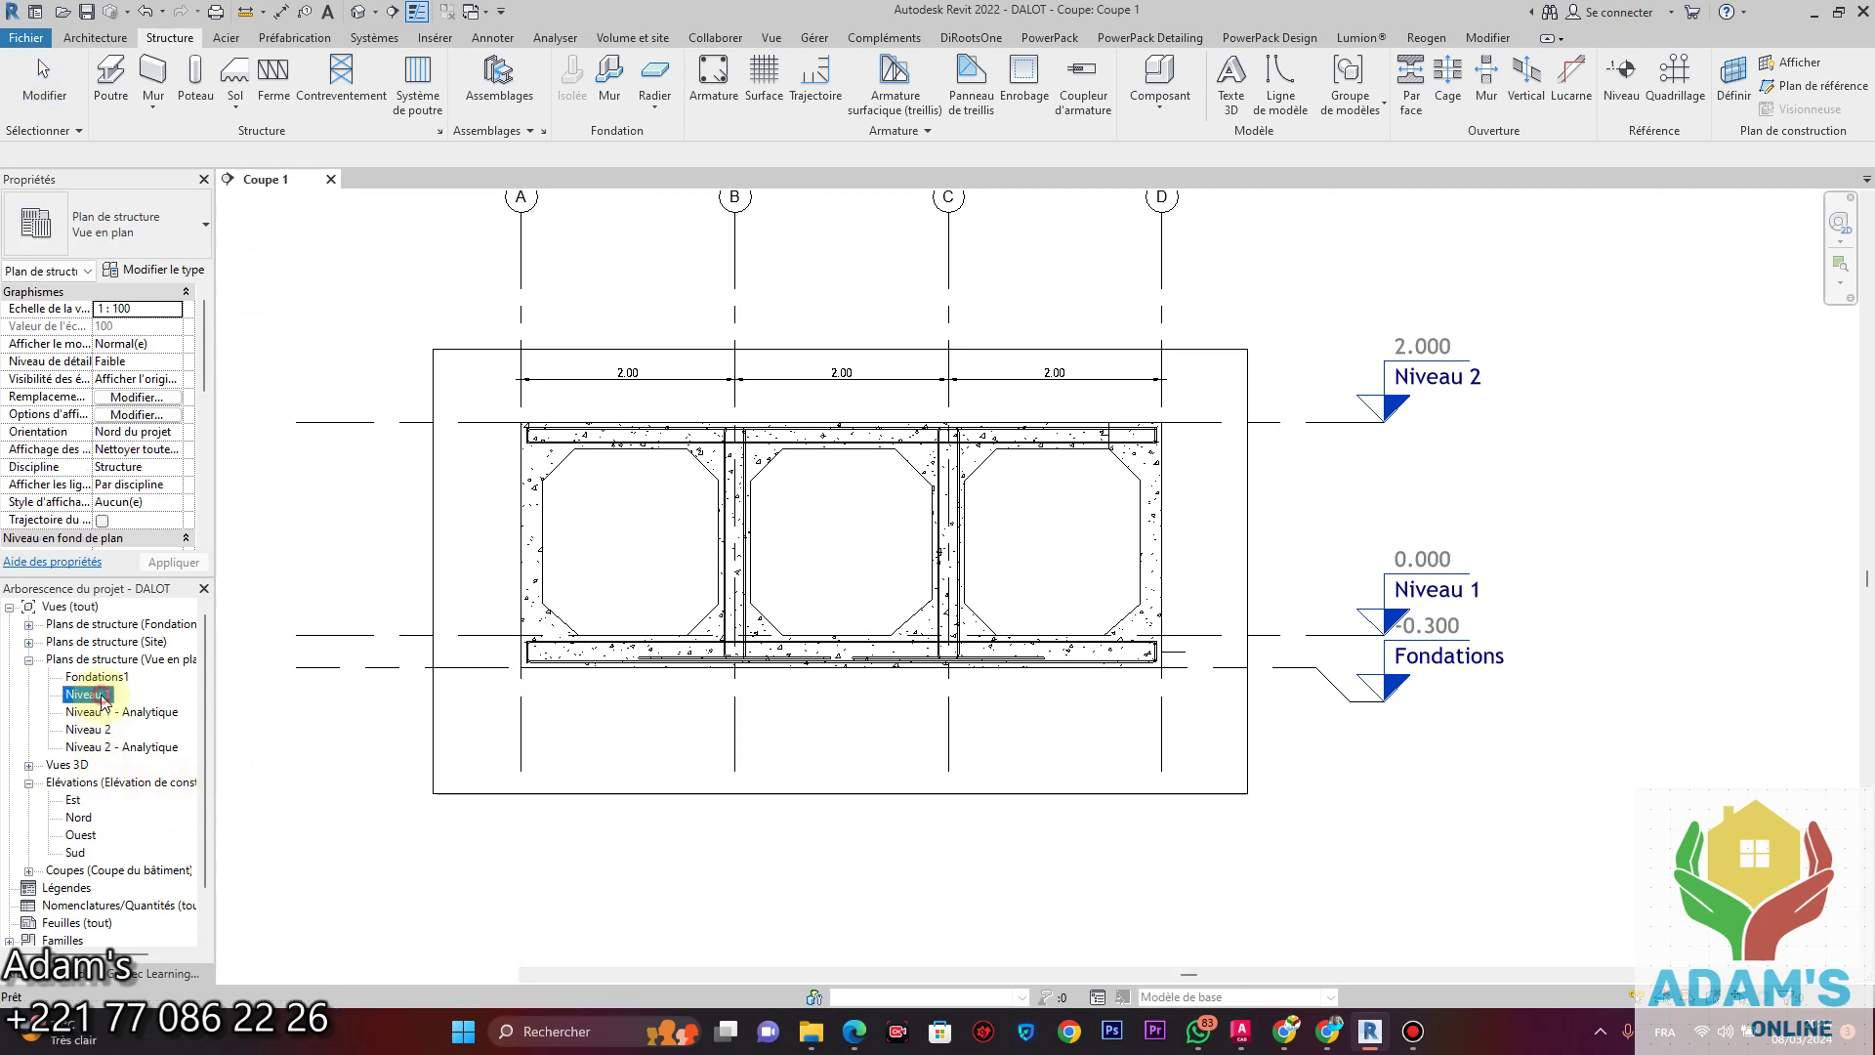
{"action": "scroll", "coordinate": [946, 609], "scroll_direction": "up", "scroll_amount": 5}
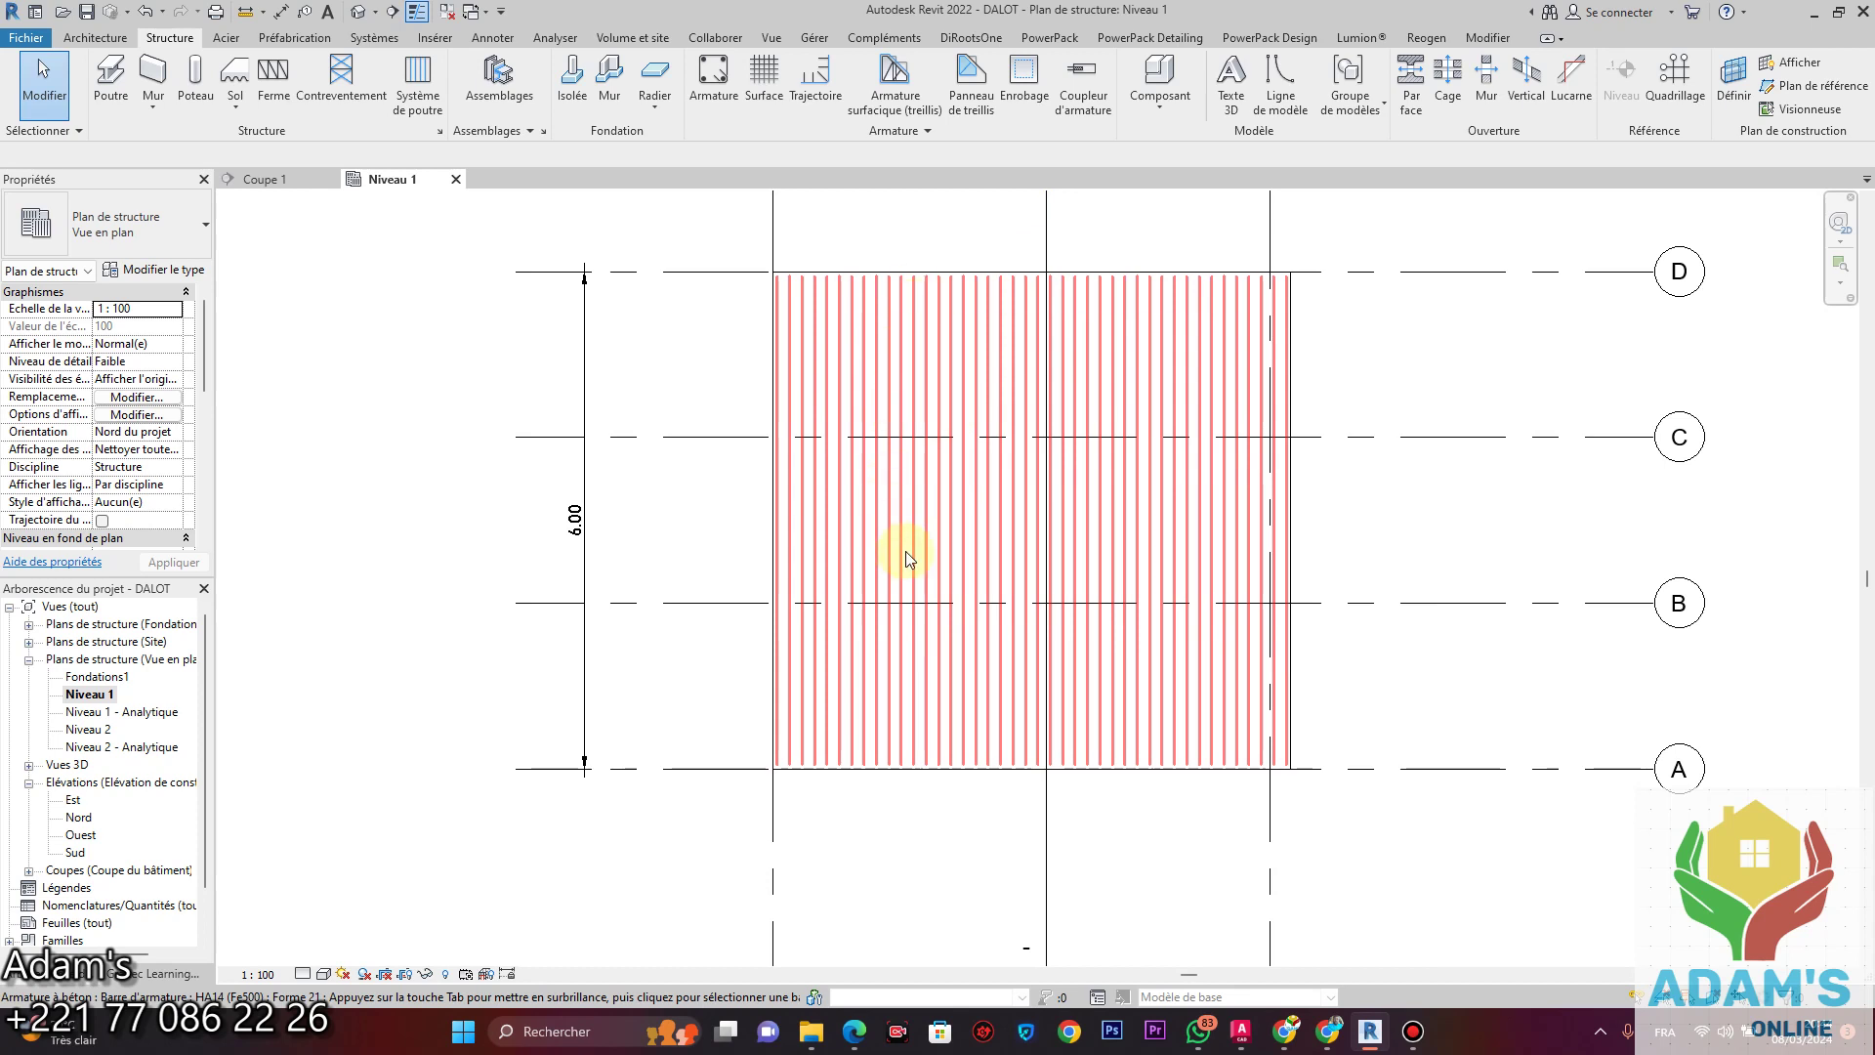
{"action": "scroll", "coordinate": [1003, 492], "scroll_direction": "down", "scroll_amount": 2}
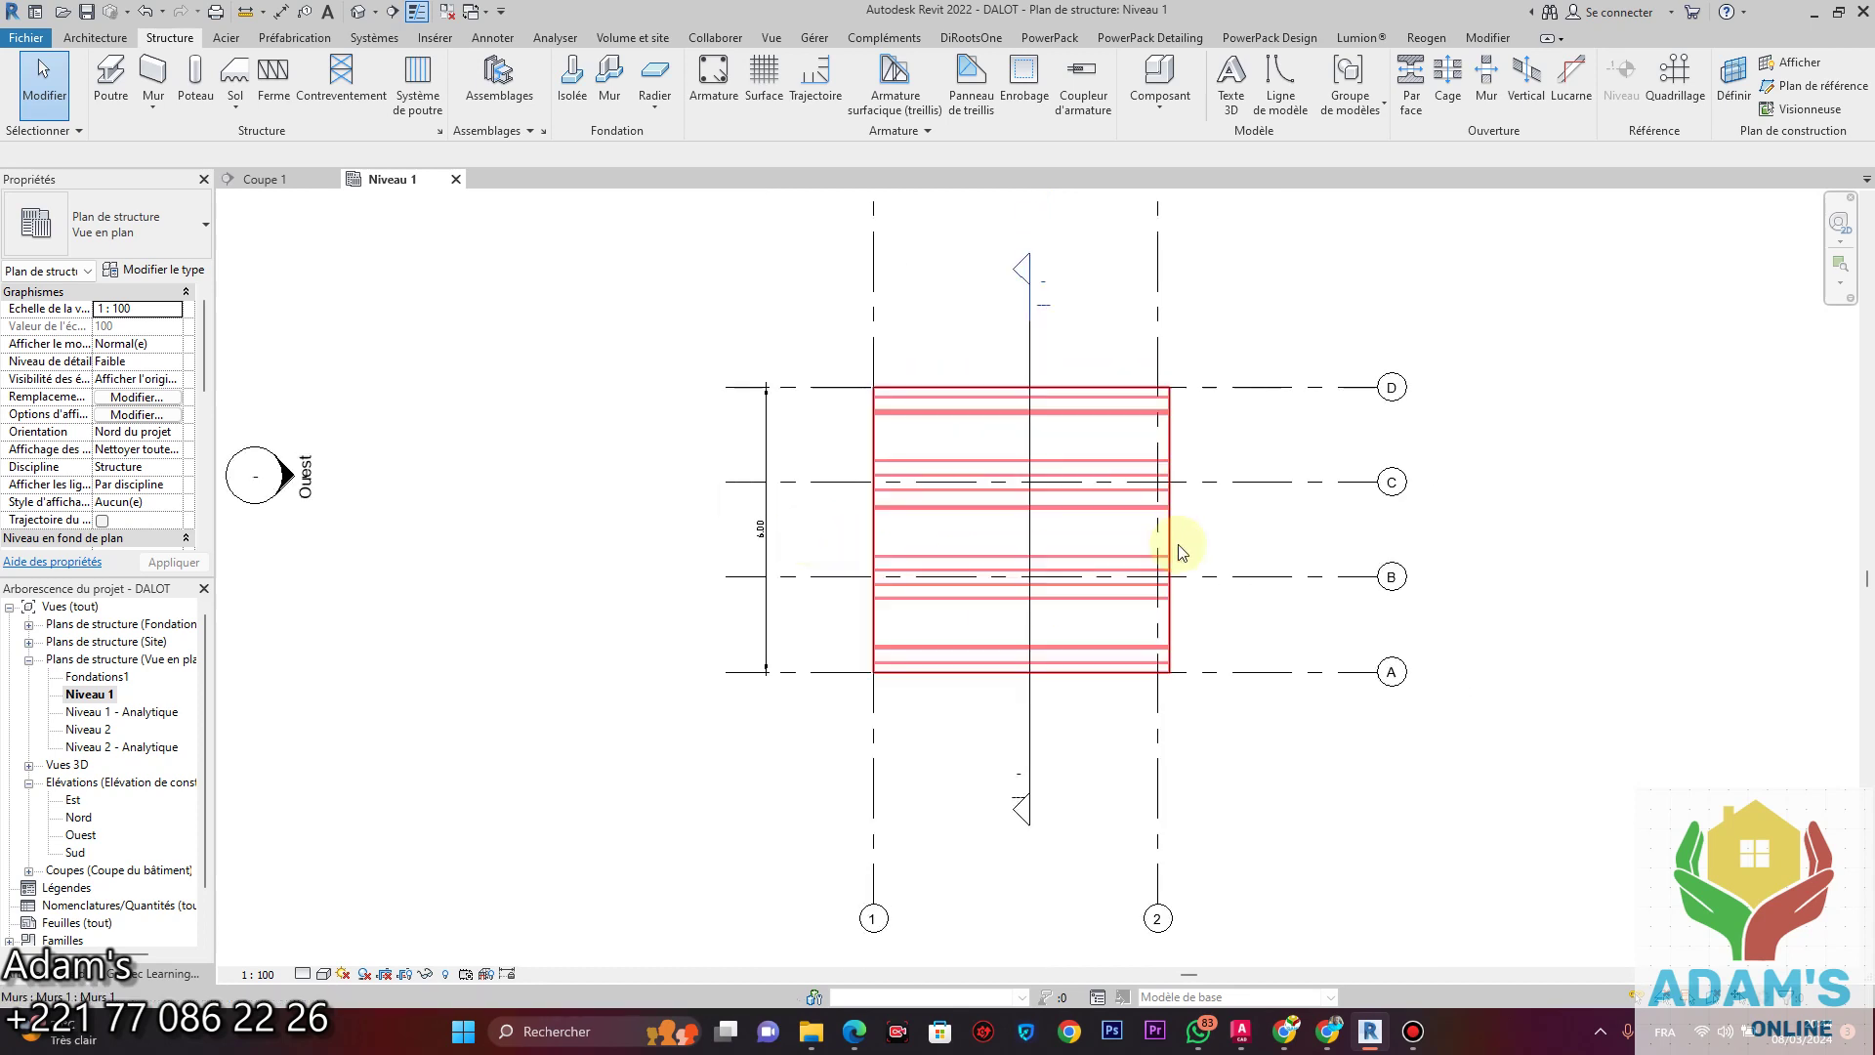
{"action": "scroll", "coordinate": [1113, 517], "scroll_direction": "up", "scroll_amount": 2}
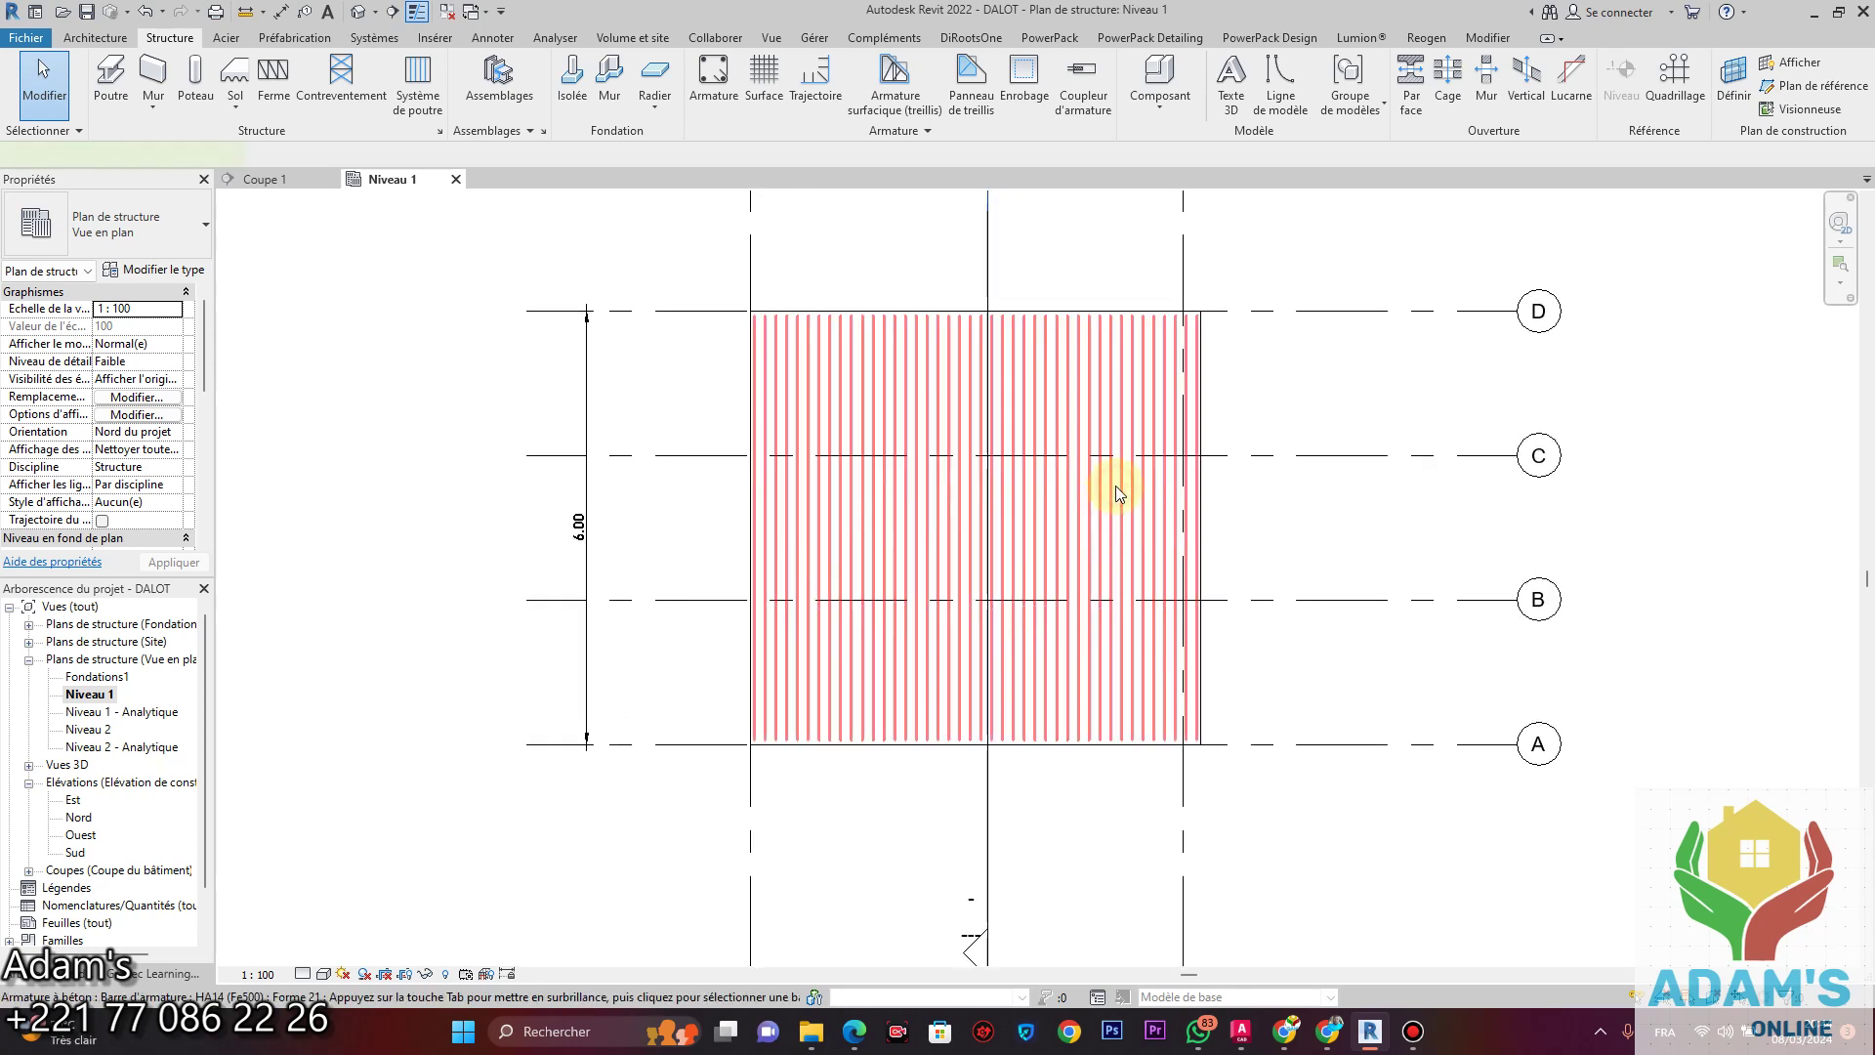
{"action": "left_click", "coordinate": [1115, 485]}
{"action": "scroll", "coordinate": [1116, 485], "scroll_direction": "down", "scroll_amount": 2}
{"action": "left_click", "coordinate": [1266, 505]}
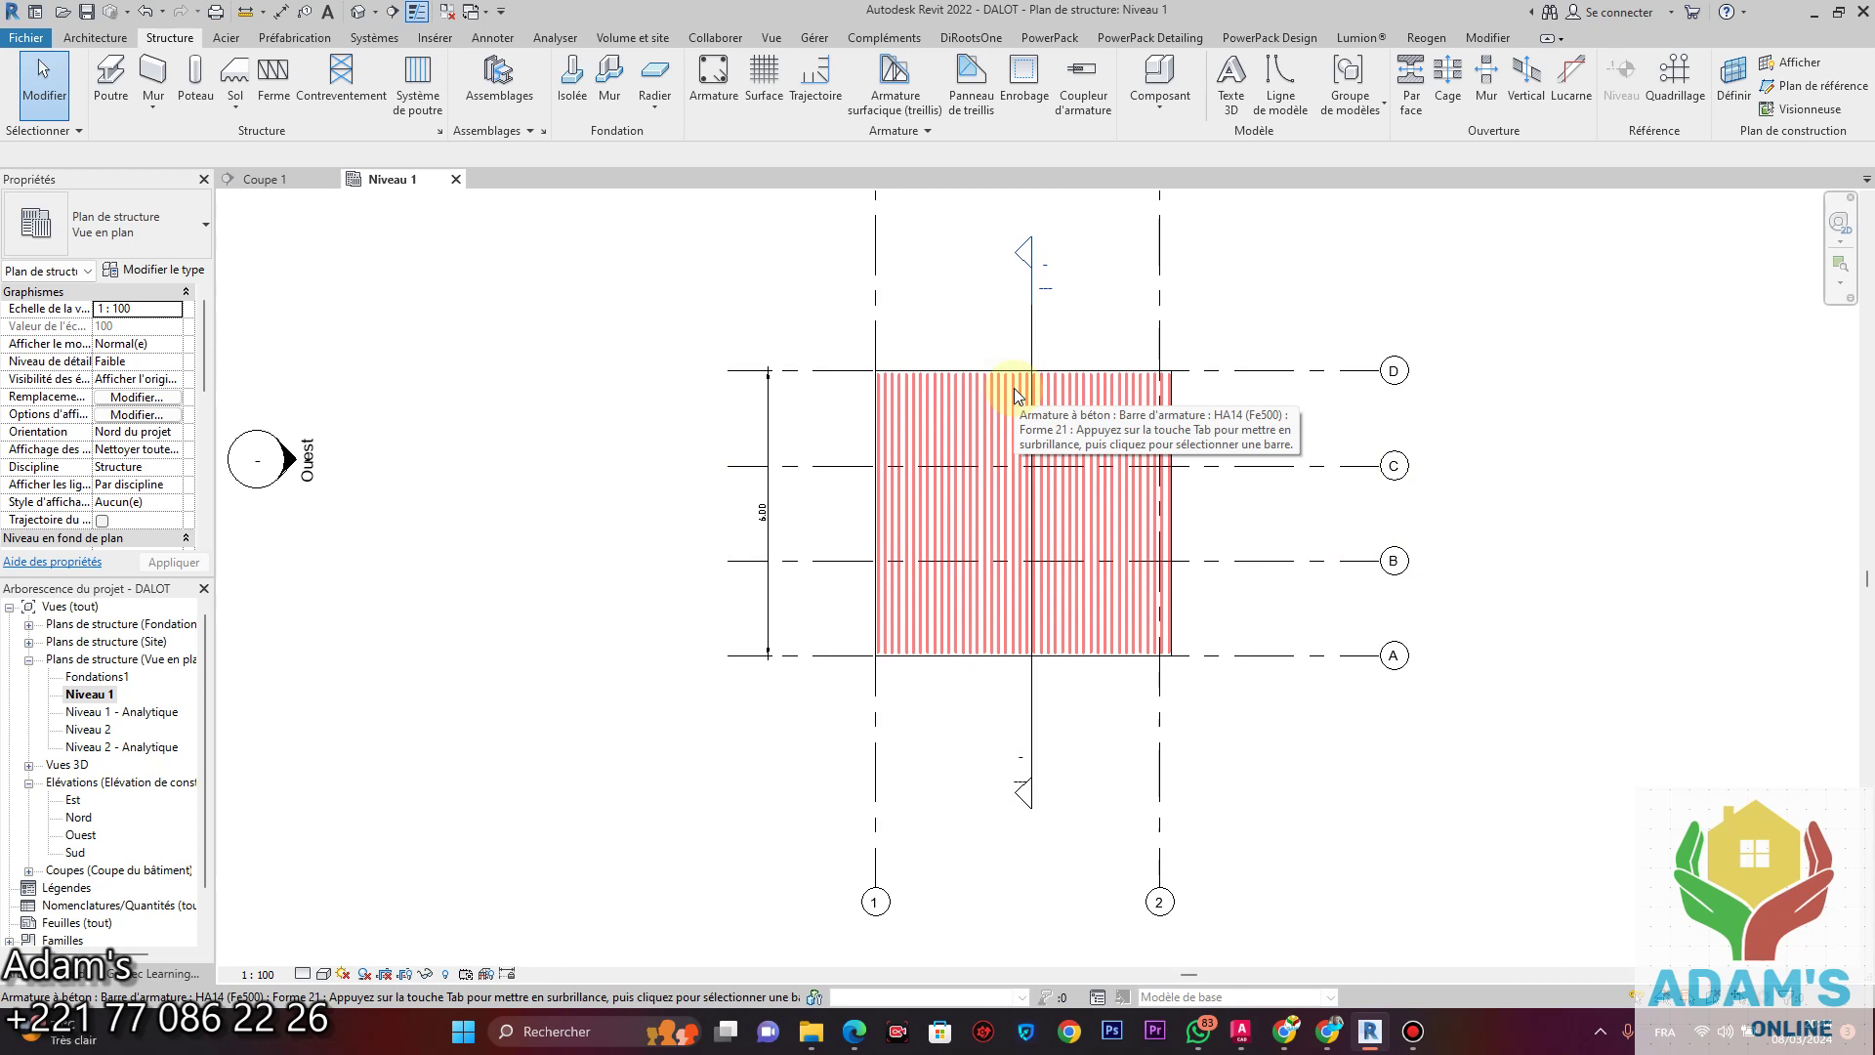
Place an aligned dimension between grids 1 and 2 near grid D in the Niveau 1 plan.
{"action": "left_click", "coordinate": [282, 12]}
{"action": "left_click", "coordinate": [899, 302]}
{"action": "scroll", "coordinate": [1152, 336], "scroll_direction": "up", "scroll_amount": 2}
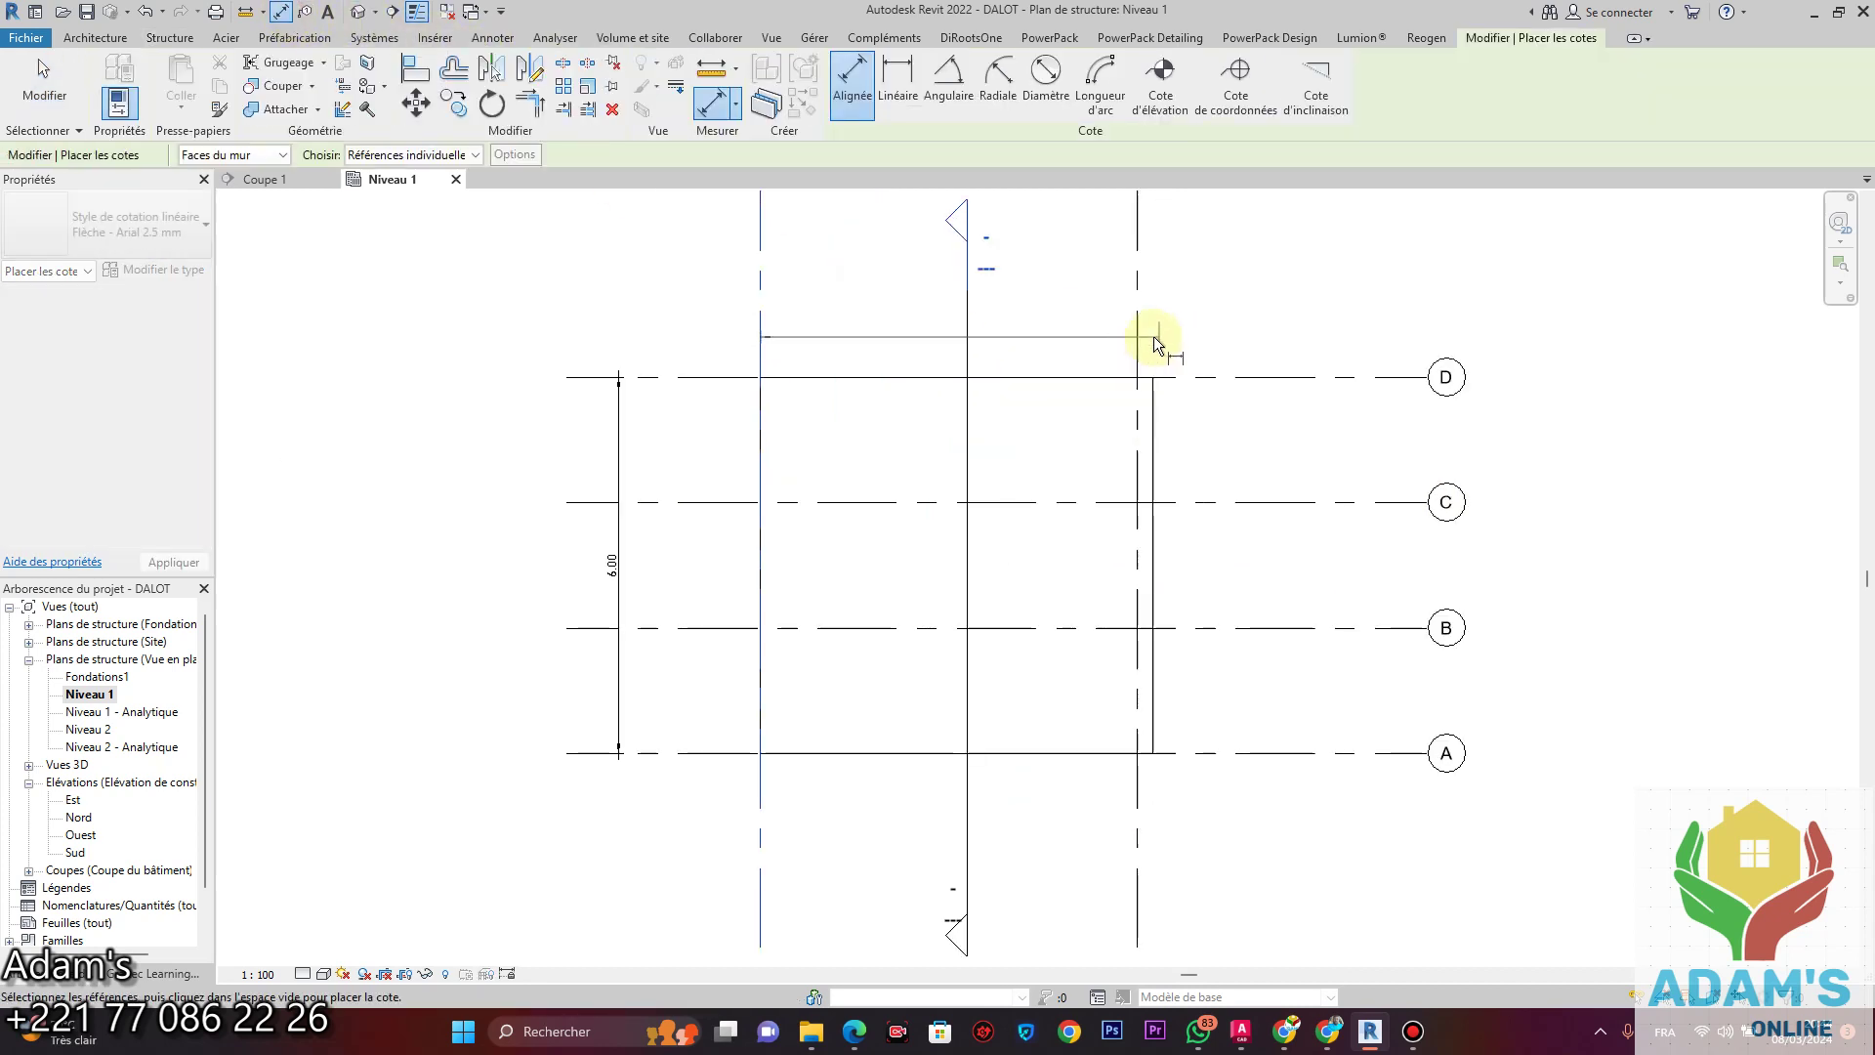
{"action": "left_click", "coordinate": [1078, 334]}
{"action": "scroll", "coordinate": [1035, 371], "scroll_direction": "up", "scroll_amount": 2}
{"action": "left_click", "coordinate": [1041, 379]}
{"action": "scroll", "coordinate": [1041, 379], "scroll_direction": "down", "scroll_amount": 2}
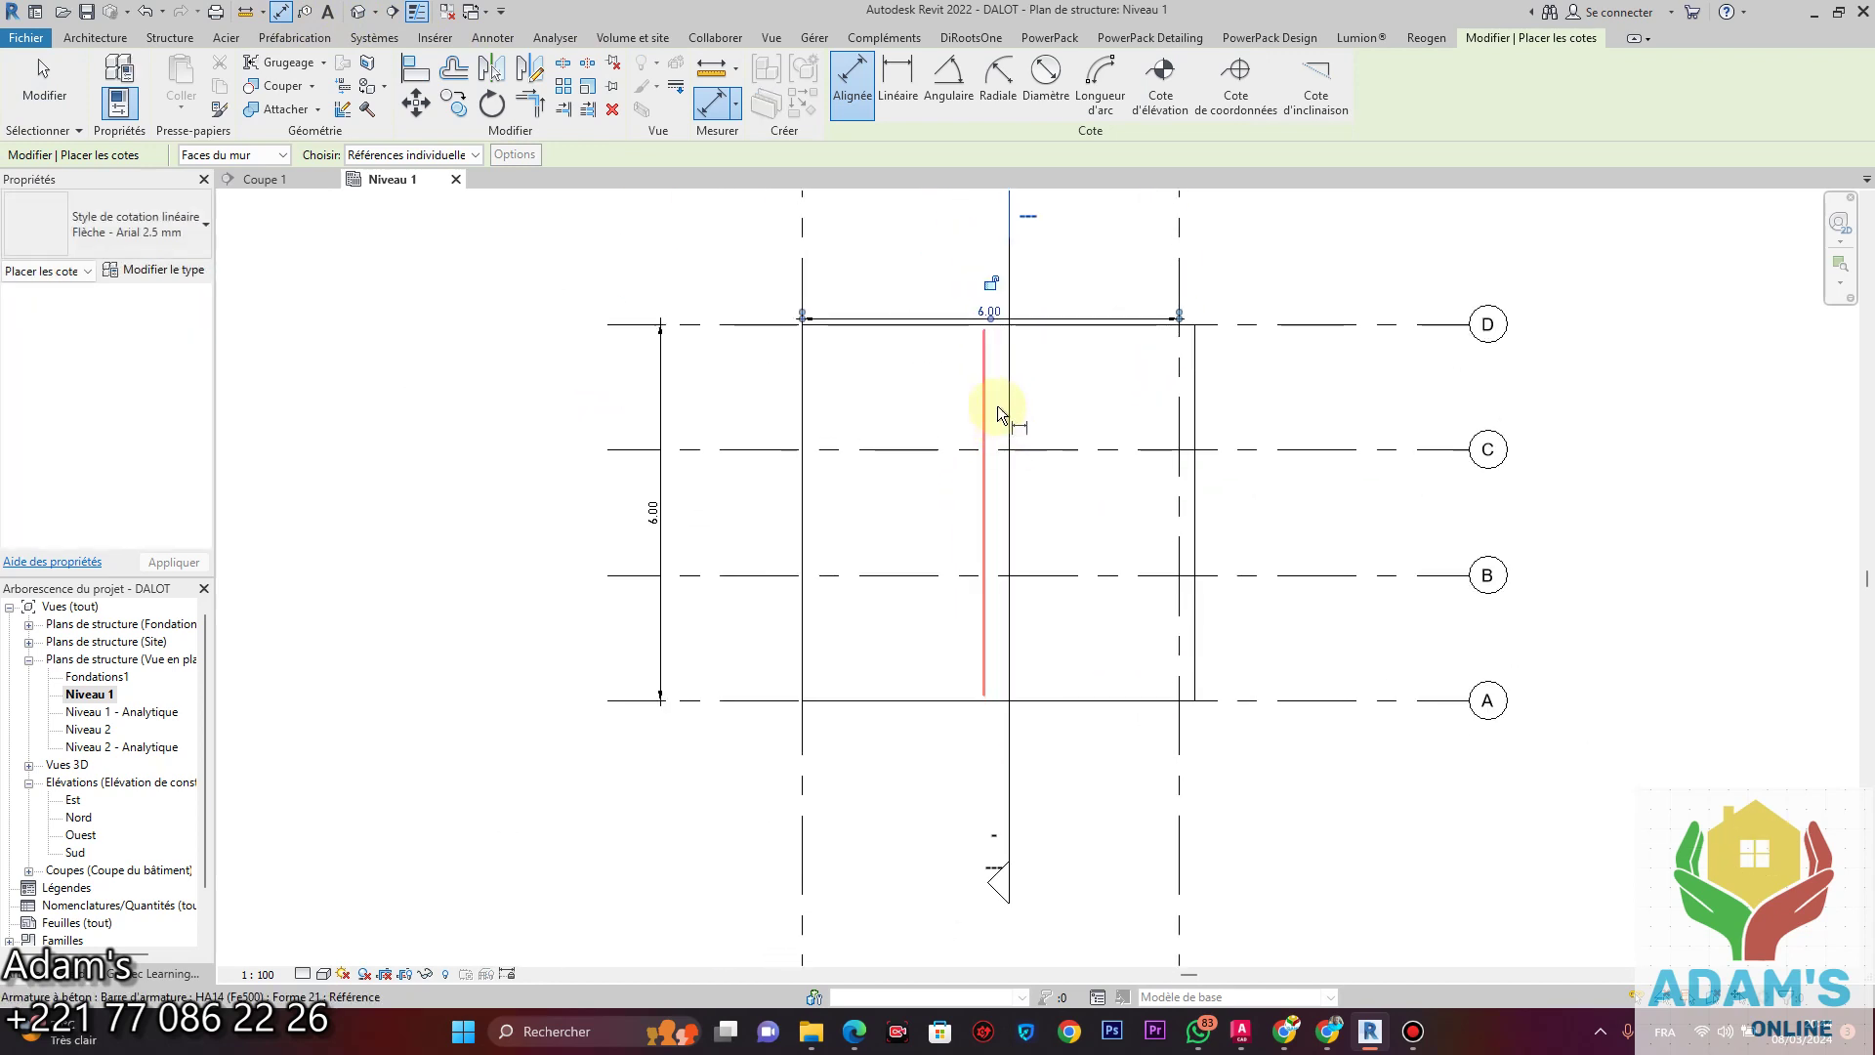
{"action": "key", "text": "Escape"}
Move the dimension between grids 1 and 2 farther outward from the culvert's edge at grid D.
{"action": "scroll", "coordinate": [1063, 321], "scroll_direction": "up", "scroll_amount": 2}
{"action": "left_click", "coordinate": [1075, 318]}
{"action": "left_click_drag", "start_coordinate": [1075, 318], "coordinate": [1078, 291]}
{"action": "key", "text": "Escape"}
{"action": "scroll", "coordinate": [1120, 405], "scroll_direction": "down", "scroll_amount": 2}
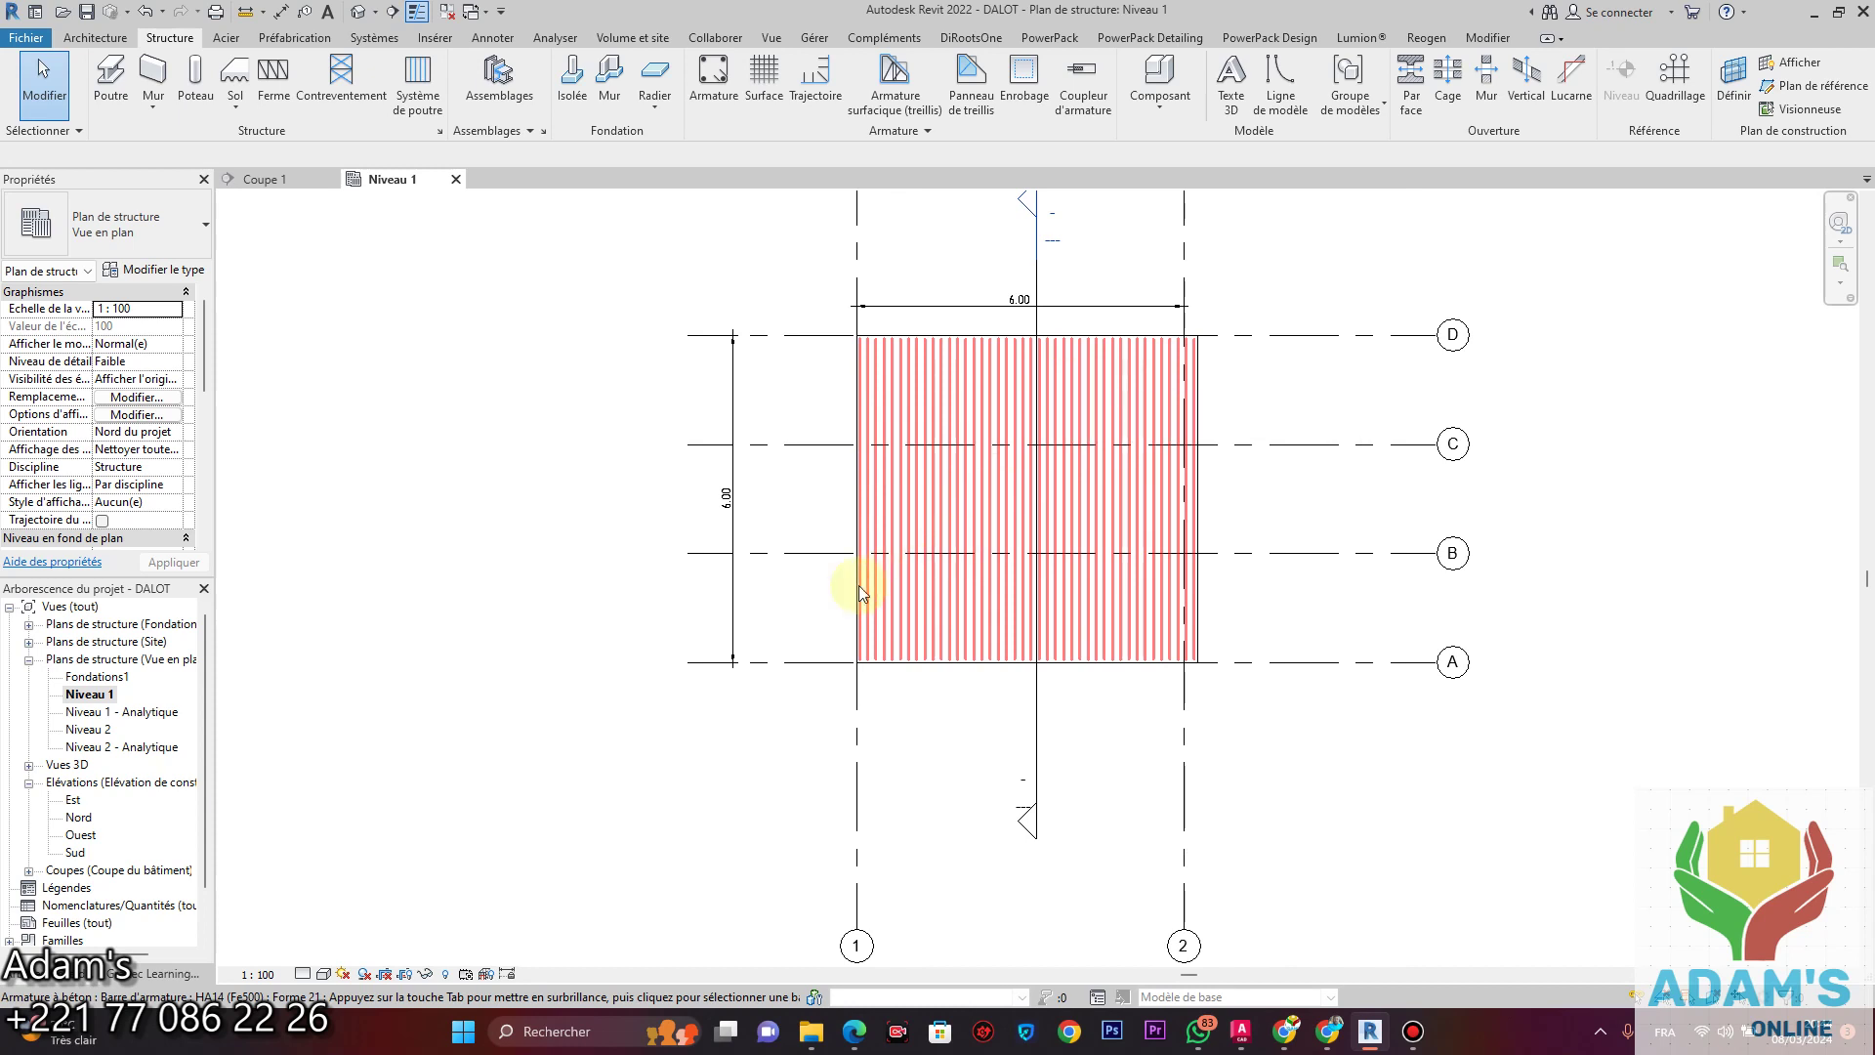
In section Coupe 1, place straight HA14 distribution bar sets along the upper and lower bars of the top slab.
{"action": "left_click", "coordinate": [297, 178]}
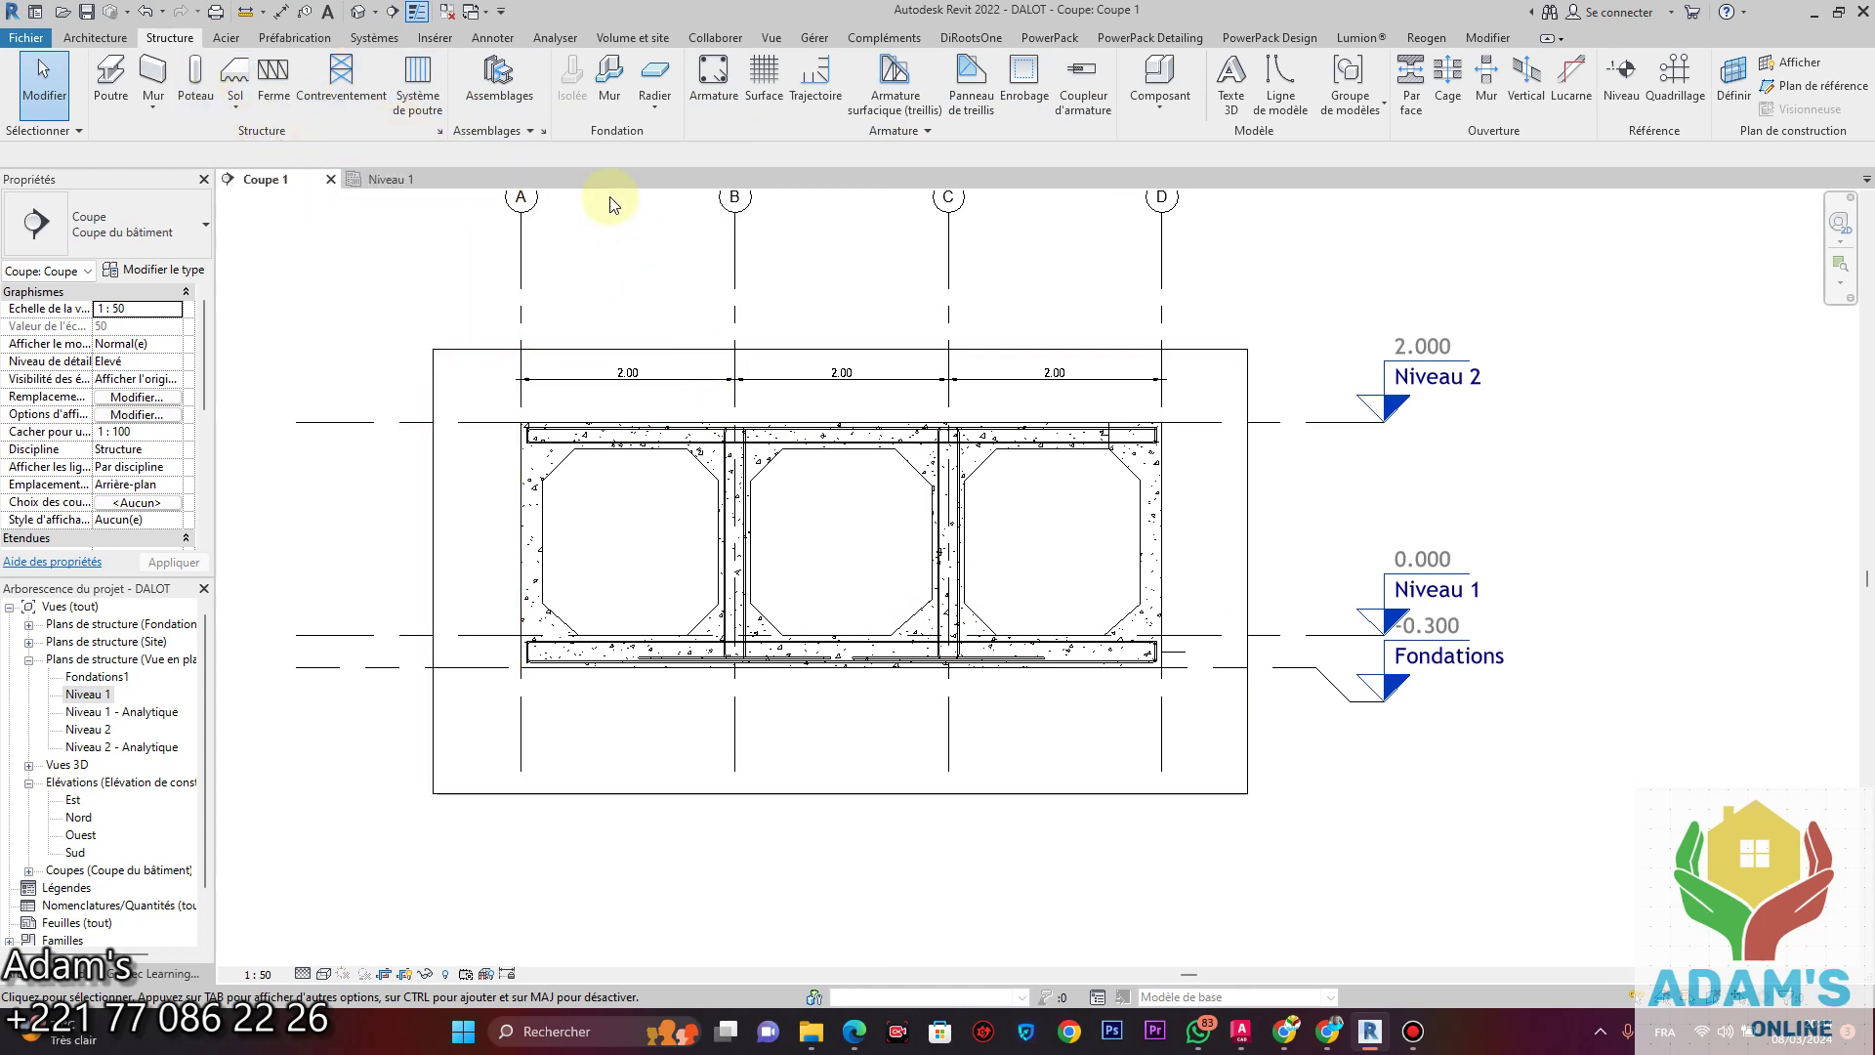
{"action": "left_click", "coordinate": [724, 83]}
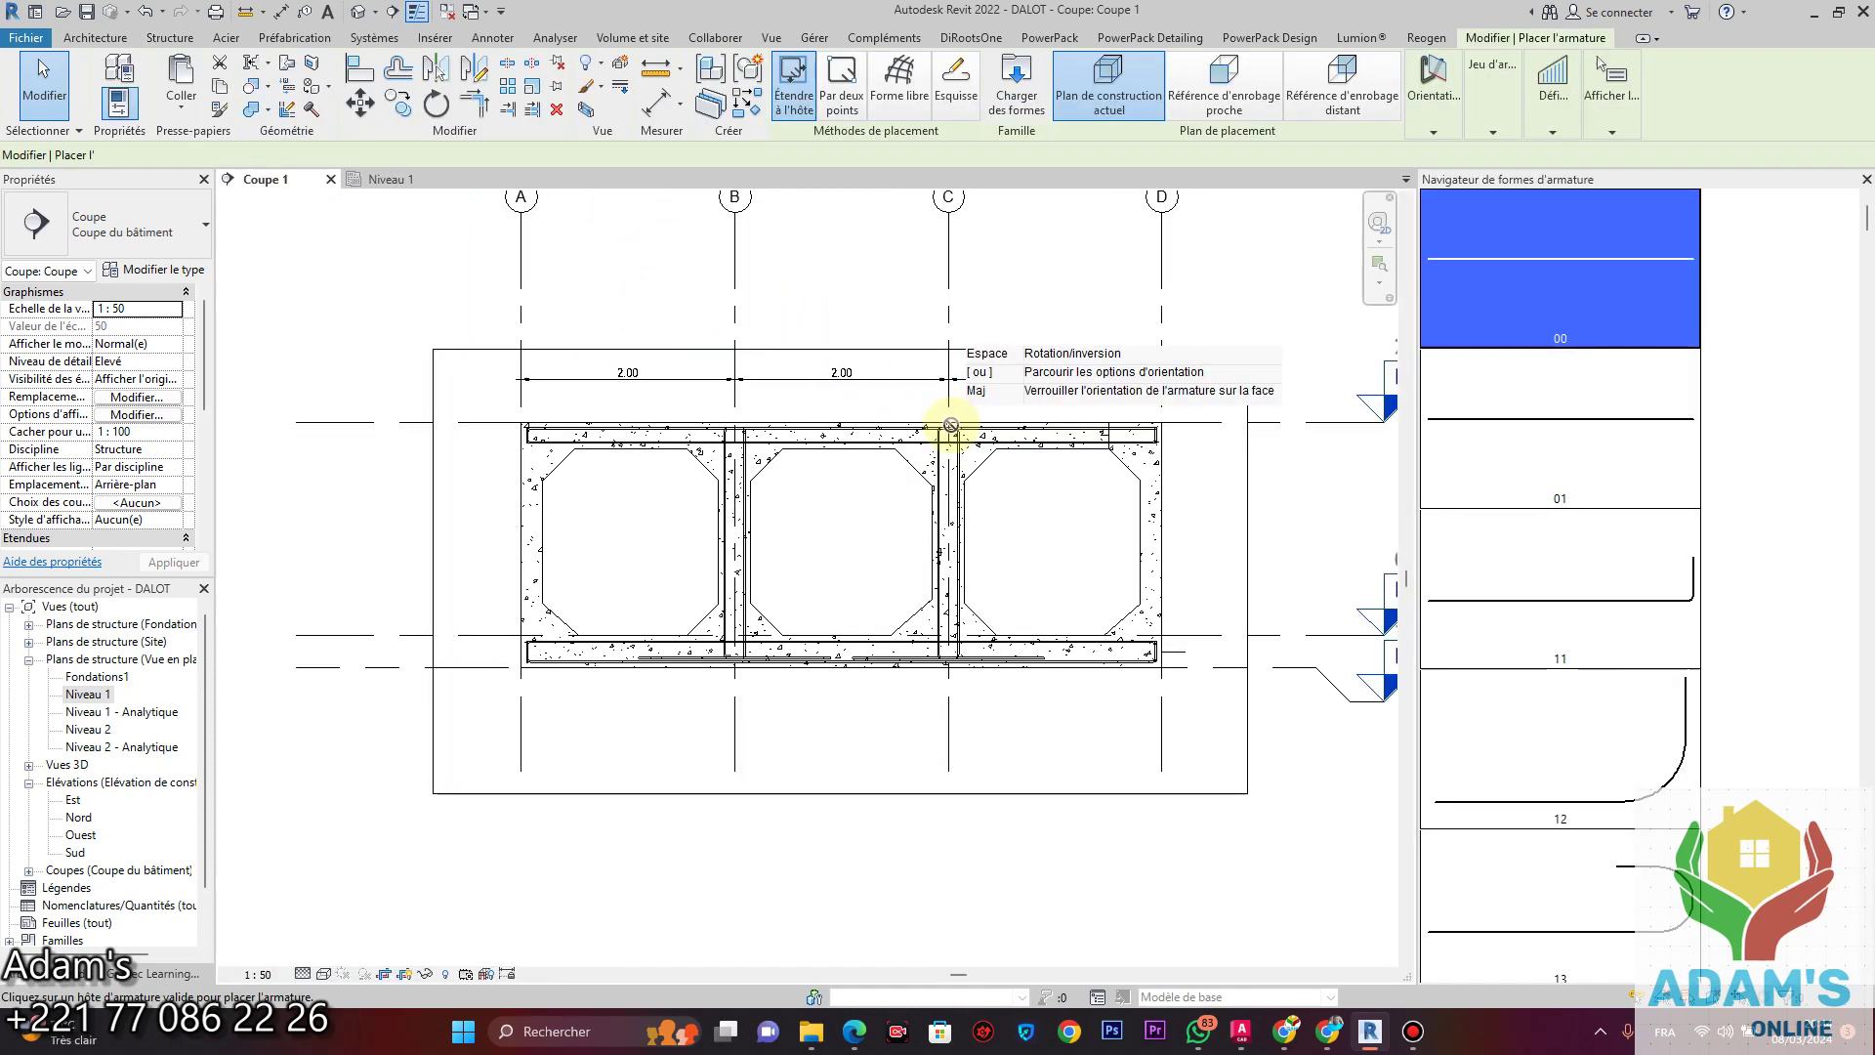
{"action": "scroll", "coordinate": [929, 411], "scroll_direction": "up", "scroll_amount": 4}
{"action": "scroll", "coordinate": [736, 425], "scroll_direction": "up", "scroll_amount": 5}
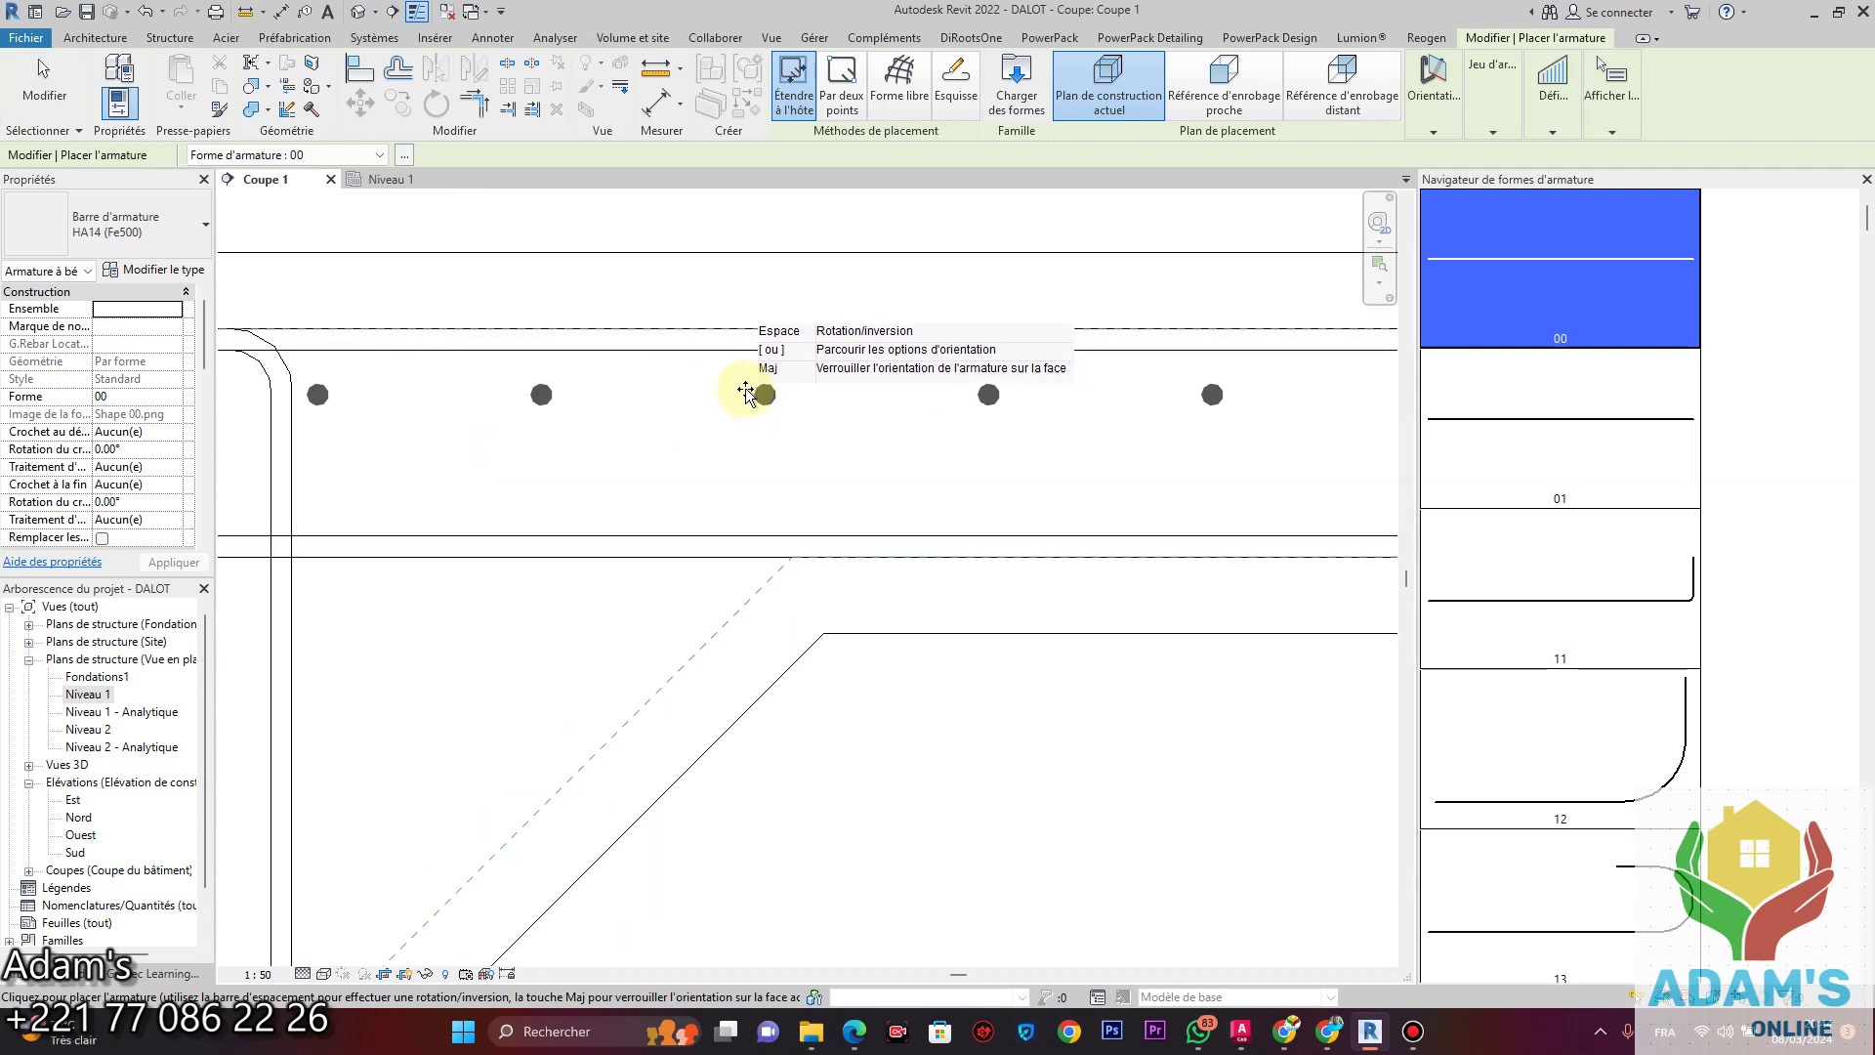
{"action": "left_click", "coordinate": [760, 360]}
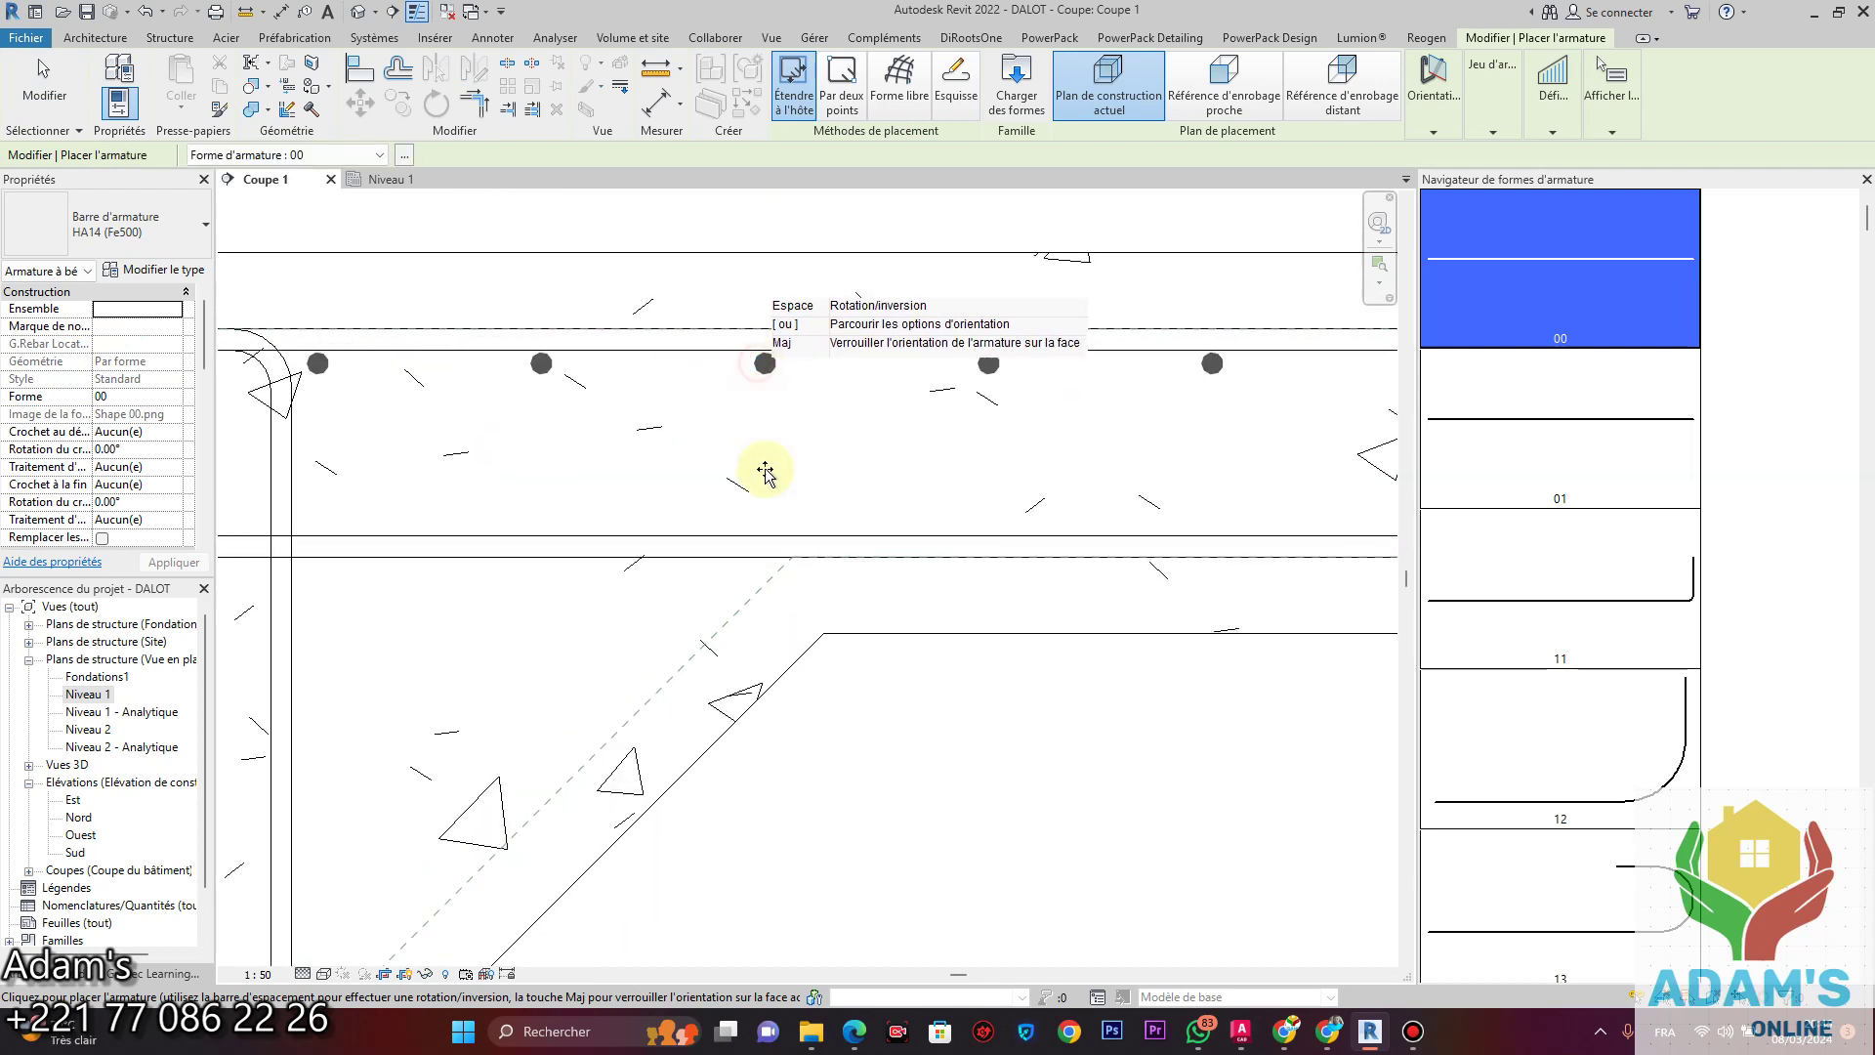
{"action": "left_click", "coordinate": [765, 525]}
{"action": "key", "text": "Escape"}
{"action": "scroll", "coordinate": [905, 419], "scroll_direction": "down", "scroll_amount": 5}
{"action": "middle_click_drag", "start_coordinate": [737, 431], "coordinate": [803, 411]}
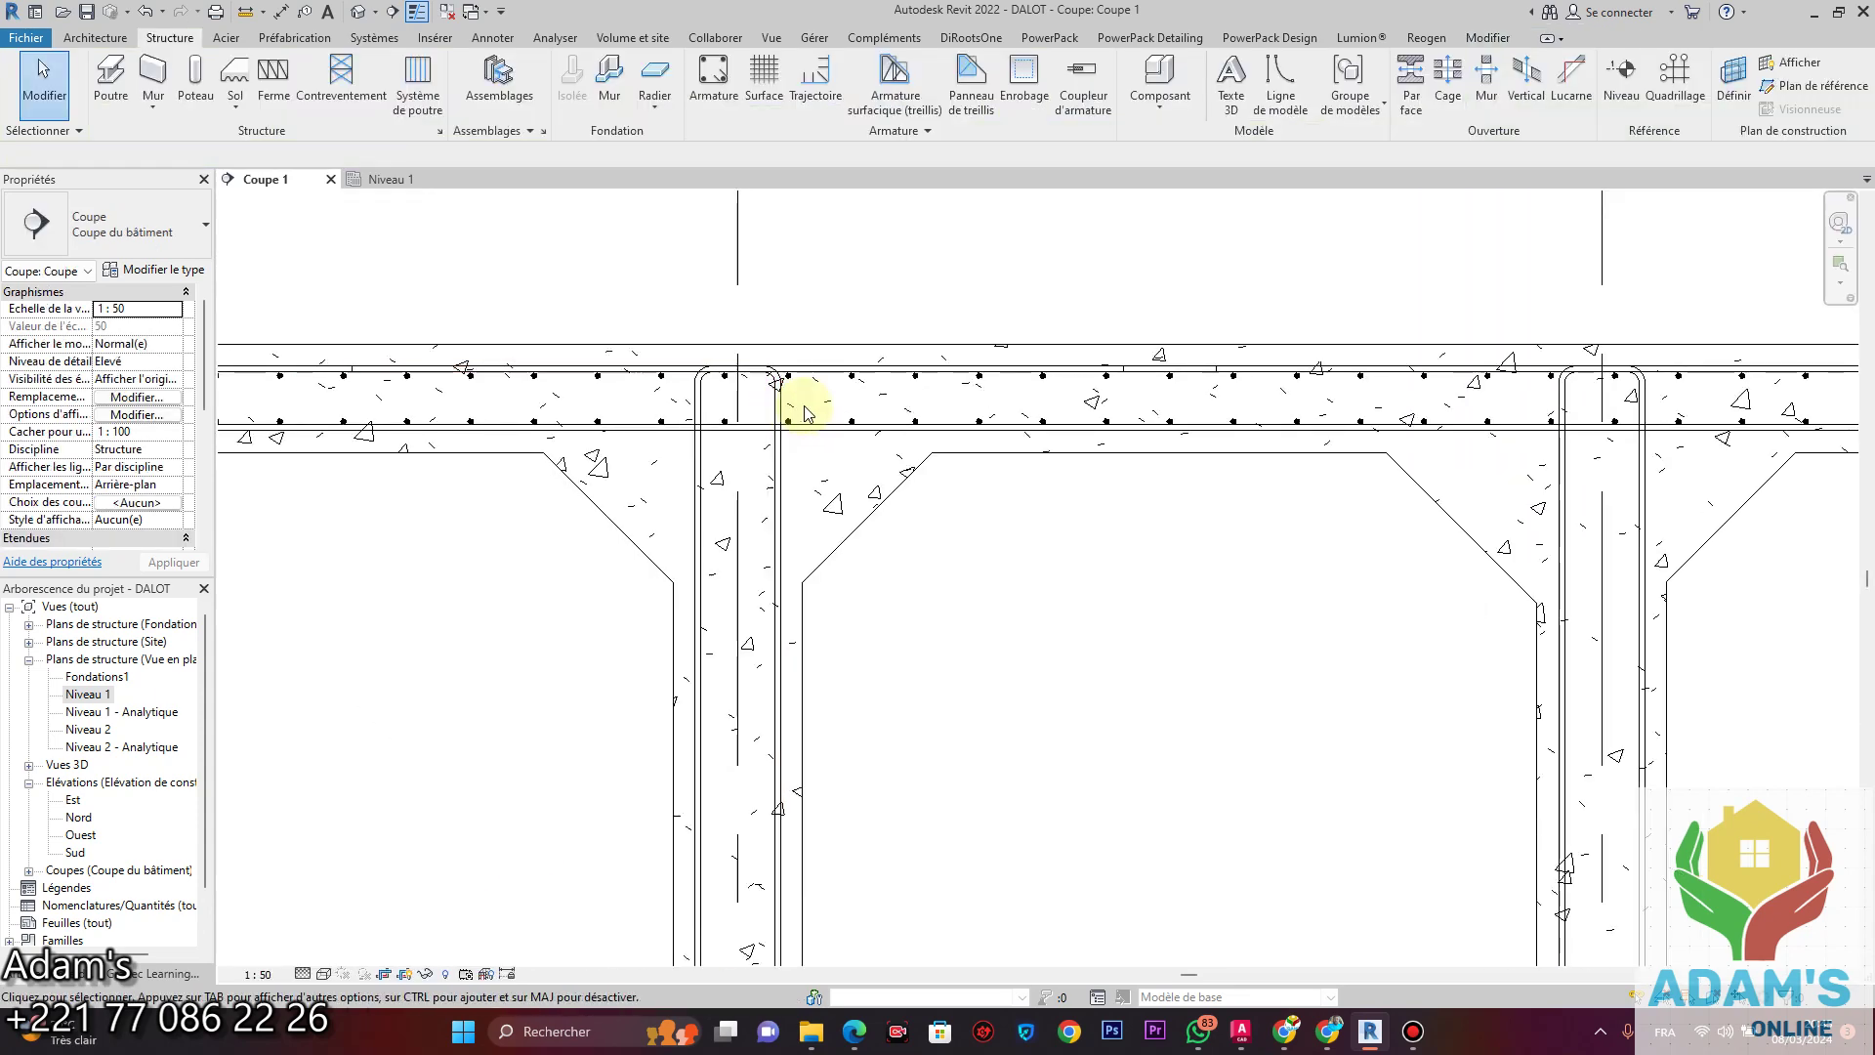
{"action": "scroll", "coordinate": [806, 409], "scroll_direction": "down", "scroll_amount": 2}
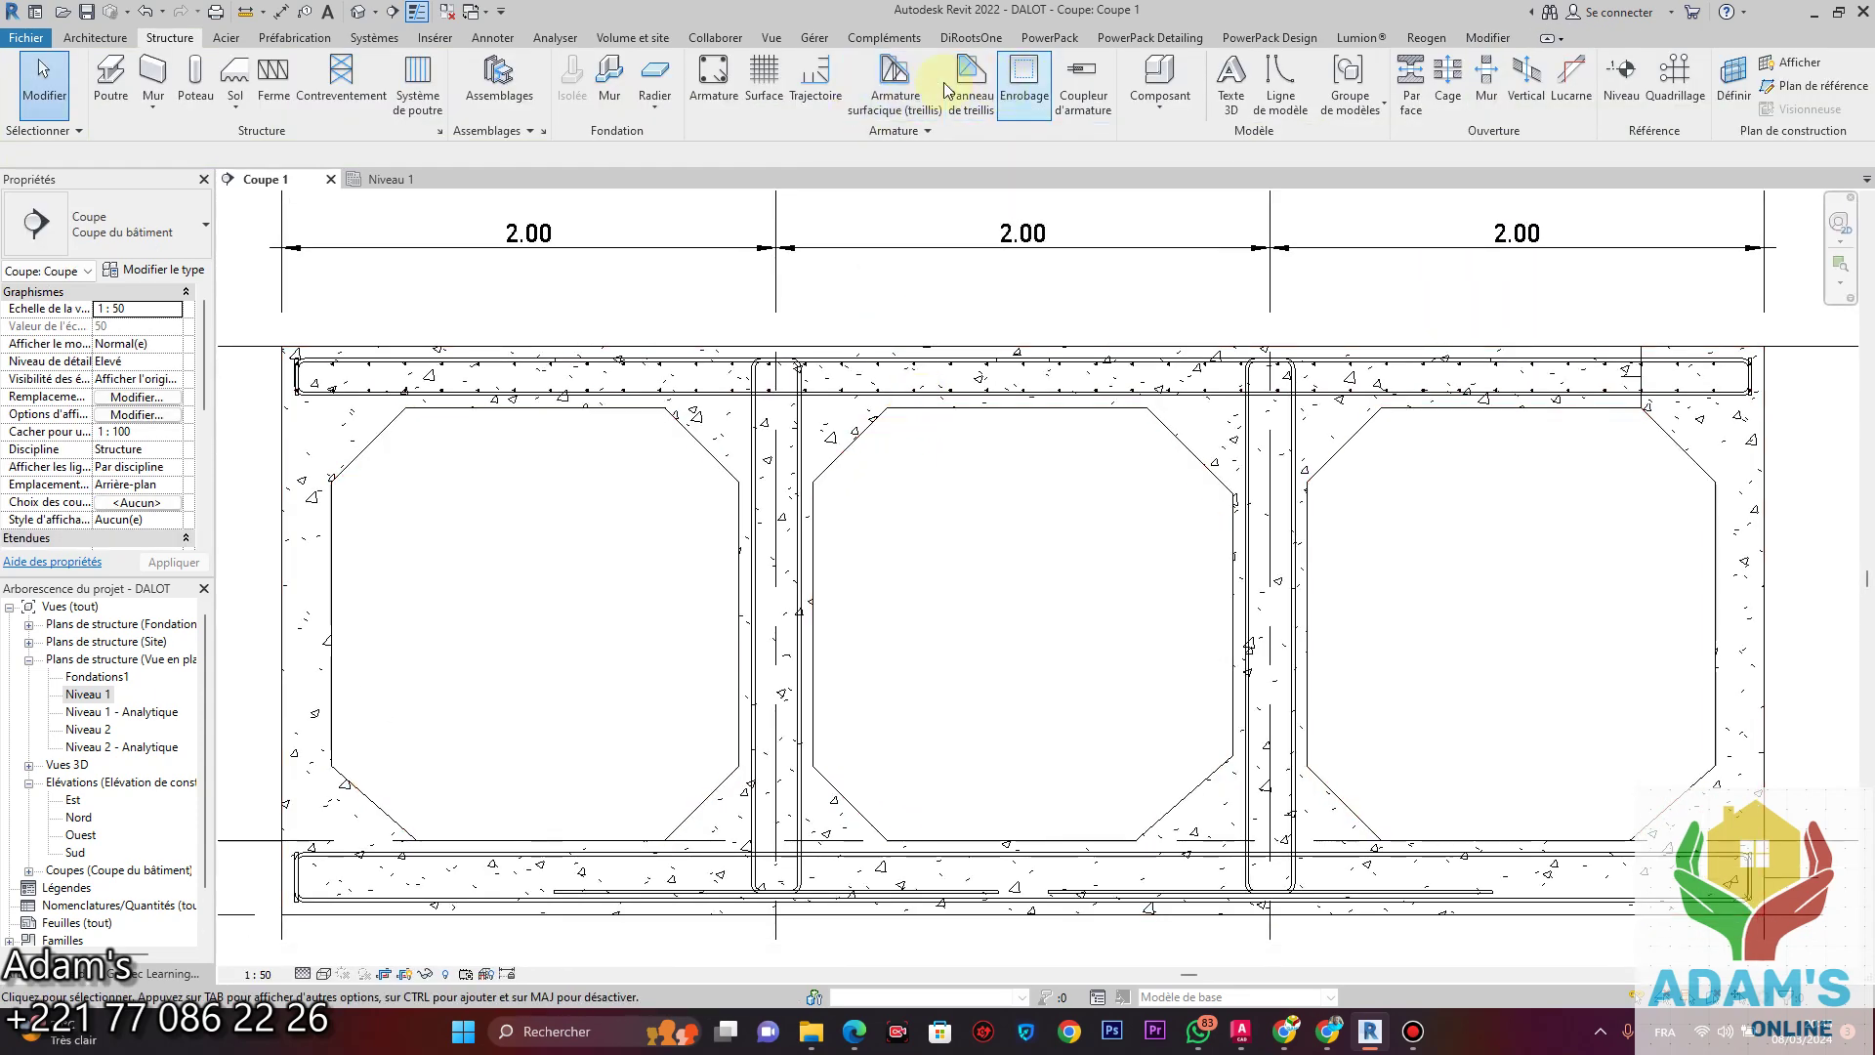
Place straight HA14 distribution bar sets along the lower and upper bars of the bottom slab.
{"action": "left_click", "coordinate": [713, 83]}
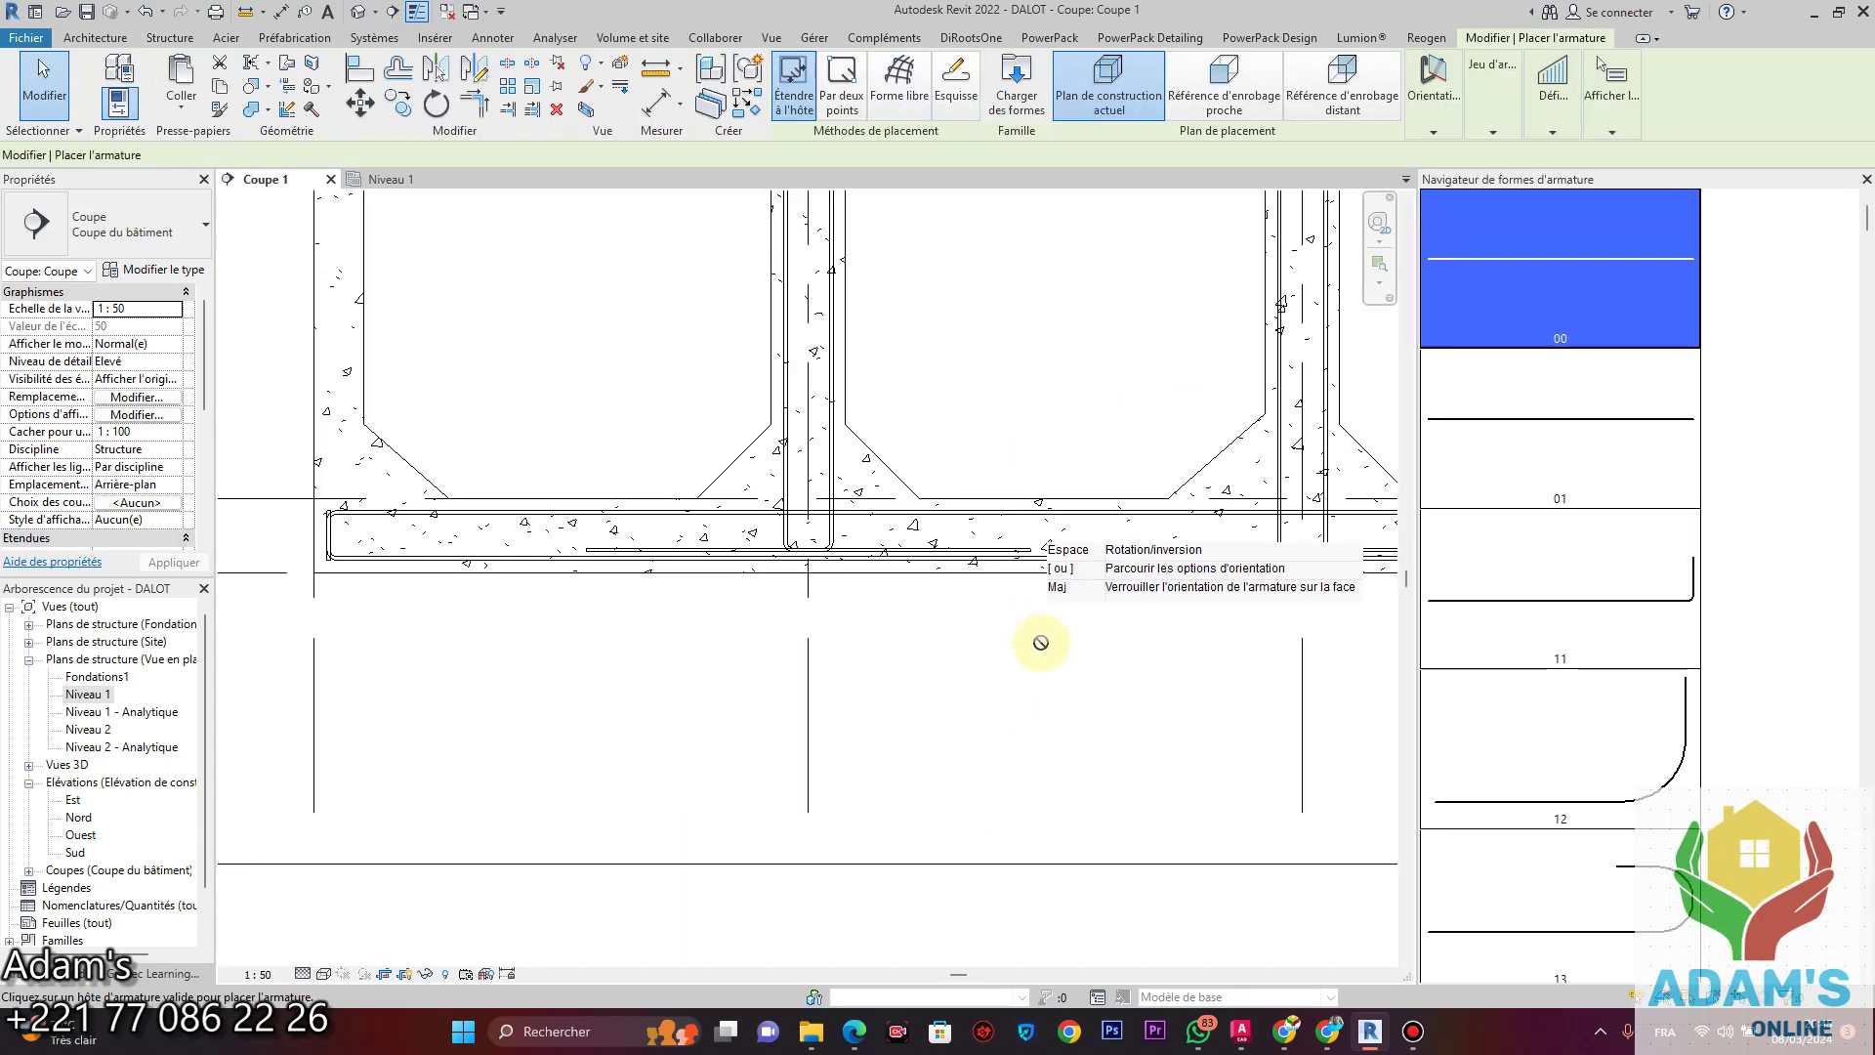
{"action": "scroll", "coordinate": [978, 547], "scroll_direction": "up", "scroll_amount": 4}
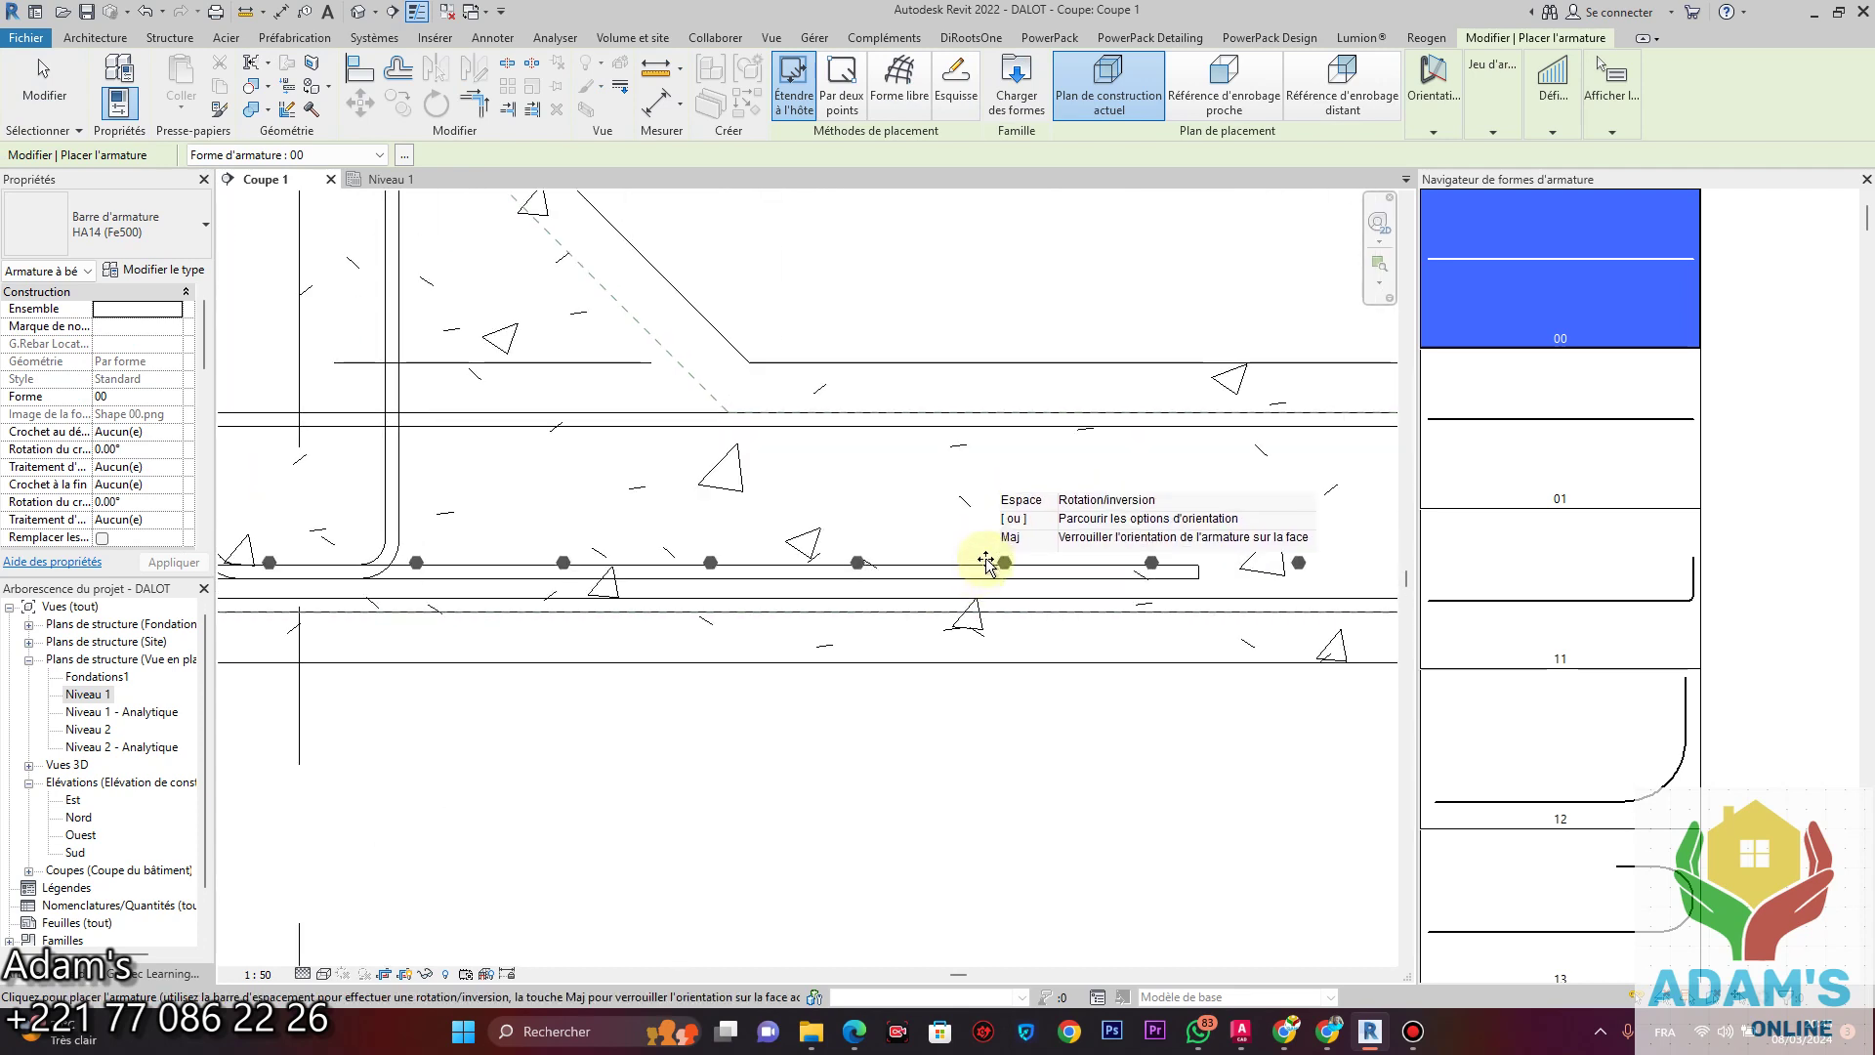
{"action": "scroll", "coordinate": [986, 576], "scroll_direction": "down", "scroll_amount": 2}
{"action": "scroll", "coordinate": [1005, 577], "scroll_direction": "up", "scroll_amount": 2}
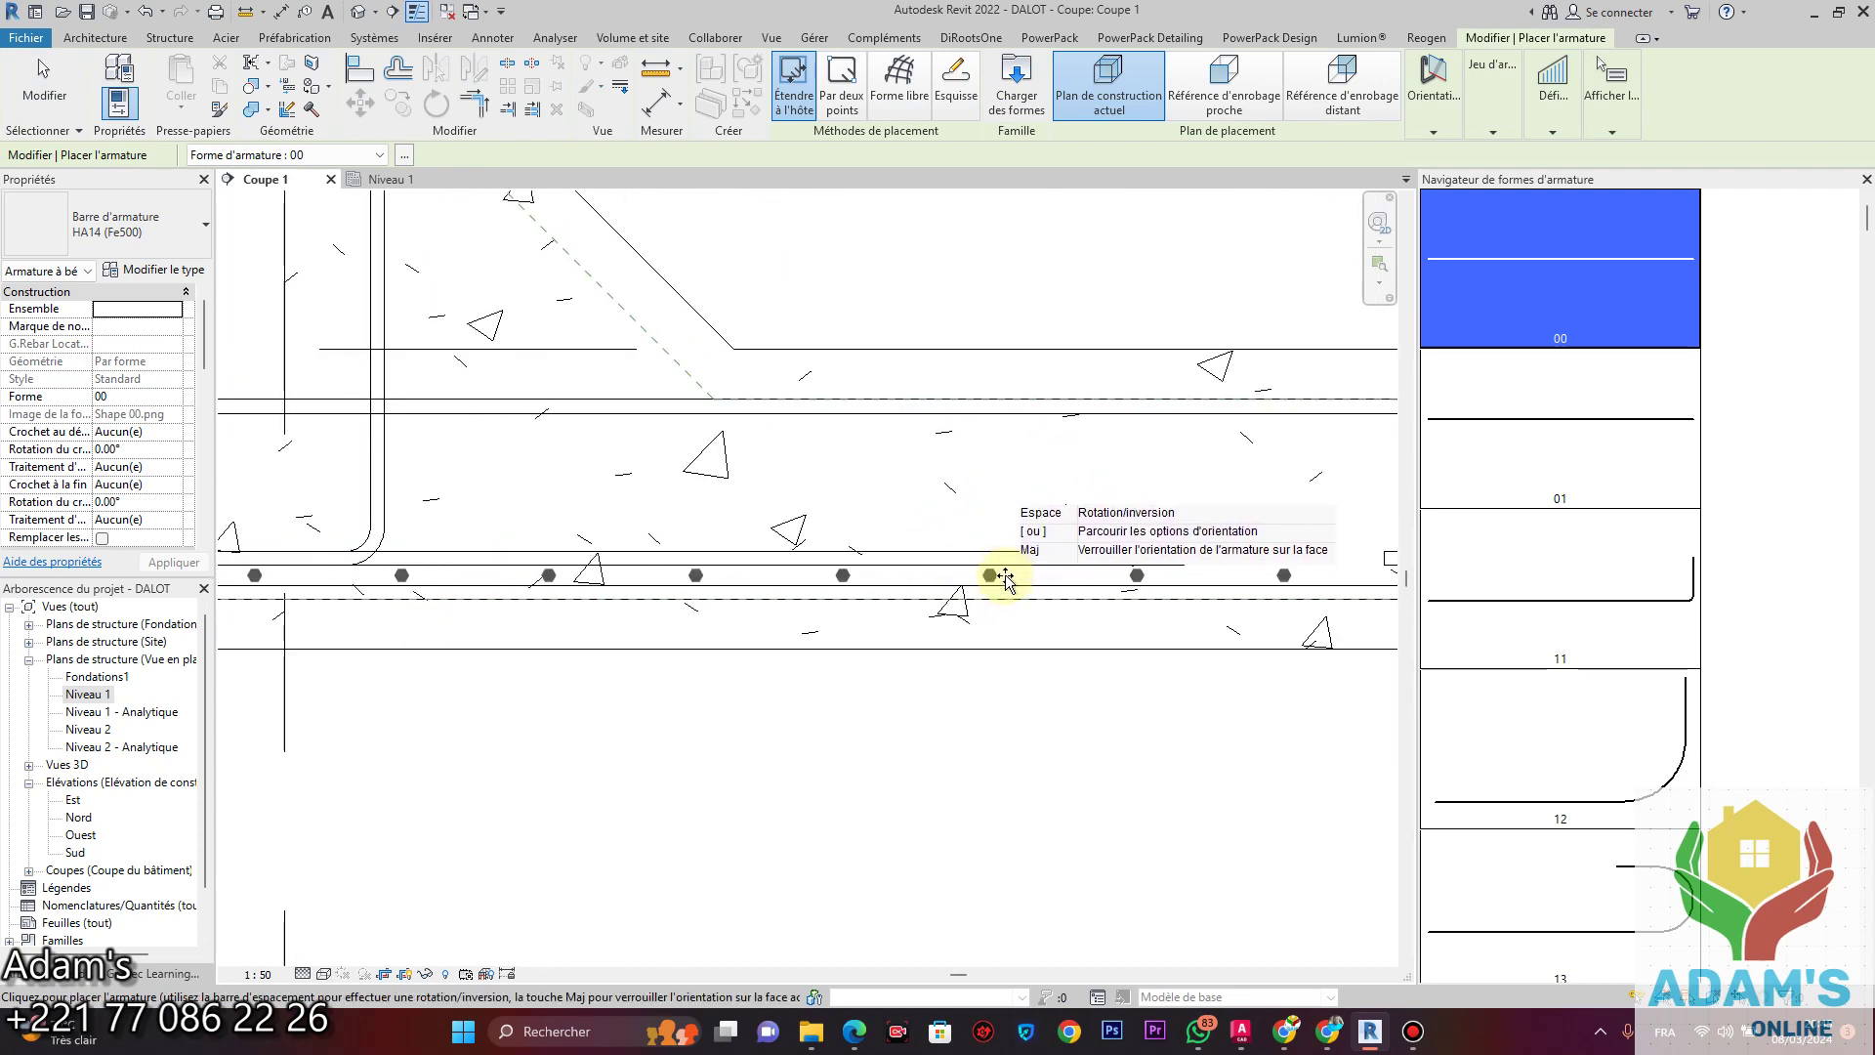
{"action": "left_click", "coordinate": [1013, 429]}
{"action": "key", "text": "Escape"}
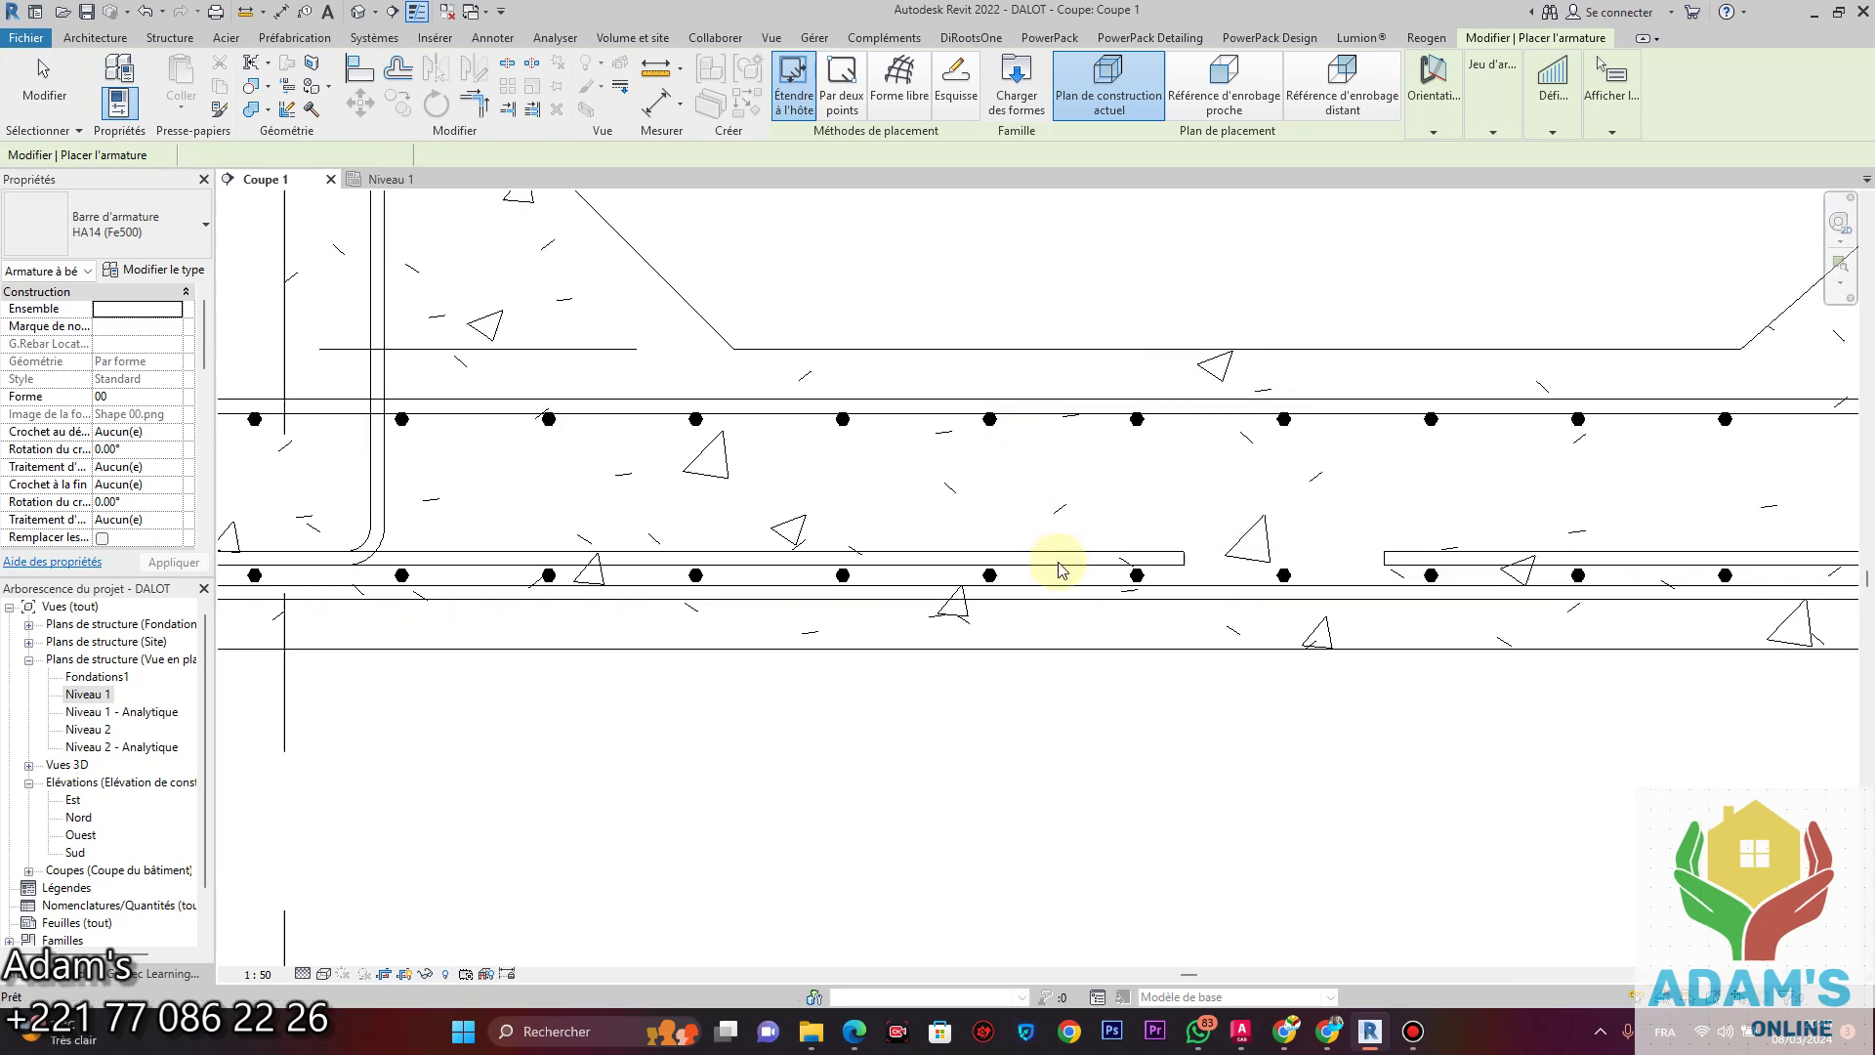
Examine the distribution bars in both slabs and the wall bar laps across the culvert section.
{"action": "scroll", "coordinate": [1058, 566], "scroll_direction": "down", "scroll_amount": 5}
{"action": "middle_click_drag", "start_coordinate": [1271, 669], "coordinate": [1229, 742]}
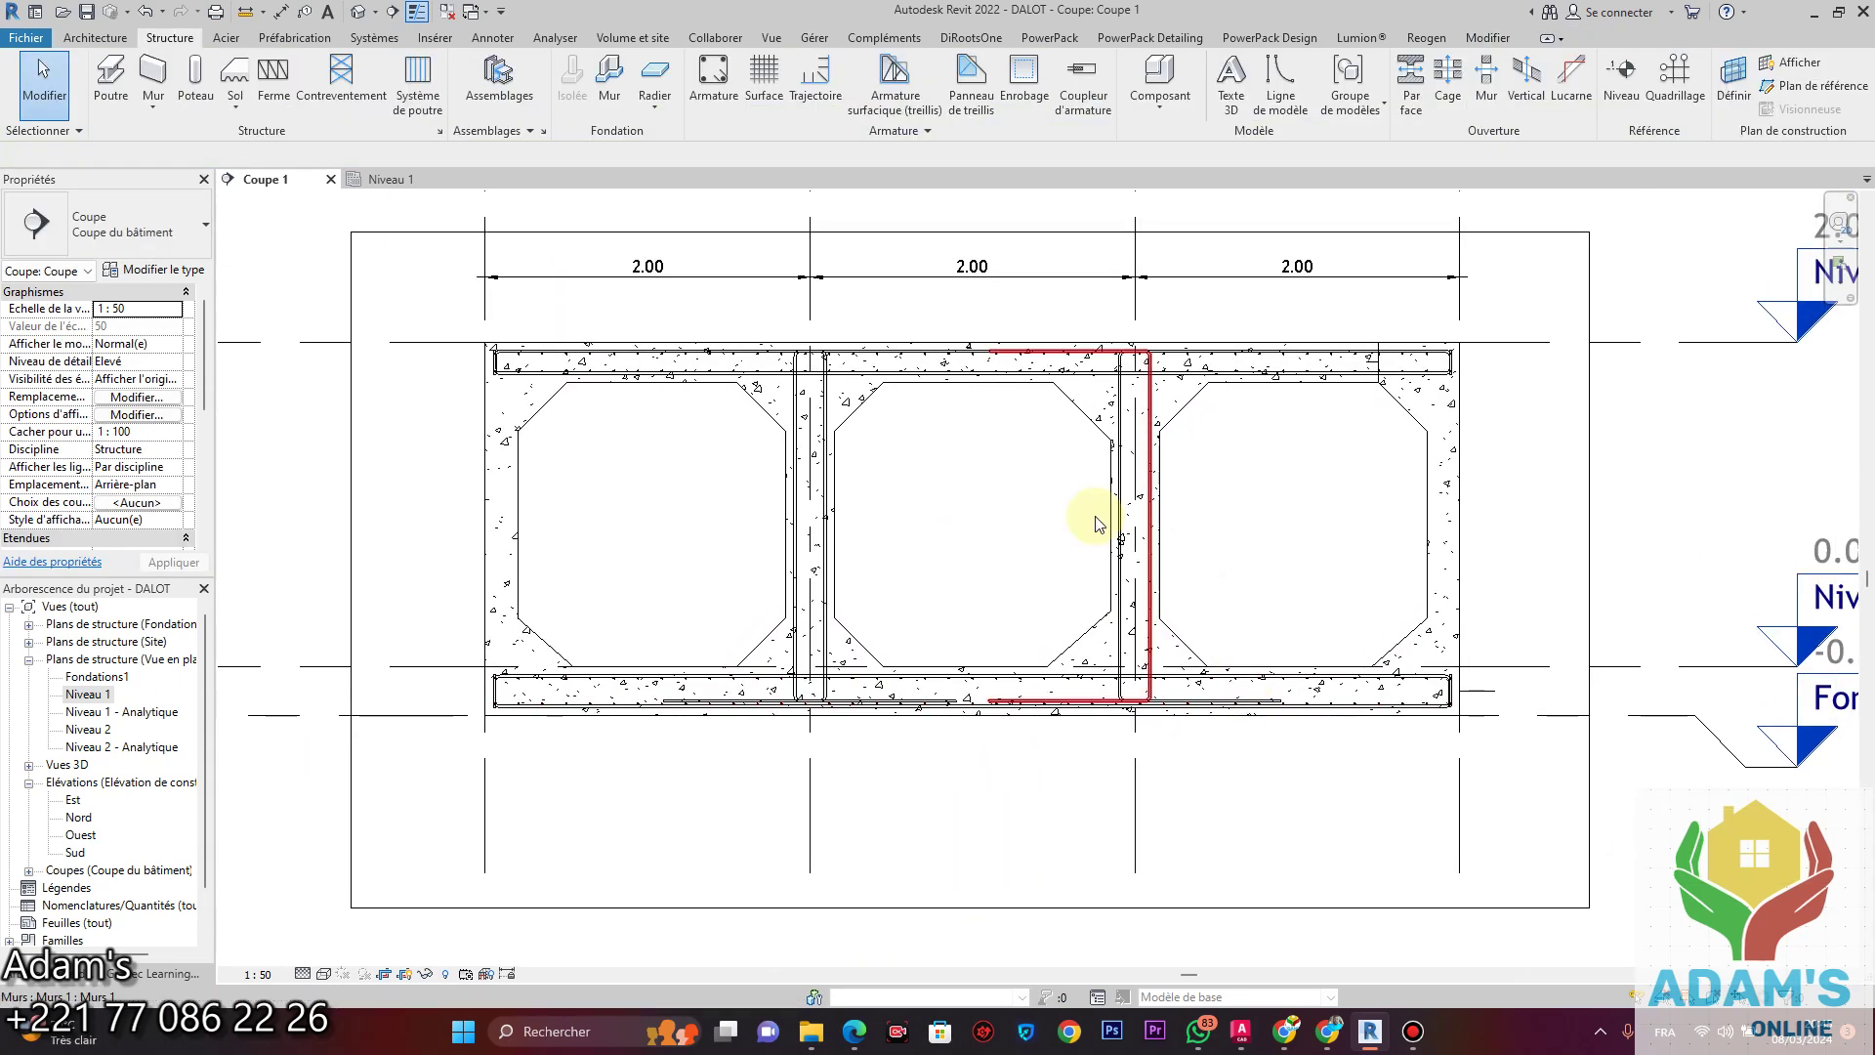
{"action": "scroll", "coordinate": [524, 349], "scroll_direction": "up", "scroll_amount": 4}
{"action": "scroll", "coordinate": [527, 444], "scroll_direction": "down", "scroll_amount": 2}
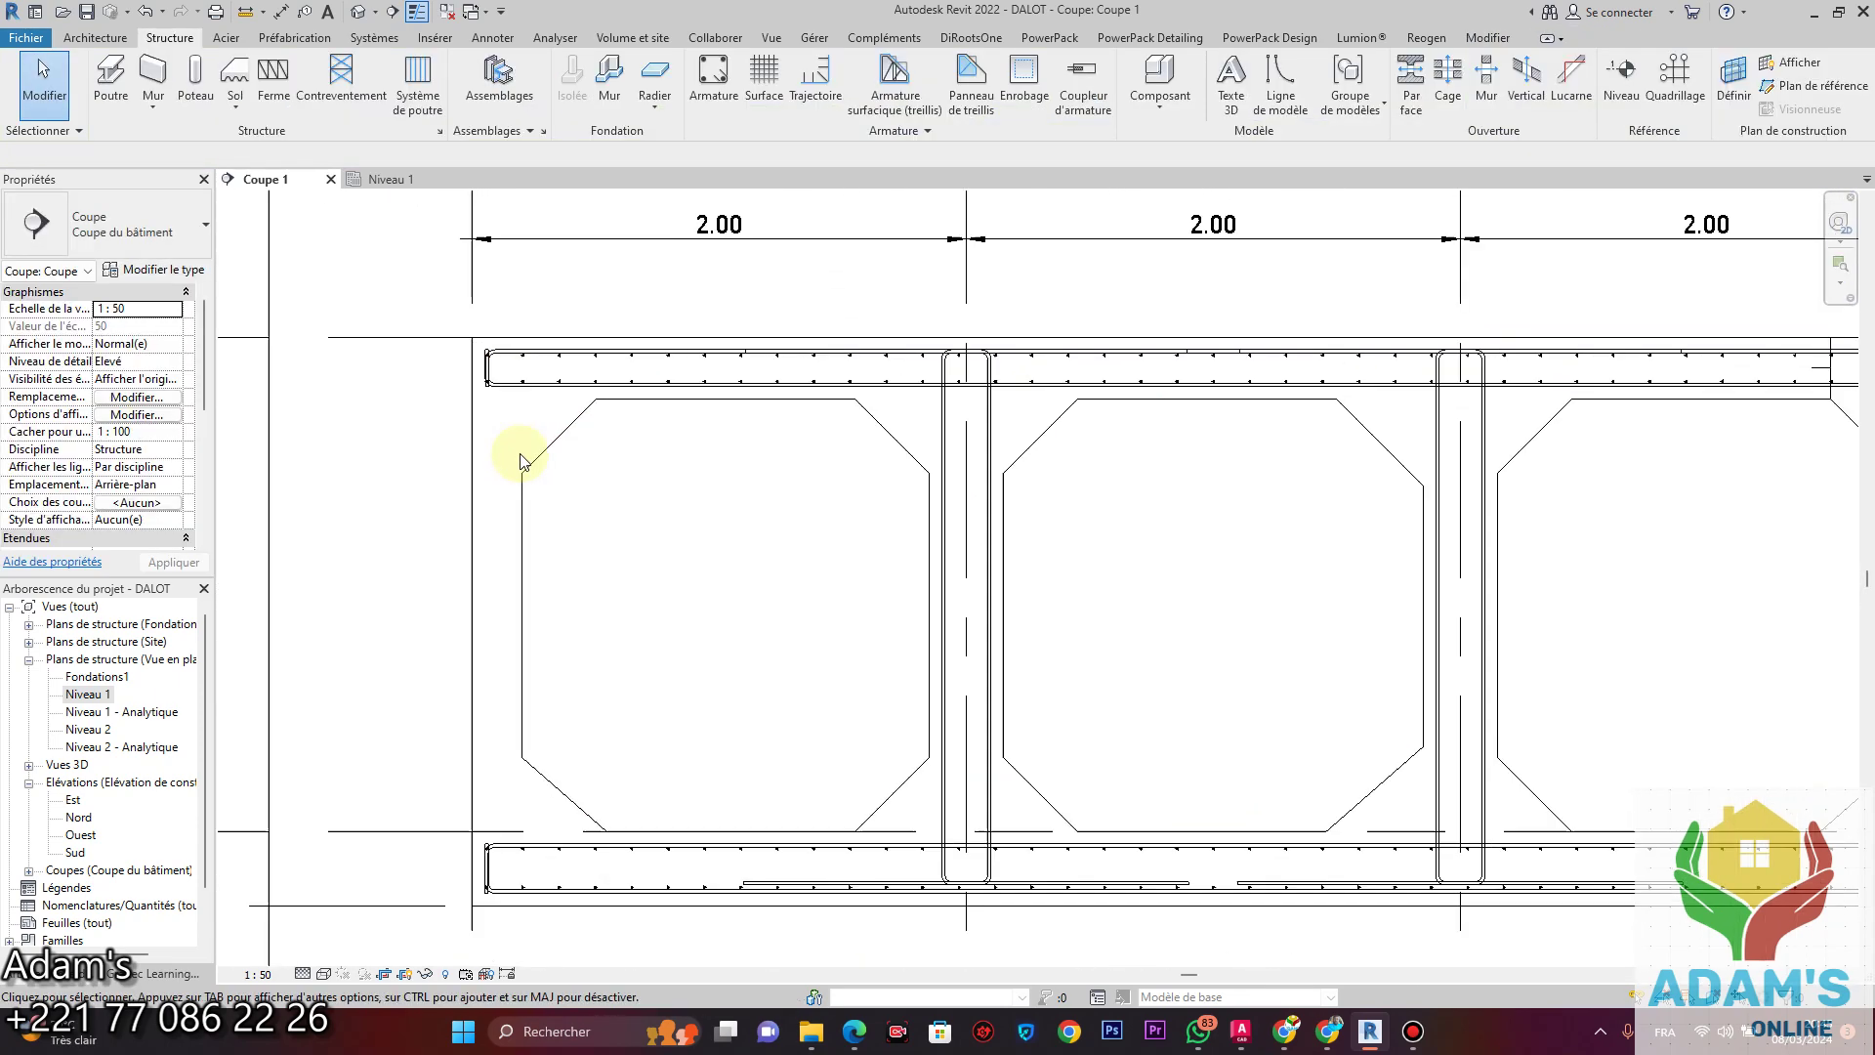
{"action": "middle_click_drag", "start_coordinate": [956, 710], "coordinate": [958, 636]}
{"action": "scroll", "coordinate": [836, 746], "scroll_direction": "up", "scroll_amount": 4}
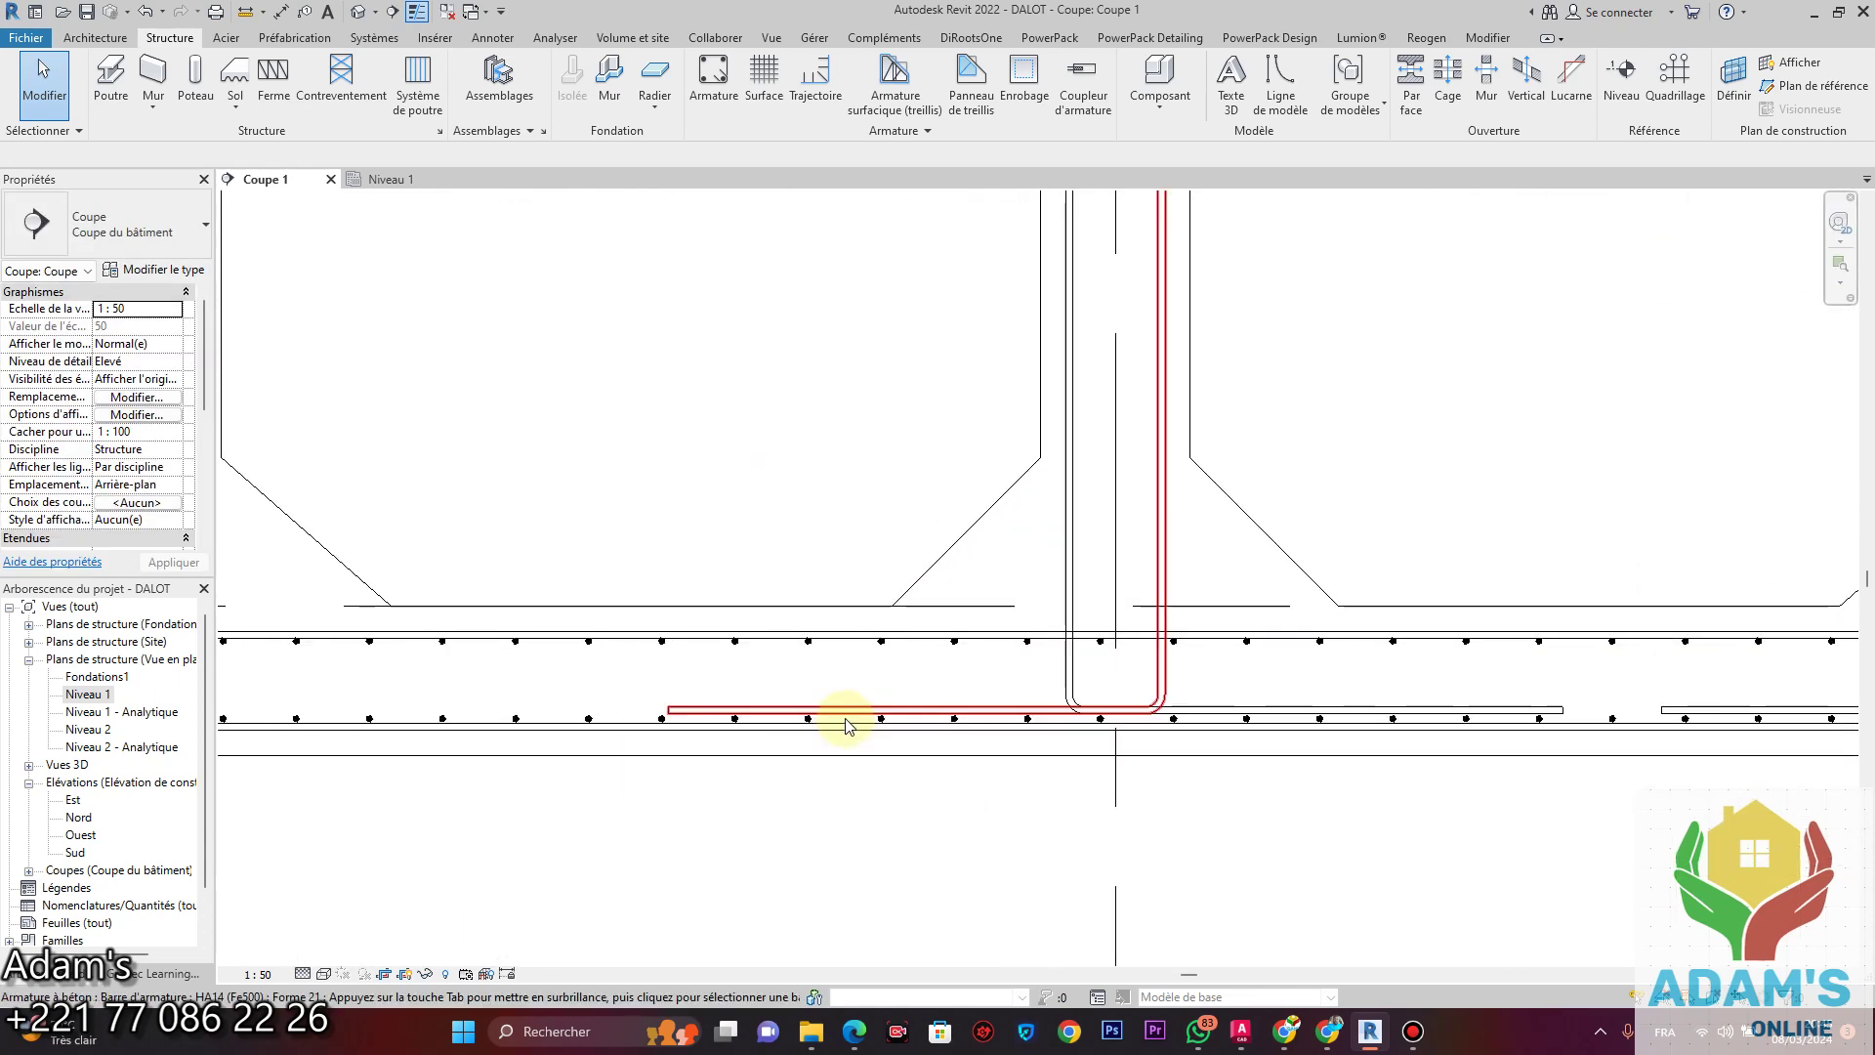
{"action": "scroll", "coordinate": [846, 722], "scroll_direction": "down", "scroll_amount": 2}
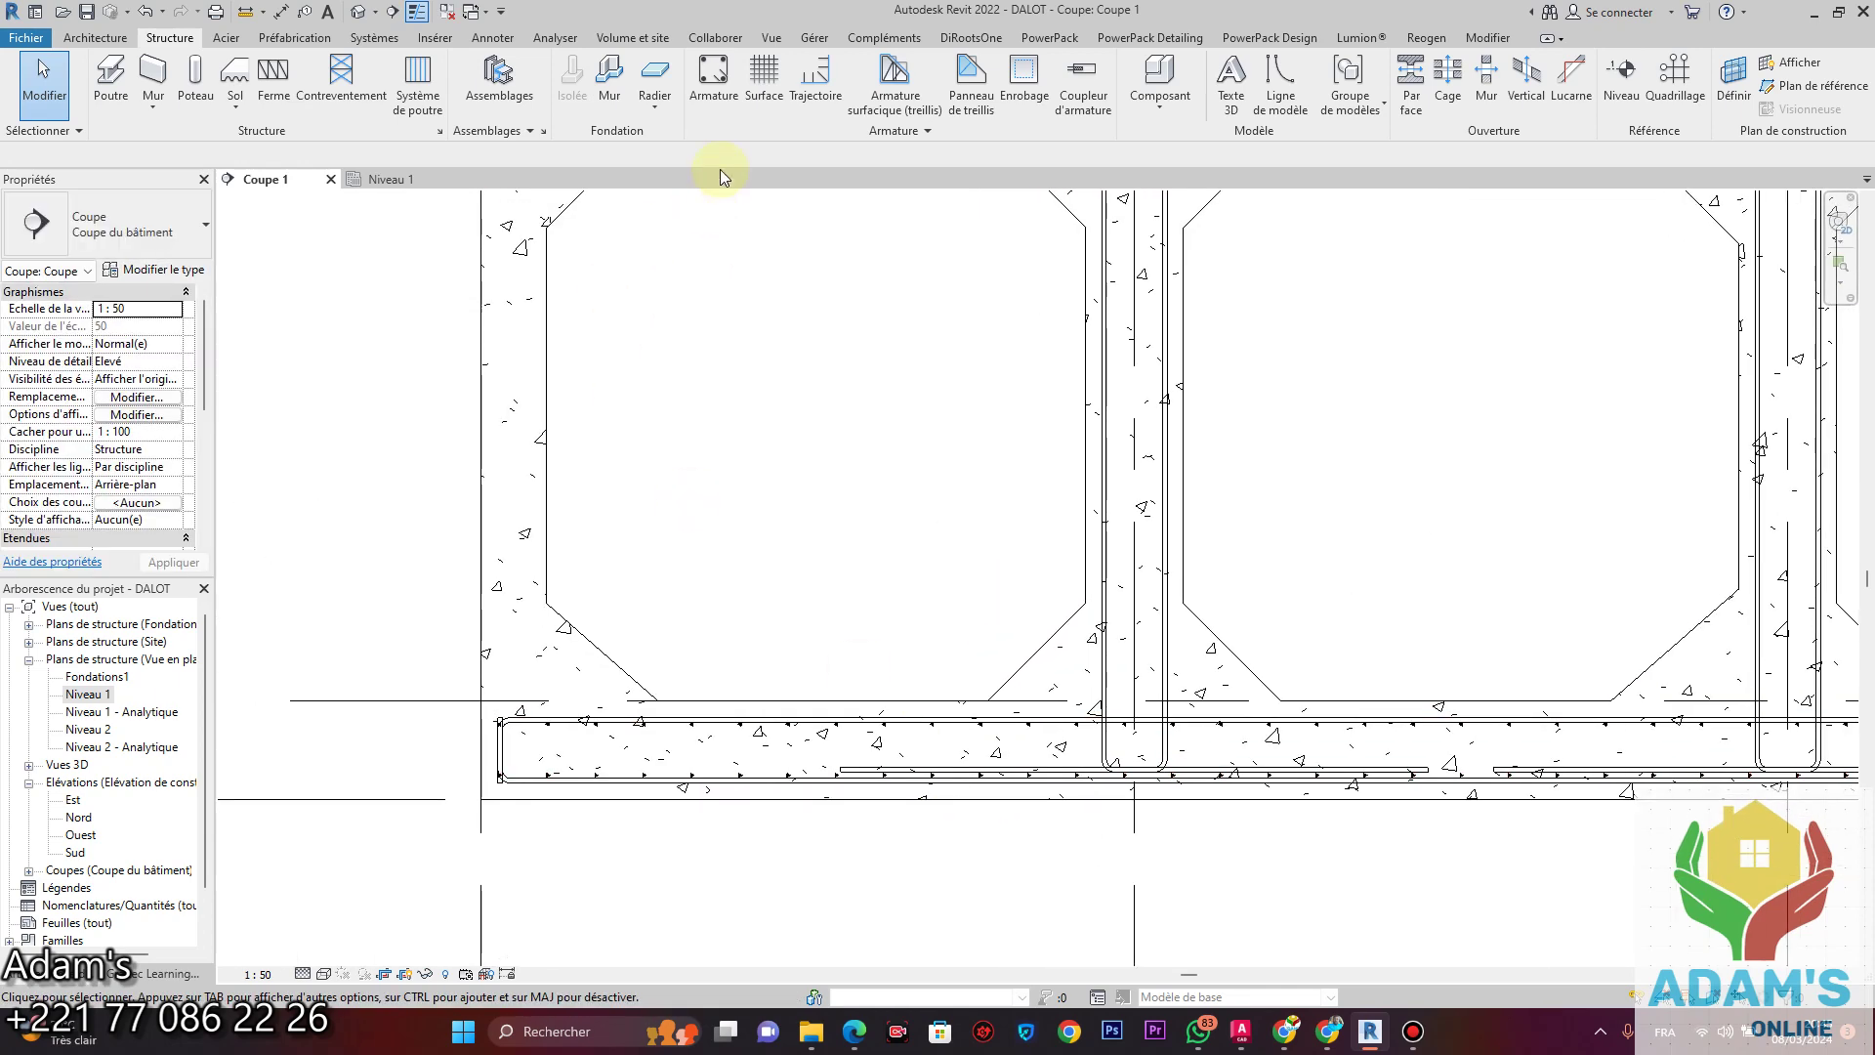
{"action": "middle_click_drag", "start_coordinate": [1035, 344], "coordinate": [985, 470]}
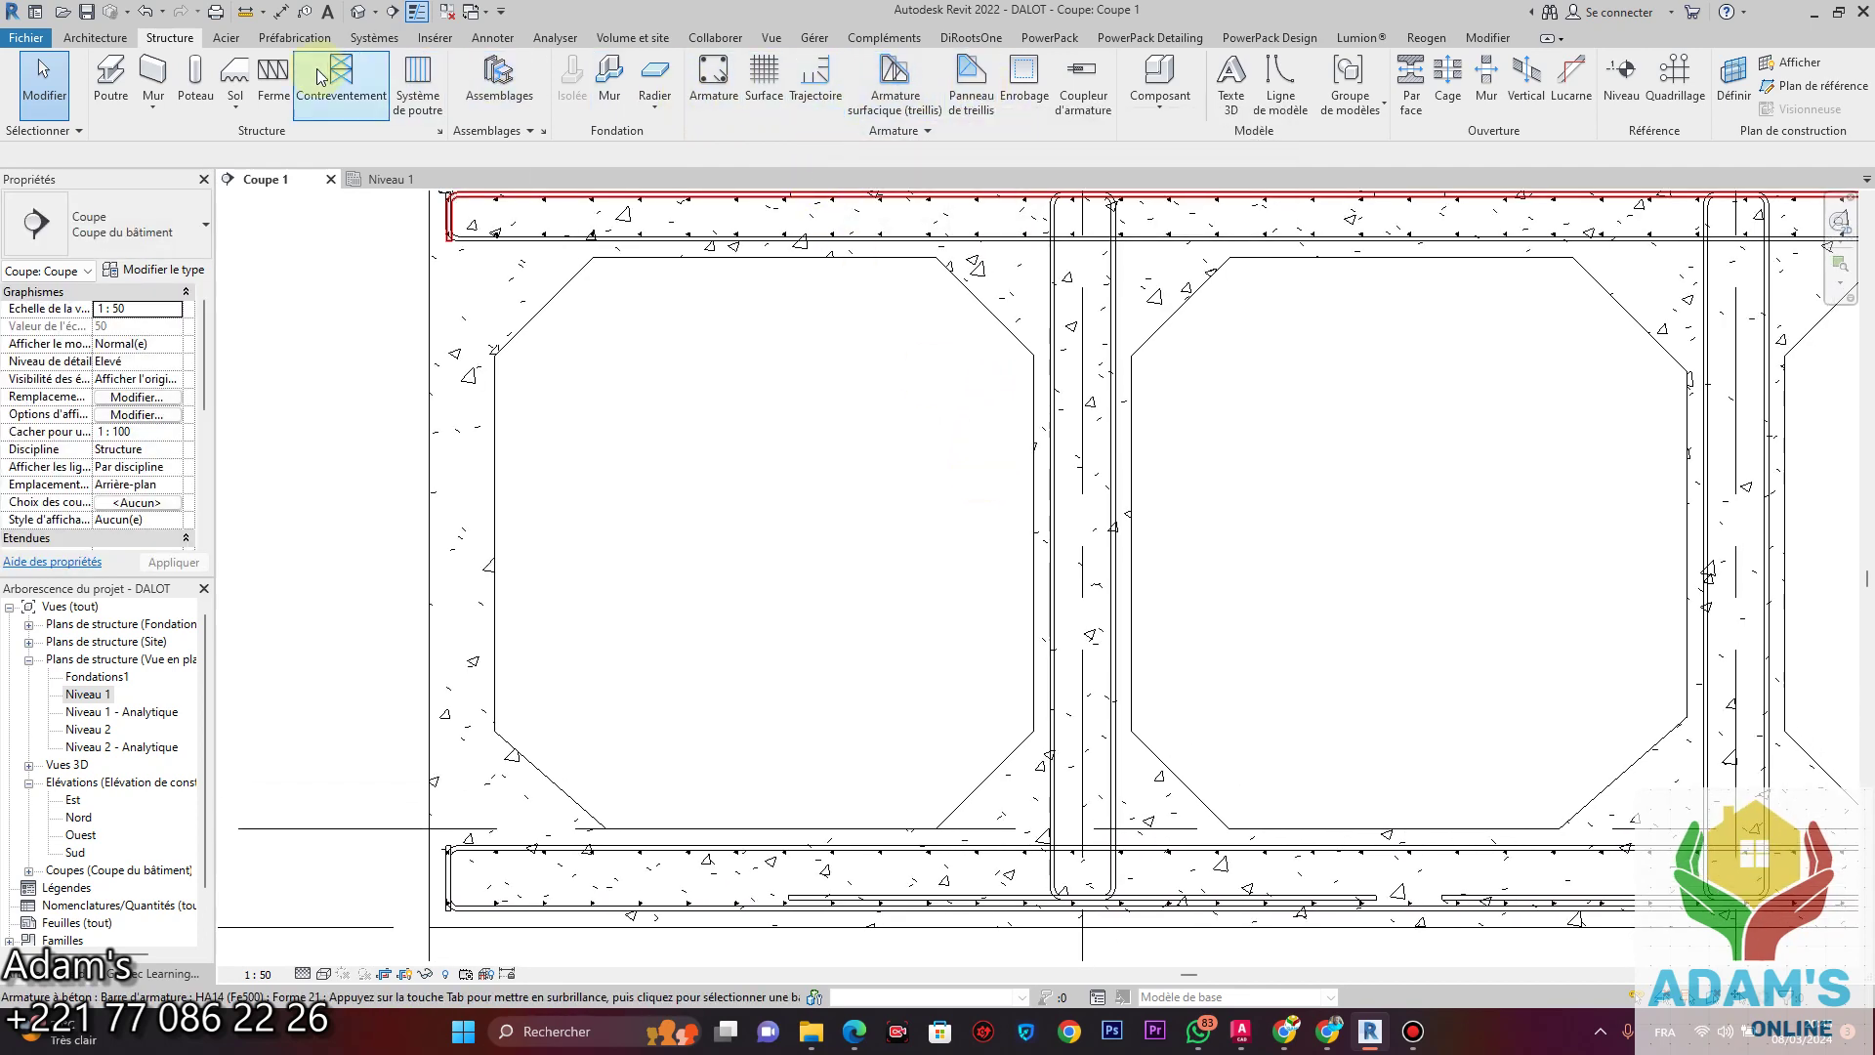
In section Coupe 1, start a sketched HA14 reinforcement bar with the culvert structure as its host.
{"action": "left_click", "coordinate": [708, 83]}
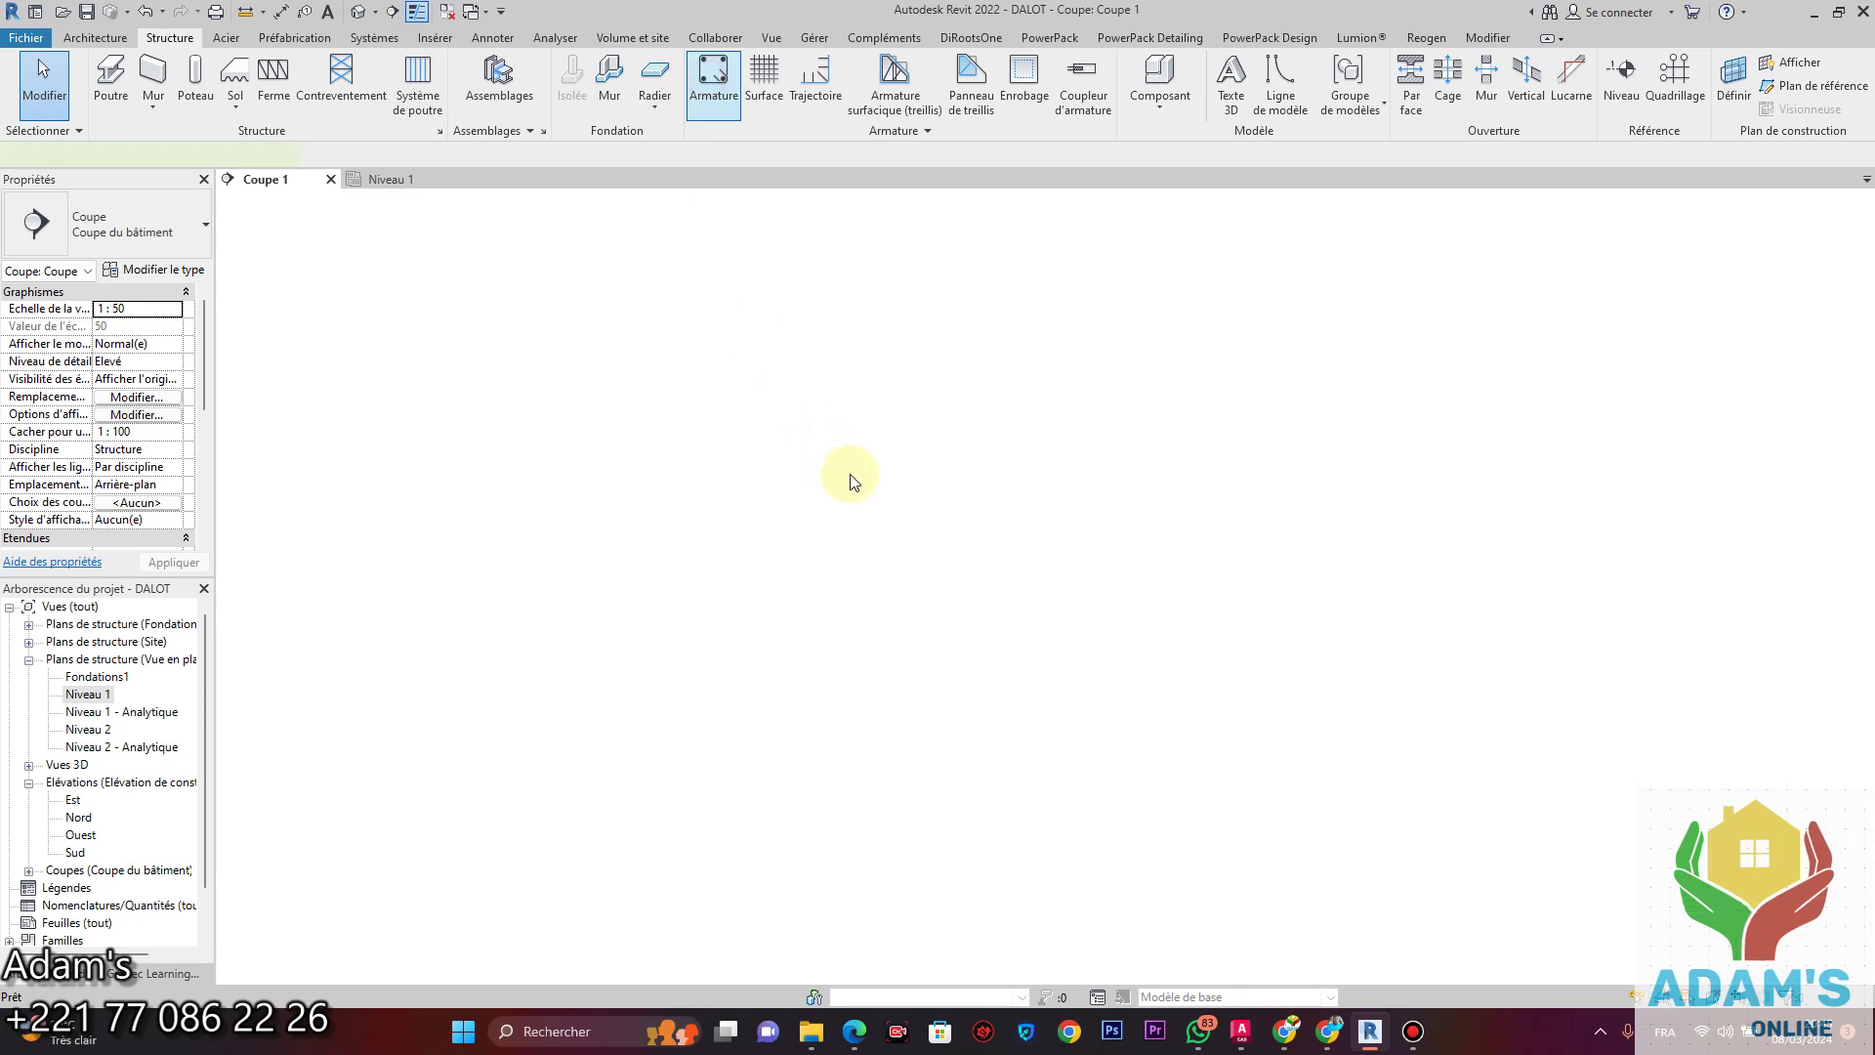
{"action": "scroll", "coordinate": [1001, 572], "scroll_direction": "down", "scroll_amount": 4}
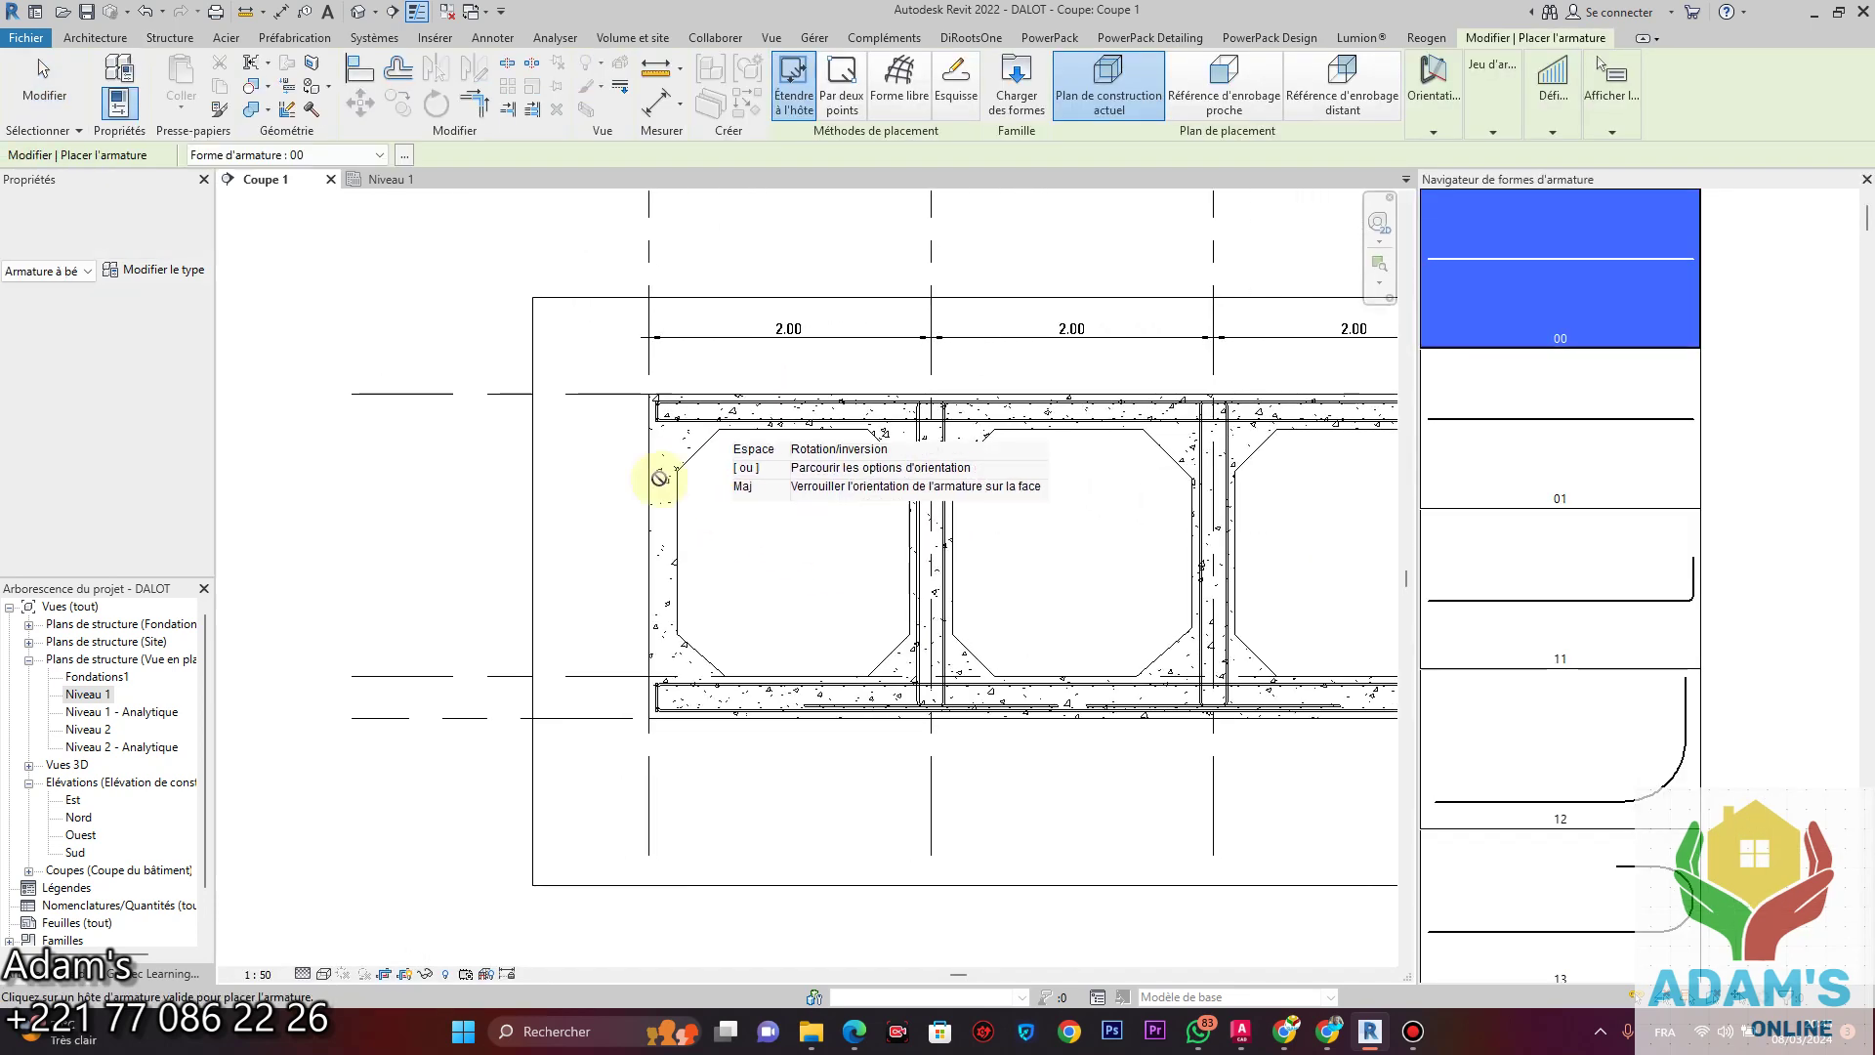
{"action": "scroll", "coordinate": [661, 429], "scroll_direction": "up", "scroll_amount": 3}
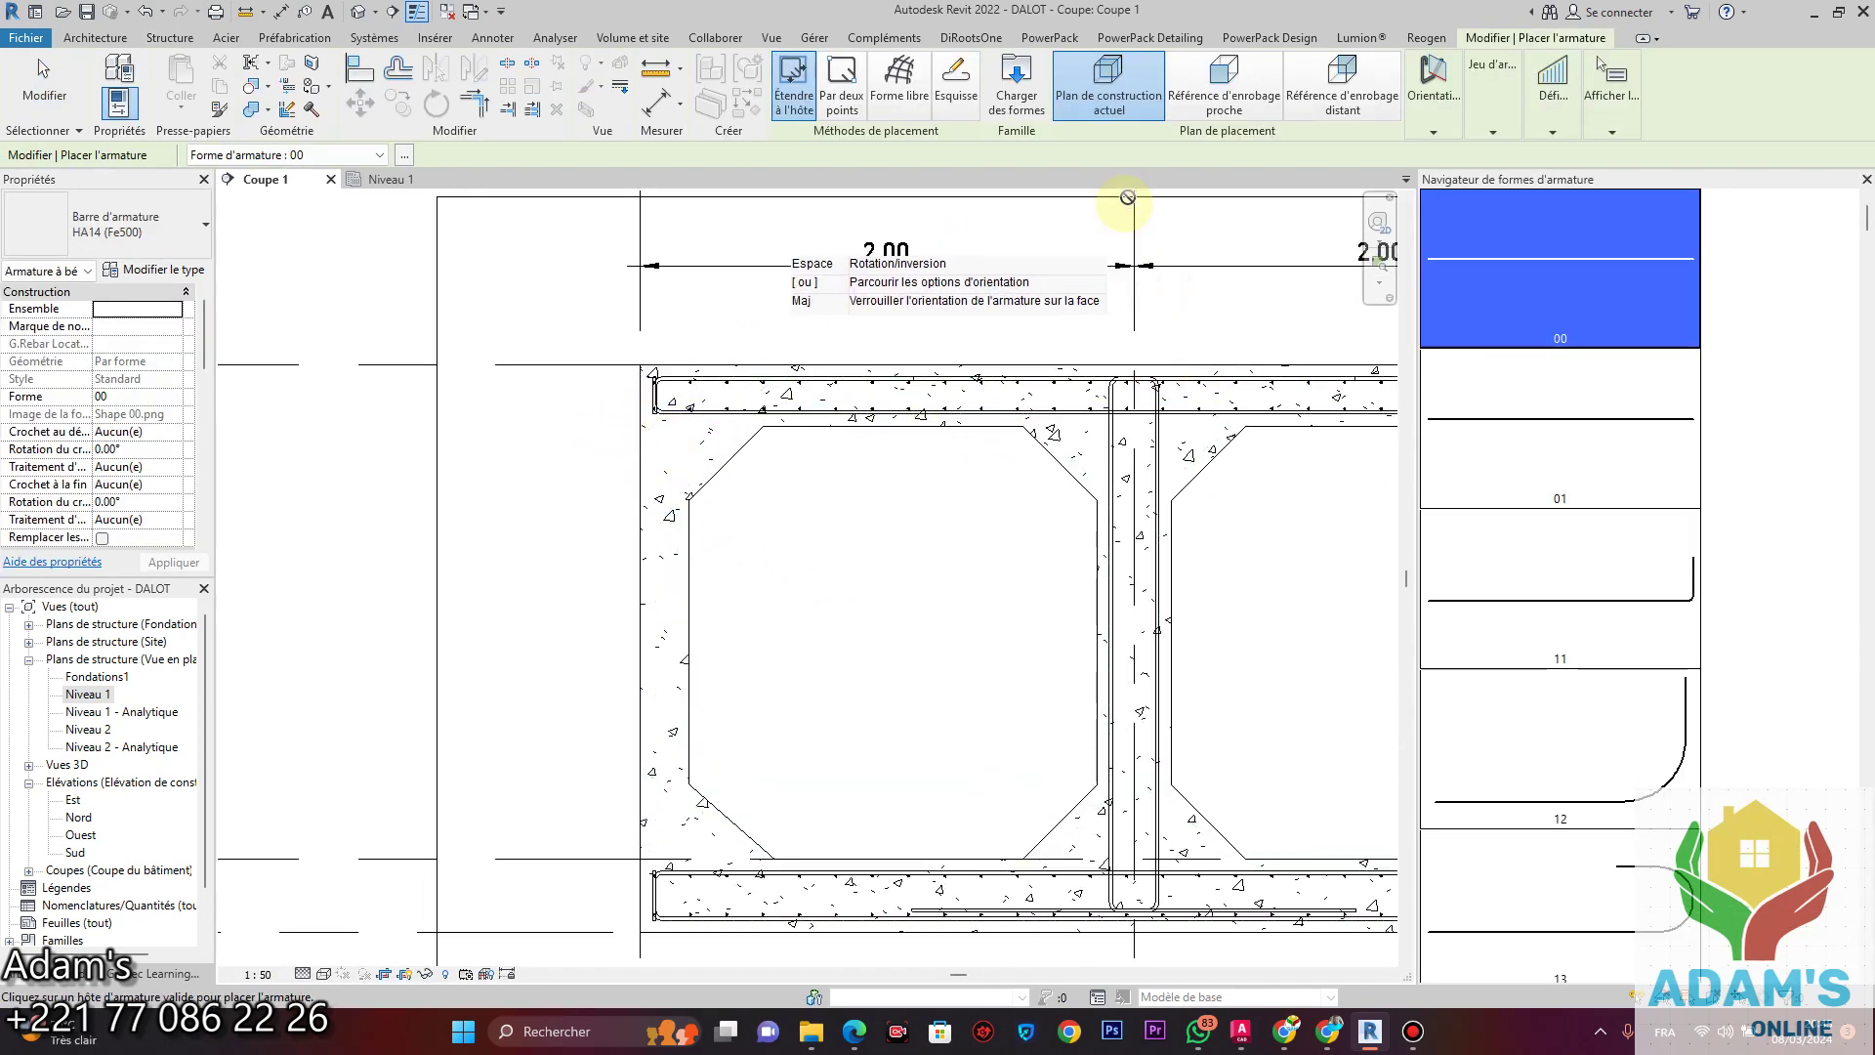
{"action": "left_click", "coordinate": [966, 97]}
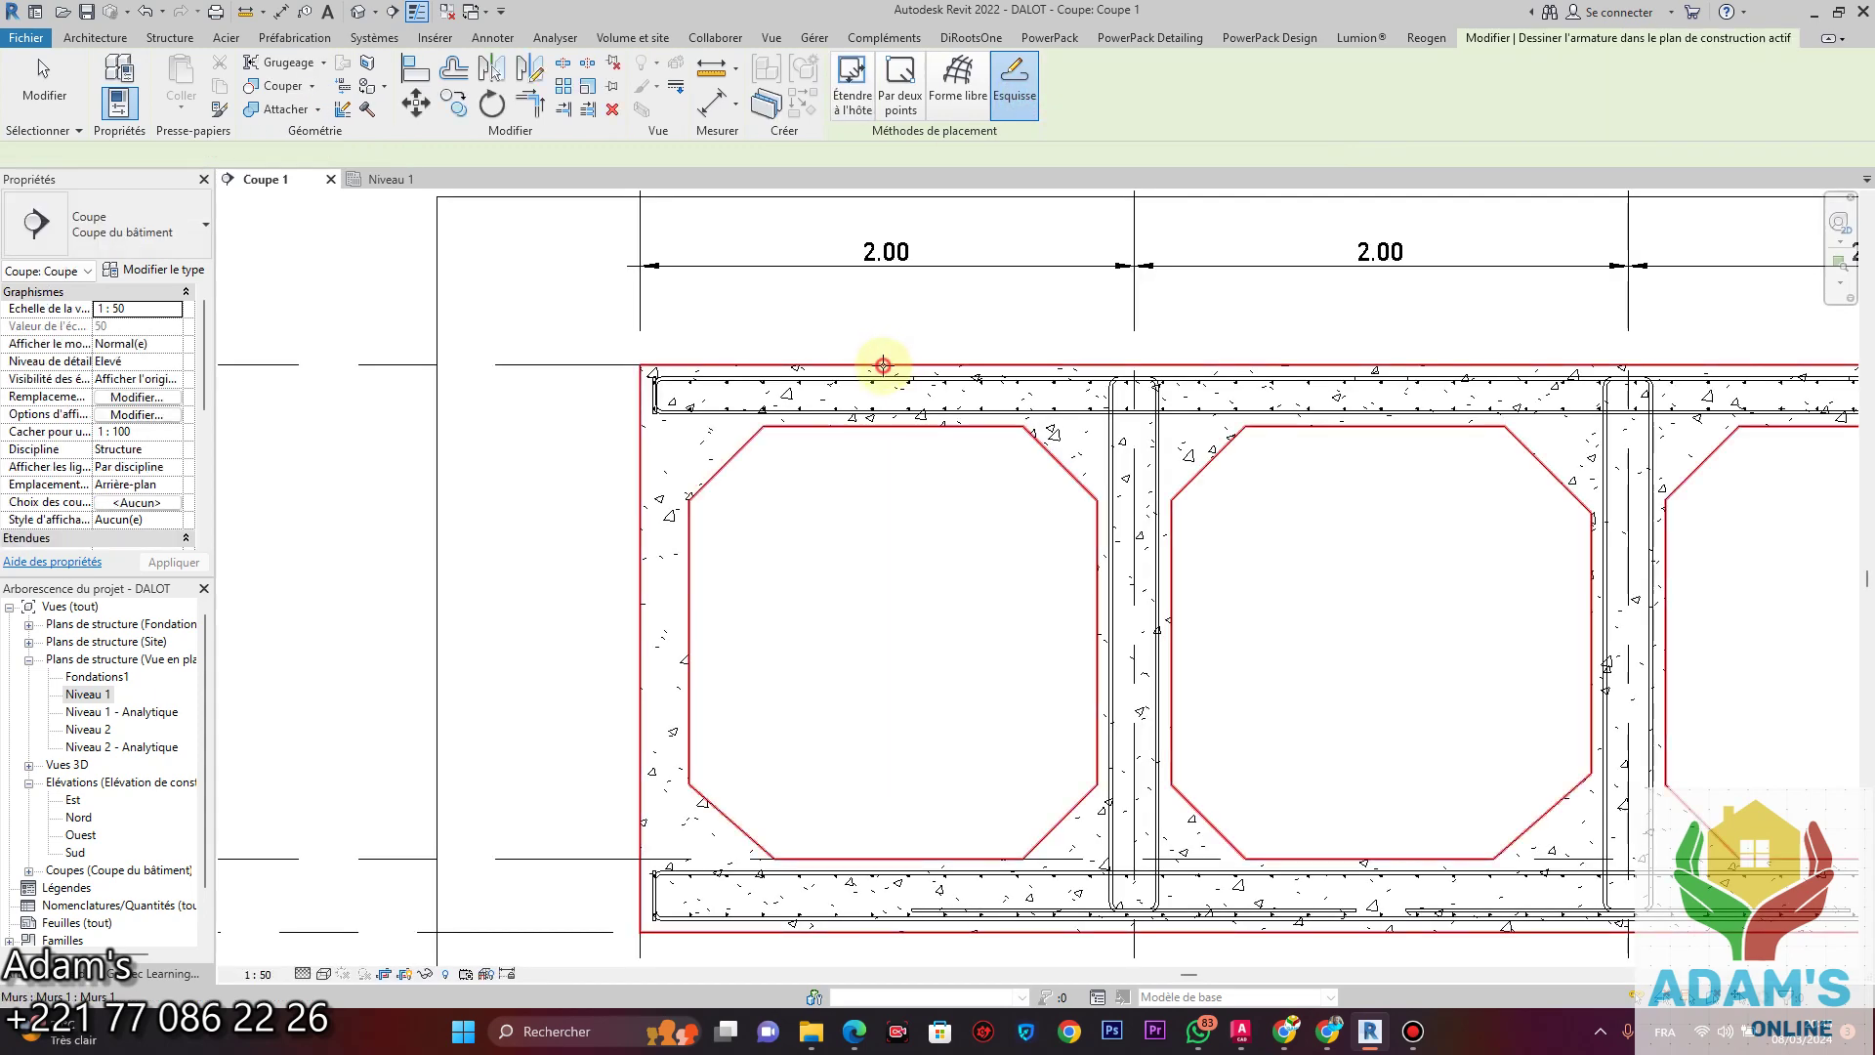
{"action": "left_click", "coordinate": [885, 386]}
Examine the existing slab bars and cover lines at the upper and lower corners of the outer wall on grid 1's side.
{"action": "scroll", "coordinate": [747, 625], "scroll_direction": "up", "scroll_amount": 4}
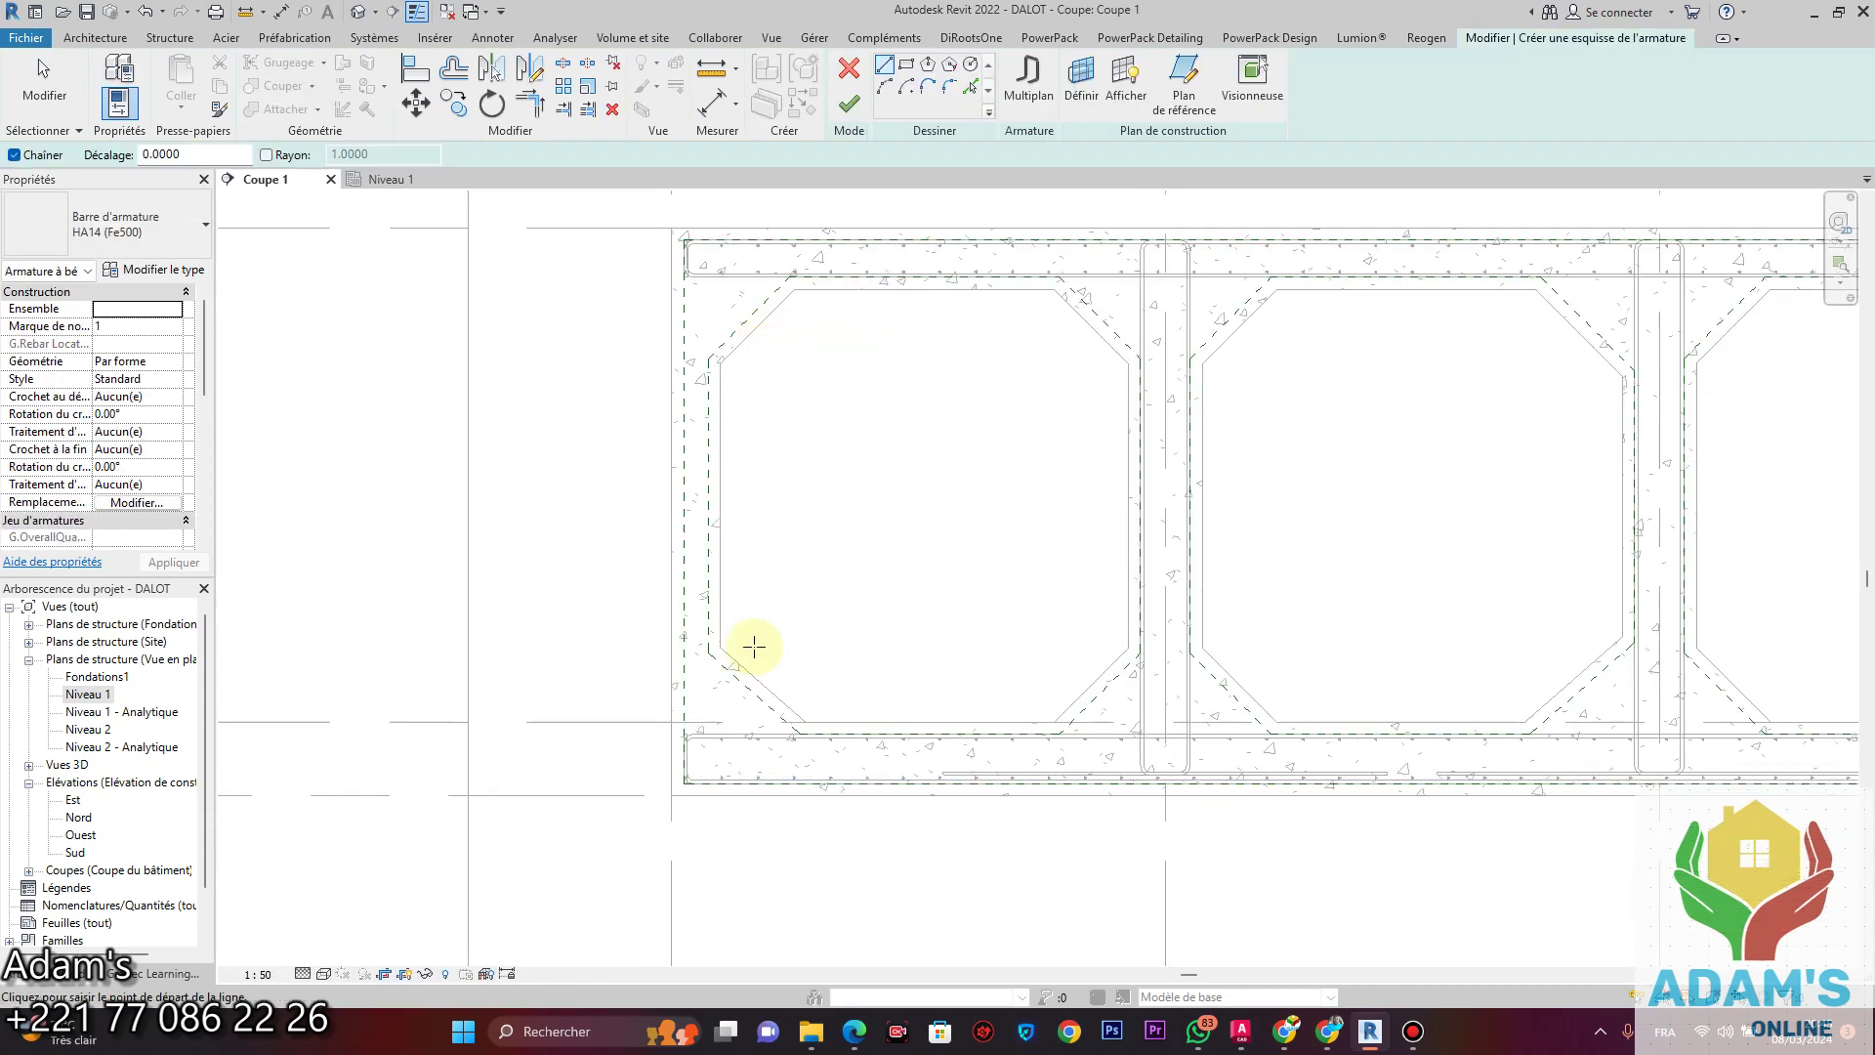
{"action": "middle_click_drag", "start_coordinate": [728, 793], "coordinate": [731, 754]}
{"action": "scroll", "coordinate": [716, 694], "scroll_direction": "down", "scroll_amount": 2}
{"action": "middle_click_drag", "start_coordinate": [786, 468], "coordinate": [818, 798]}
{"action": "scroll", "coordinate": [713, 415], "scroll_direction": "up", "scroll_amount": 3}
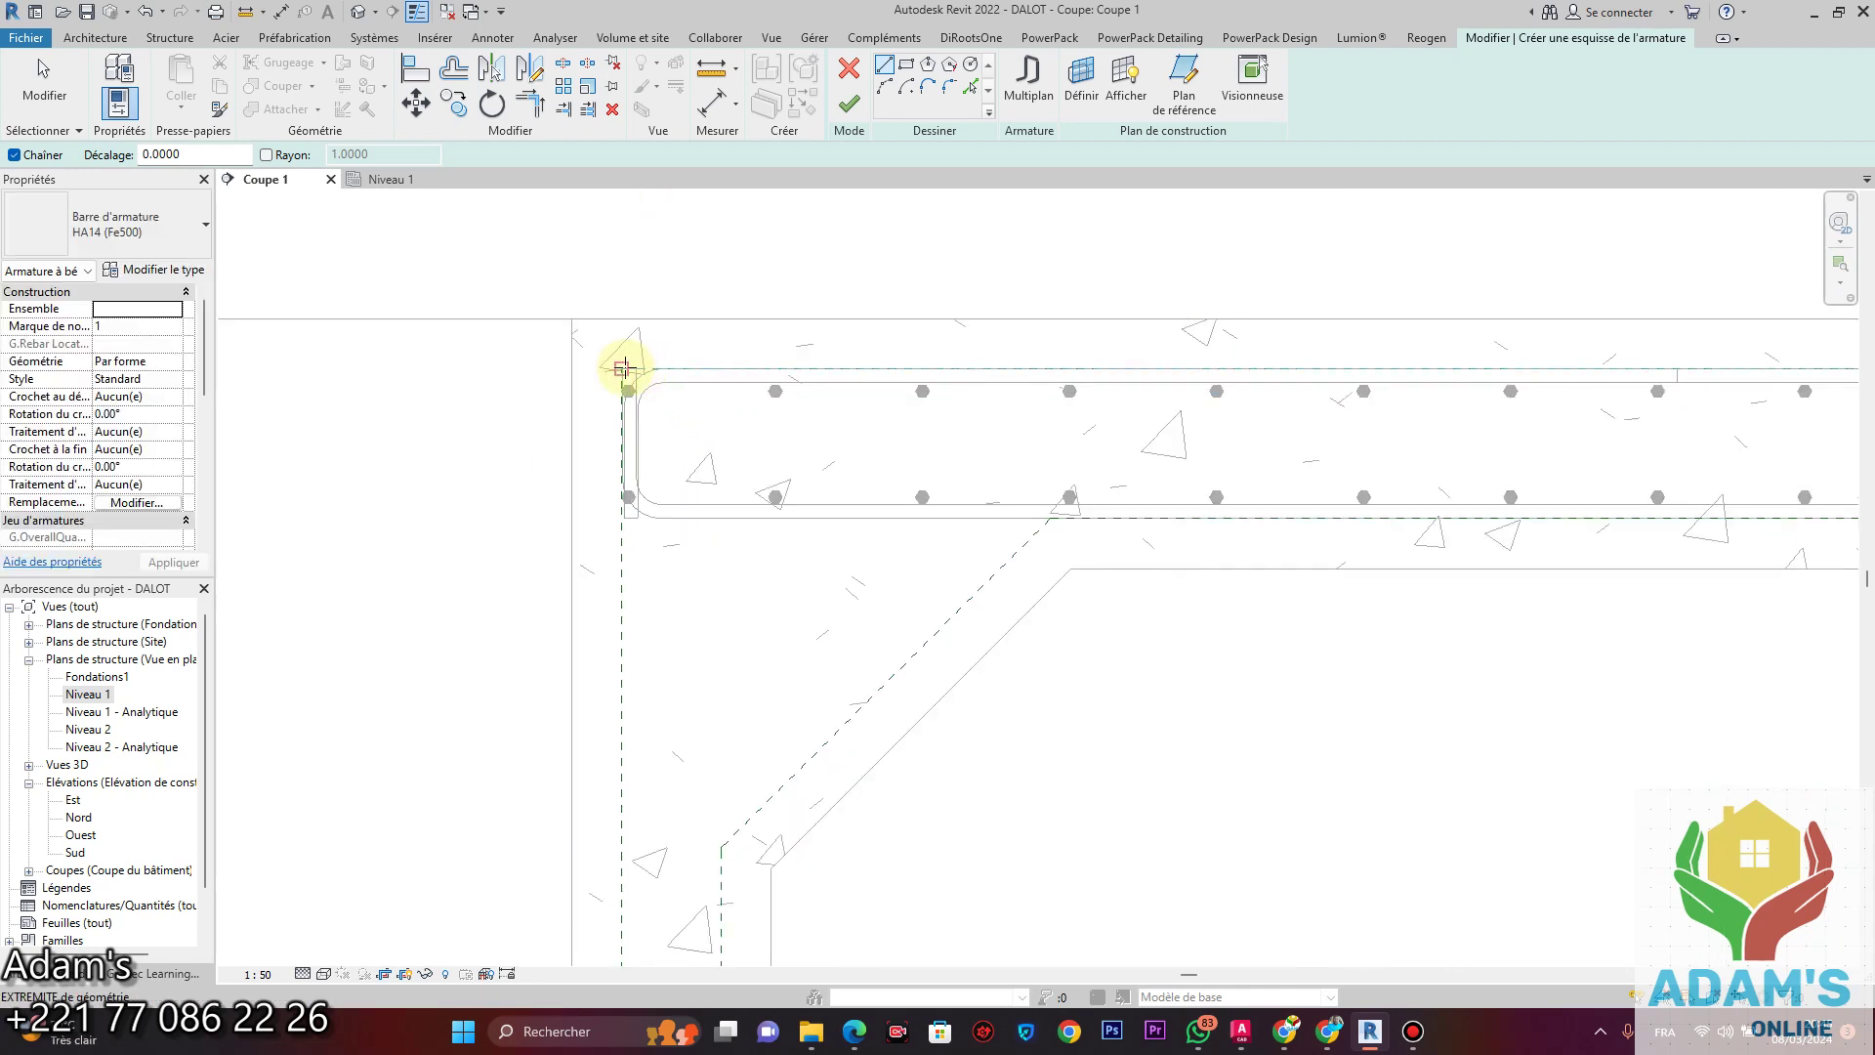
{"action": "scroll", "coordinate": [625, 369], "scroll_direction": "down", "scroll_amount": 1}
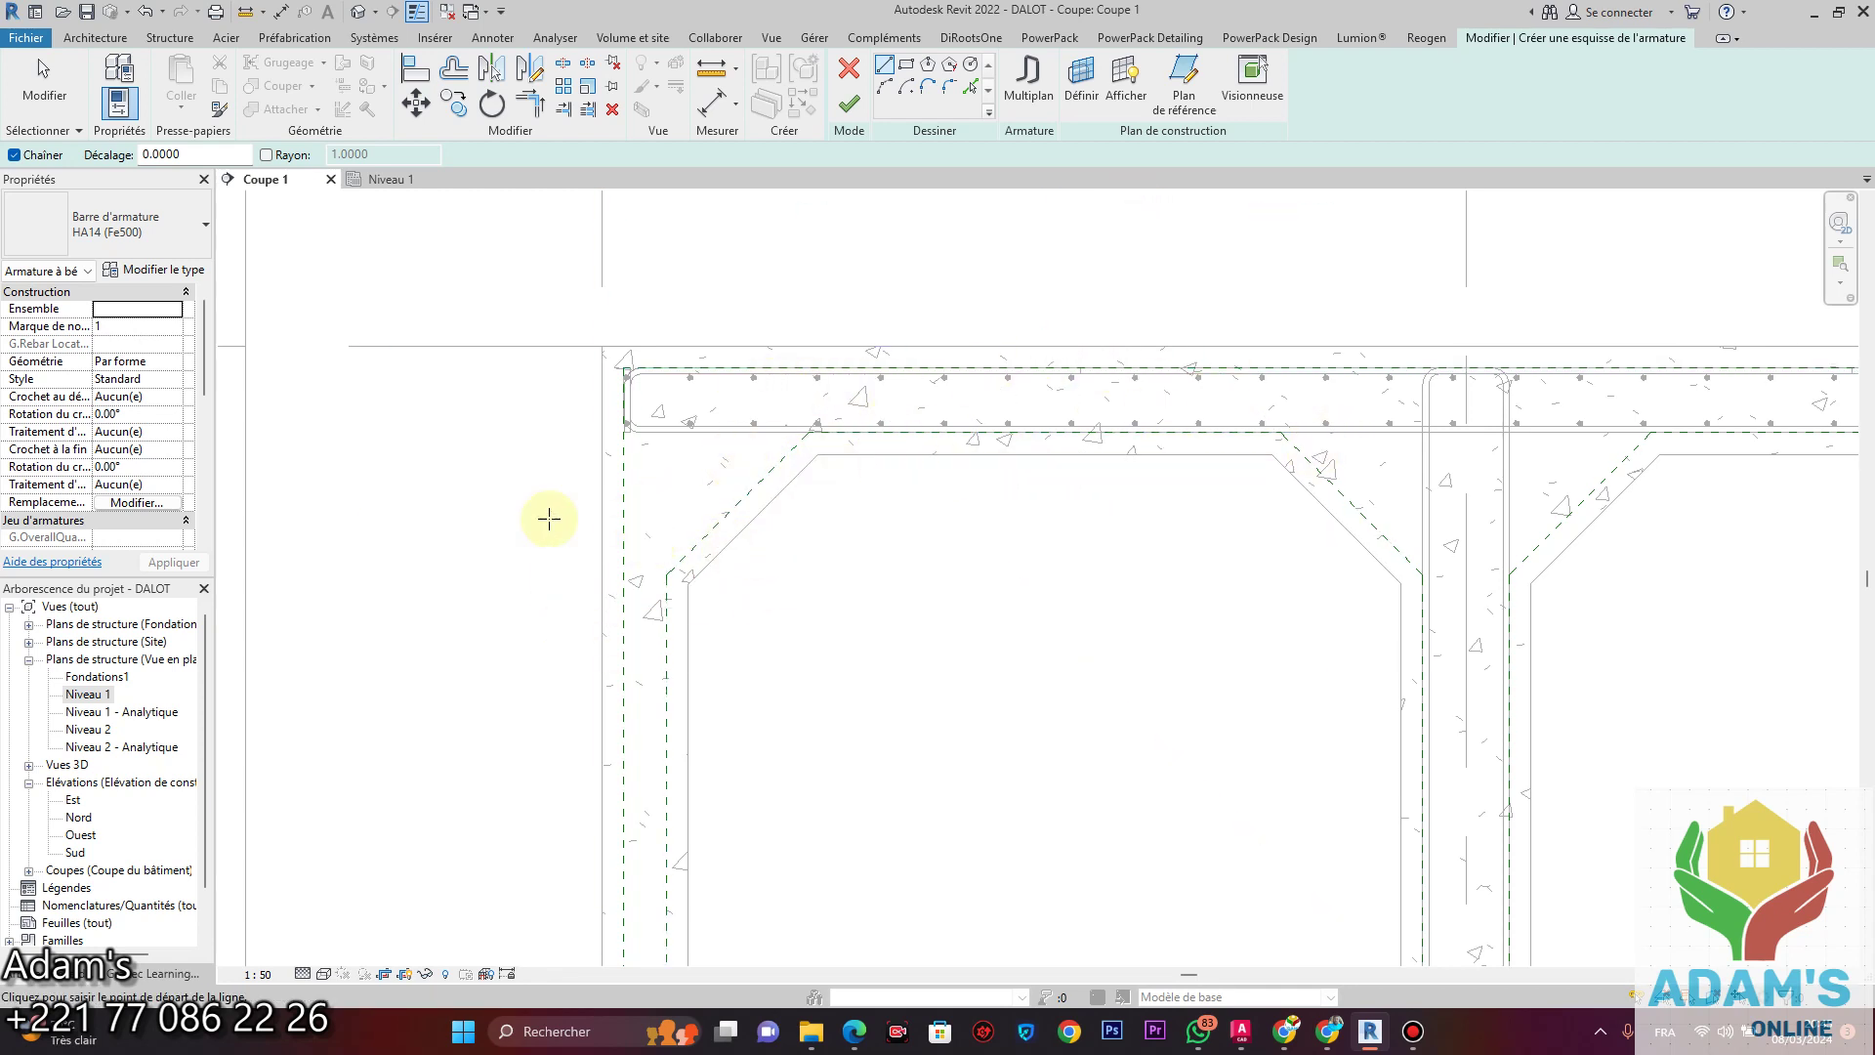
{"action": "scroll", "coordinate": [878, 667], "scroll_direction": "down", "scroll_amount": 6}
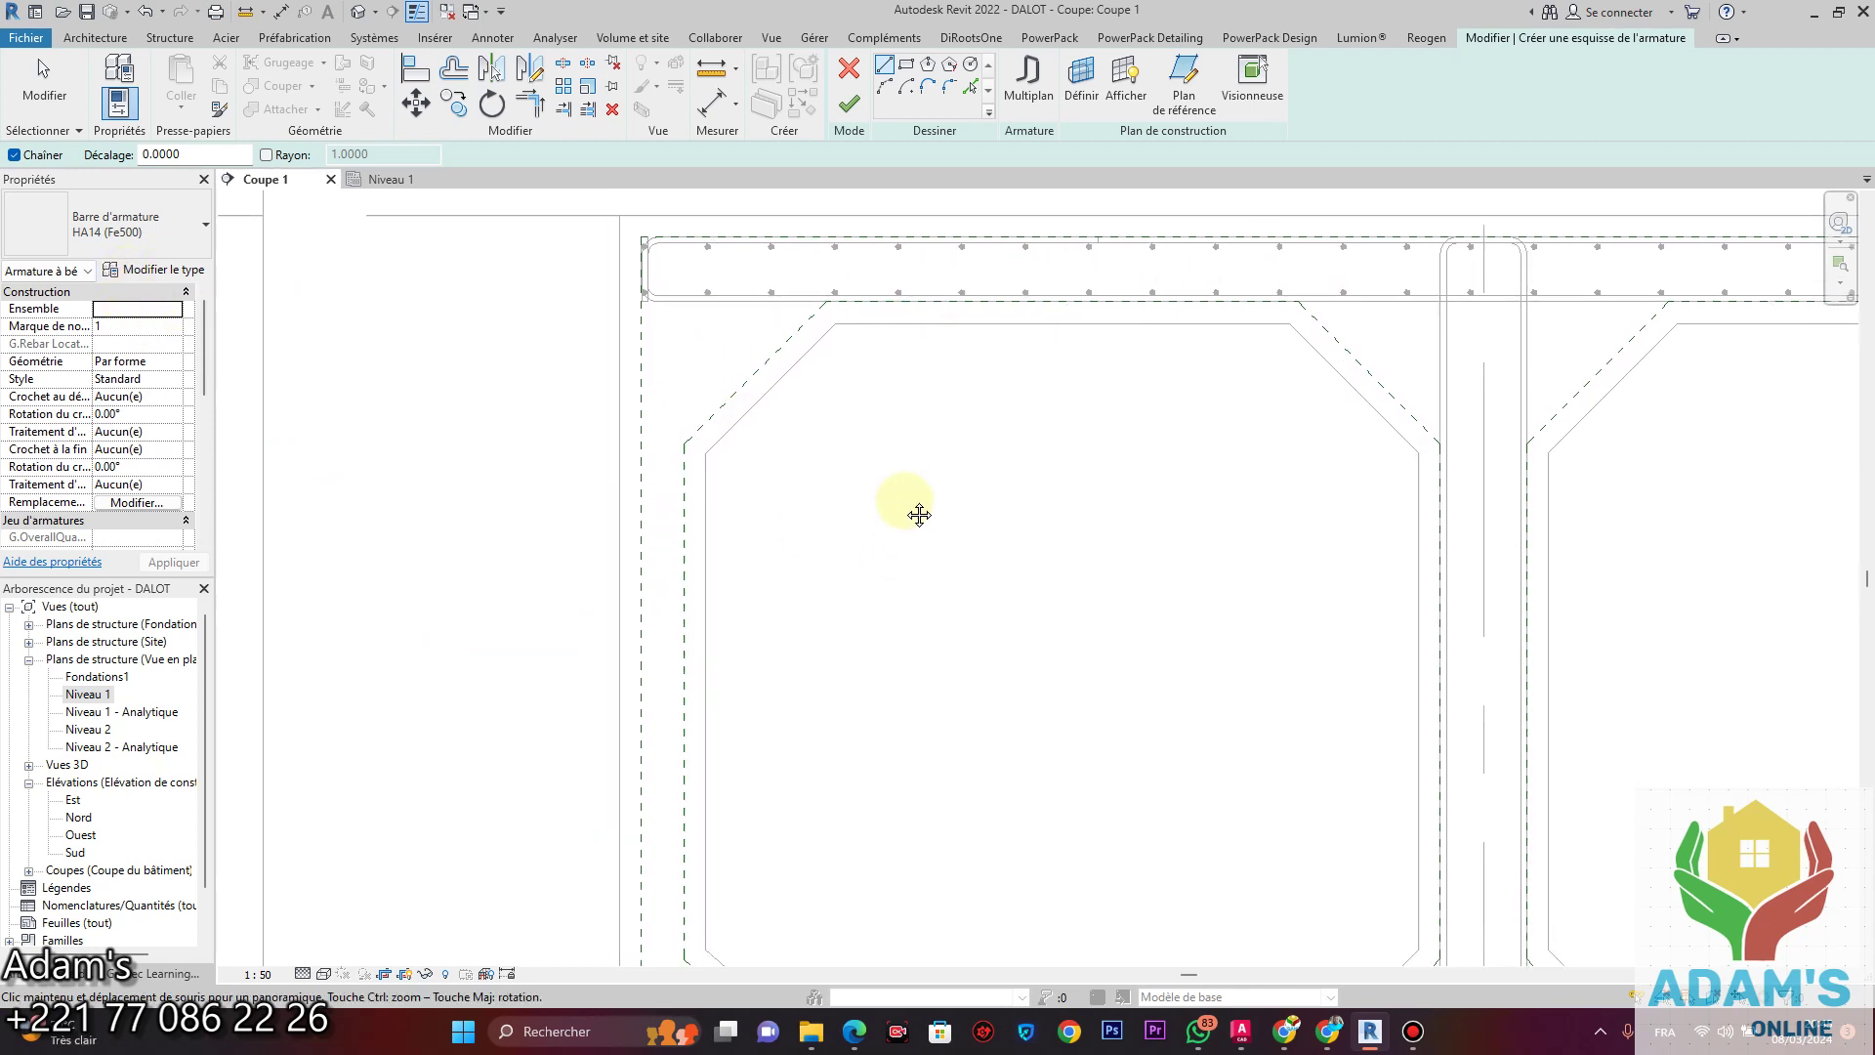
{"action": "scroll", "coordinate": [795, 746], "scroll_direction": "up", "scroll_amount": 4}
{"action": "scroll", "coordinate": [817, 789], "scroll_direction": "up", "scroll_amount": 2}
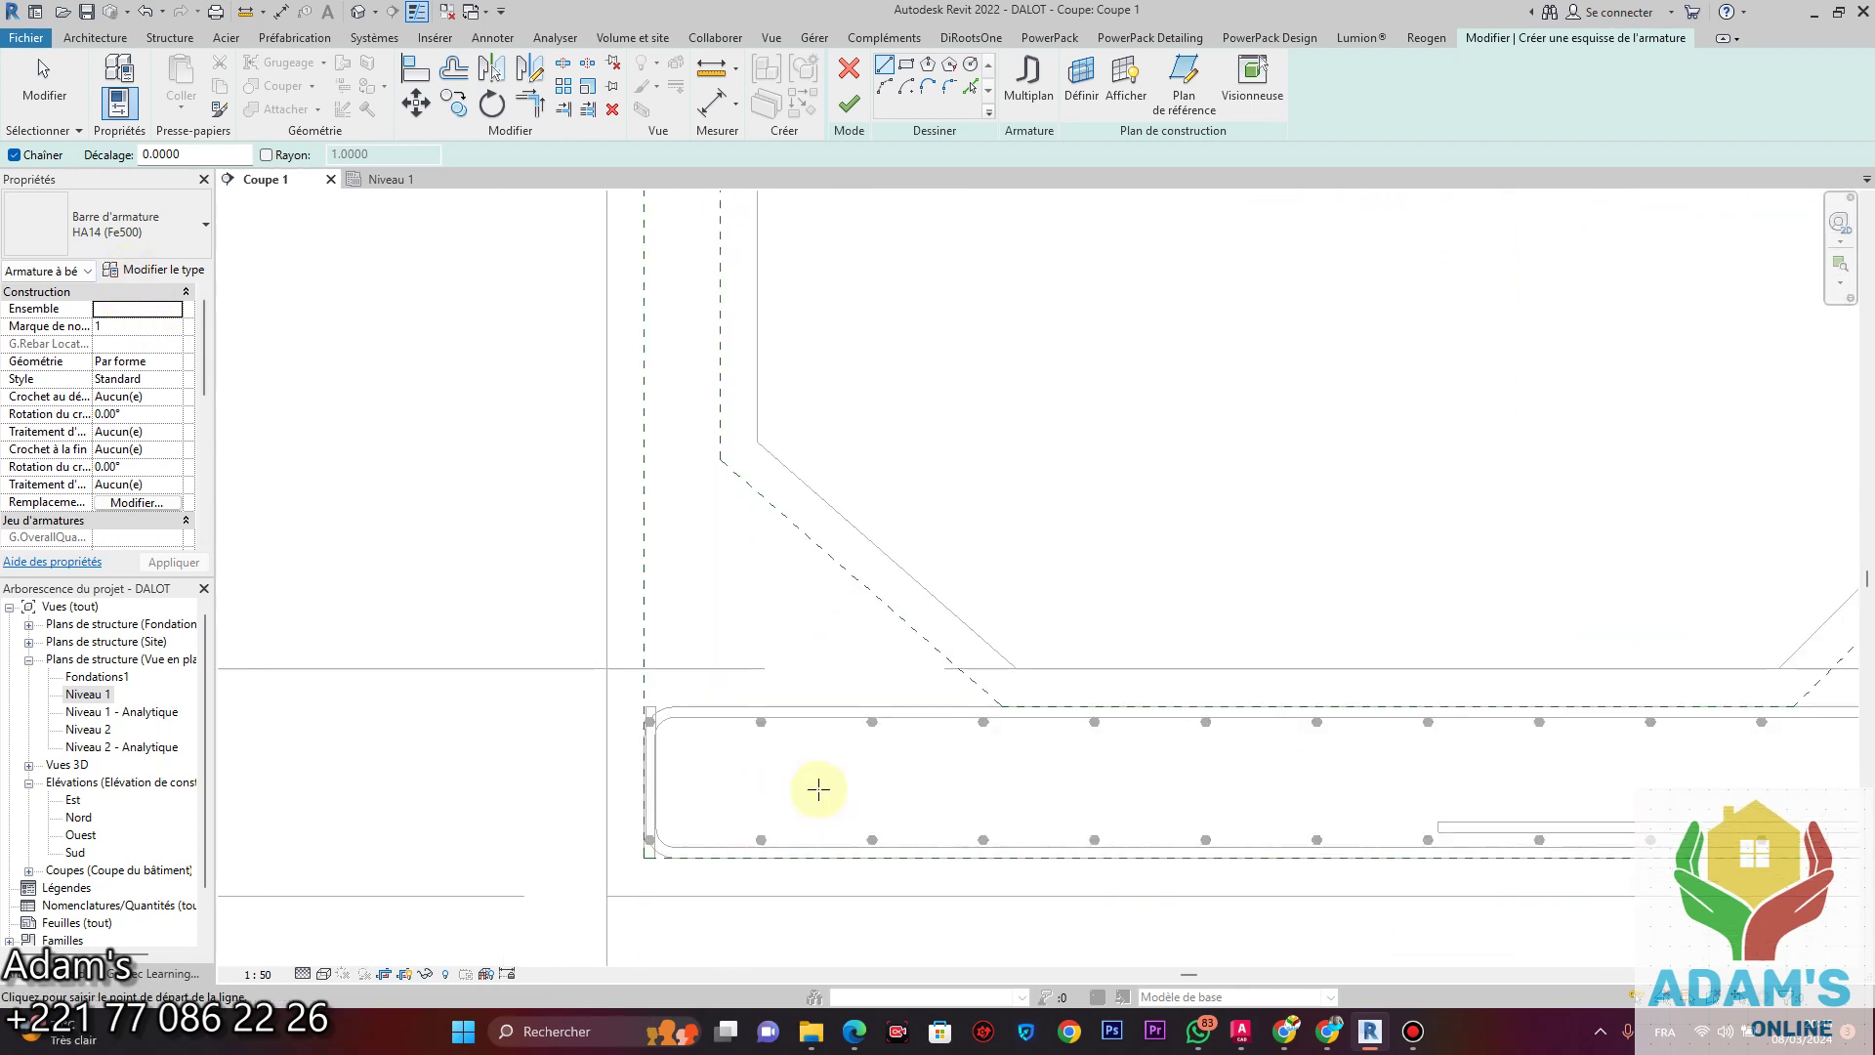
{"action": "scroll", "coordinate": [1230, 811], "scroll_direction": "down", "scroll_amount": 1}
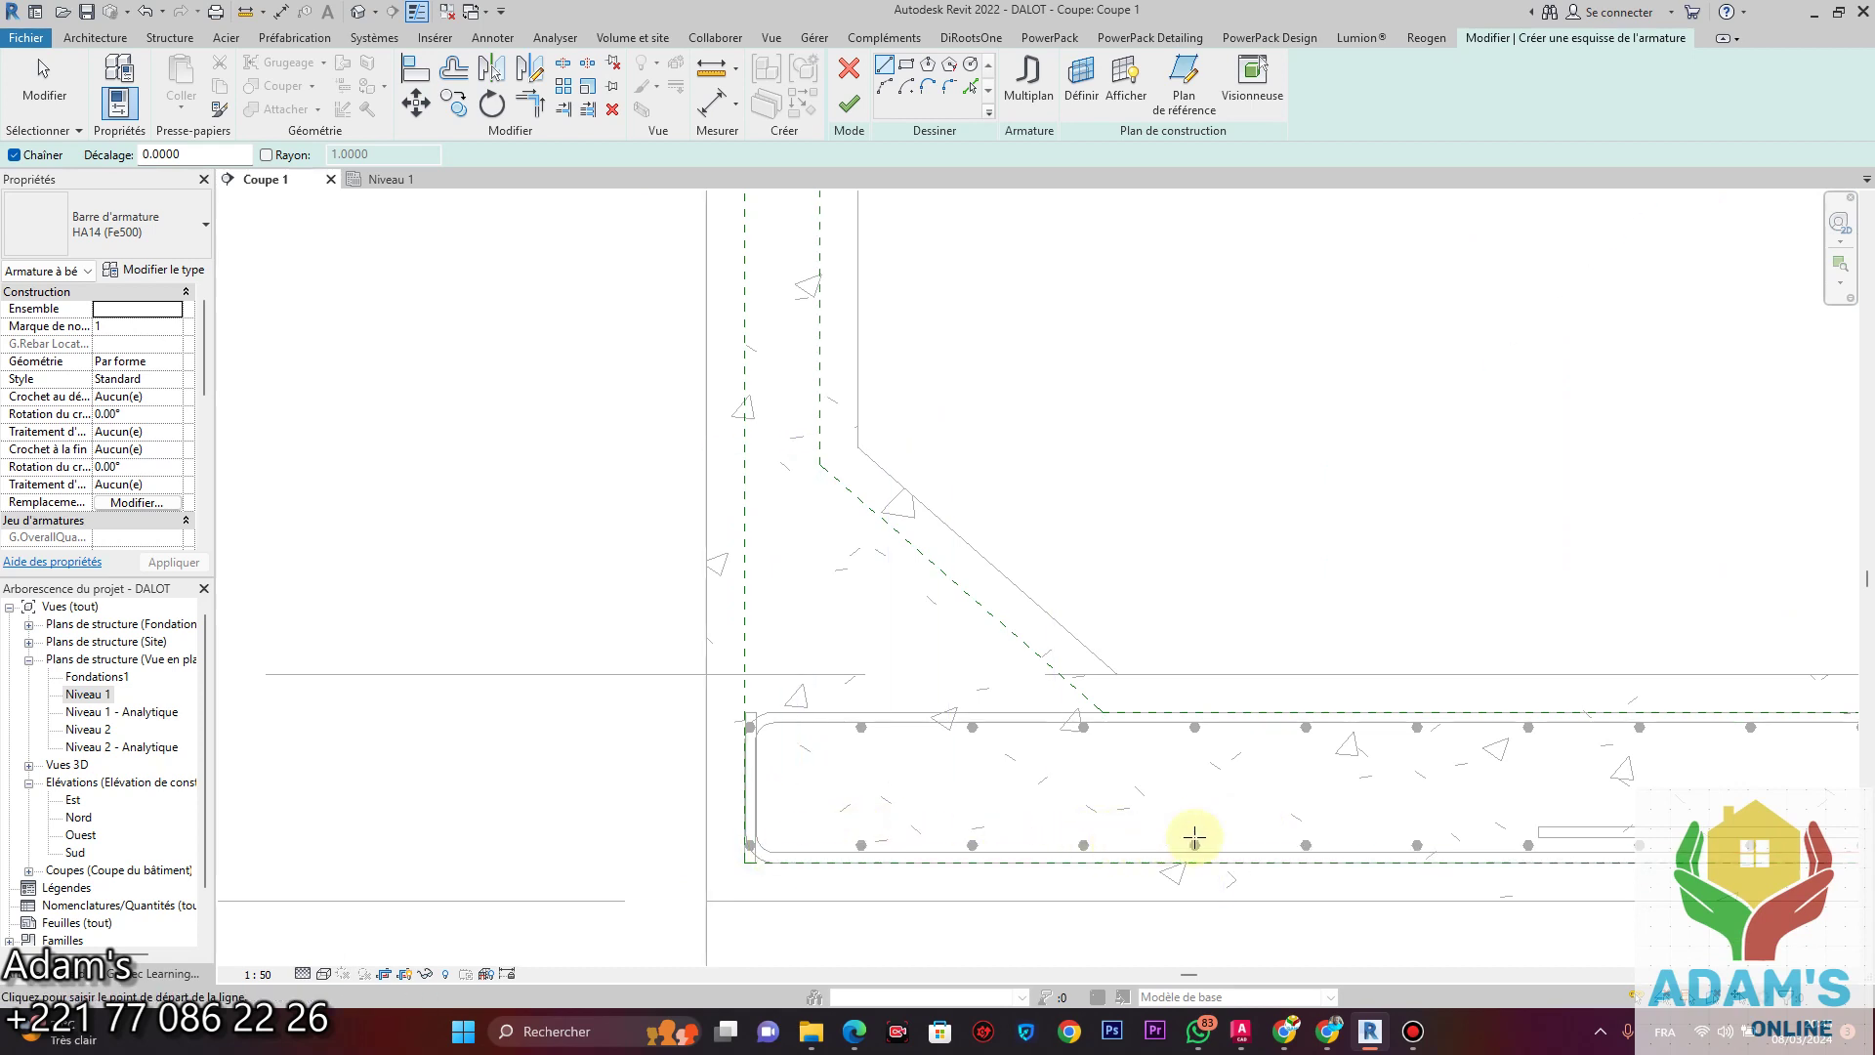
{"action": "scroll", "coordinate": [1480, 832], "scroll_direction": "up", "scroll_amount": 2}
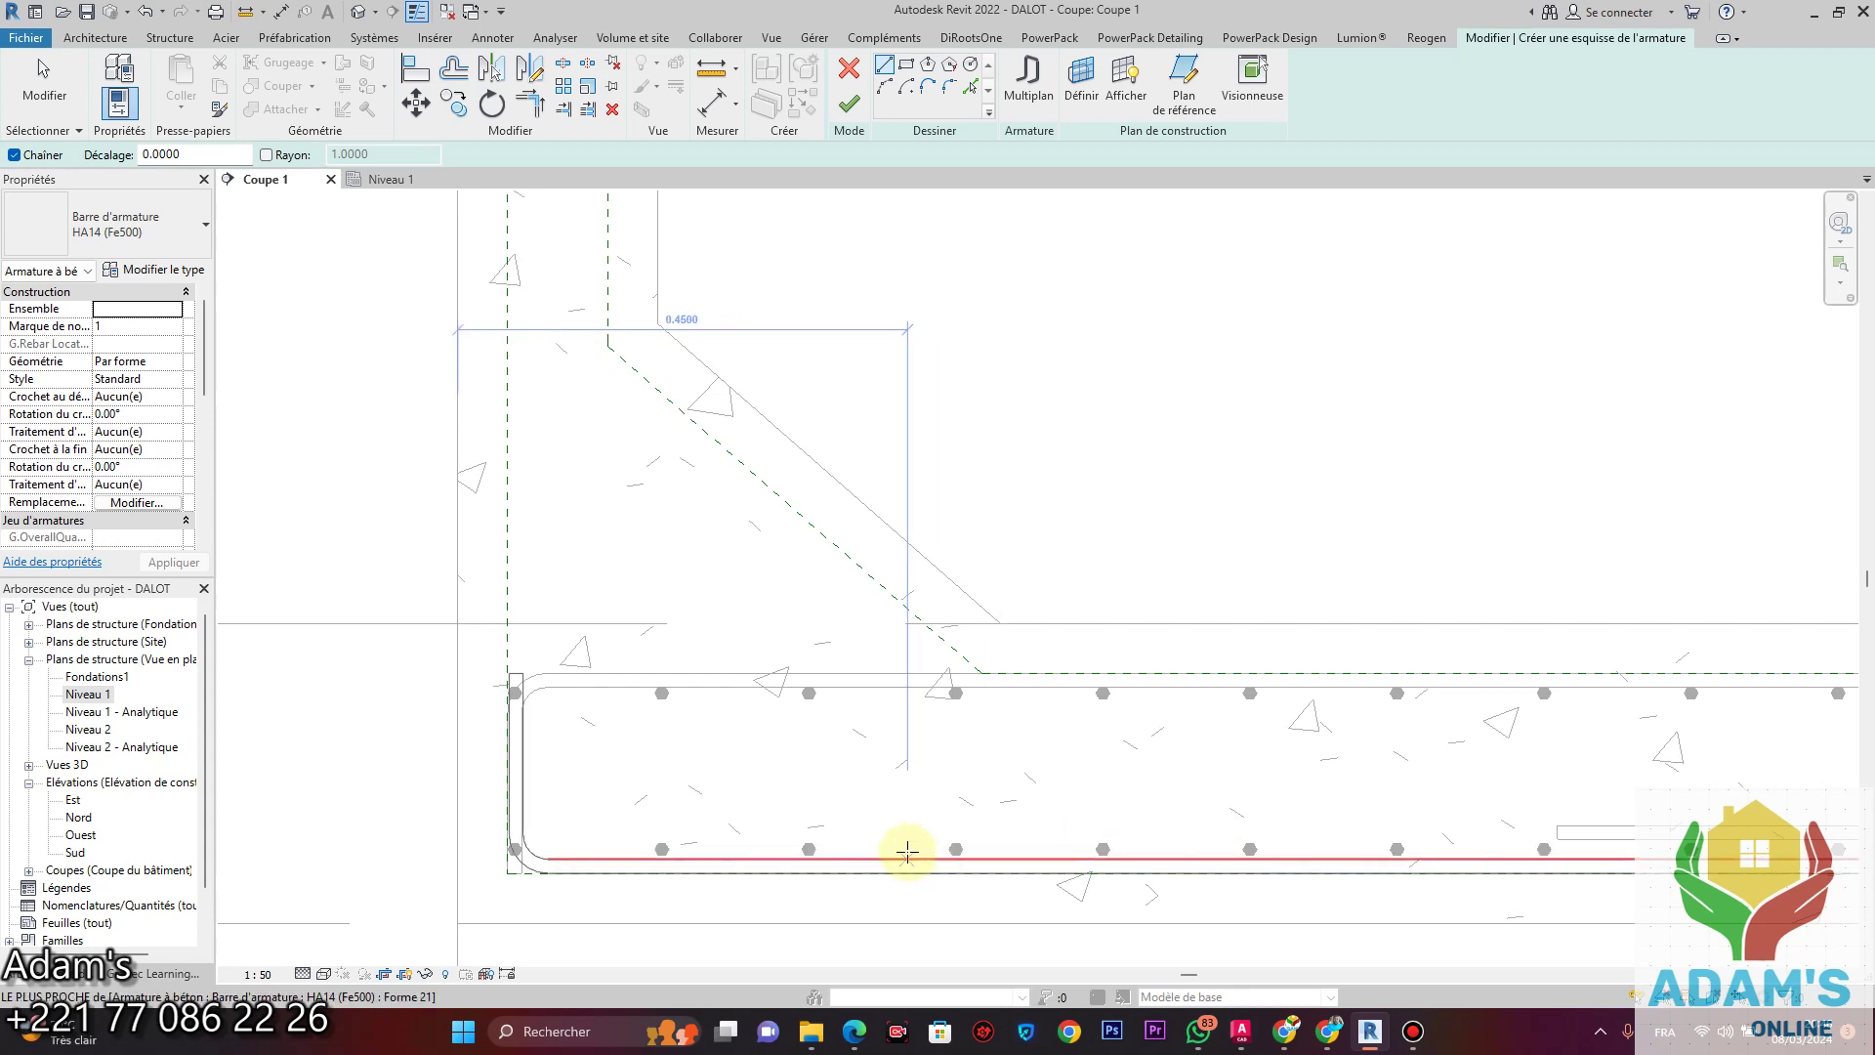
Sketch the bar's lower leg along the bottom slab's lower layer, ending at the left outer wall's cover line.
{"action": "scroll", "coordinate": [1540, 835], "scroll_direction": "up", "scroll_amount": 5}
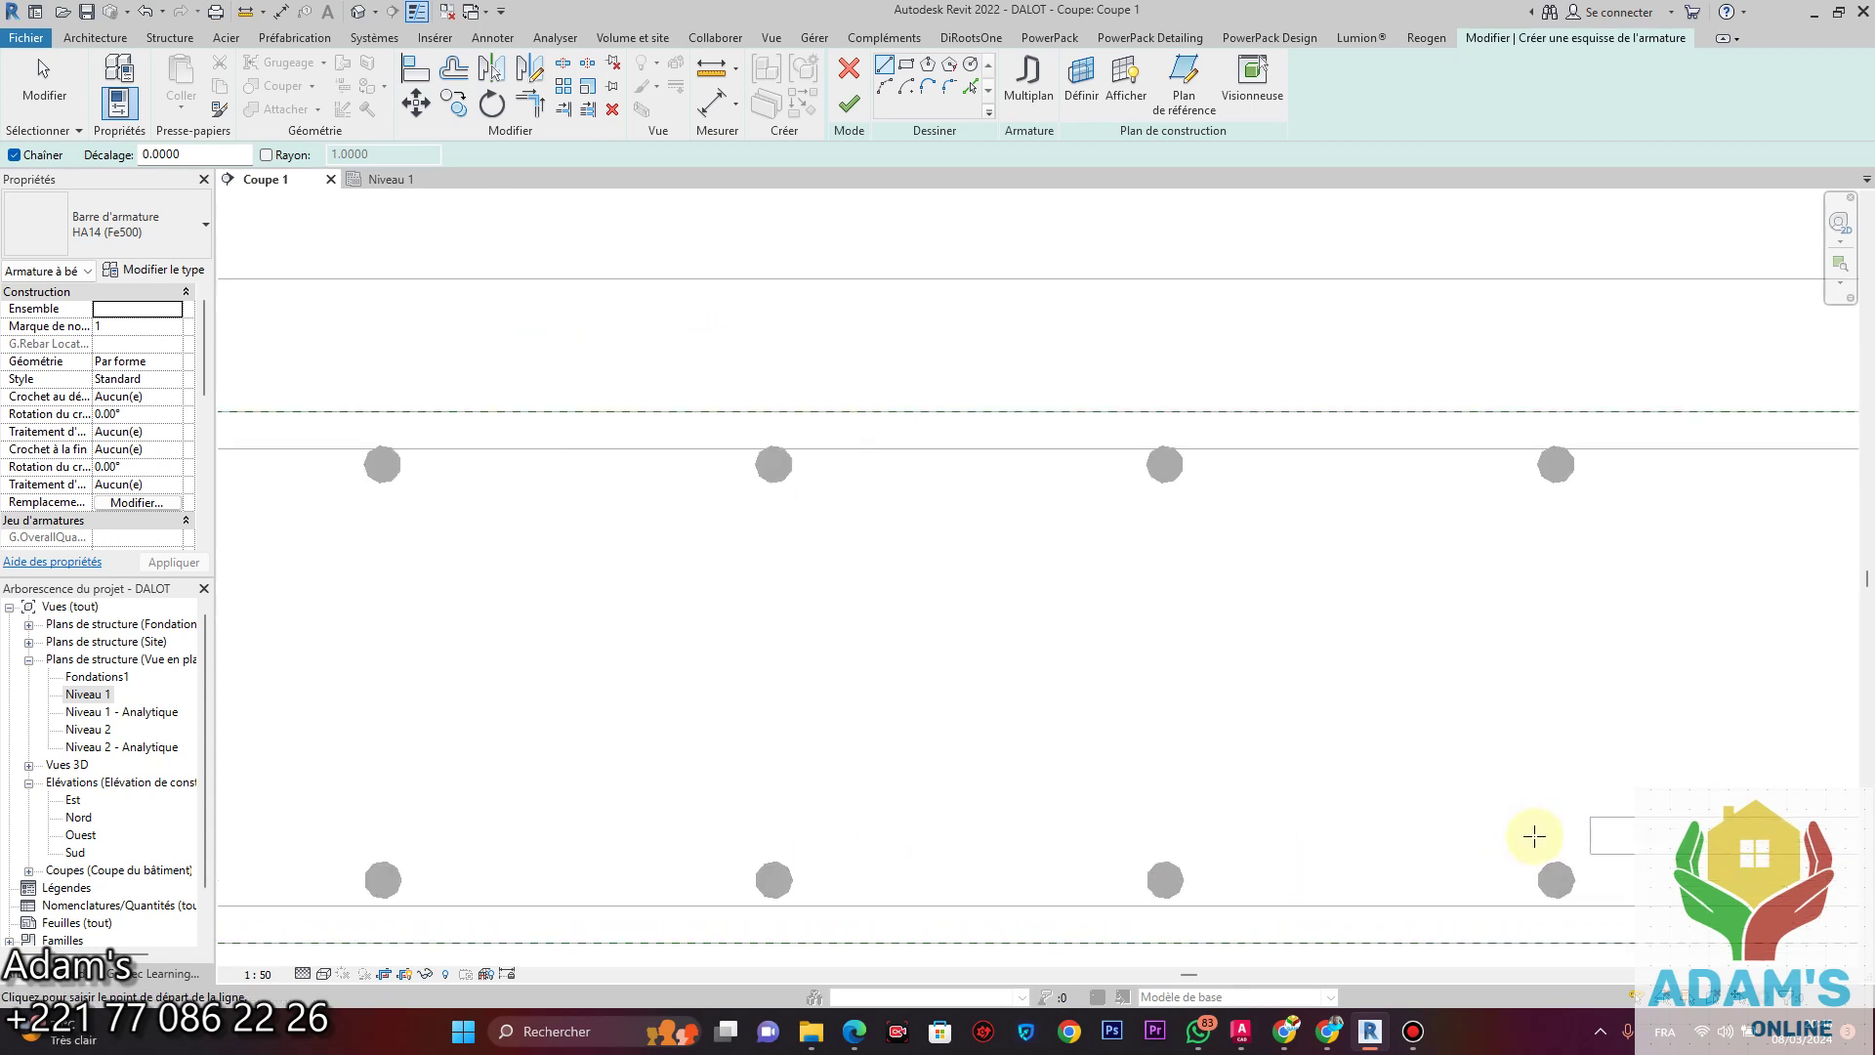
{"action": "scroll", "coordinate": [1566, 846], "scroll_direction": "down", "scroll_amount": 5}
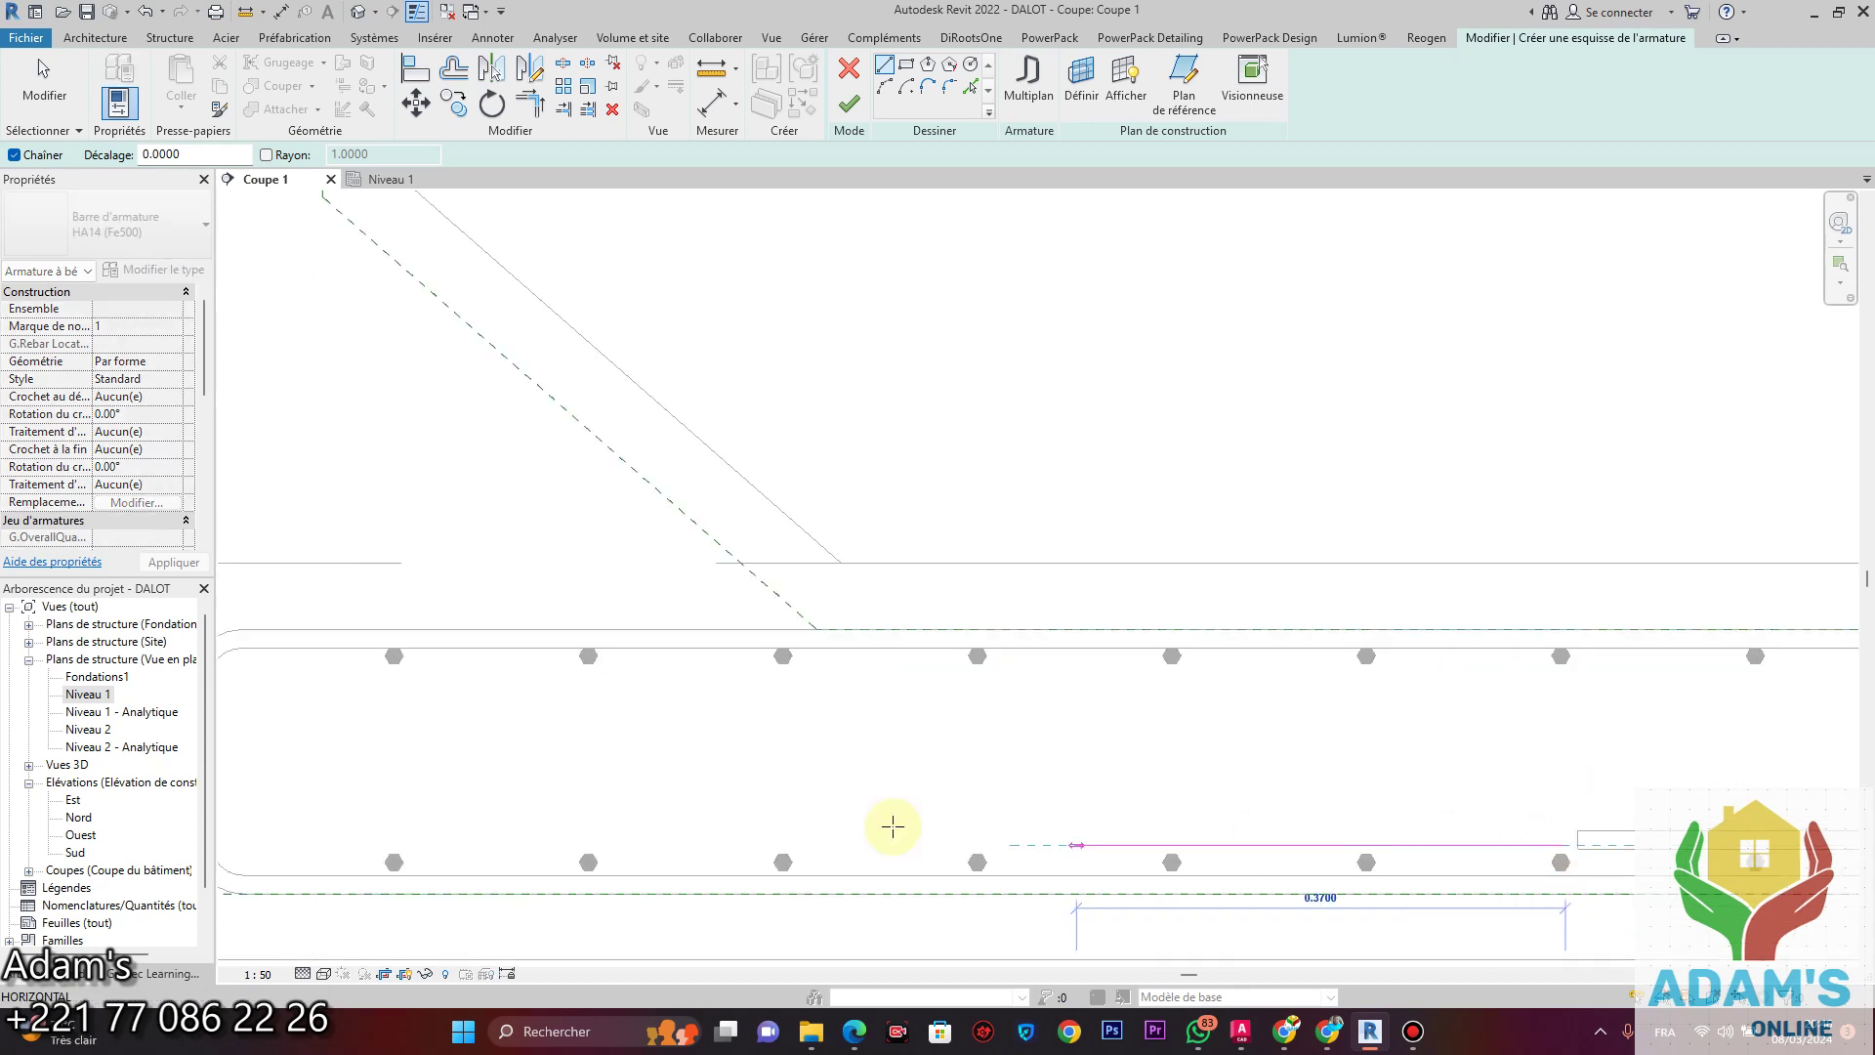
{"action": "middle_click_drag", "start_coordinate": [526, 830], "coordinate": [1427, 809]}
{"action": "scroll", "coordinate": [1216, 813], "scroll_direction": "up", "scroll_amount": 3}
{"action": "scroll", "coordinate": [1123, 826], "scroll_direction": "up", "scroll_amount": 1}
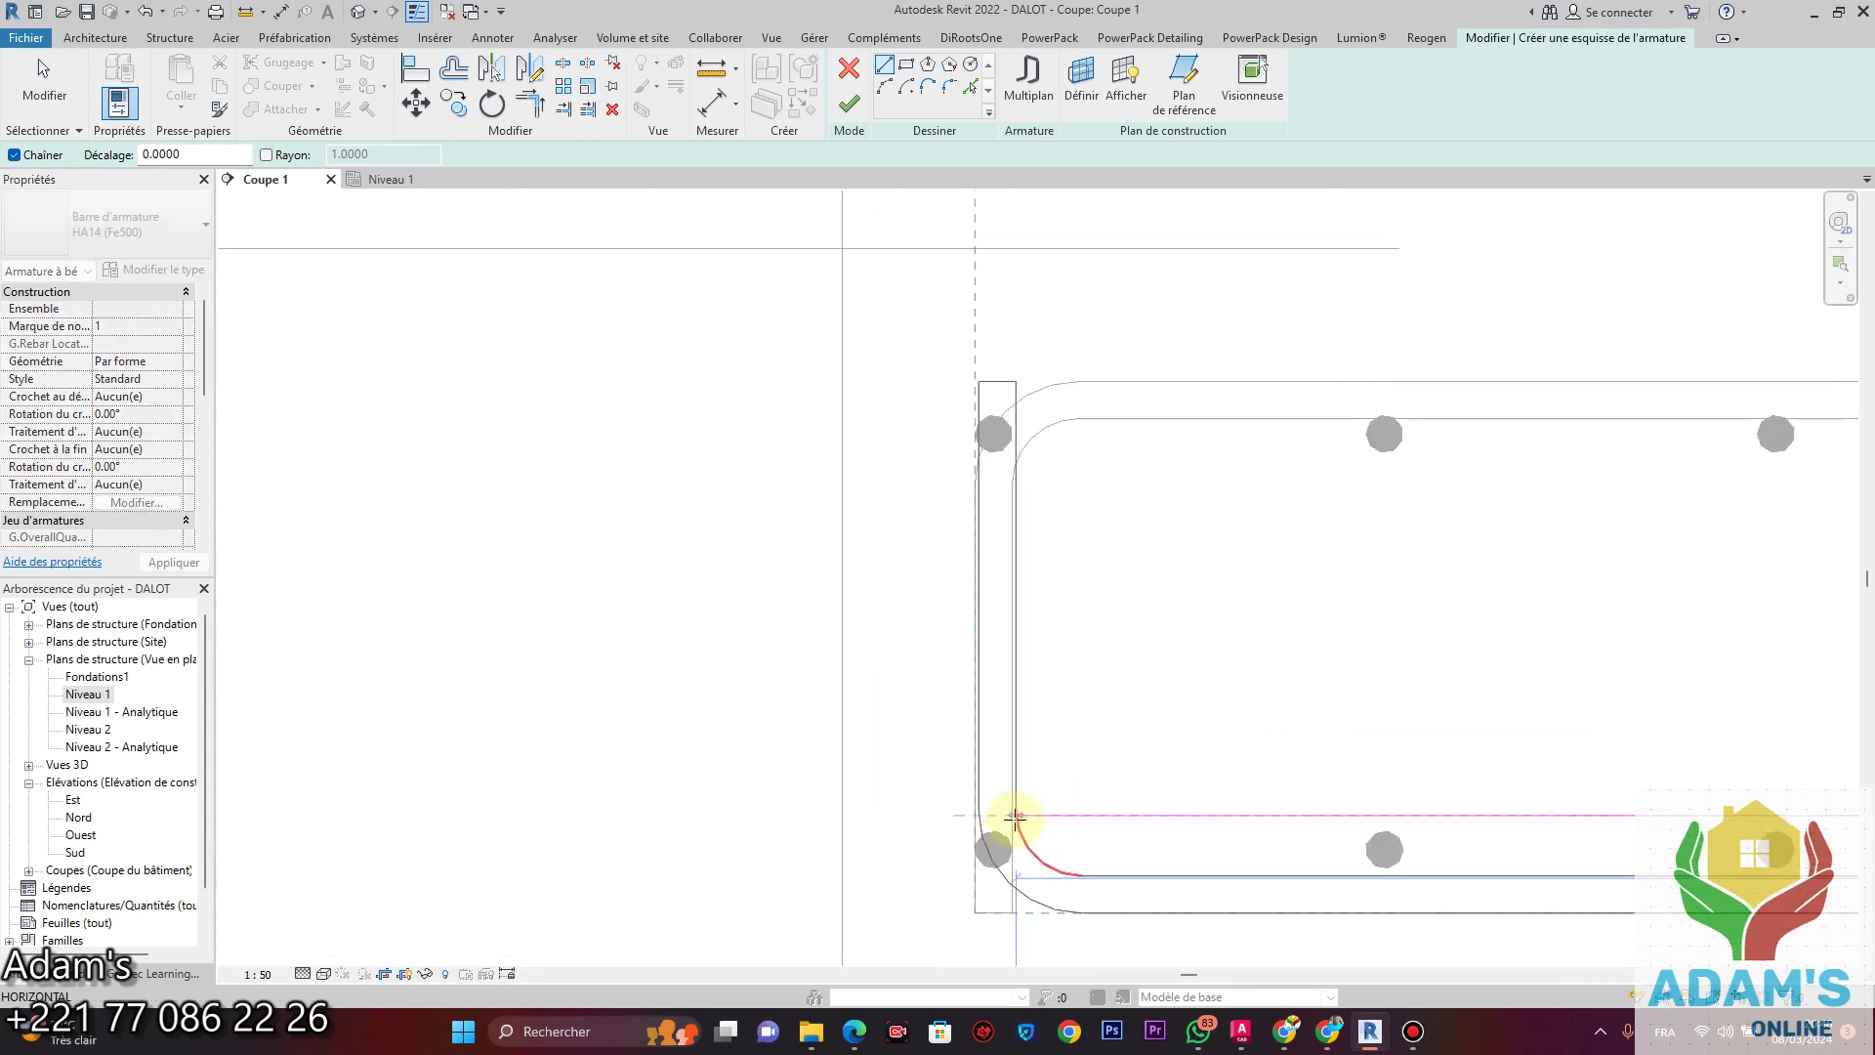
{"action": "left_click", "coordinate": [974, 815]}
Continue the sketch up the left outer wall's cover line and add a 1 m leg along the top slab's upper cover line.
{"action": "scroll", "coordinate": [983, 757], "scroll_direction": "down", "scroll_amount": 5}
{"action": "scroll", "coordinate": [1000, 654], "scroll_direction": "down", "scroll_amount": 2}
{"action": "middle_click_drag", "start_coordinate": [996, 312], "coordinate": [985, 908]}
{"action": "scroll", "coordinate": [966, 477], "scroll_direction": "up", "scroll_amount": 5}
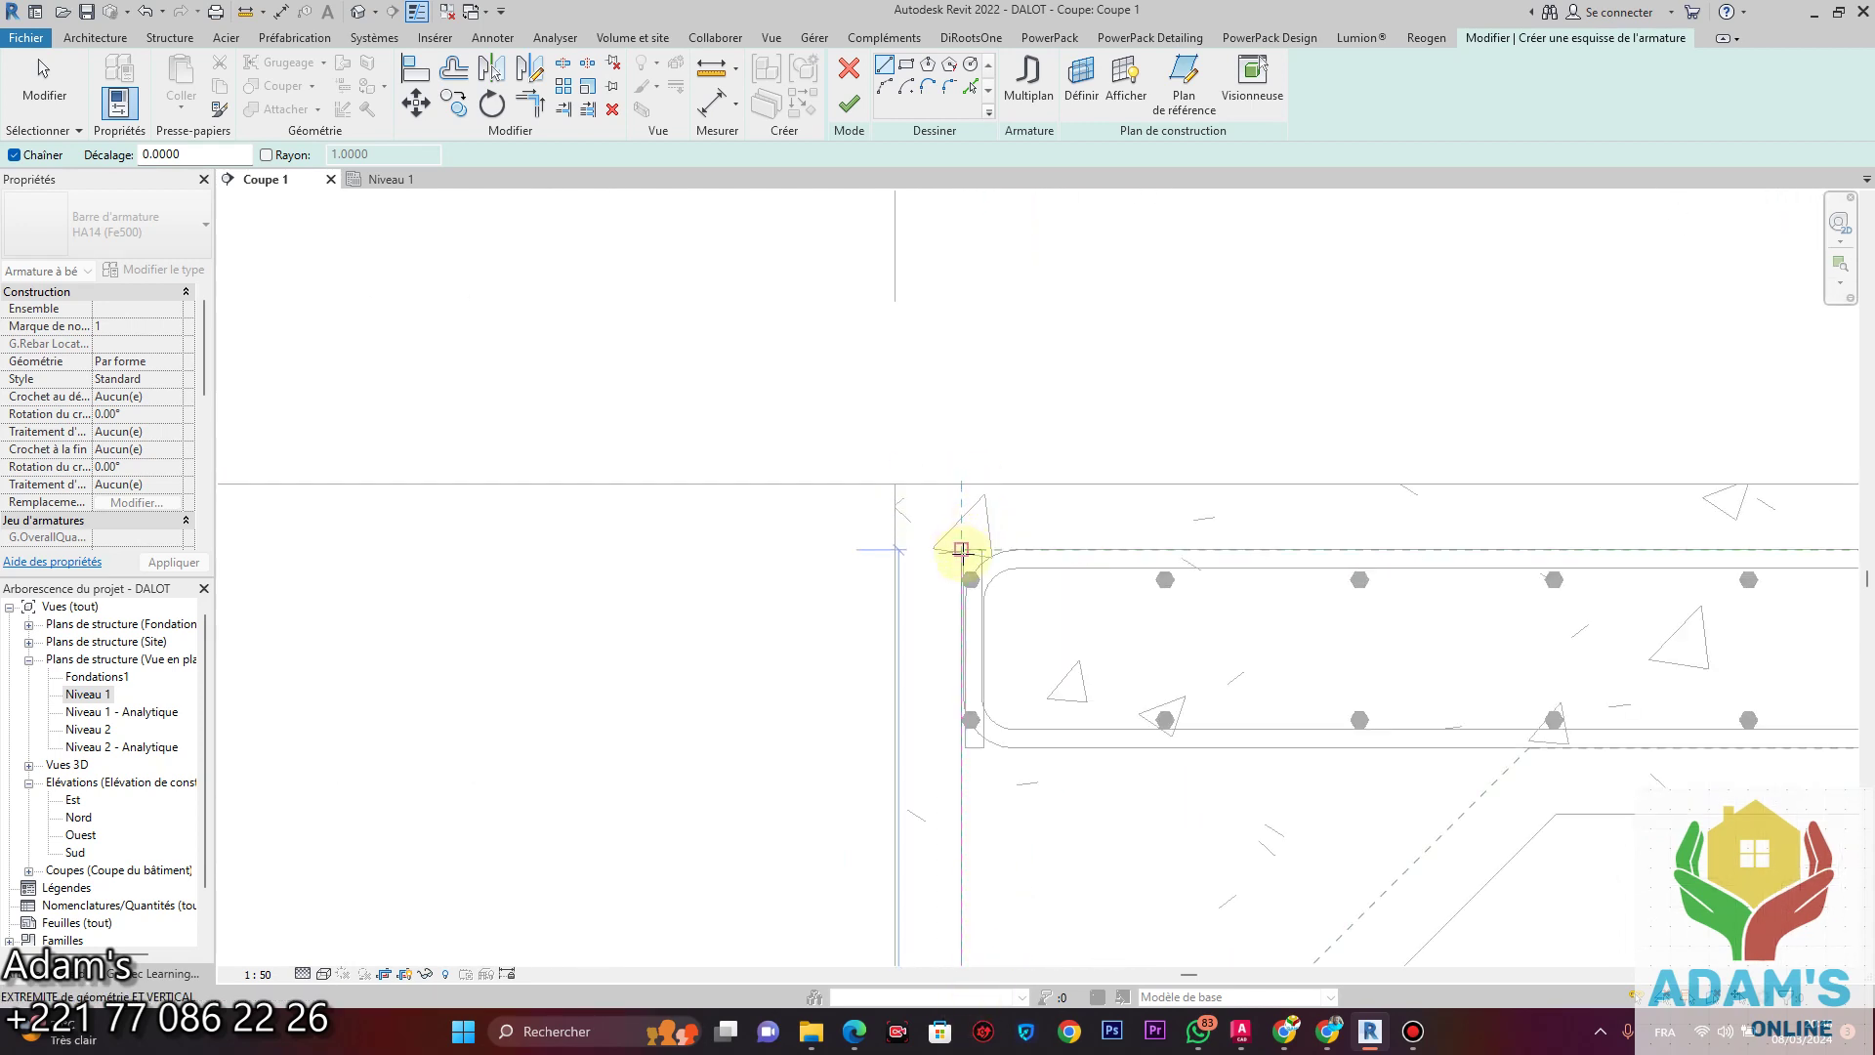
{"action": "left_click", "coordinate": [1196, 554]}
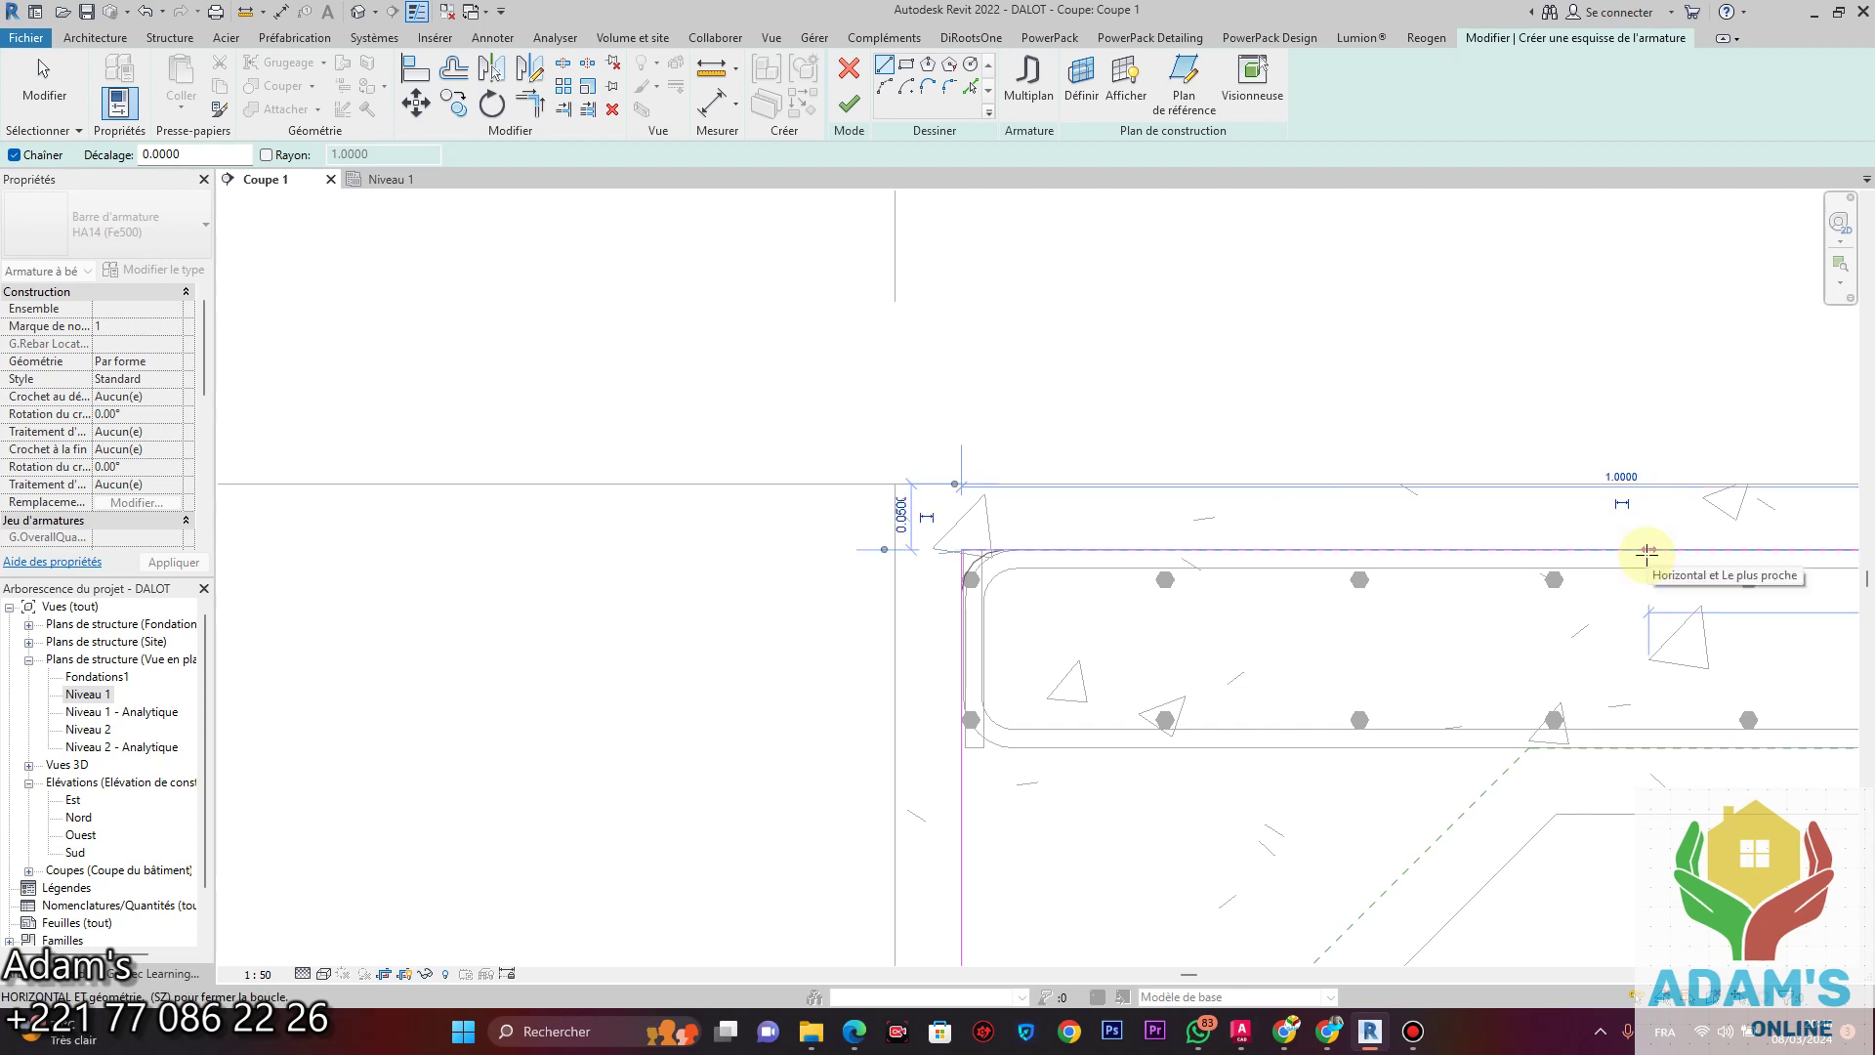
{"action": "key", "text": "Escape"}
Finish the sketch of the C-shaped HA14 bar in the left outer wall and leave the rebar command.
{"action": "scroll", "coordinate": [1466, 557], "scroll_direction": "down", "scroll_amount": 3}
{"action": "scroll", "coordinate": [1071, 457], "scroll_direction": "down", "scroll_amount": 4}
{"action": "middle_click_drag", "start_coordinate": [1222, 622], "coordinate": [956, 299]}
{"action": "scroll", "coordinate": [952, 327], "scroll_direction": "down", "scroll_amount": 2}
{"action": "middle_click_drag", "start_coordinate": [985, 497], "coordinate": [986, 517]}
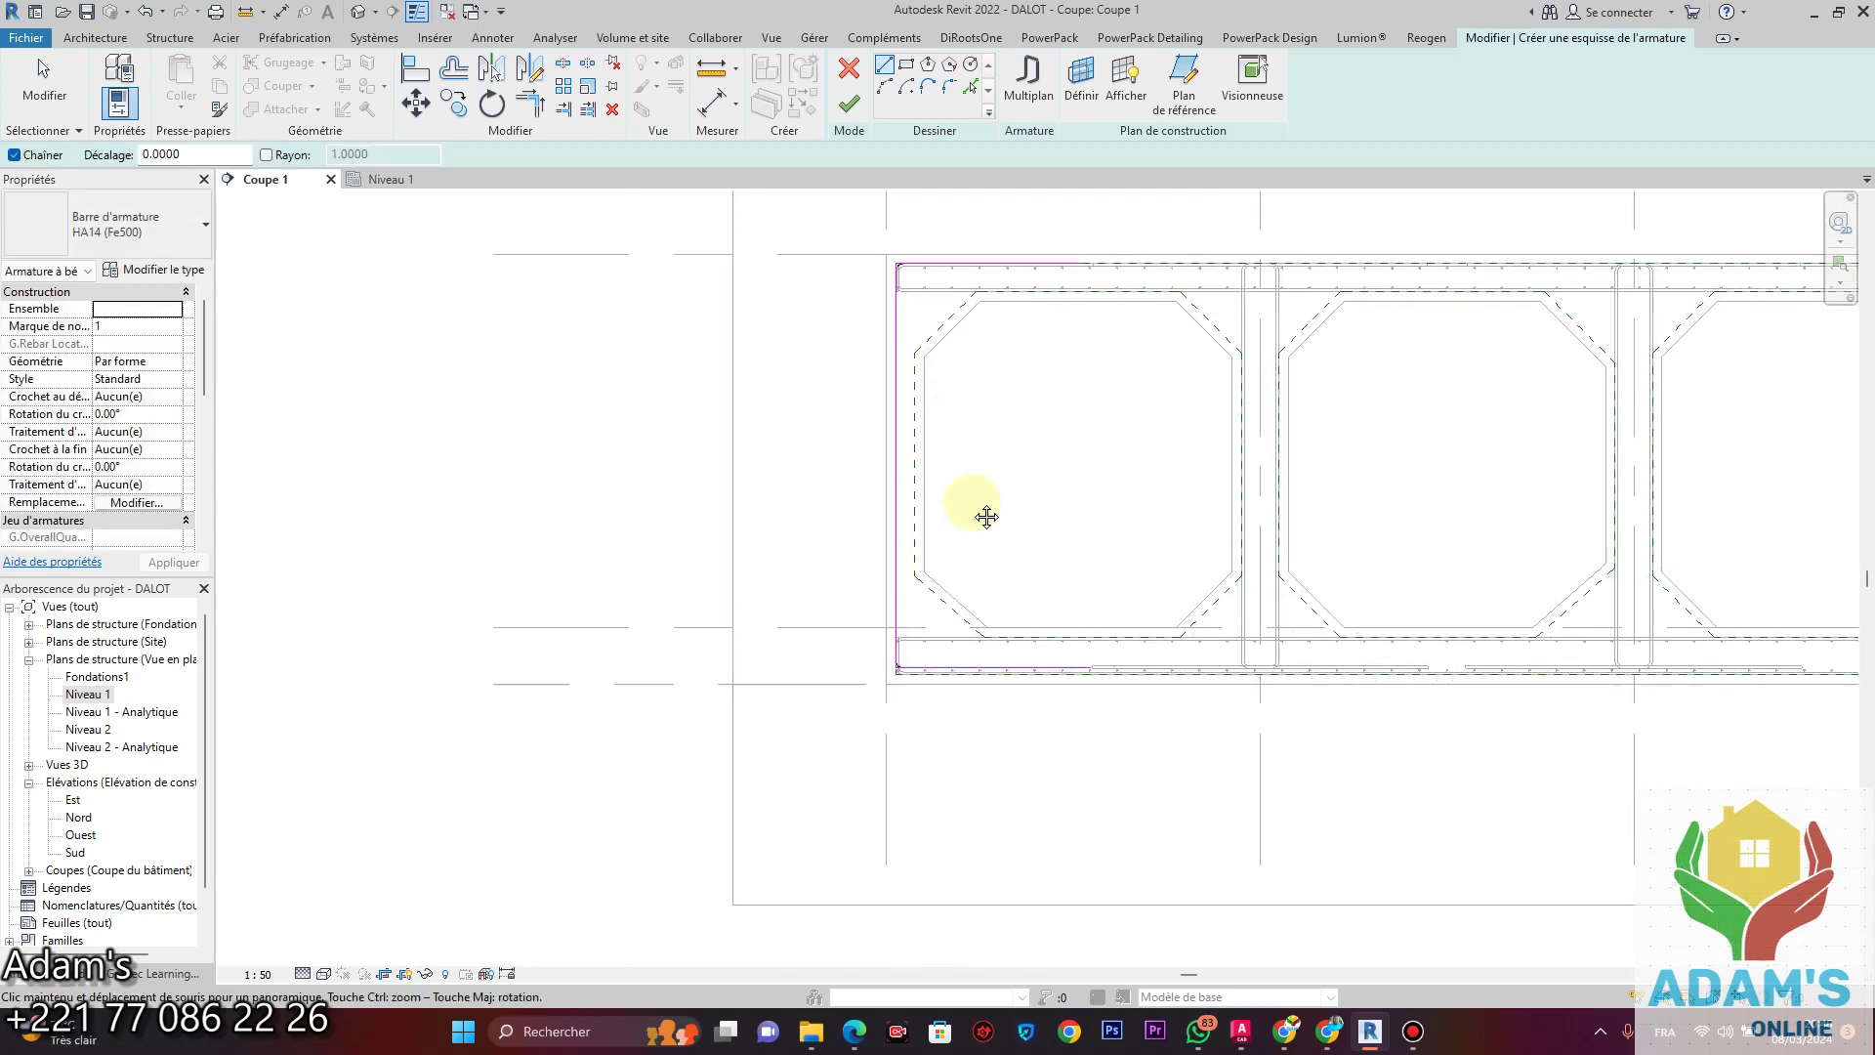
{"action": "scroll", "coordinate": [987, 516], "scroll_direction": "down", "scroll_amount": 3}
{"action": "left_click", "coordinate": [849, 103]}
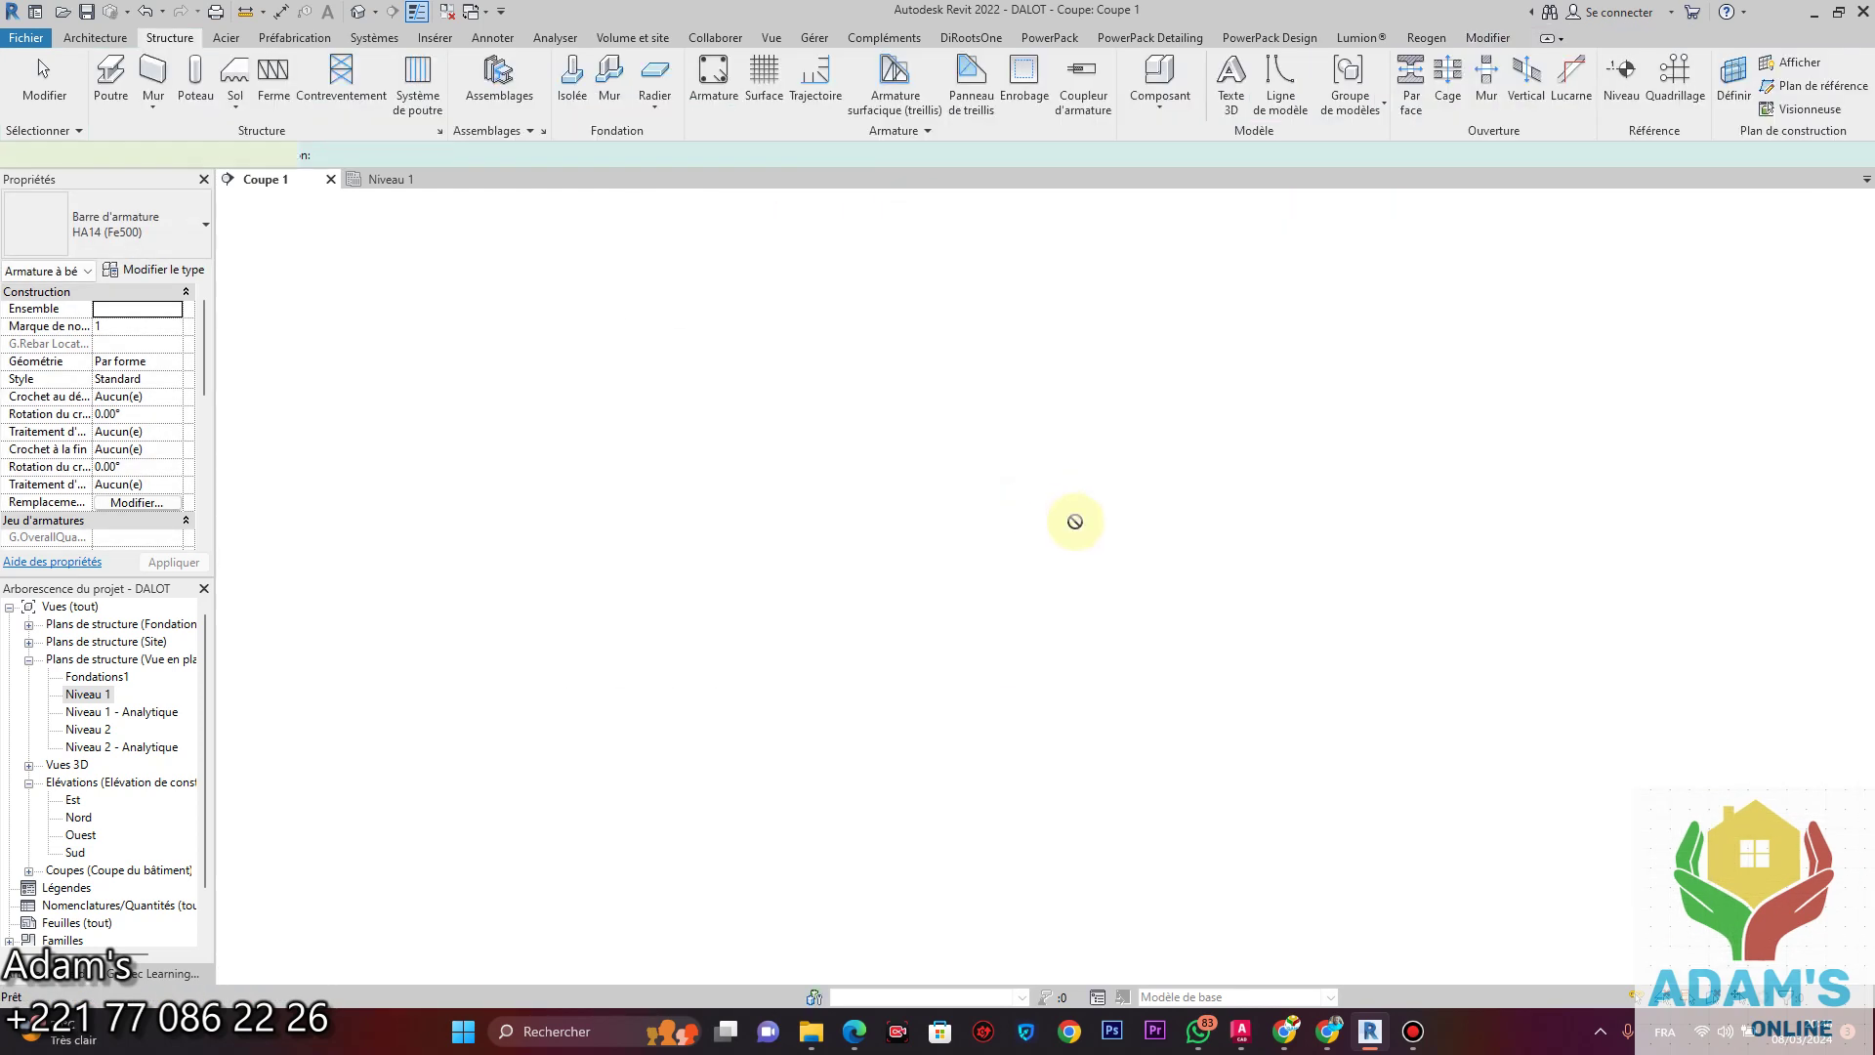
{"action": "key", "text": "Escape"}
Draw a vertical detail line down from the midpoint of the central cell's upper edge, matching the existing line in the top slab.
{"action": "scroll", "coordinate": [1017, 469], "scroll_direction": "up", "scroll_amount": 5}
{"action": "scroll", "coordinate": [862, 418], "scroll_direction": "up", "scroll_amount": 1}
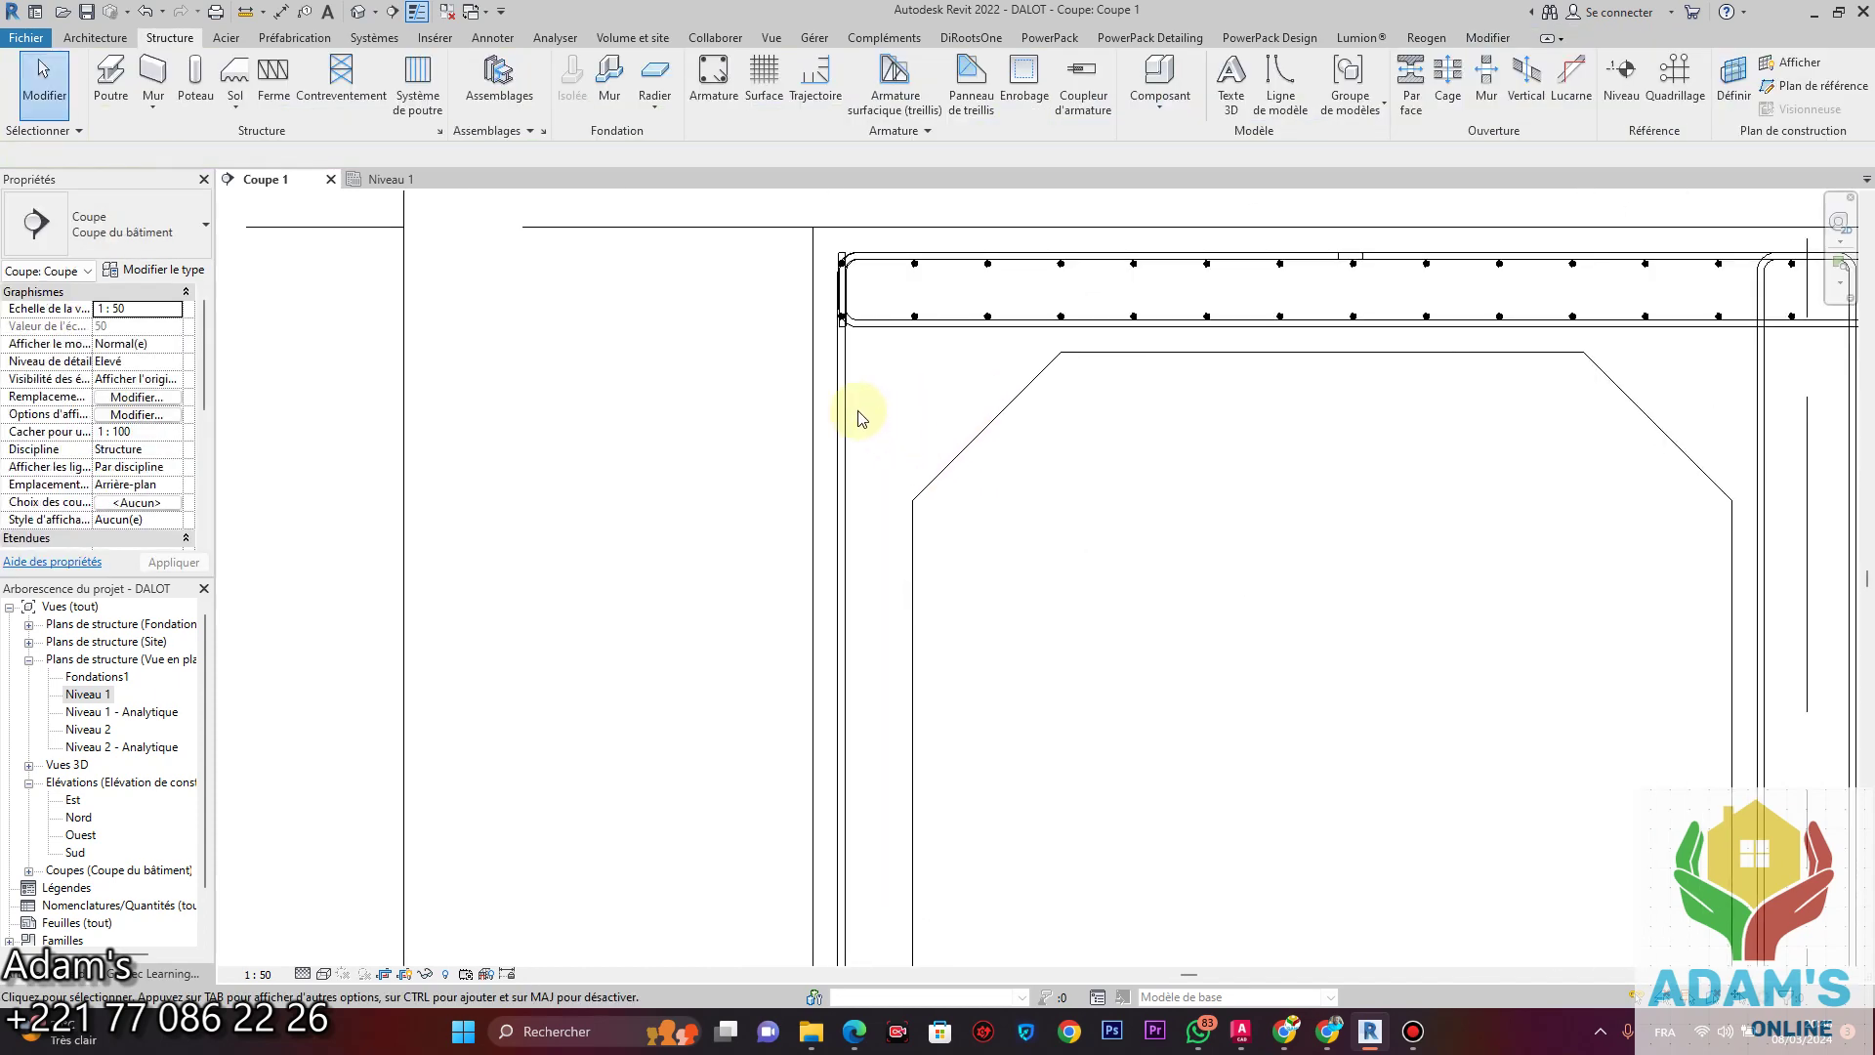
{"action": "left_click", "coordinate": [841, 397]}
{"action": "scroll", "coordinate": [1075, 586], "scroll_direction": "down", "scroll_amount": 4}
{"action": "middle_click_drag", "start_coordinate": [1352, 513], "coordinate": [1209, 621]}
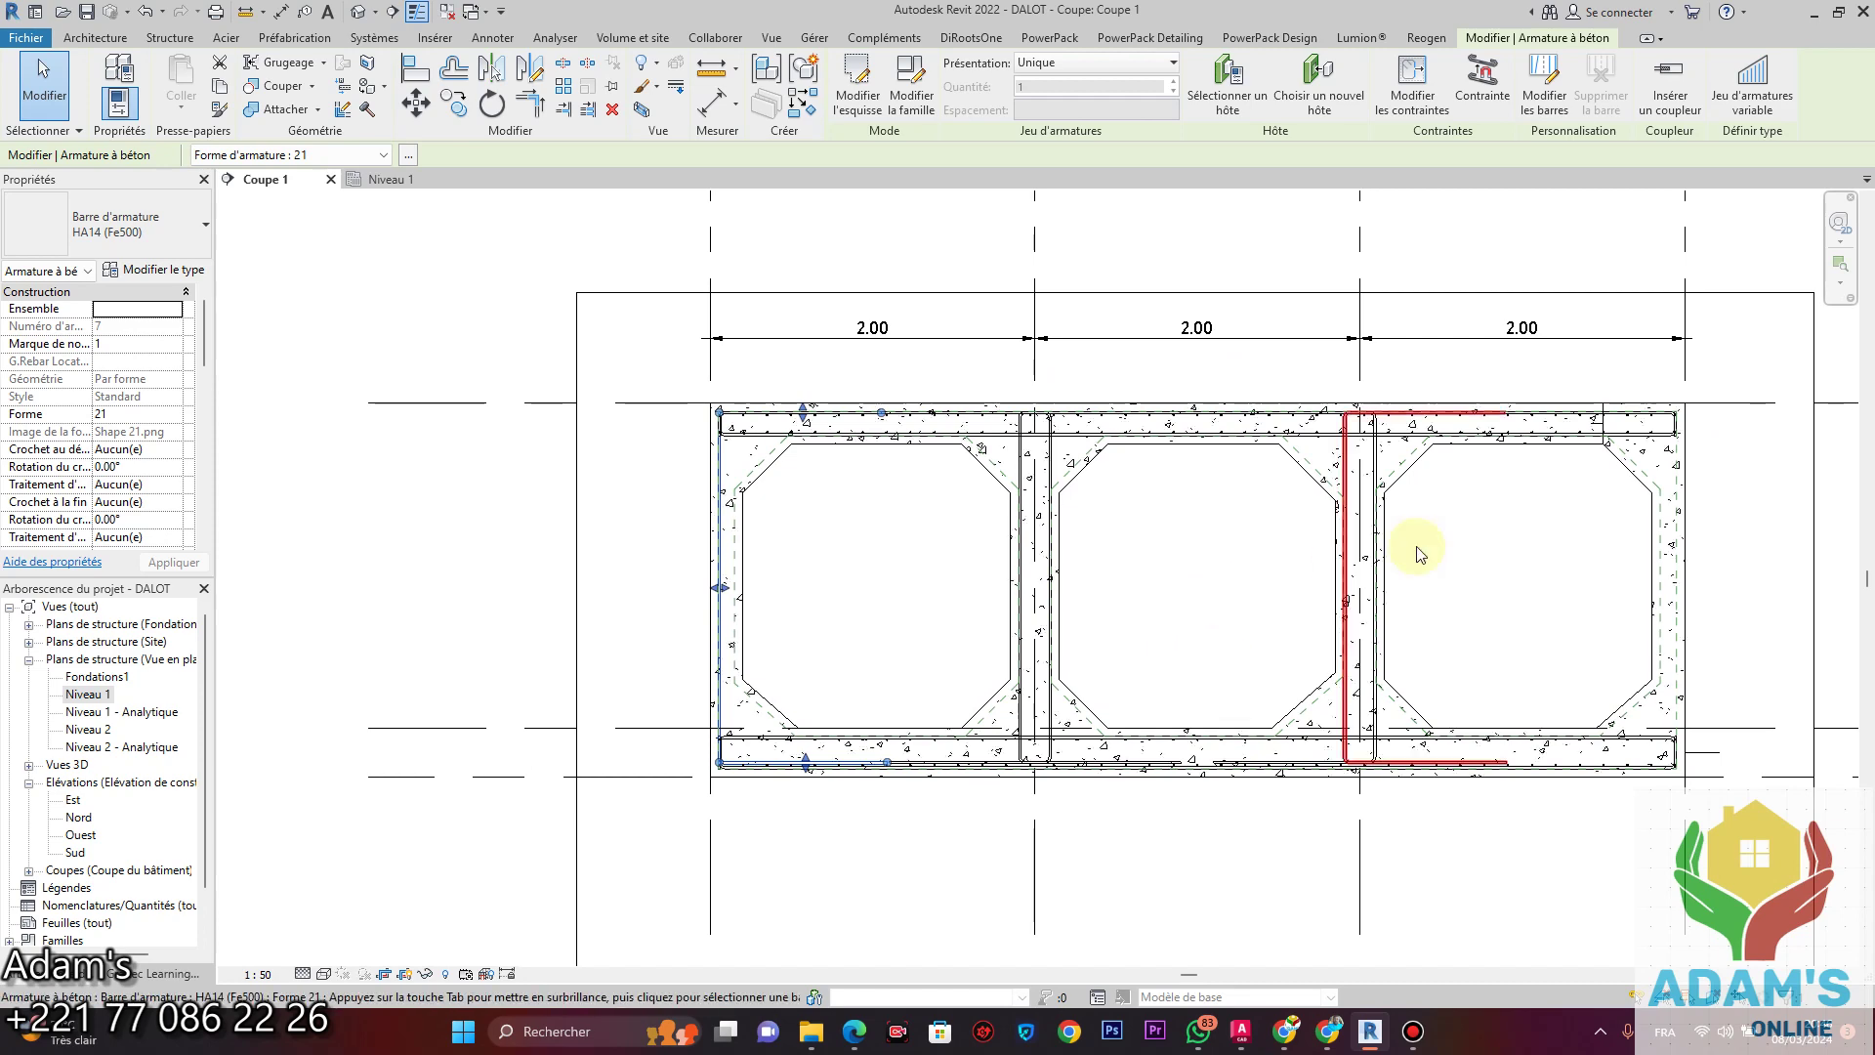
{"action": "key", "text": "Escape"}
{"action": "scroll", "coordinate": [1604, 408], "scroll_direction": "up", "scroll_amount": 3}
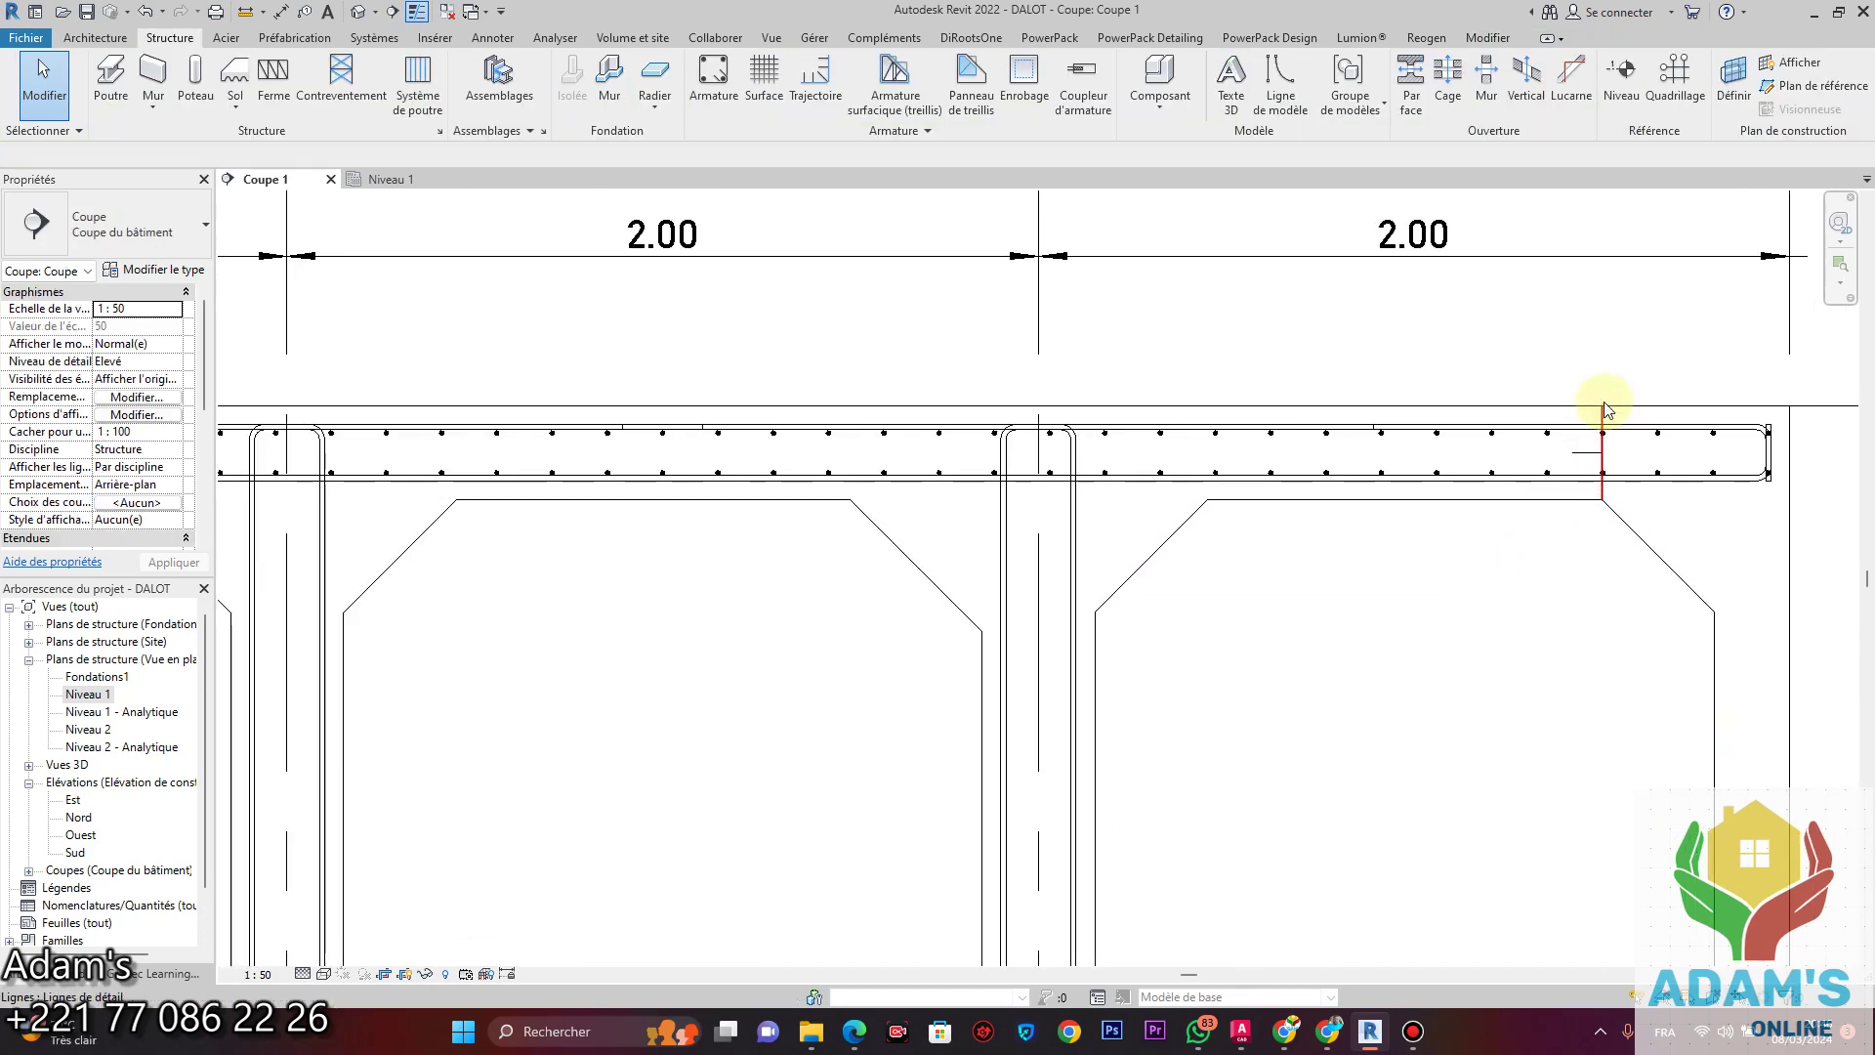
{"action": "right_click", "coordinate": [1594, 404]}
{"action": "left_click", "coordinate": [1663, 579]}
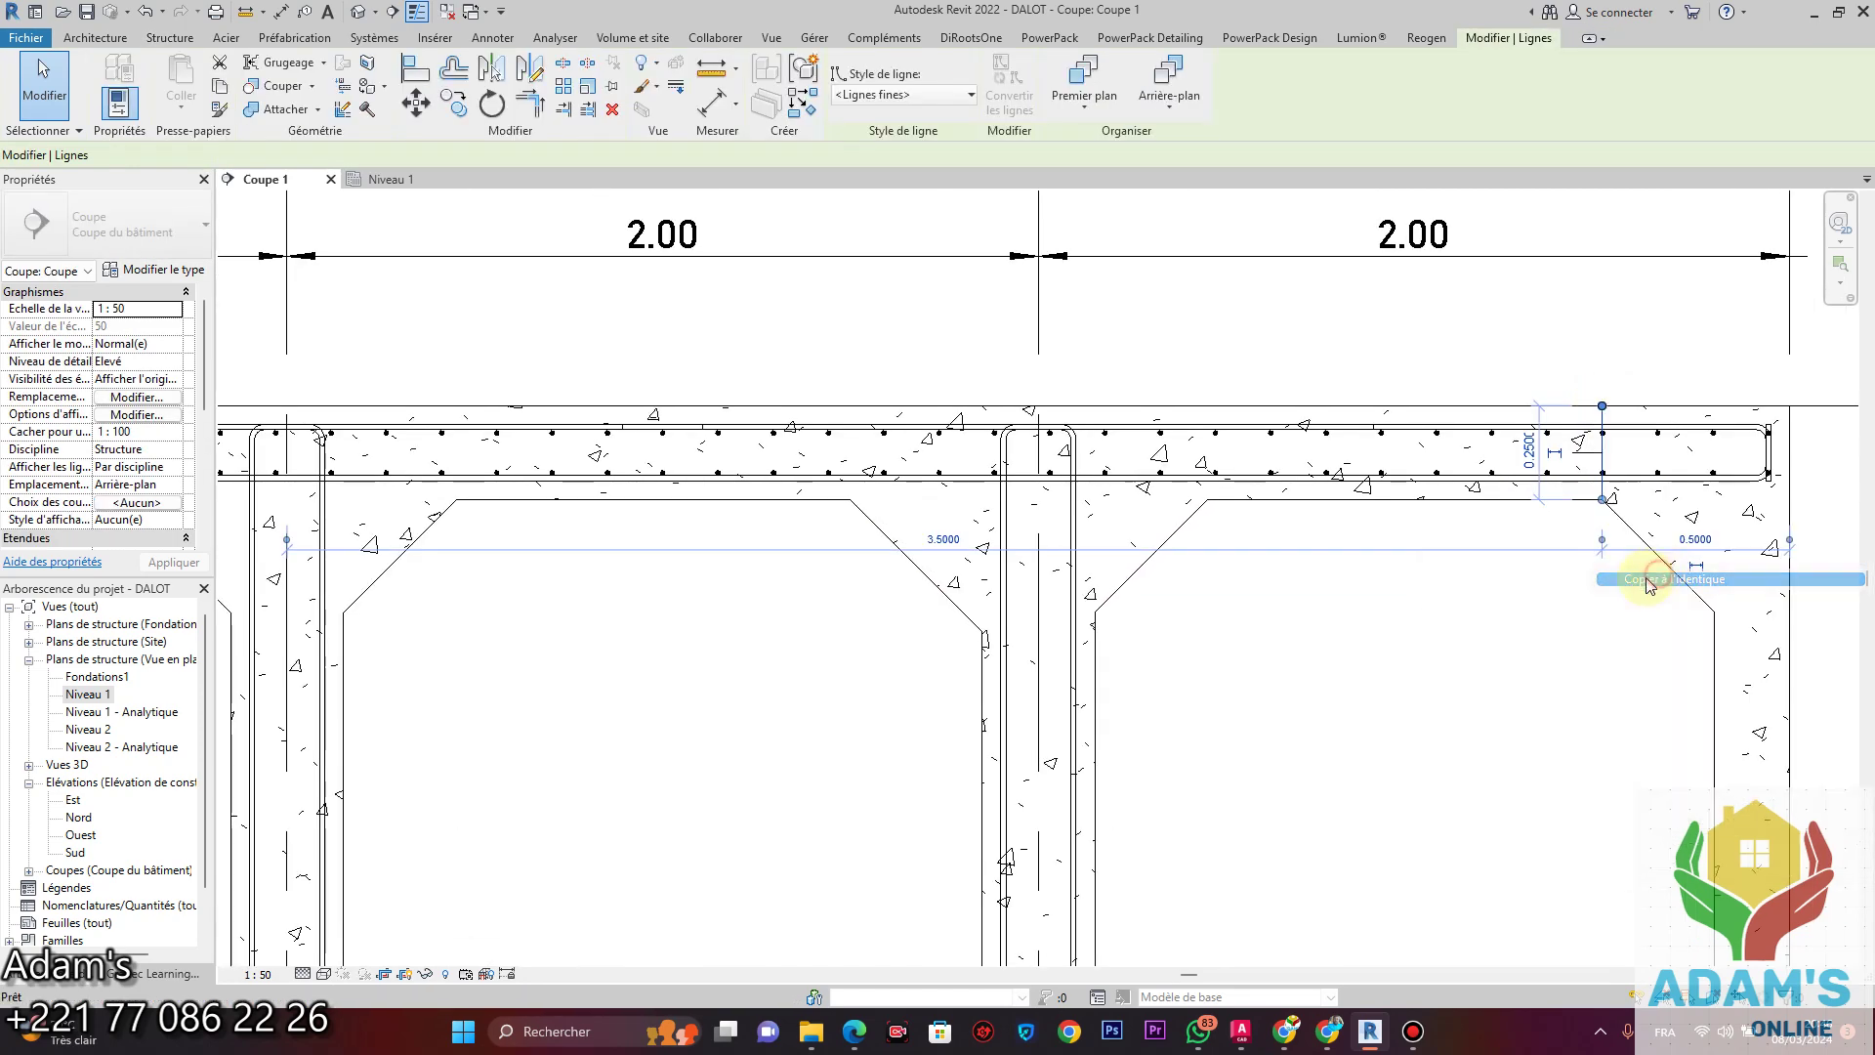
{"action": "scroll", "coordinate": [1088, 532], "scroll_direction": "down", "scroll_amount": 3}
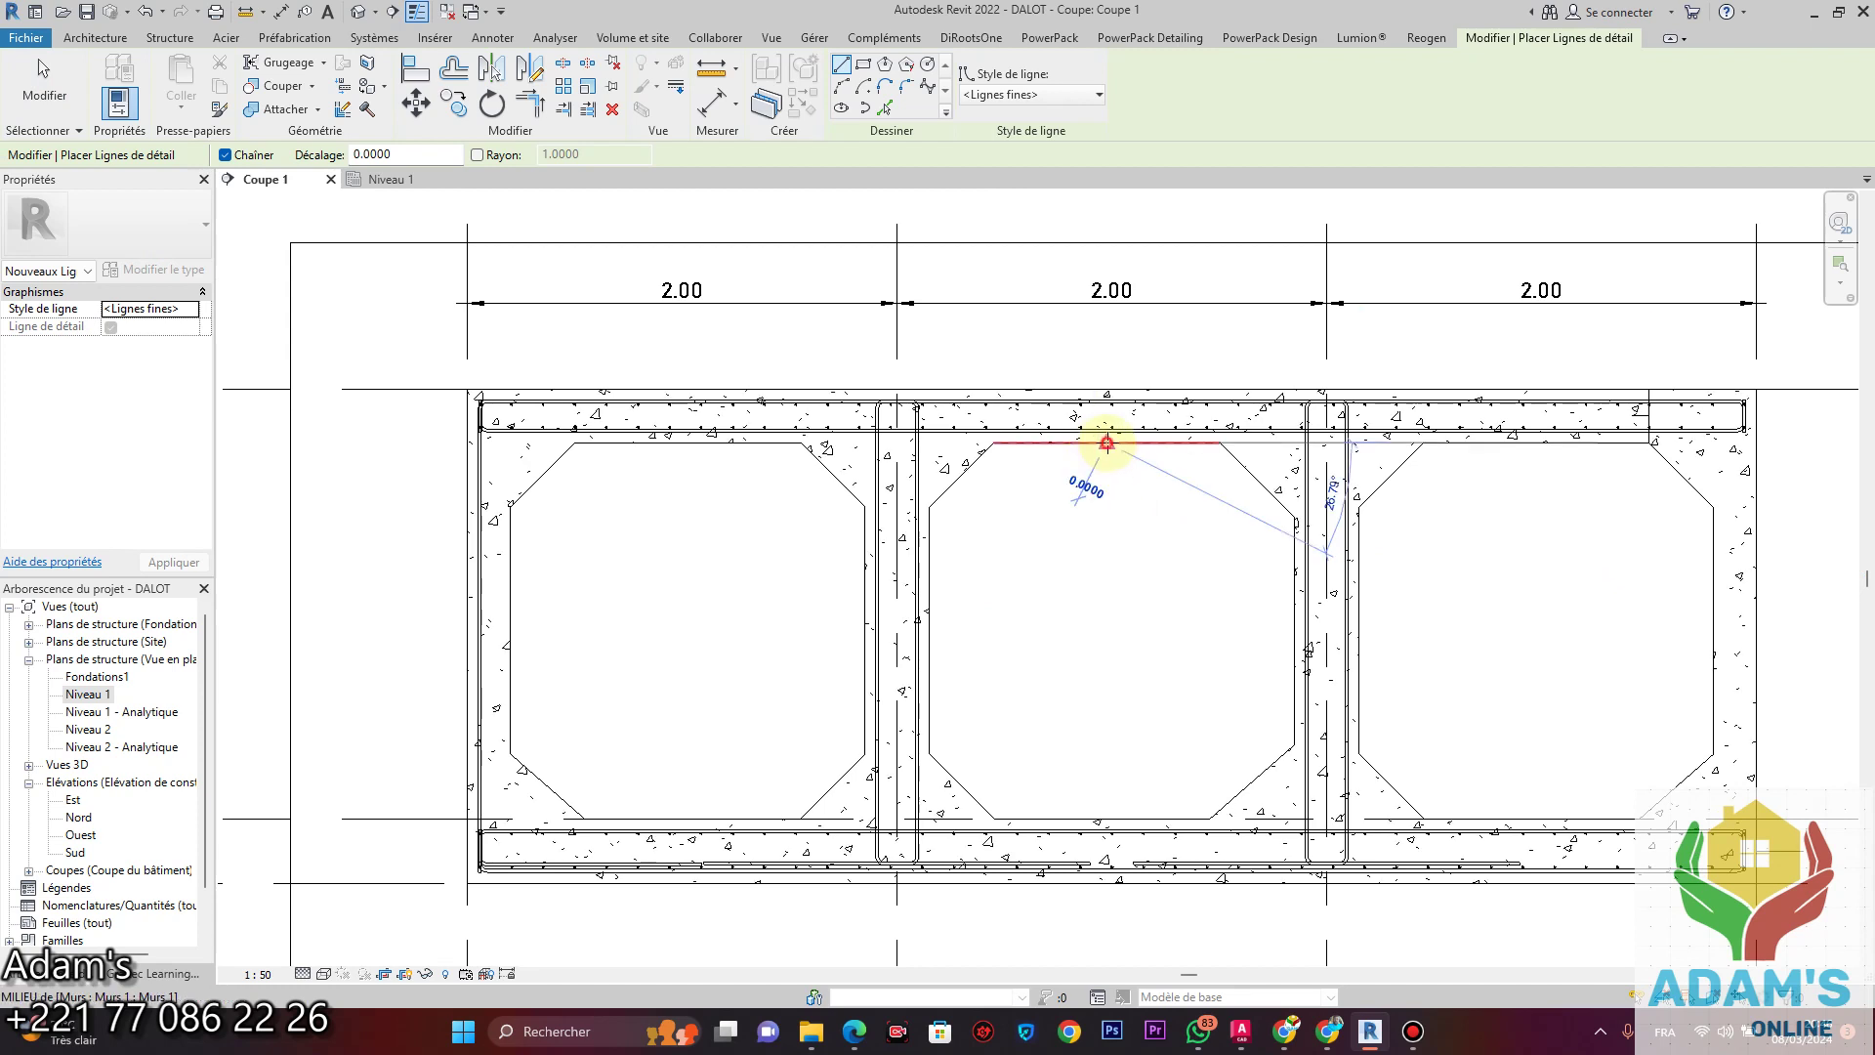
{"action": "left_click", "coordinate": [1106, 442]}
{"action": "key", "text": "Escape"}
{"action": "key", "text": "Escape"}
Set the left wall's C-shaped bar to a maximum spacing layout of 150 mm.
{"action": "scroll", "coordinate": [460, 452], "scroll_direction": "up", "scroll_amount": 3}
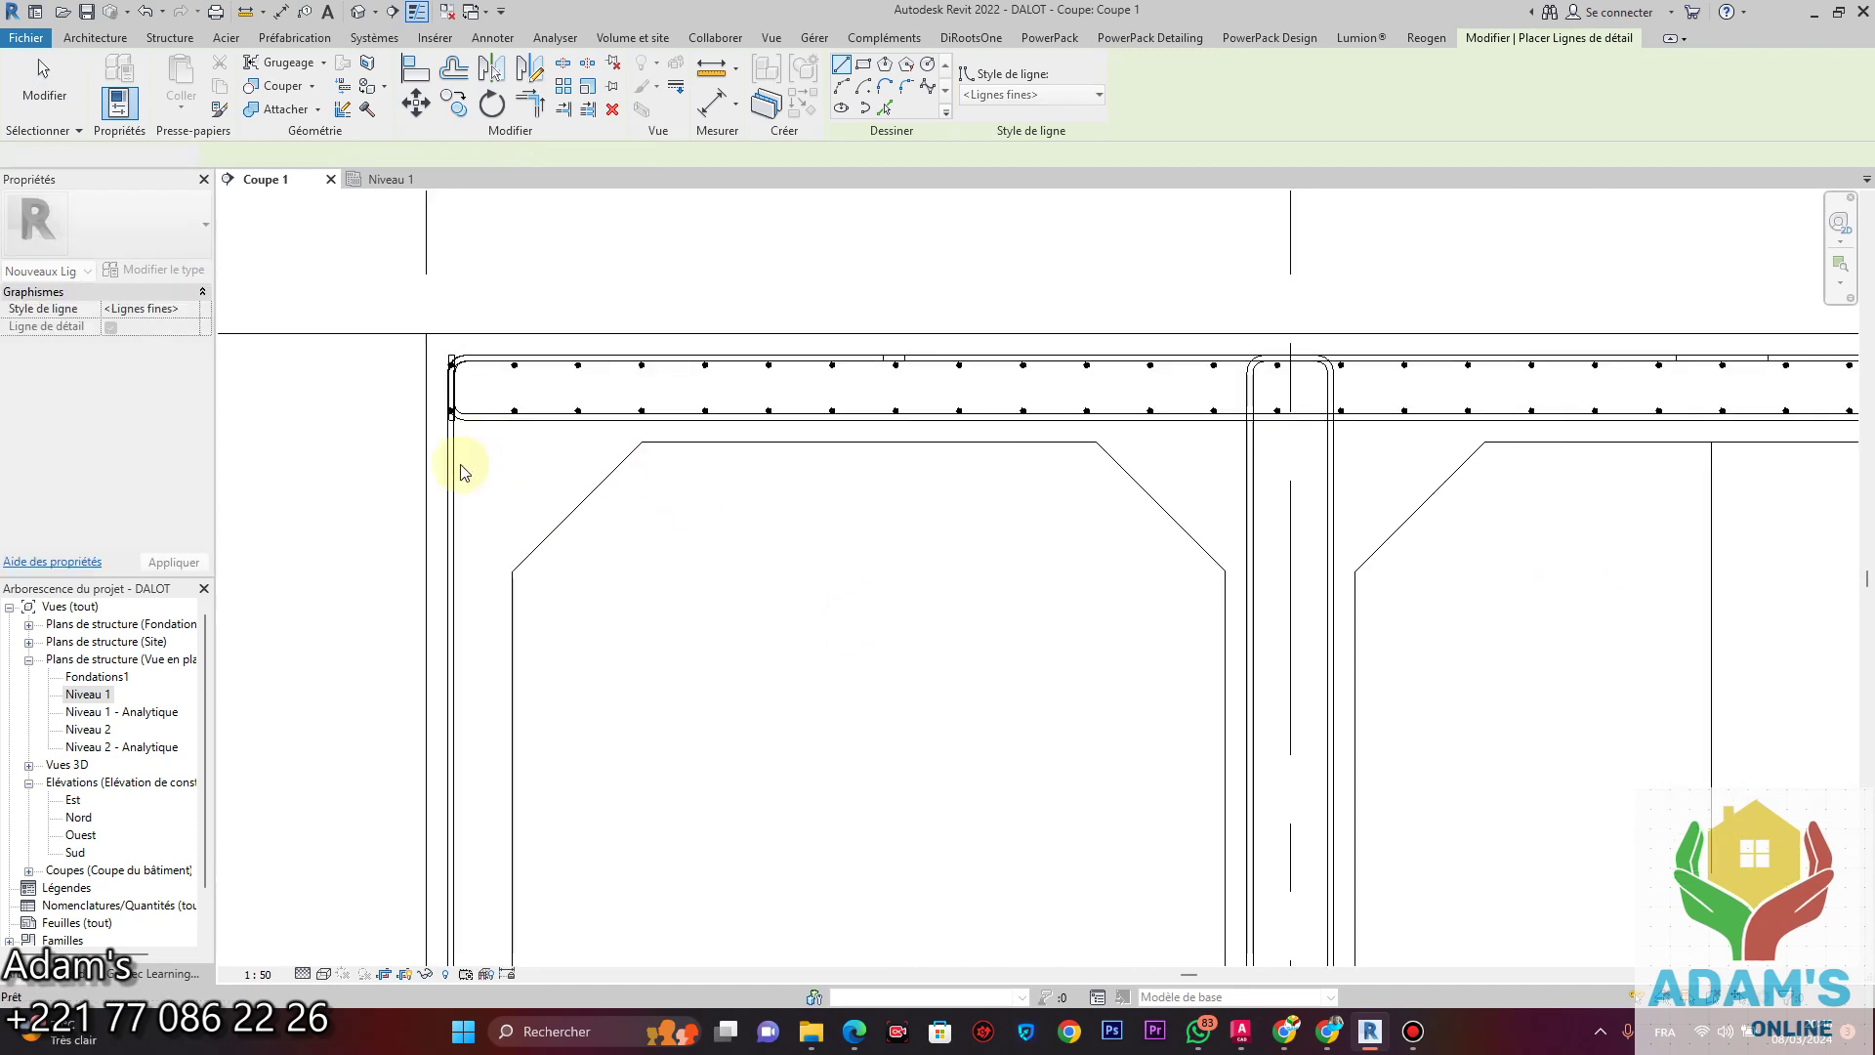
{"action": "left_click", "coordinate": [619, 357]}
{"action": "left_click", "coordinate": [1100, 65]}
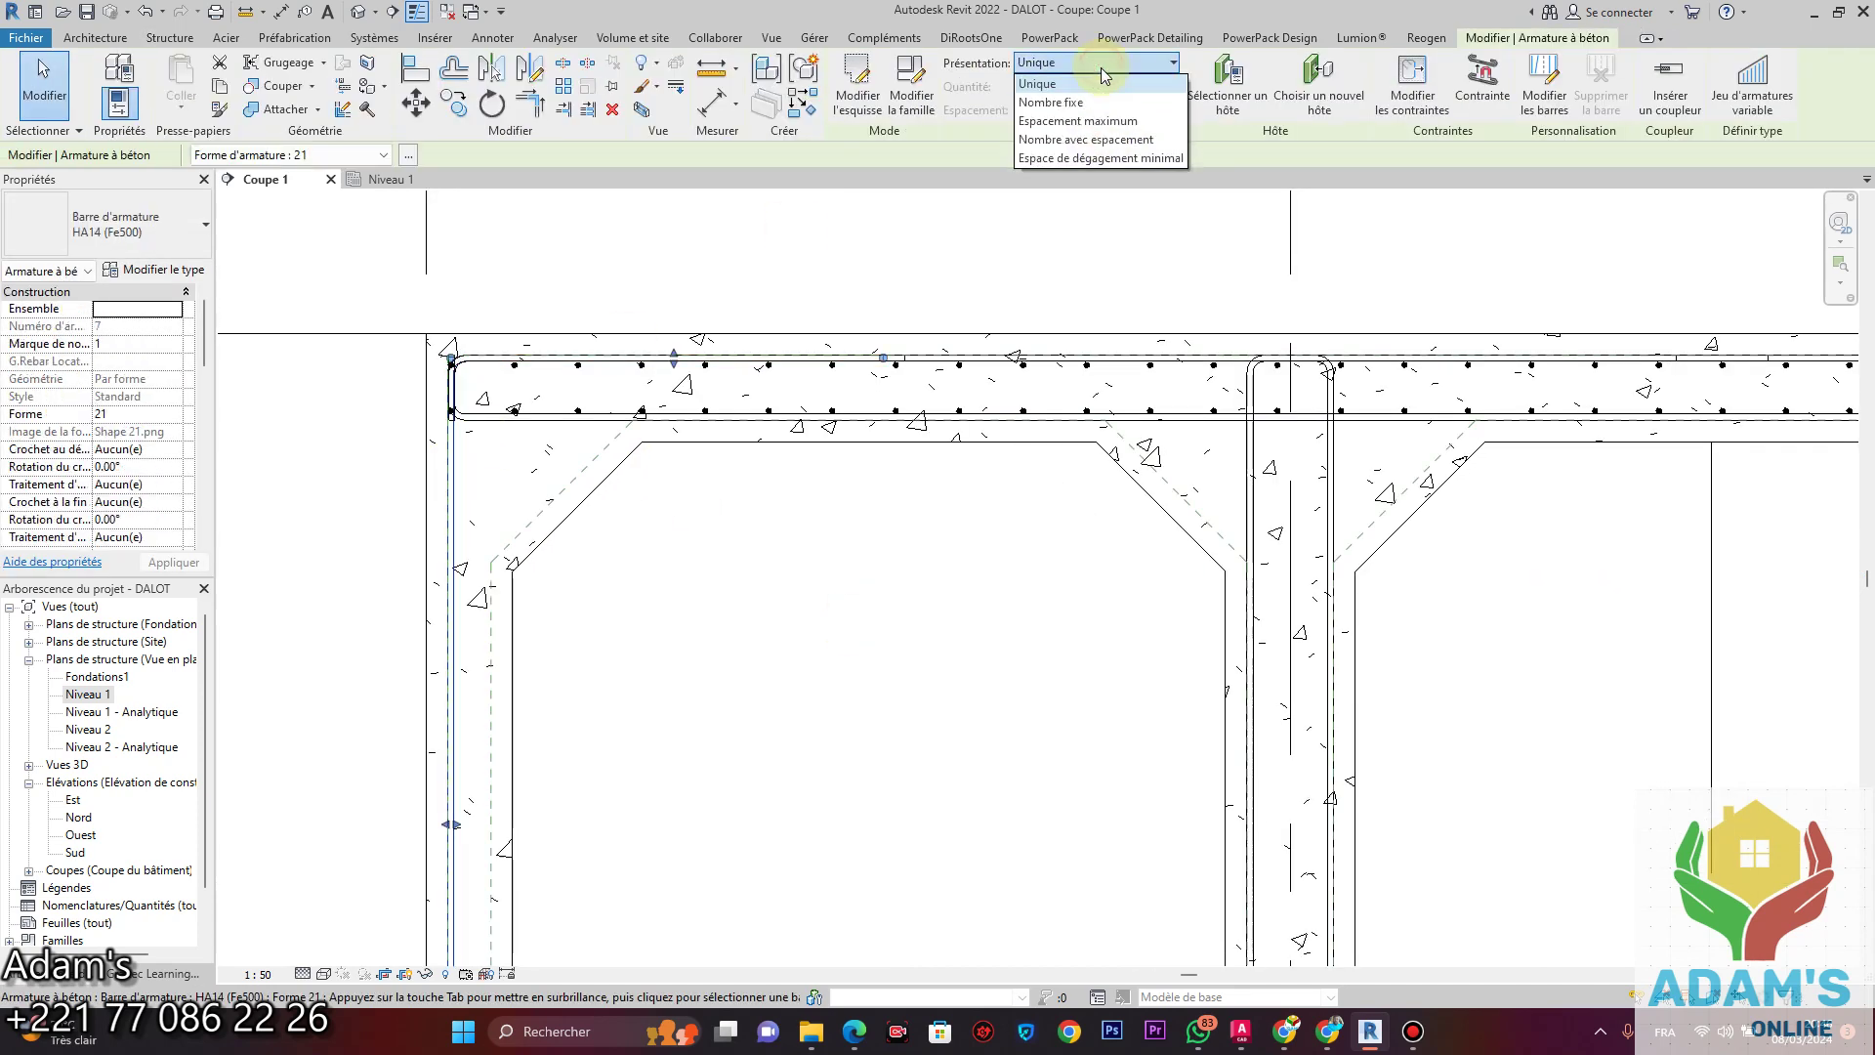
{"action": "left_click", "coordinate": [1105, 121]}
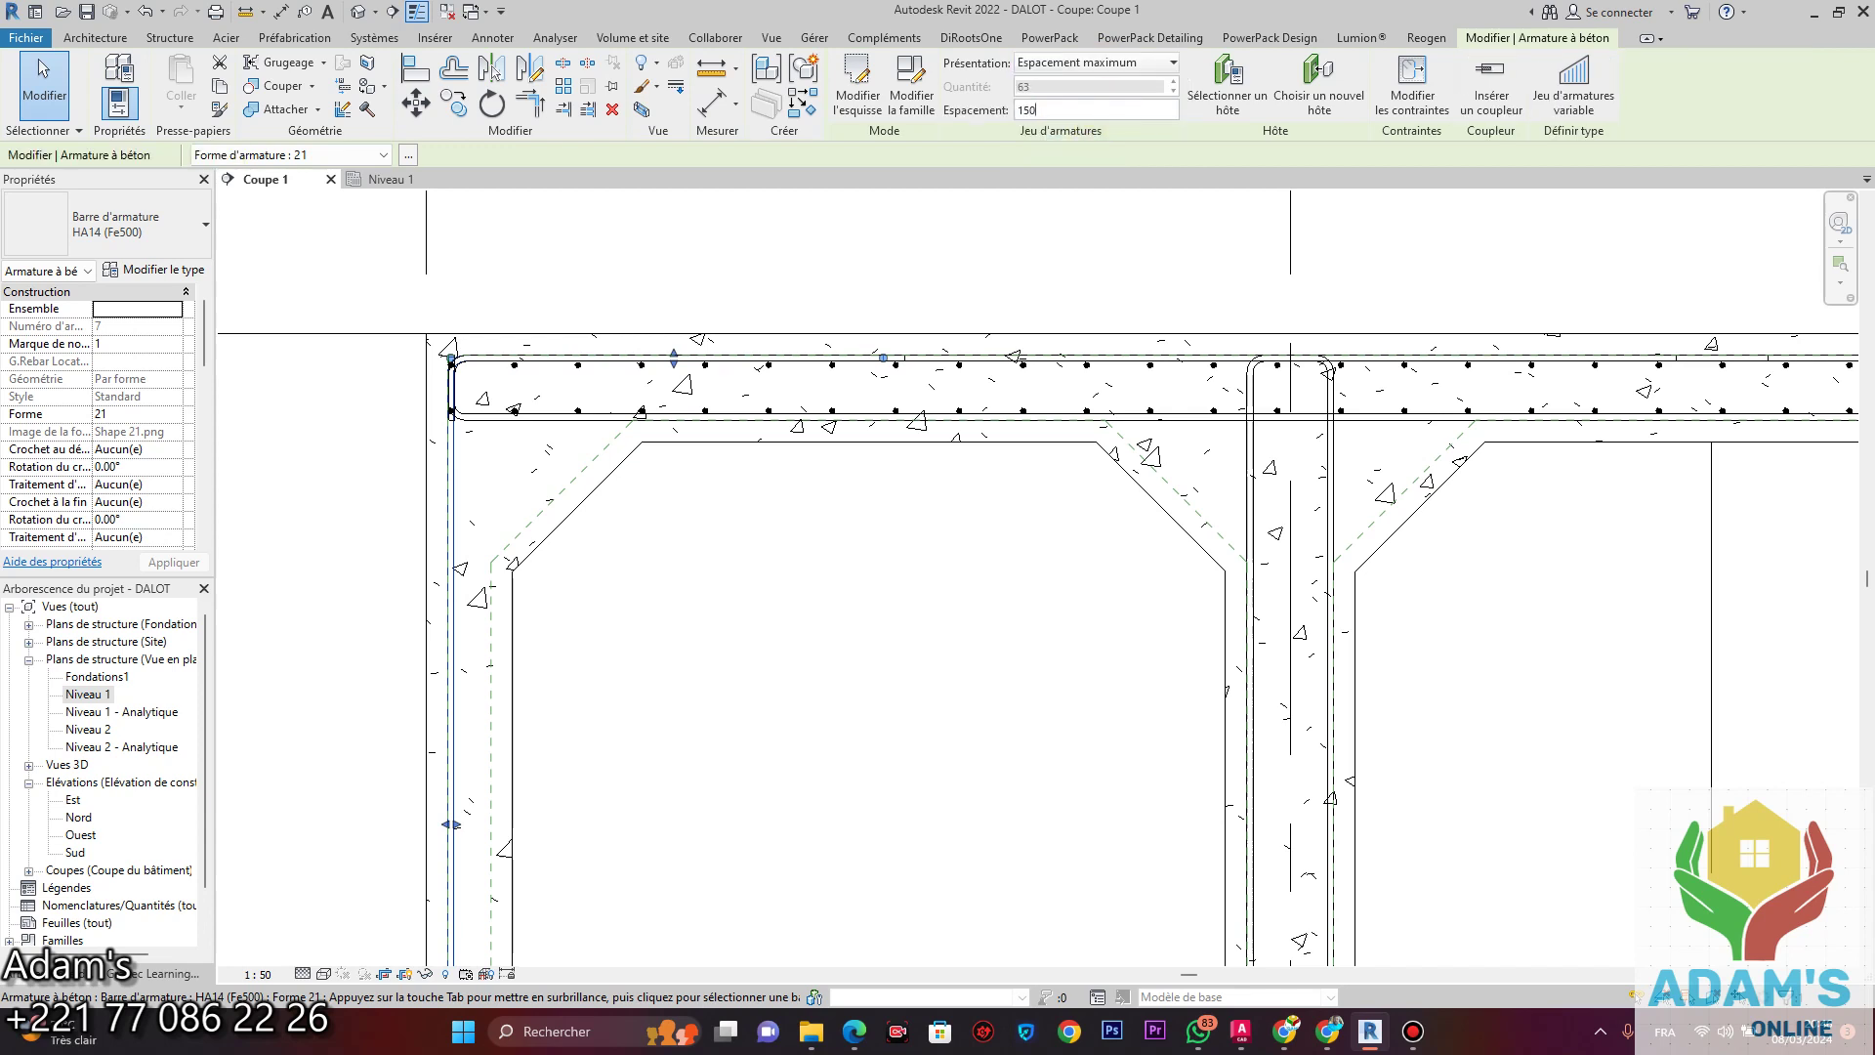
{"action": "left_click", "coordinate": [1175, 223]}
Mirror the left wall's C-shaped bar set about the central cell's vertical detail line onto the right outer wall.
{"action": "middle_click_drag", "start_coordinate": [1049, 335], "coordinate": [1217, 230]}
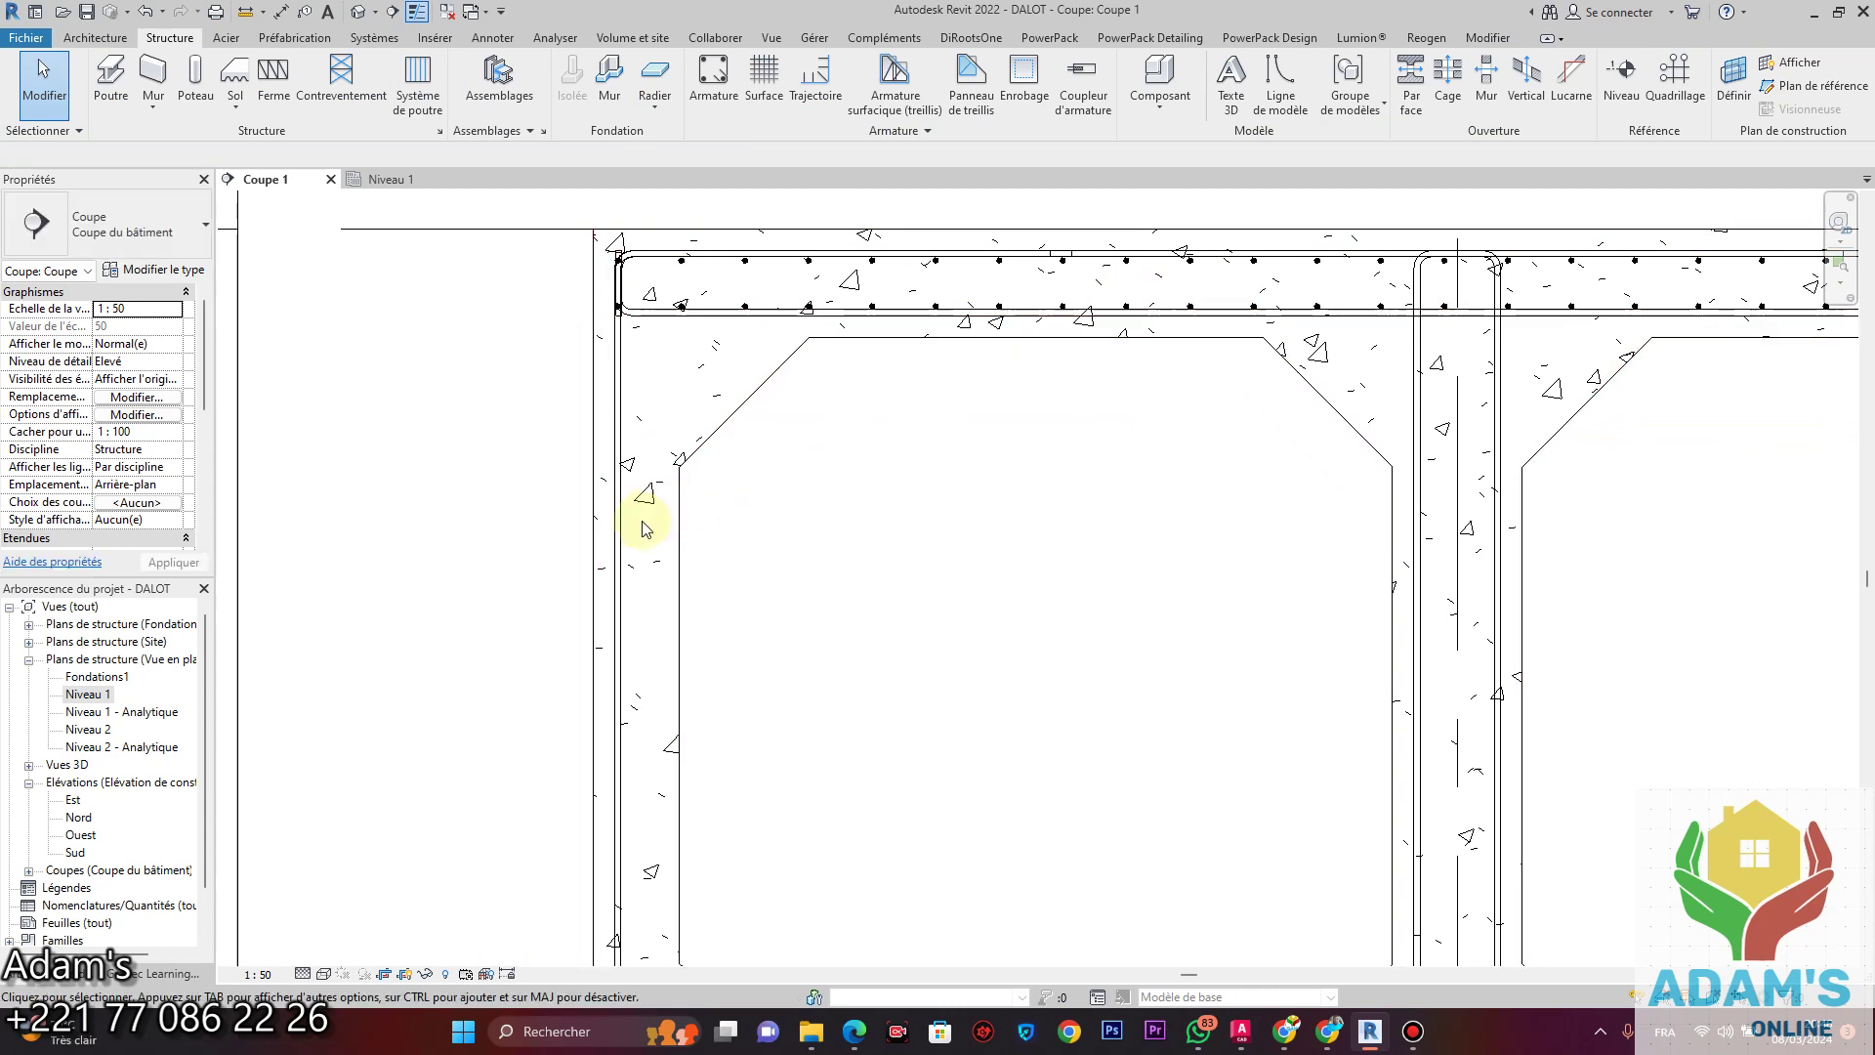
{"action": "left_click", "coordinate": [698, 515]}
{"action": "scroll", "coordinate": [697, 515], "scroll_direction": "down", "scroll_amount": 3}
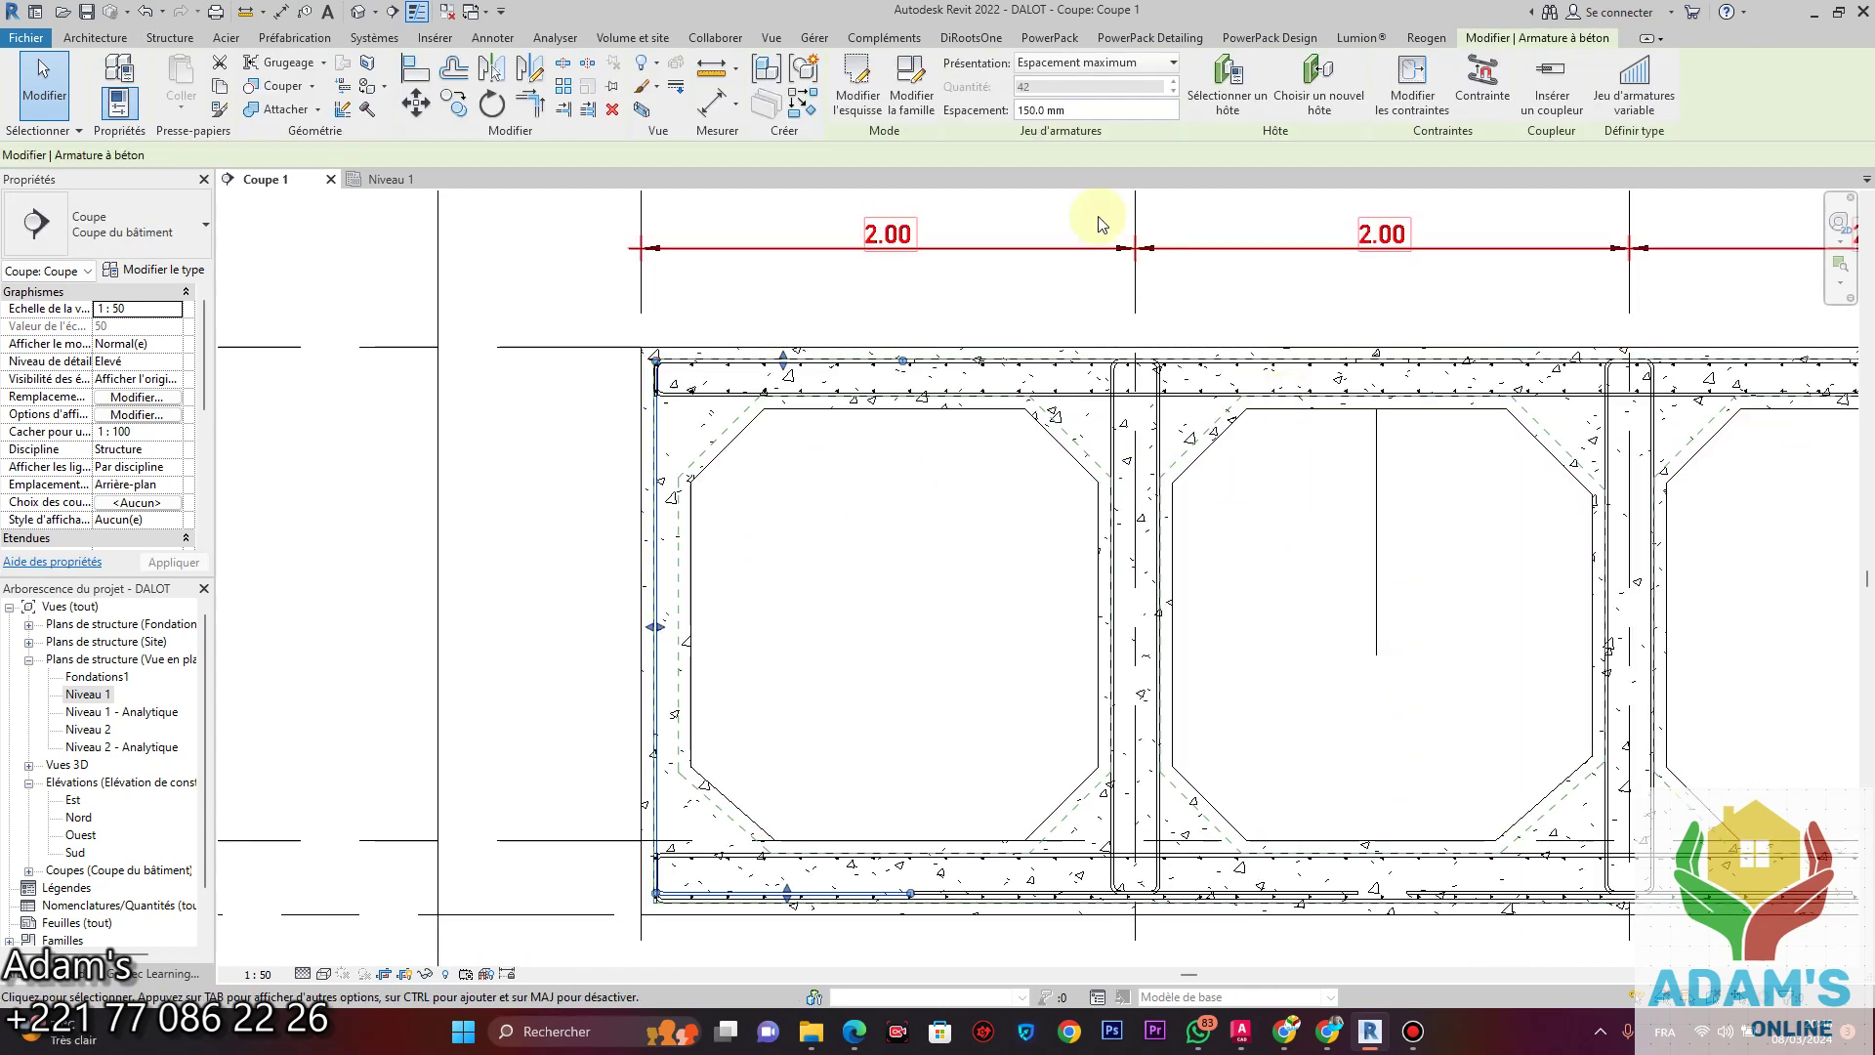
{"action": "left_click", "coordinate": [478, 84]}
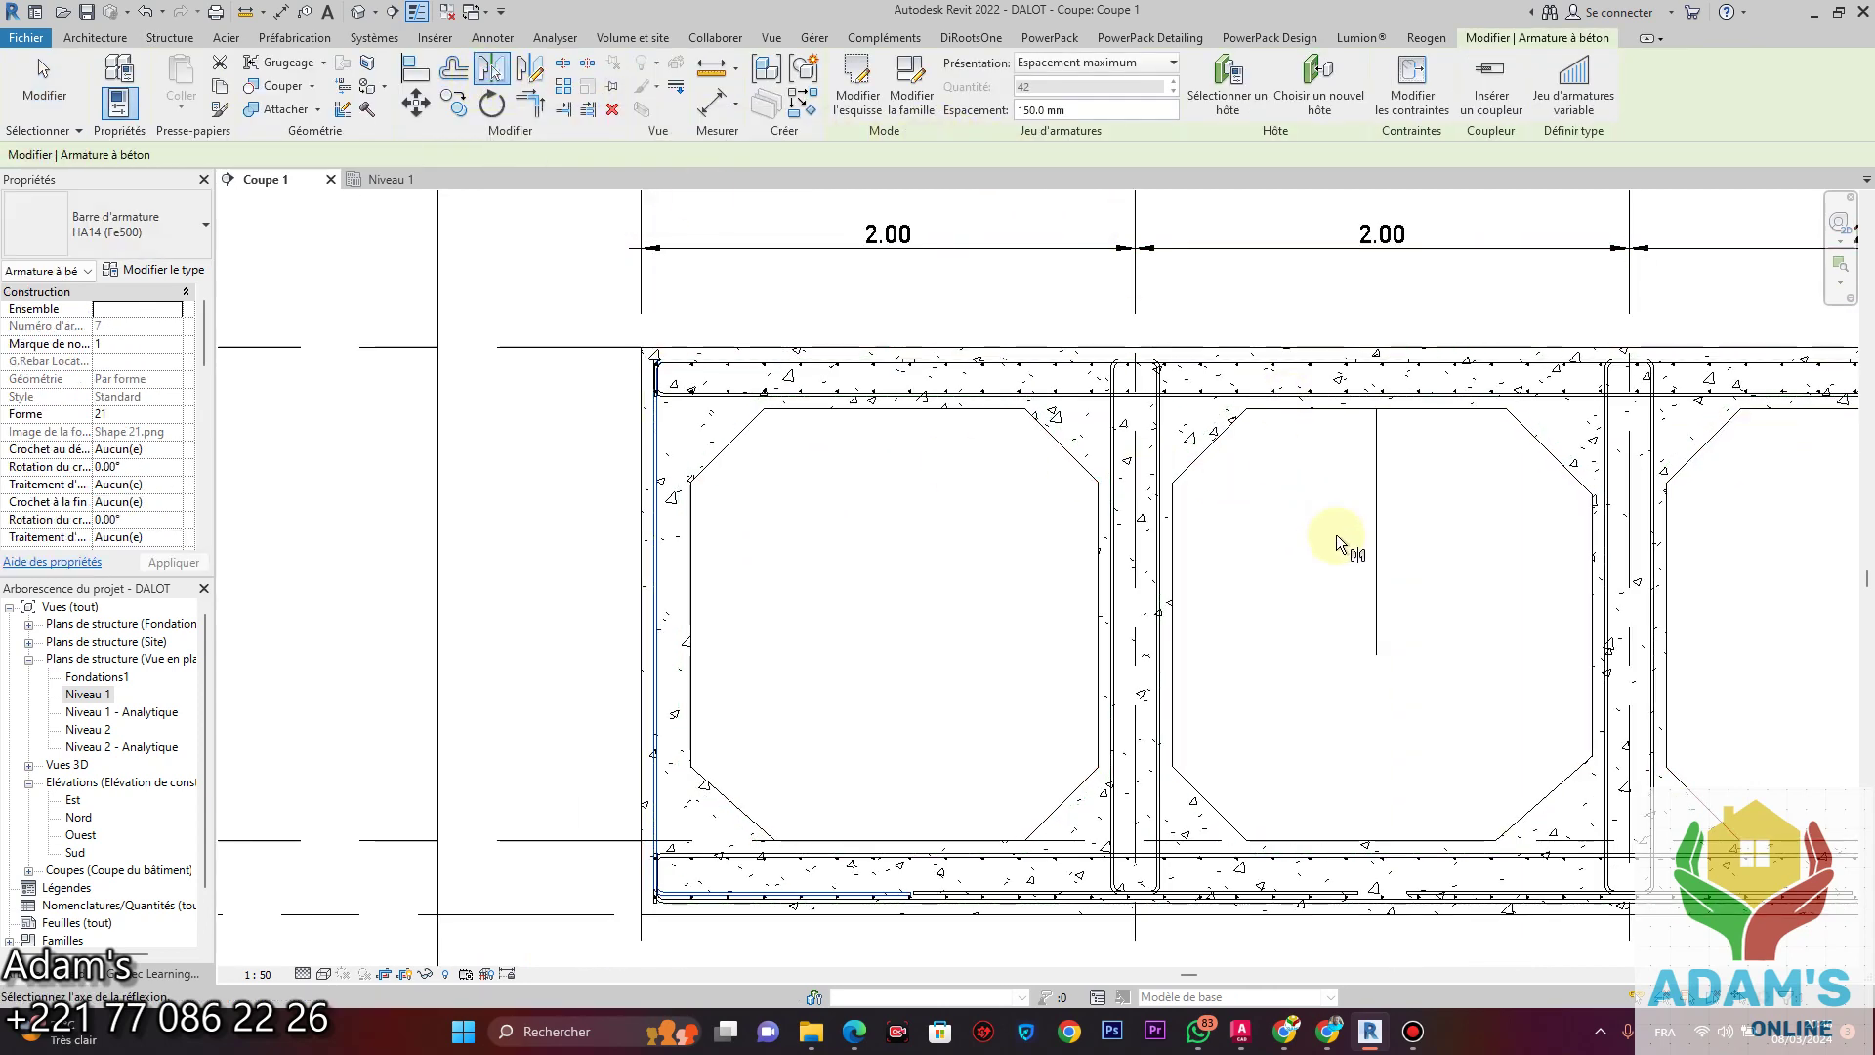
{"action": "scroll", "coordinate": [1474, 554], "scroll_direction": "down", "scroll_amount": 2}
{"action": "middle_click_drag", "start_coordinate": [1441, 553], "coordinate": [1004, 555]}
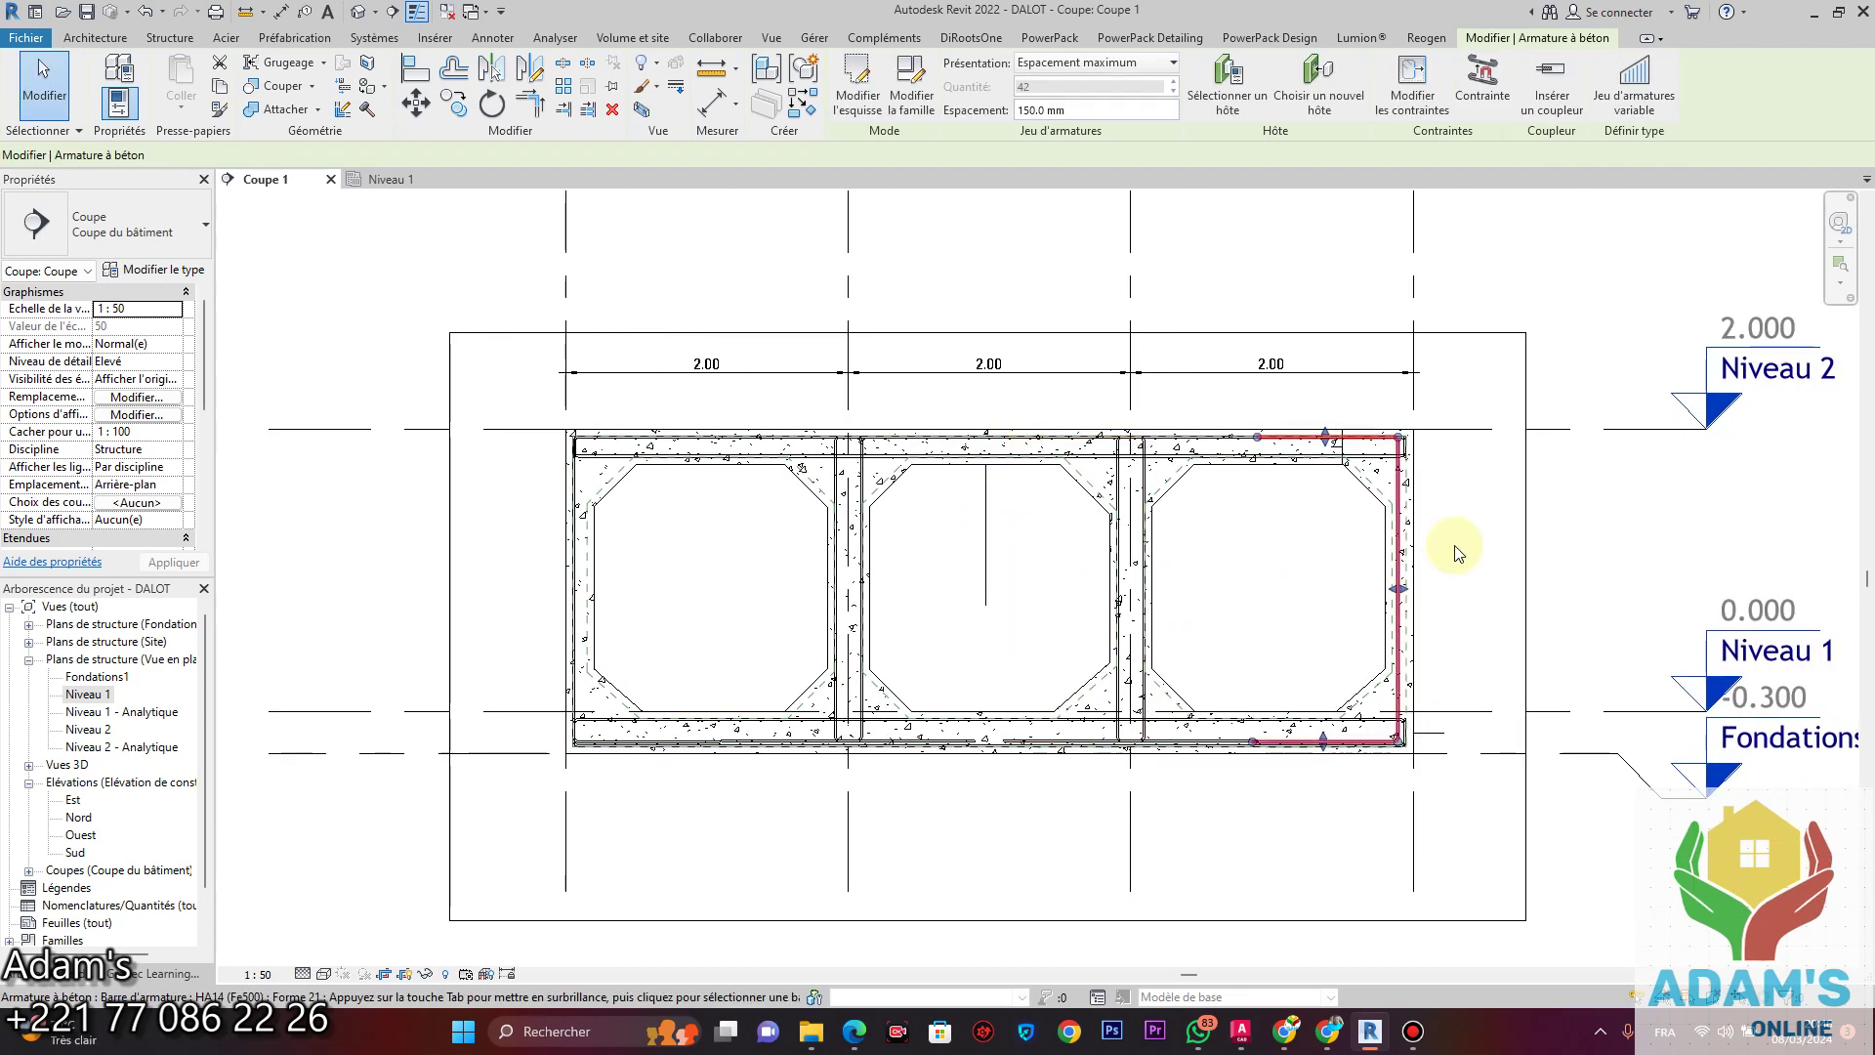
{"action": "scroll", "coordinate": [1412, 469], "scroll_direction": "up", "scroll_amount": 3}
{"action": "scroll", "coordinate": [1367, 405], "scroll_direction": "down", "scroll_amount": 5}
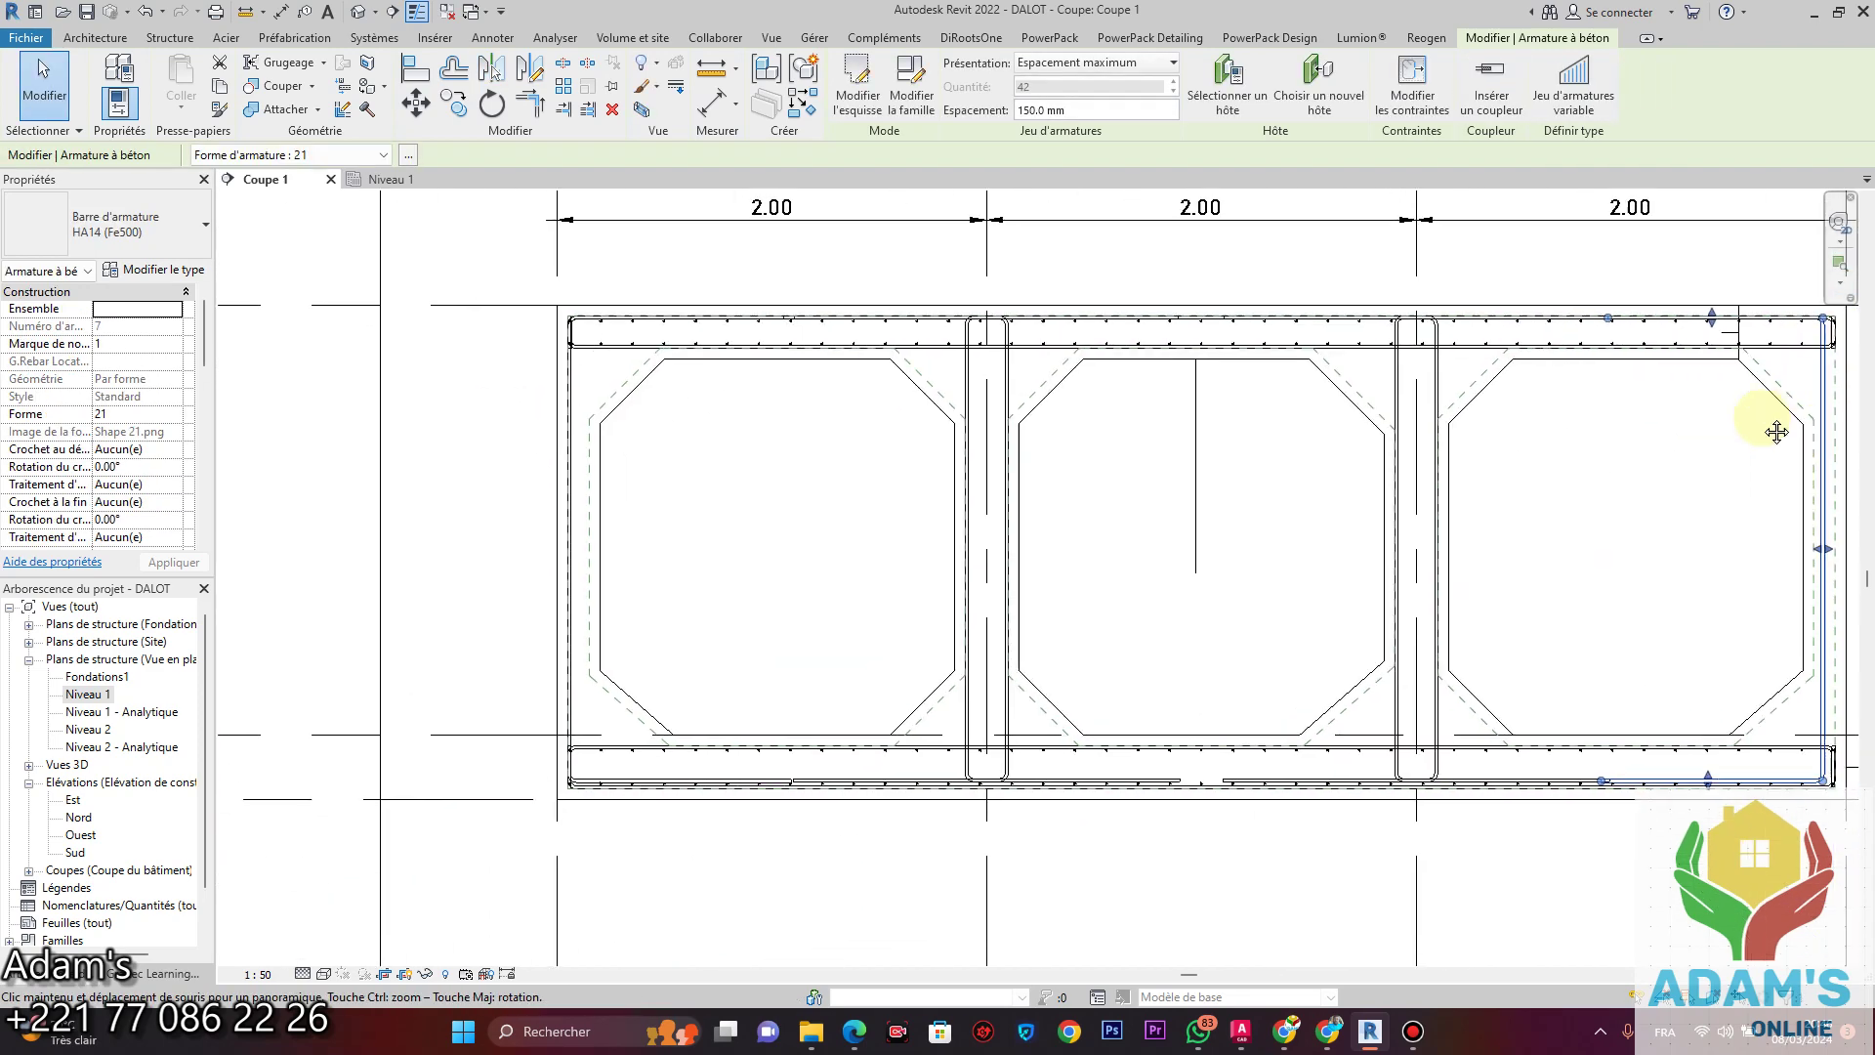
{"action": "middle_click_drag", "start_coordinate": [1217, 480], "coordinate": [1017, 553]}
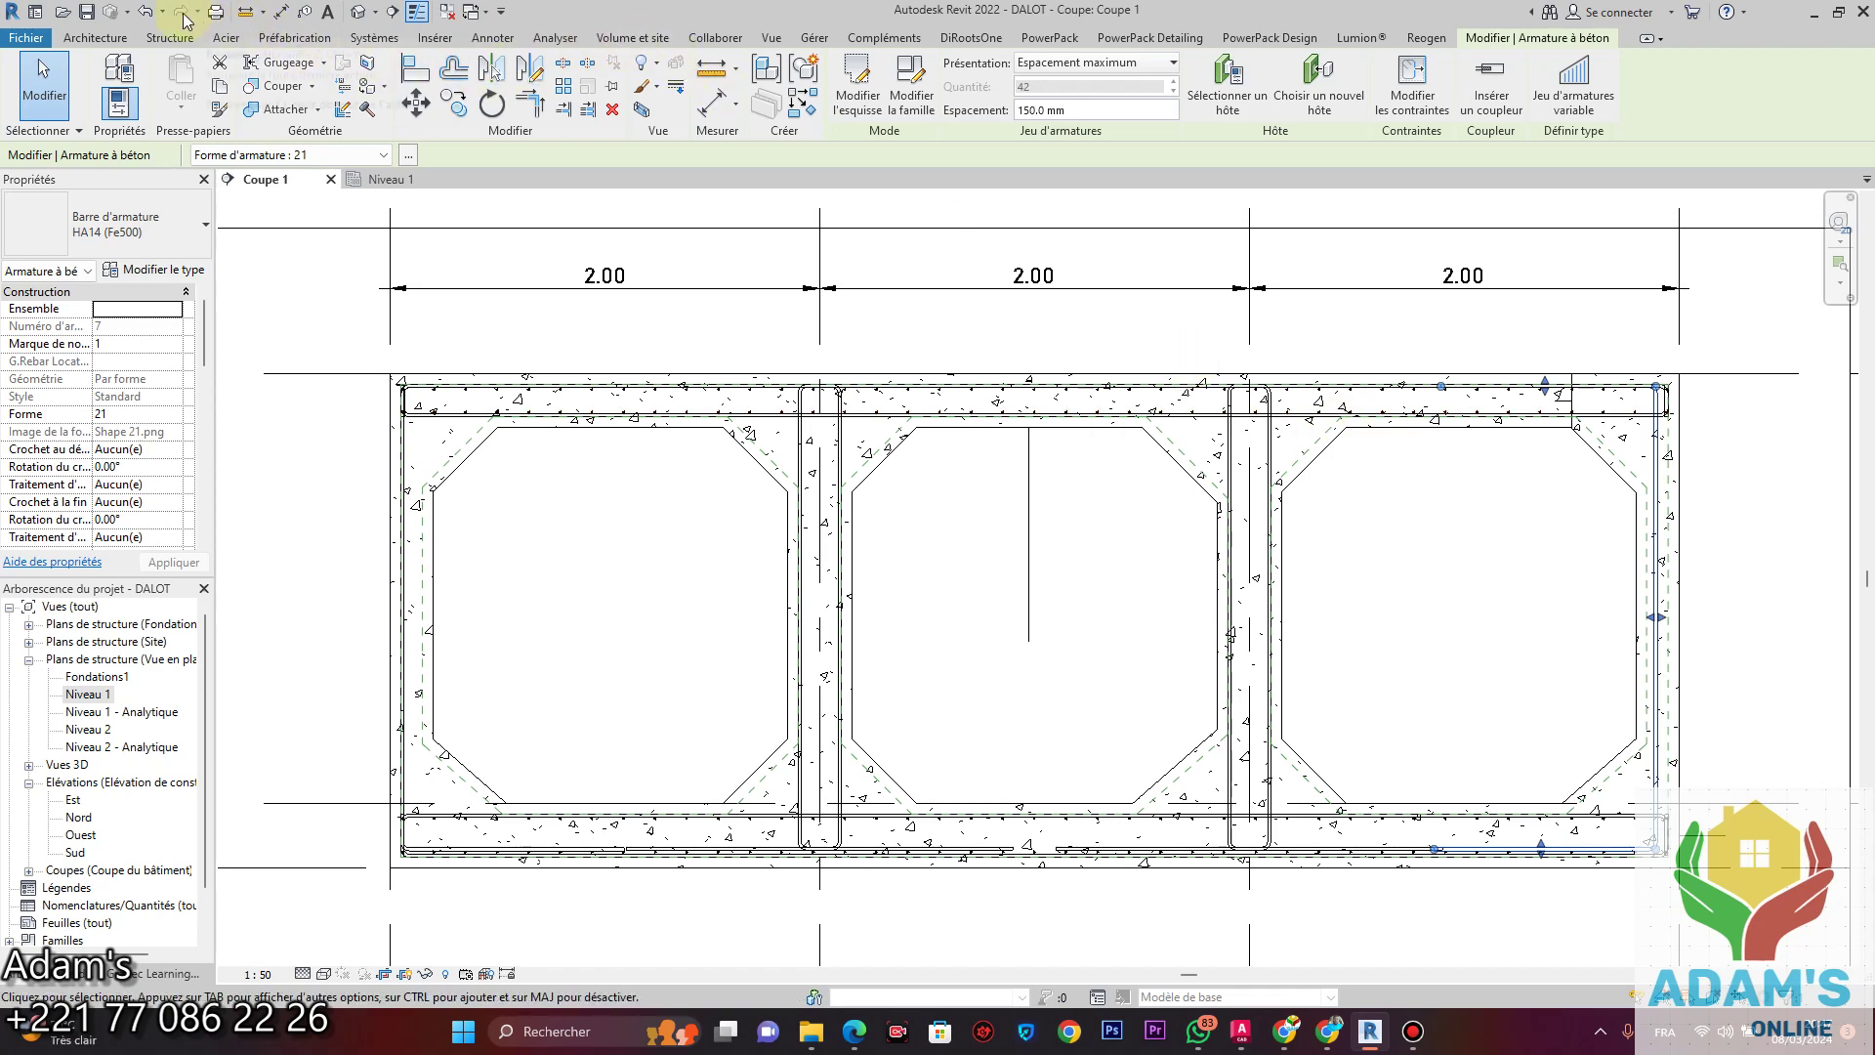
Delete the vertical detail line in the middle of the central cell.
{"action": "left_click", "coordinate": [148, 15]}
{"action": "scroll", "coordinate": [987, 502], "scroll_direction": "down", "scroll_amount": 1}
{"action": "middle_click_drag", "start_coordinate": [1082, 528], "coordinate": [1662, 439]}
{"action": "left_click_drag", "start_coordinate": [1034, 471], "coordinate": [1034, 472]}
{"action": "key", "text": "Delete"}
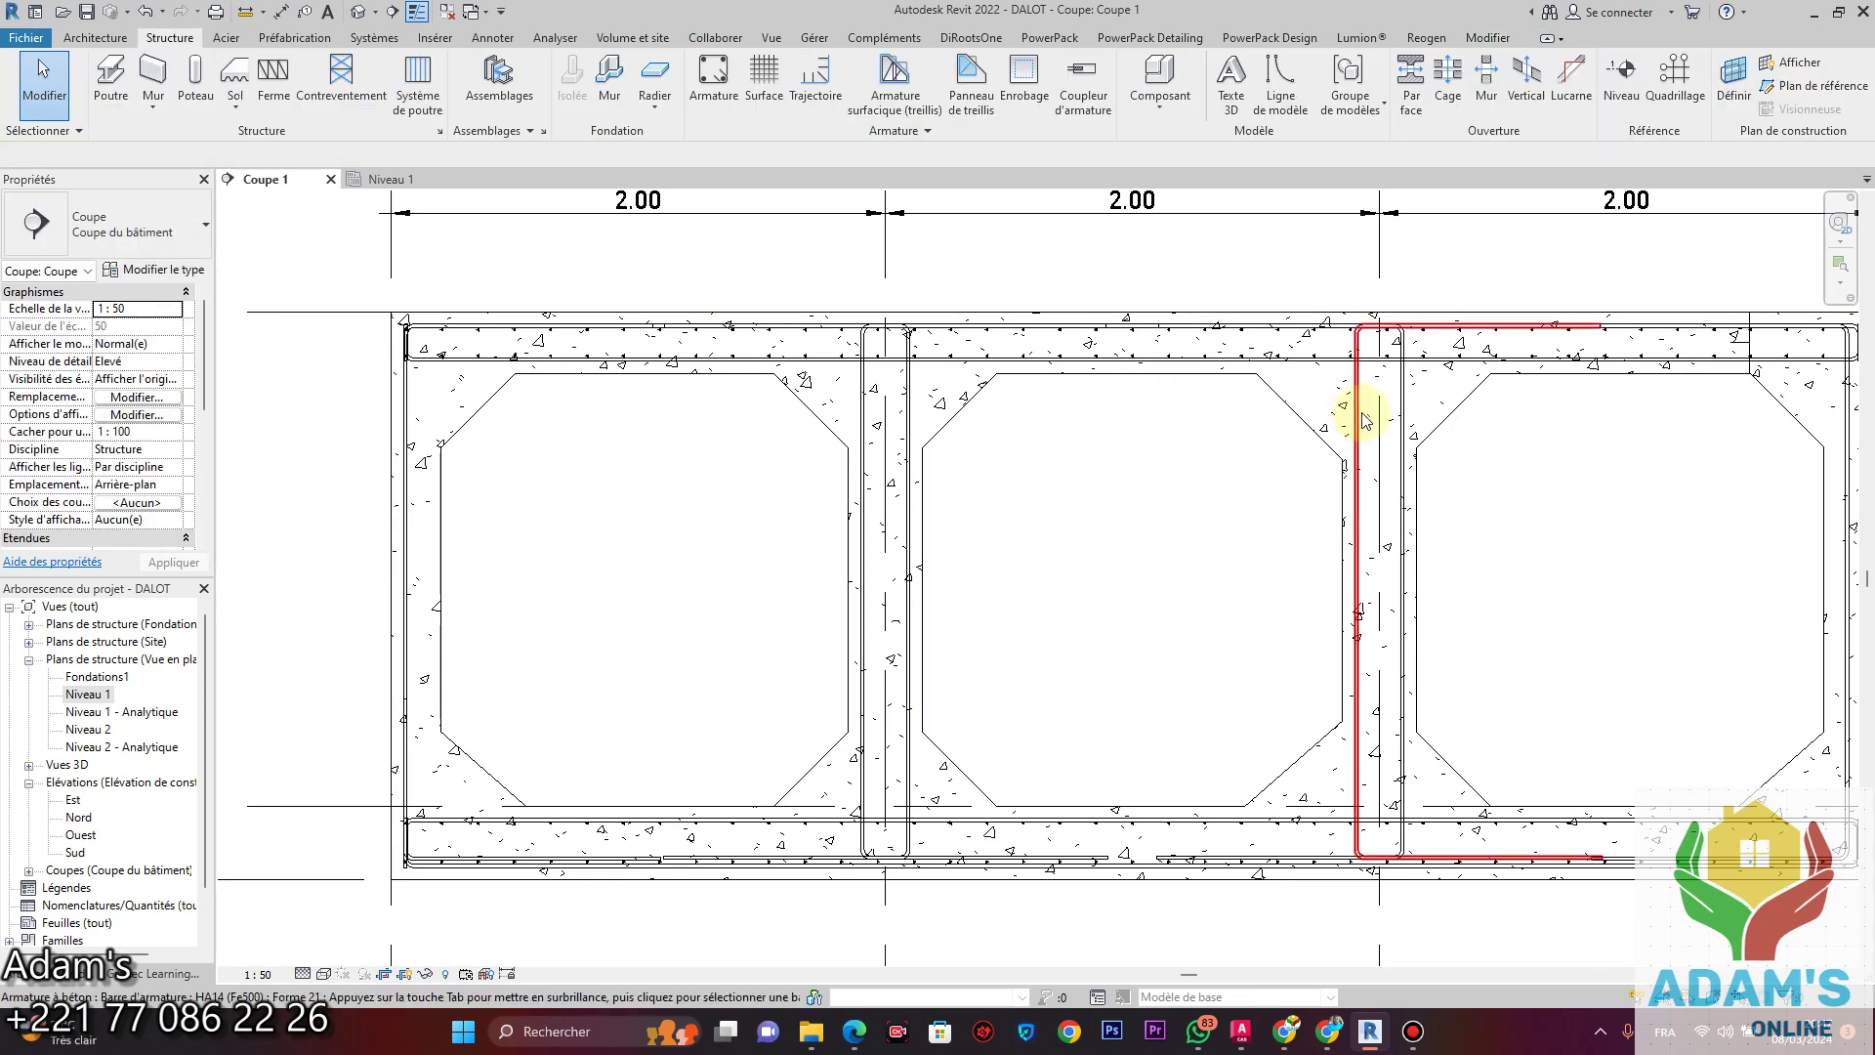
Create a similar detail line rising vertically from the midpoint of the top slab's upper edge above the central cell.
{"action": "scroll", "coordinate": [1289, 381], "scroll_direction": "down", "scroll_amount": 2}
{"action": "middle_click_drag", "start_coordinate": [1289, 381], "coordinate": [1214, 478]}
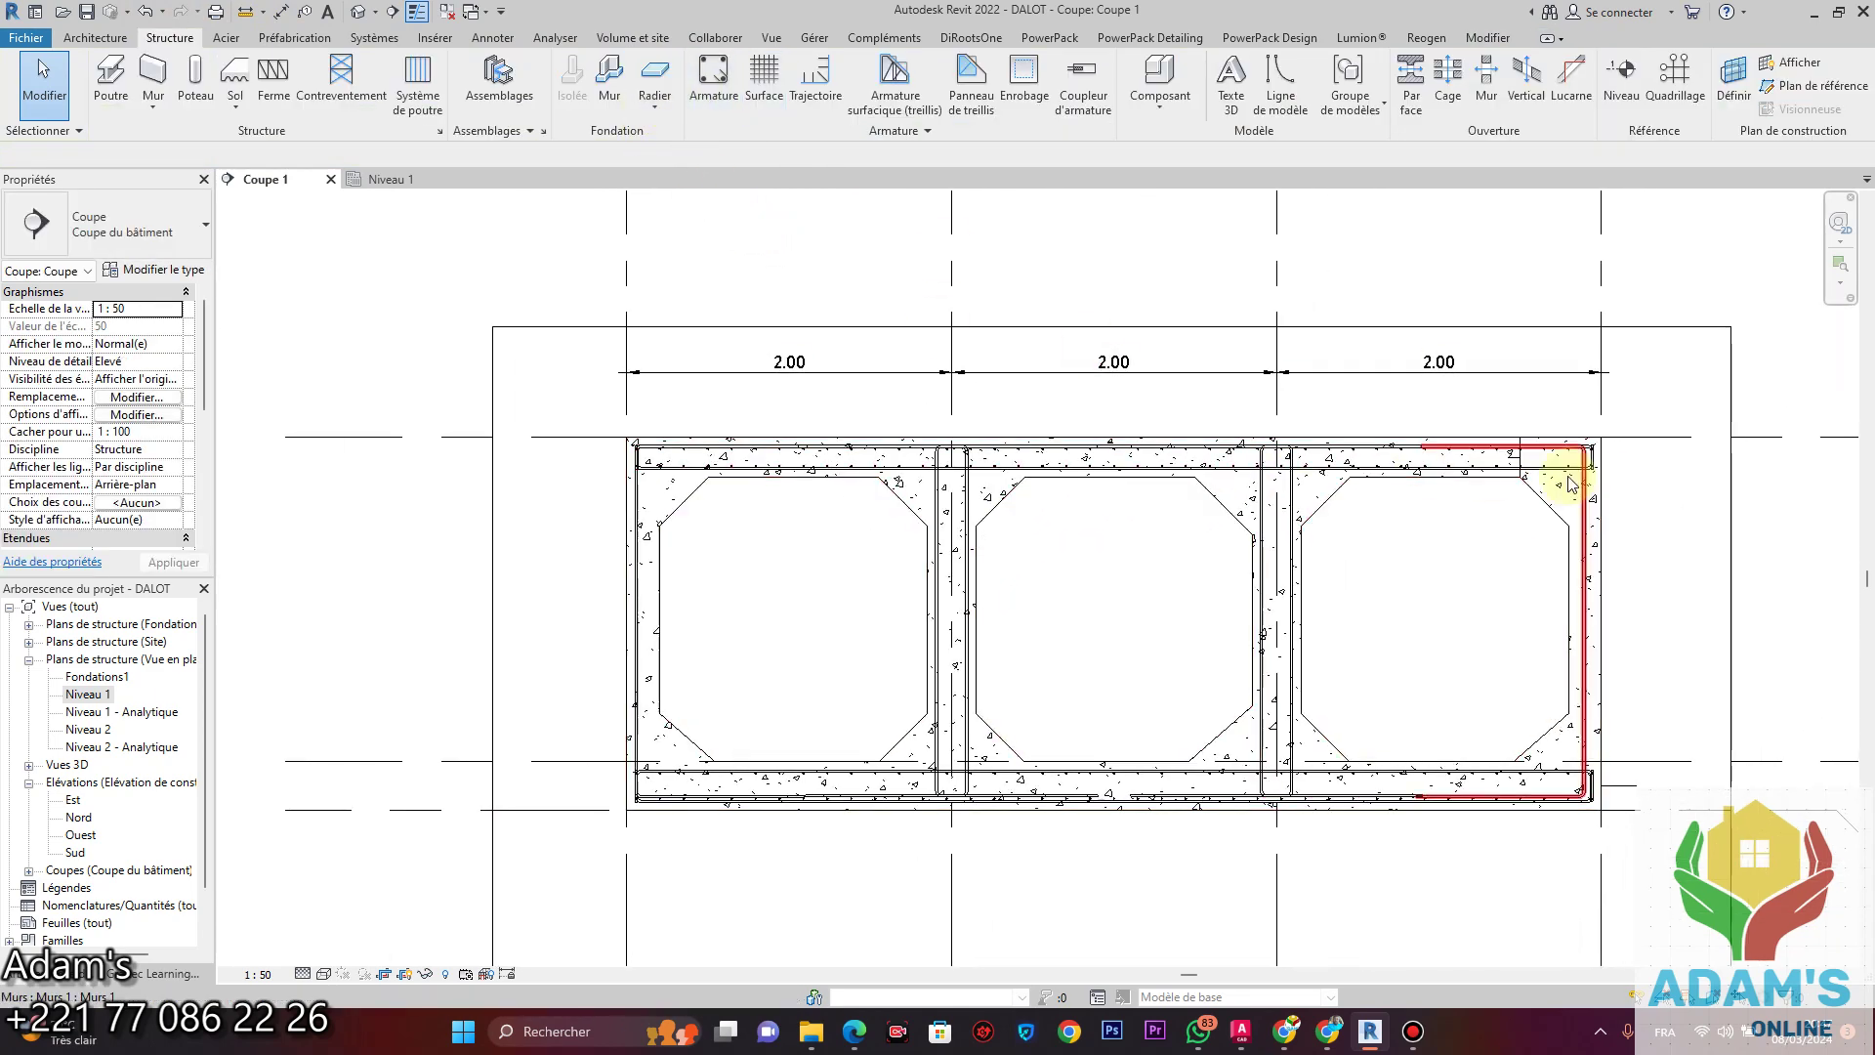
{"action": "left_click", "coordinate": [1520, 456]}
{"action": "right_click", "coordinate": [1519, 455]}
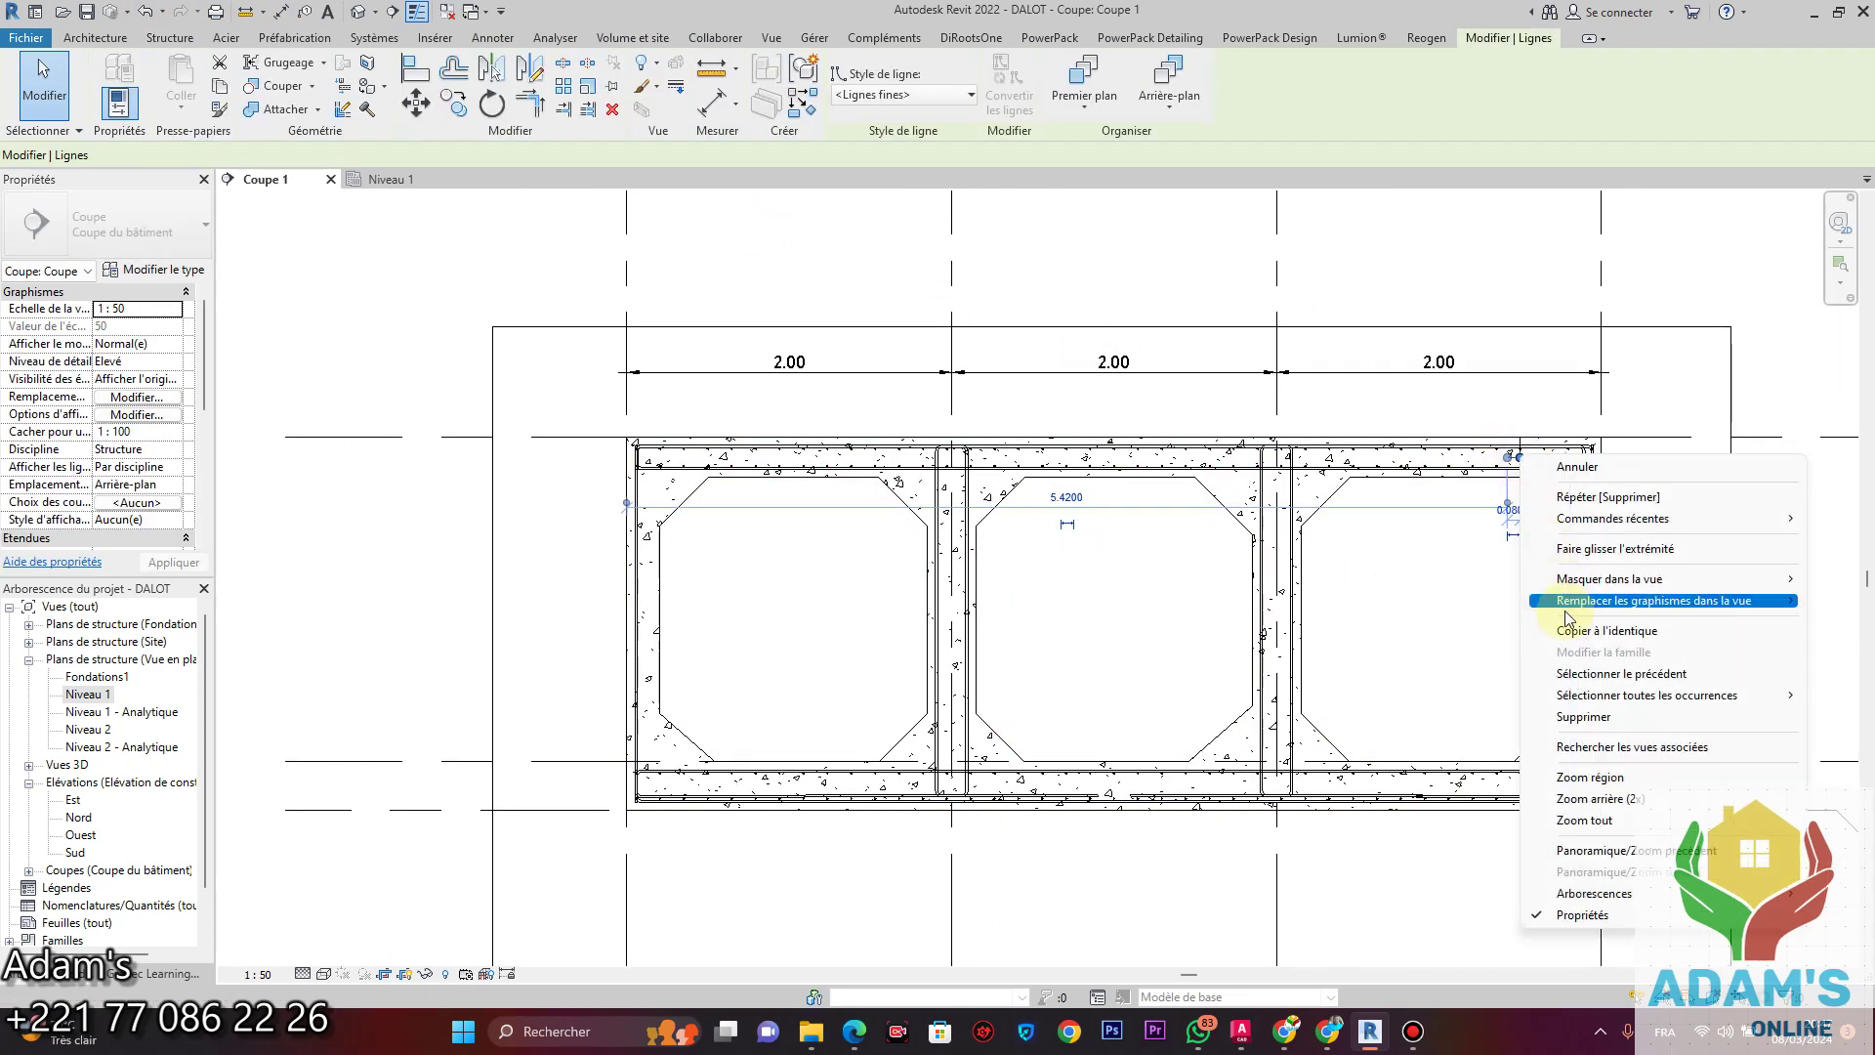
{"action": "left_click", "coordinate": [1601, 634]}
{"action": "scroll", "coordinate": [1011, 424], "scroll_direction": "up", "scroll_amount": 3}
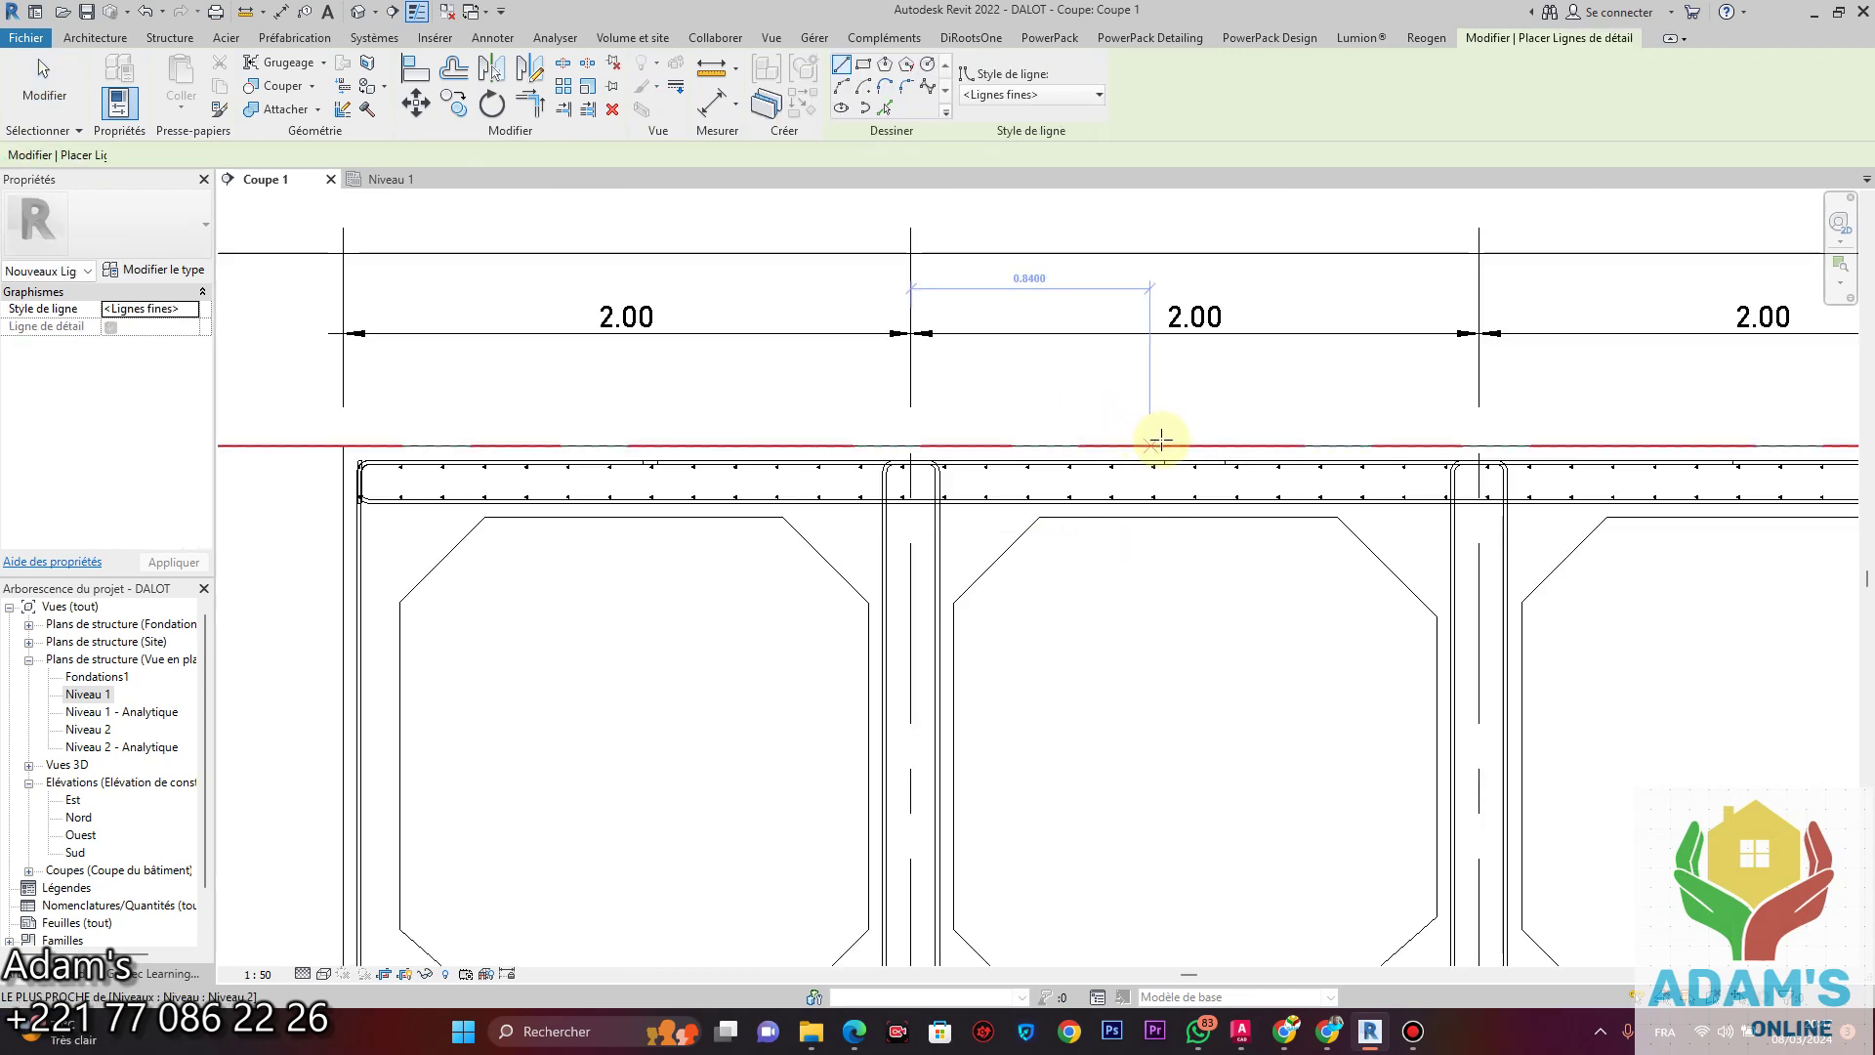
{"action": "left_click", "coordinate": [1193, 442]}
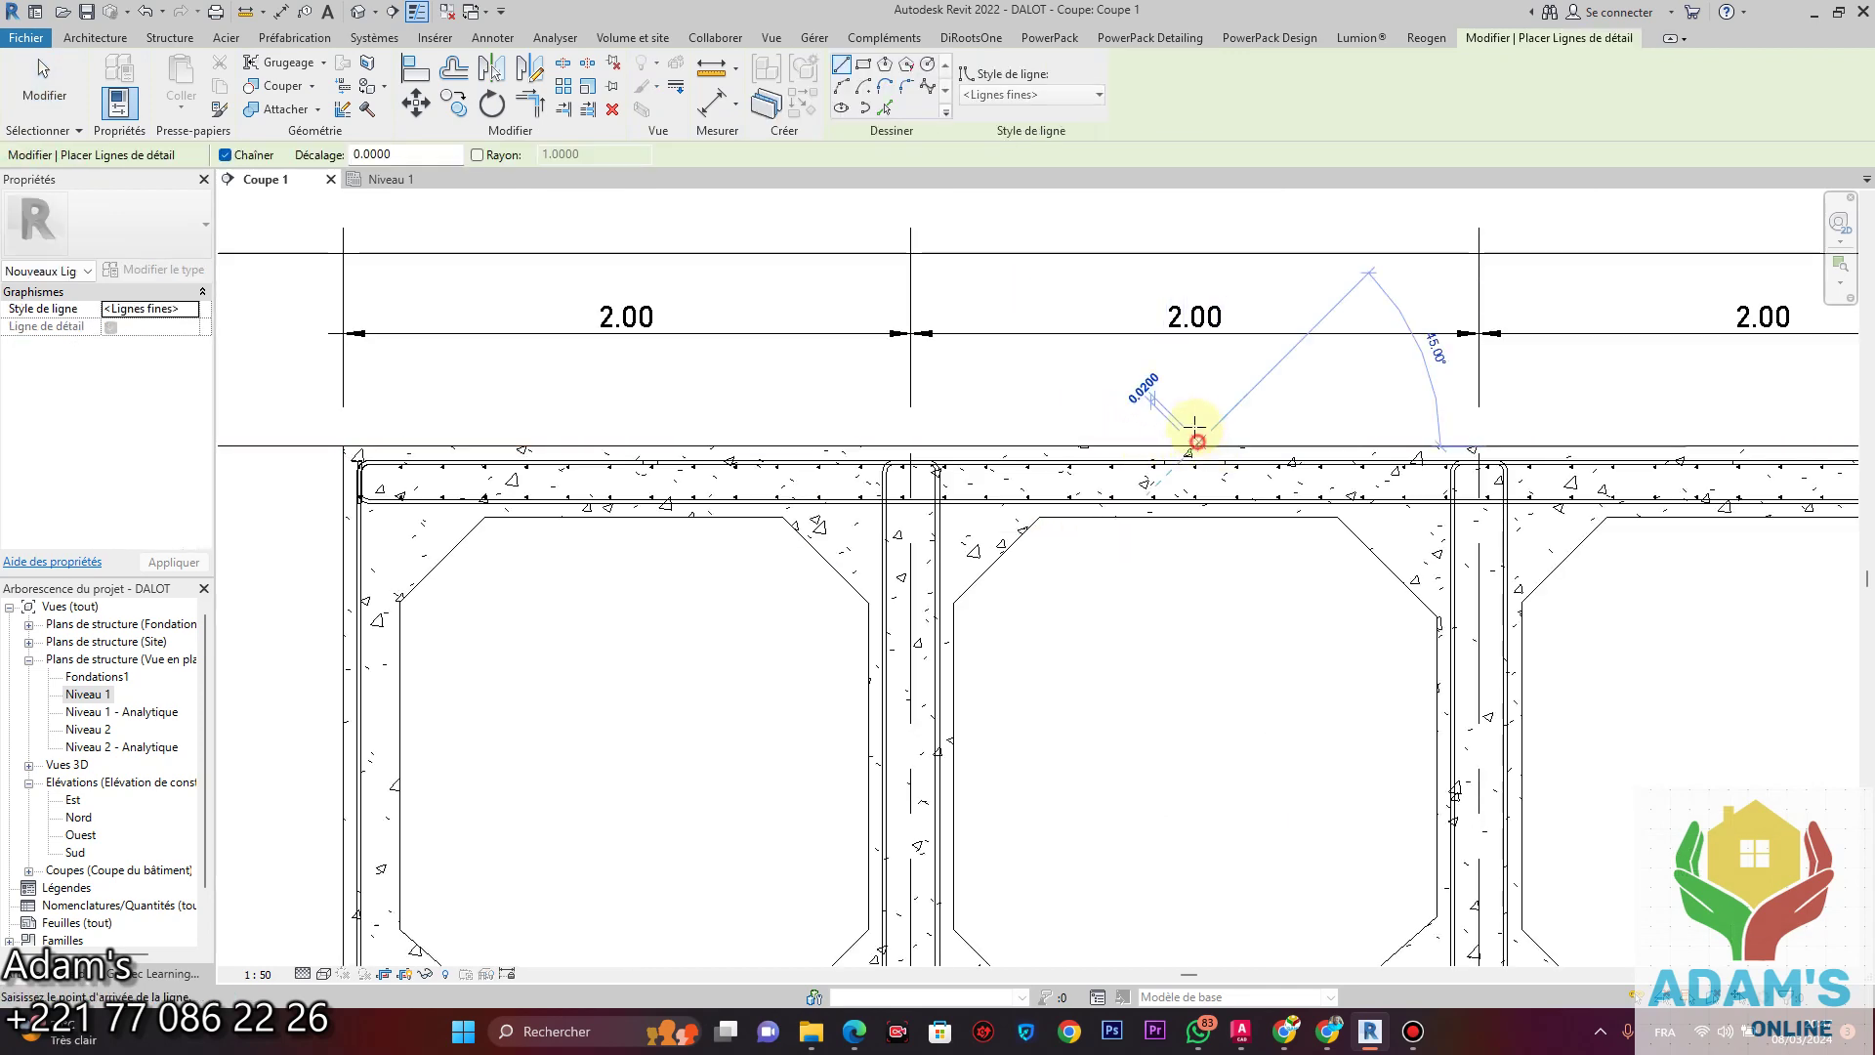
{"action": "left_click", "coordinate": [1192, 390]}
{"action": "key", "text": "Escape"}
{"action": "key", "text": "Escape"}
Mirror the left wall's C-shaped HA14 bar set about the new vertical detail line onto the right outer wall.
{"action": "middle_click_drag", "start_coordinate": [450, 617], "coordinate": [781, 412]}
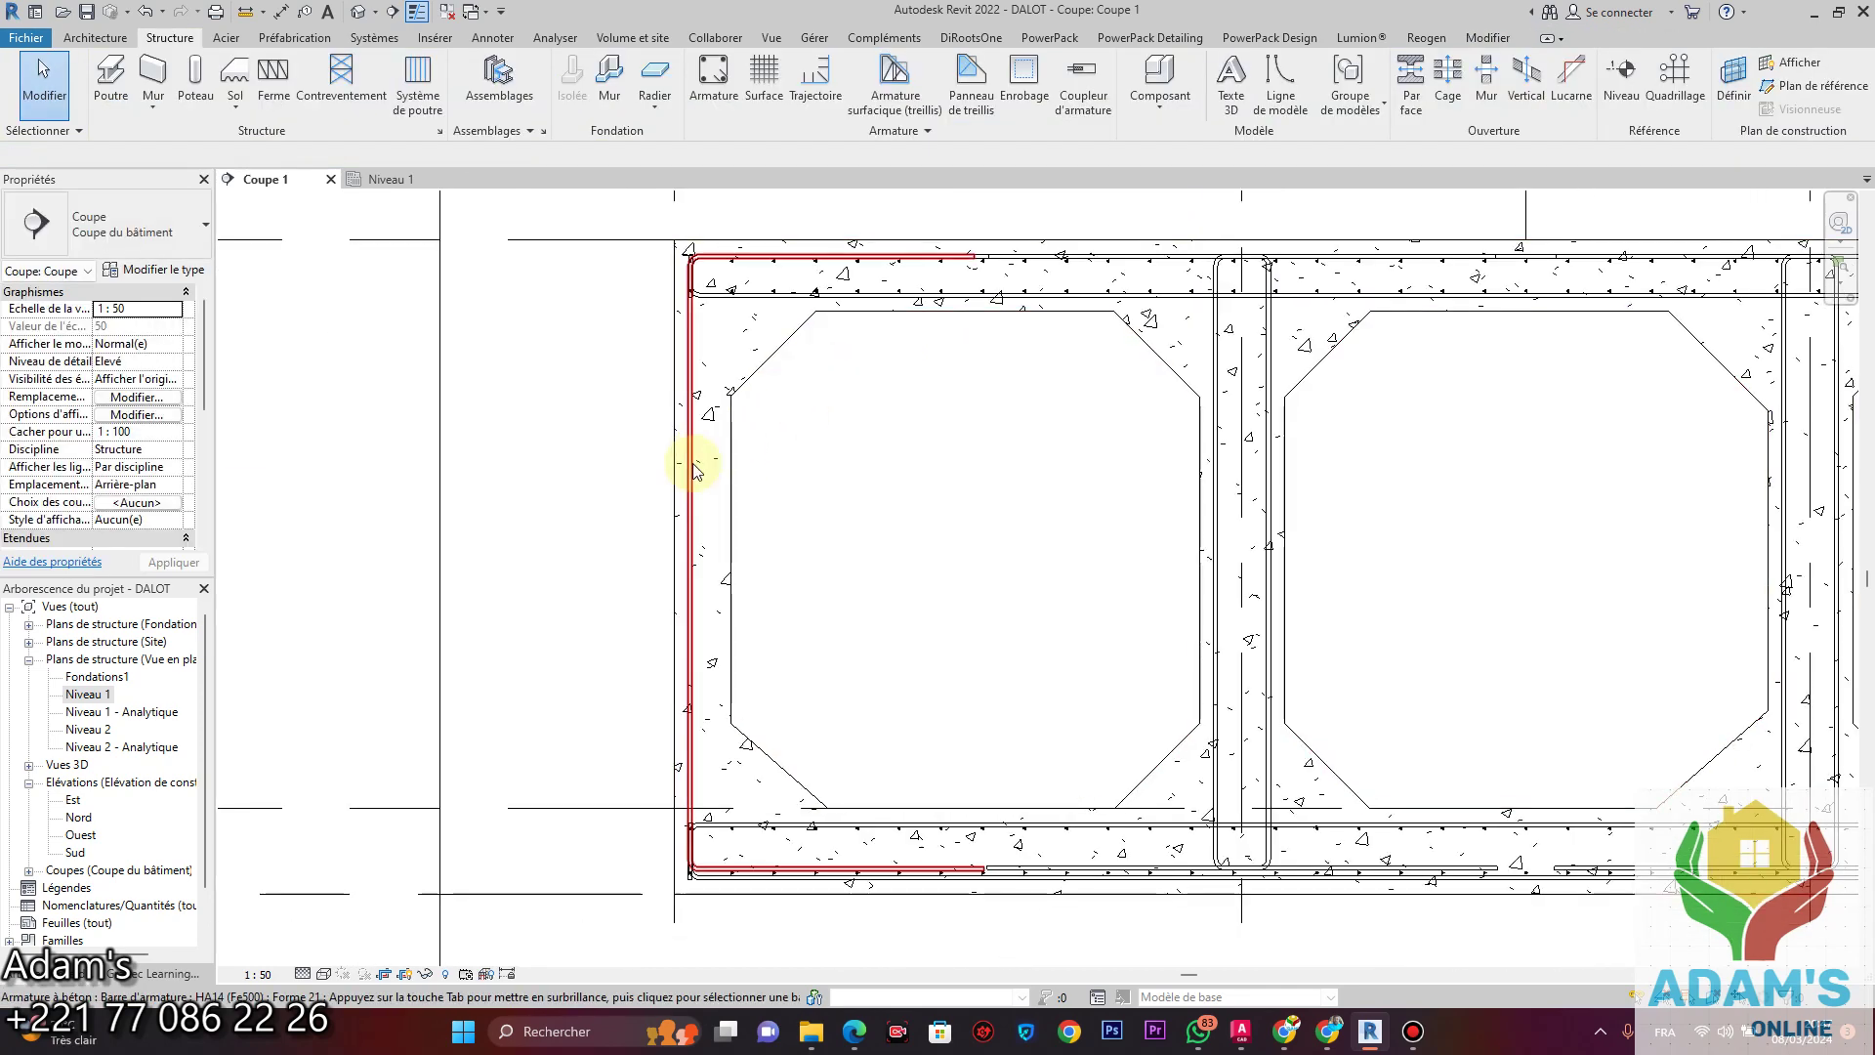
{"action": "left_click", "coordinate": [830, 257]}
{"action": "left_click", "coordinate": [491, 68]}
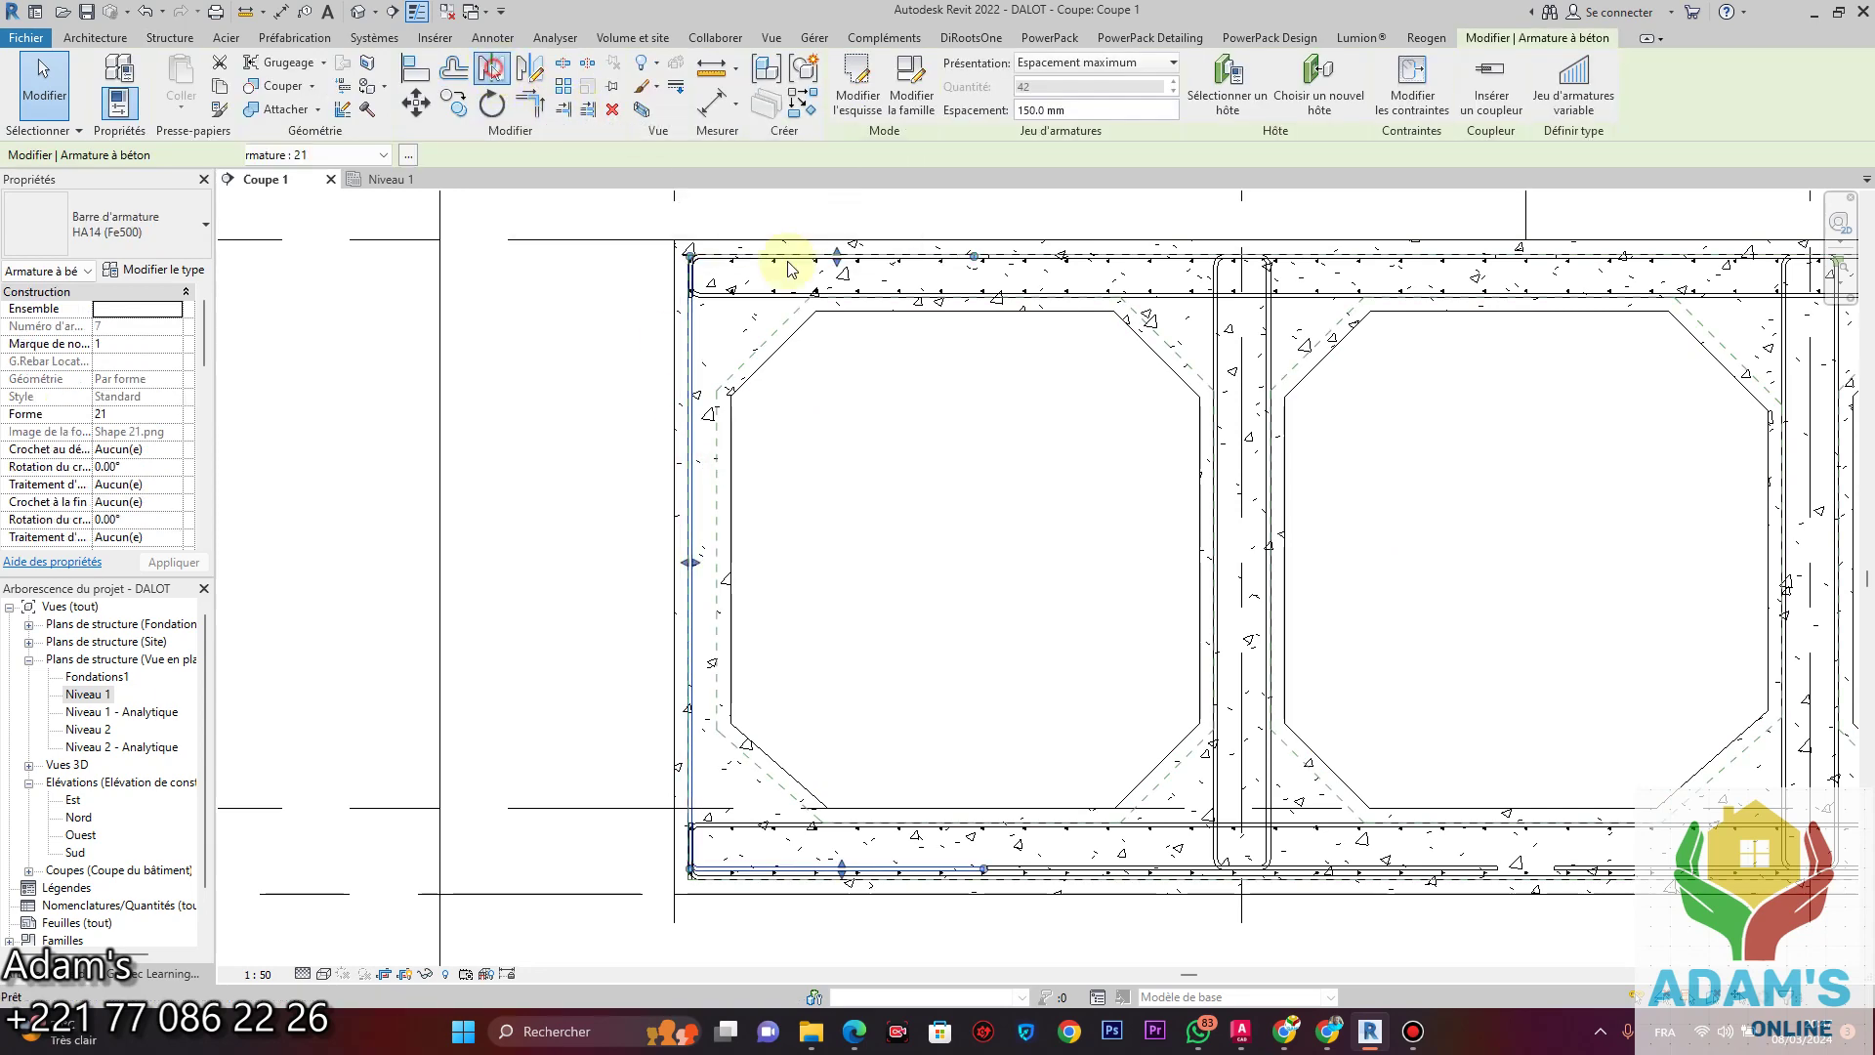
{"action": "mouse_move", "coordinate": [1317, 449]}
{"action": "middle_mouse_down"}
{"action": "mouse_move", "coordinate": [1127, 584]}
{"action": "mouse_move", "coordinate": [1019, 632]}
{"action": "middle_mouse_up"}
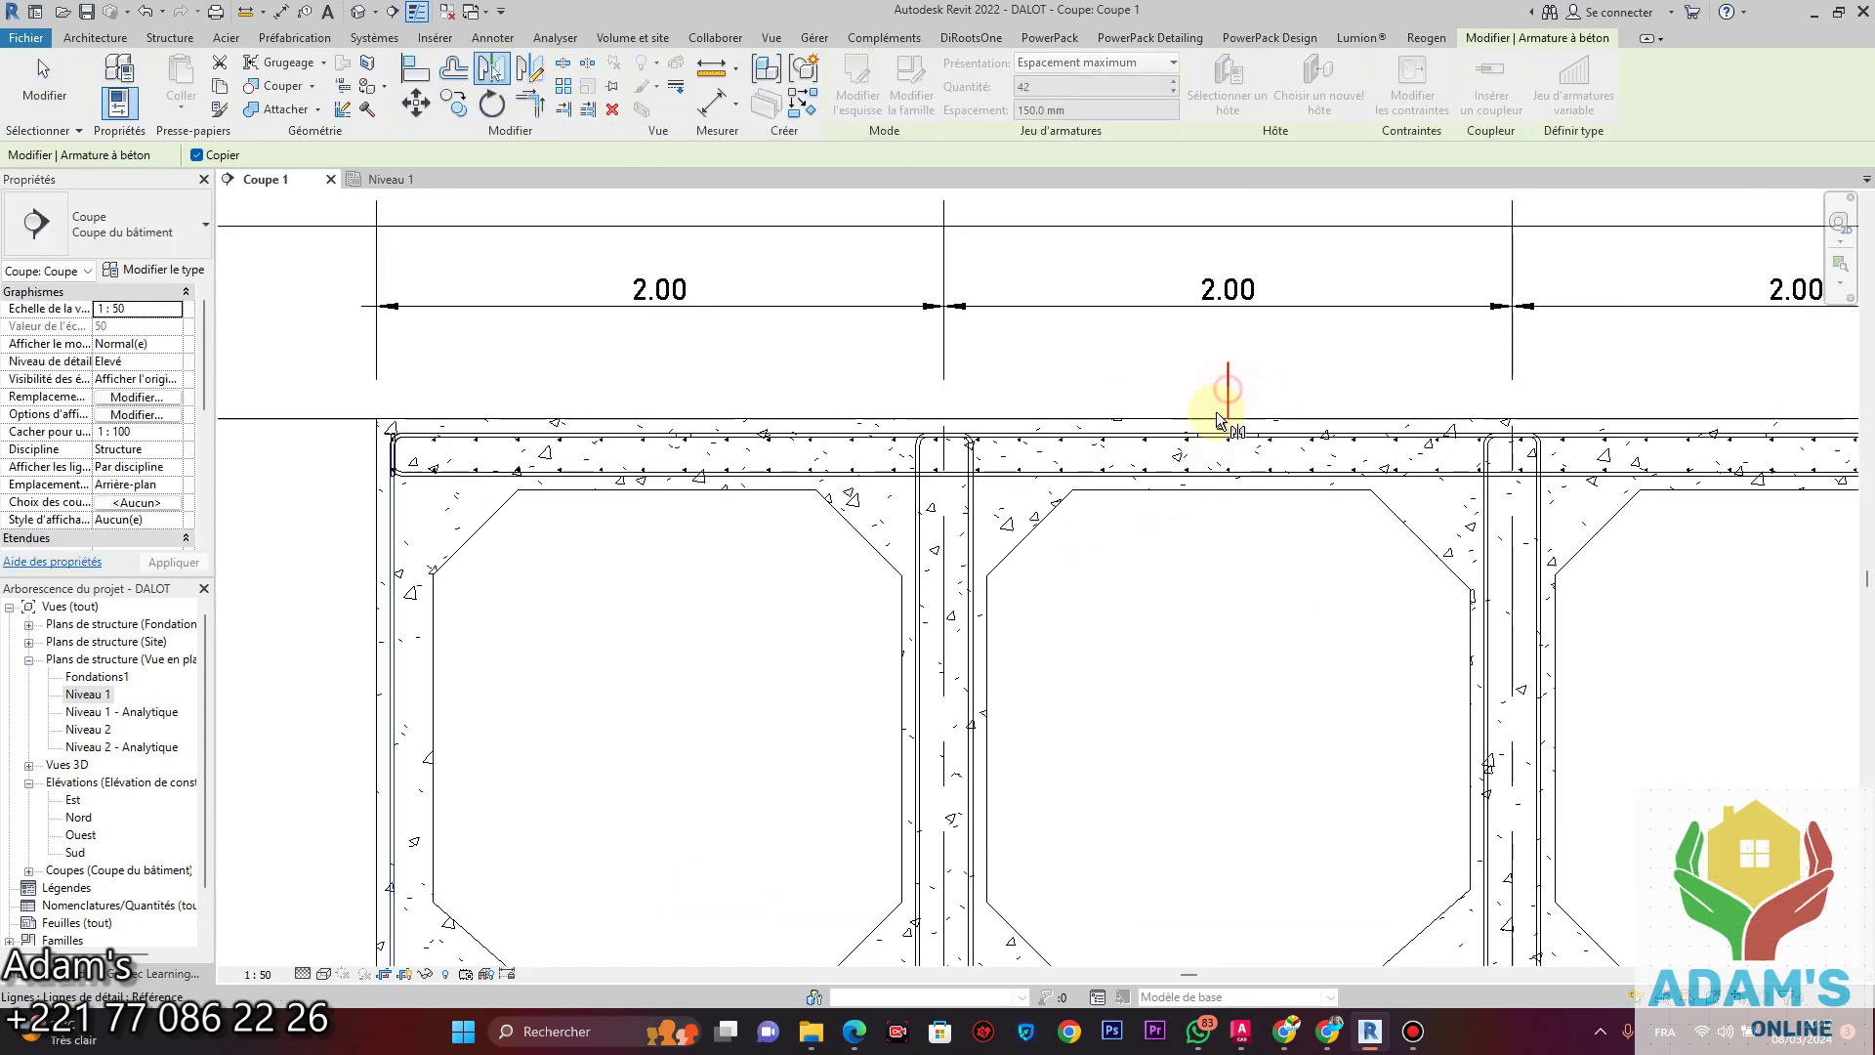
{"action": "scroll", "coordinate": [715, 570], "scroll_direction": "down", "scroll_amount": 3}
{"action": "scroll", "coordinate": [899, 544], "scroll_direction": "up", "scroll_amount": 6}
{"action": "left_click", "coordinate": [903, 550]}
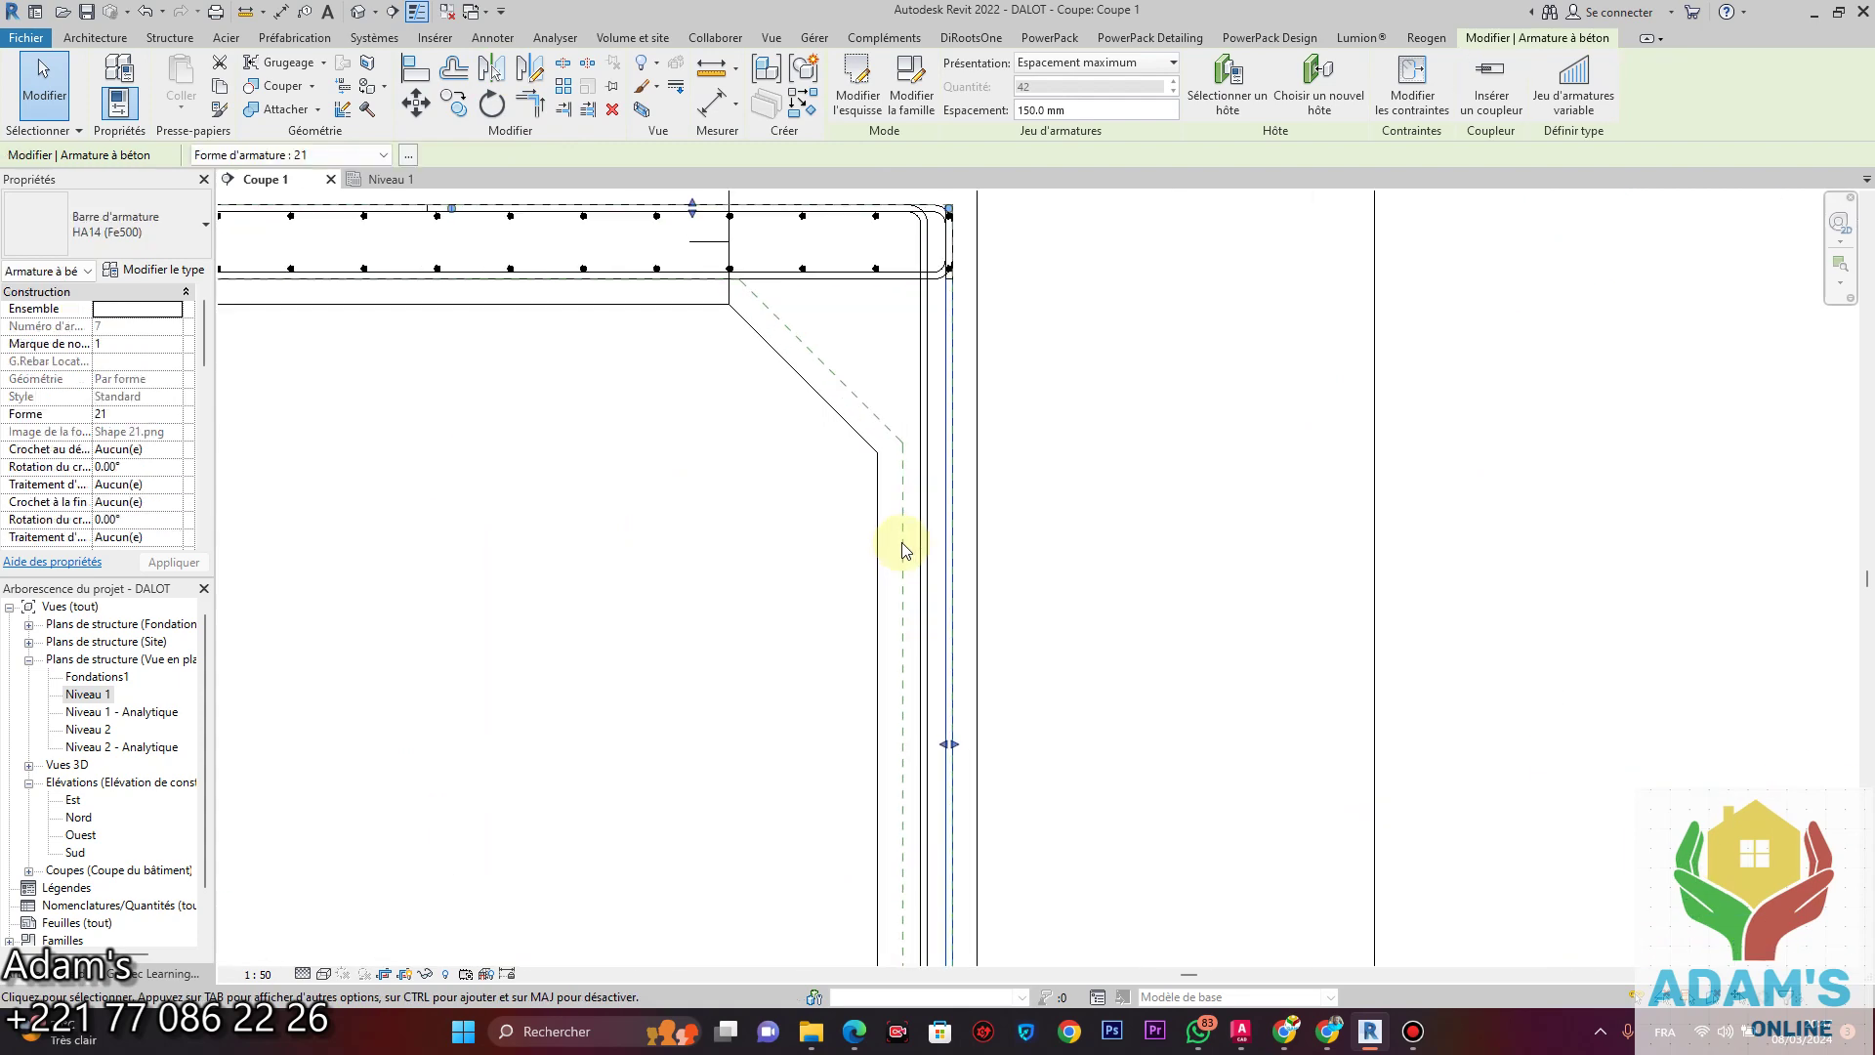
{"action": "left_click", "coordinate": [1080, 552]}
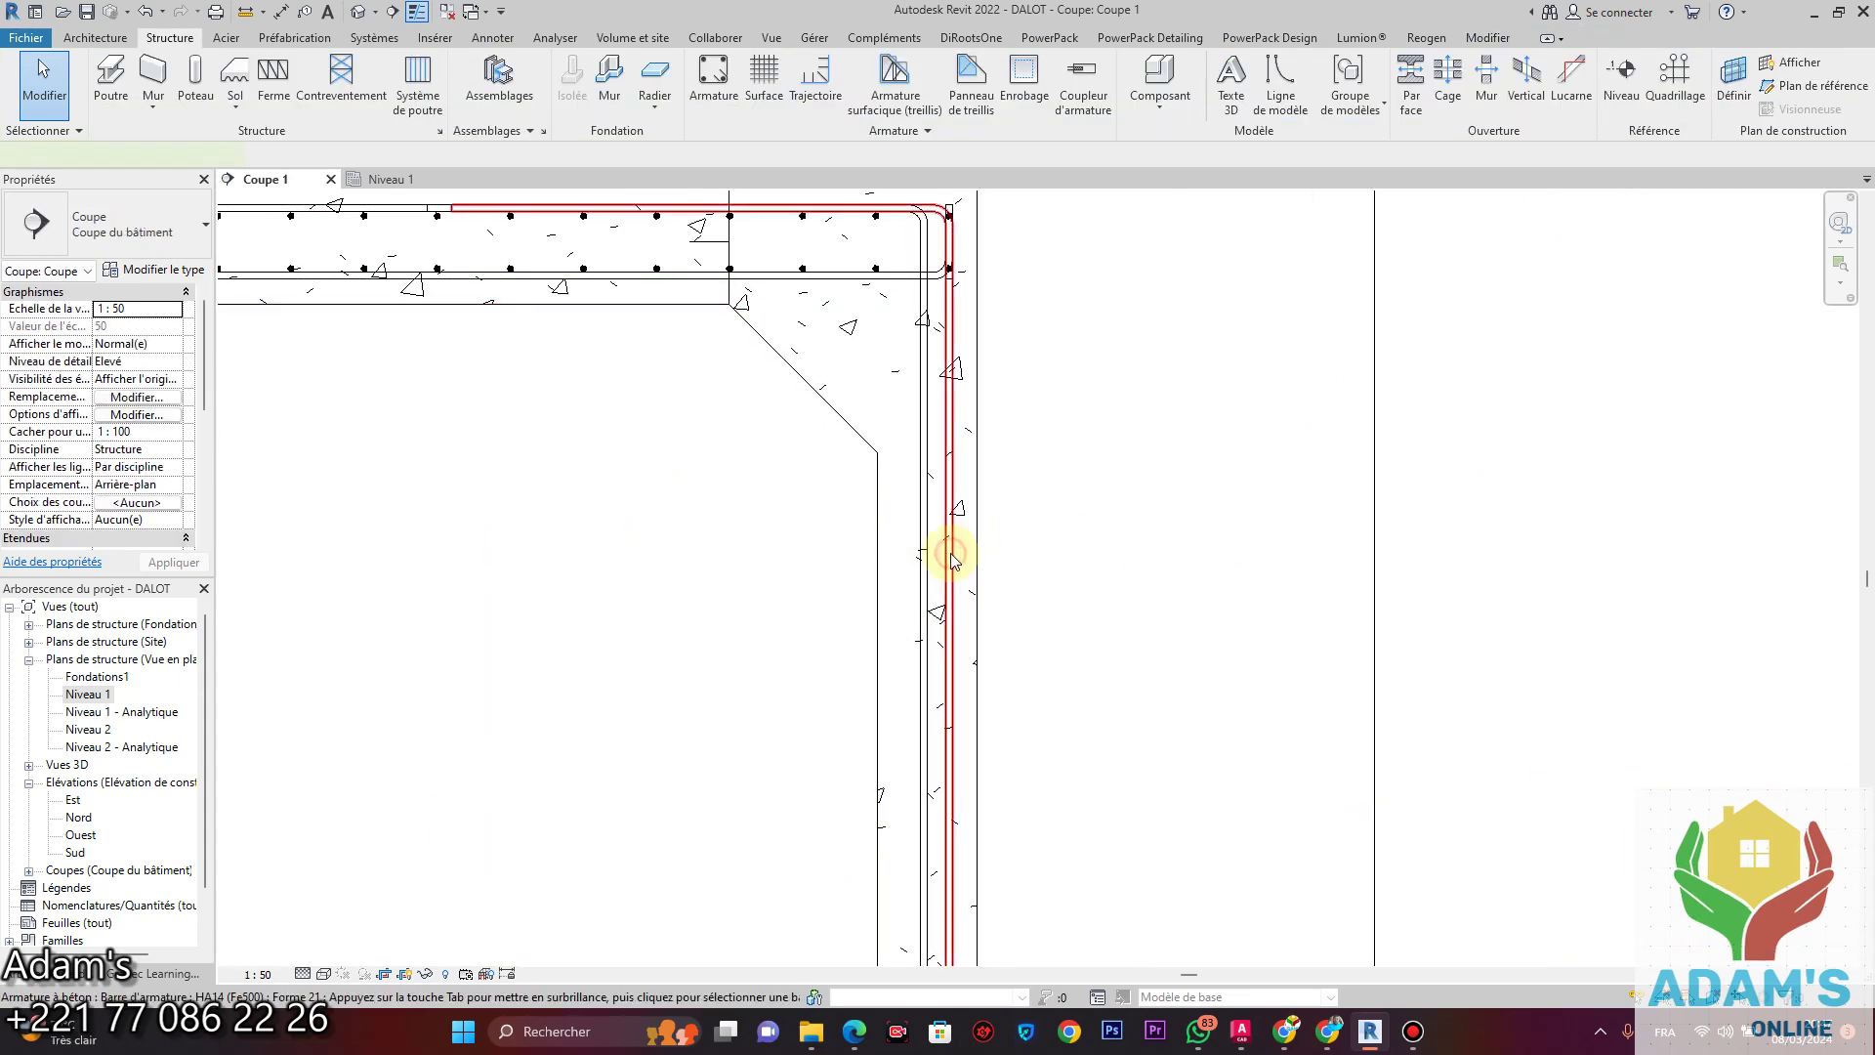
{"action": "left_click", "coordinate": [953, 557]}
{"action": "left_click", "coordinate": [1104, 568]}
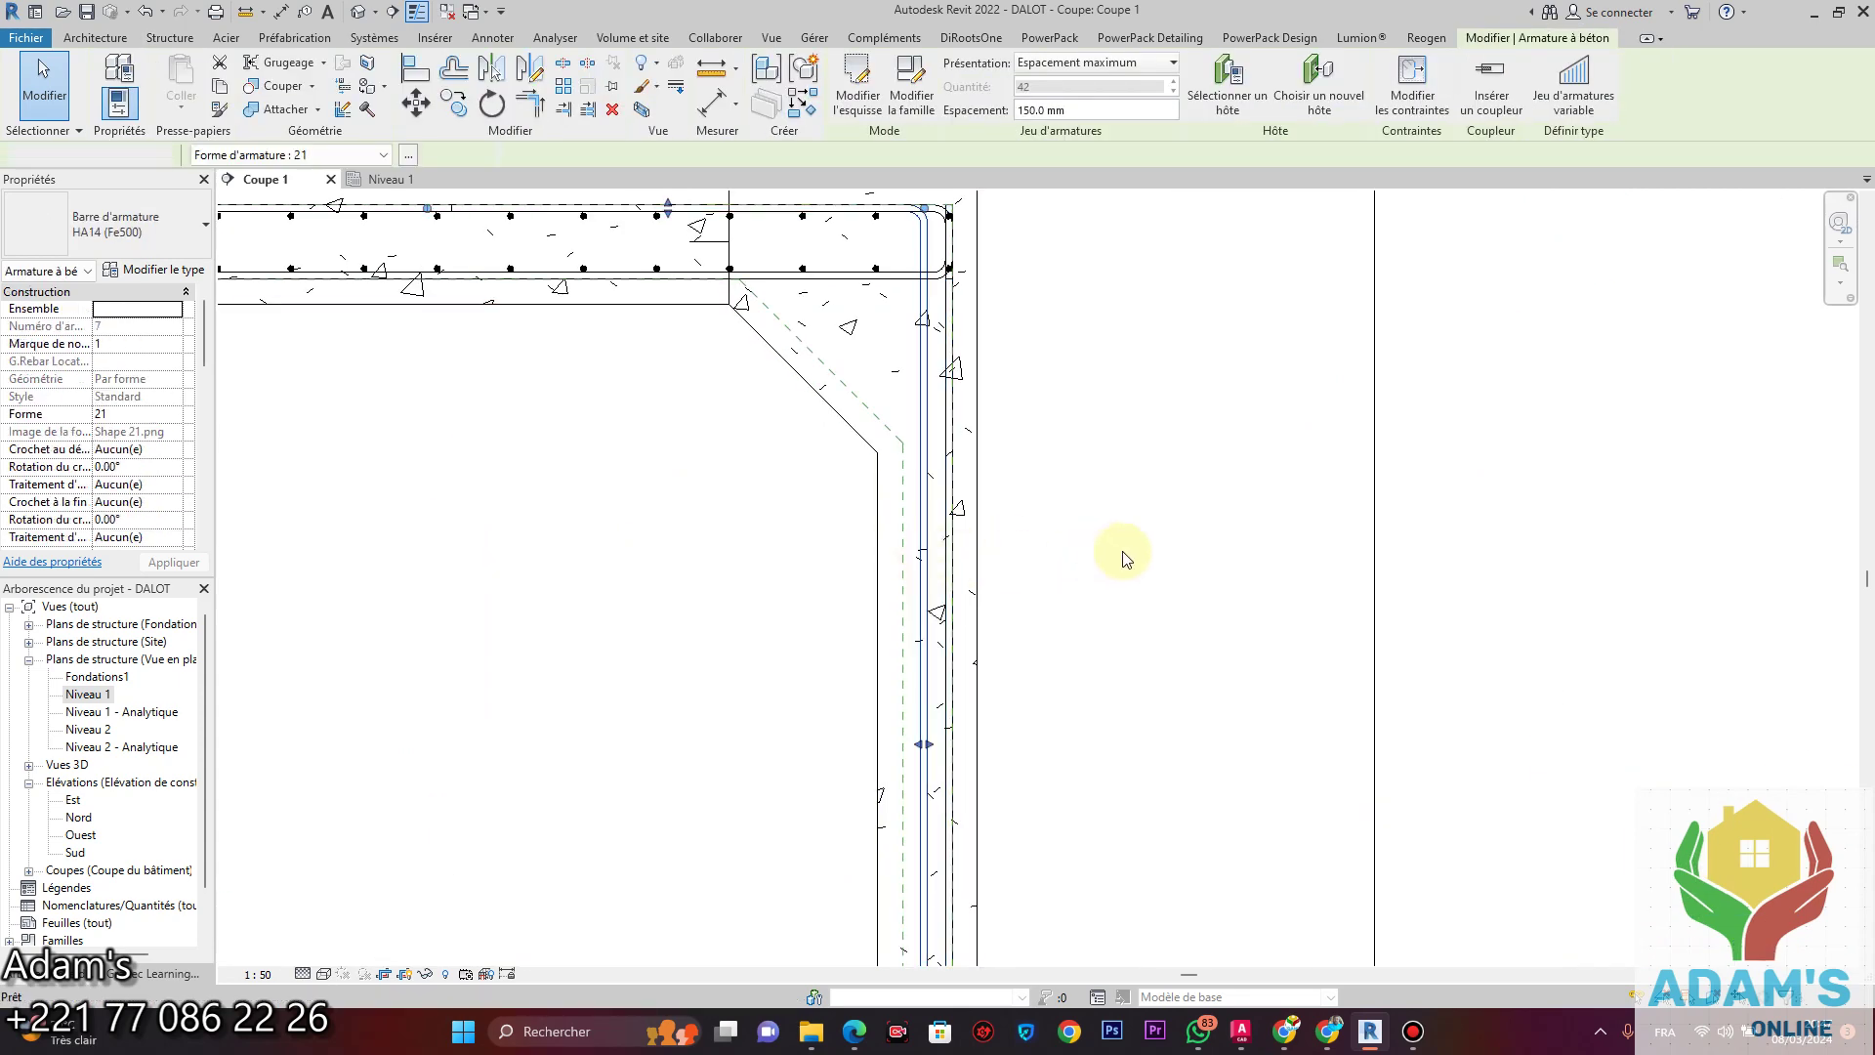
{"action": "scroll", "coordinate": [1087, 557], "scroll_direction": "down", "scroll_amount": 5}
{"action": "mouse_move", "coordinate": [1289, 586]}
{"action": "middle_mouse_down"}
{"action": "mouse_move", "coordinate": [1511, 600]}
{"action": "mouse_move", "coordinate": [1475, 586]}
{"action": "middle_mouse_up"}
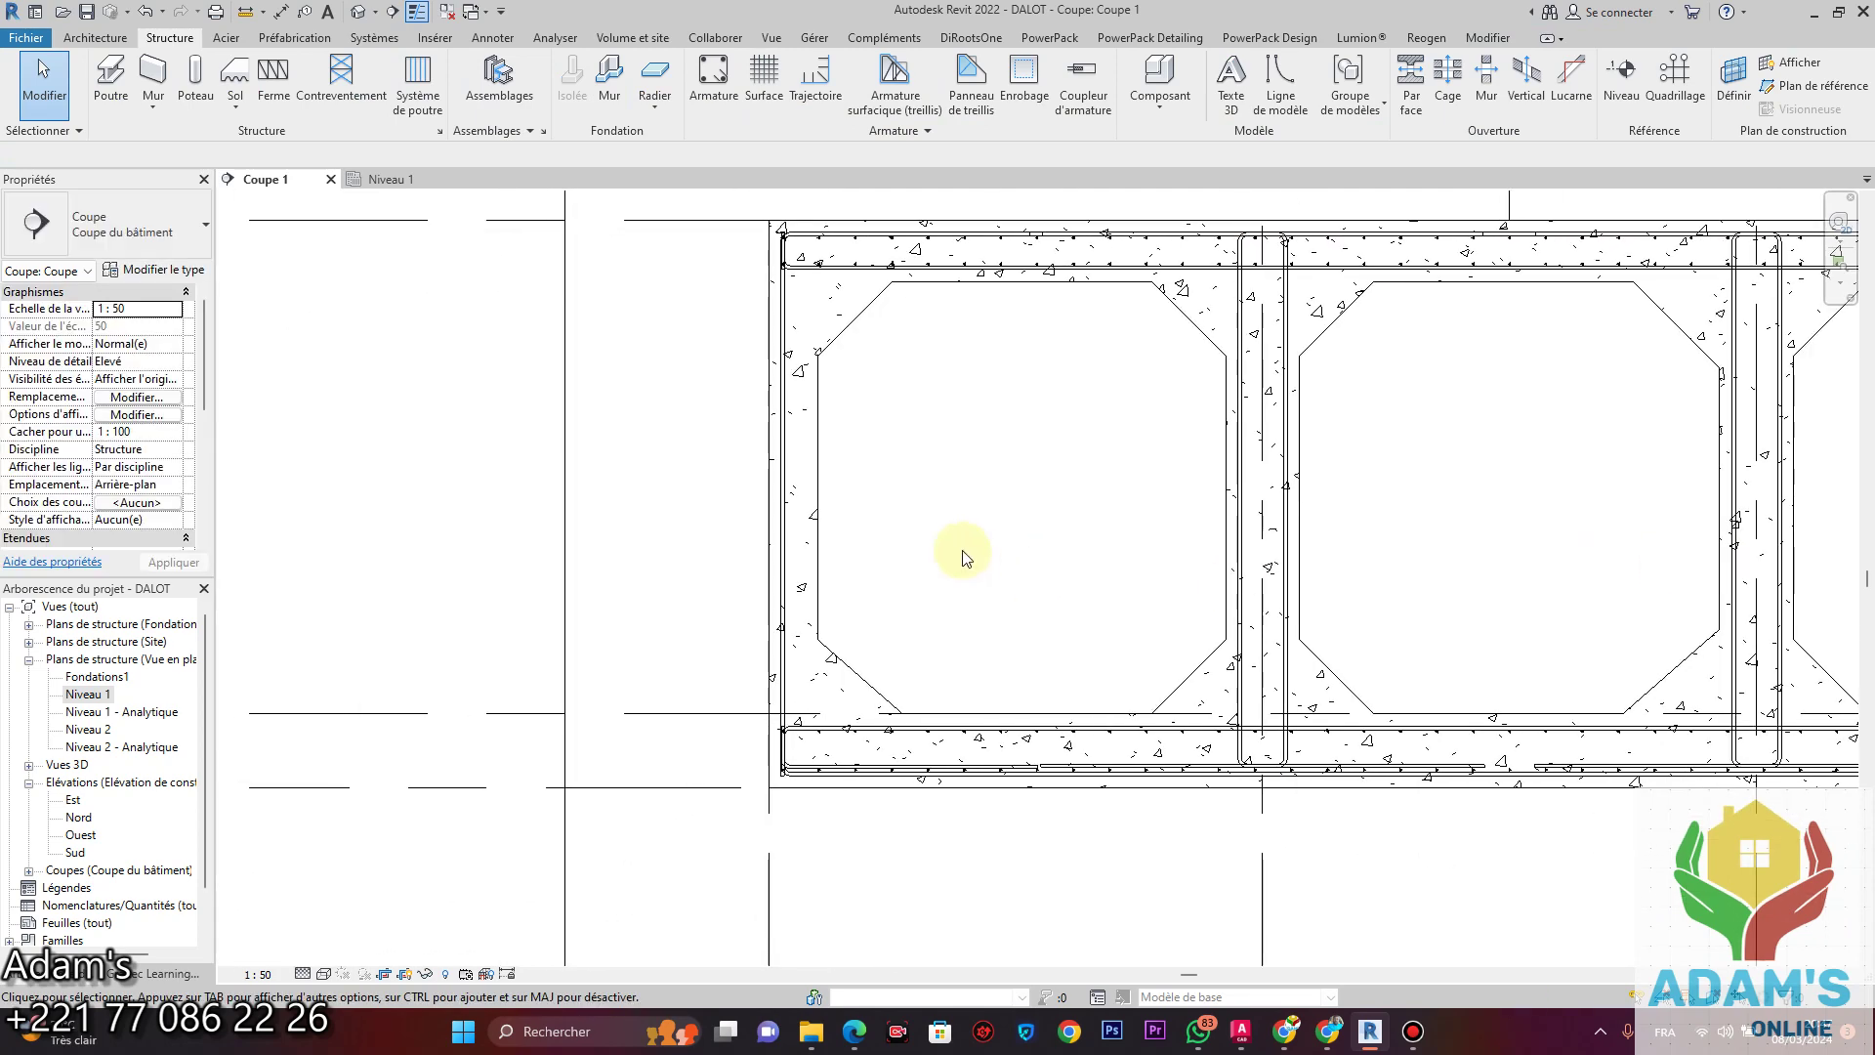
Start a sketched HA14 rebar in the section, picking the culvert's concrete at the top slab as host.
{"action": "scroll", "coordinate": [479, 191], "scroll_direction": "up", "scroll_amount": 1}
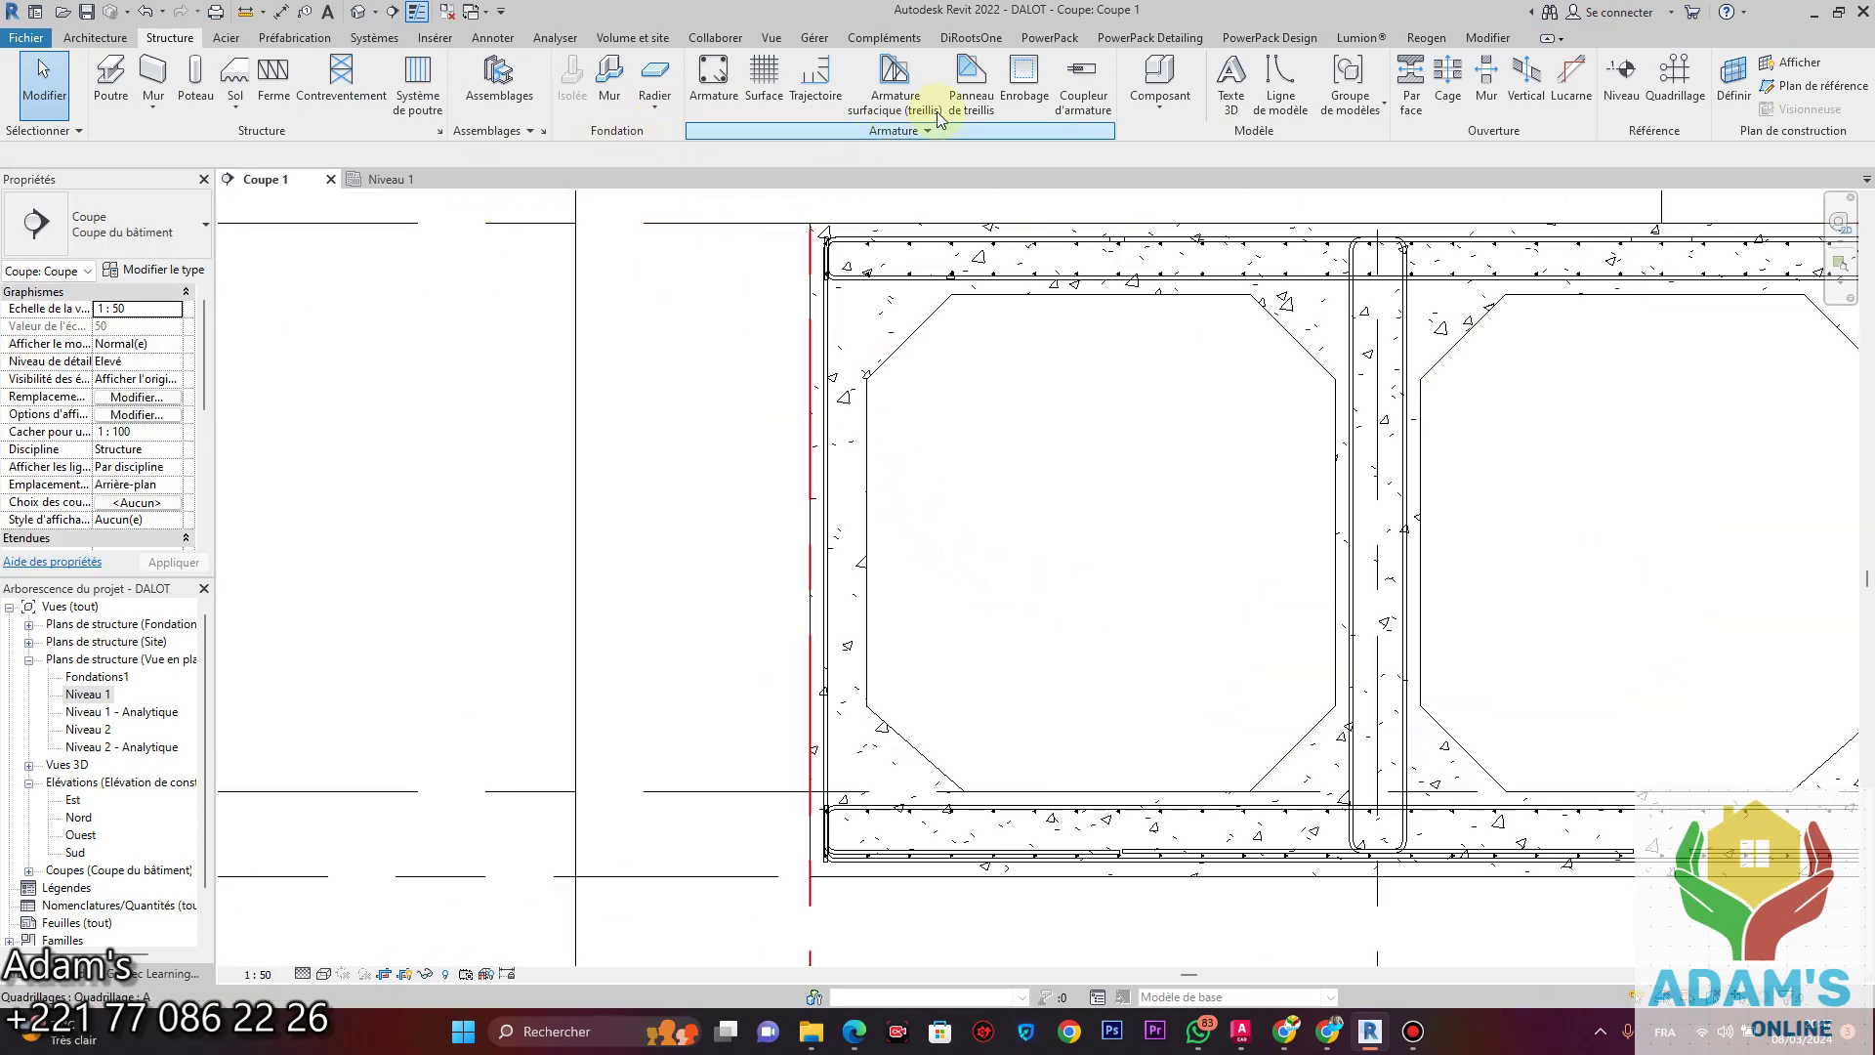
{"action": "left_click", "coordinate": [713, 83]}
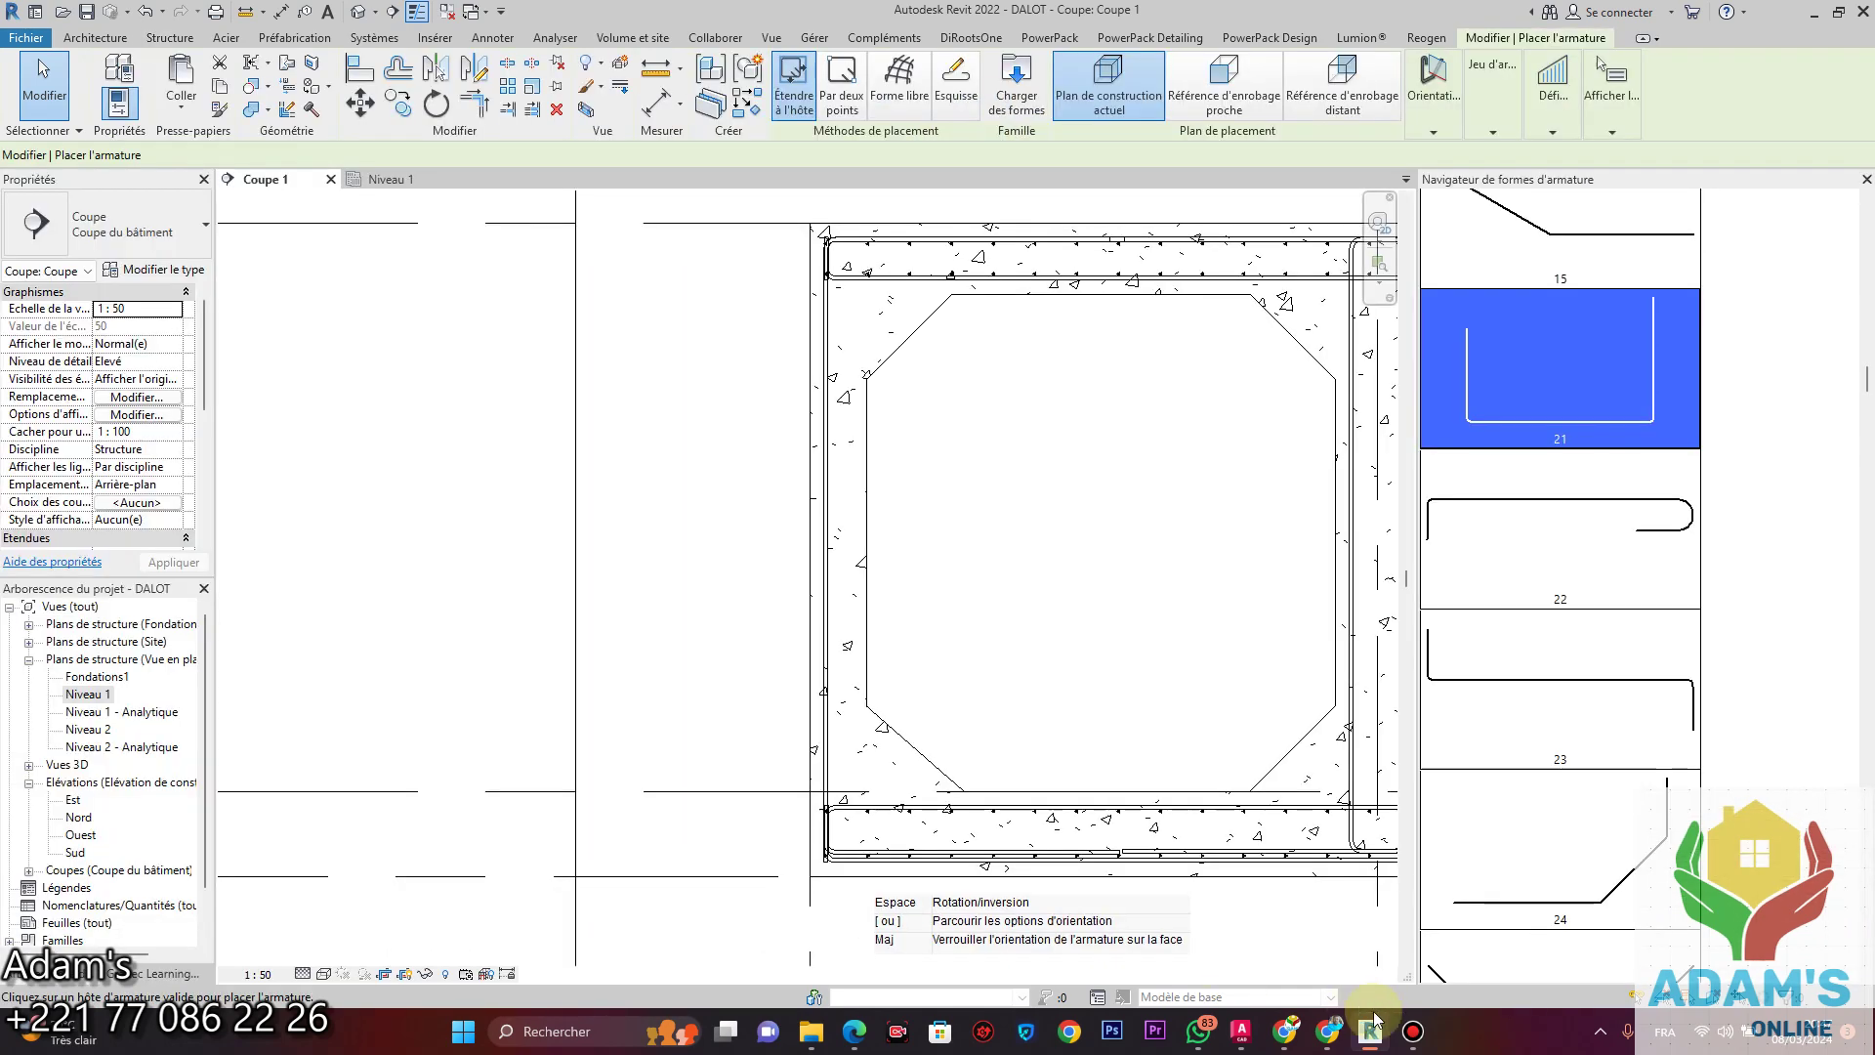
{"action": "left_click", "coordinate": [1413, 1030]}
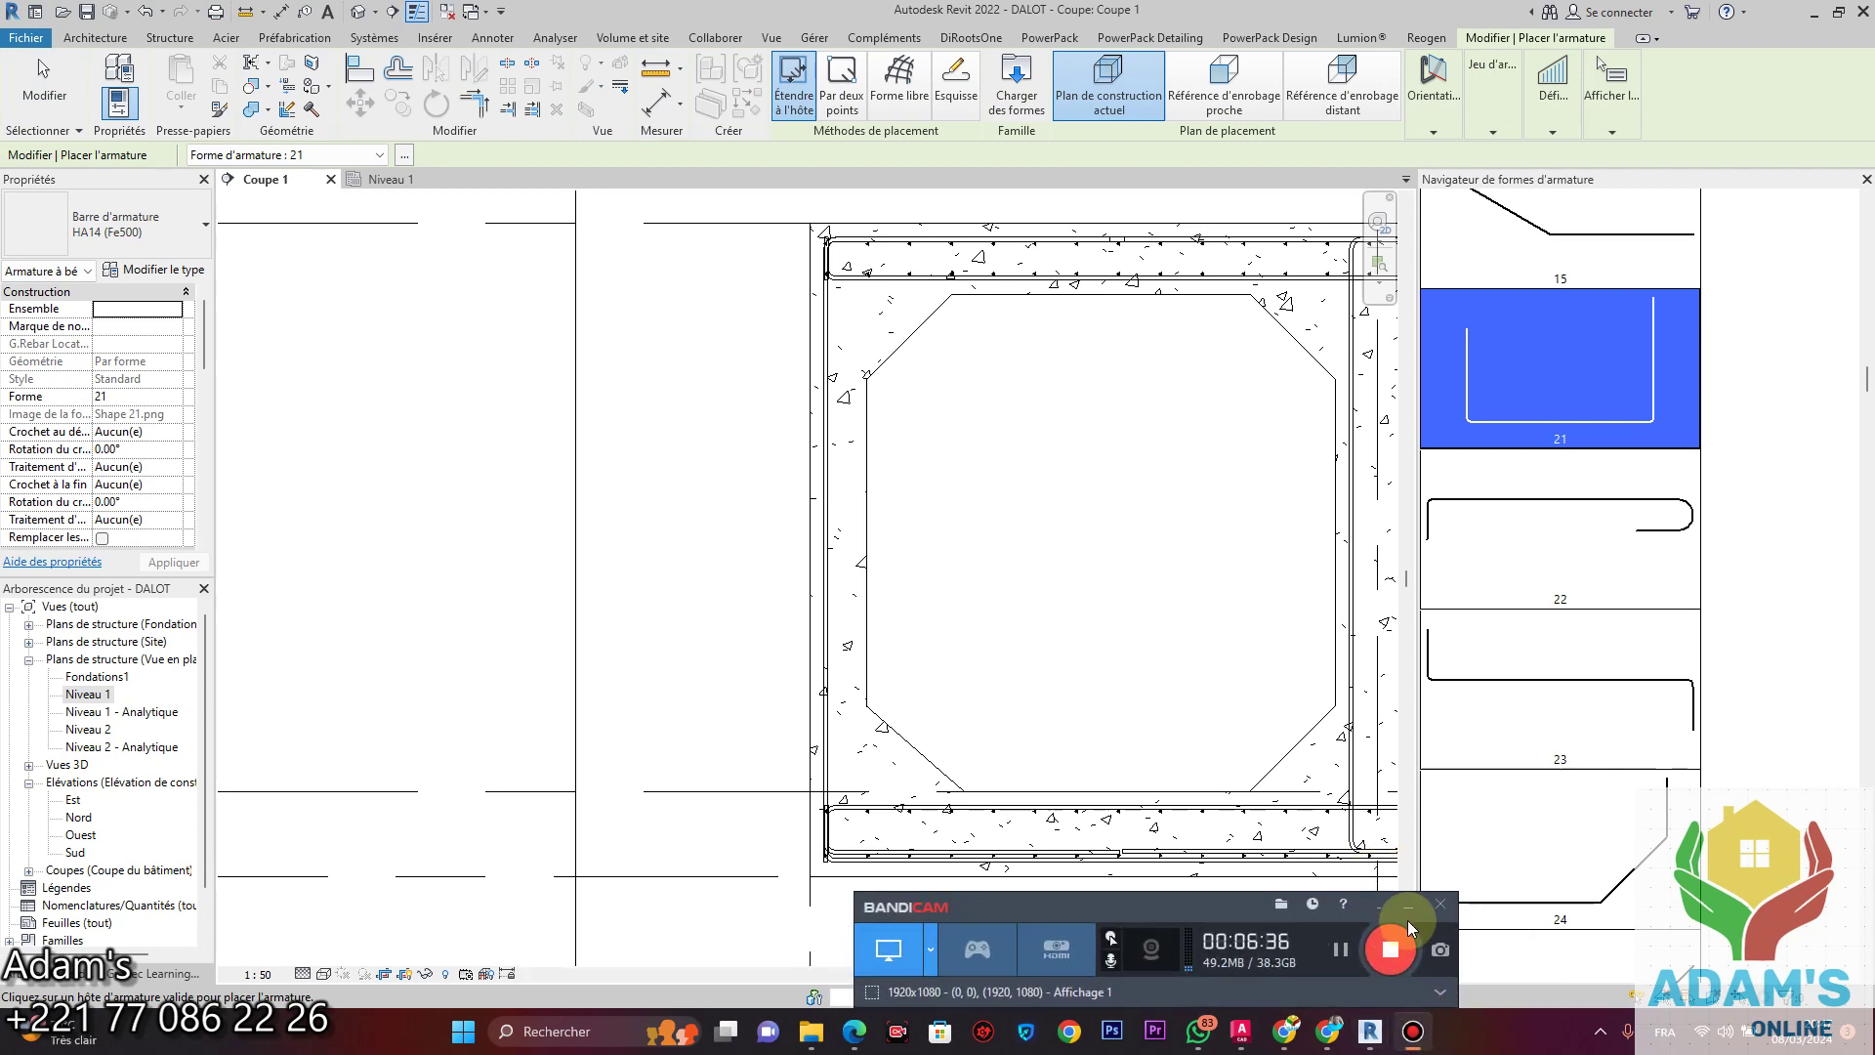
{"action": "left_click", "coordinate": [1408, 906]}
{"action": "scroll", "coordinate": [1005, 490], "scroll_direction": "down", "scroll_amount": 3}
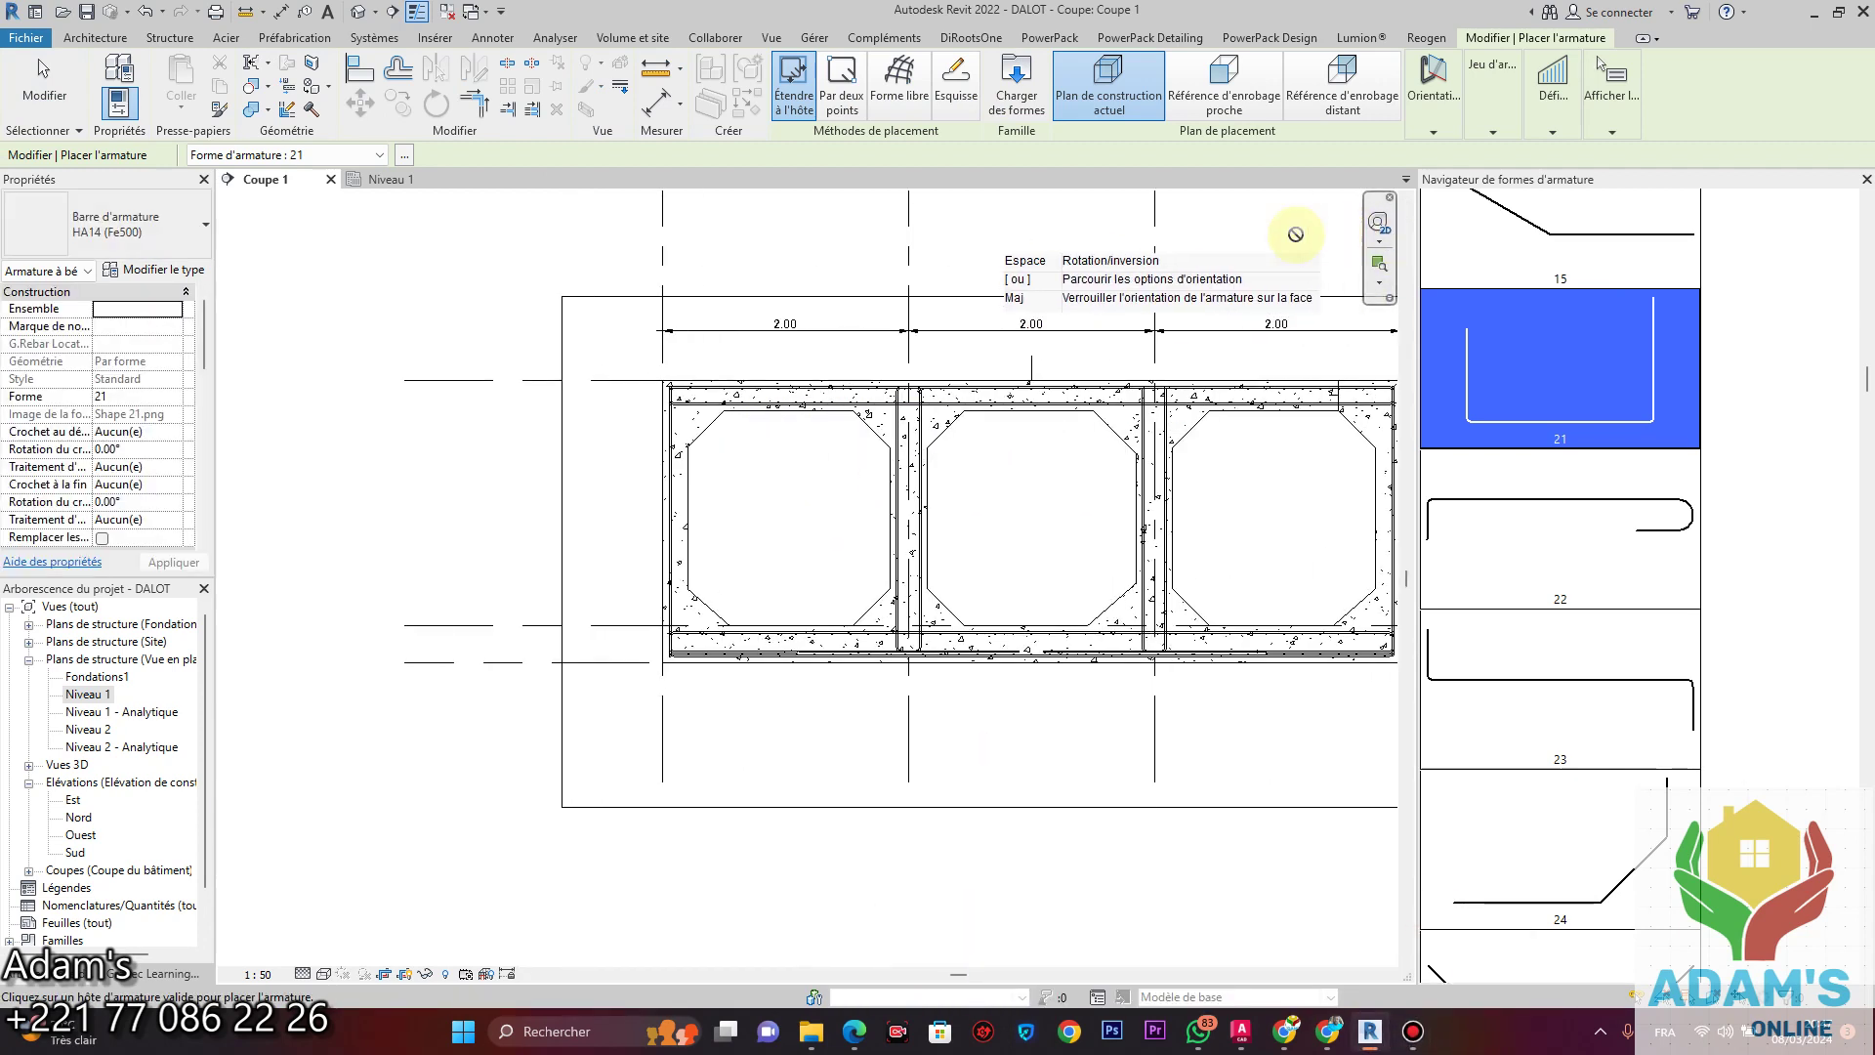
{"action": "left_click", "coordinate": [956, 85]}
{"action": "scroll", "coordinate": [759, 430], "scroll_direction": "up", "scroll_amount": 3}
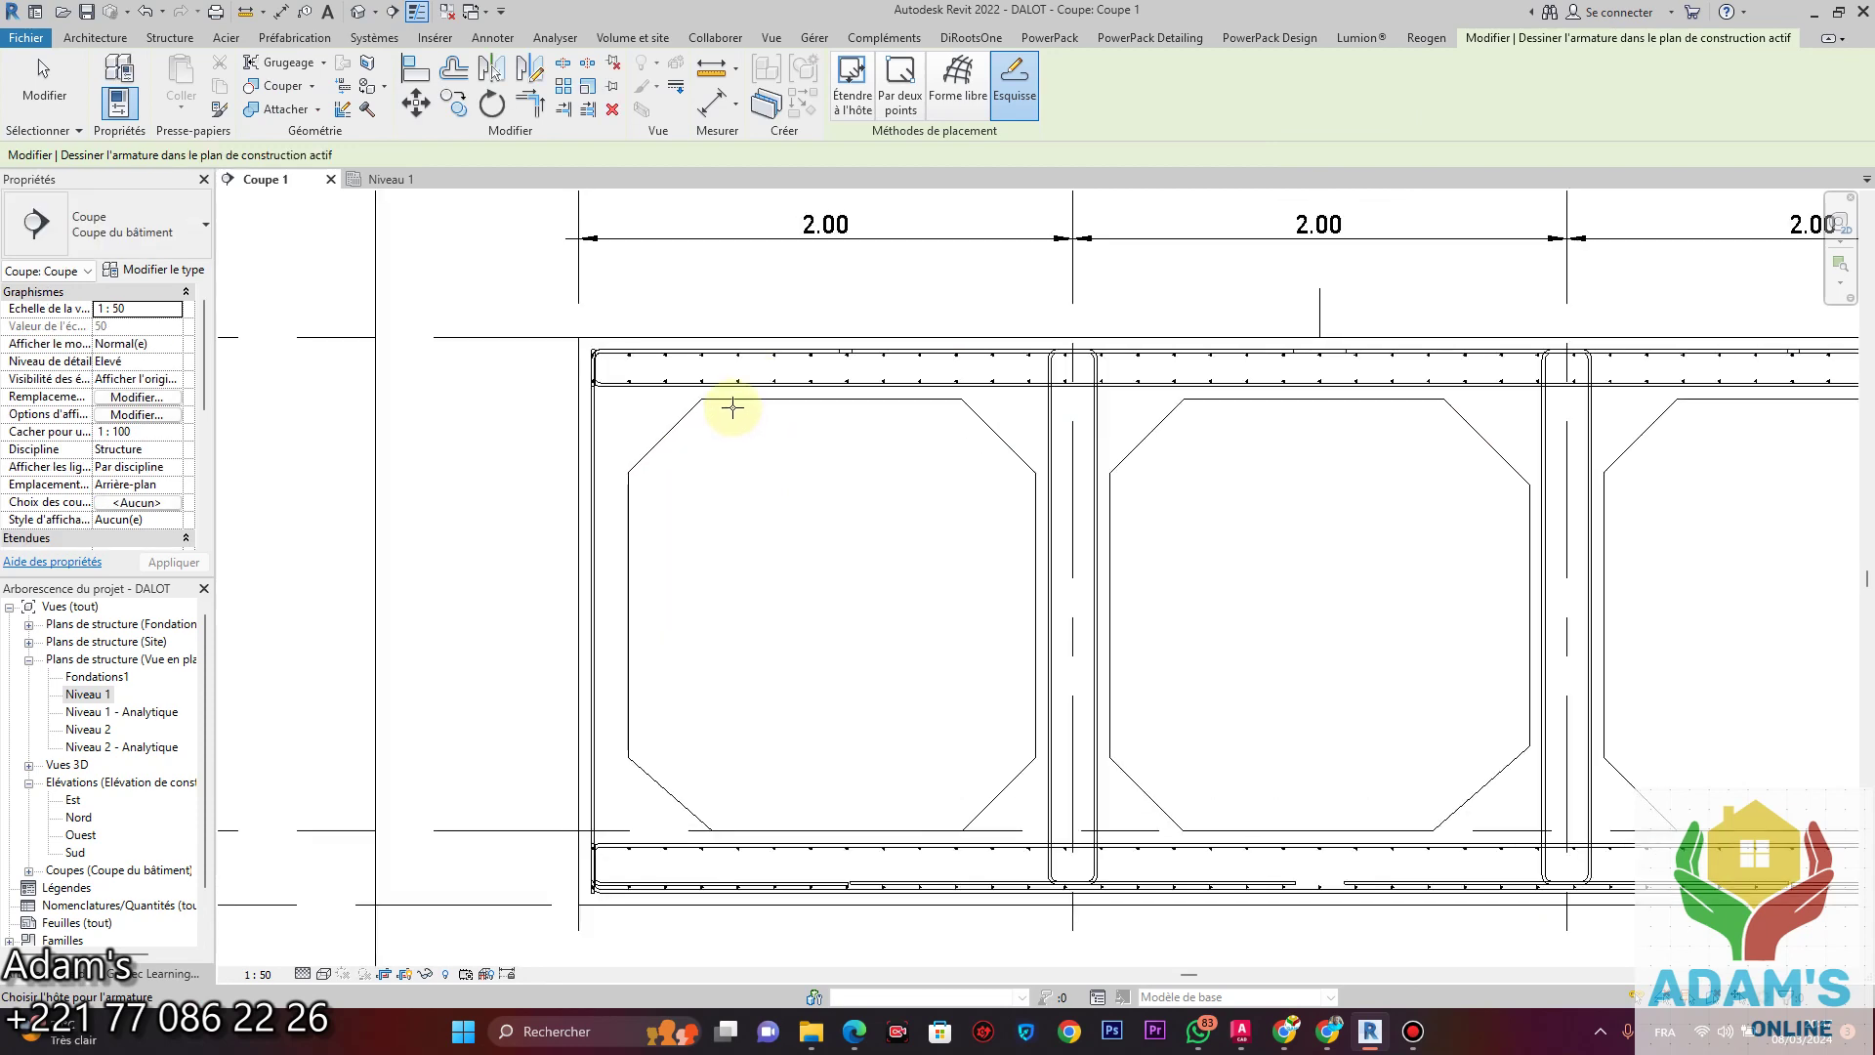
{"action": "left_click", "coordinate": [772, 336]}
{"action": "scroll", "coordinate": [636, 390], "scroll_direction": "up", "scroll_amount": 3}
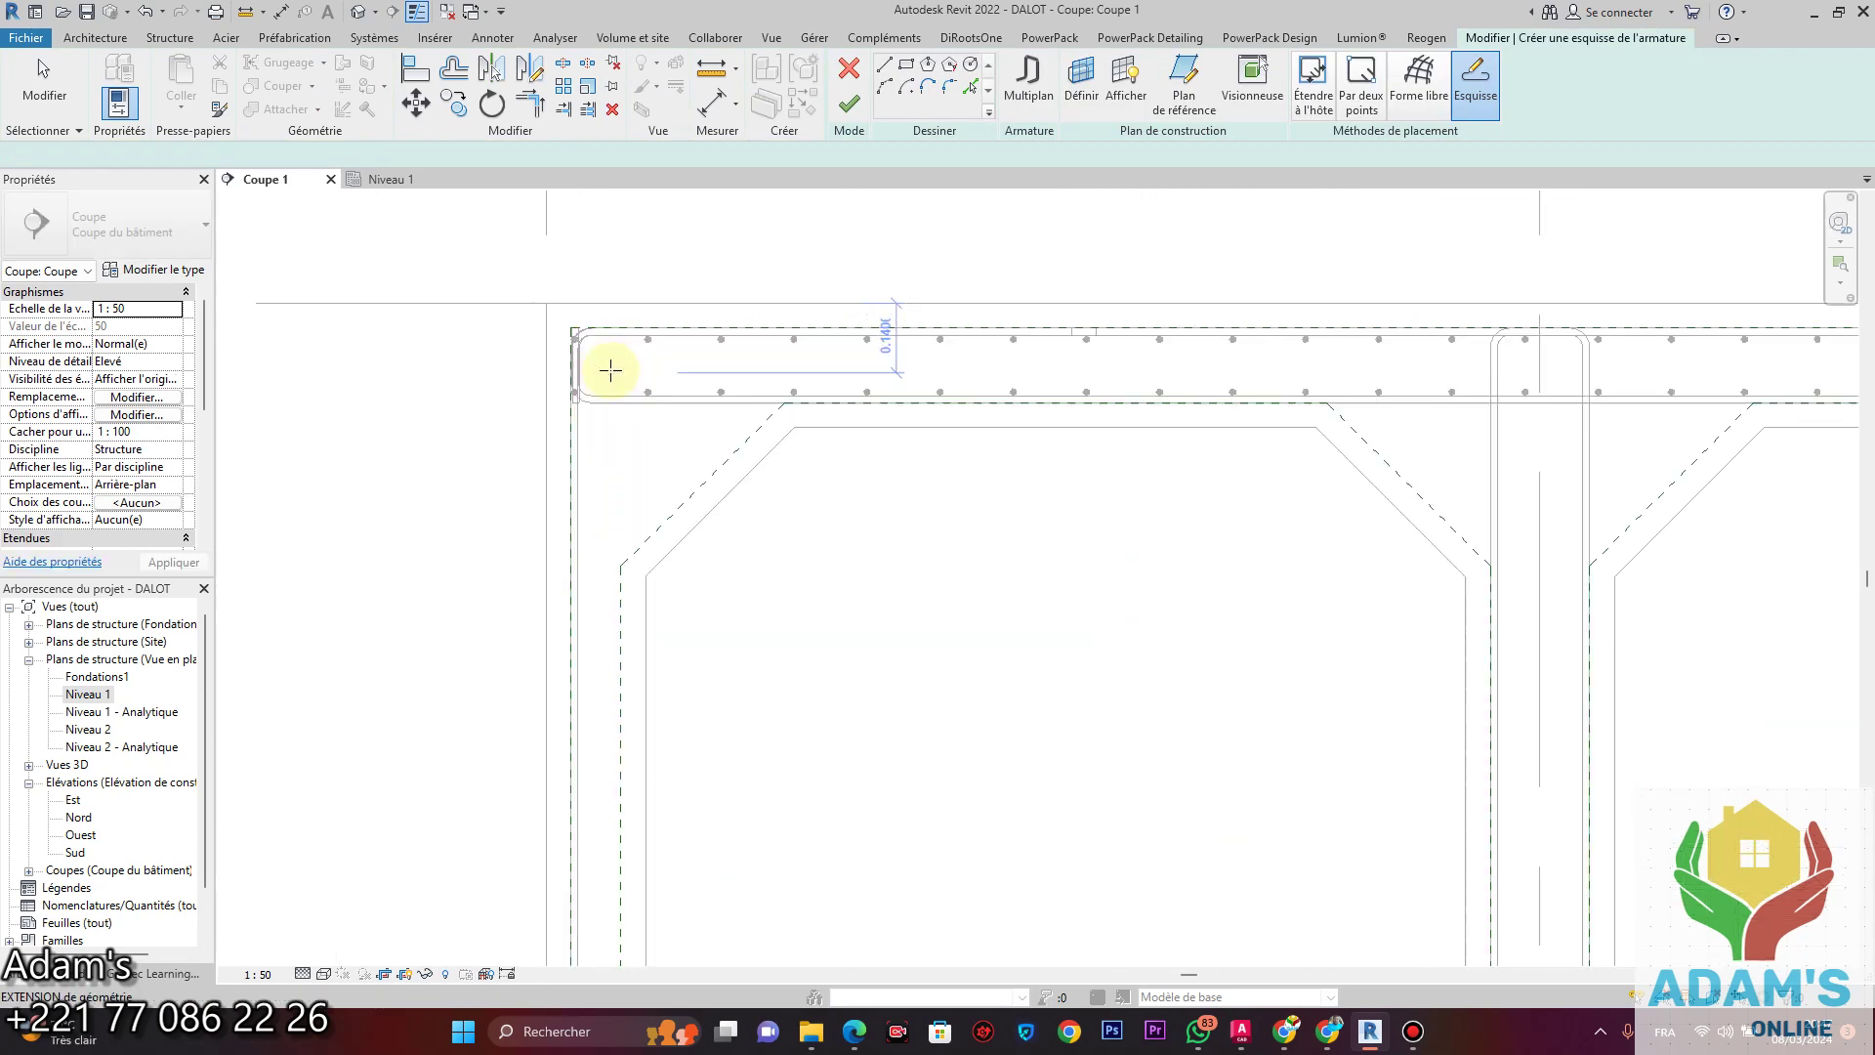
Try to sketch a bar segment from the left wall's lower haunch corner up to the top slab's cover line, and delete it.
{"action": "scroll", "coordinate": [562, 375], "scroll_direction": "up", "scroll_amount": 2}
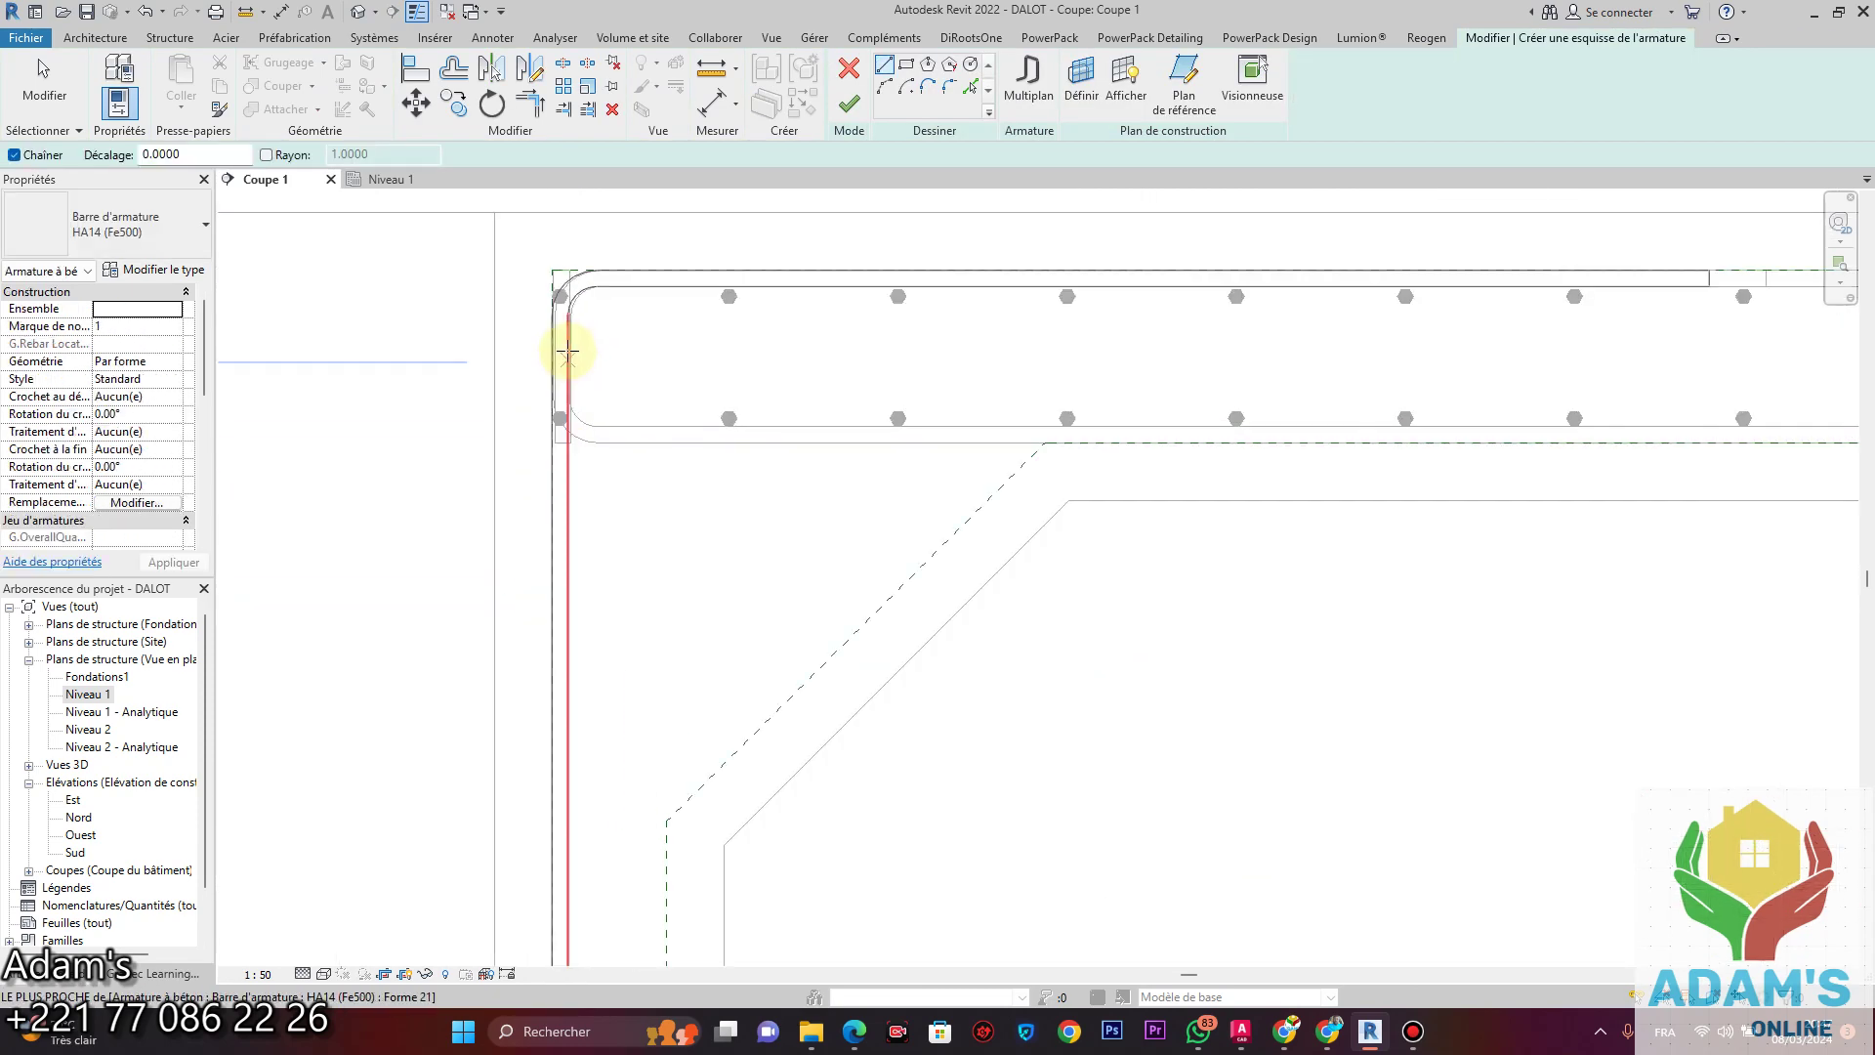
{"action": "scroll", "coordinate": [869, 394], "scroll_direction": "down", "scroll_amount": 2}
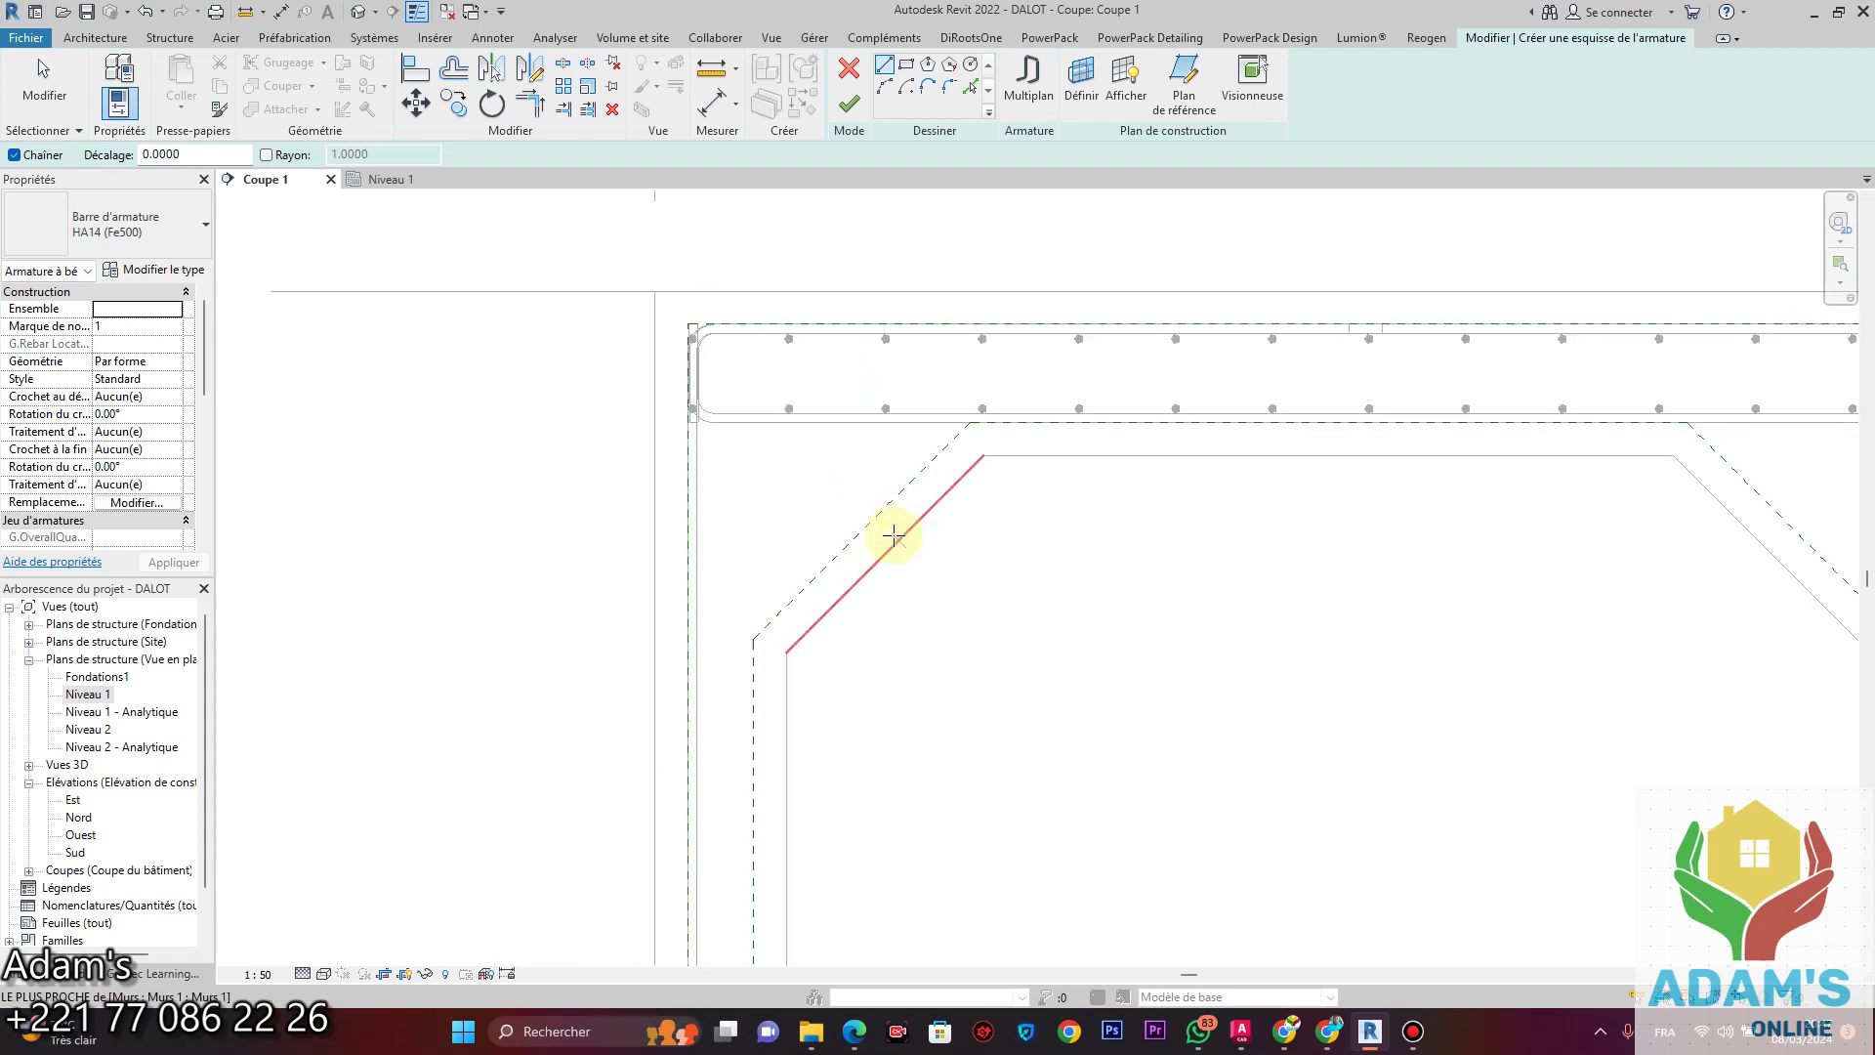
{"action": "middle_click_drag", "start_coordinate": [894, 531], "coordinate": [1013, 322]}
{"action": "scroll", "coordinate": [1000, 410], "scroll_direction": "down", "scroll_amount": 2}
{"action": "middle_click_drag", "start_coordinate": [976, 566], "coordinate": [984, 318]}
{"action": "scroll", "coordinate": [947, 586], "scroll_direction": "up", "scroll_amount": 3}
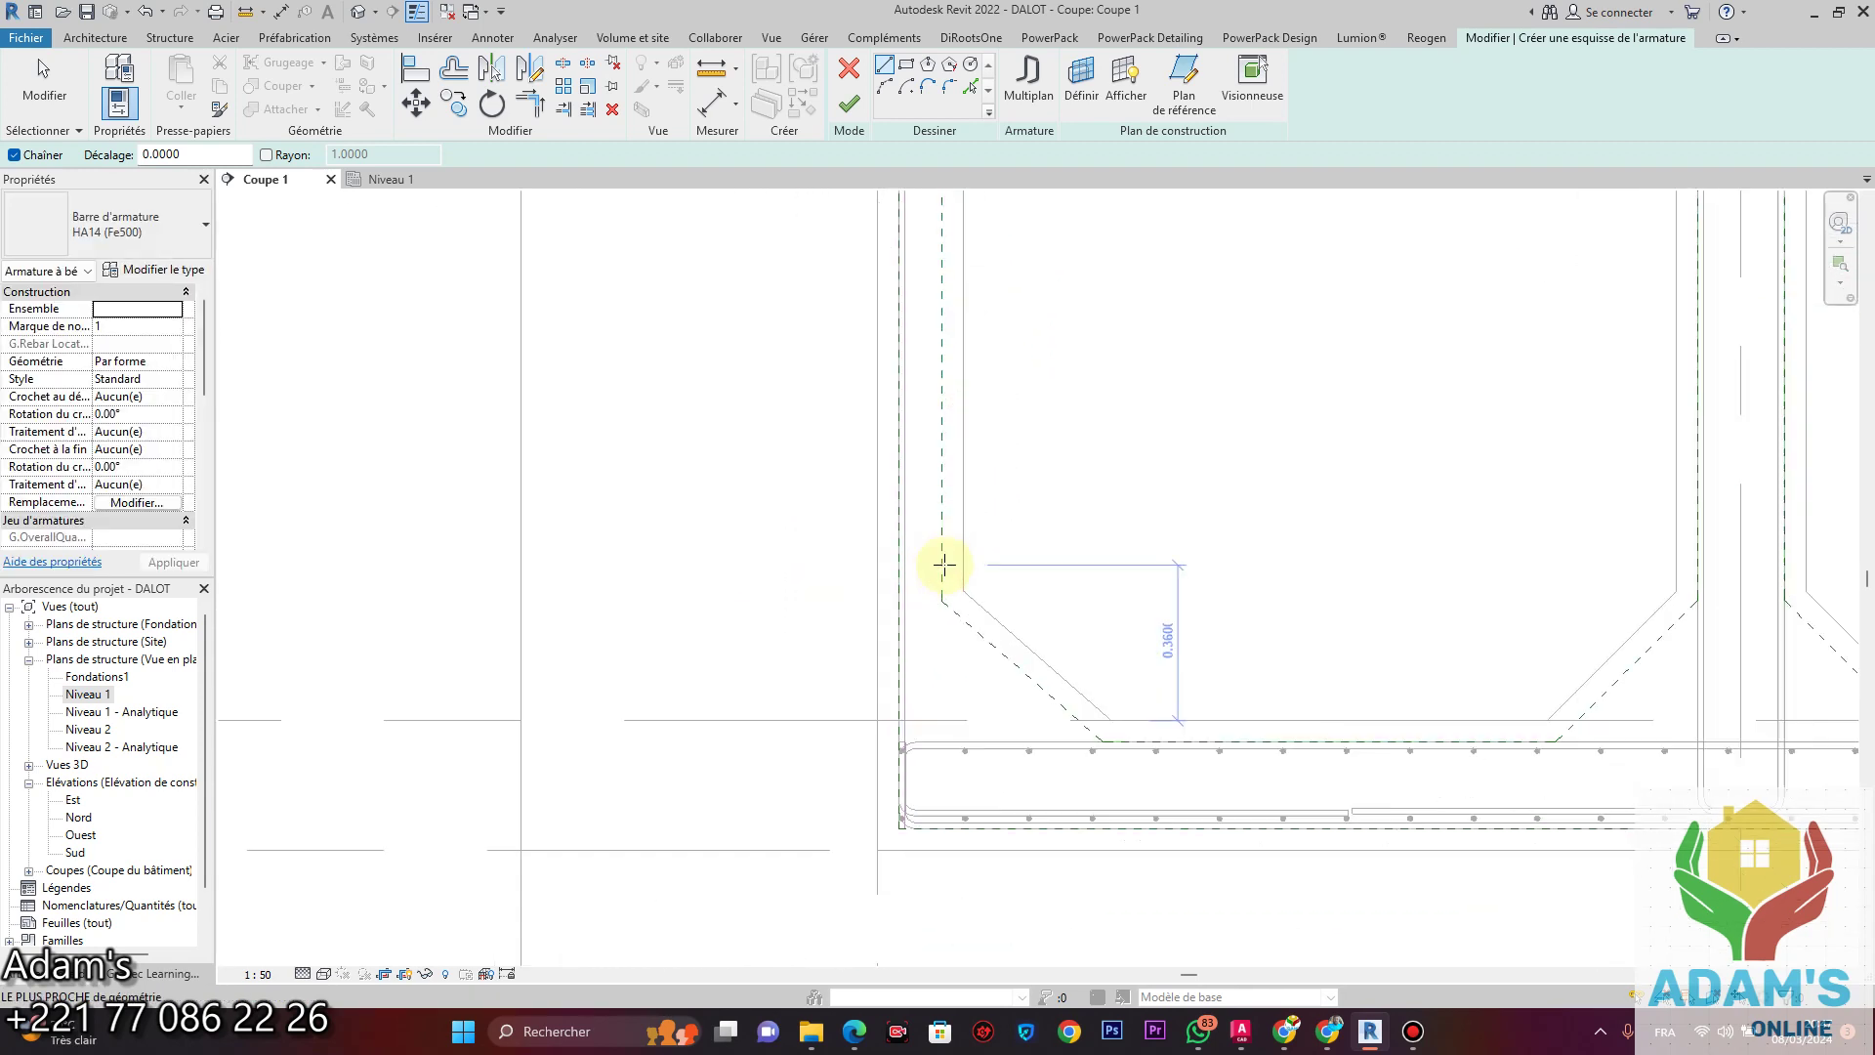
{"action": "left_click", "coordinate": [944, 625]}
{"action": "scroll", "coordinate": [944, 625], "scroll_direction": "down", "scroll_amount": 2}
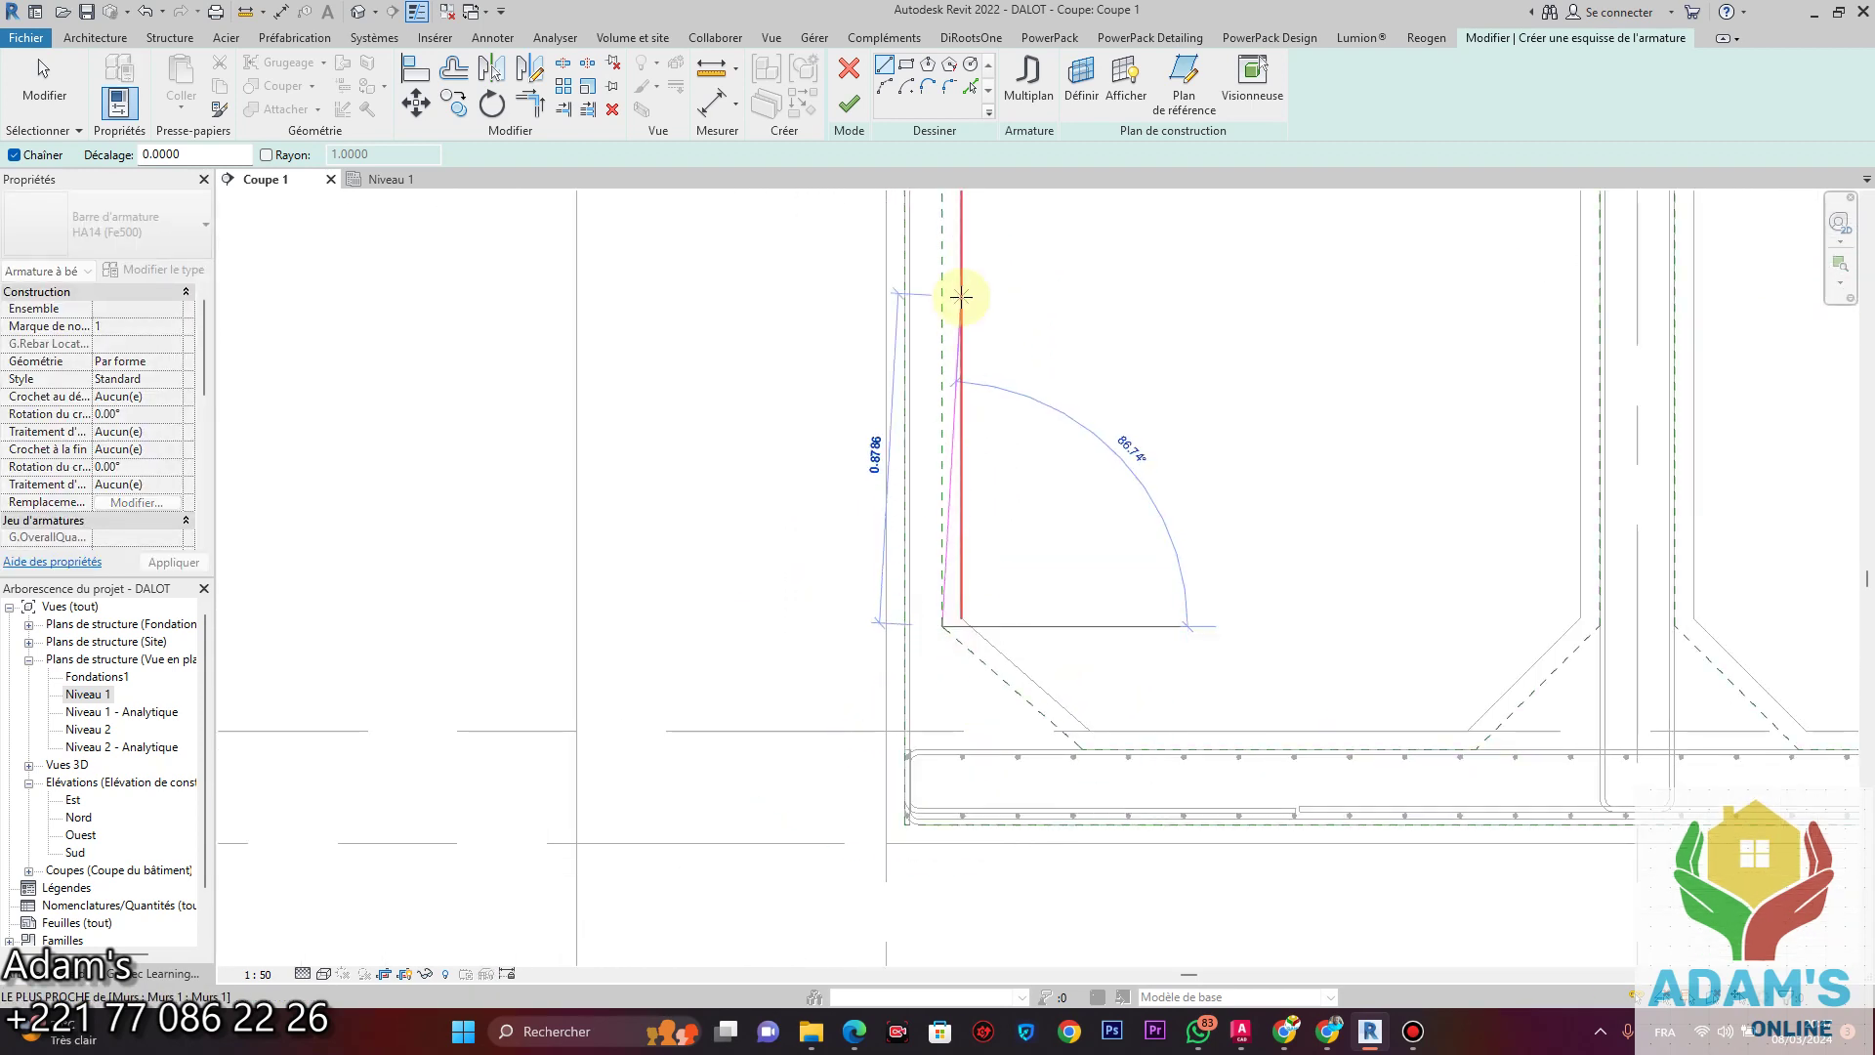
{"action": "middle_click_drag", "start_coordinate": [963, 293], "coordinate": [963, 783]}
{"action": "scroll", "coordinate": [947, 485], "scroll_direction": "up", "scroll_amount": 4}
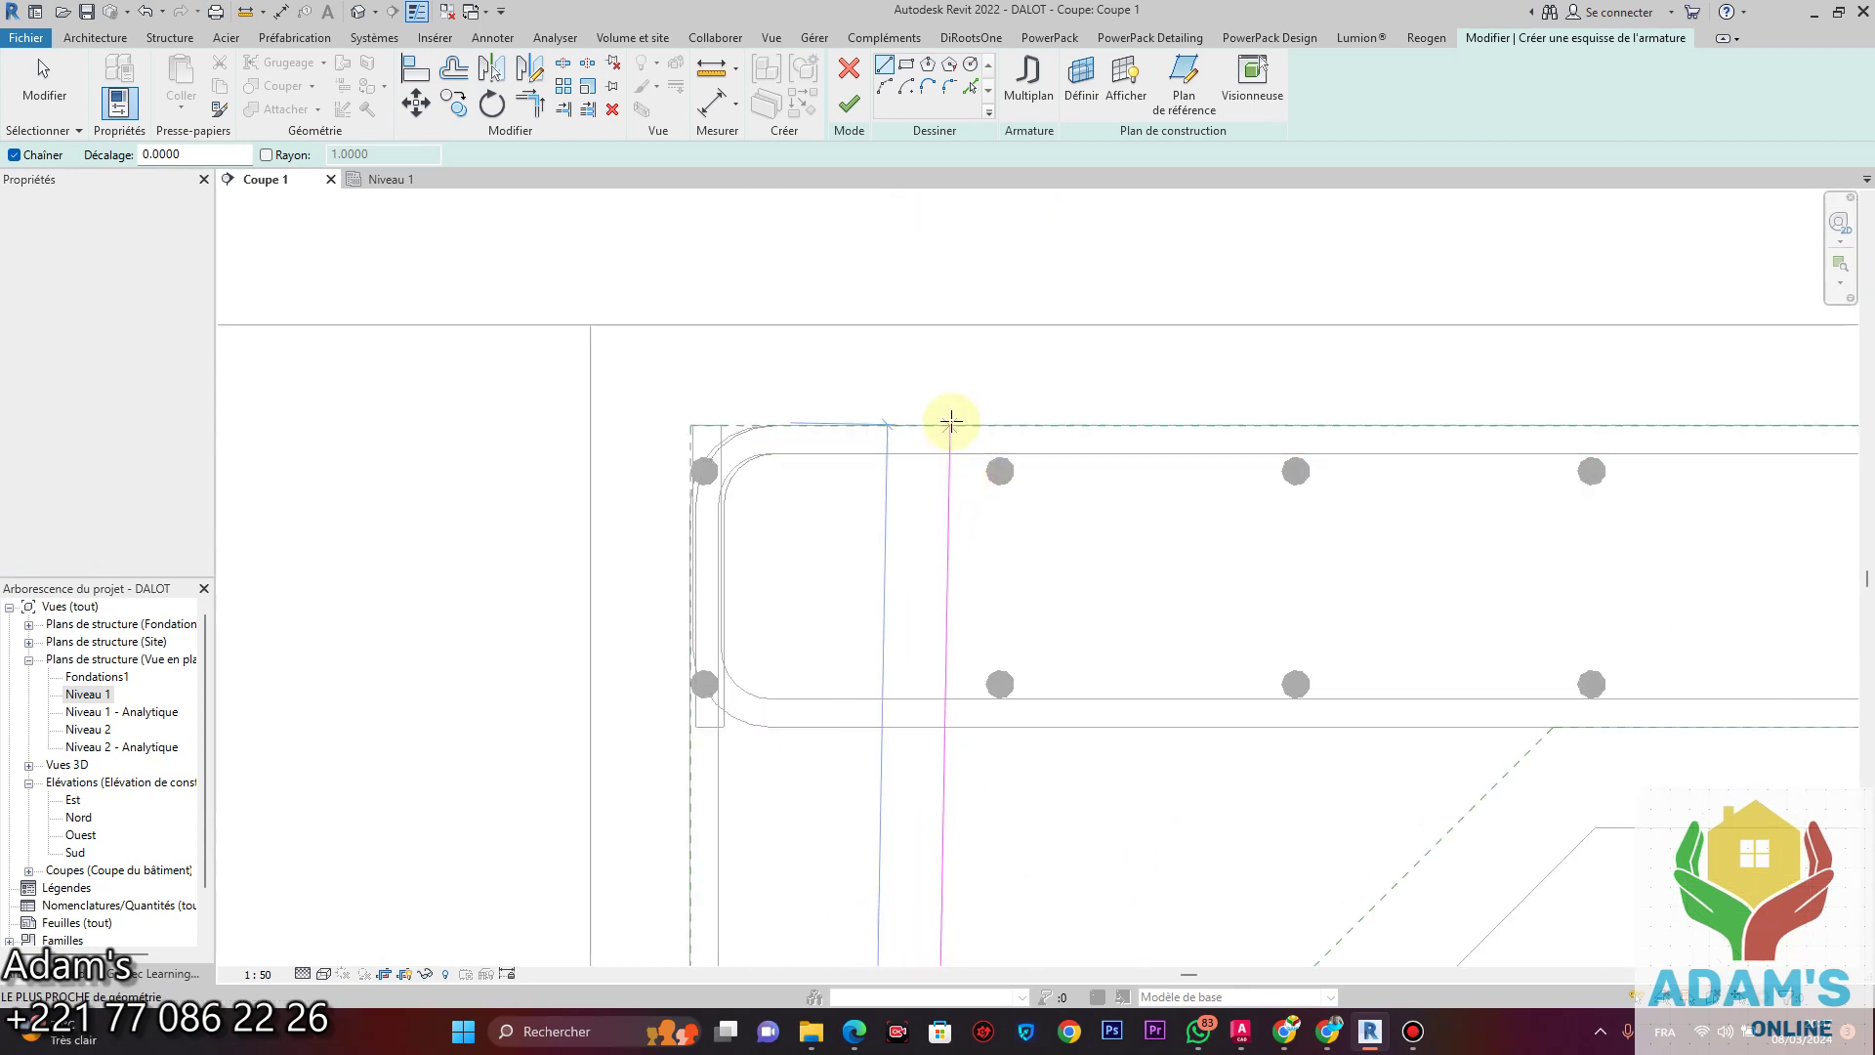
{"action": "left_click", "coordinate": [916, 418]}
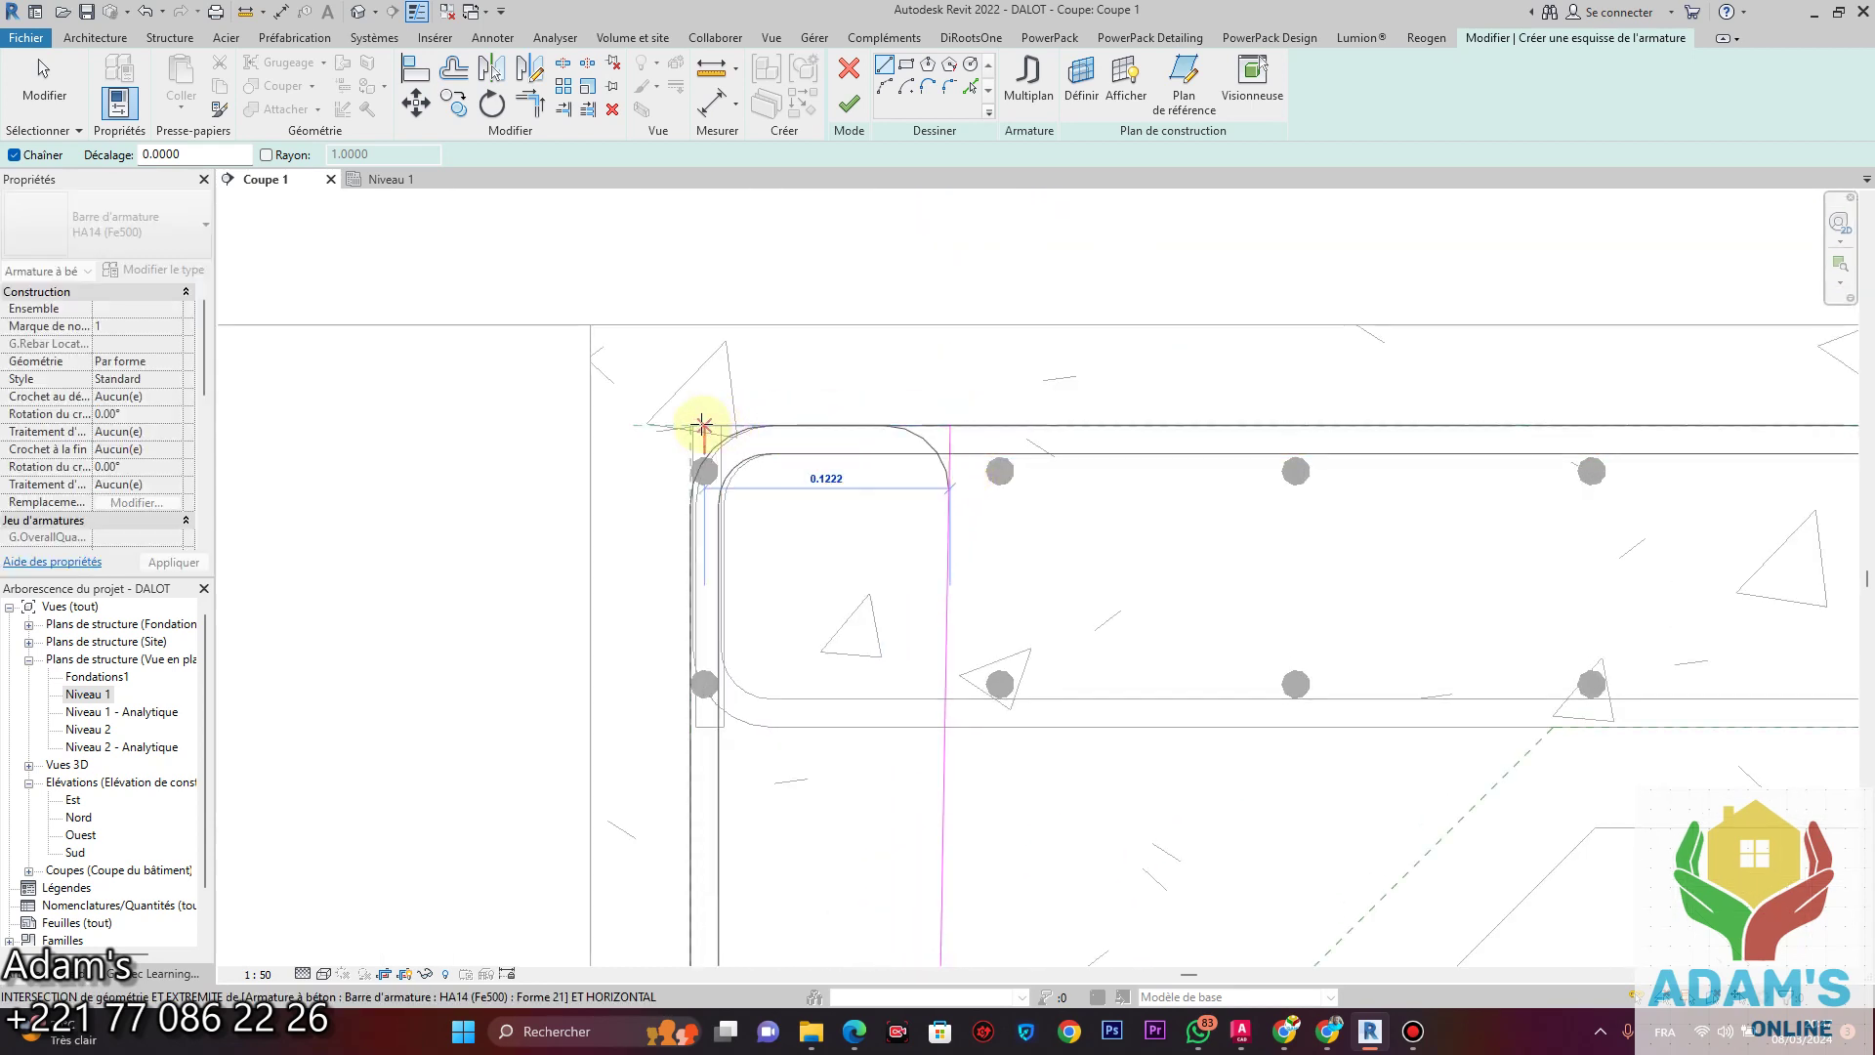
{"action": "key", "text": "Escape"}
{"action": "scroll", "coordinate": [1000, 384], "scroll_direction": "down", "scroll_amount": 3}
{"action": "key", "text": "Escape"}
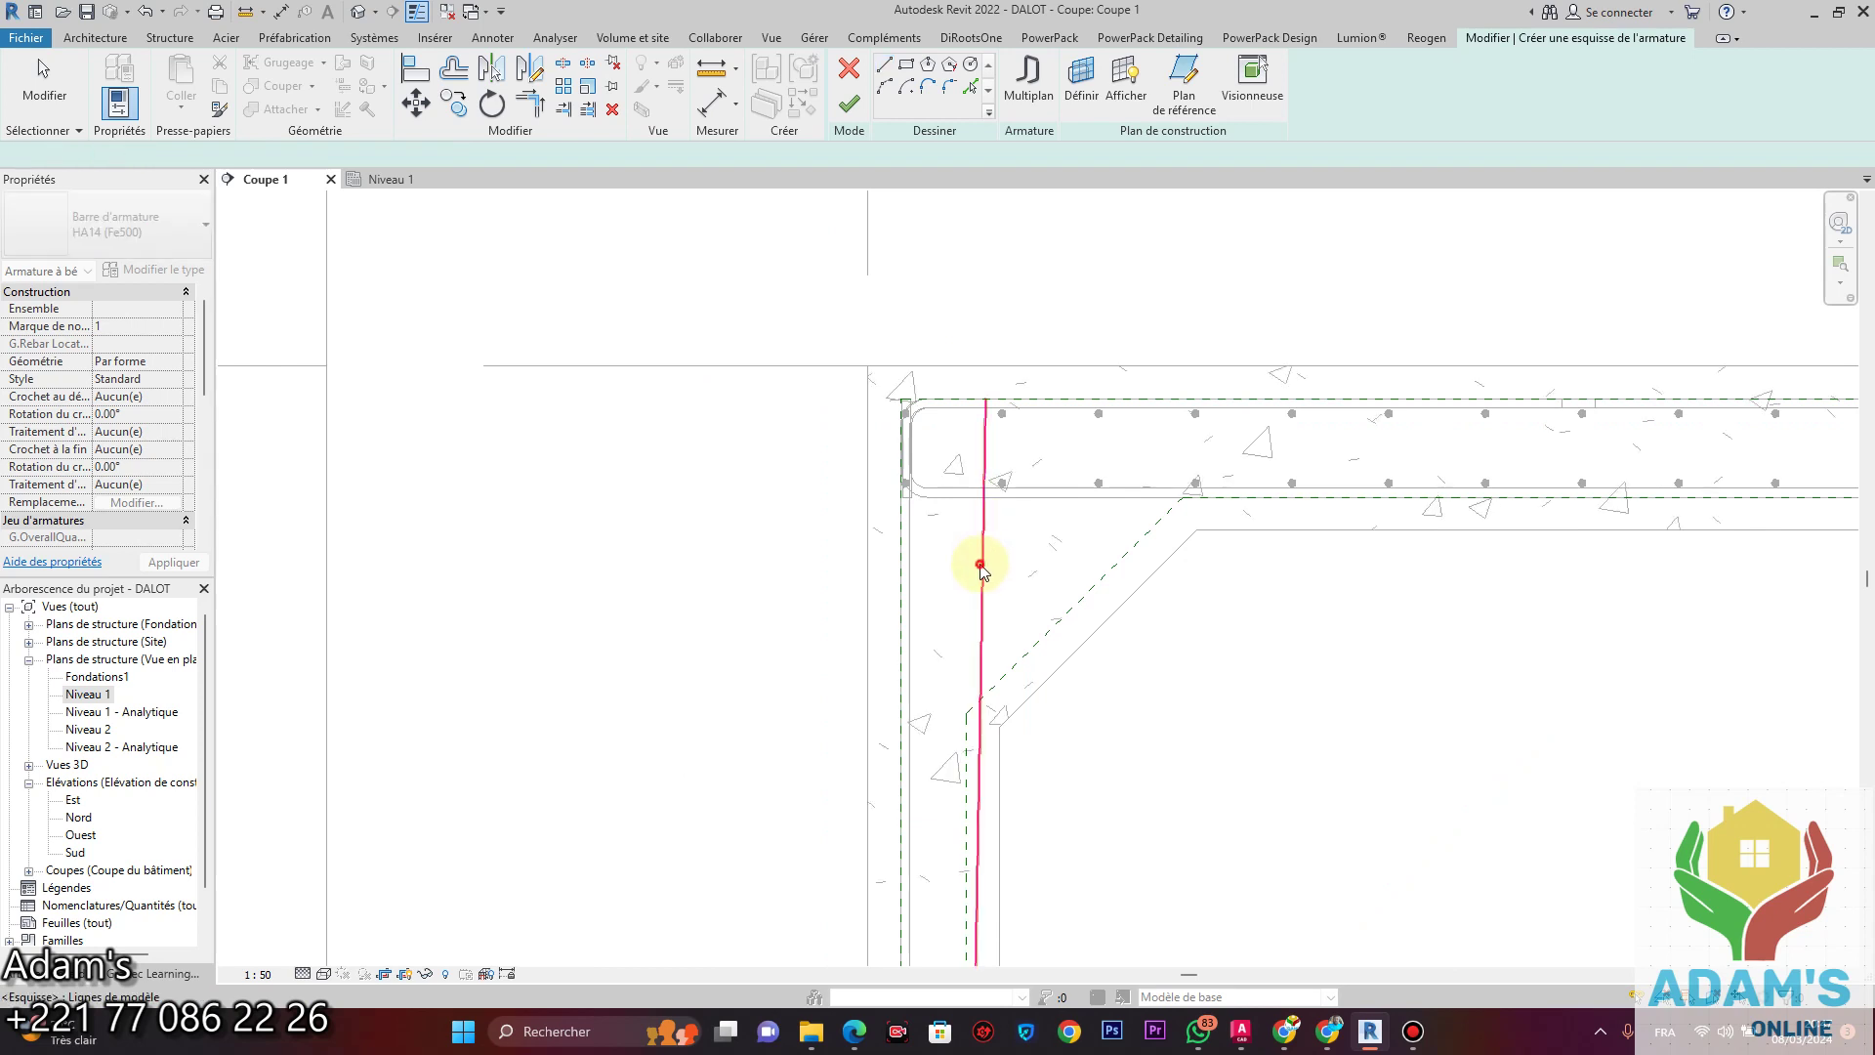
{"action": "left_click", "coordinate": [980, 560]}
{"action": "key", "text": "Delete"}
Sketch a vertical bar segment from the left wall's lower haunch corner straight up to the top slab's upper cover line.
{"action": "left_click", "coordinate": [884, 65]}
{"action": "scroll", "coordinate": [1077, 777], "scroll_direction": "down", "scroll_amount": 1}
{"action": "middle_click_drag", "start_coordinate": [1078, 778], "coordinate": [1078, 229]}
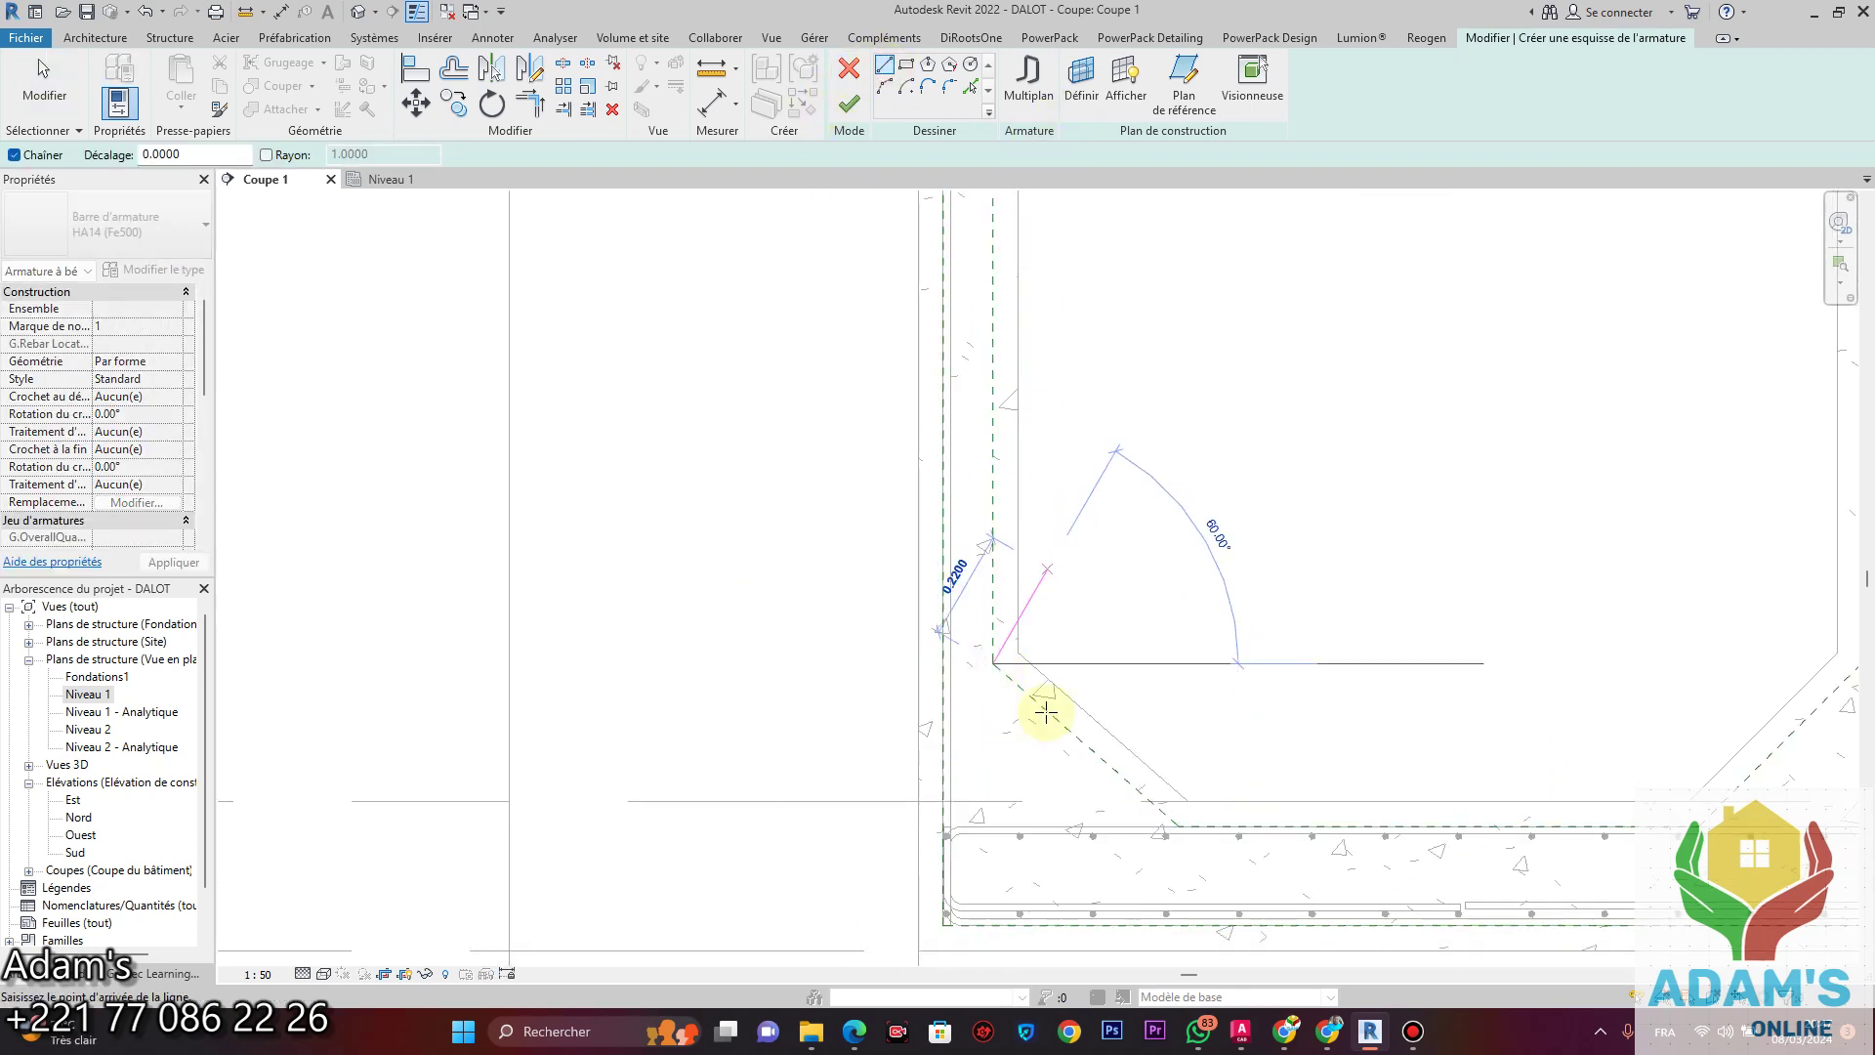
{"action": "scroll", "coordinate": [1017, 381], "scroll_direction": "down", "scroll_amount": 2}
{"action": "middle_click_drag", "start_coordinate": [1022, 435], "coordinate": [1002, 796]}
{"action": "scroll", "coordinate": [966, 507], "scroll_direction": "up", "scroll_amount": 3}
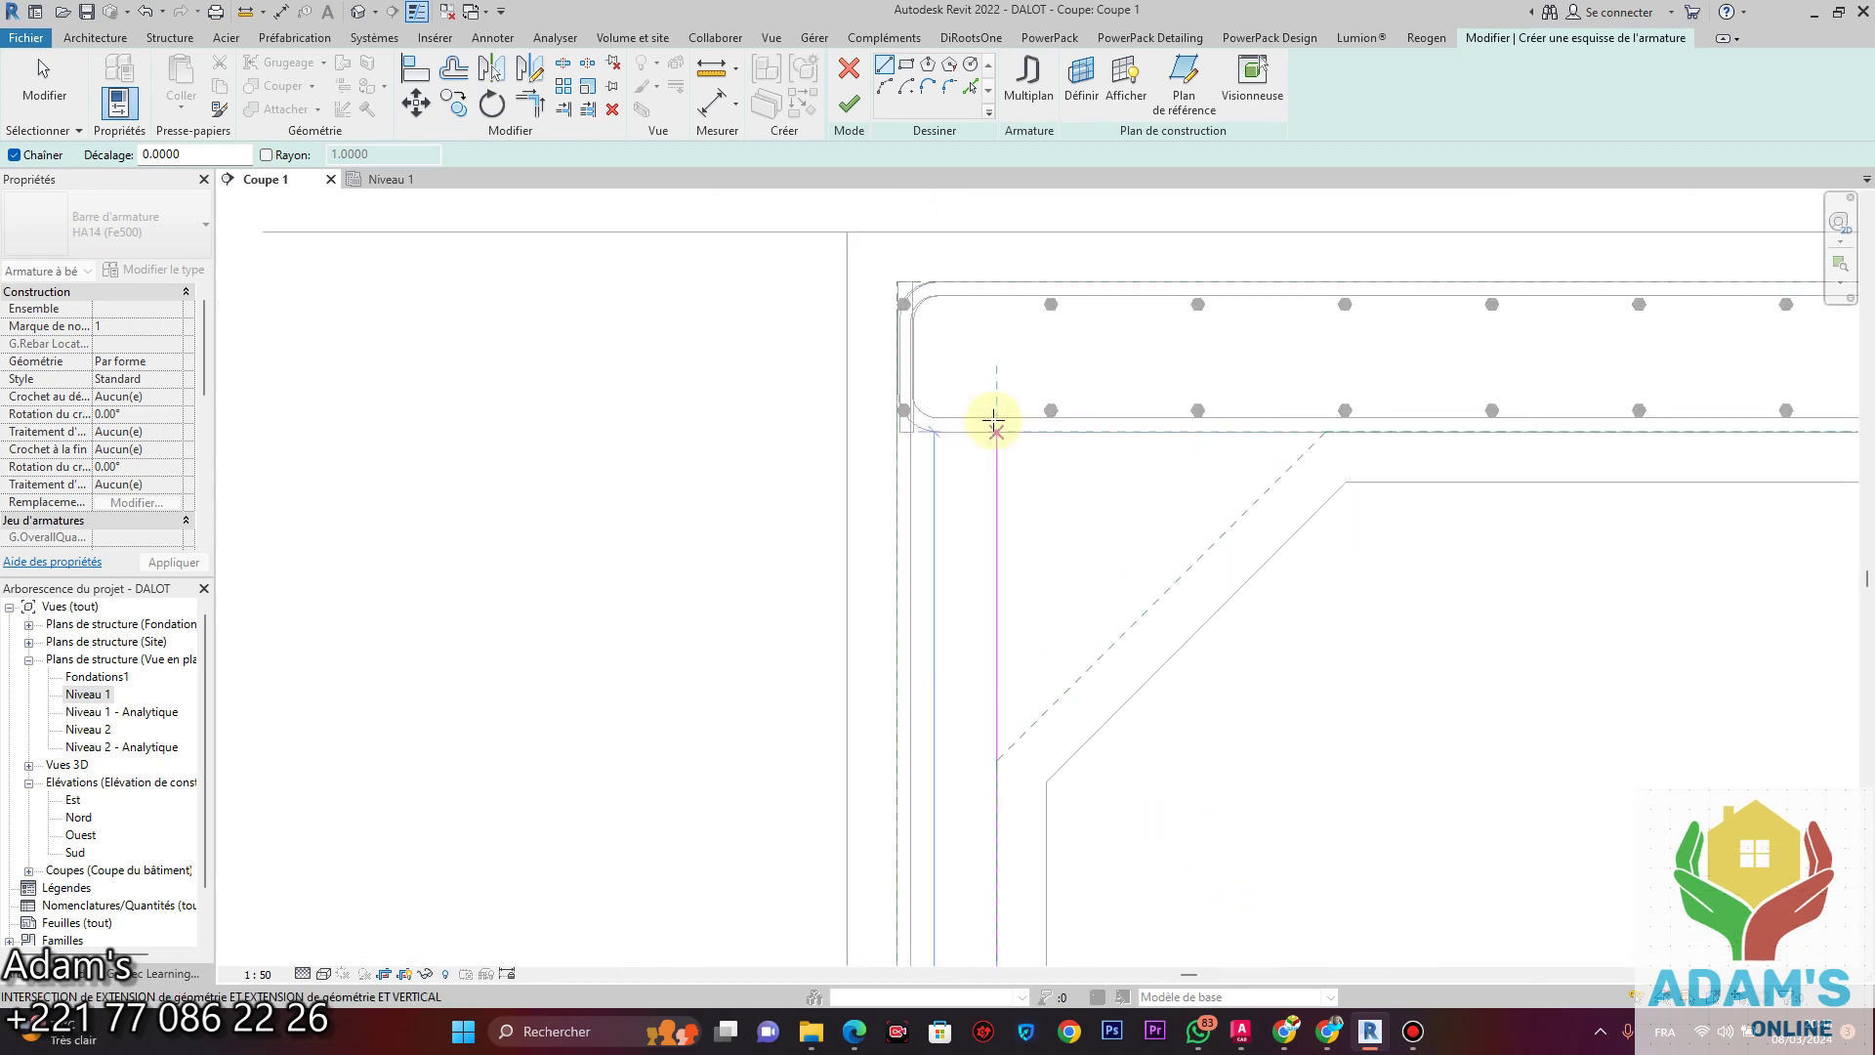
{"action": "scroll", "coordinate": [998, 281], "scroll_direction": "up", "scroll_amount": 3}
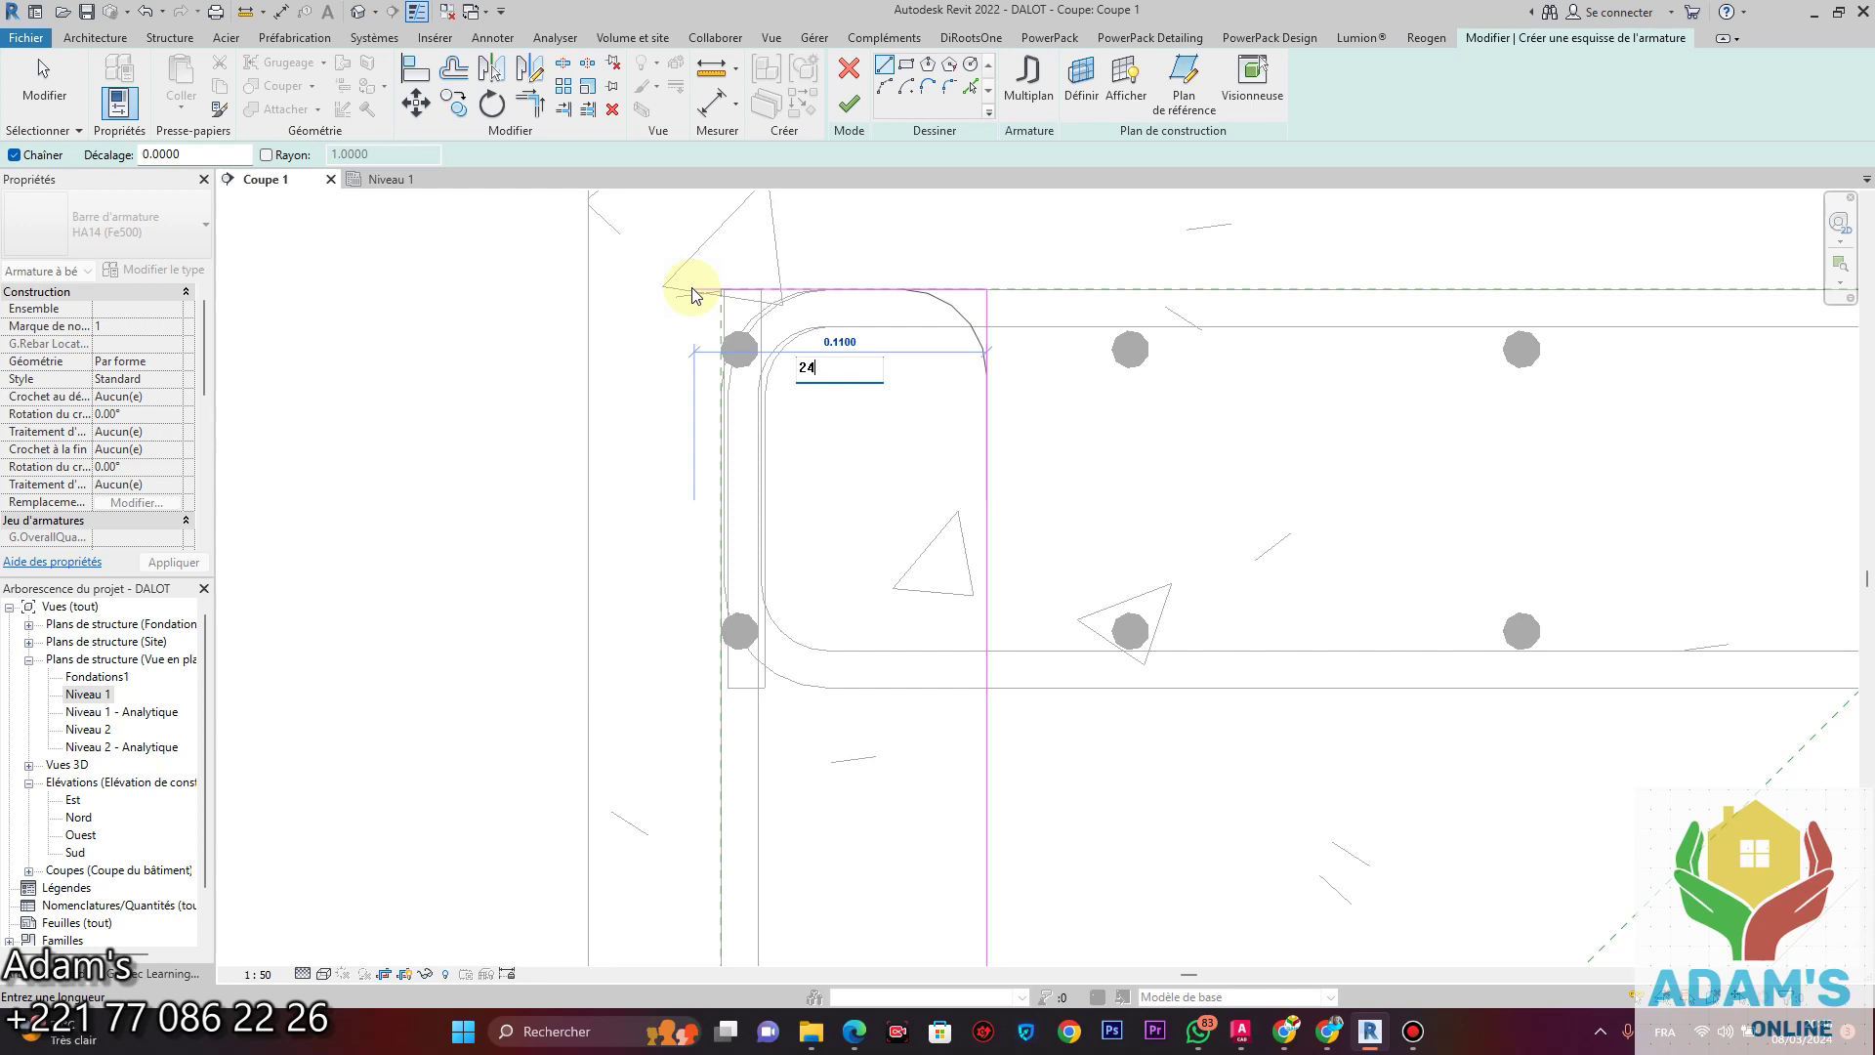
Redraw the top horizontal segment at 0.24 m toward the outer face and shorten it to 0.10 m, ending on the wall's outer cover line.
{"action": "key", "text": "Escape"}
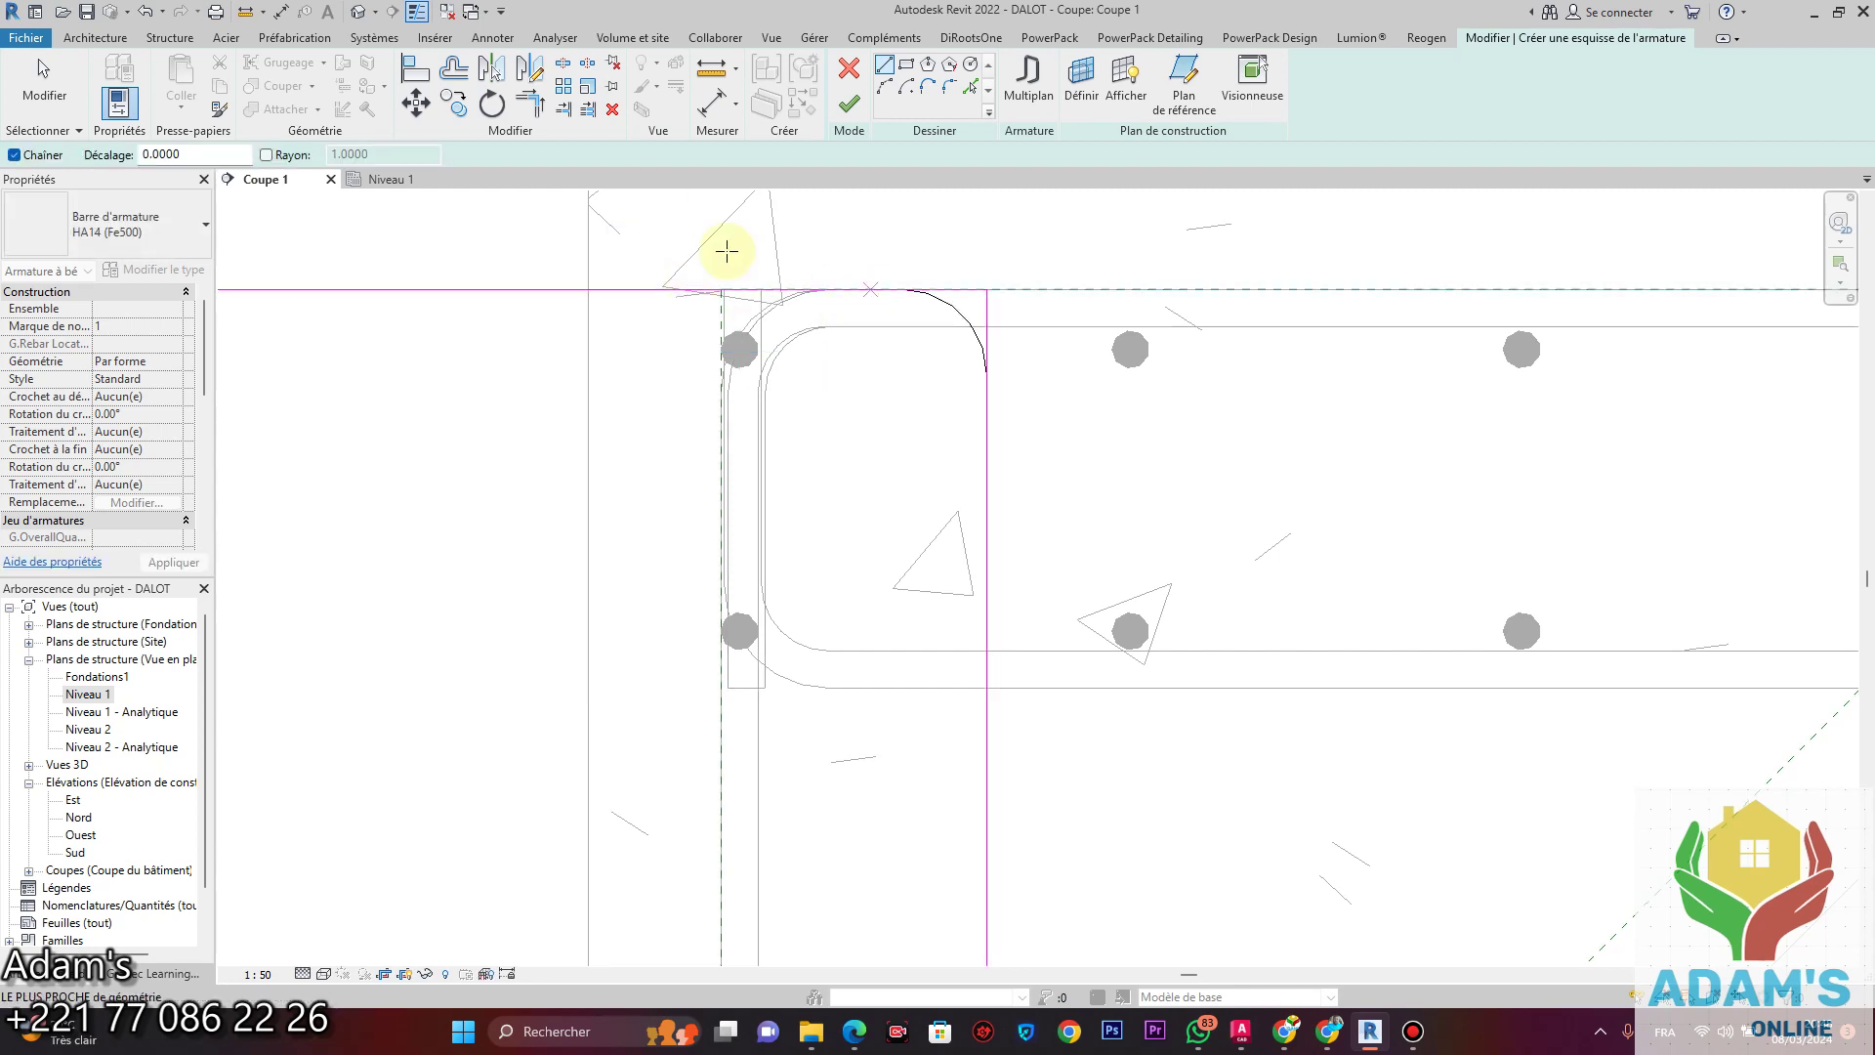
{"action": "left_click", "coordinate": [148, 18]}
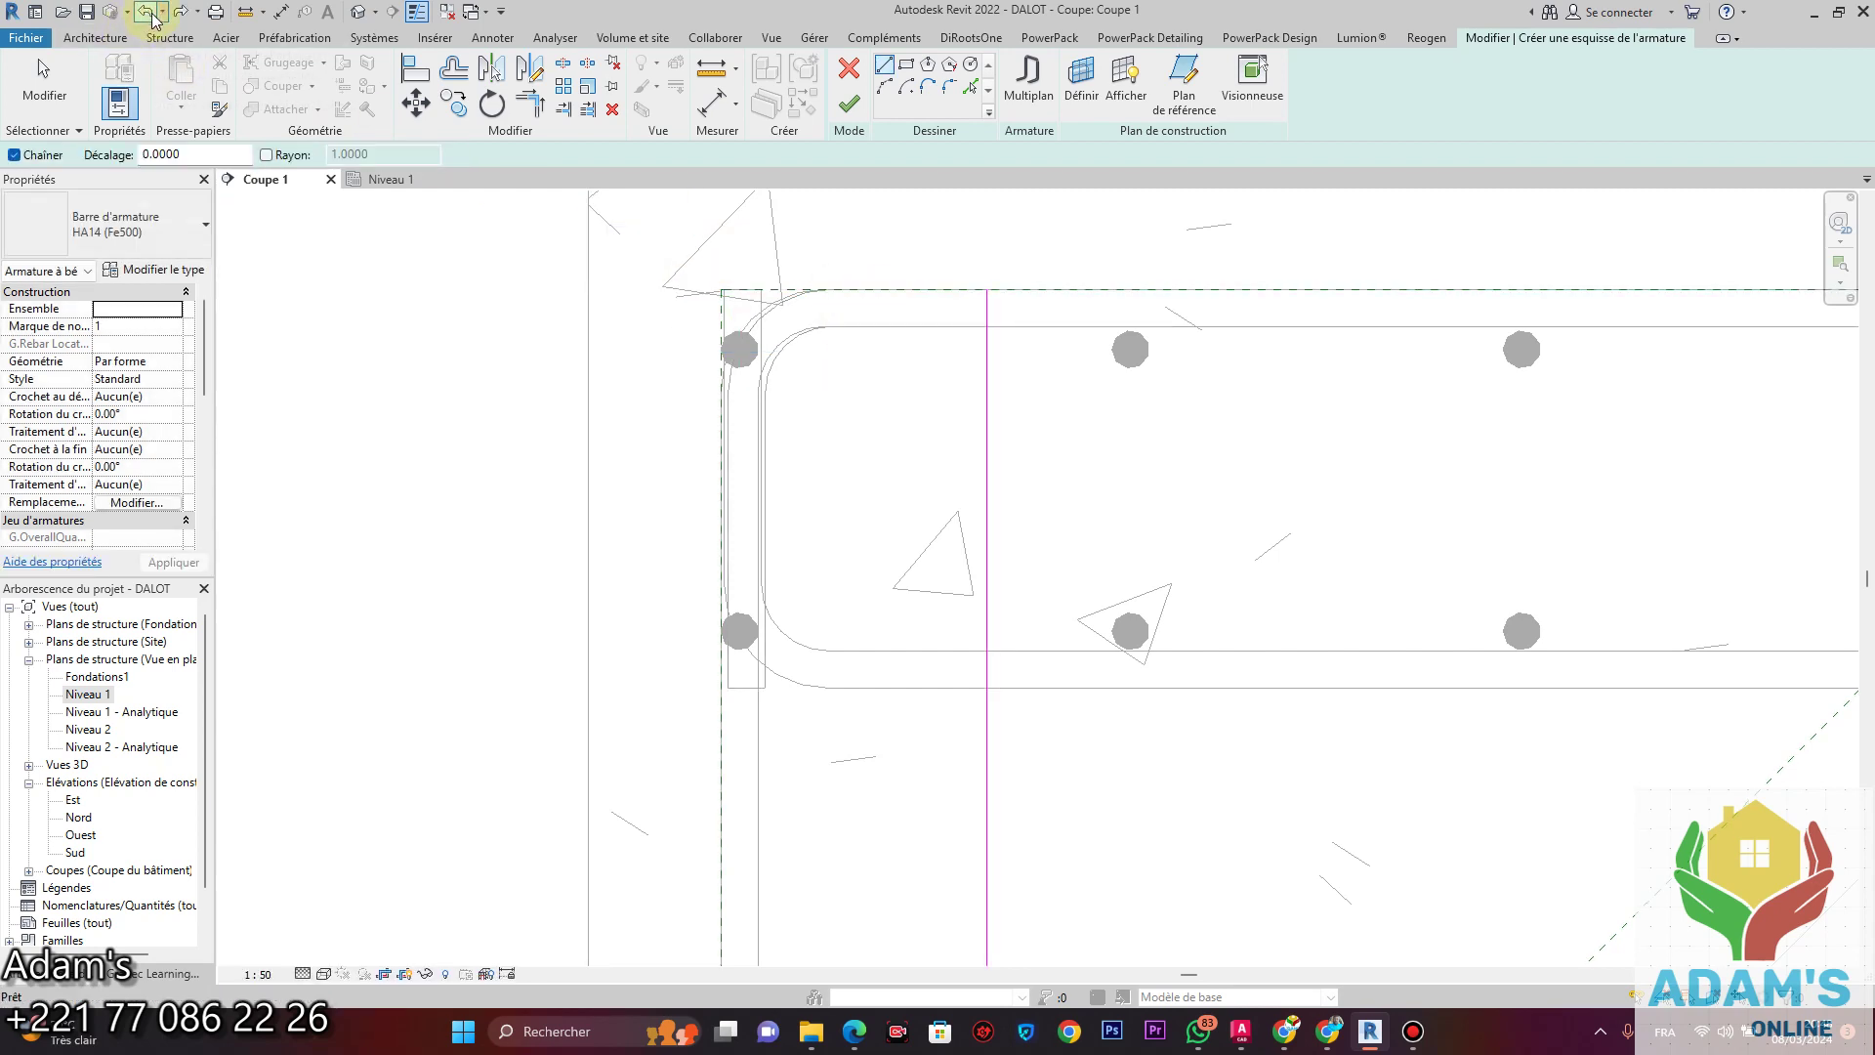
{"action": "left_click", "coordinate": [987, 289]}
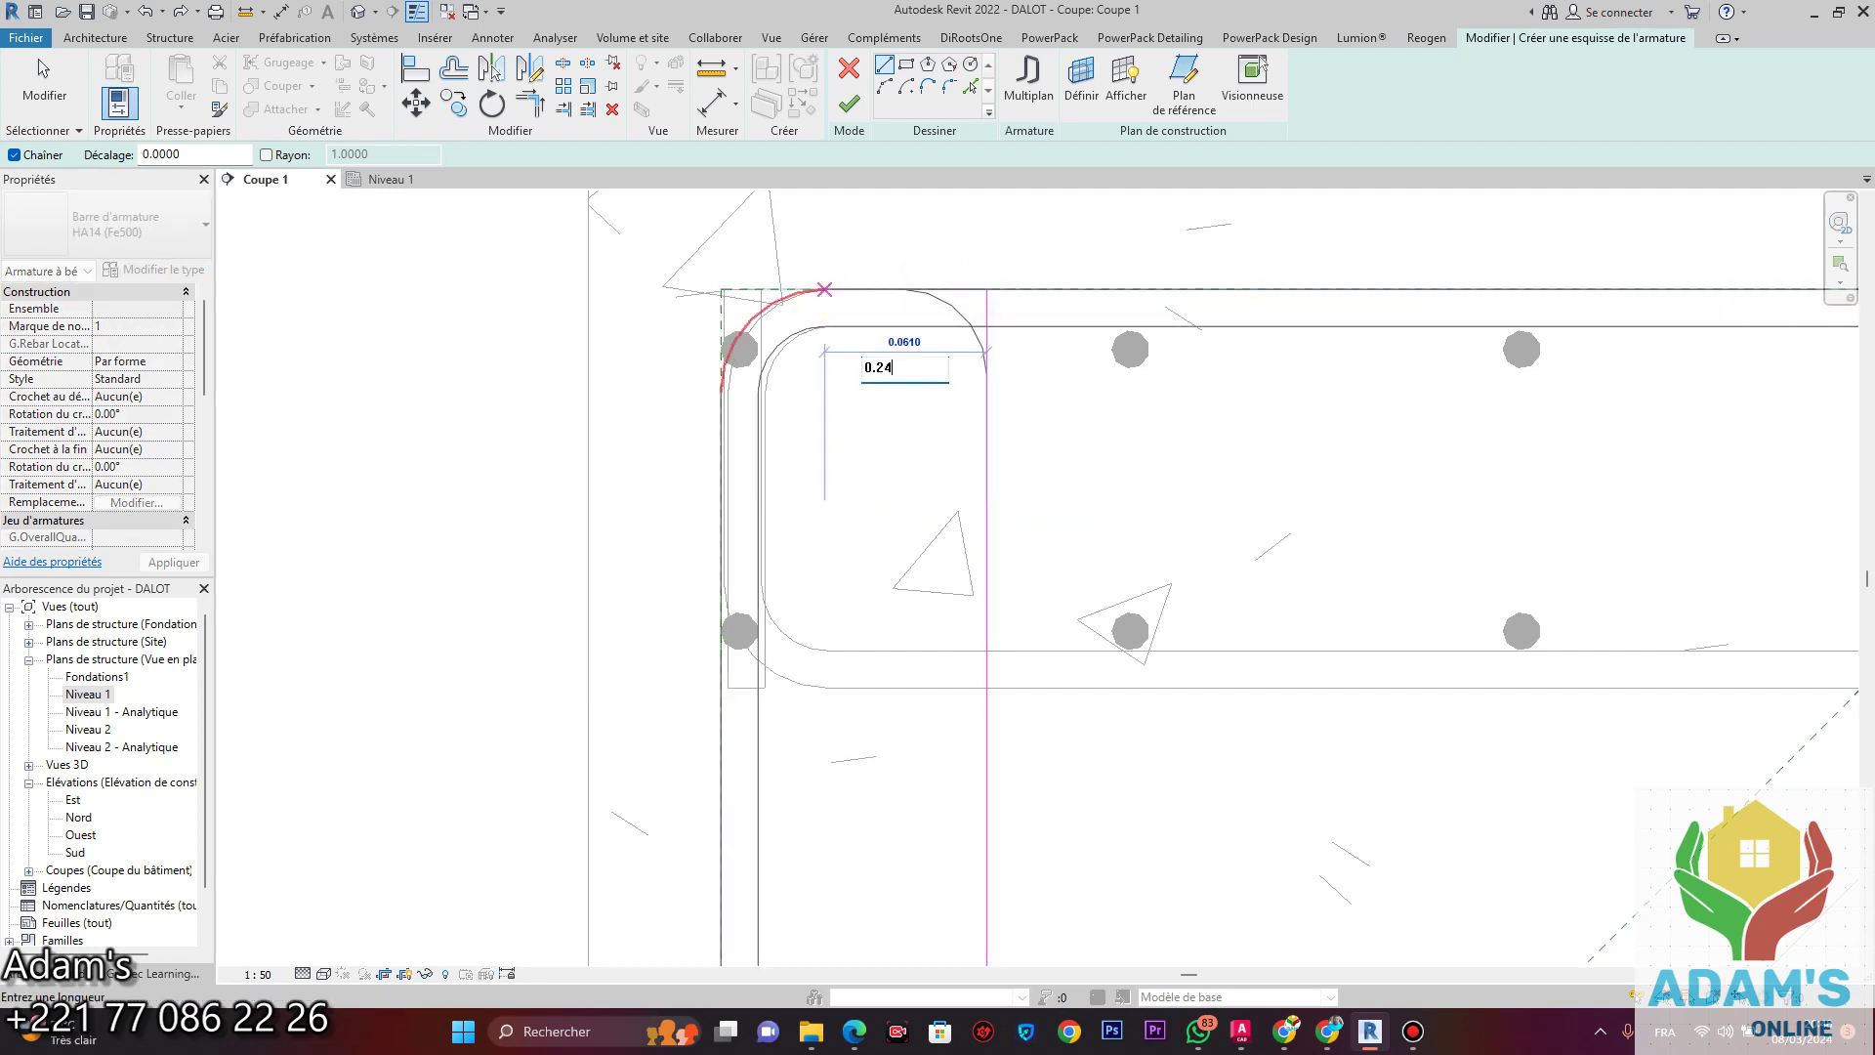
{"action": "type", "text": "0.24"}
{"action": "key", "text": "Return"}
{"action": "key", "text": "Escape"}
{"action": "key", "text": "Escape"}
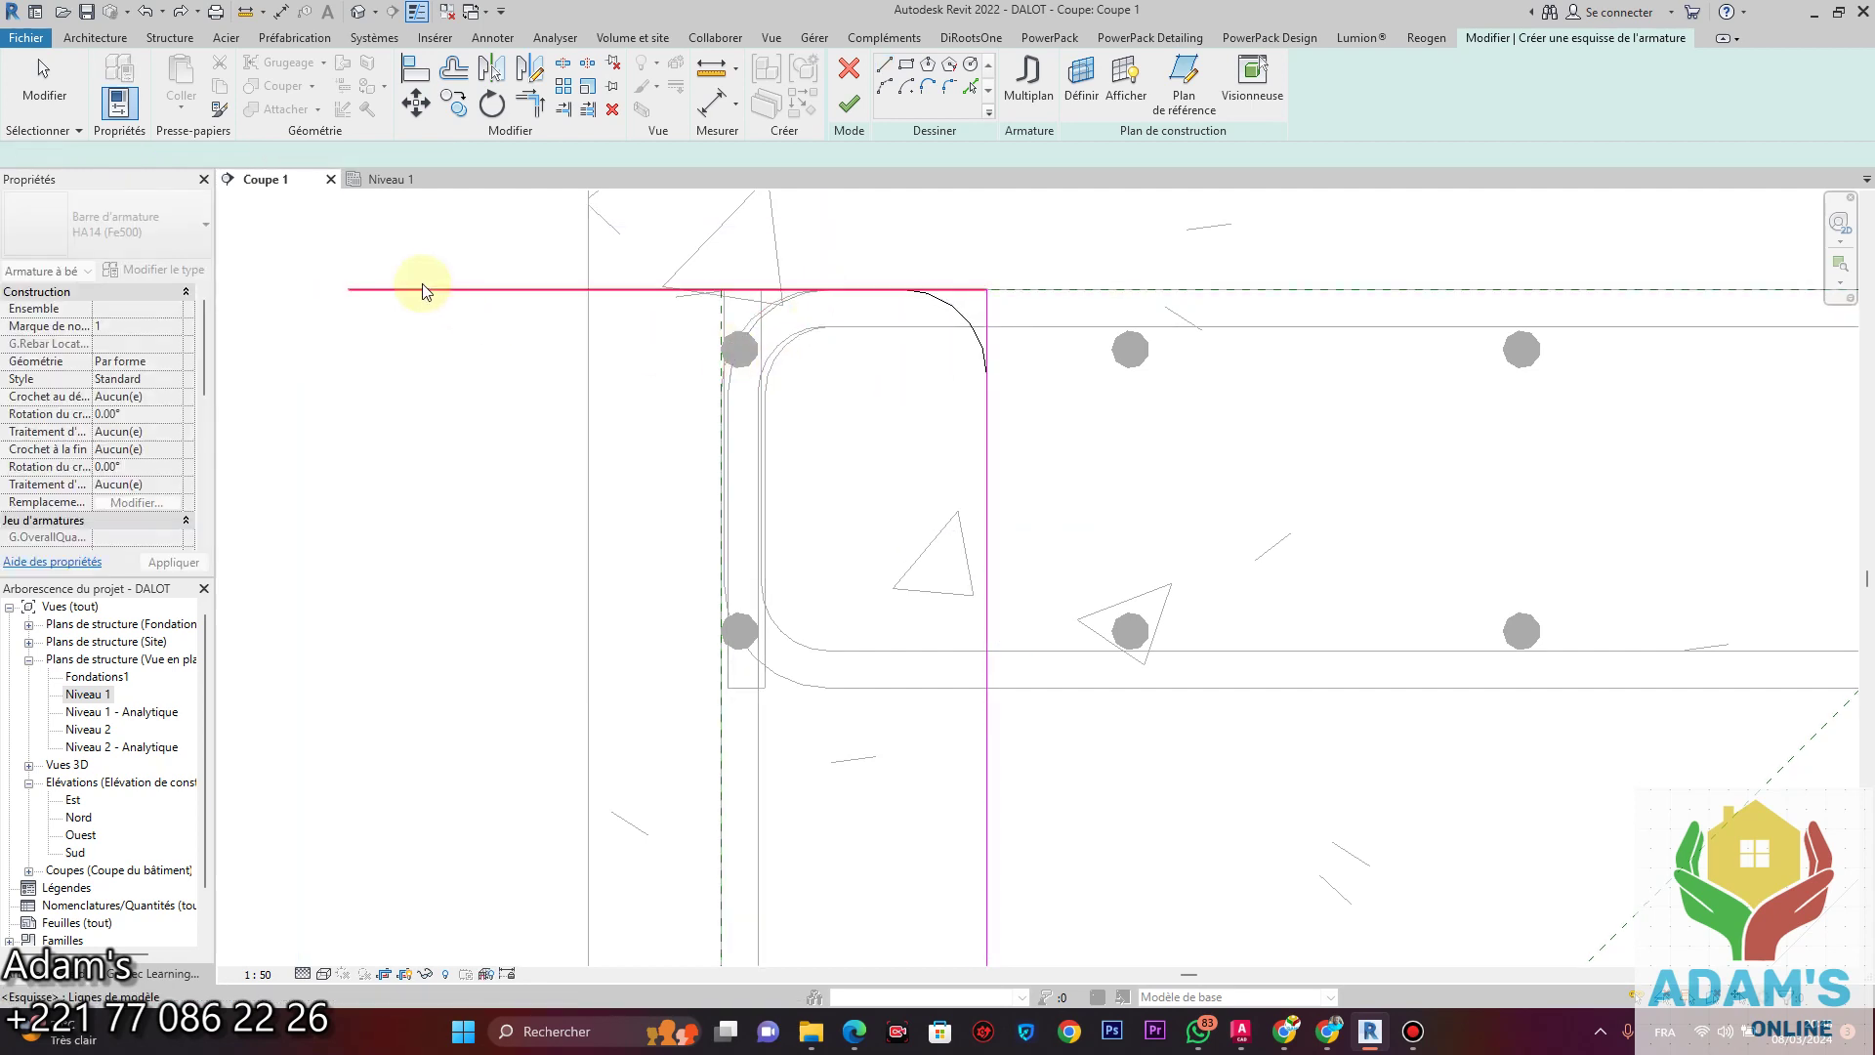
{"action": "left_click", "coordinate": [390, 289]}
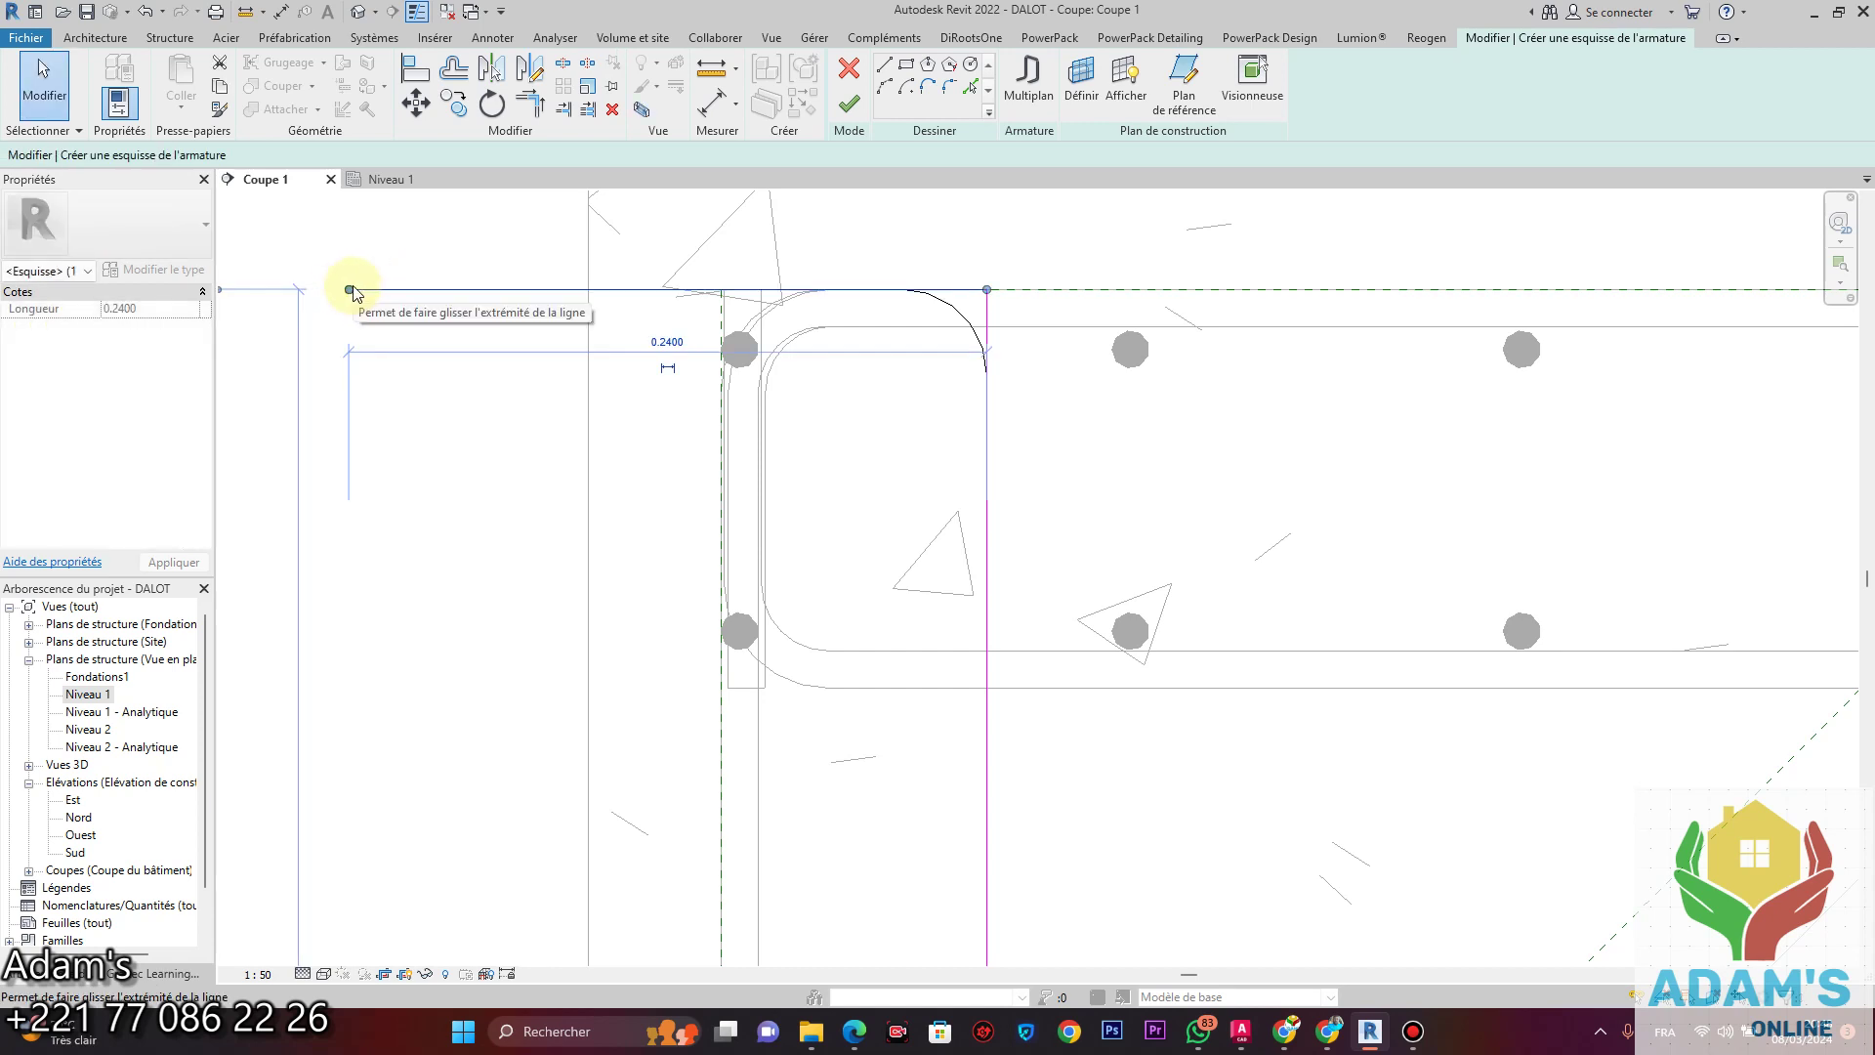
{"action": "left_click_drag", "start_coordinate": [349, 291], "coordinate": [727, 290]}
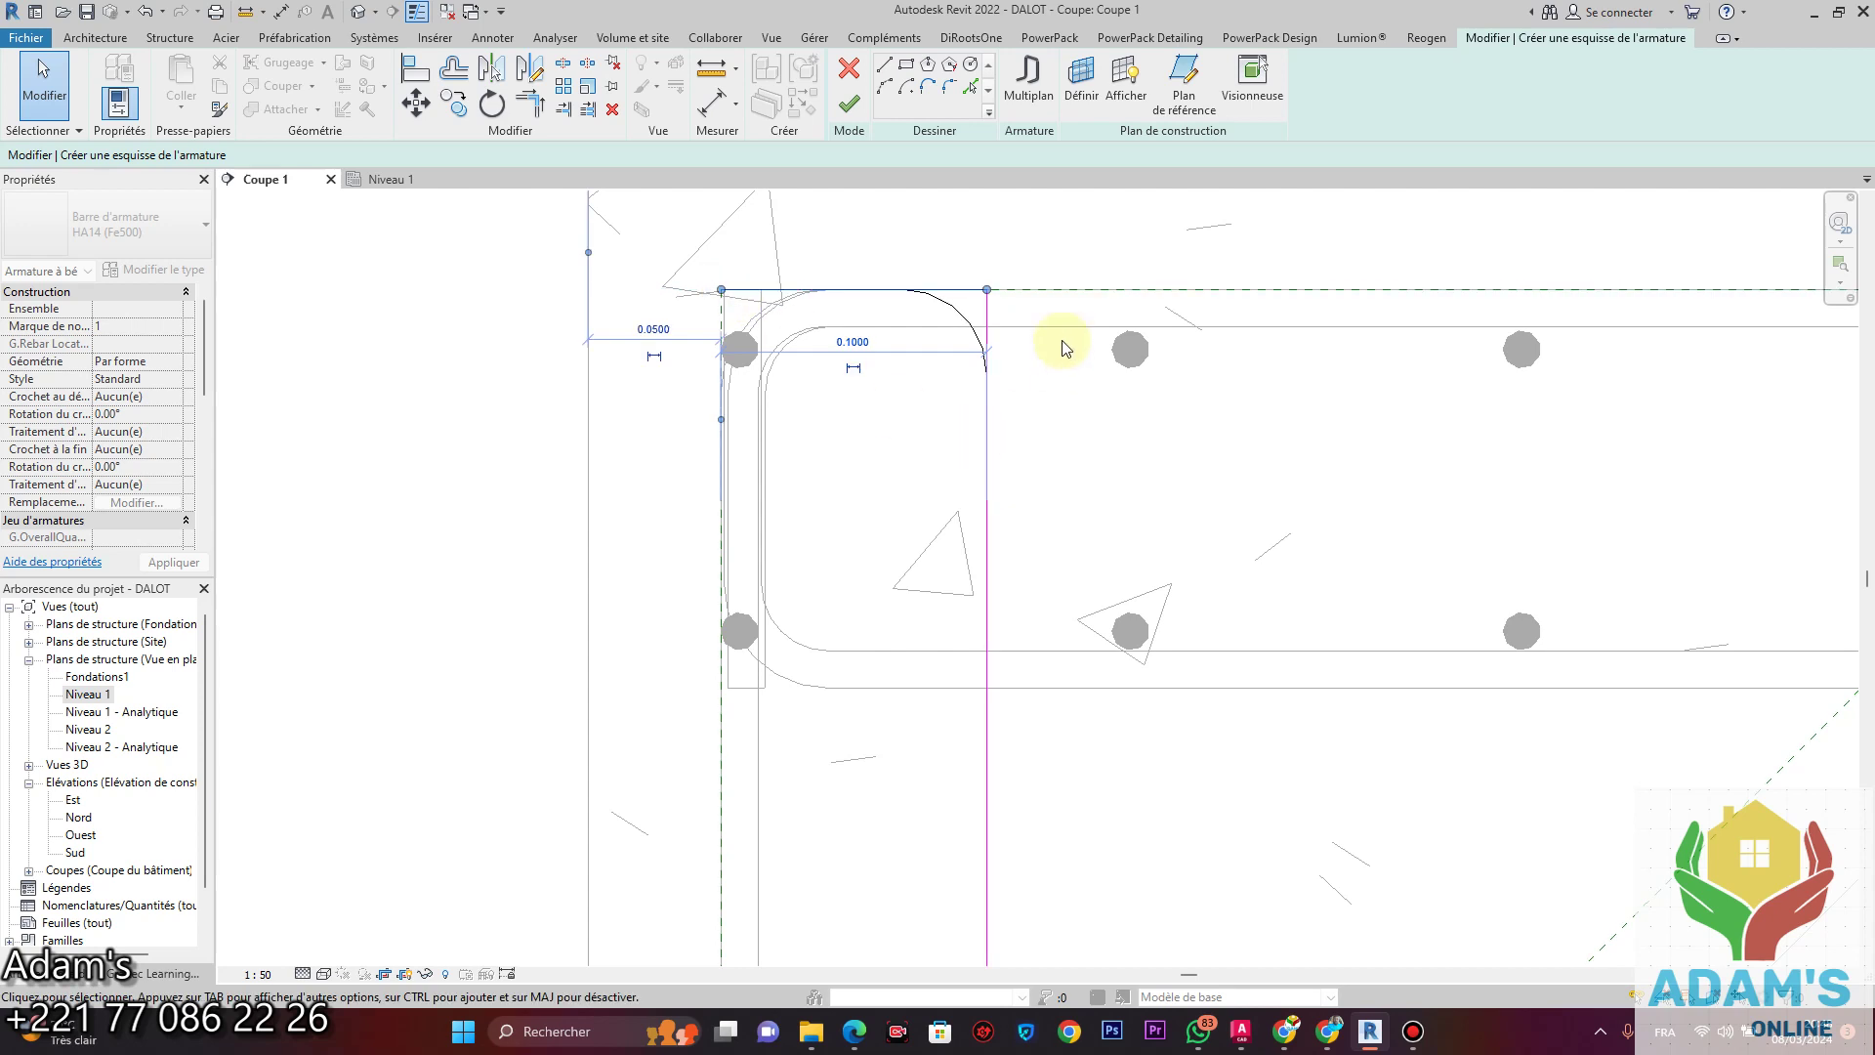
Extend the lower end of the vertical bar segment down to the lower bars of the bottom slab.
{"action": "scroll", "coordinate": [1035, 313], "scroll_direction": "down", "scroll_amount": 4}
{"action": "middle_click_drag", "start_coordinate": [1071, 549], "coordinate": [1074, 266]}
{"action": "middle_click_drag", "start_coordinate": [1123, 603], "coordinate": [1157, 147]}
{"action": "scroll", "coordinate": [1076, 480], "scroll_direction": "up", "scroll_amount": 4}
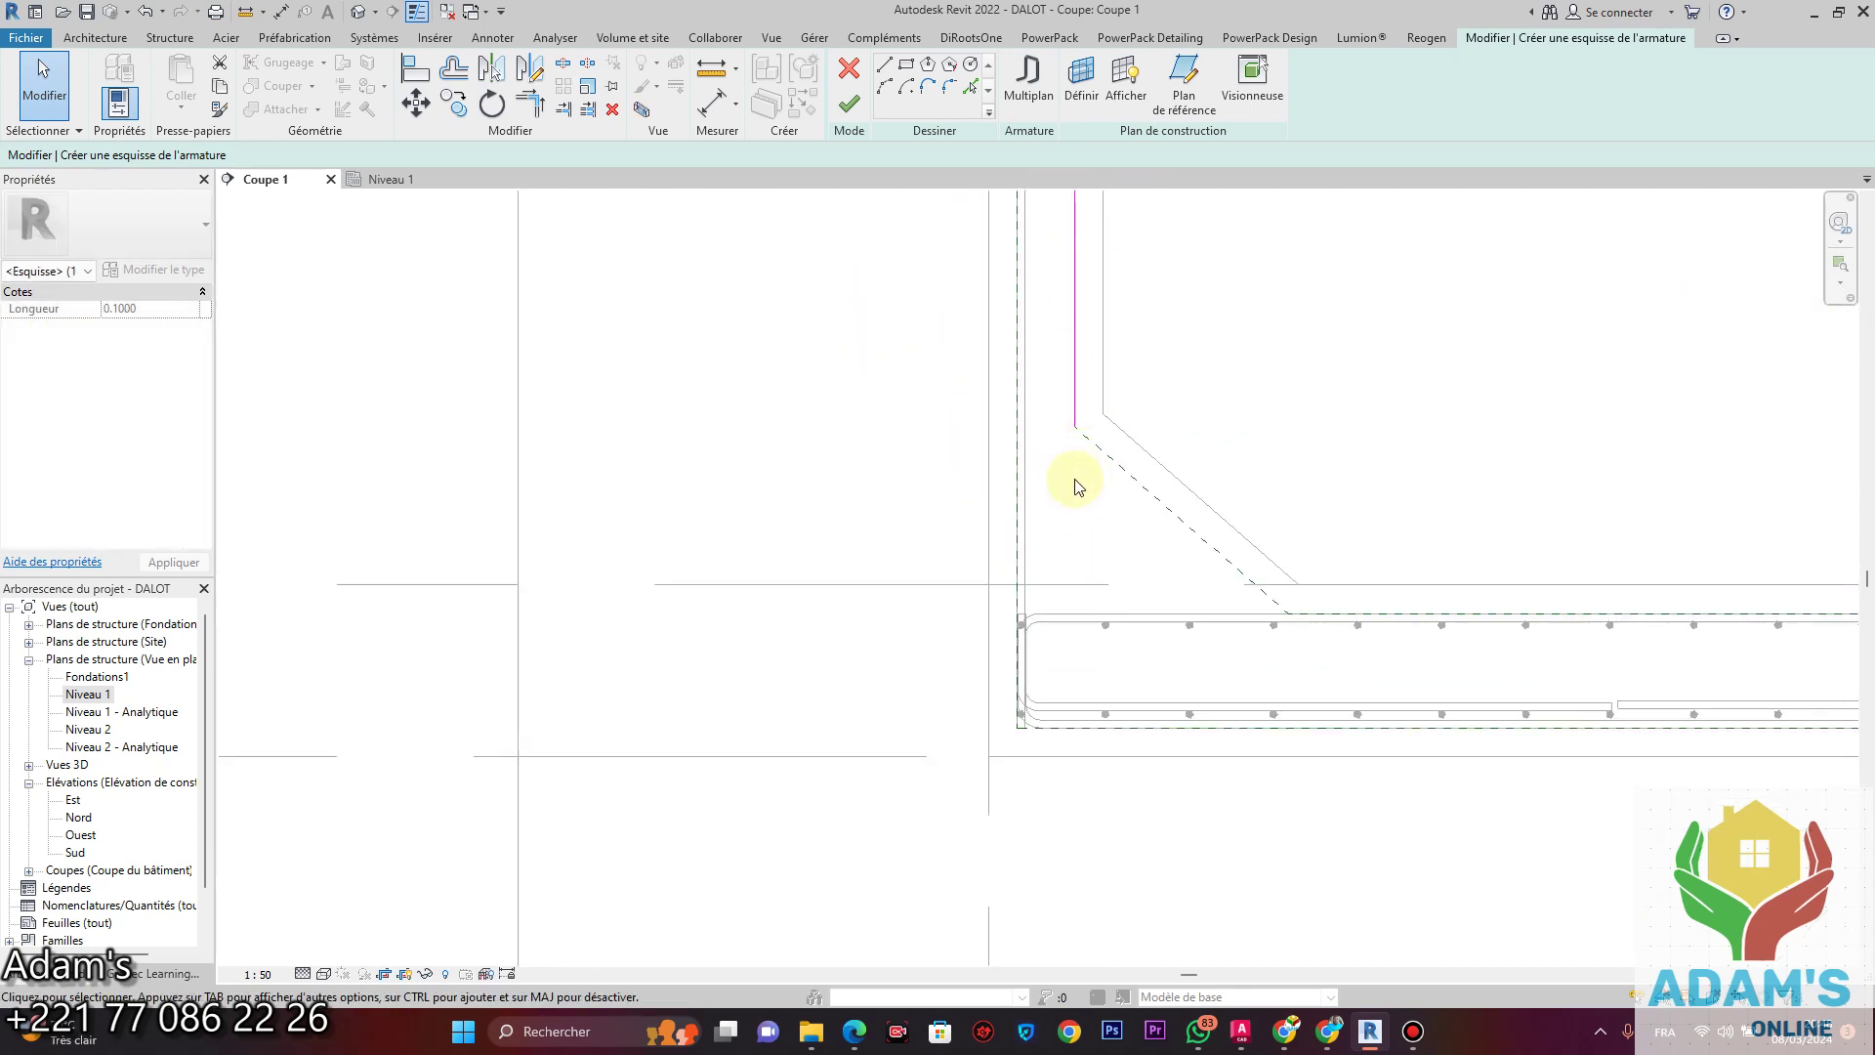
{"action": "left_click_drag", "start_coordinate": [1074, 401], "coordinate": [1066, 819]}
Sketch a 0.90 m horizontal bar segment from the vertical segment's lower end toward the left wall's outer face.
{"action": "left_click", "coordinate": [884, 66]}
{"action": "scroll", "coordinate": [1062, 731], "scroll_direction": "up", "scroll_amount": 2}
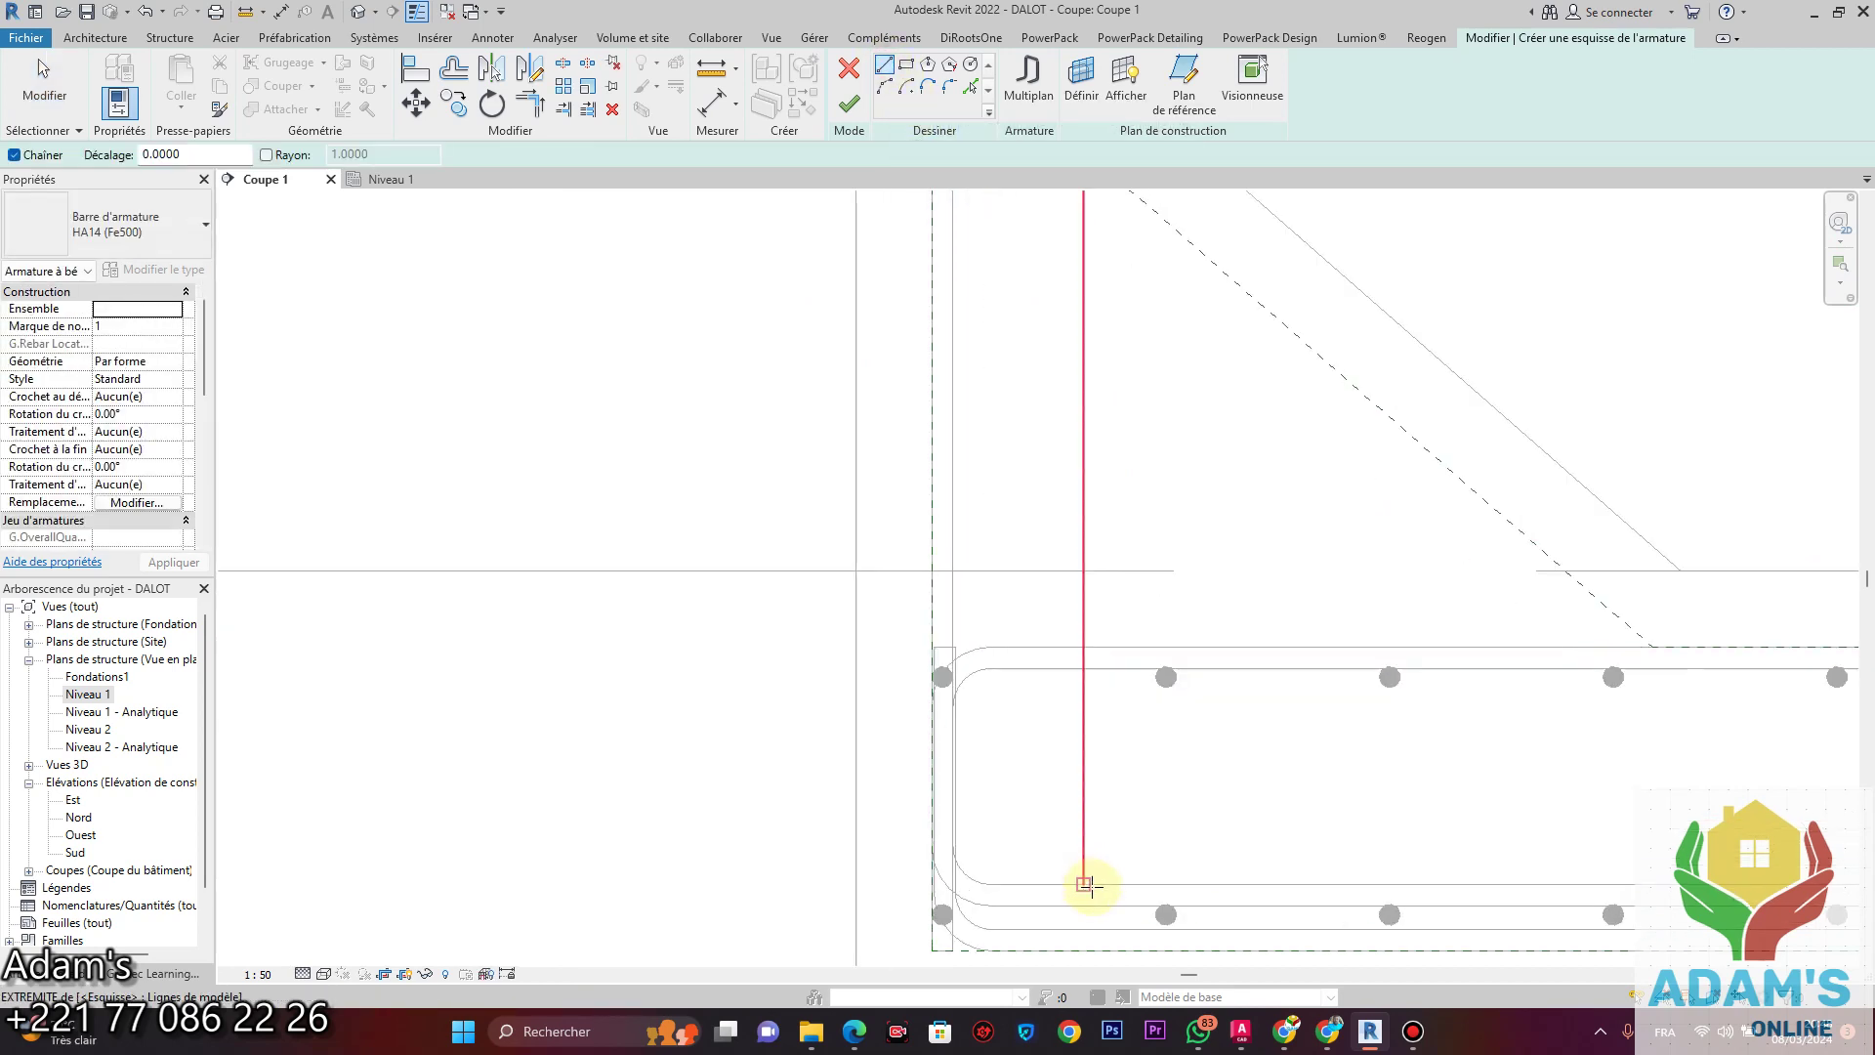
{"action": "left_click", "coordinate": [1083, 884]}
{"action": "type", "text": "0."}
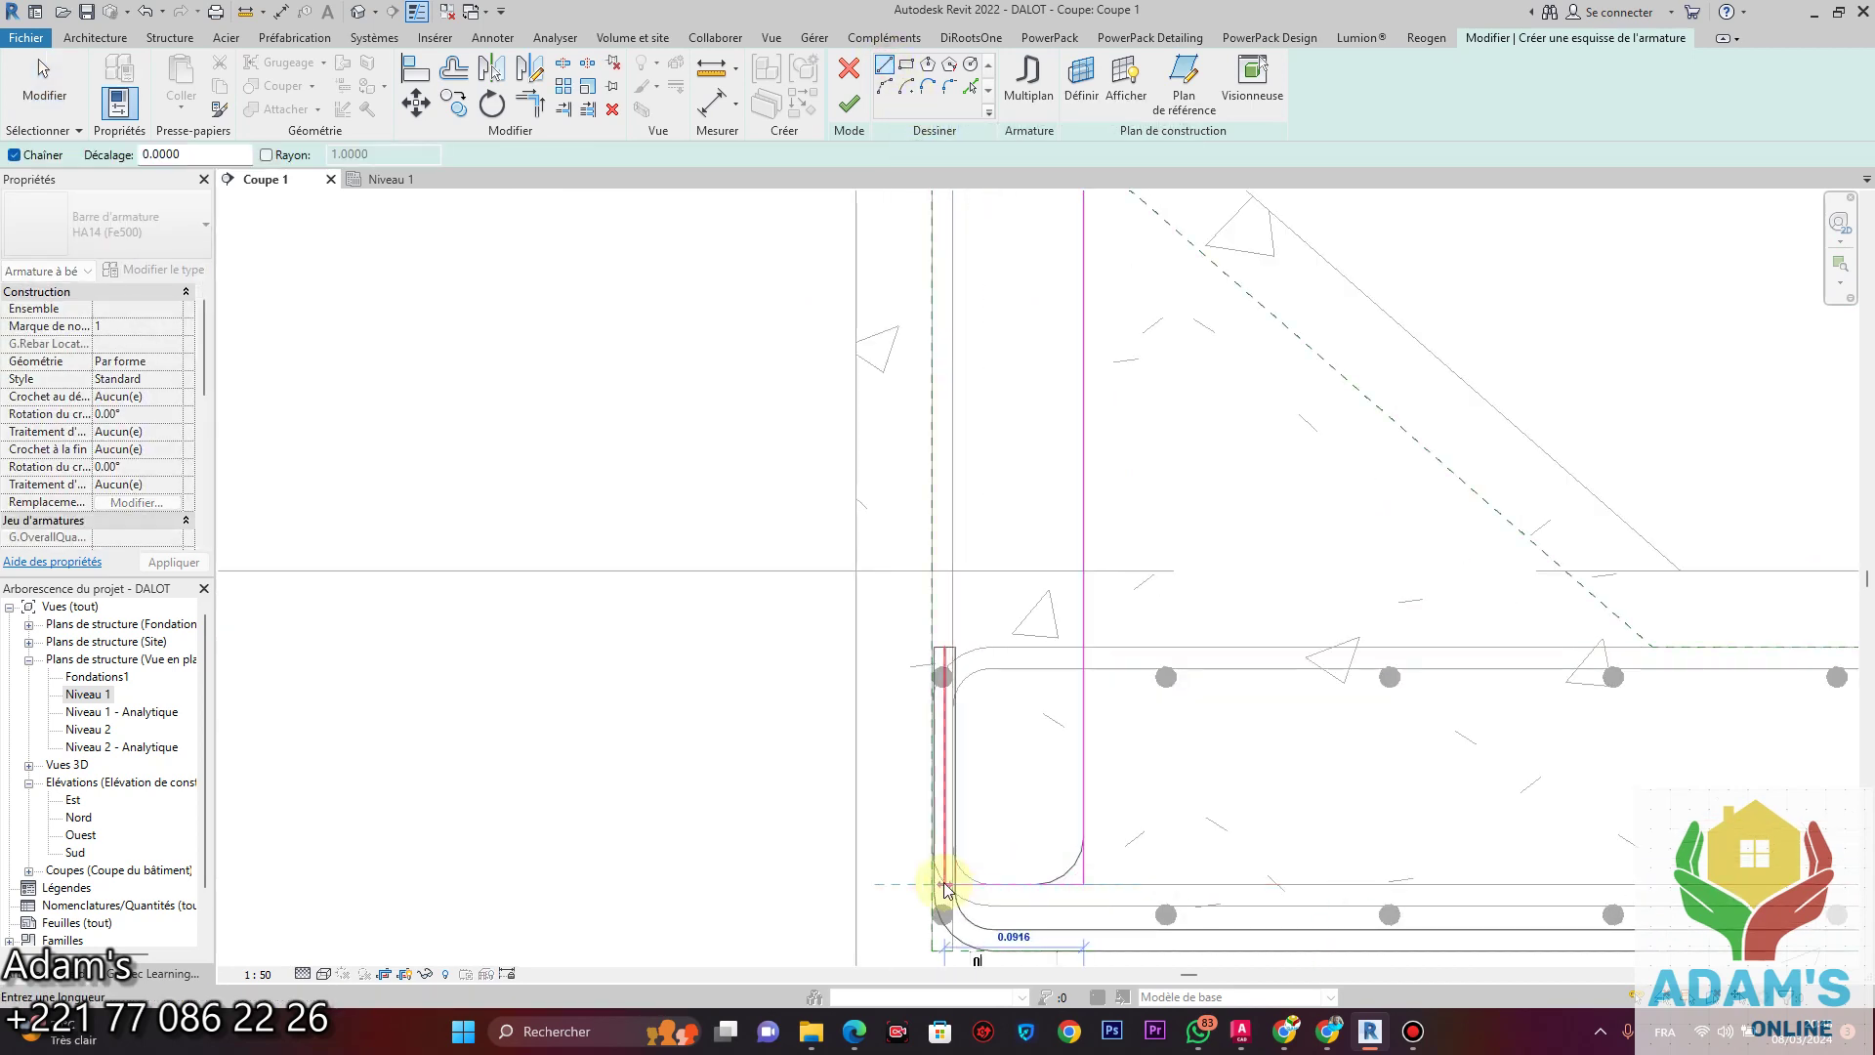
{"action": "type", "text": "9"}
{"action": "key", "text": "Return"}
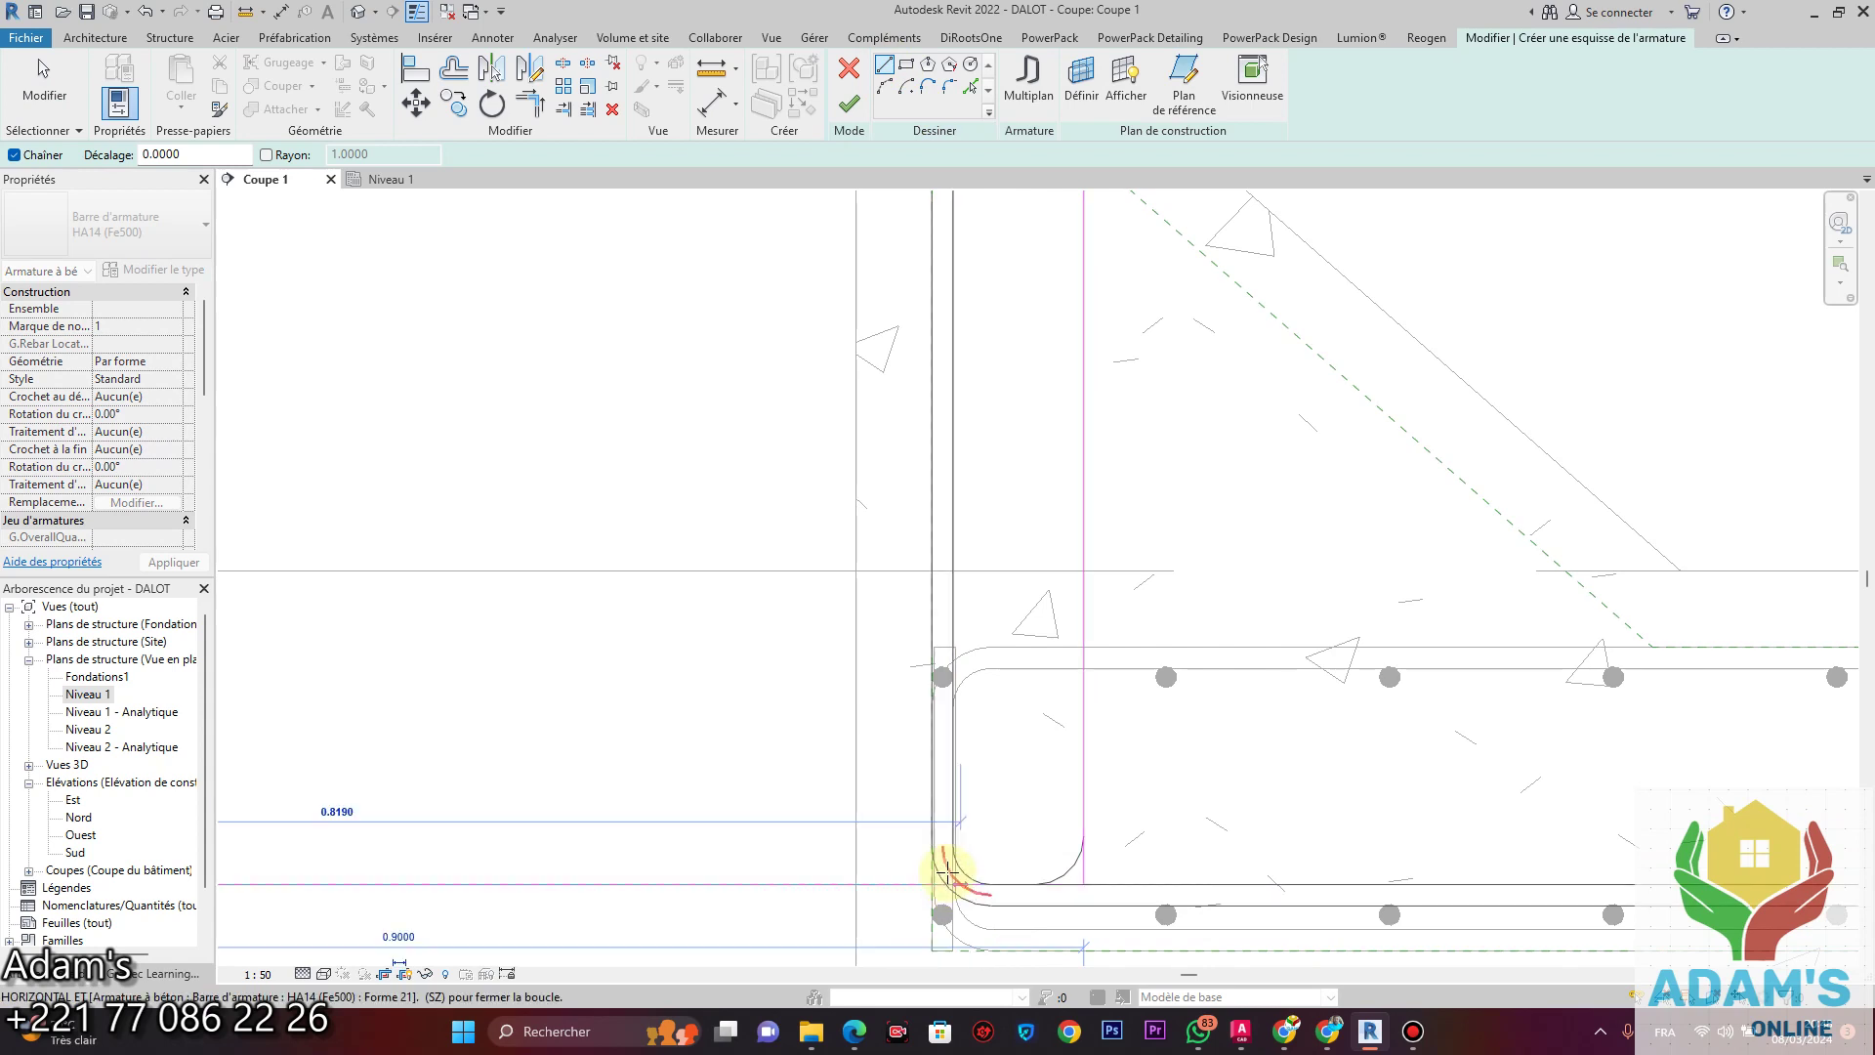
{"action": "key", "text": "Escape"}
{"action": "key", "text": "Escape"}
Shorten the lower horizontal segment to 0.10 m, ending on the wall's outer cover line, and finish the bar sketch.
{"action": "scroll", "coordinate": [912, 691], "scroll_direction": "down", "scroll_amount": 2}
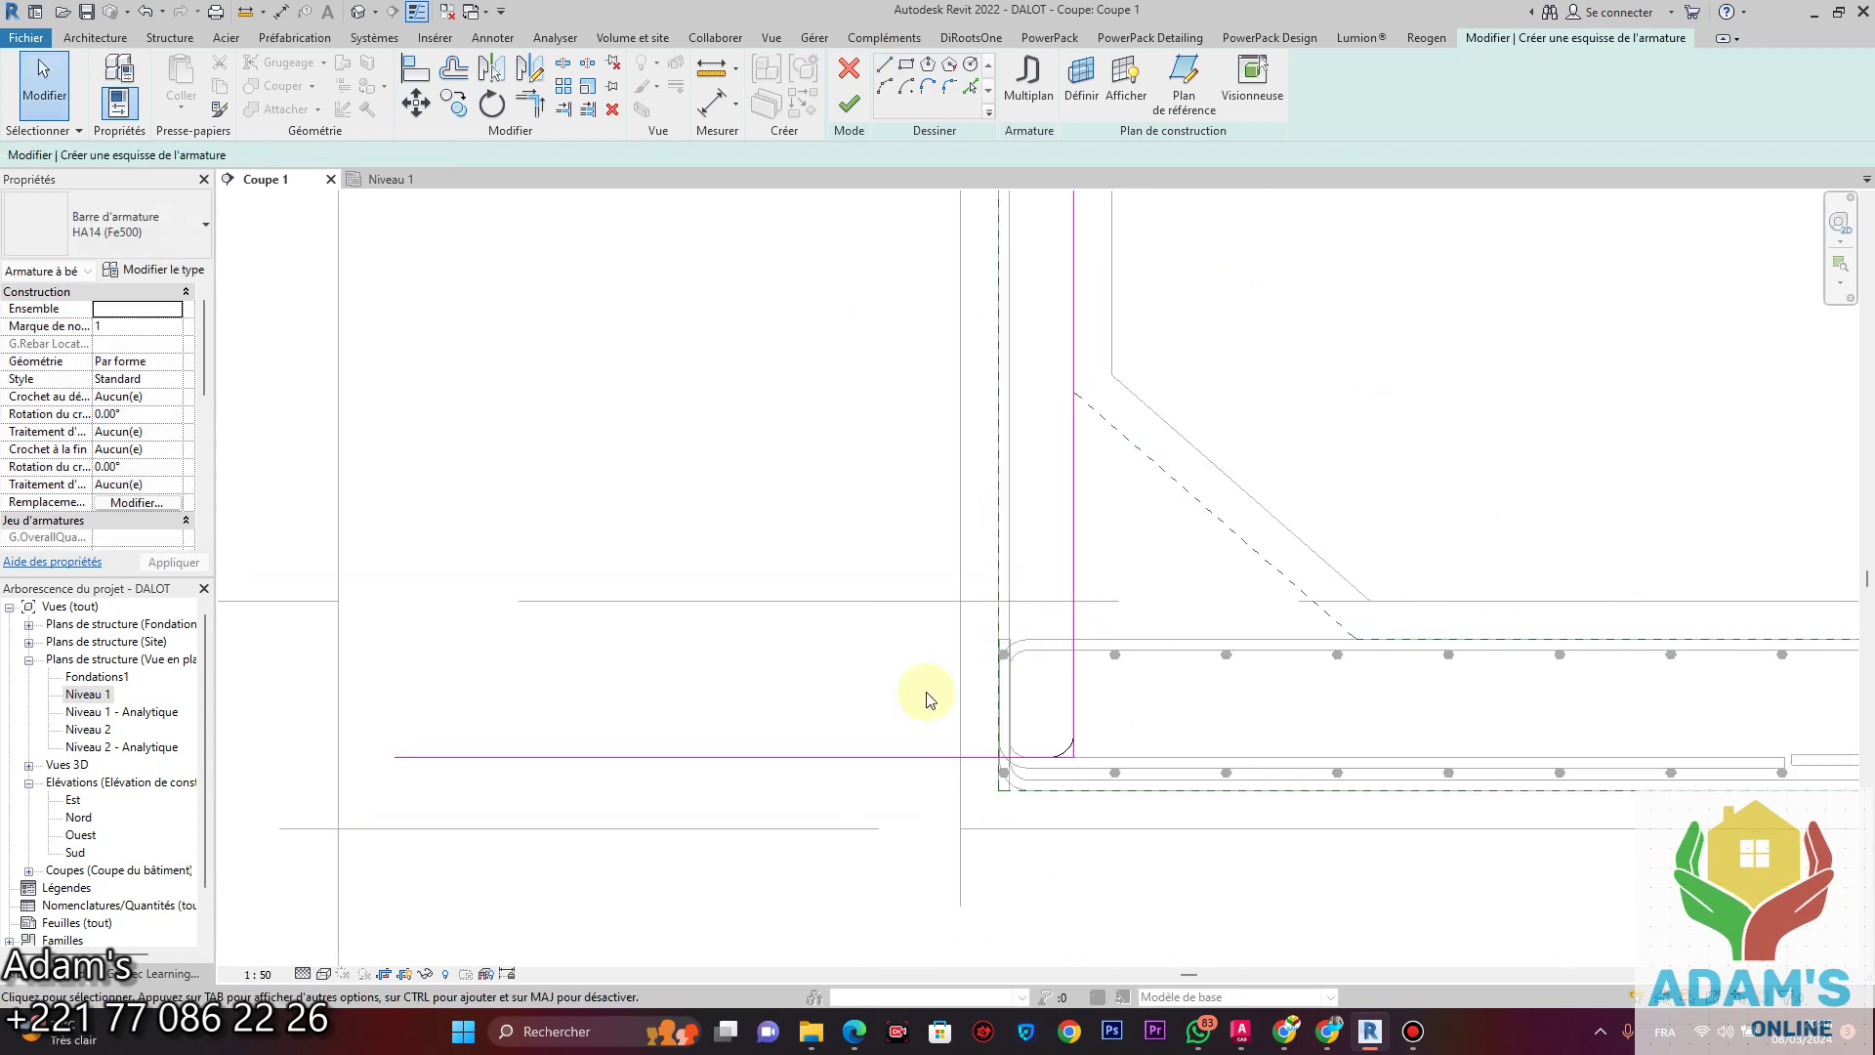
{"action": "left_click", "coordinate": [815, 758]}
{"action": "left_click_drag", "start_coordinate": [394, 758], "coordinate": [454, 757]}
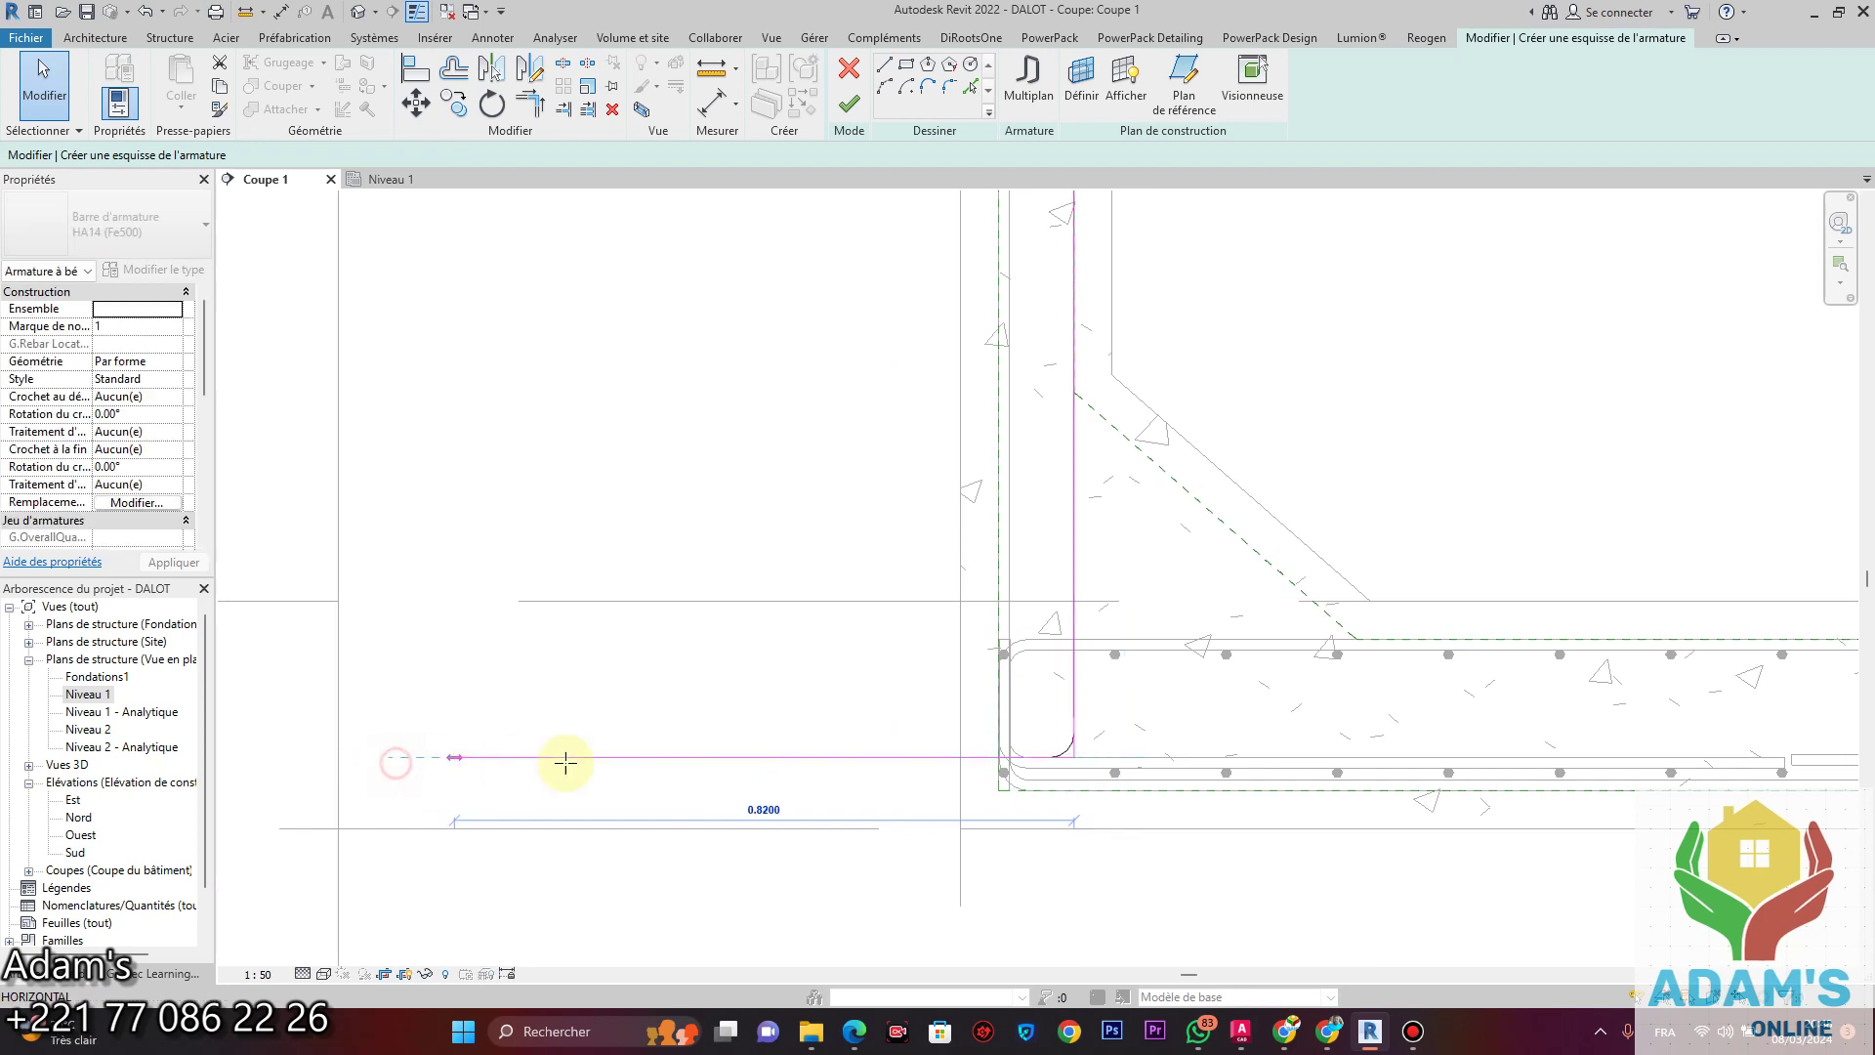
{"action": "left_click_drag", "start_coordinate": [1002, 760], "coordinate": [1003, 759]}
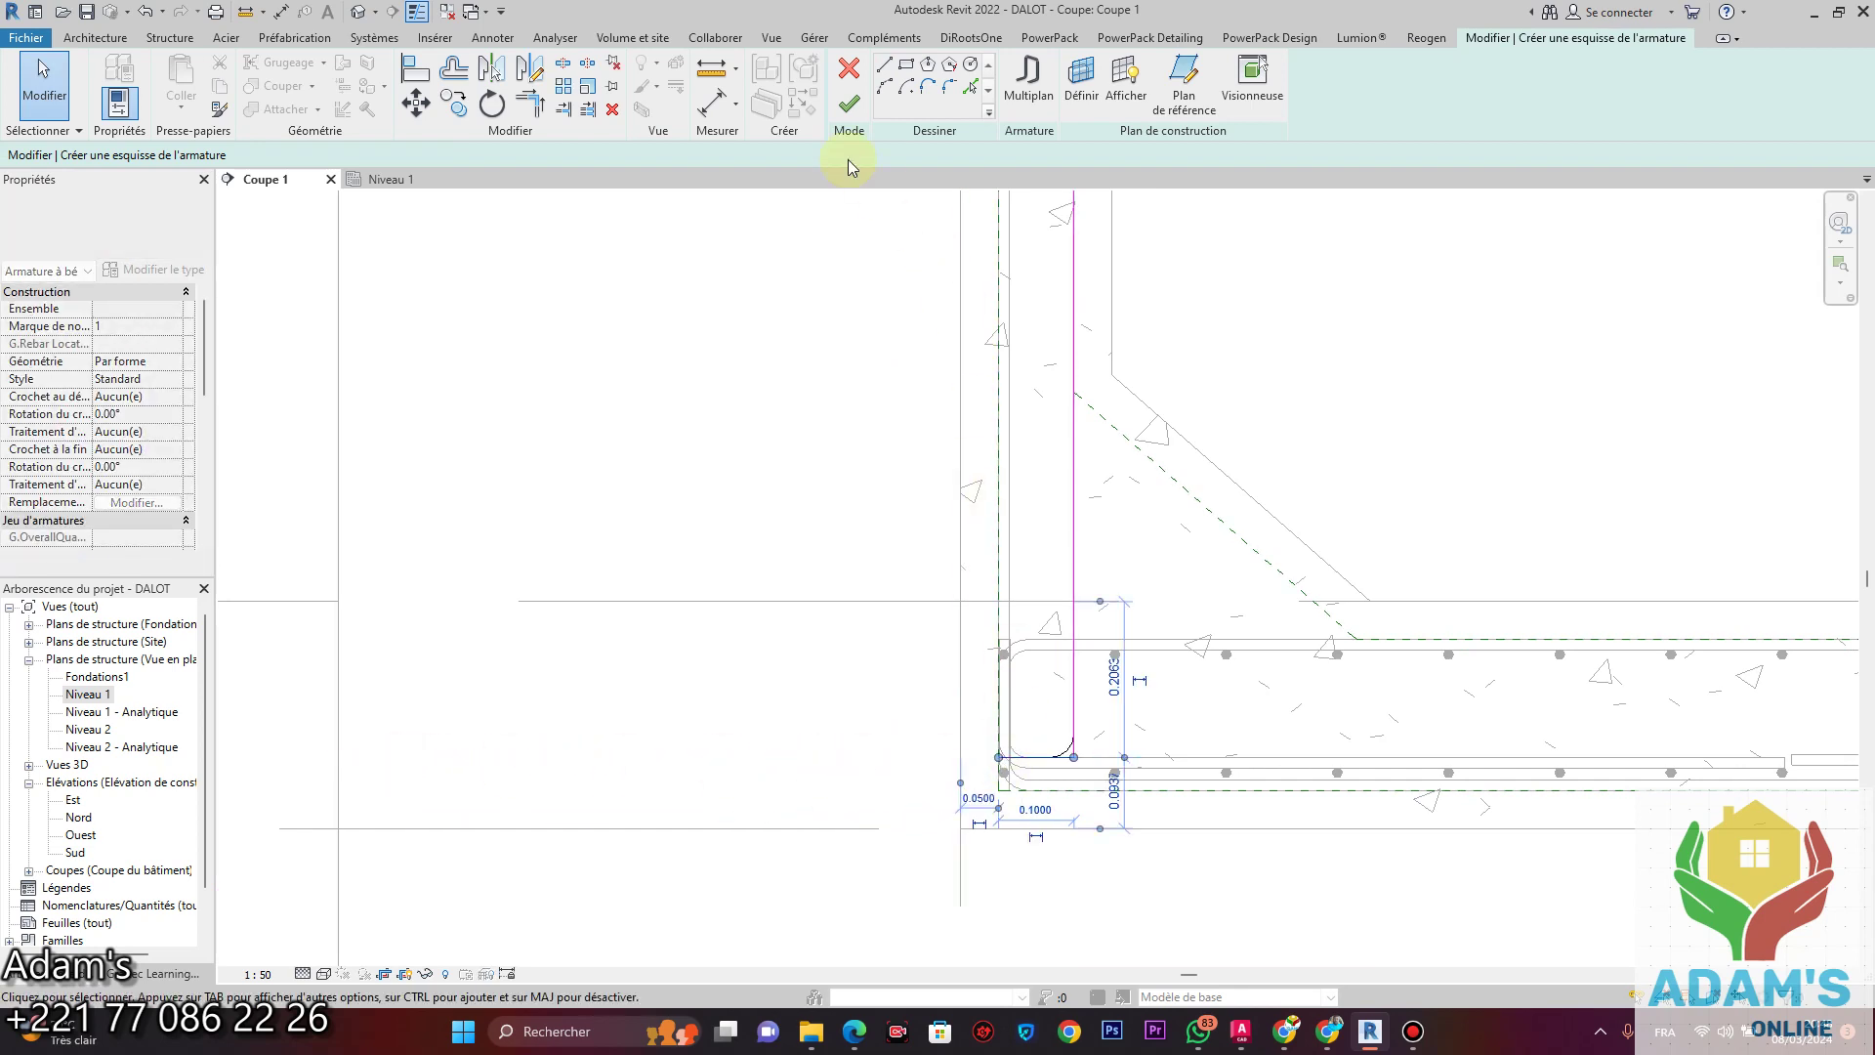
{"action": "left_click", "coordinate": [849, 106]}
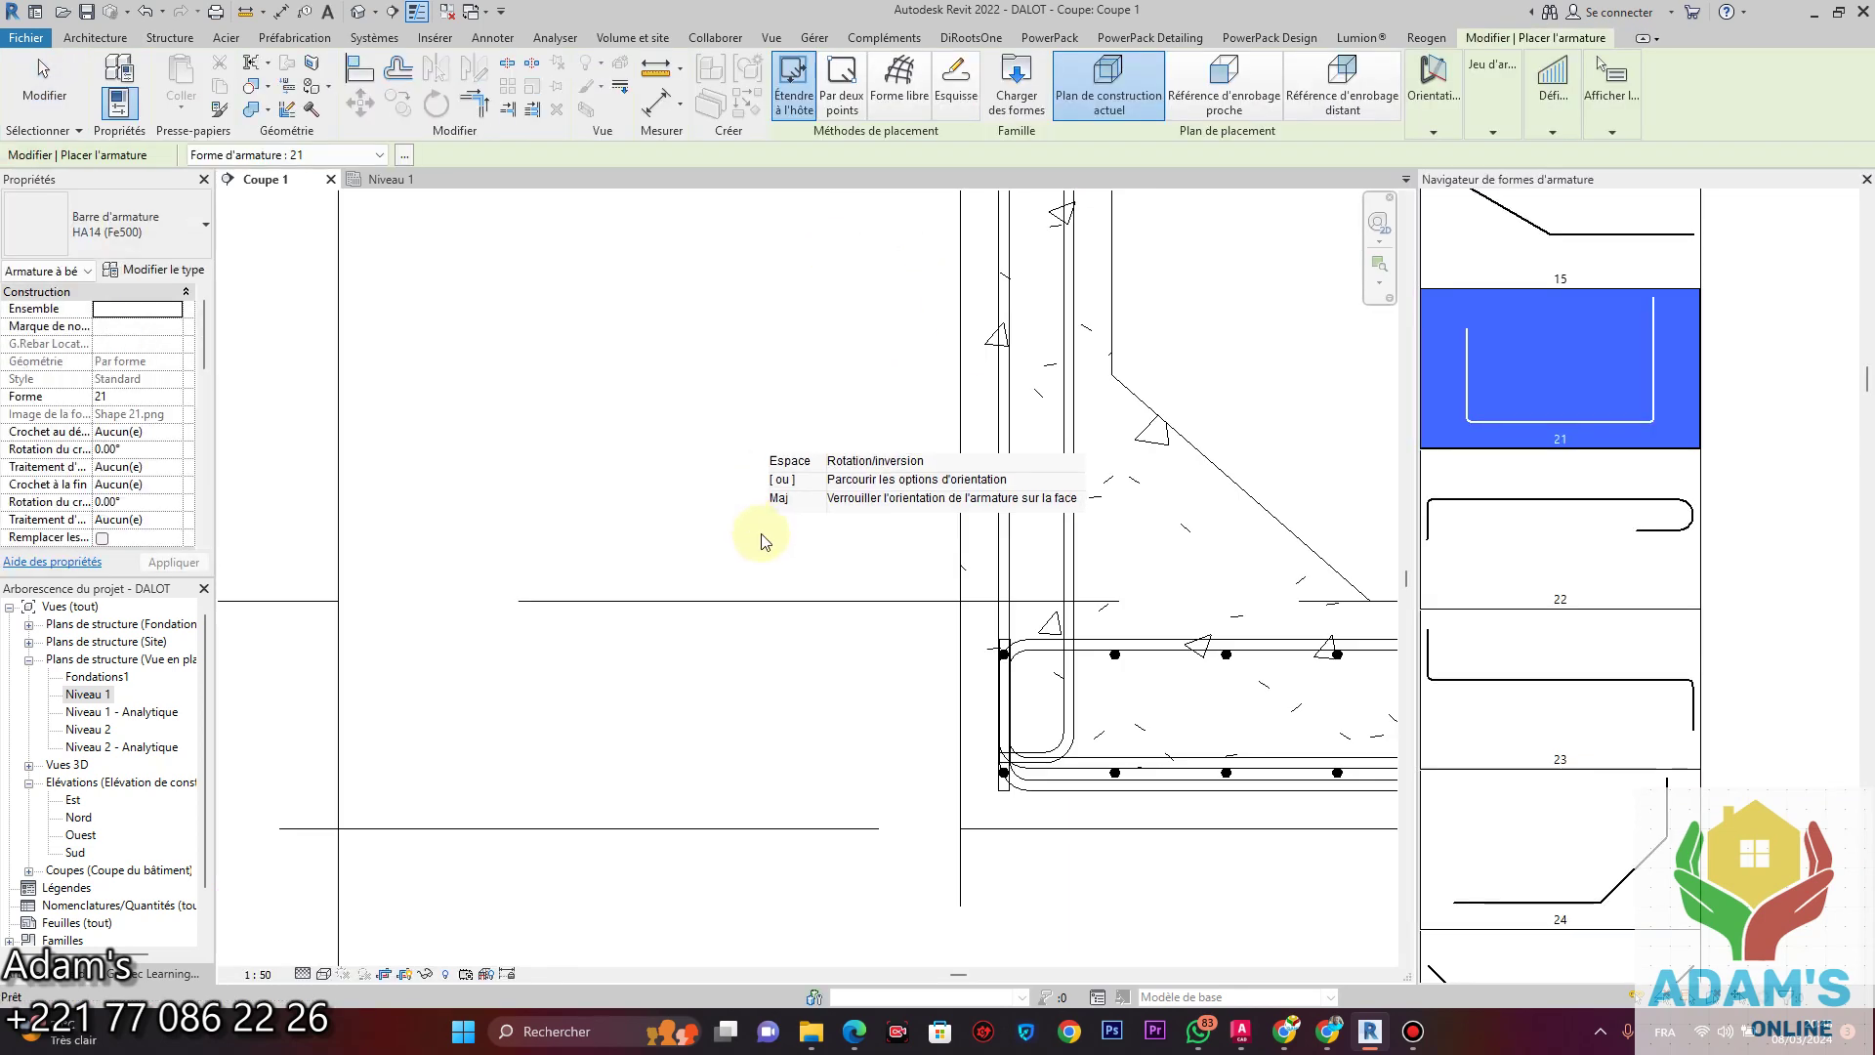
{"action": "scroll", "coordinate": [996, 653], "scroll_direction": "down", "scroll_amount": 2}
{"action": "key", "text": "Escape"}
Move the new wall bar's lower leg down to the bottom slab's lower cover line.
{"action": "scroll", "coordinate": [996, 674], "scroll_direction": "up", "scroll_amount": 3}
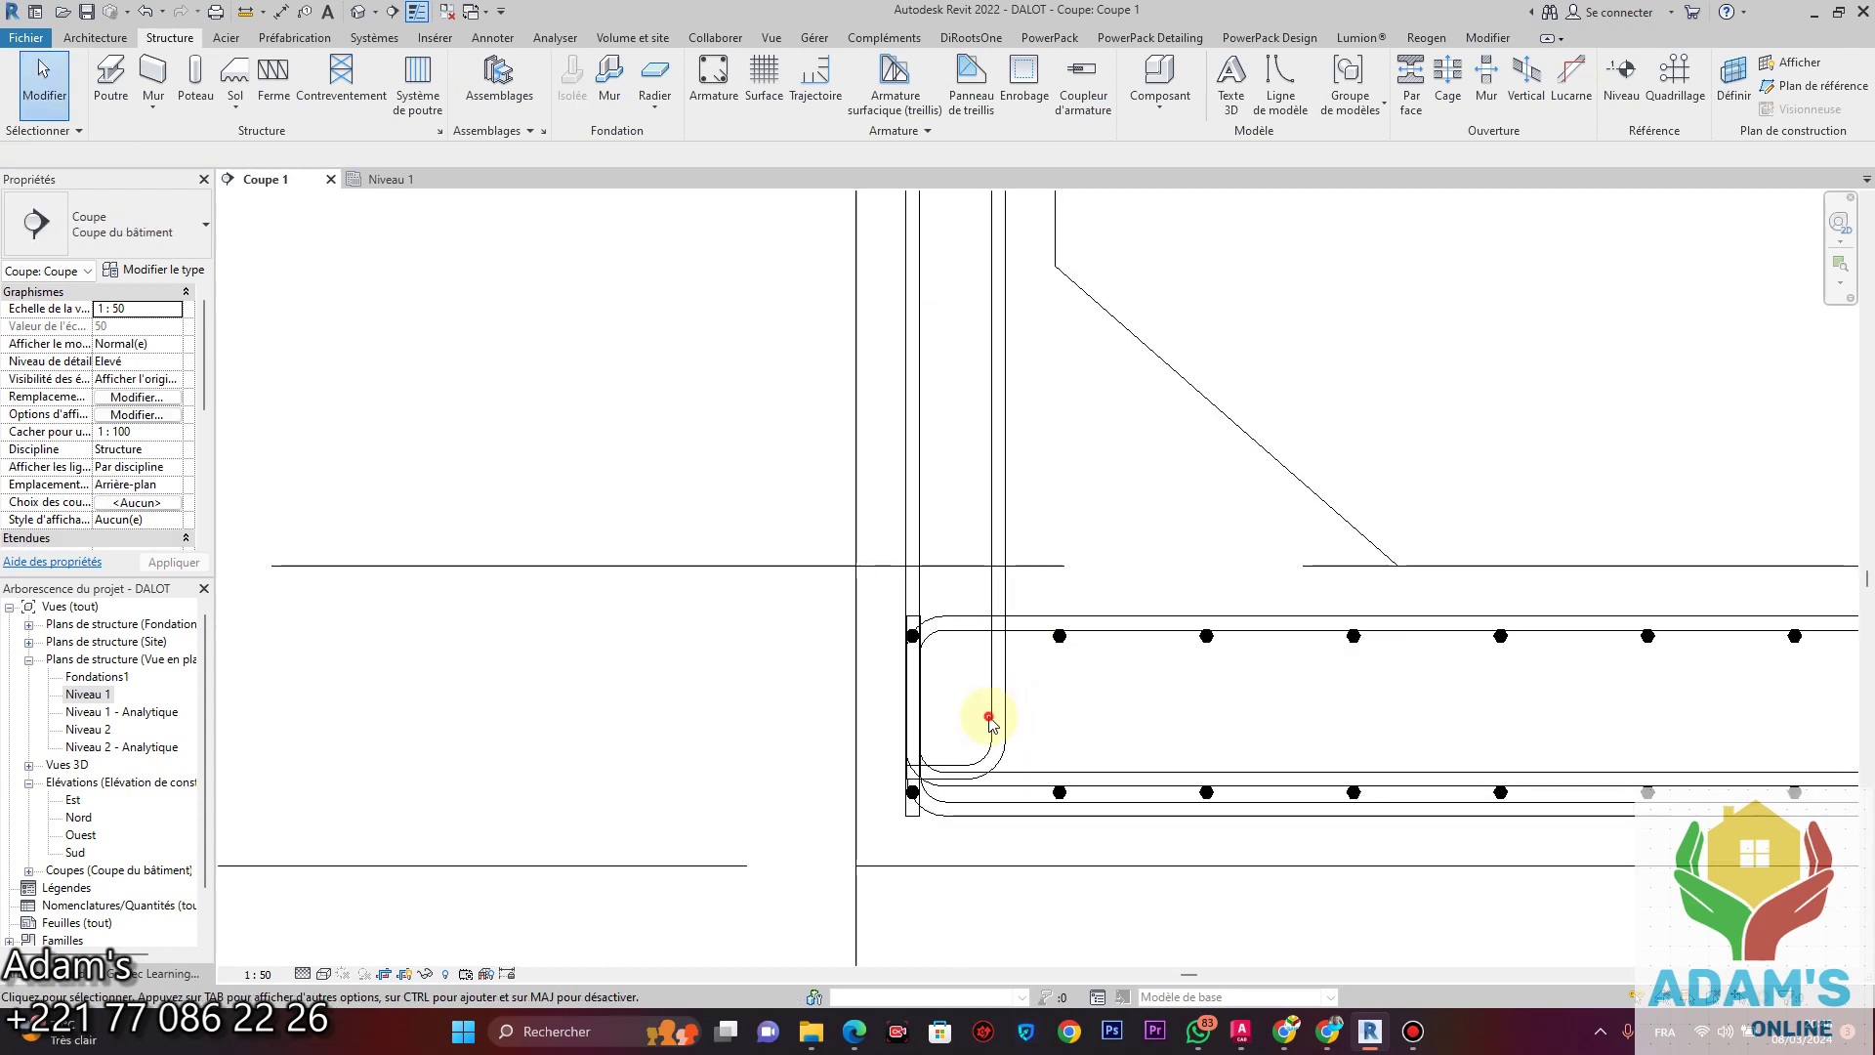
{"action": "left_click", "coordinate": [947, 781]}
{"action": "left_click_drag", "start_coordinate": [941, 774], "coordinate": [948, 802]}
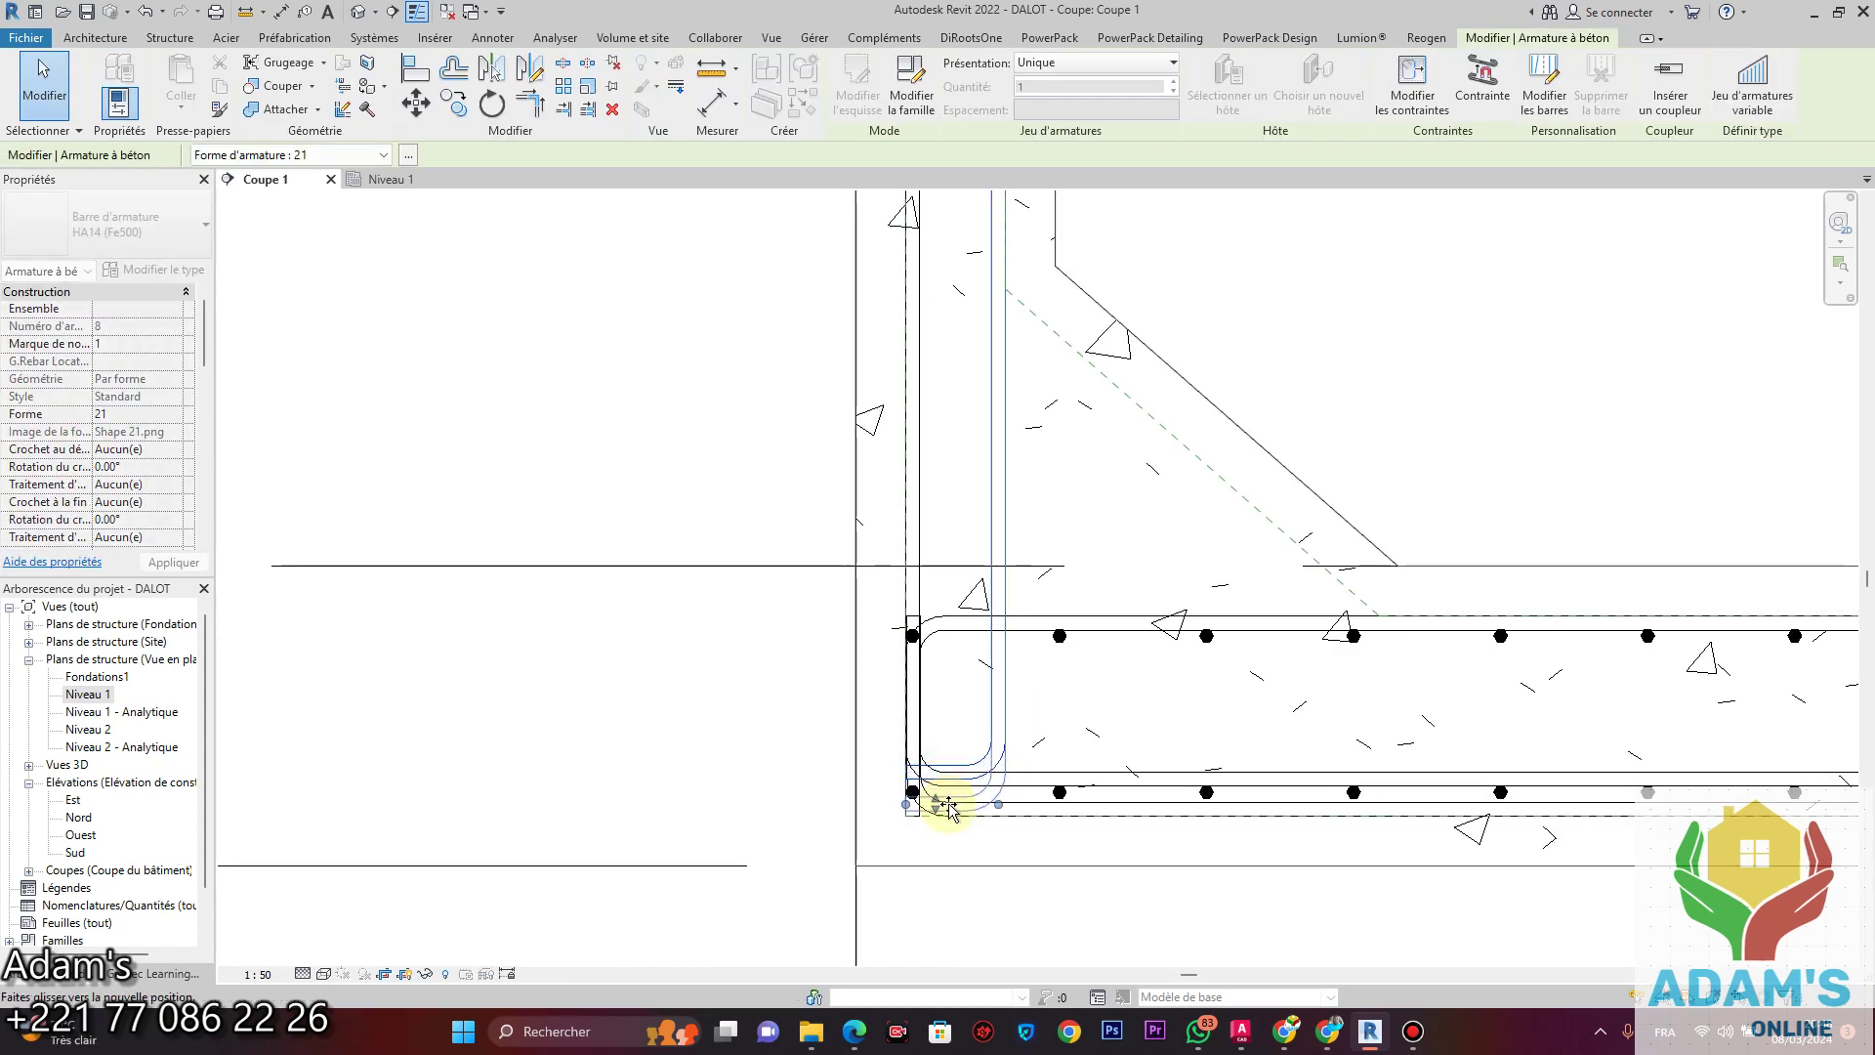
{"action": "left_click", "coordinate": [1095, 534]}
Place an aligned dimension across the left outer wall's thickness and remove it.
{"action": "scroll", "coordinate": [1092, 532], "scroll_direction": "down", "scroll_amount": 3}
{"action": "middle_click_drag", "start_coordinate": [1105, 317], "coordinate": [950, 770]}
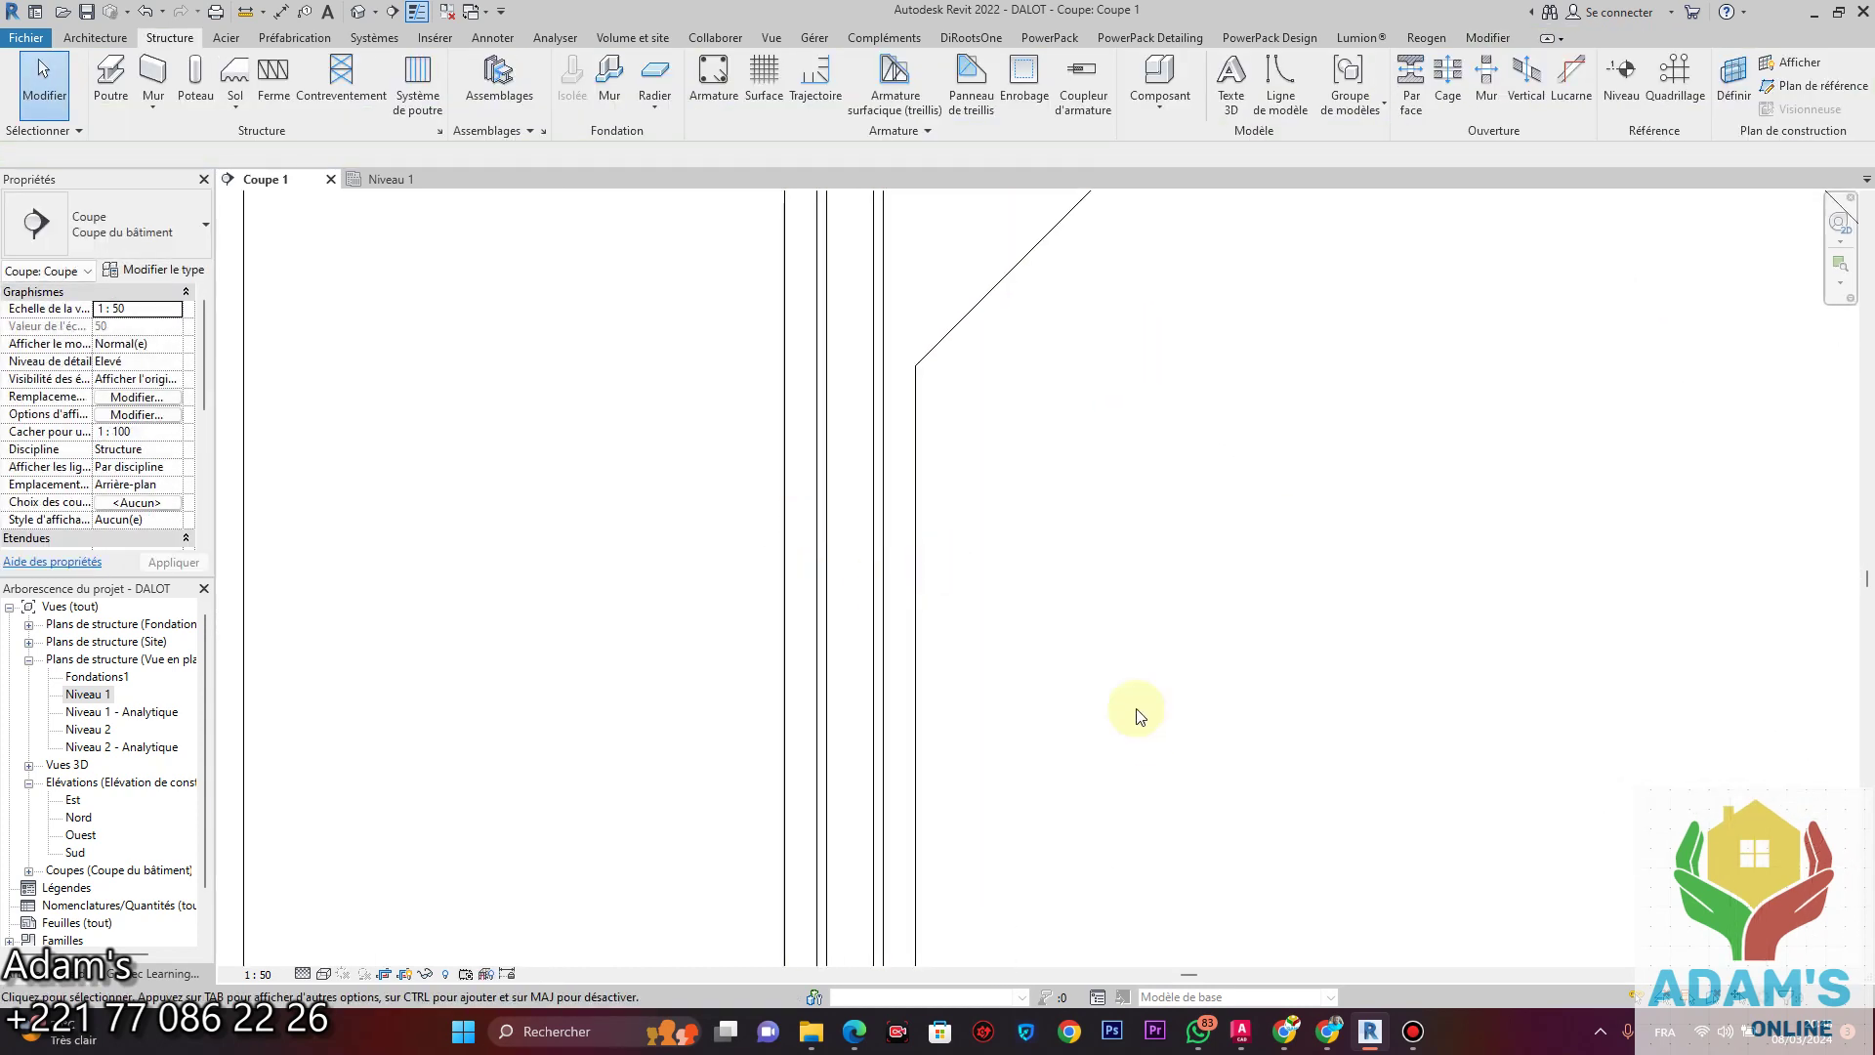
{"action": "scroll", "coordinate": [976, 249], "scroll_direction": "up", "scroll_amount": 3}
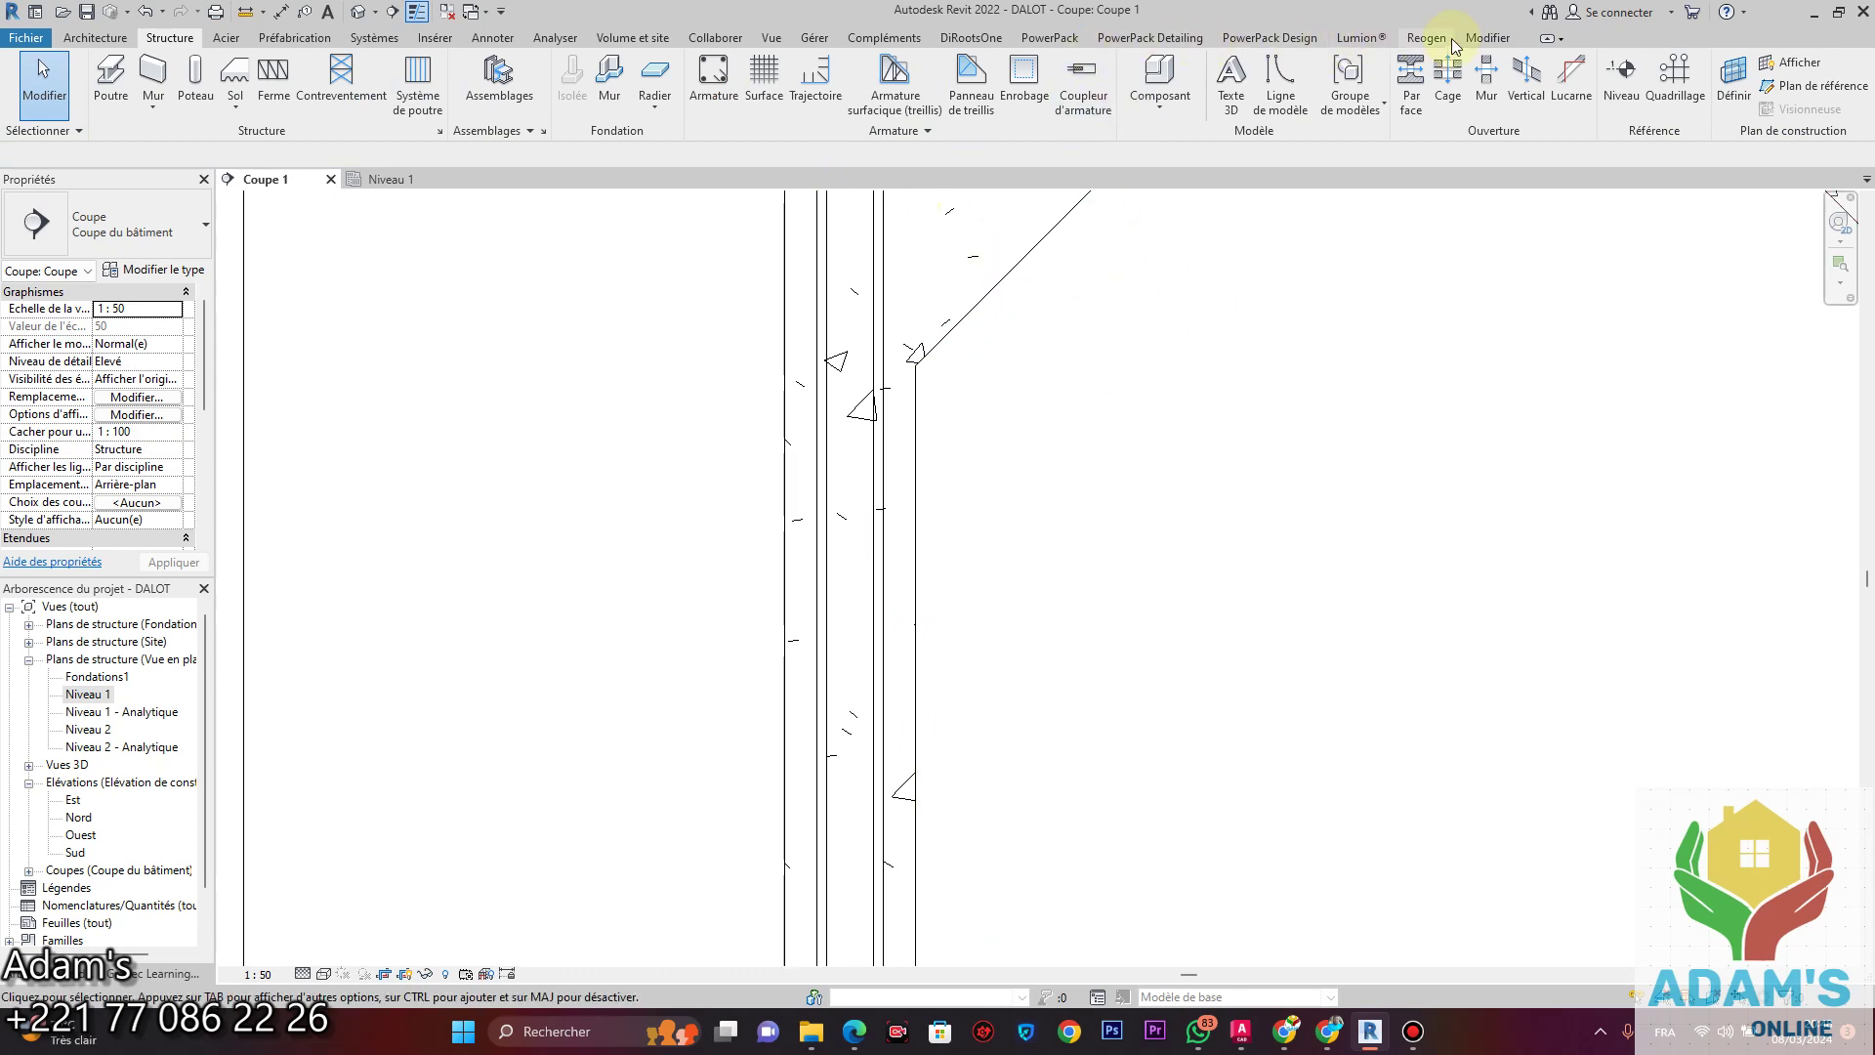
{"action": "left_click", "coordinate": [1486, 39]}
{"action": "left_click", "coordinate": [718, 103]}
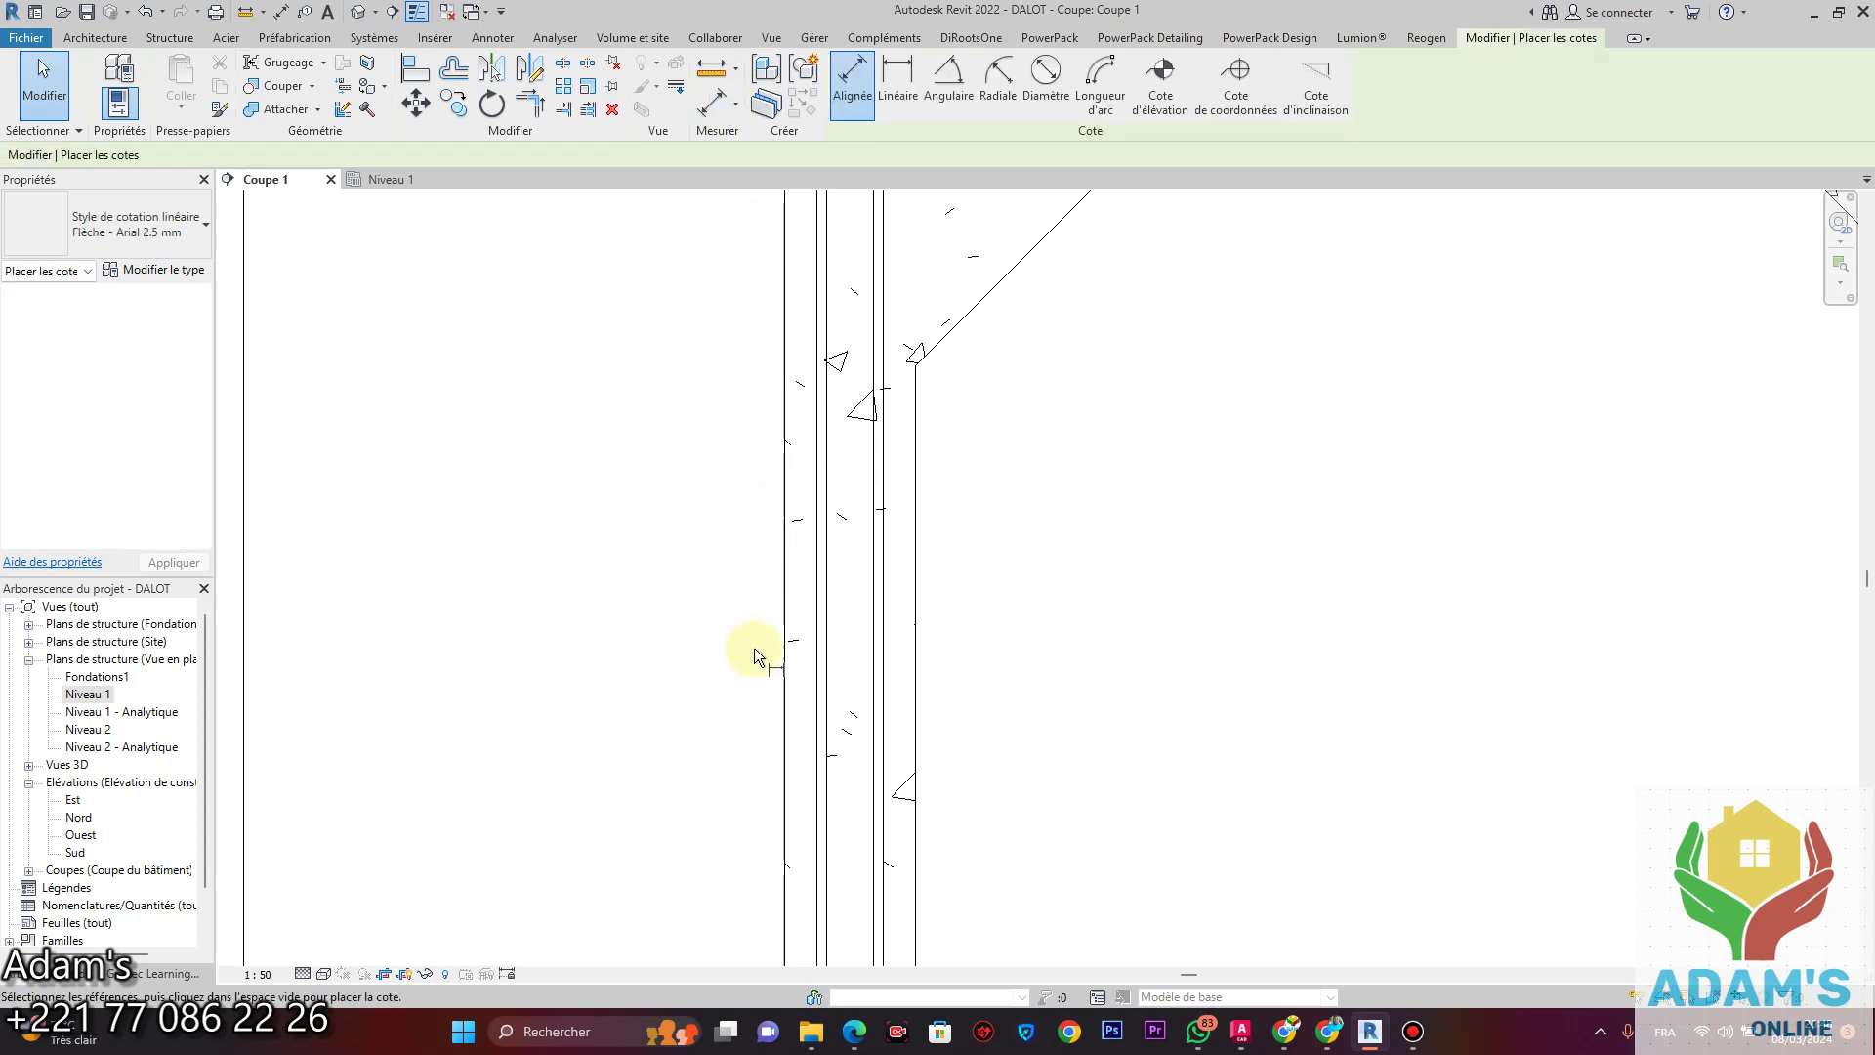
{"action": "left_click", "coordinate": [783, 625]}
{"action": "left_click", "coordinate": [916, 601]}
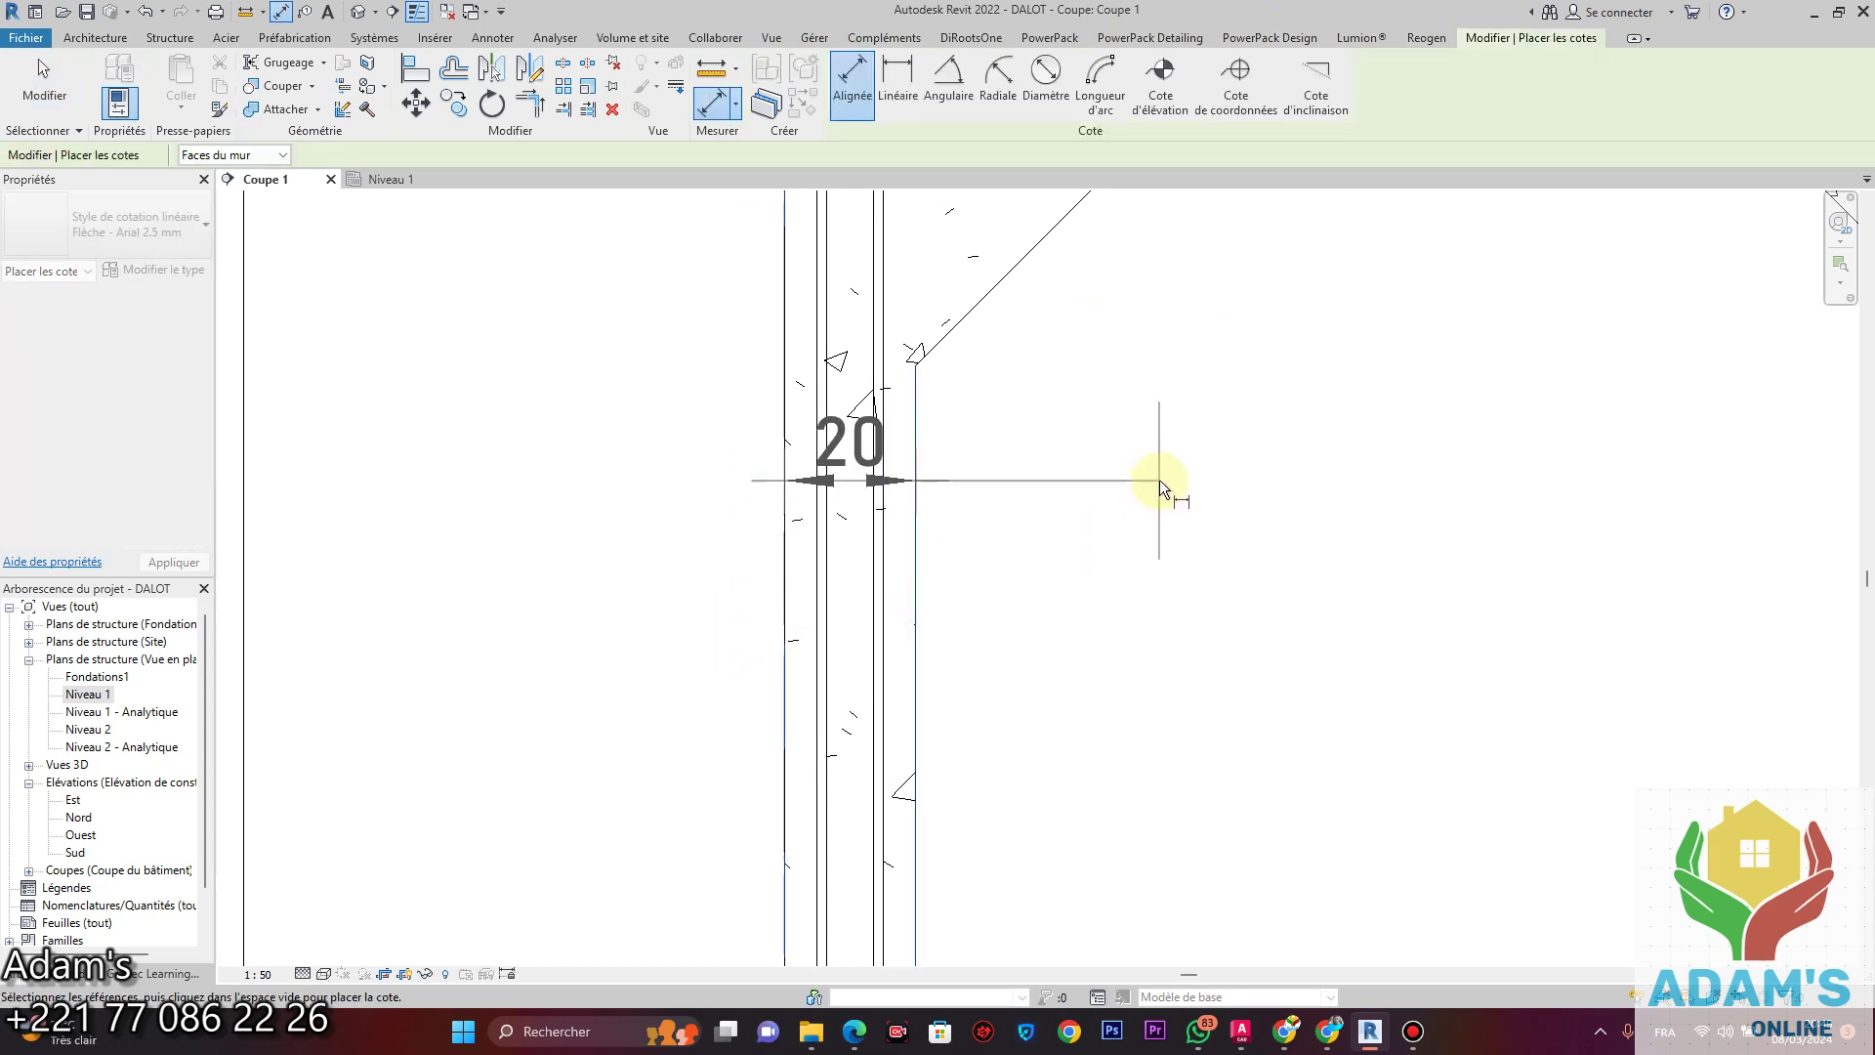
{"action": "left_click", "coordinate": [1023, 523]}
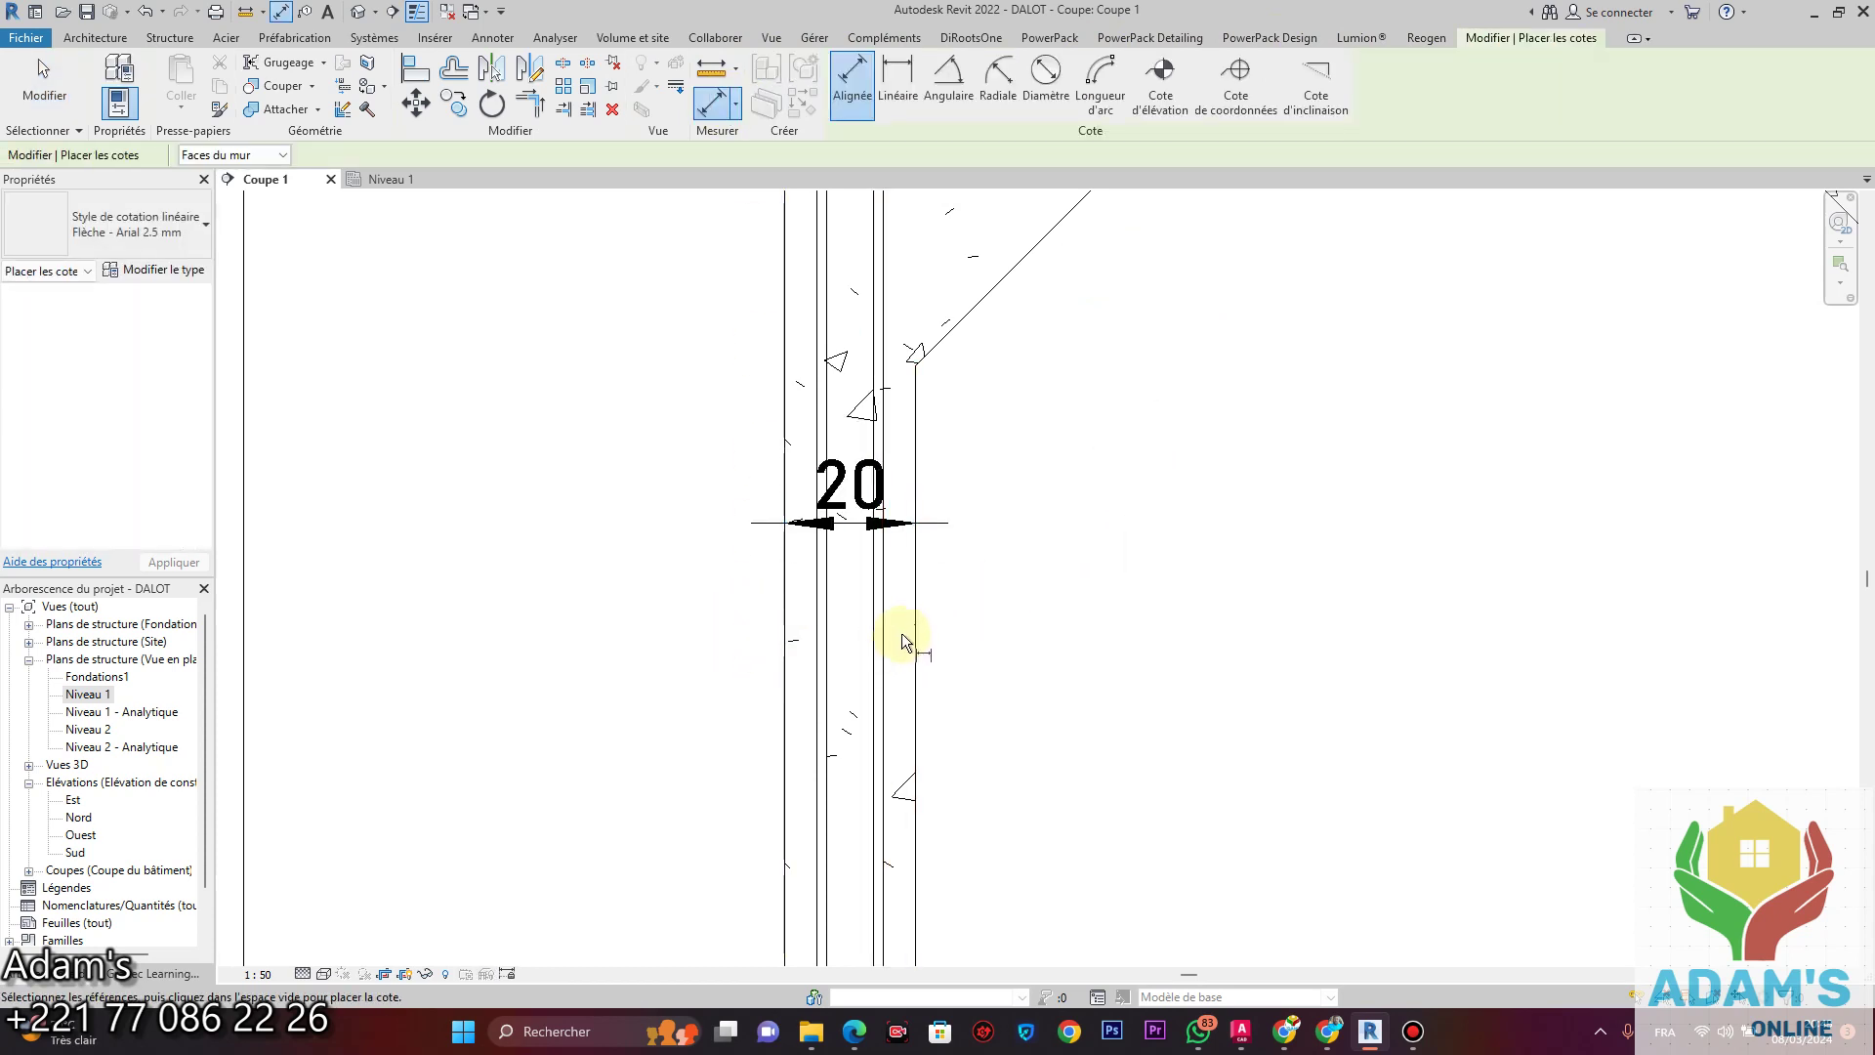
{"action": "key", "text": "Escape"}
{"action": "key", "text": "Escape"}
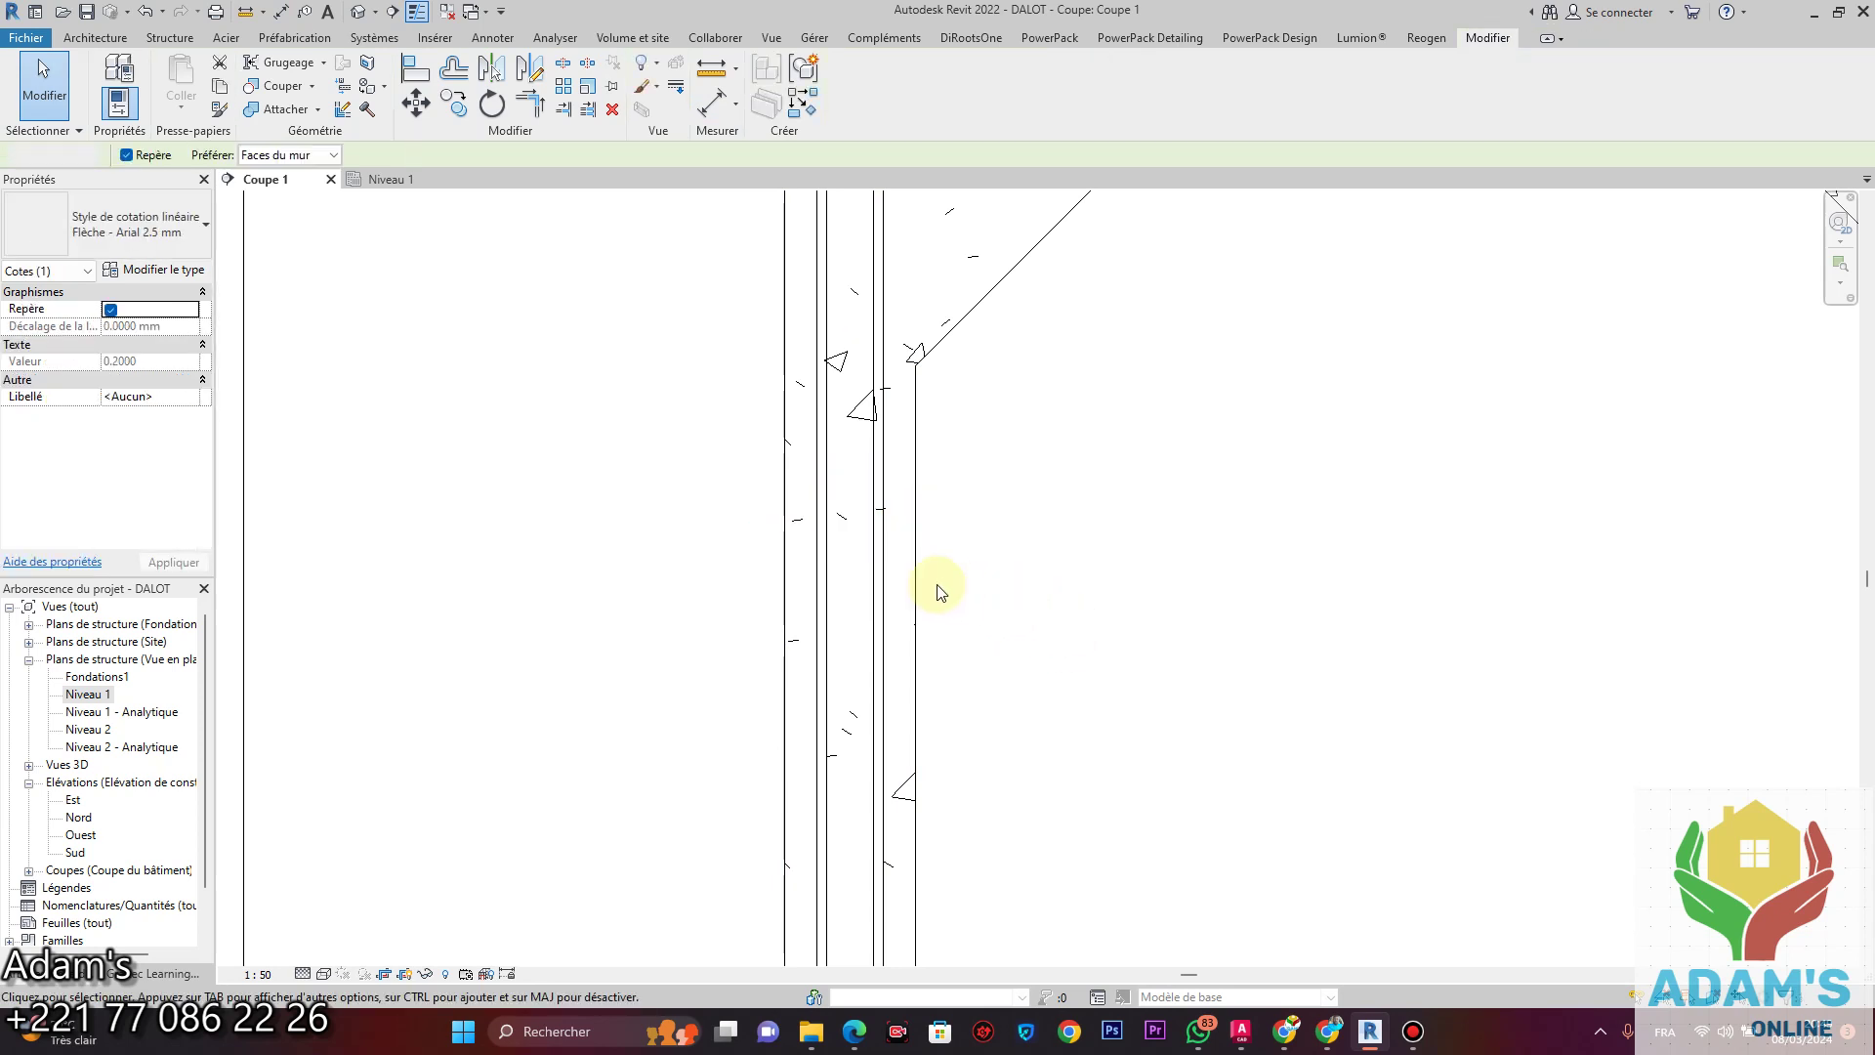
Examine the left outer wall's inner-face bar at both slabs and compare the wall with the intermediate walls.
{"action": "scroll", "coordinate": [937, 585], "scroll_direction": "down", "scroll_amount": 2}
{"action": "middle_click_drag", "start_coordinate": [937, 591], "coordinate": [943, 352]}
{"action": "middle_click_drag", "start_coordinate": [939, 575], "coordinate": [941, 517]}
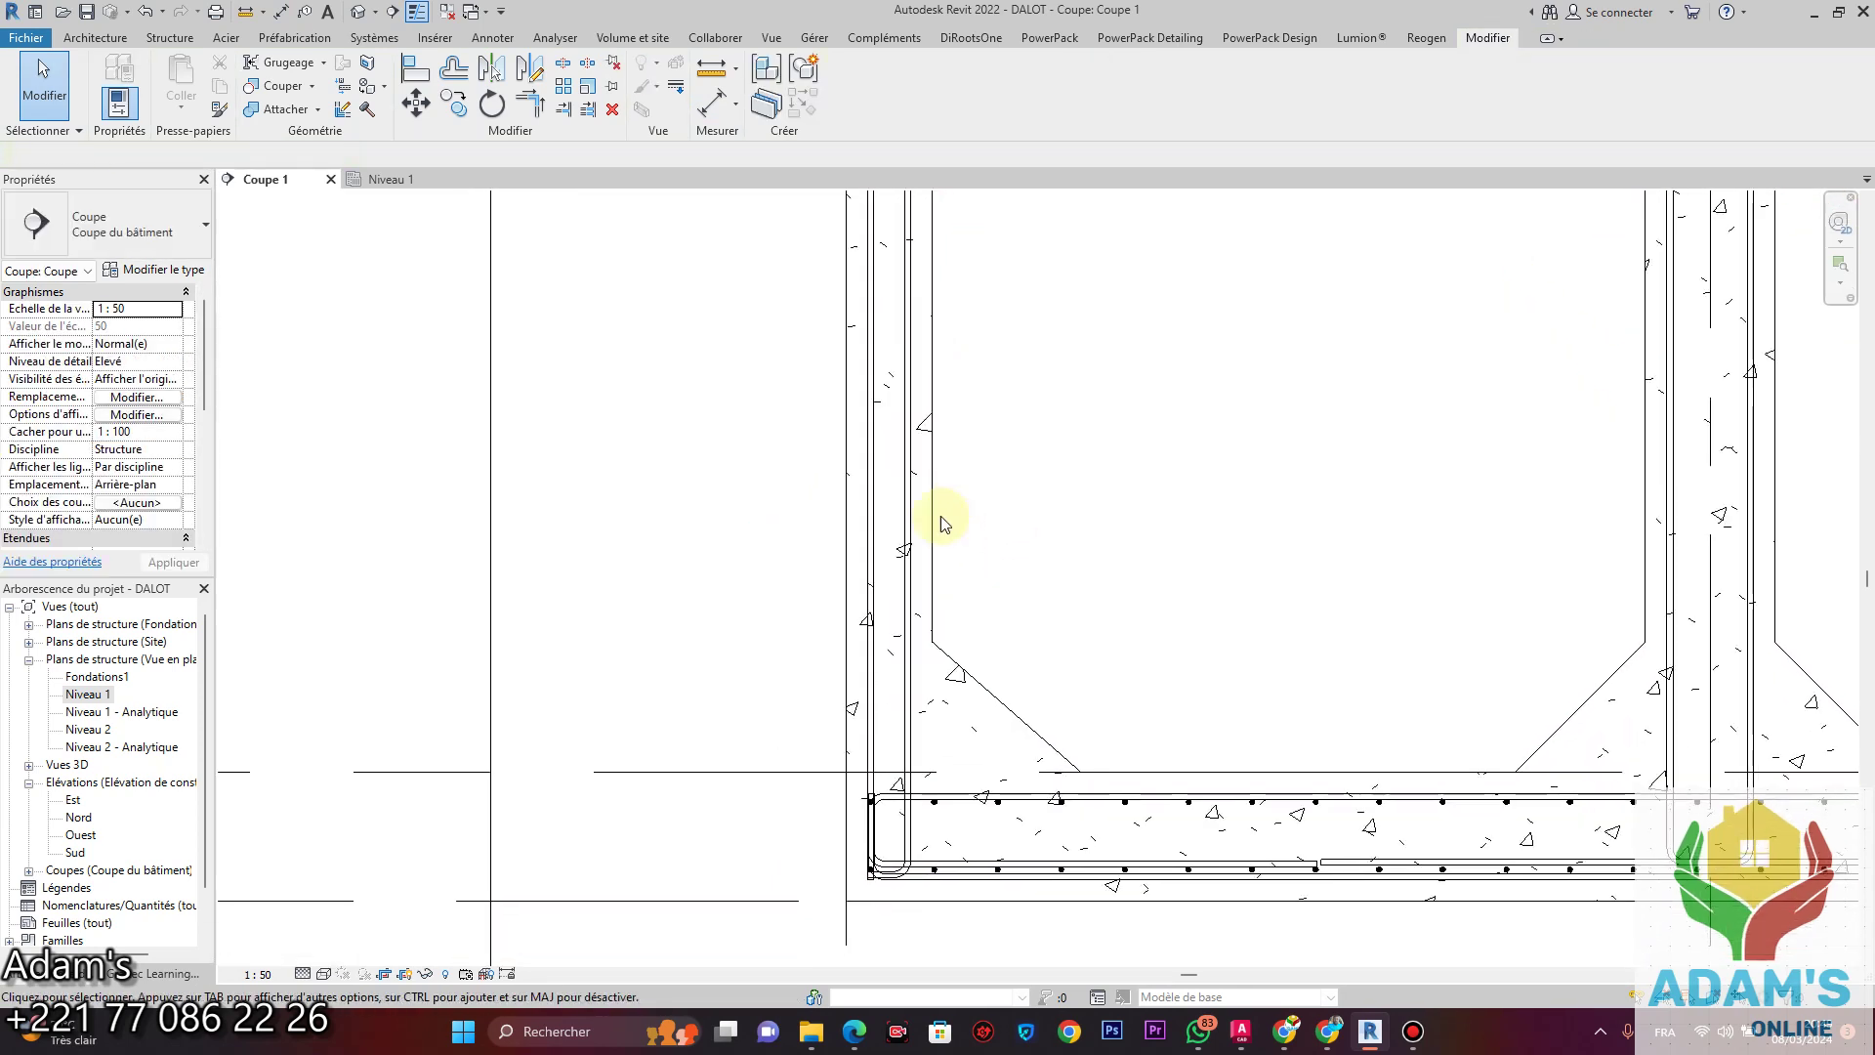
{"action": "scroll", "coordinate": [922, 676], "scroll_direction": "up", "scroll_amount": 2}
{"action": "middle_click_drag", "start_coordinate": [919, 718], "coordinate": [985, 769]}
{"action": "scroll", "coordinate": [954, 581], "scroll_direction": "down", "scroll_amount": 2}
{"action": "scroll", "coordinate": [986, 623], "scroll_direction": "down", "scroll_amount": 2}
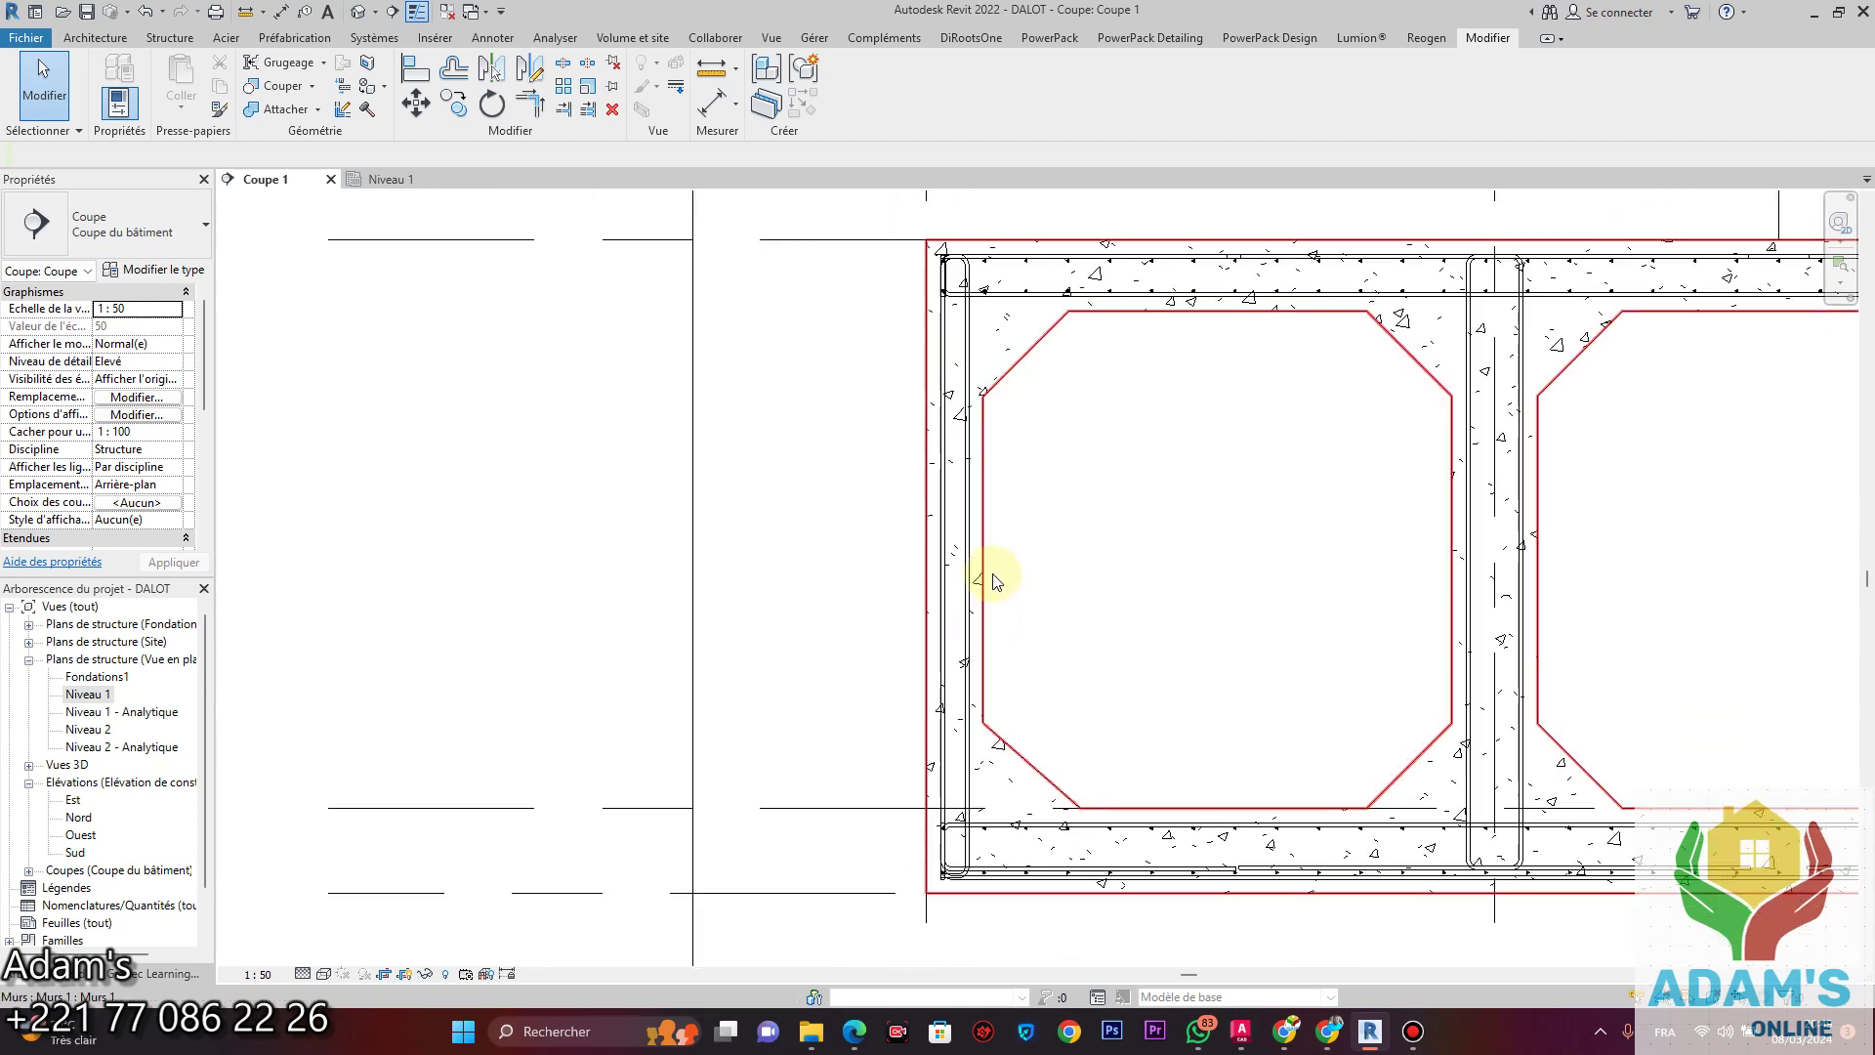
{"action": "left_click", "coordinate": [987, 576]}
{"action": "left_click", "coordinate": [1094, 577]}
{"action": "middle_click_drag", "start_coordinate": [1079, 619], "coordinate": [1076, 412]}
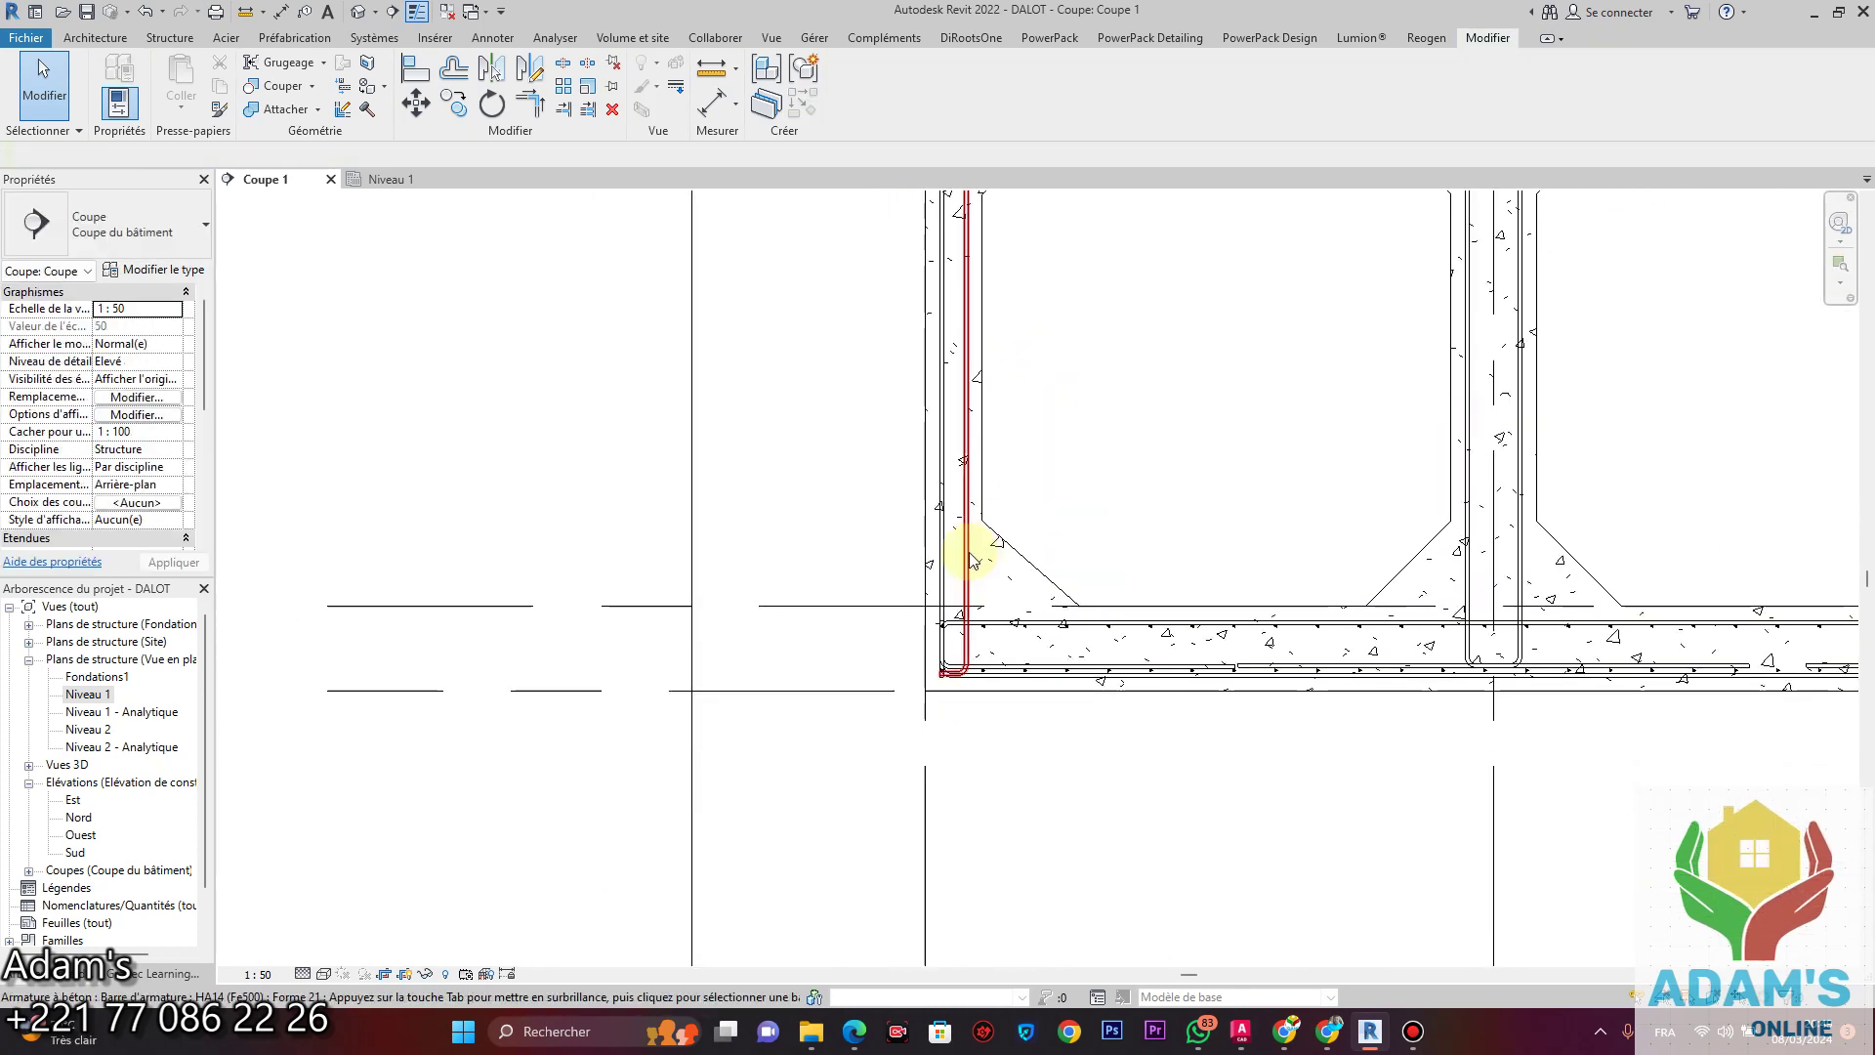
{"action": "middle_click_drag", "start_coordinate": [968, 547], "coordinate": [967, 672]}
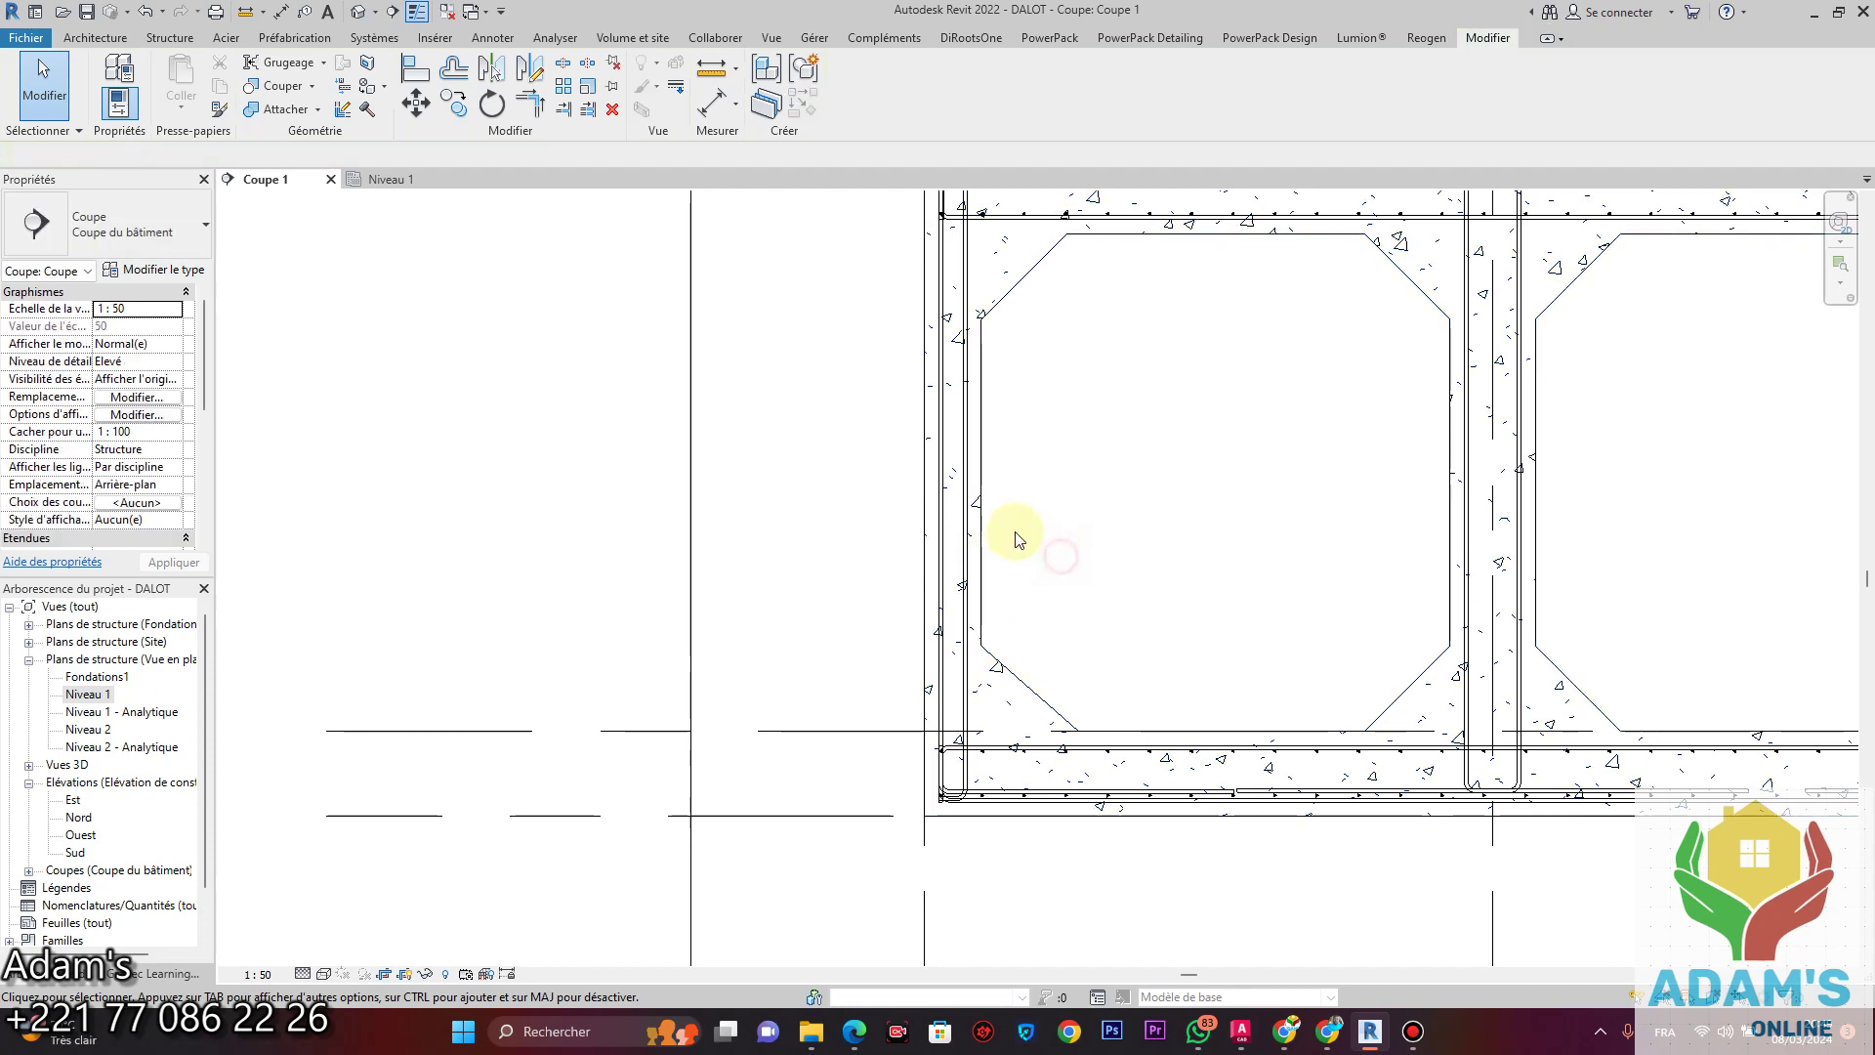
{"action": "left_click", "coordinate": [971, 503]}
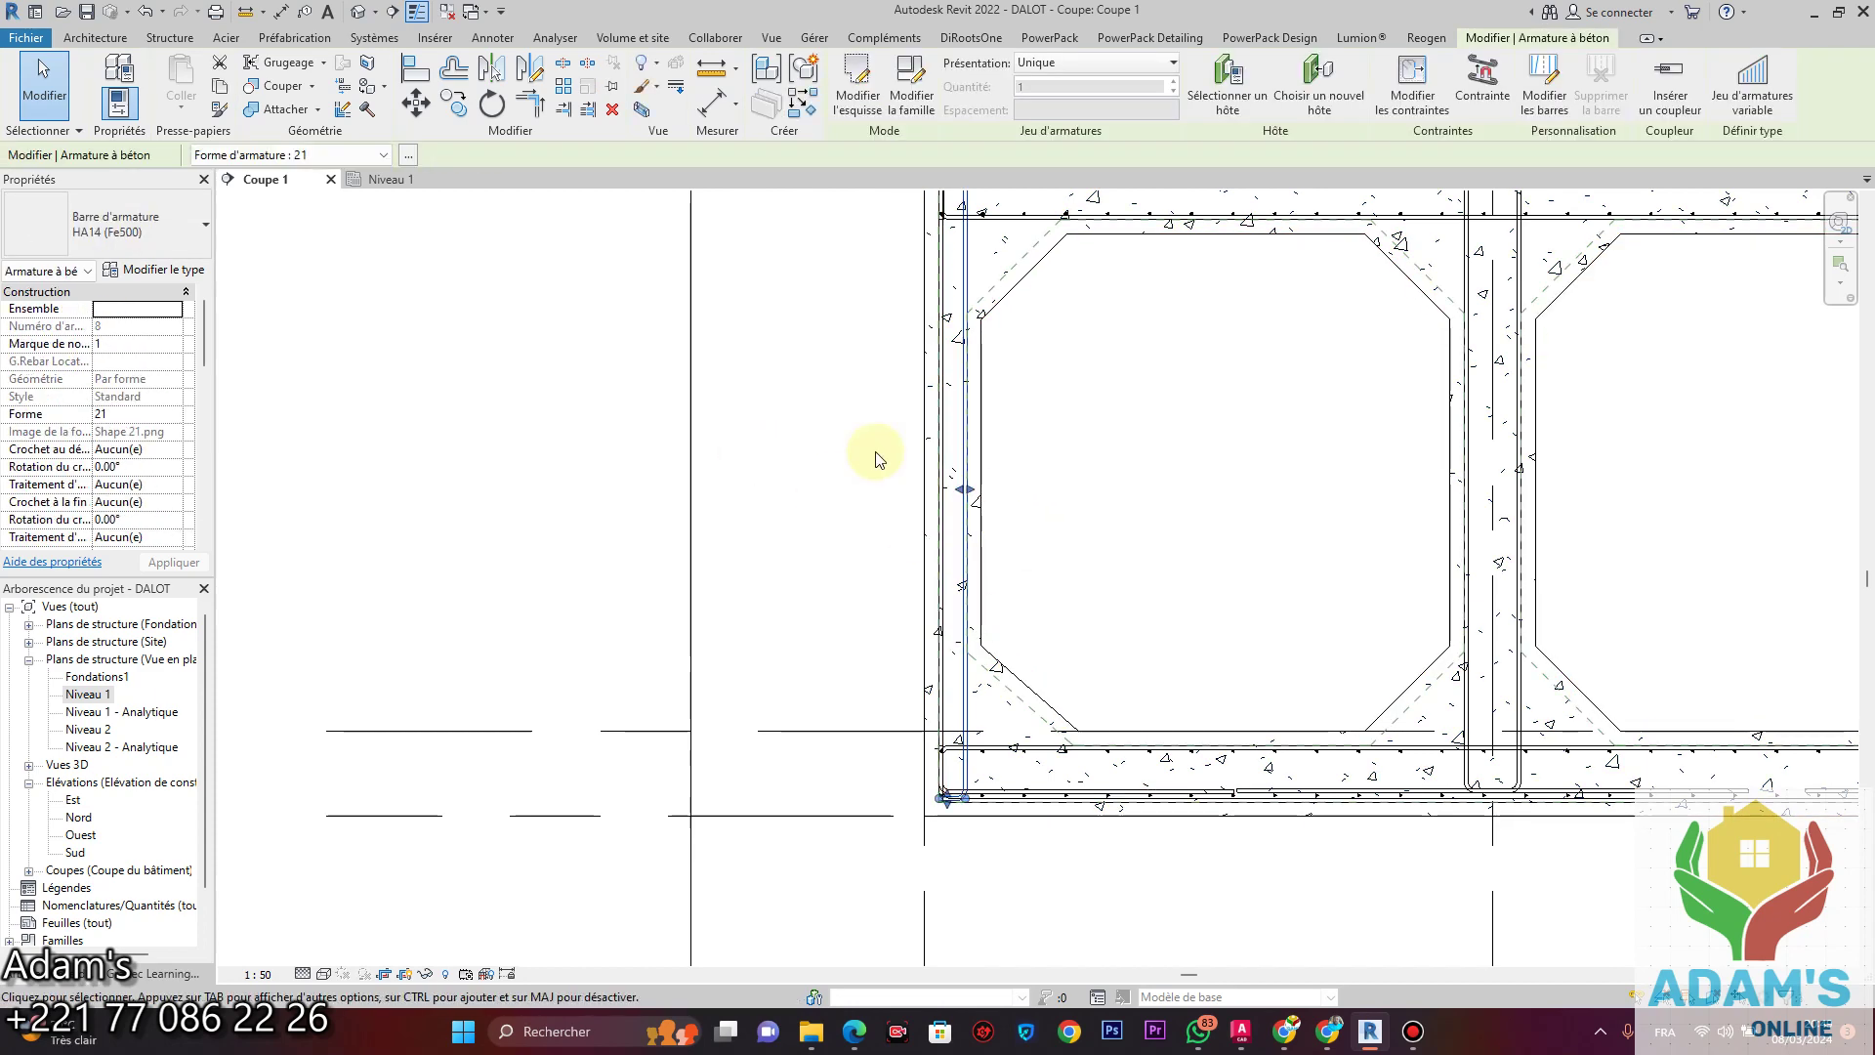
{"action": "scroll", "coordinate": [954, 518], "scroll_direction": "down", "scroll_amount": 2}
{"action": "scroll", "coordinate": [936, 408], "scroll_direction": "up", "scroll_amount": 2}
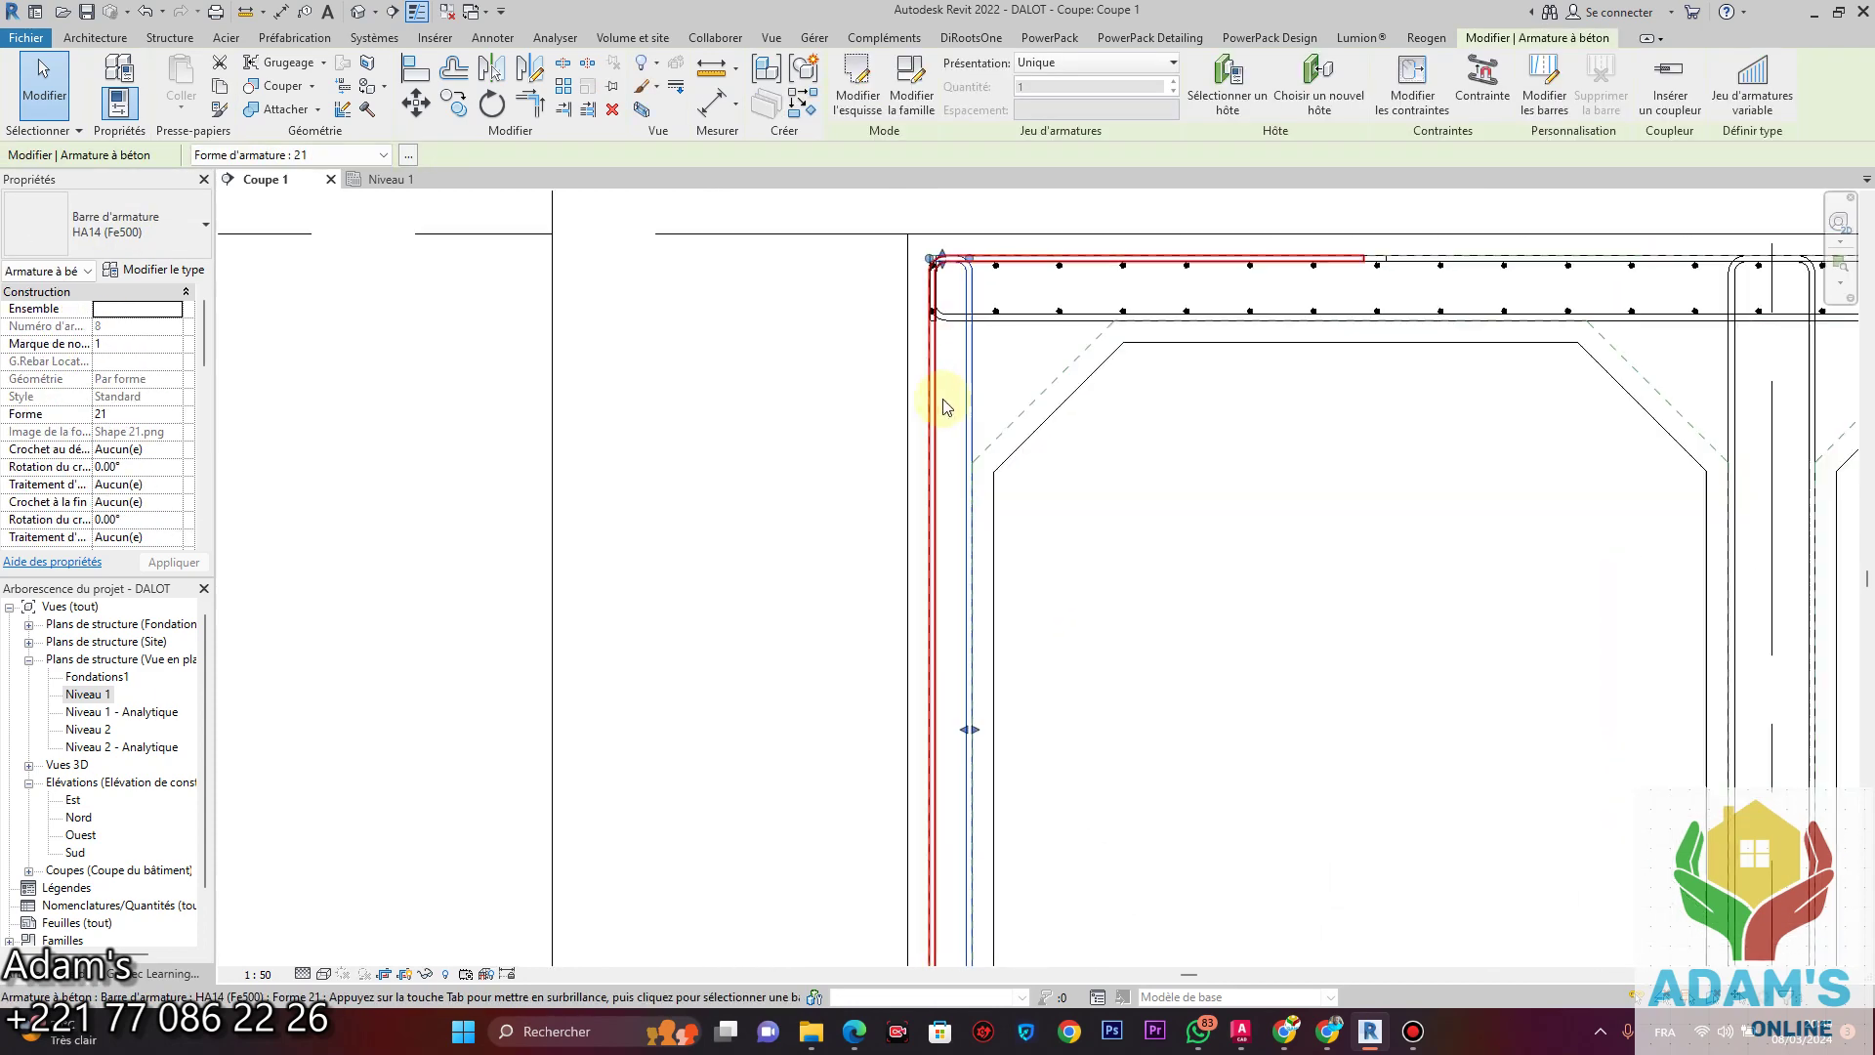
{"action": "left_click", "coordinate": [1080, 573]}
{"action": "scroll", "coordinate": [1081, 573], "scroll_direction": "down", "scroll_amount": 3}
{"action": "scroll", "coordinate": [1026, 619], "scroll_direction": "up", "scroll_amount": 4}
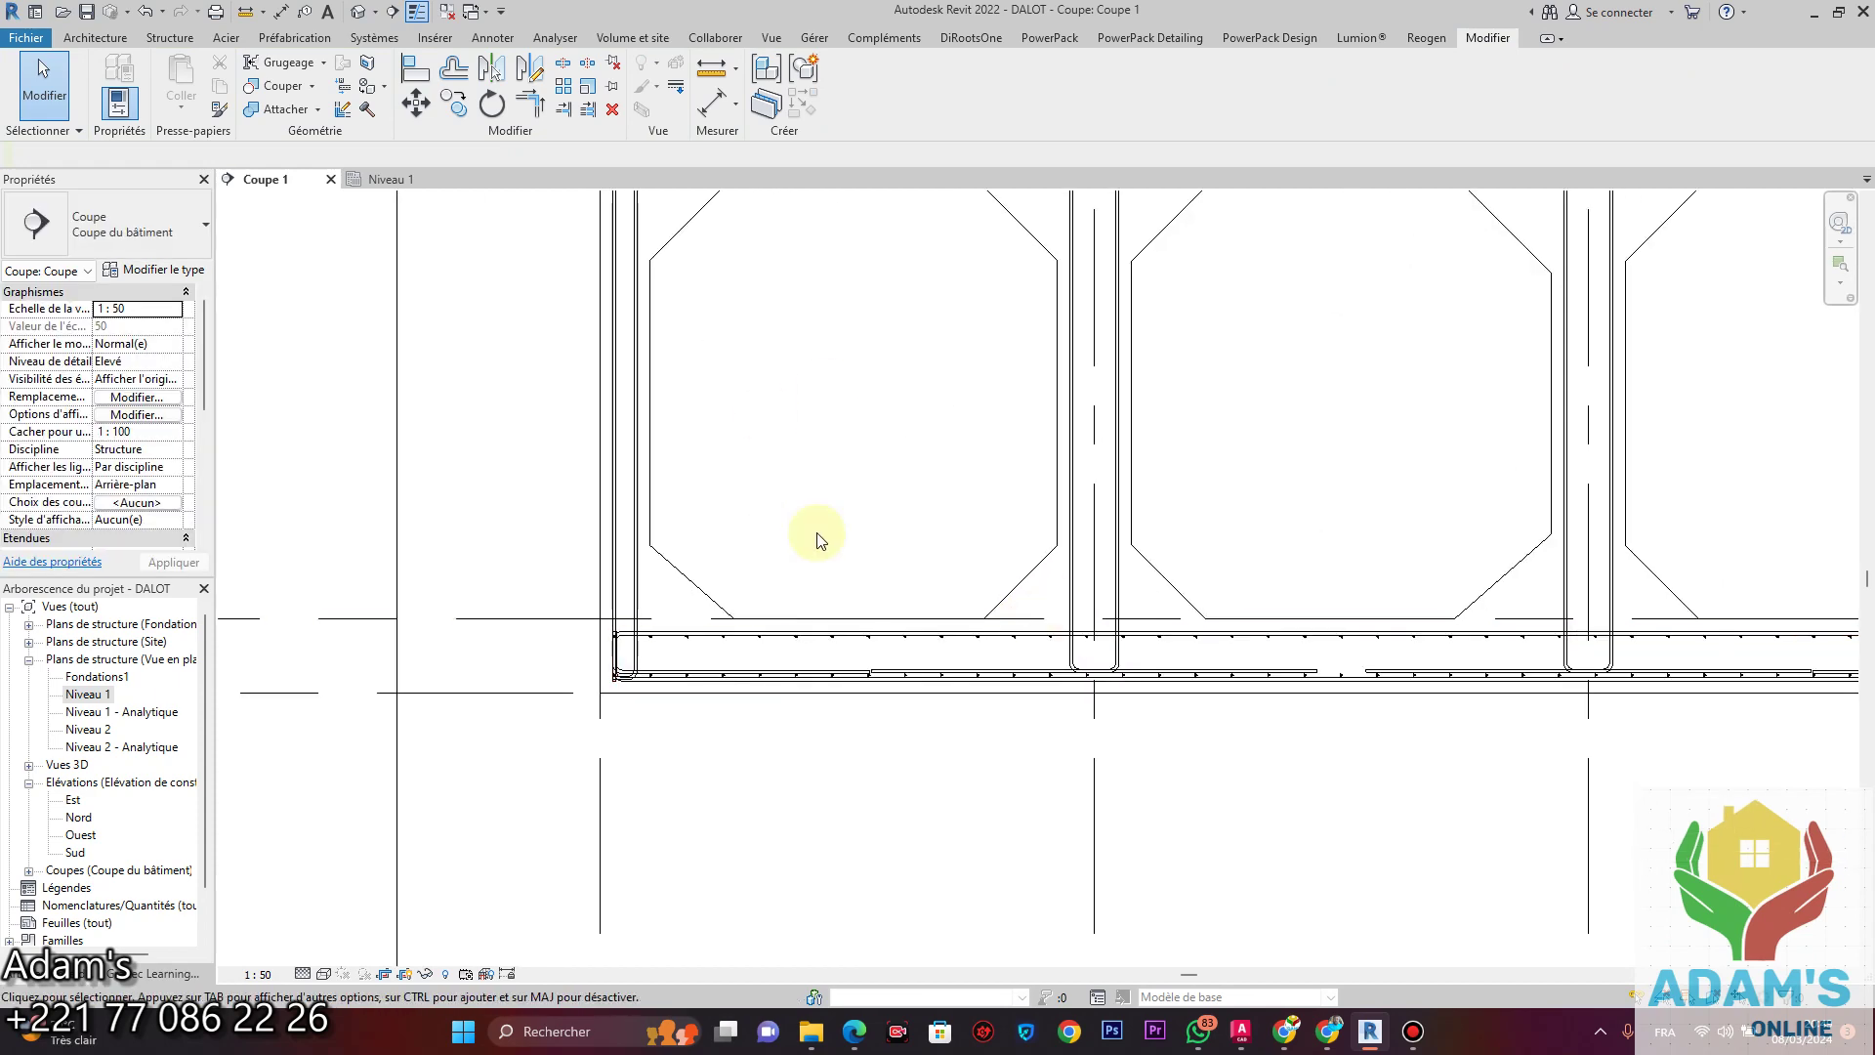
{"action": "middle_click_drag", "start_coordinate": [1071, 594], "coordinate": [1059, 686]}
{"action": "scroll", "coordinate": [1080, 510], "scroll_direction": "up", "scroll_amount": 4}
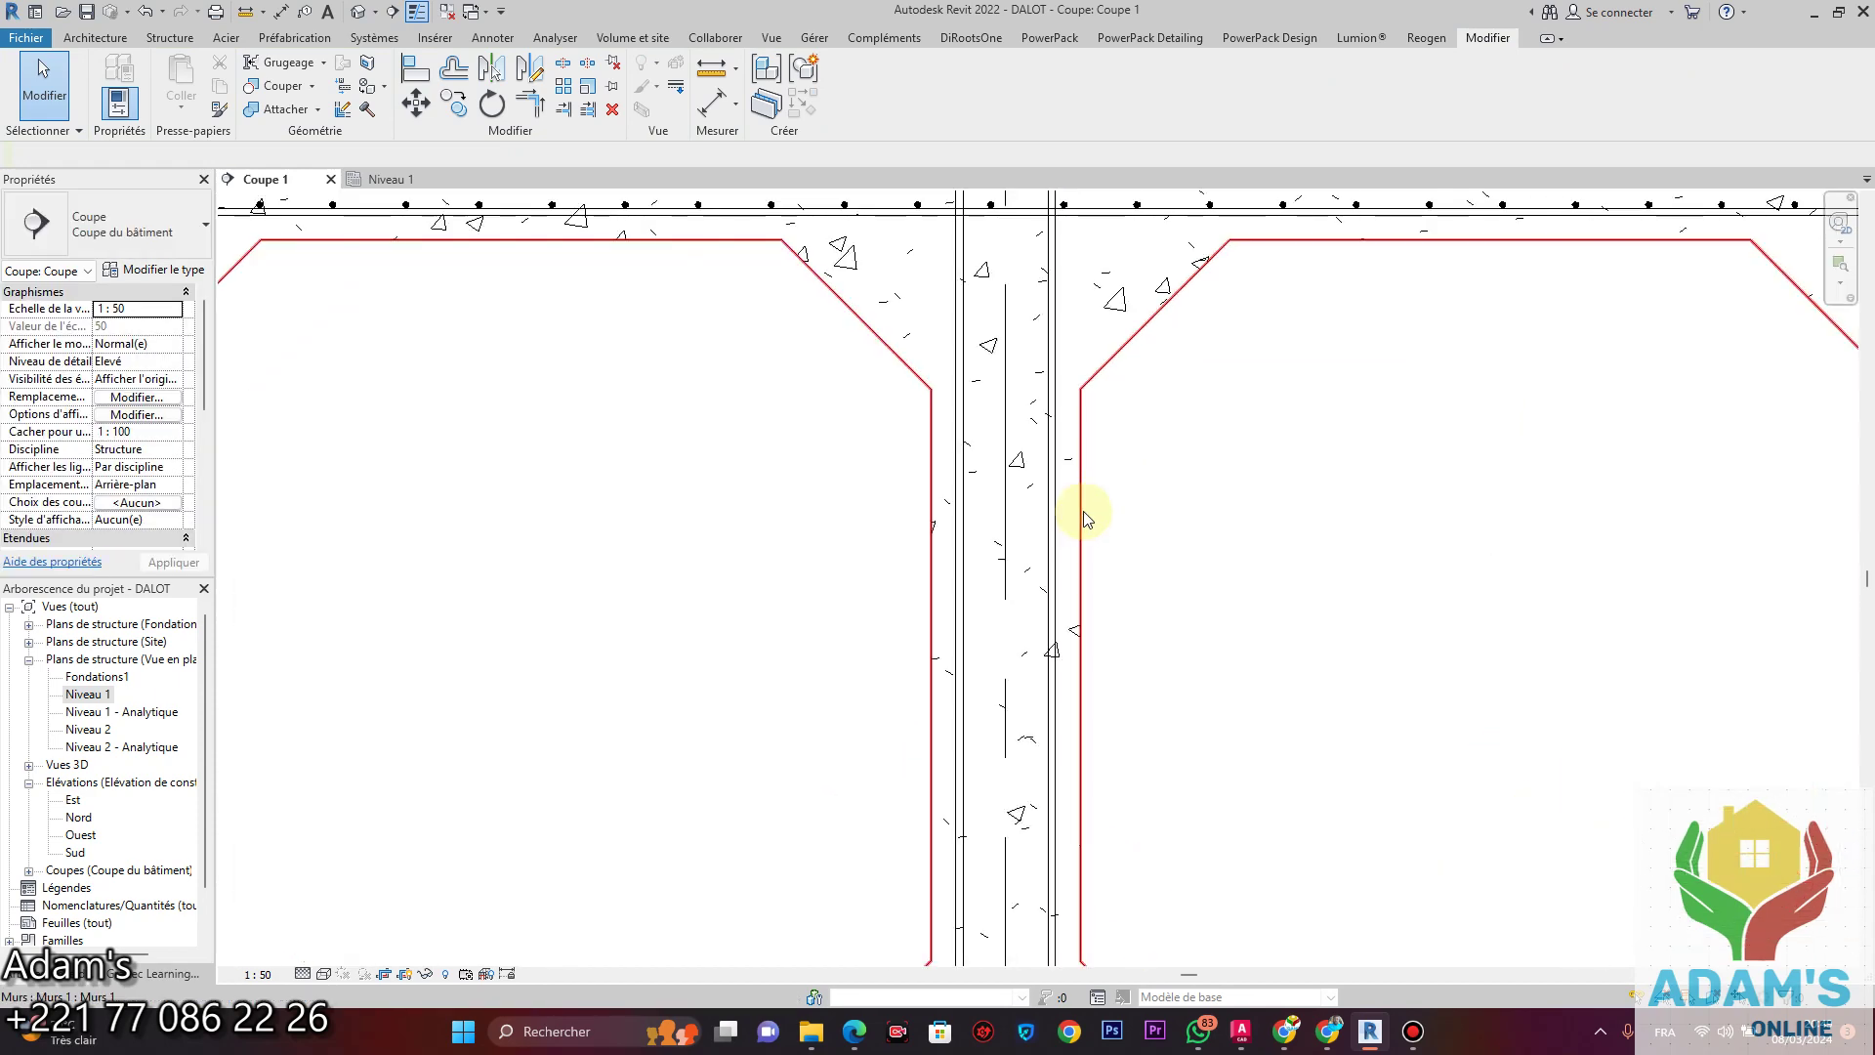
{"action": "scroll", "coordinate": [793, 382], "scroll_direction": "down", "scroll_amount": 4}
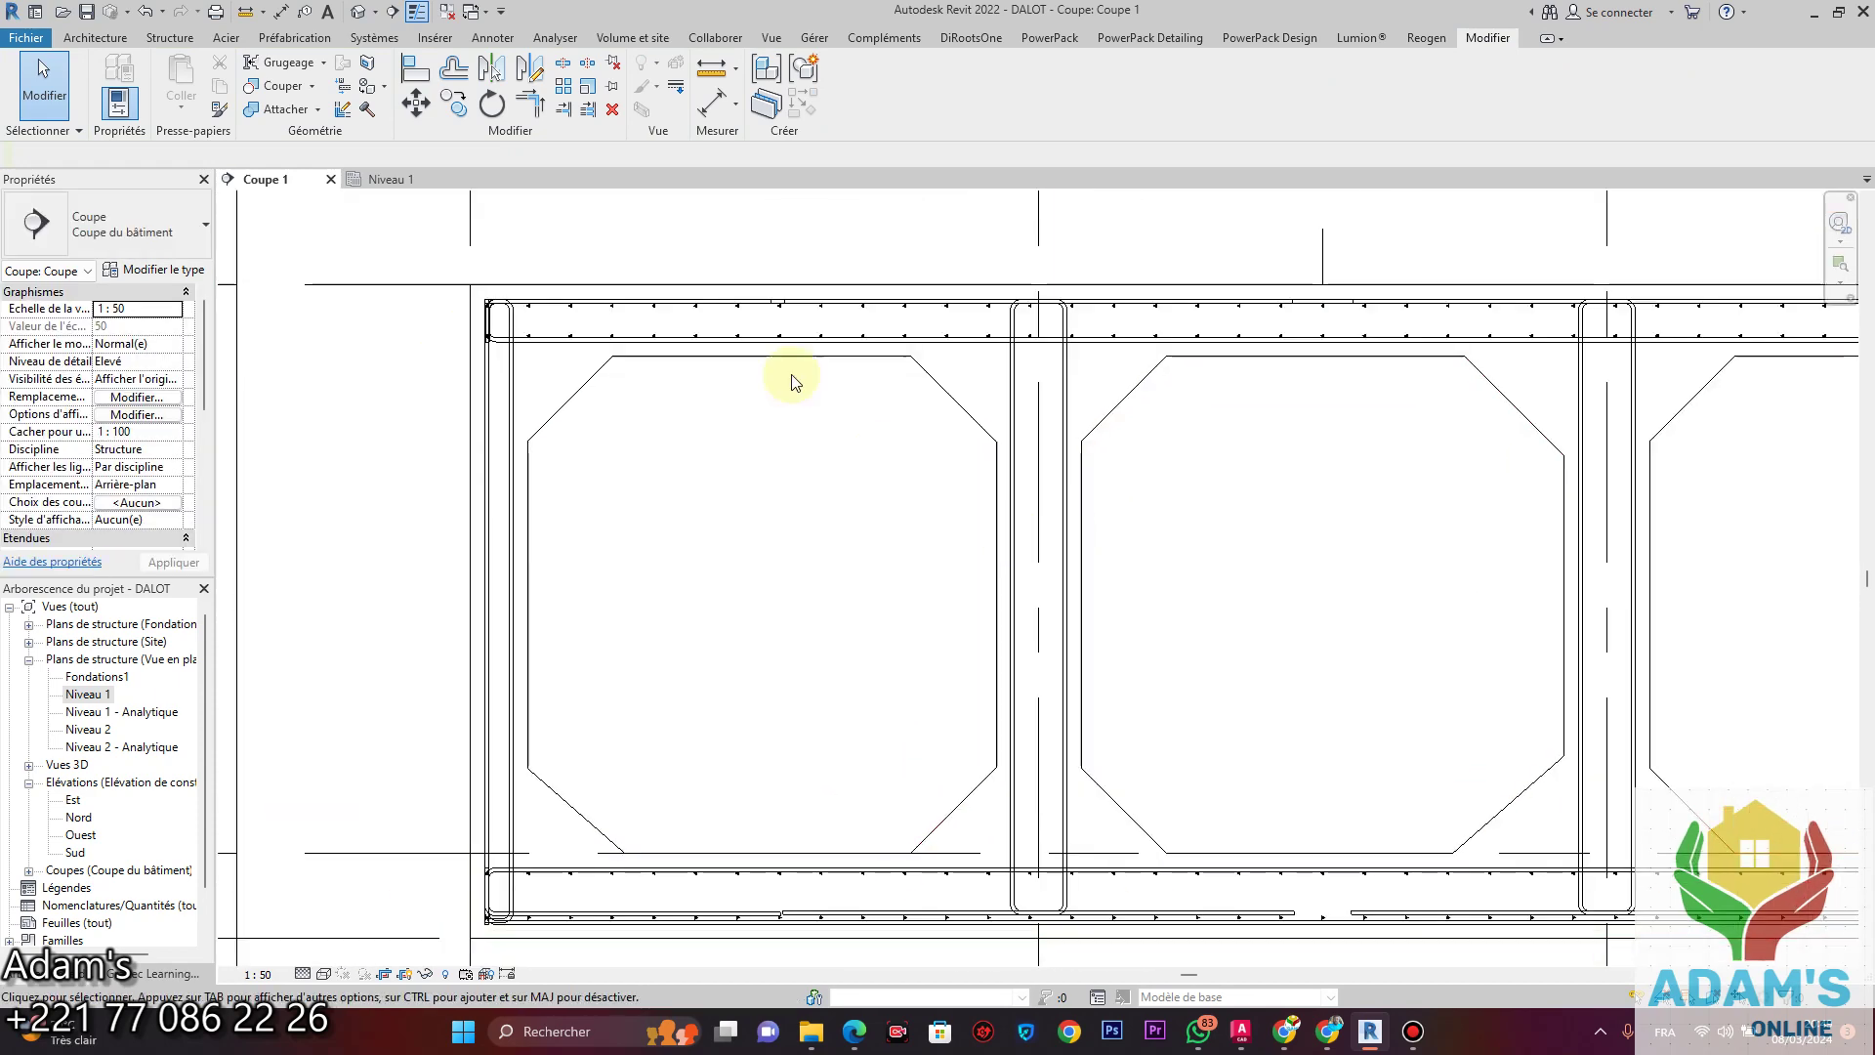
Measure the thickness of the first intermediate wall between its two faces with an aligned dimension.
{"action": "left_click", "coordinate": [994, 616]}
{"action": "left_click", "coordinate": [1082, 607]}
{"action": "scroll", "coordinate": [1089, 592], "scroll_direction": "up", "scroll_amount": 3}
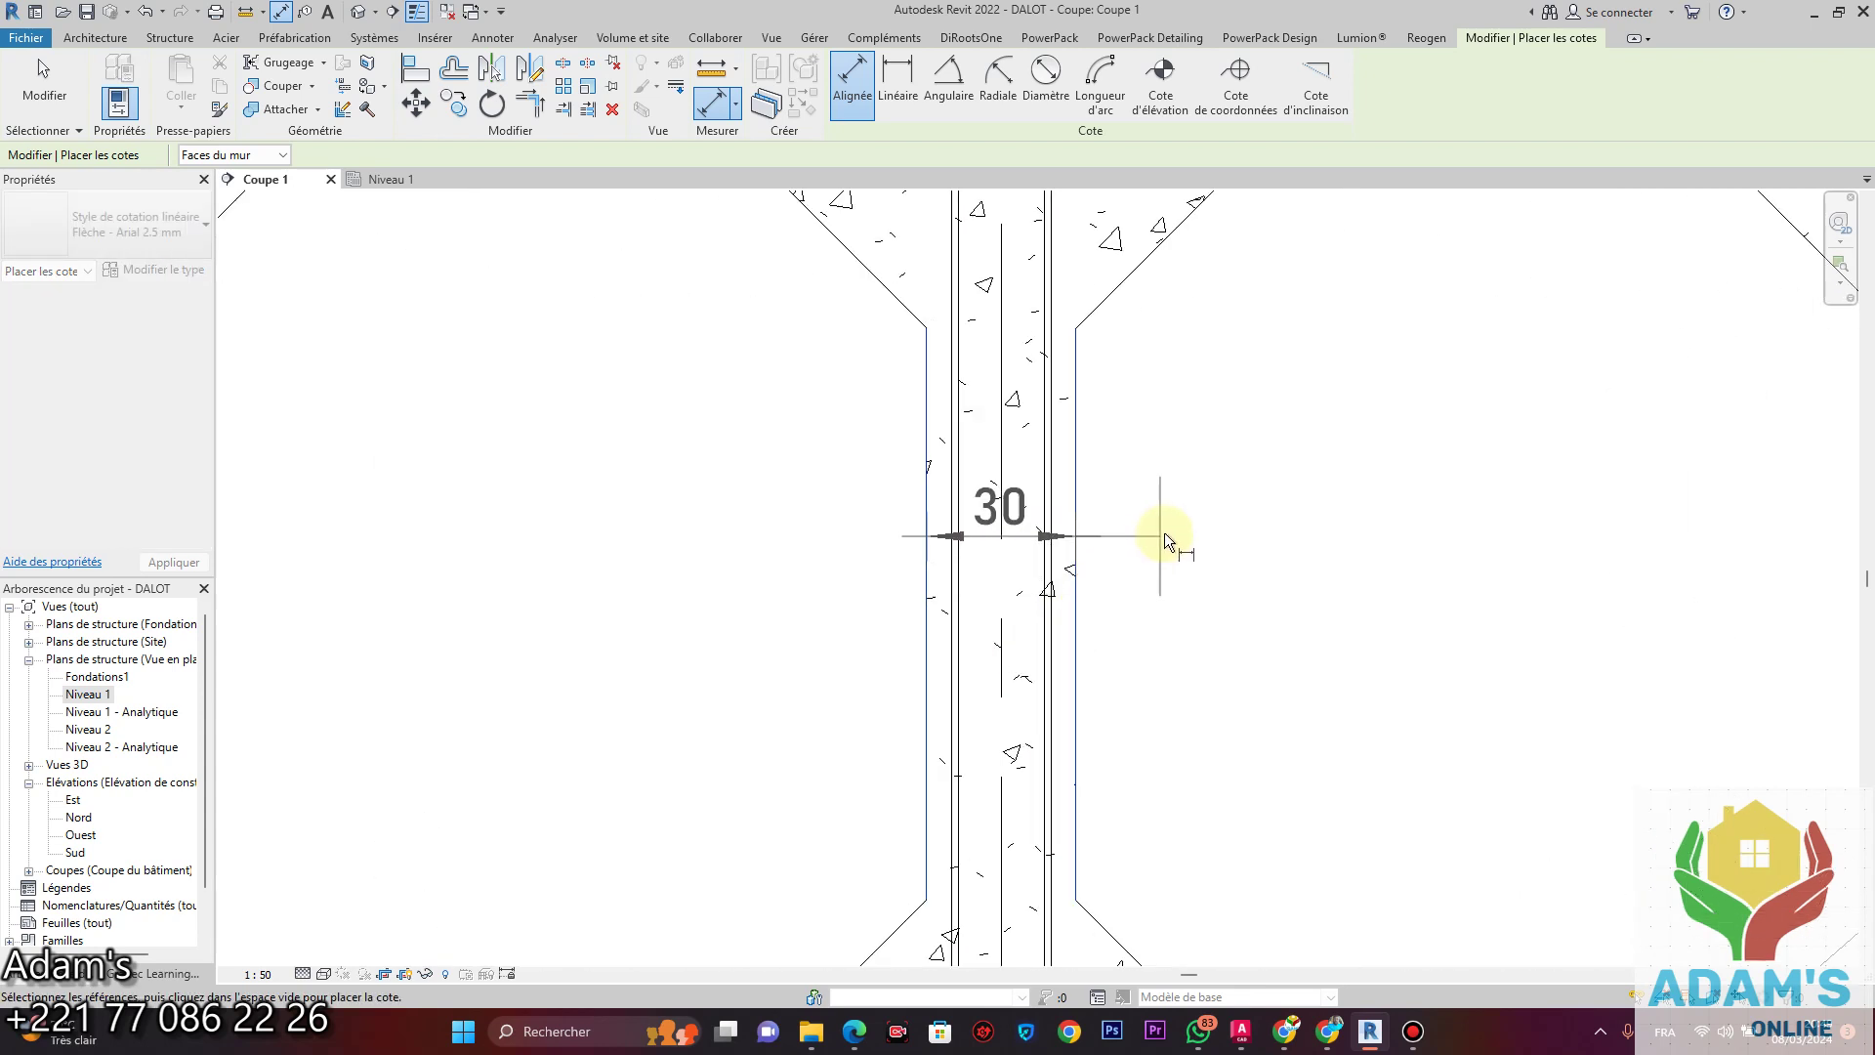
{"action": "scroll", "coordinate": [1115, 580], "scroll_direction": "down", "scroll_amount": 3}
{"action": "key", "text": "Escape"}
{"action": "key", "text": "Escape"}
{"action": "key", "text": "d"}
{"action": "key", "text": "i"}
{"action": "scroll", "coordinate": [871, 561], "scroll_direction": "down", "scroll_amount": 2}
{"action": "scroll", "coordinate": [865, 552], "scroll_direction": "up", "scroll_amount": 5}
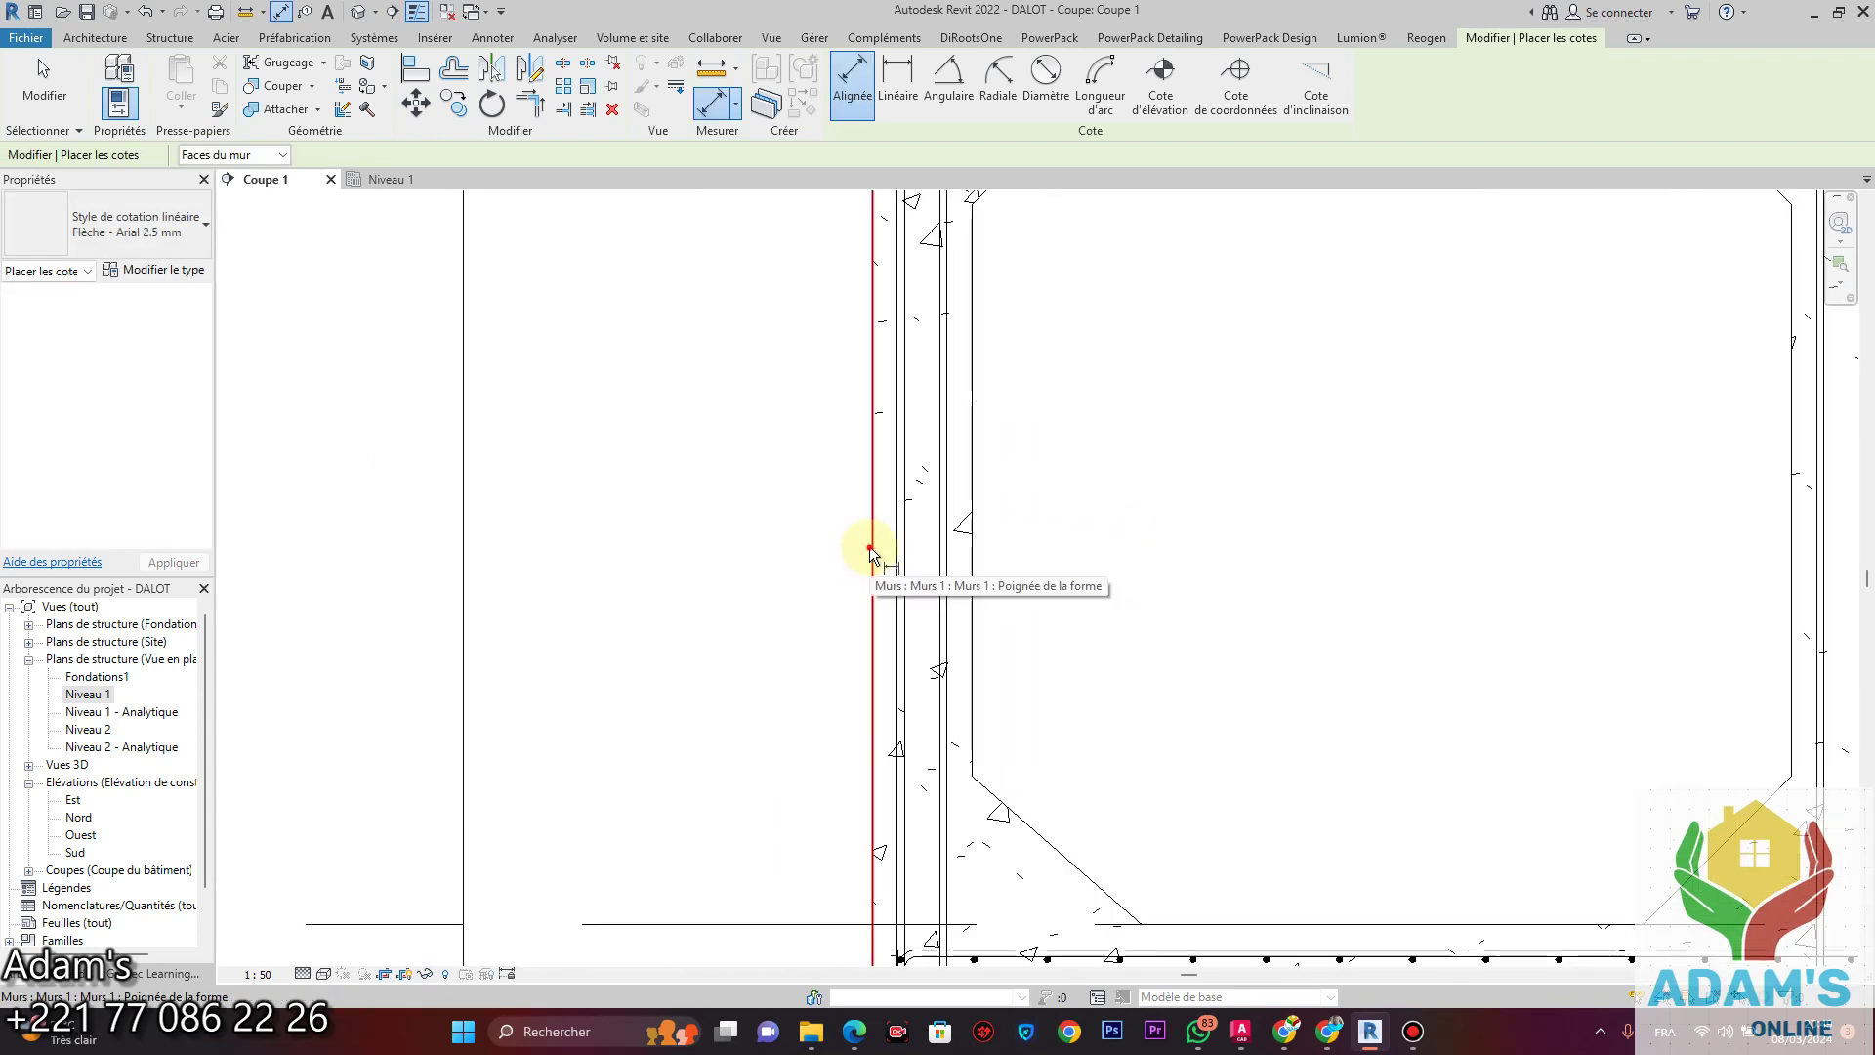
{"action": "left_click", "coordinate": [869, 547]}
{"action": "left_click", "coordinate": [967, 552]}
{"action": "key", "text": "Escape"}
{"action": "key", "text": "Escape"}
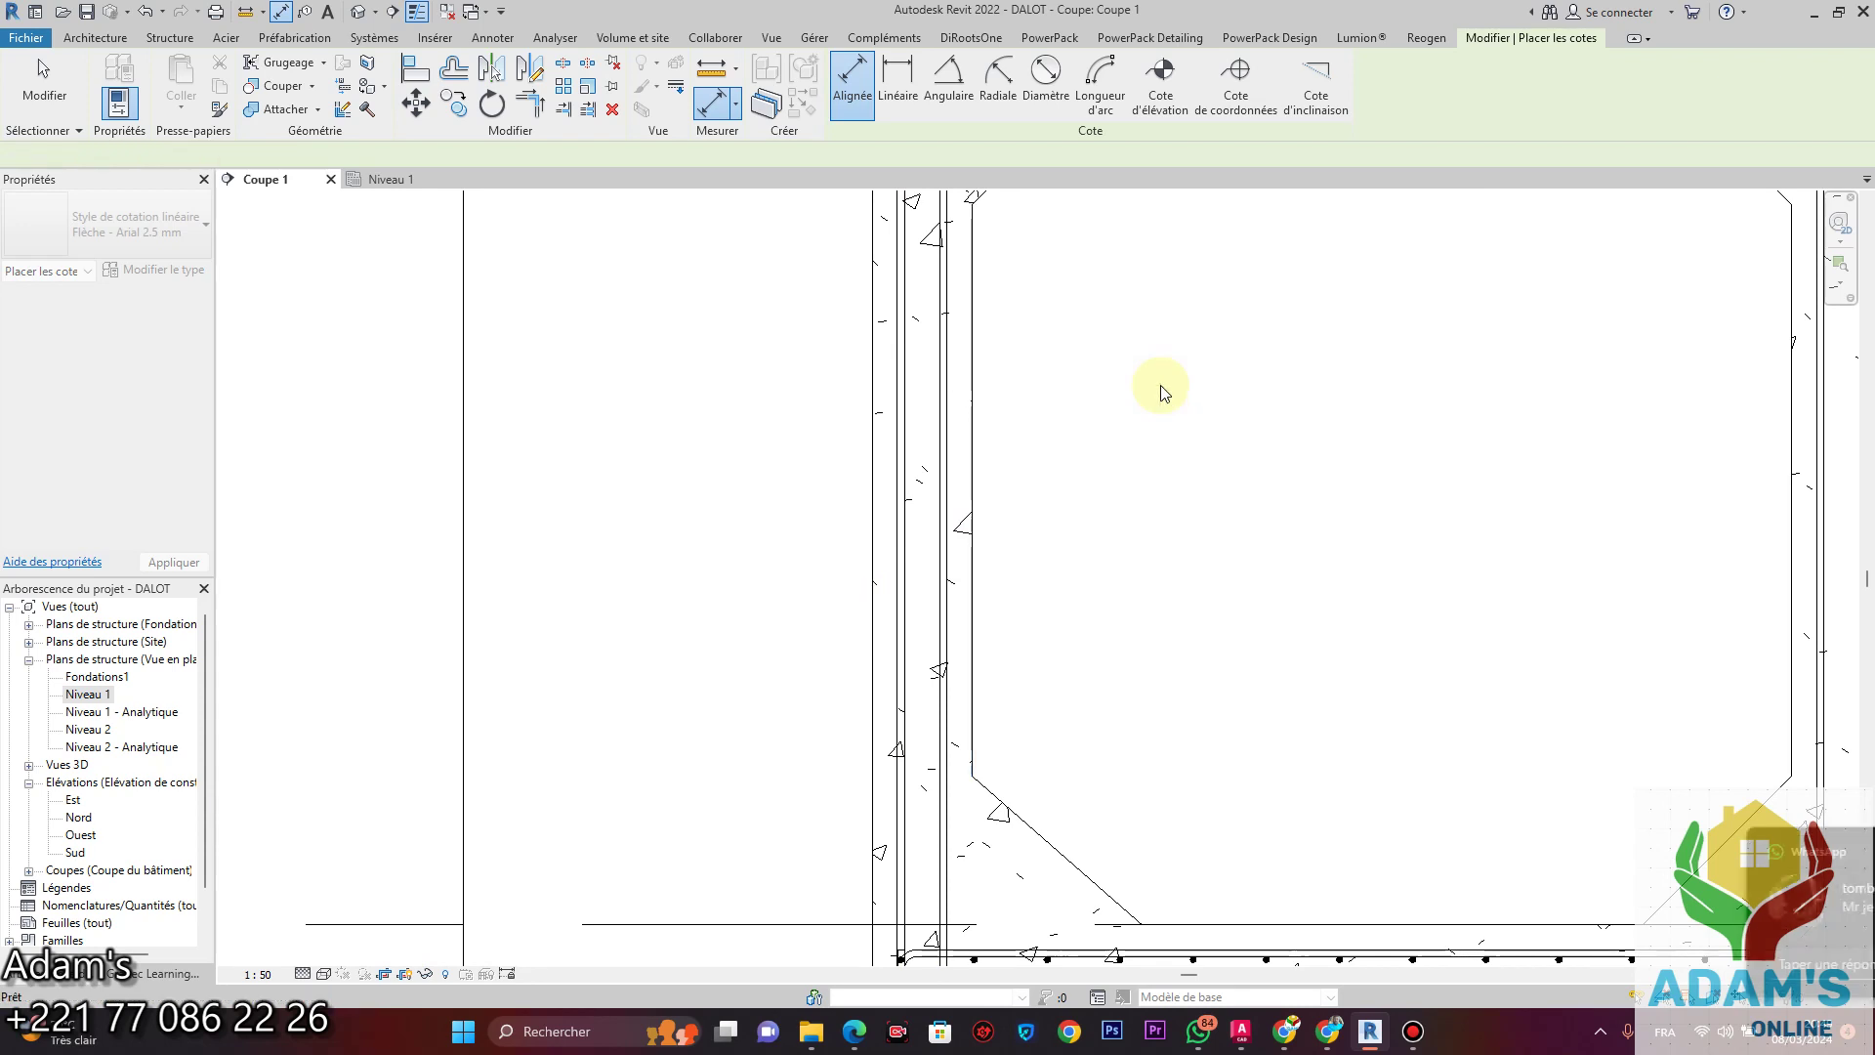
{"action": "scroll", "coordinate": [1140, 546], "scroll_direction": "down", "scroll_amount": 1}
{"action": "scroll", "coordinate": [1139, 547], "scroll_direction": "down", "scroll_amount": 3}
{"action": "key", "text": "Escape"}
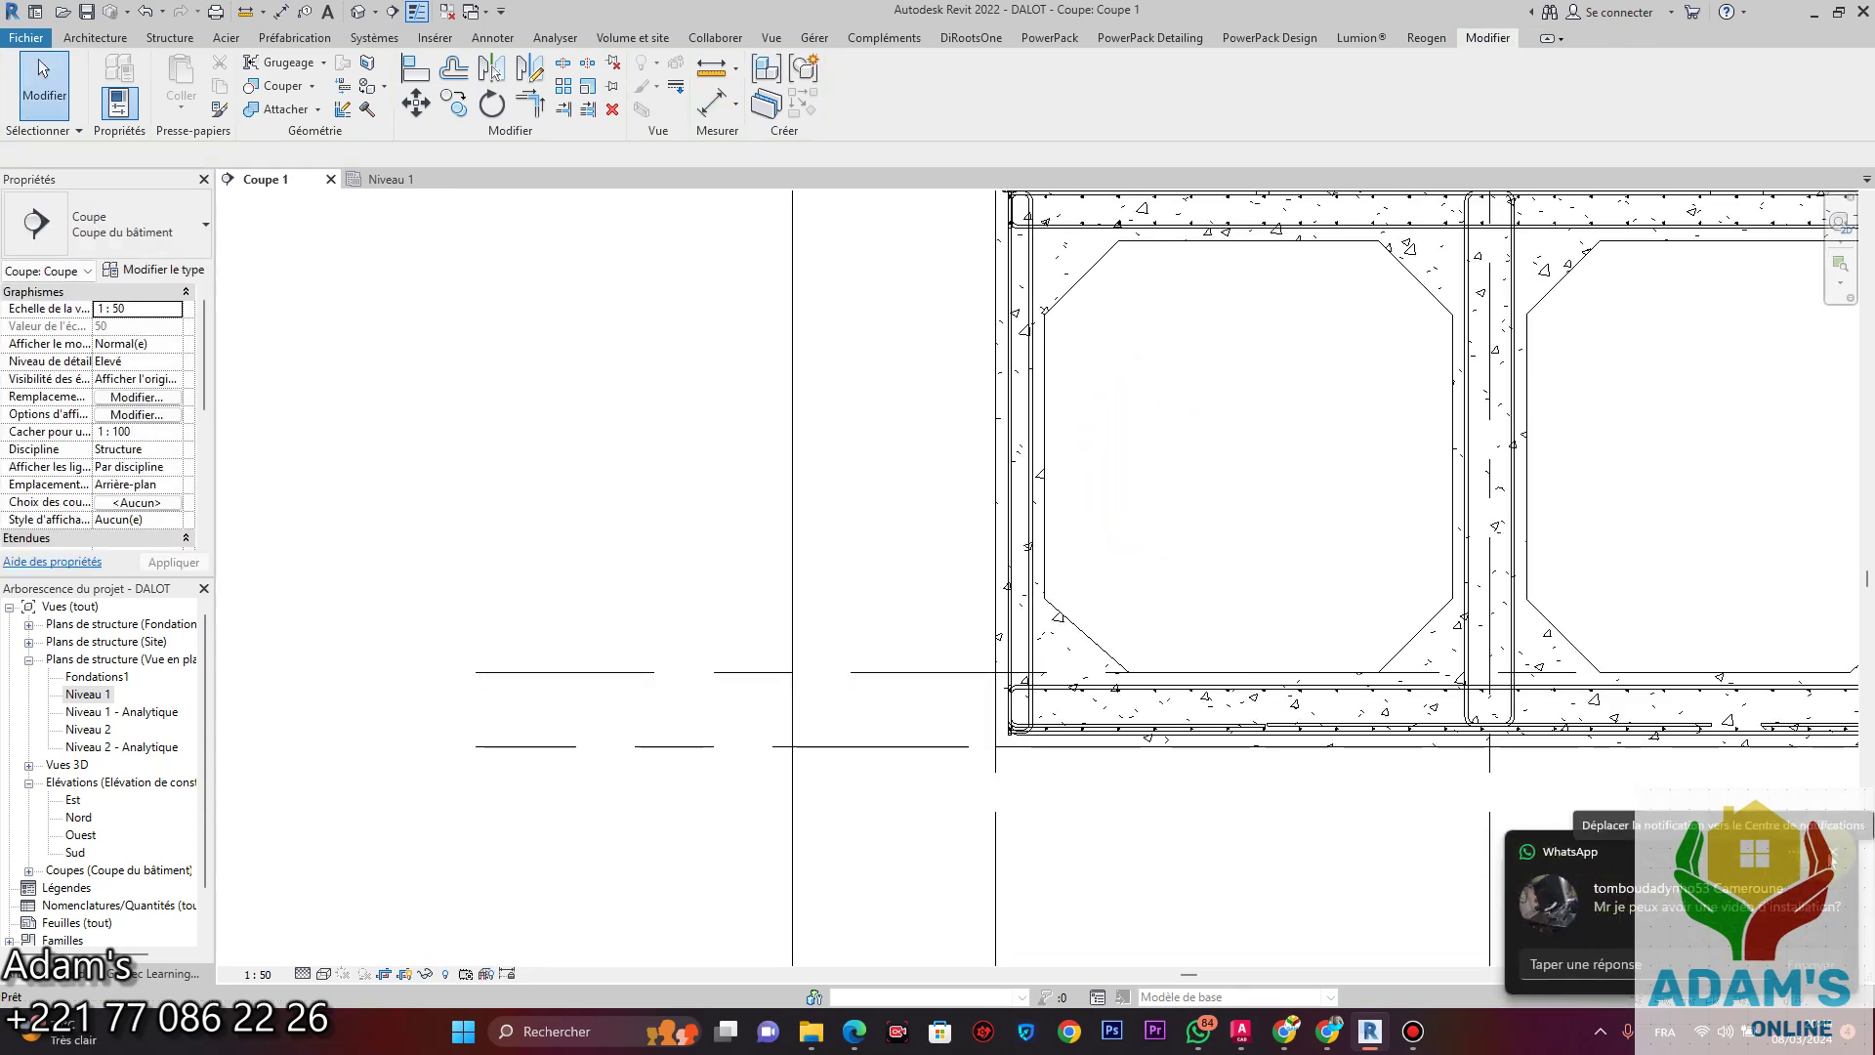
{"action": "left_click", "coordinate": [1413, 1031]}
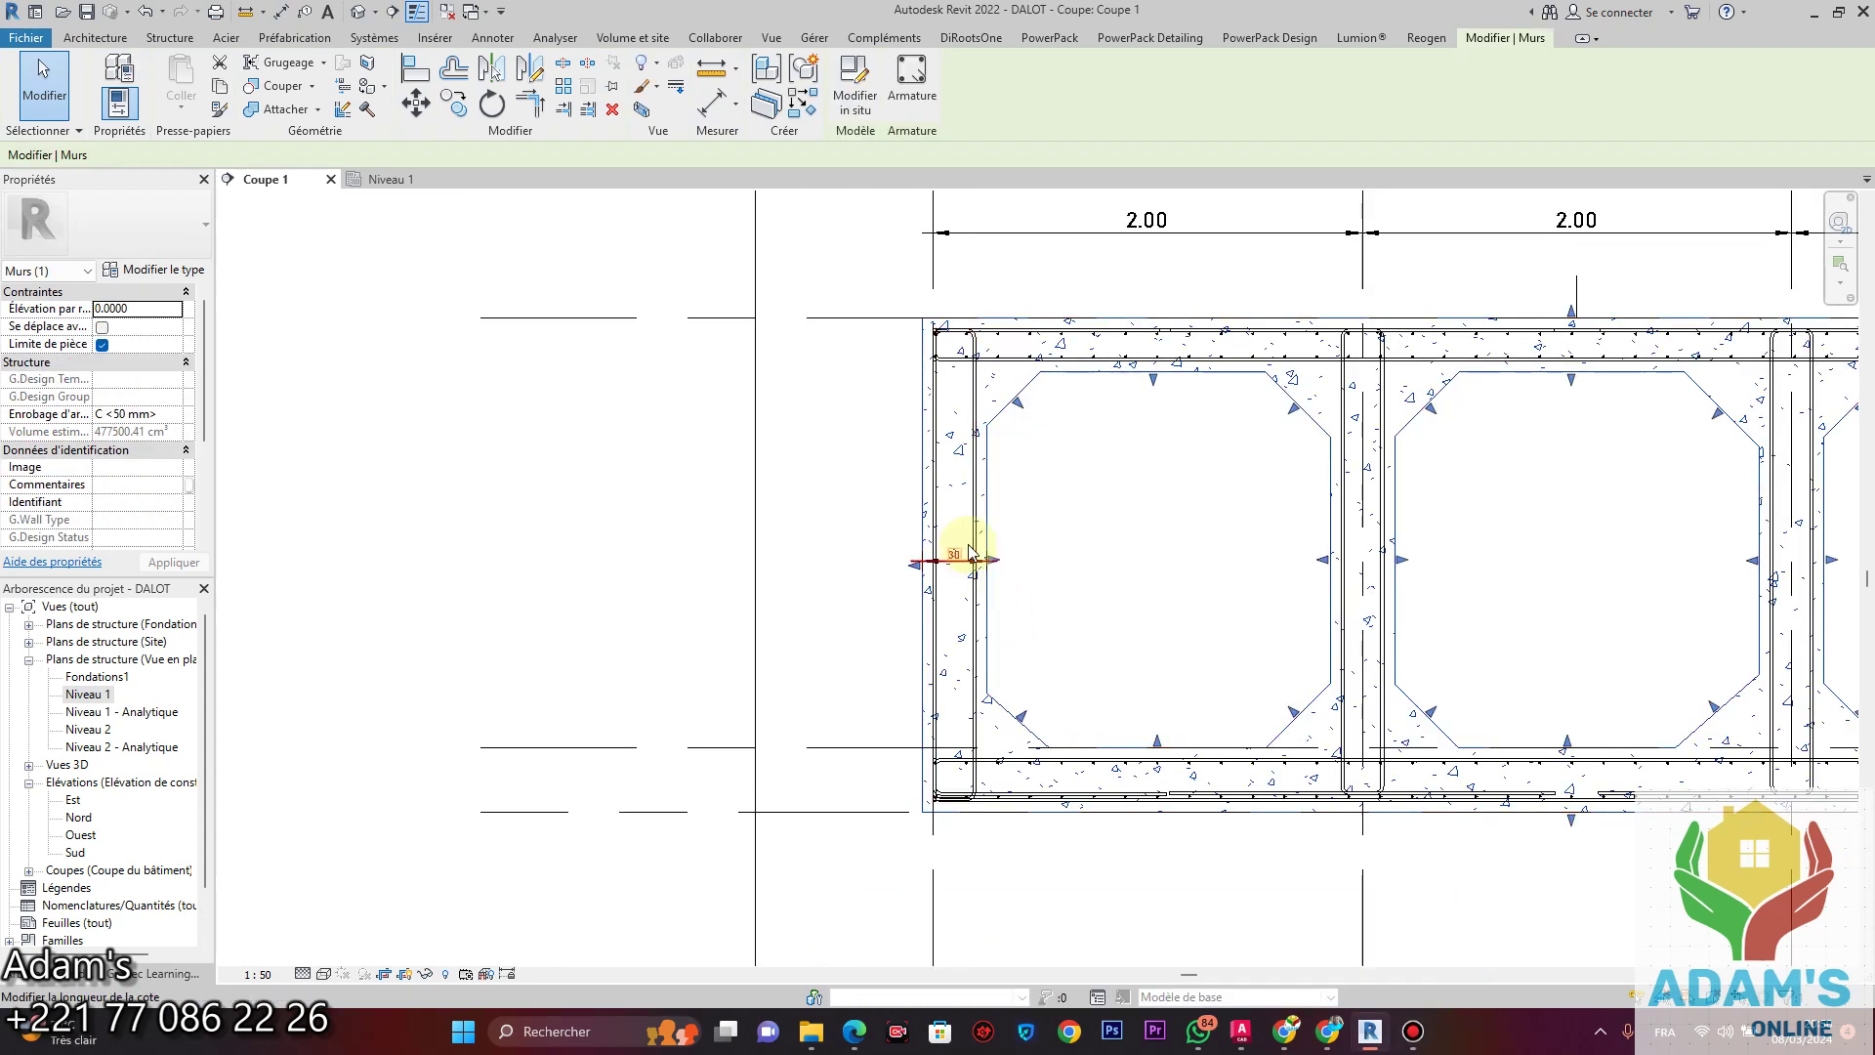
Place an aligned dimension between the outer and inner faces of the right outer wall.
{"action": "scroll", "coordinate": [971, 544], "scroll_direction": "up", "scroll_amount": 6}
{"action": "left_click", "coordinate": [1263, 619]}
{"action": "scroll", "coordinate": [1367, 623], "scroll_direction": "down", "scroll_amount": 4}
{"action": "middle_click_drag", "start_coordinate": [1631, 627], "coordinate": [681, 594]}
{"action": "scroll", "coordinate": [680, 594], "scroll_direction": "down", "scroll_amount": 1}
{"action": "scroll", "coordinate": [681, 593], "scroll_direction": "down", "scroll_amount": 3}
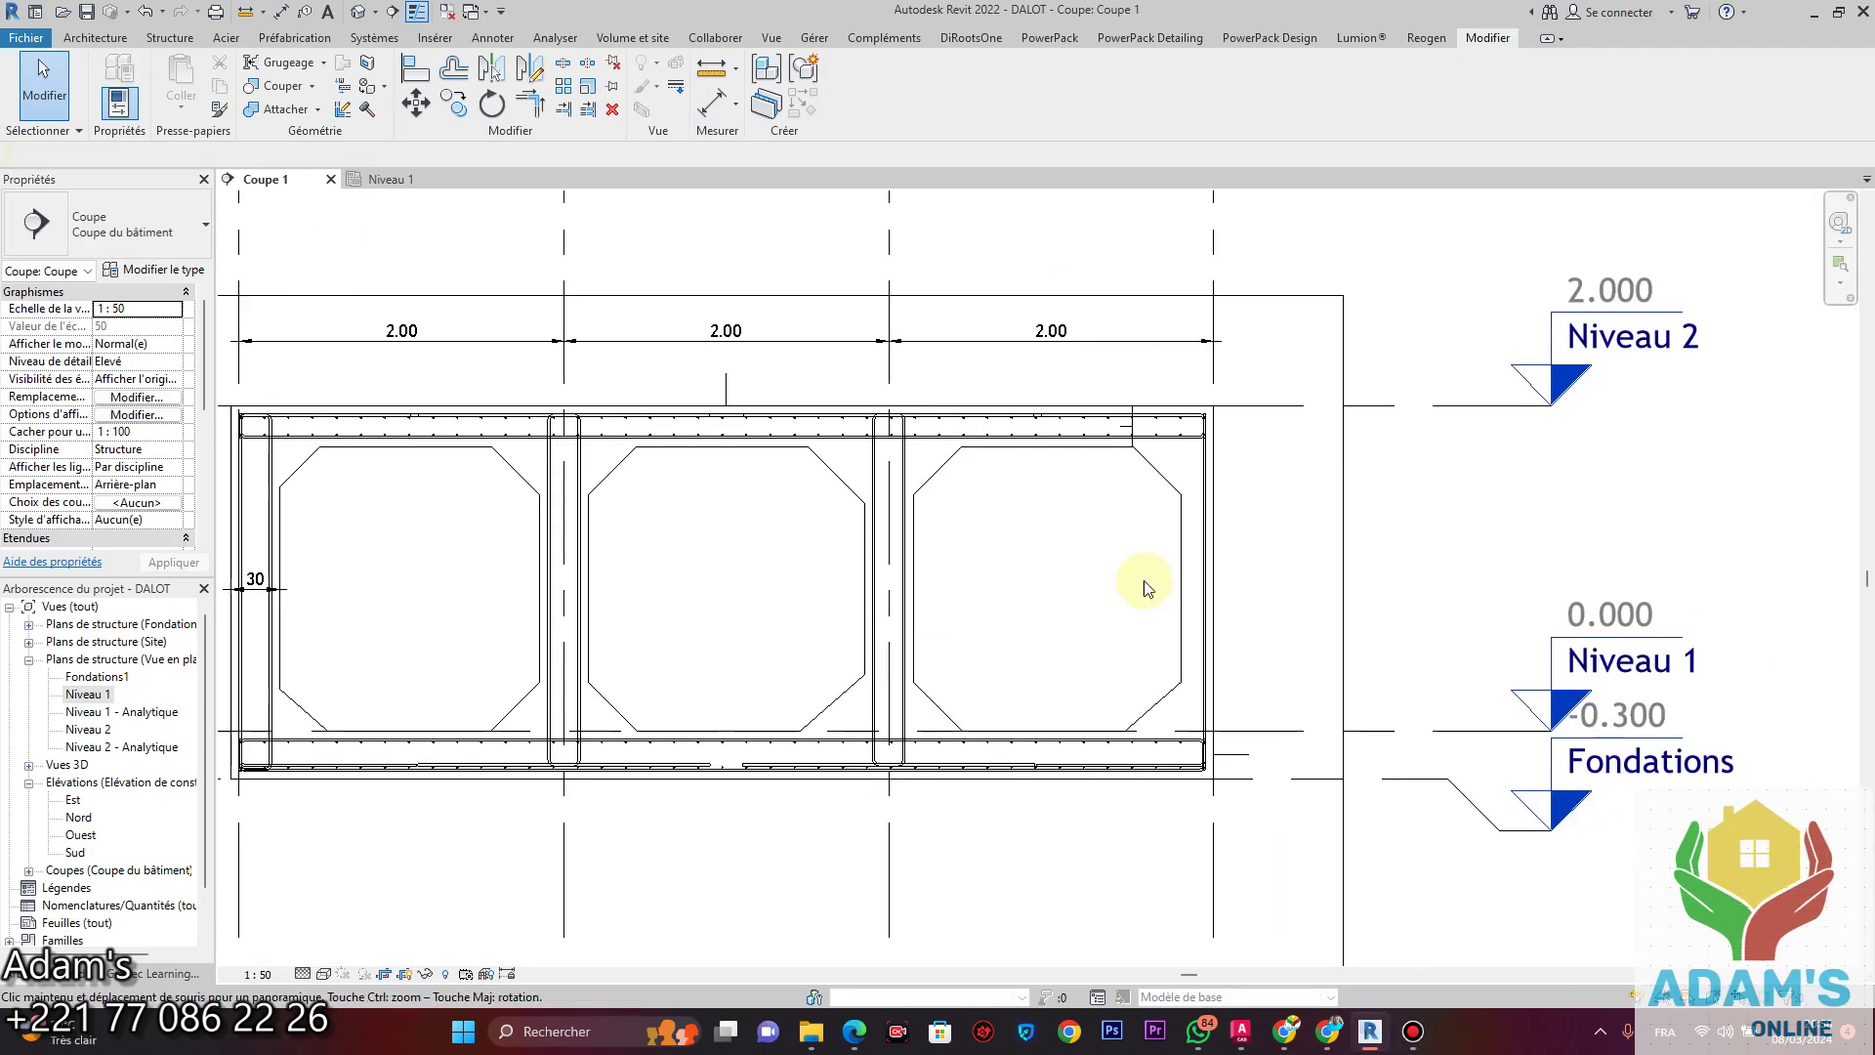
{"action": "scroll", "coordinate": [1143, 585], "scroll_direction": "up", "scroll_amount": 4}
{"action": "left_click", "coordinate": [711, 101]}
{"action": "scroll", "coordinate": [1223, 400], "scroll_direction": "up", "scroll_amount": 3}
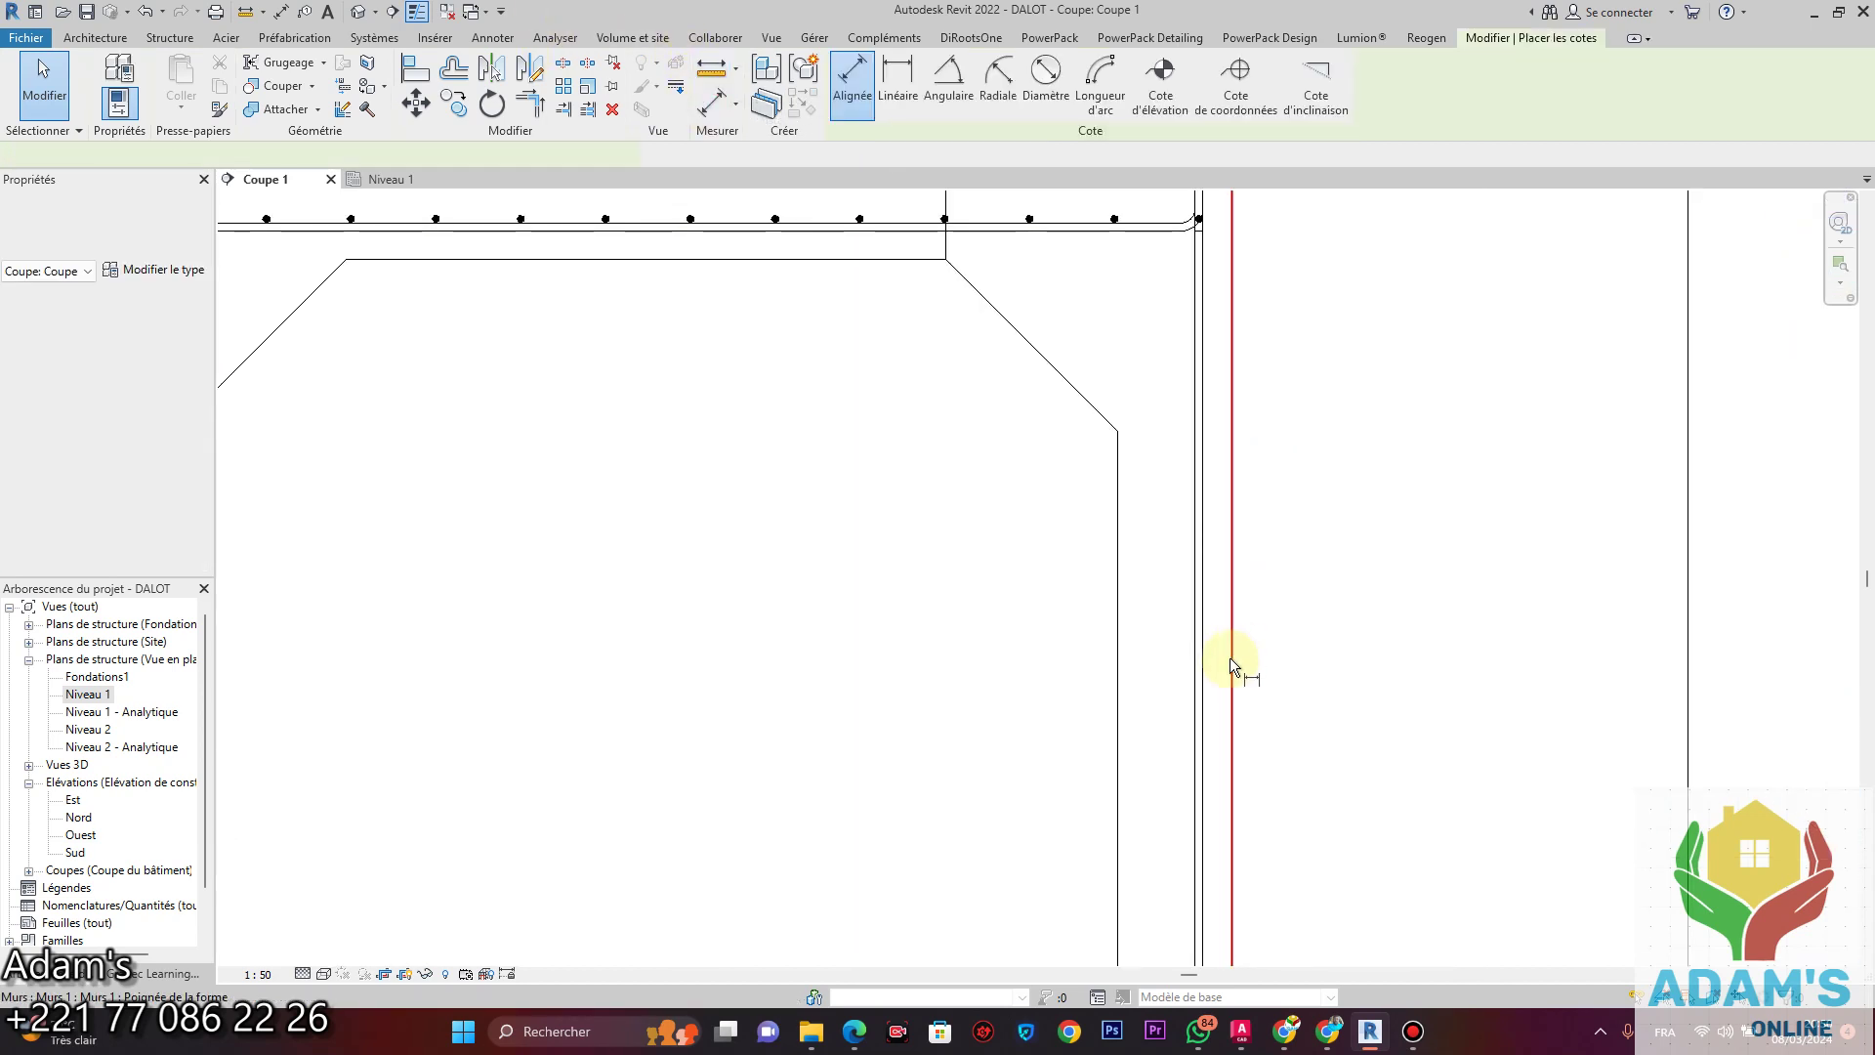
{"action": "left_click", "coordinate": [1121, 703]}
{"action": "left_click", "coordinate": [1004, 682]}
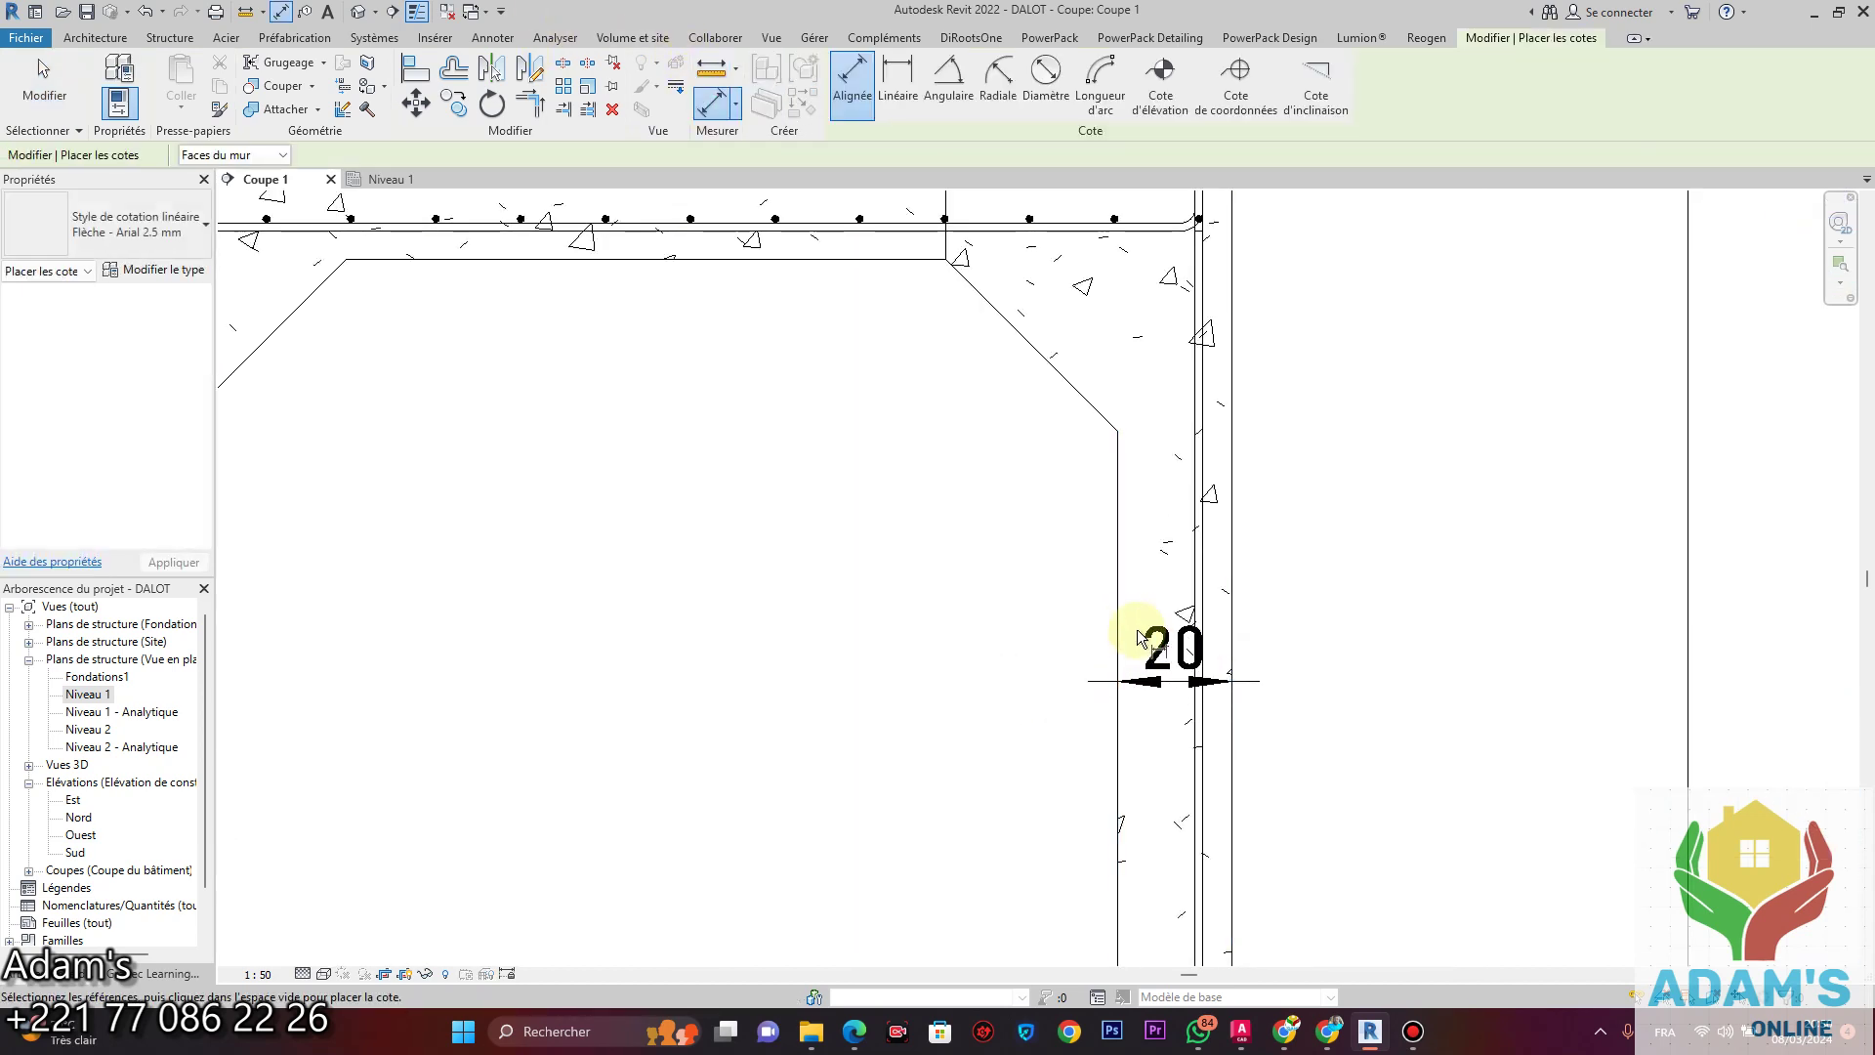
{"action": "key", "text": "Escape"}
{"action": "key", "text": "Escape"}
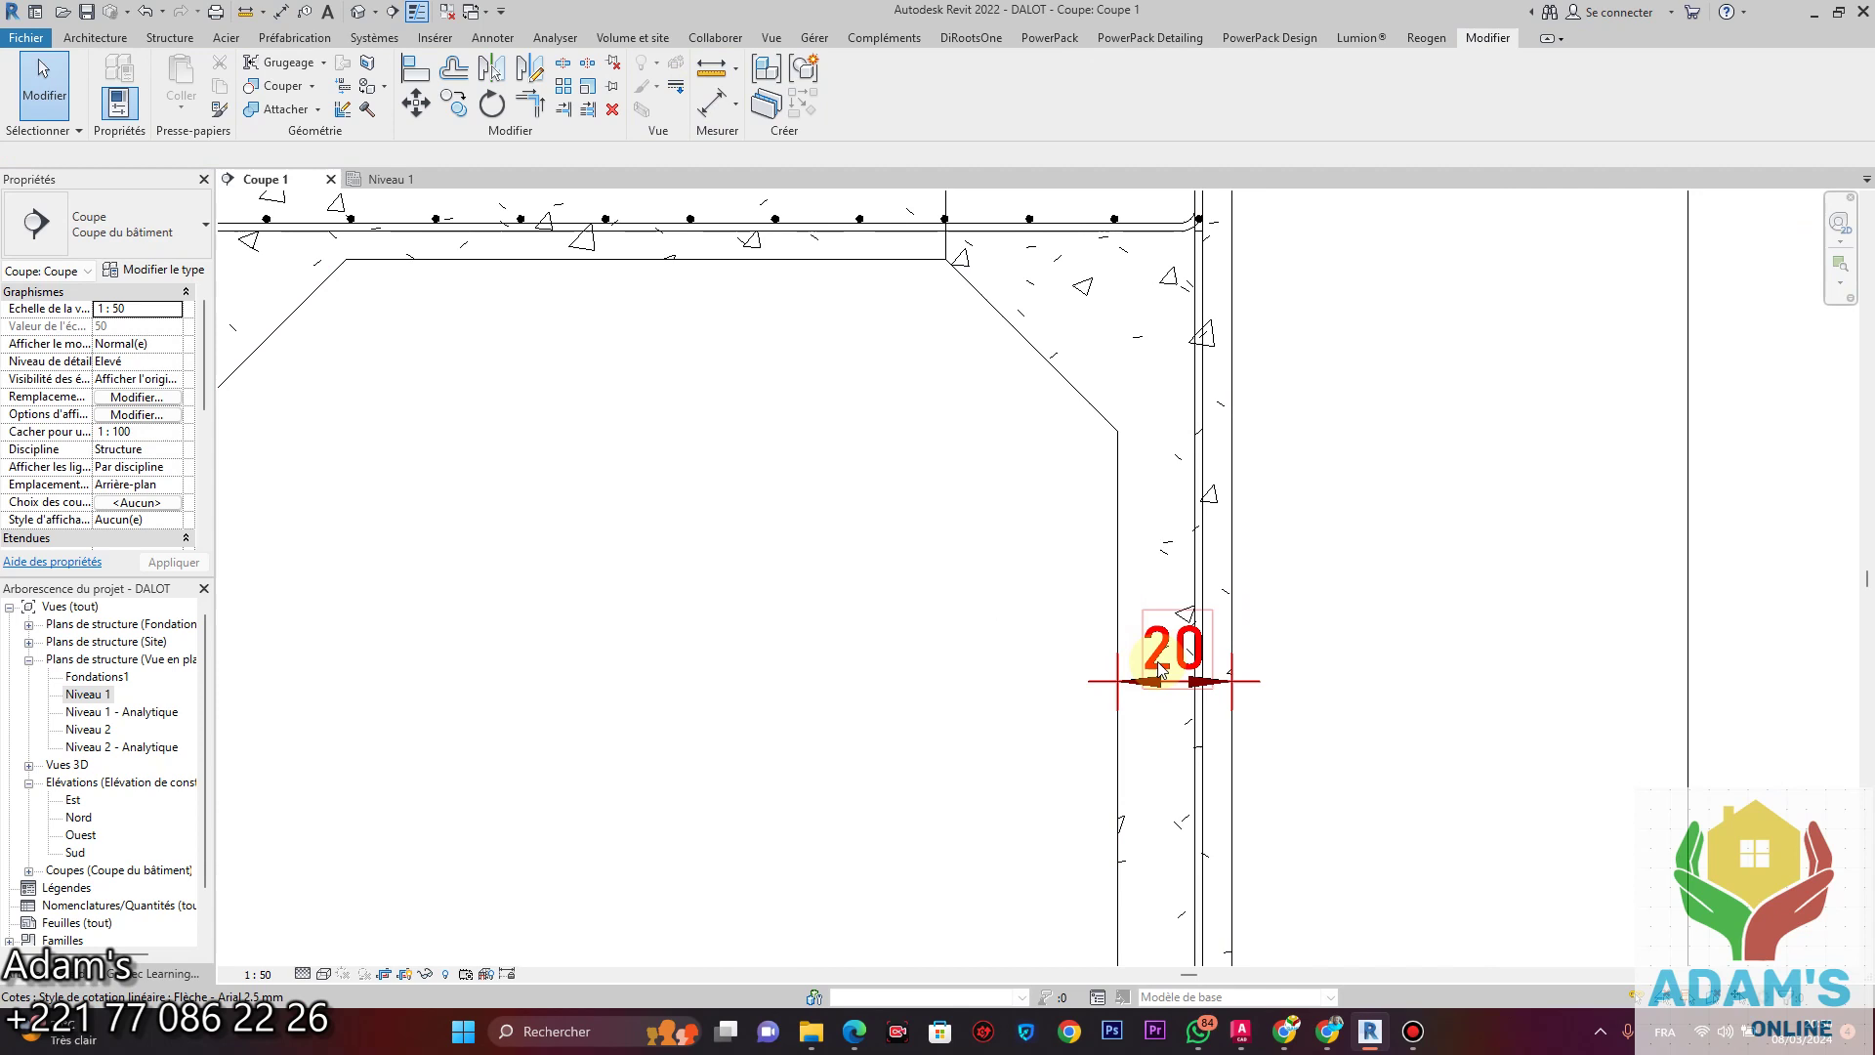
Set the right outer wall's thickness to 30 cm by moving its inner face through the dimension.
{"action": "left_click", "coordinate": [1117, 600]}
{"action": "left_click", "coordinate": [1176, 670]}
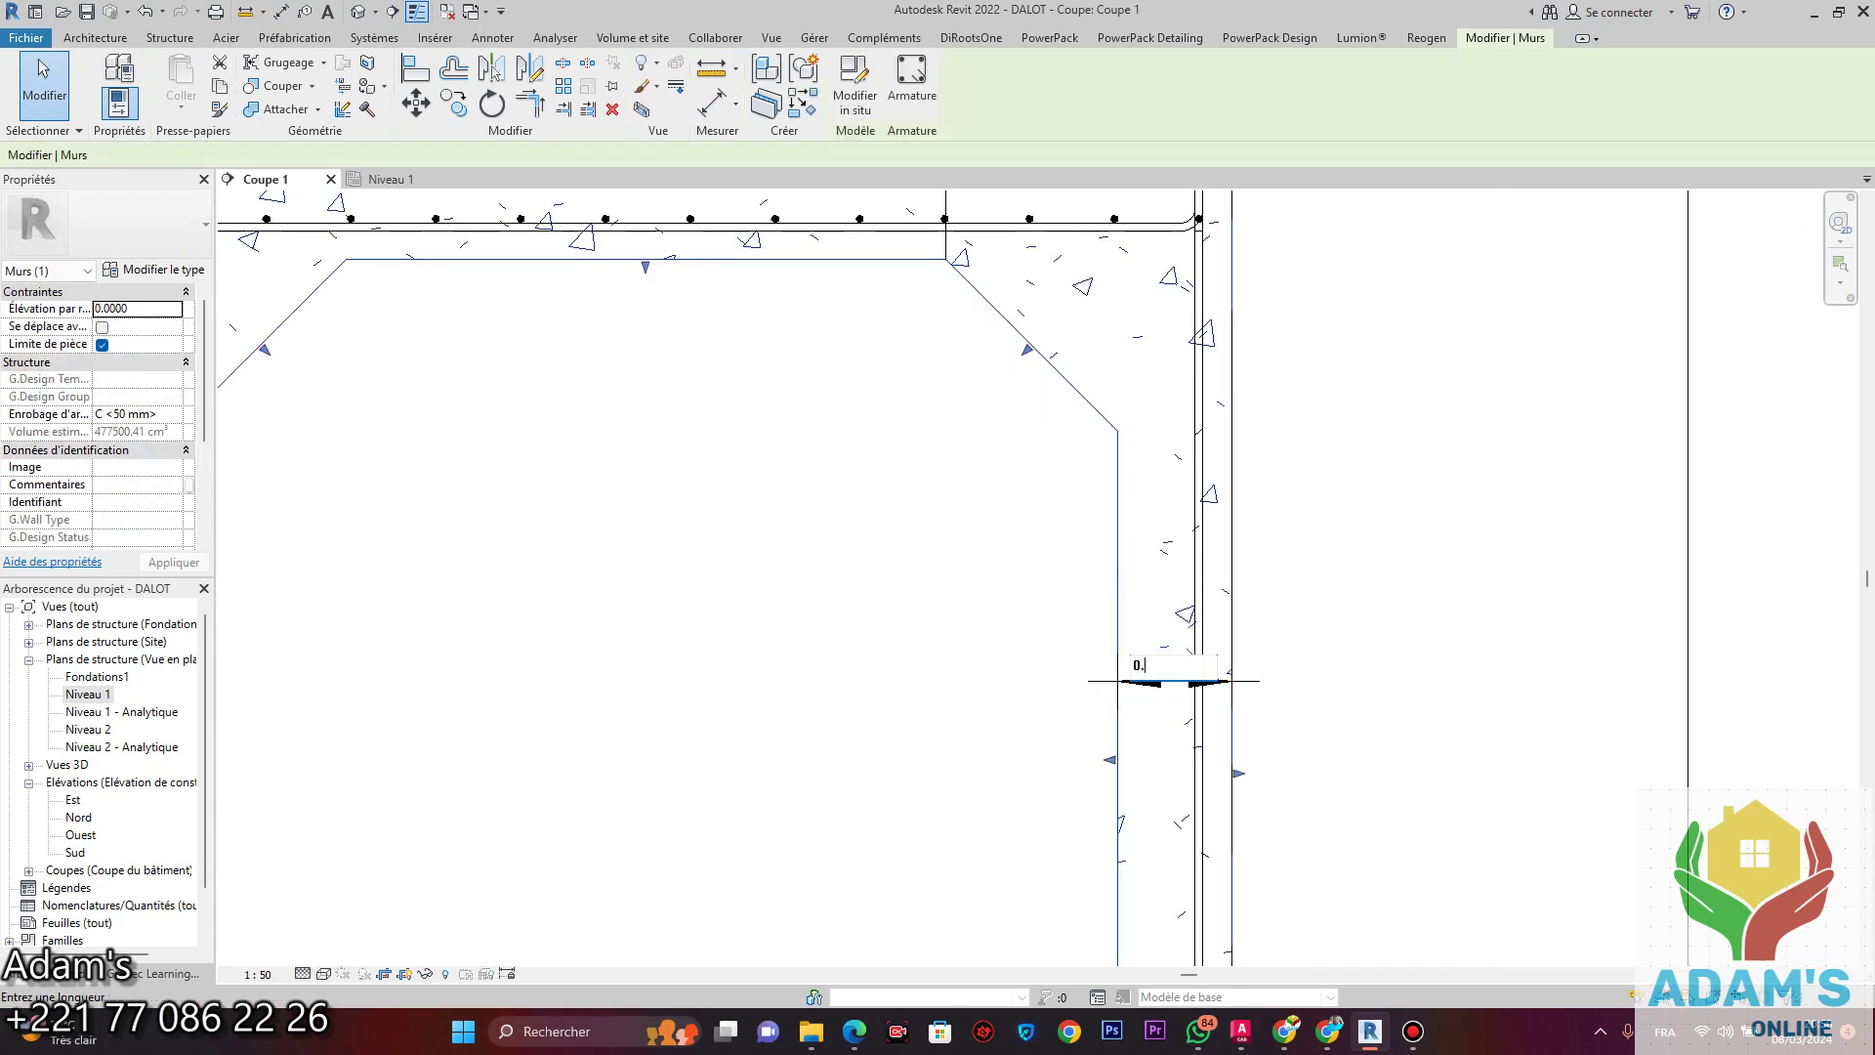
{"action": "scroll", "coordinate": [1111, 588], "scroll_direction": "down", "scroll_amount": 2}
{"action": "left_click", "coordinate": [1309, 636]}
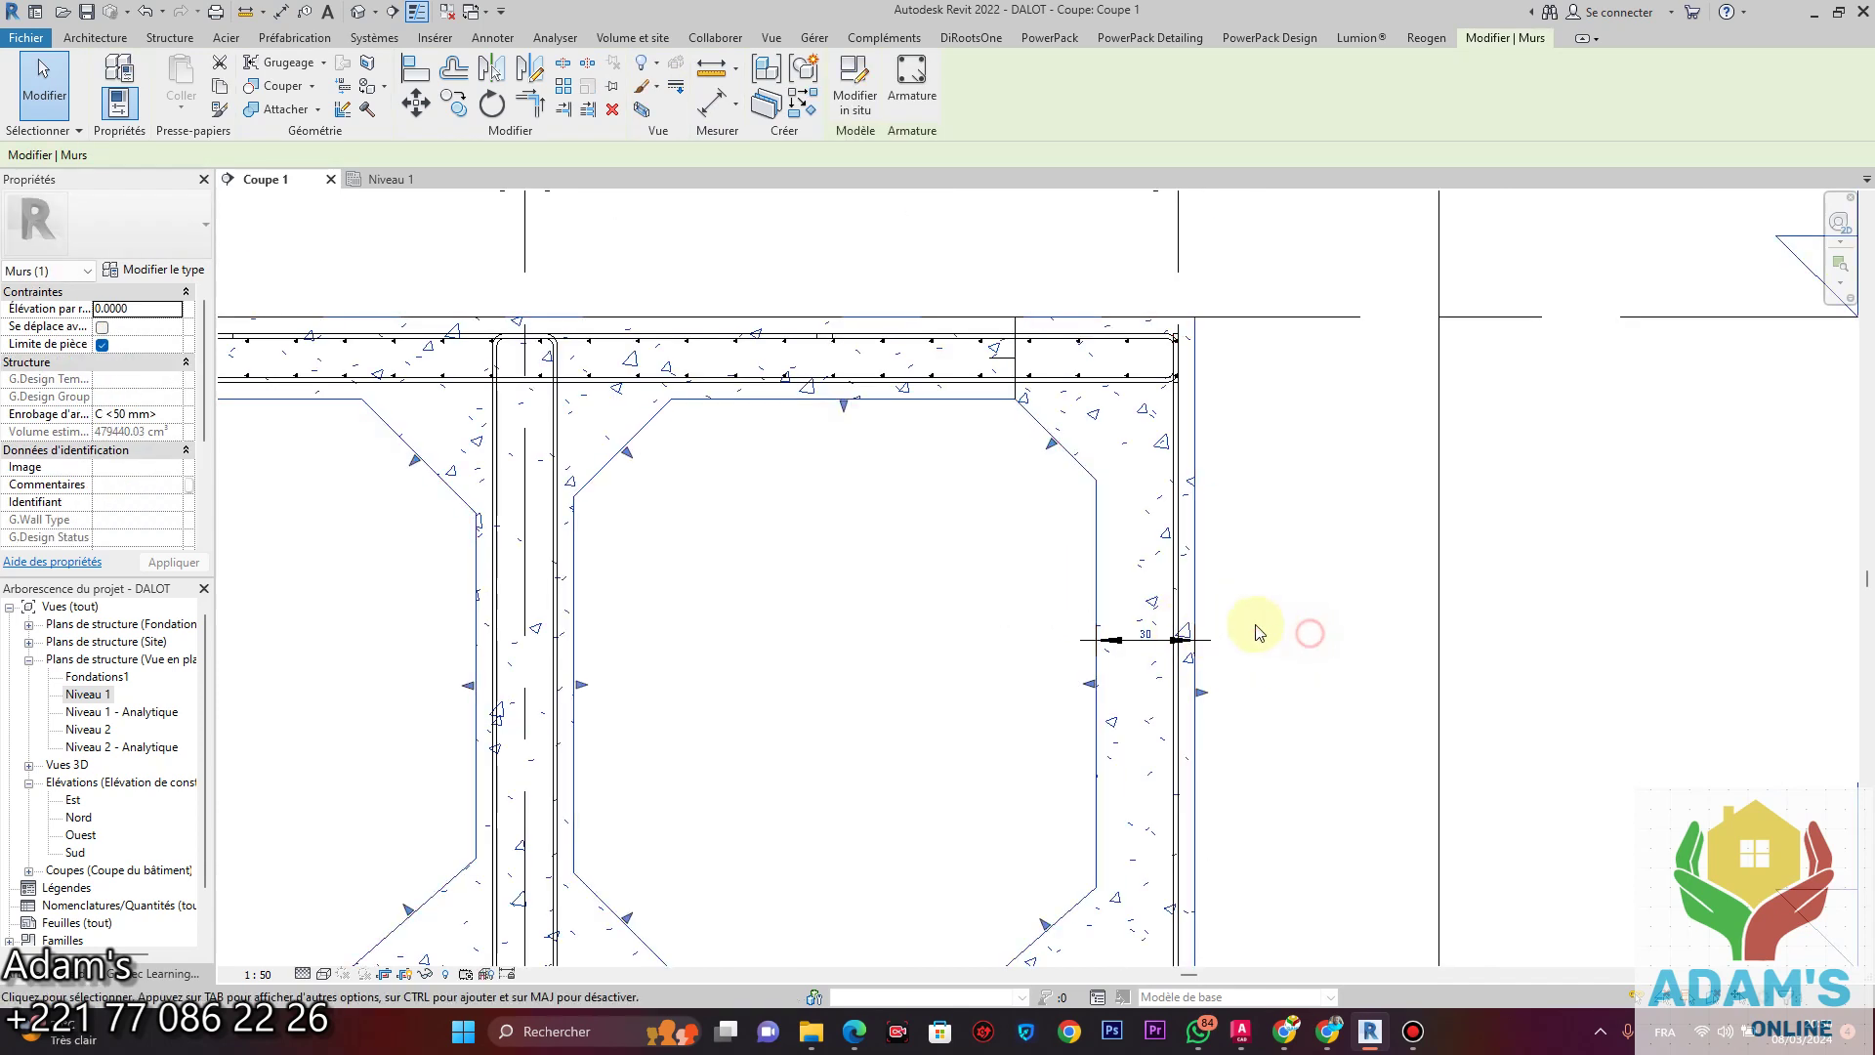
Delete the 30 cm thickness dimension from the right outer wall.
{"action": "scroll", "coordinate": [1369, 632], "scroll_direction": "down", "scroll_amount": 2}
{"action": "middle_click_drag", "start_coordinate": [1369, 632], "coordinate": [1430, 594]}
{"action": "scroll", "coordinate": [1323, 601], "scroll_direction": "up", "scroll_amount": 2}
{"action": "left_click", "coordinate": [1316, 604]}
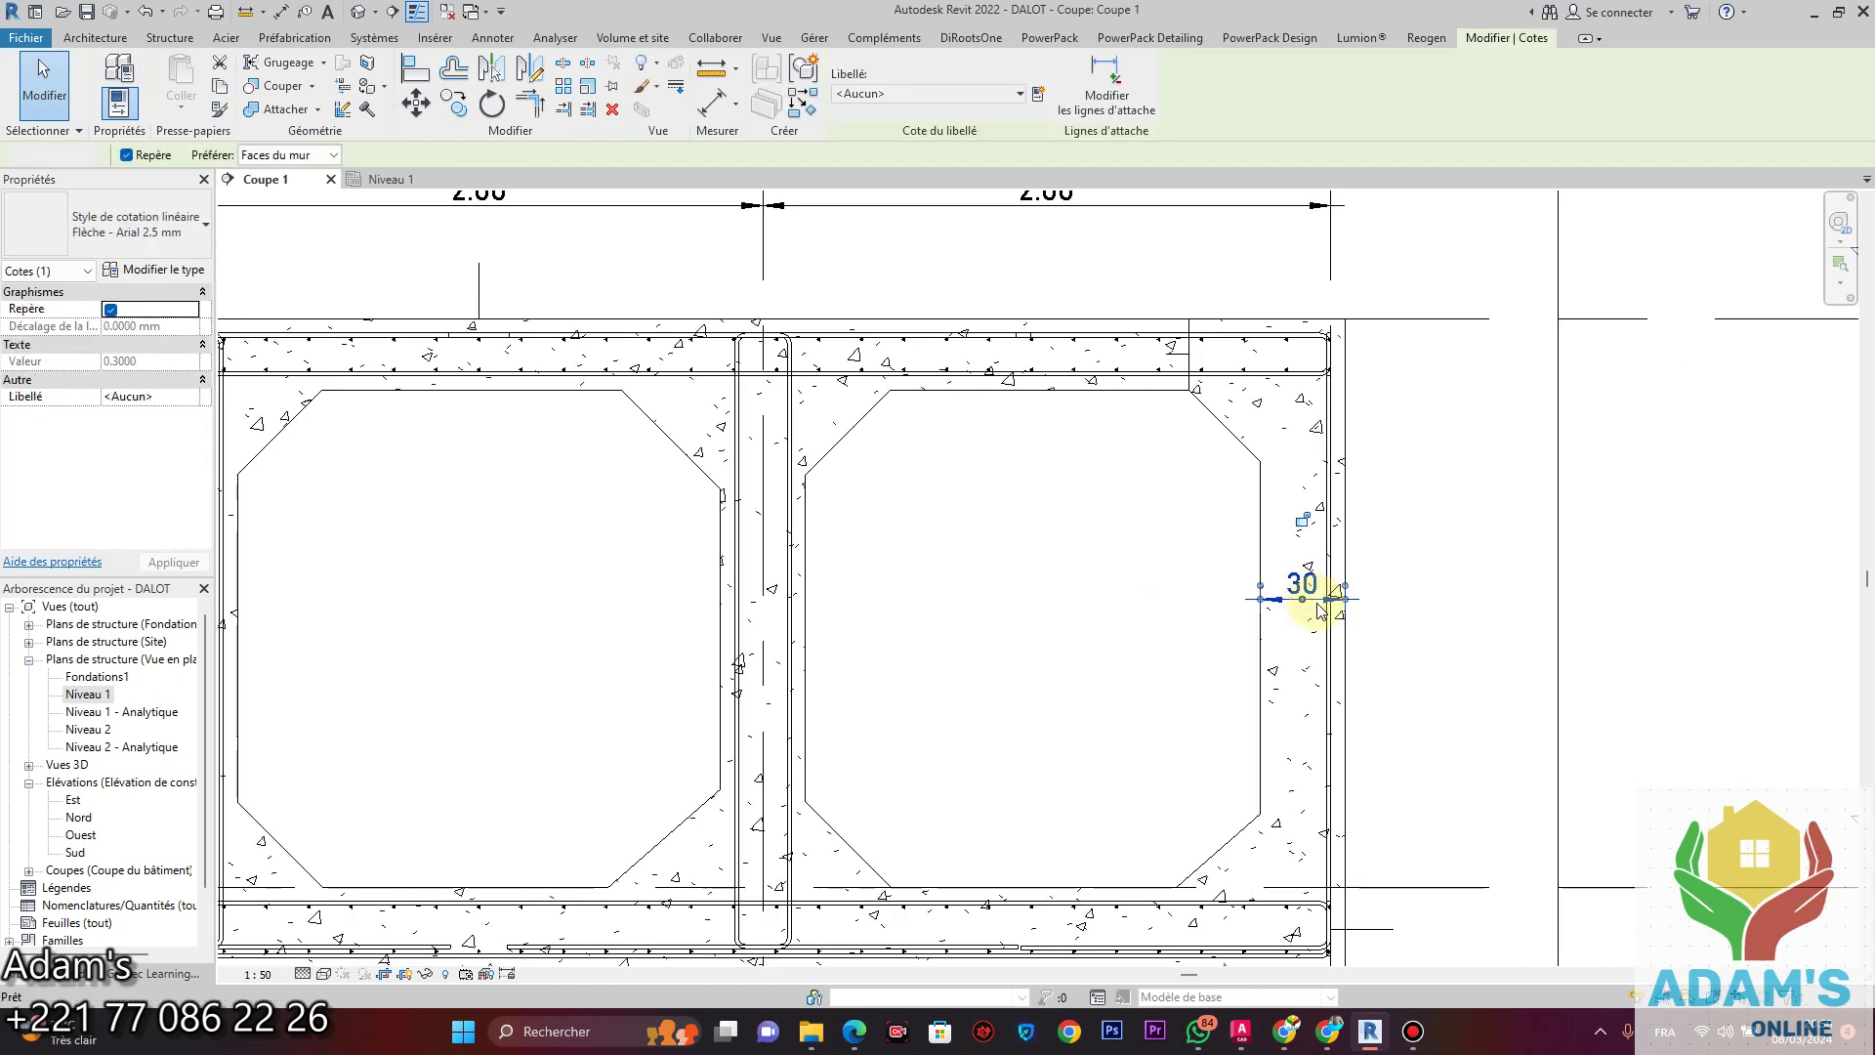
{"action": "key", "text": "Delete"}
Move both distribution bar layers of the bottom slab together slightly inward from the left outer wall's outer face.
{"action": "scroll", "coordinate": [1317, 604], "scroll_direction": "down", "scroll_amount": 2}
{"action": "middle_click_drag", "start_coordinate": [1124, 667], "coordinate": [1846, 657]}
{"action": "scroll", "coordinate": [1021, 744], "scroll_direction": "up", "scroll_amount": 6}
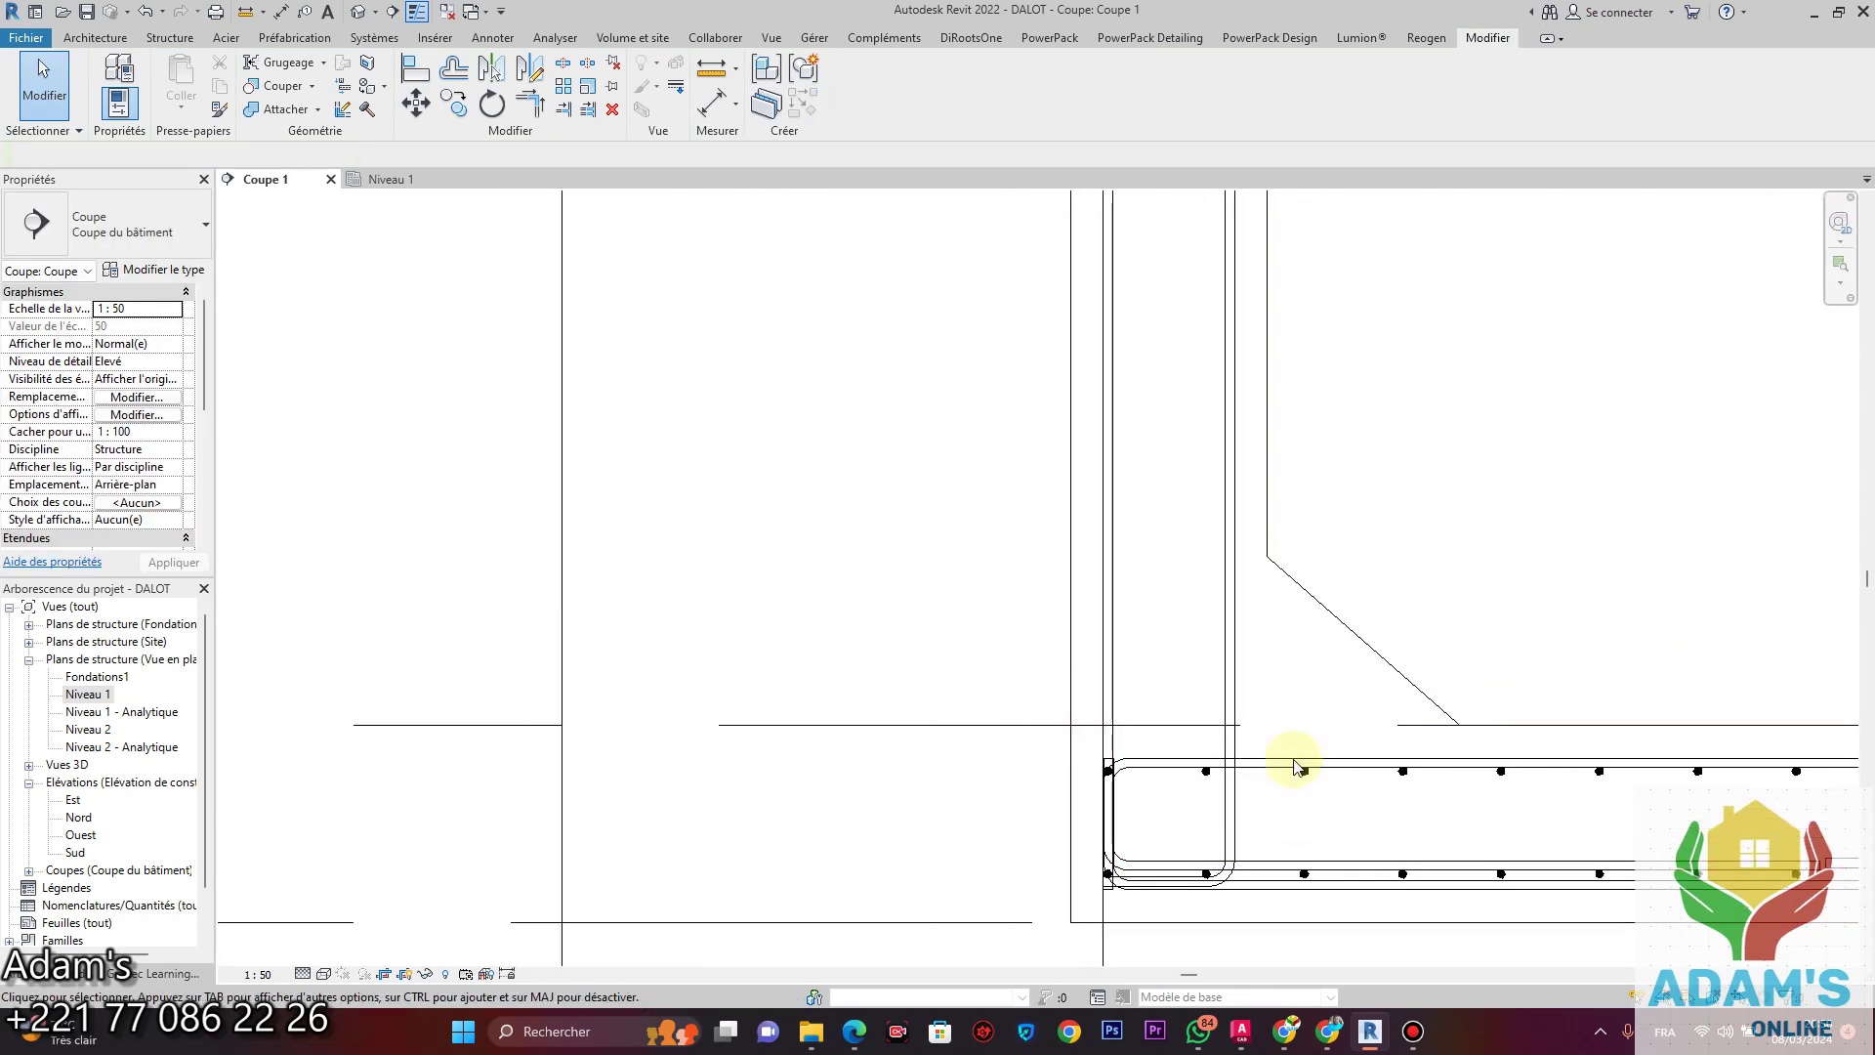
{"action": "scroll", "coordinate": [1191, 818], "scroll_direction": "up", "scroll_amount": 3}
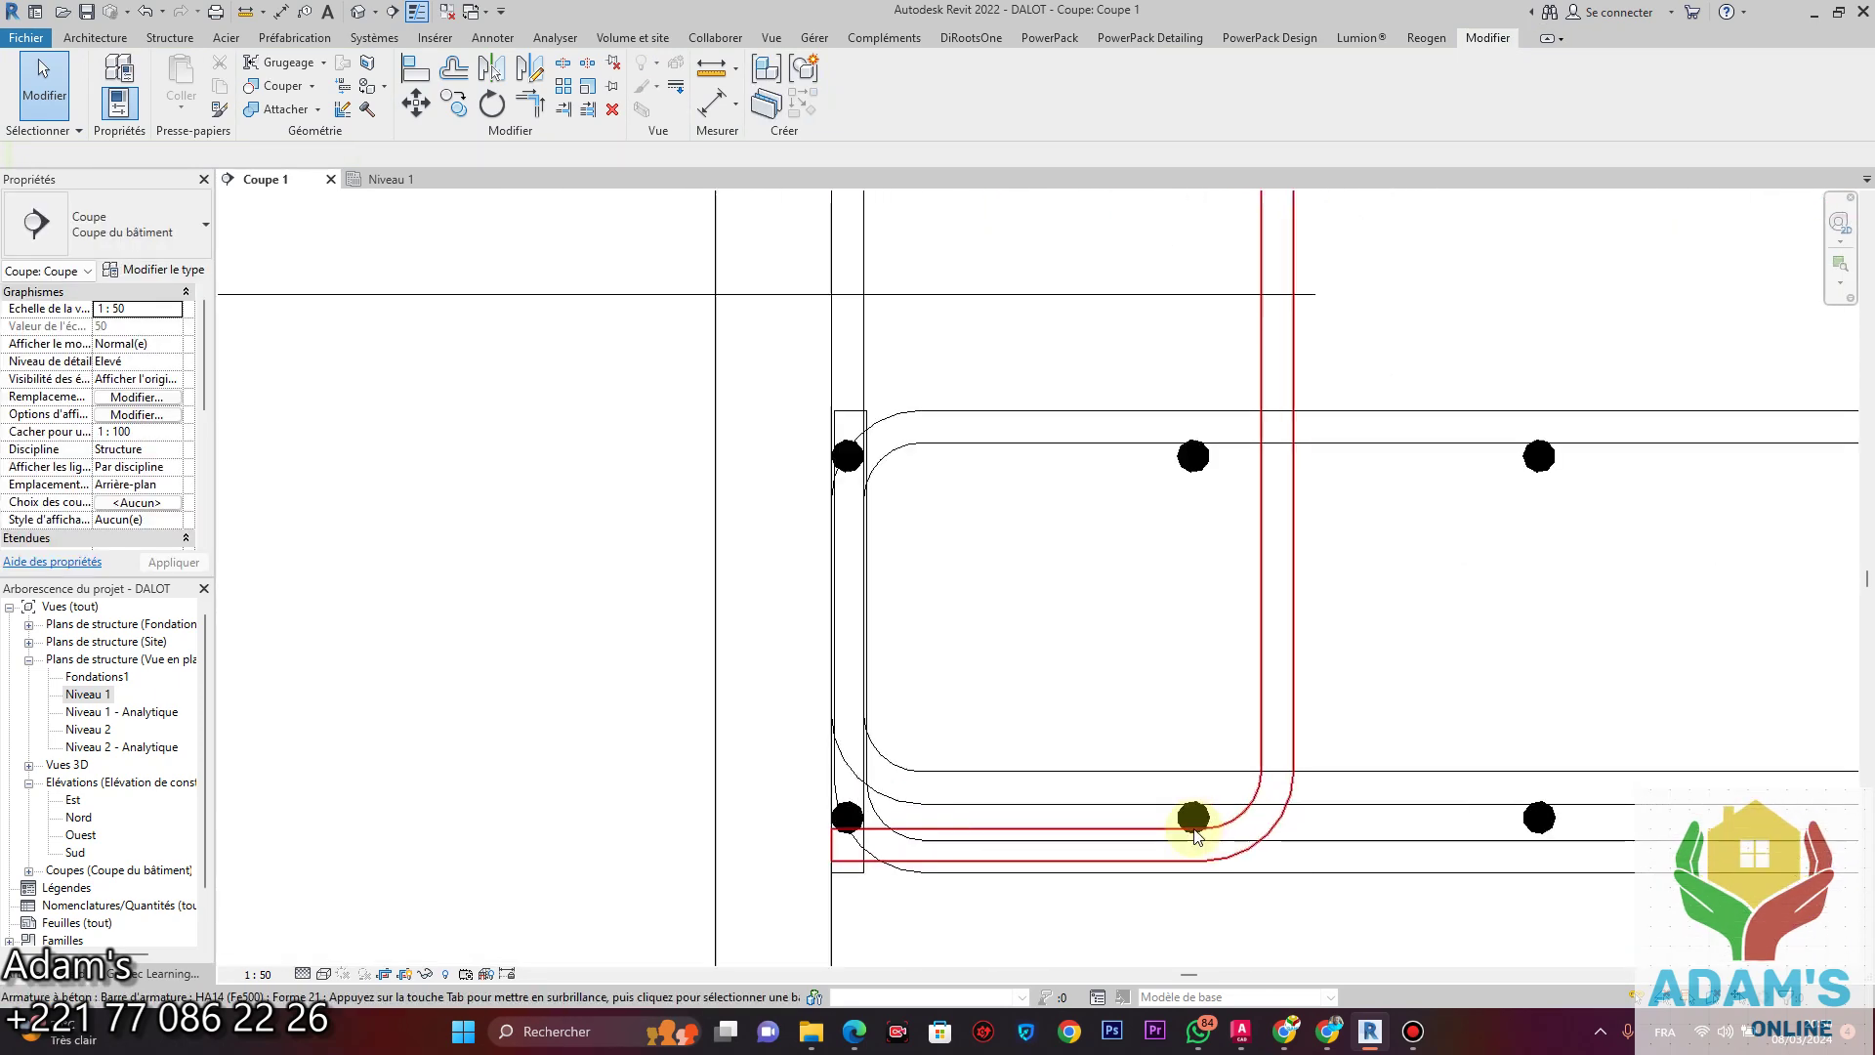
{"action": "left_click", "coordinate": [1193, 405]}
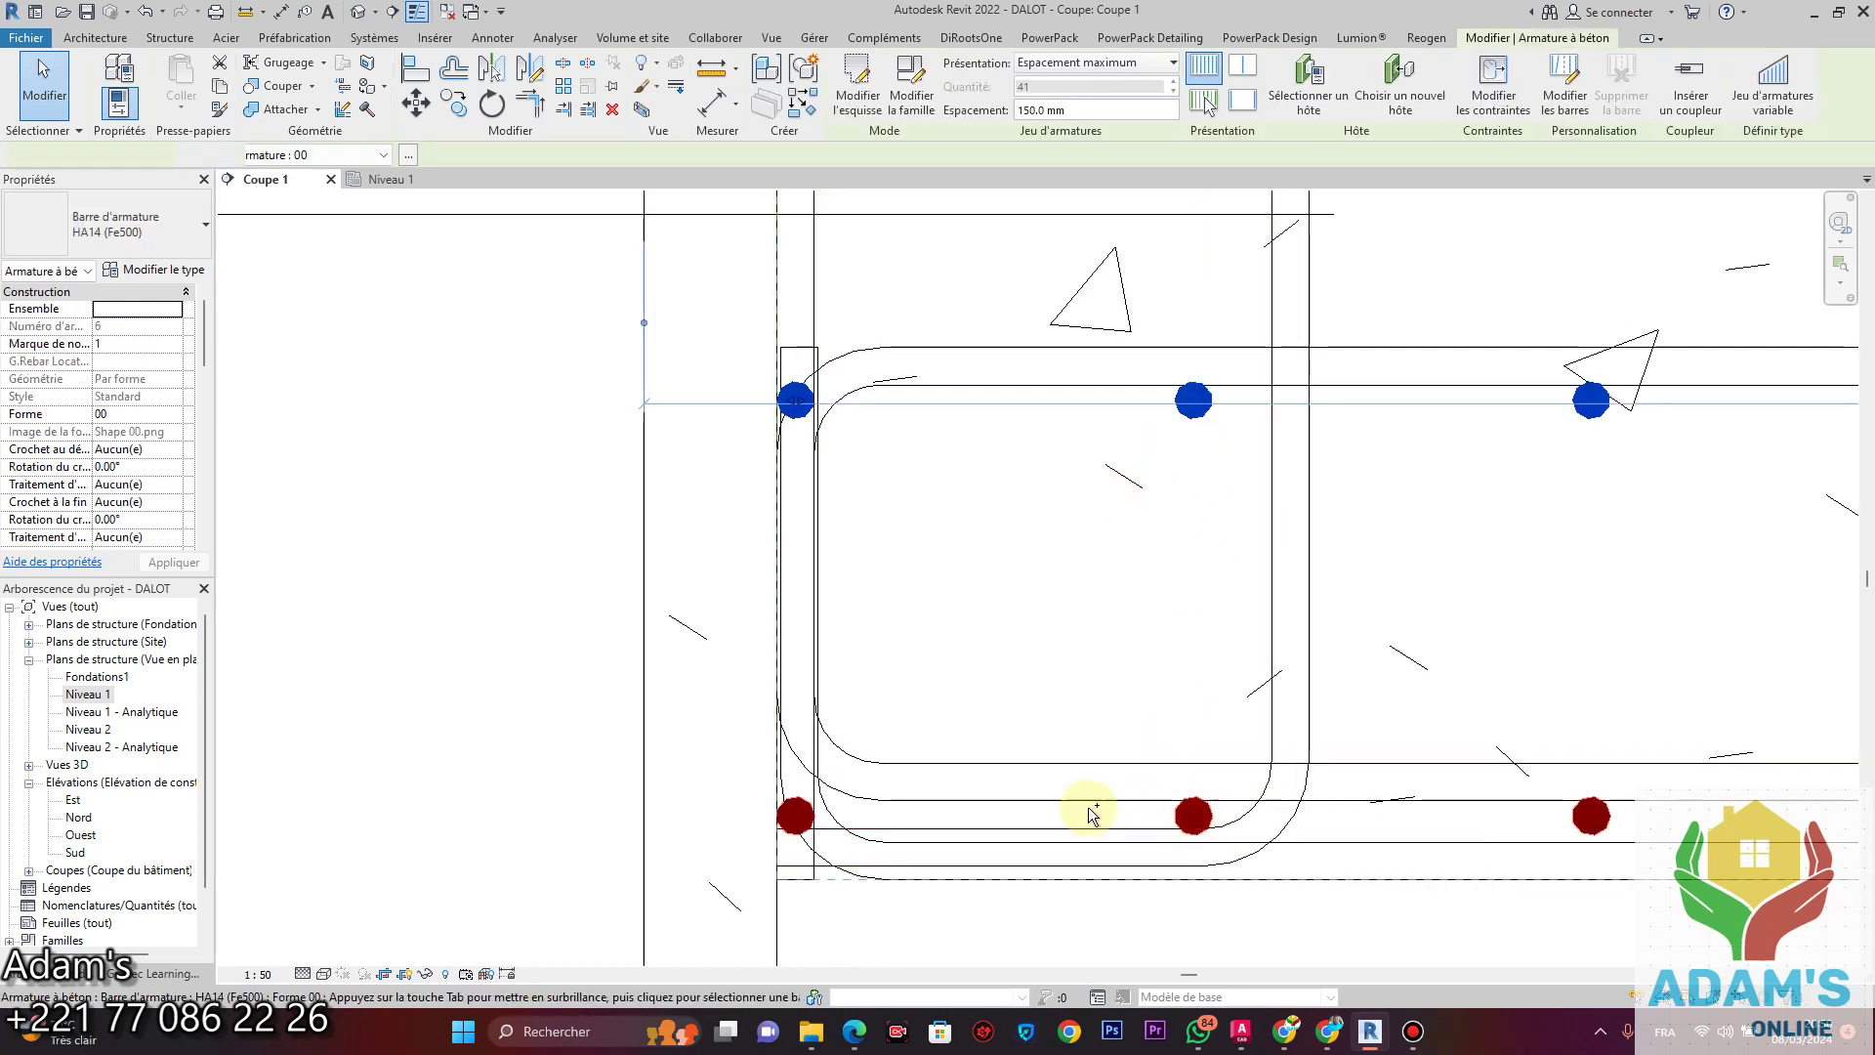
{"action": "left_click", "coordinate": [803, 817], "text": "ctrl"}
{"action": "left_click_drag", "start_coordinate": [865, 820], "coordinate": [863, 814]}
{"action": "left_click", "coordinate": [1040, 637]}
Move the top slab's upper and lower distribution bar sets together slightly inward, inside the bends at the left outer wall.
{"action": "scroll", "coordinate": [1038, 633], "scroll_direction": "down", "scroll_amount": 6}
{"action": "middle_click_drag", "start_coordinate": [1059, 555], "coordinate": [767, 837]}
{"action": "scroll", "coordinate": [768, 837], "scroll_direction": "down", "scroll_amount": 3}
{"action": "middle_click_drag", "start_coordinate": [1004, 711], "coordinate": [1004, 724]}
{"action": "middle_click_drag", "start_coordinate": [804, 745], "coordinate": [774, 636]}
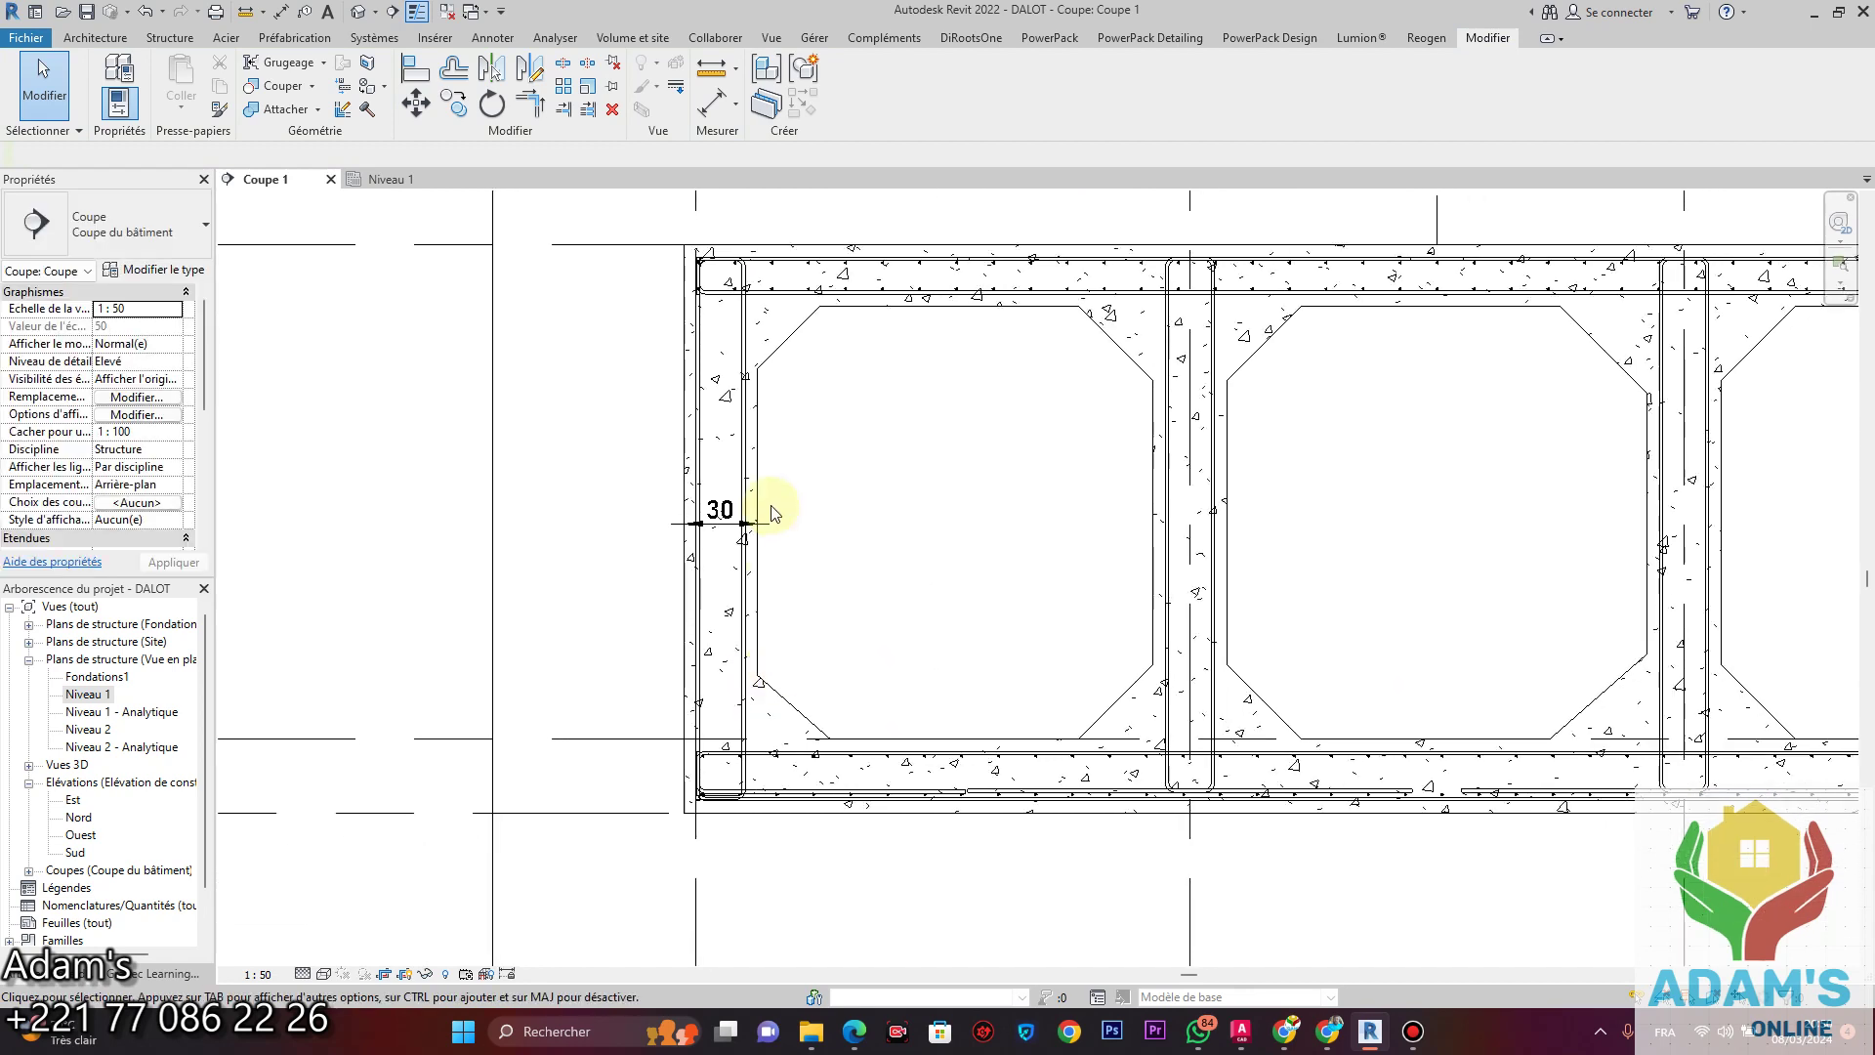
{"action": "scroll", "coordinate": [771, 513], "scroll_direction": "up", "scroll_amount": 8}
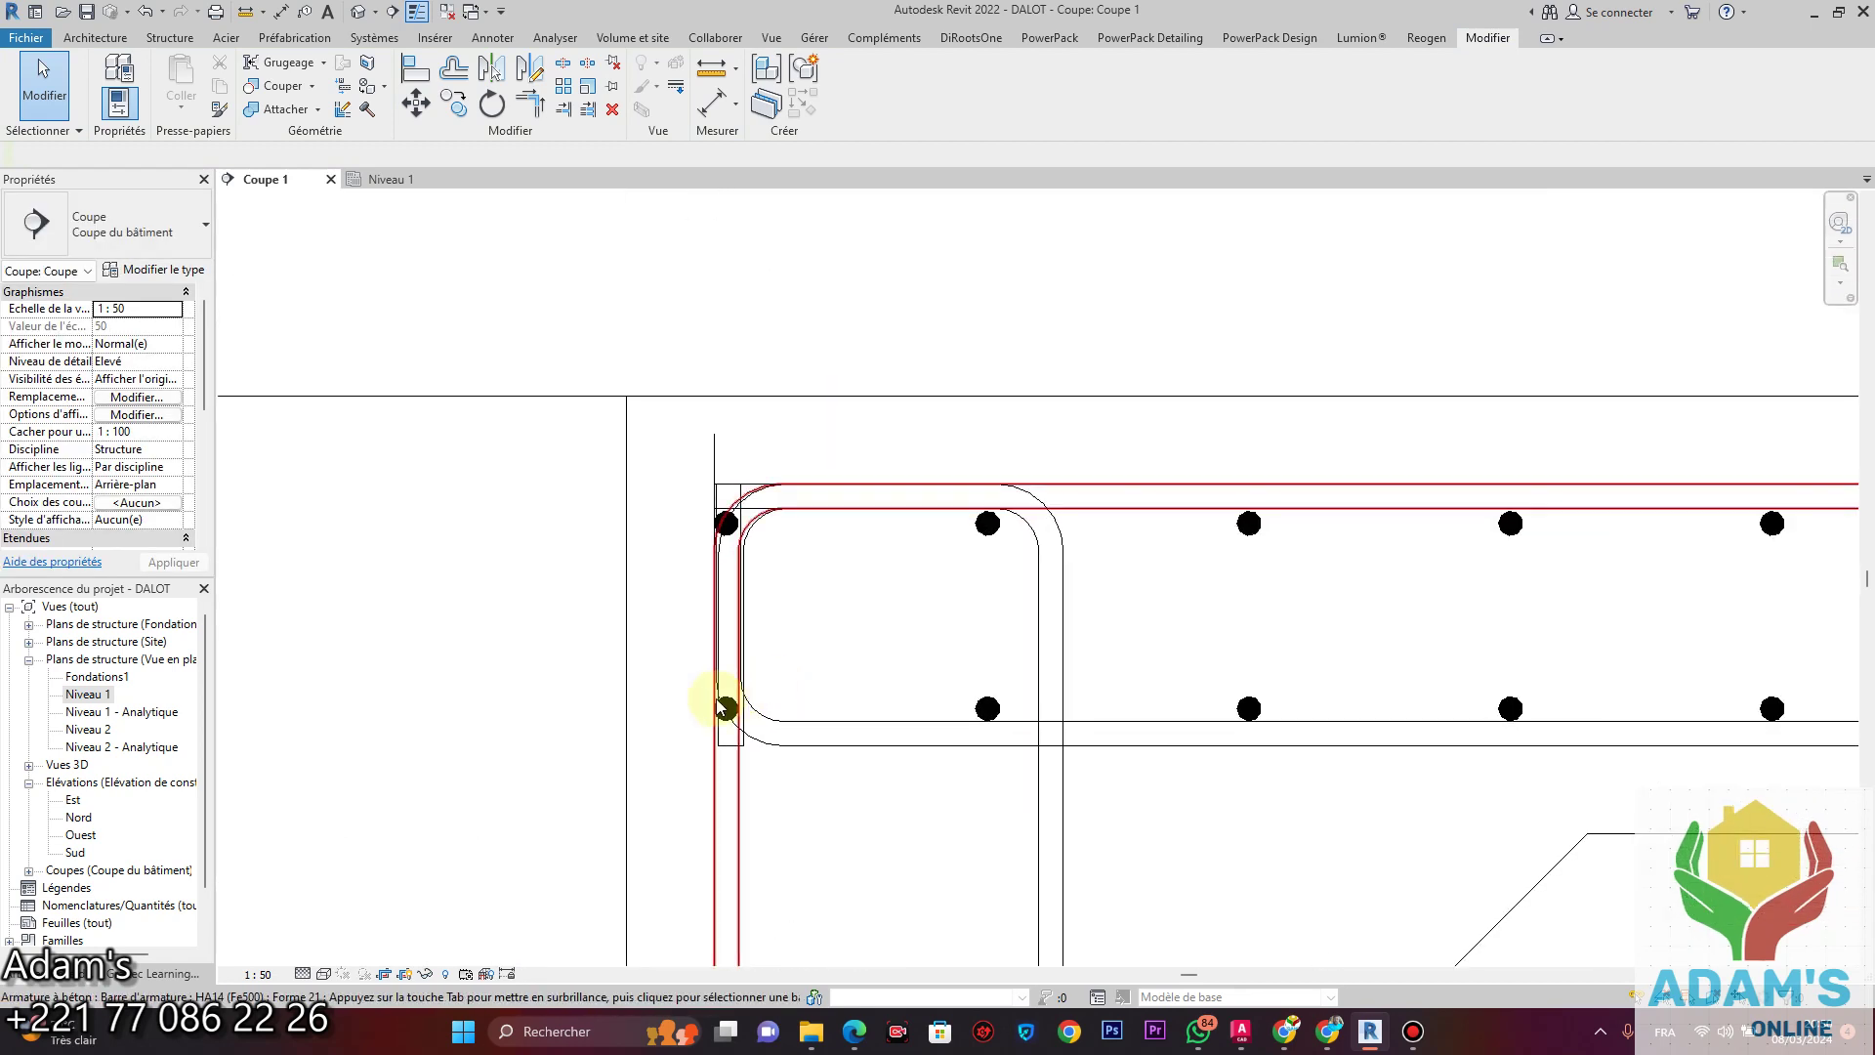
{"action": "left_click", "coordinate": [990, 713]}
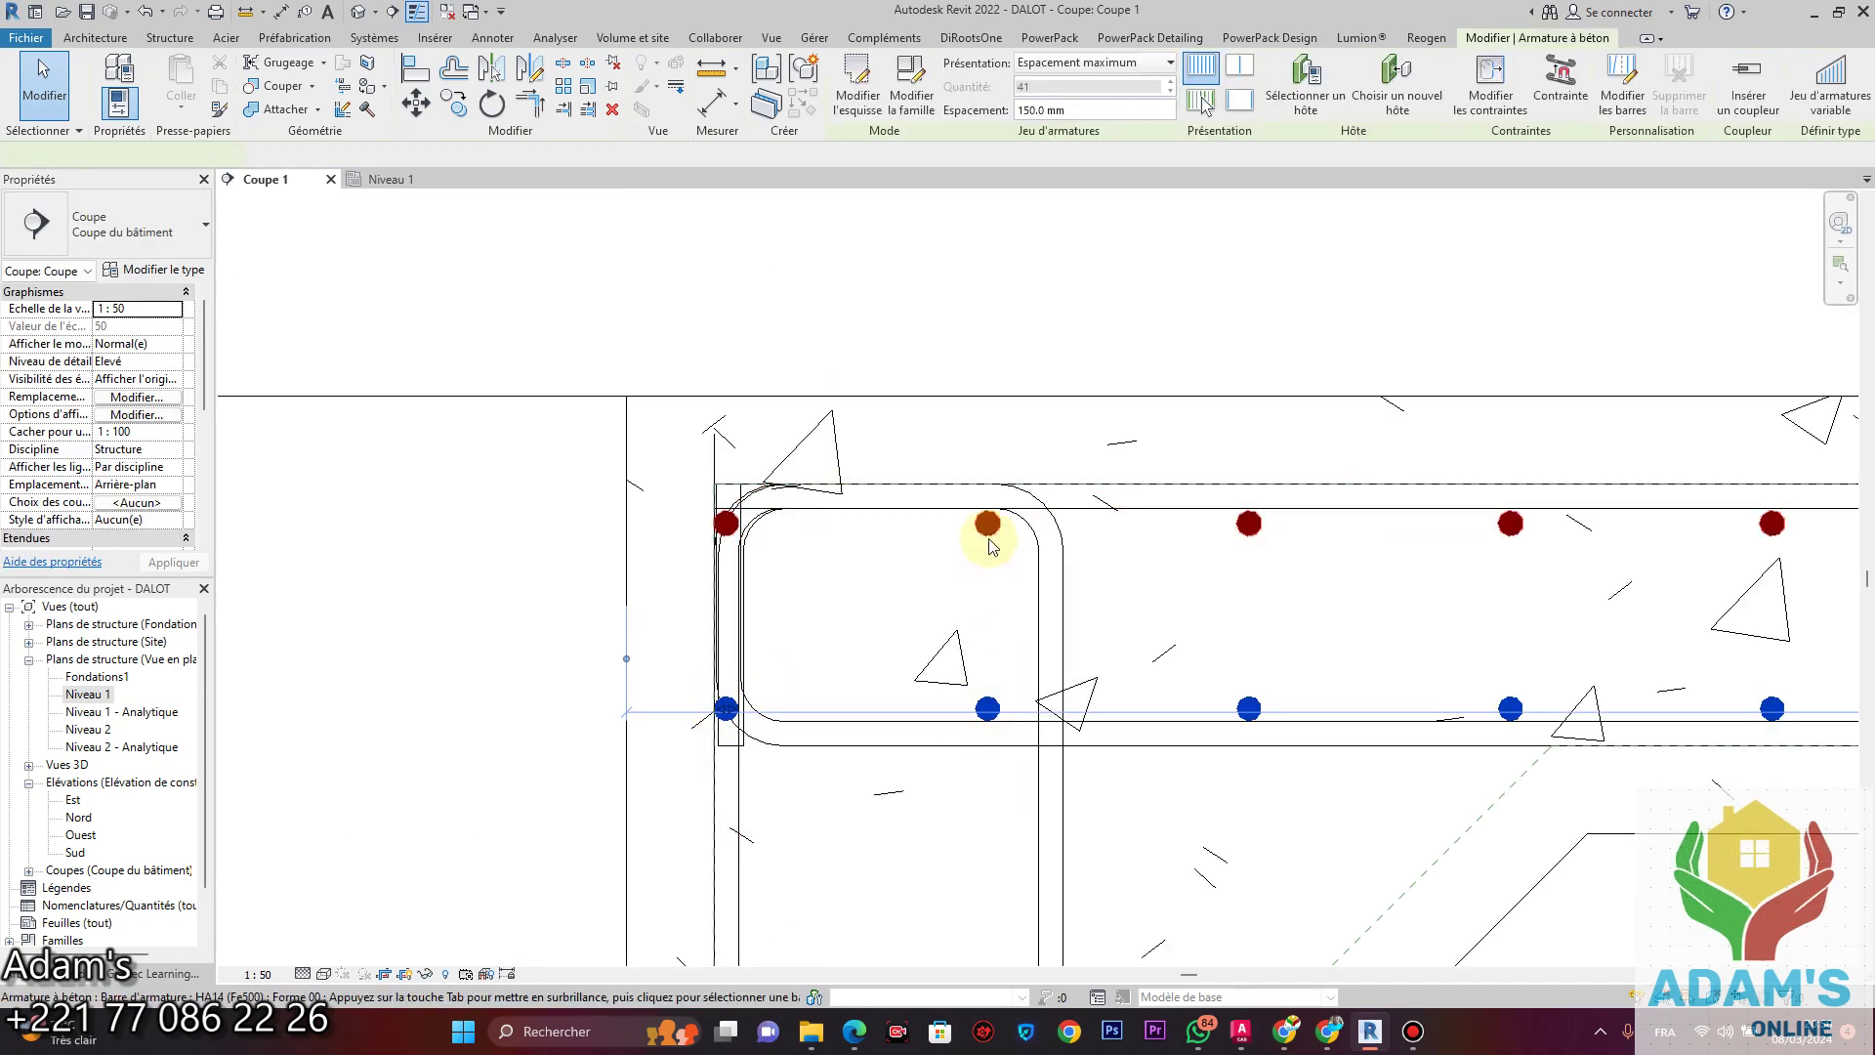
{"action": "left_click", "coordinate": [728, 514], "text": "ctrl"}
{"action": "left_click_drag", "start_coordinate": [729, 514], "coordinate": [772, 524]}
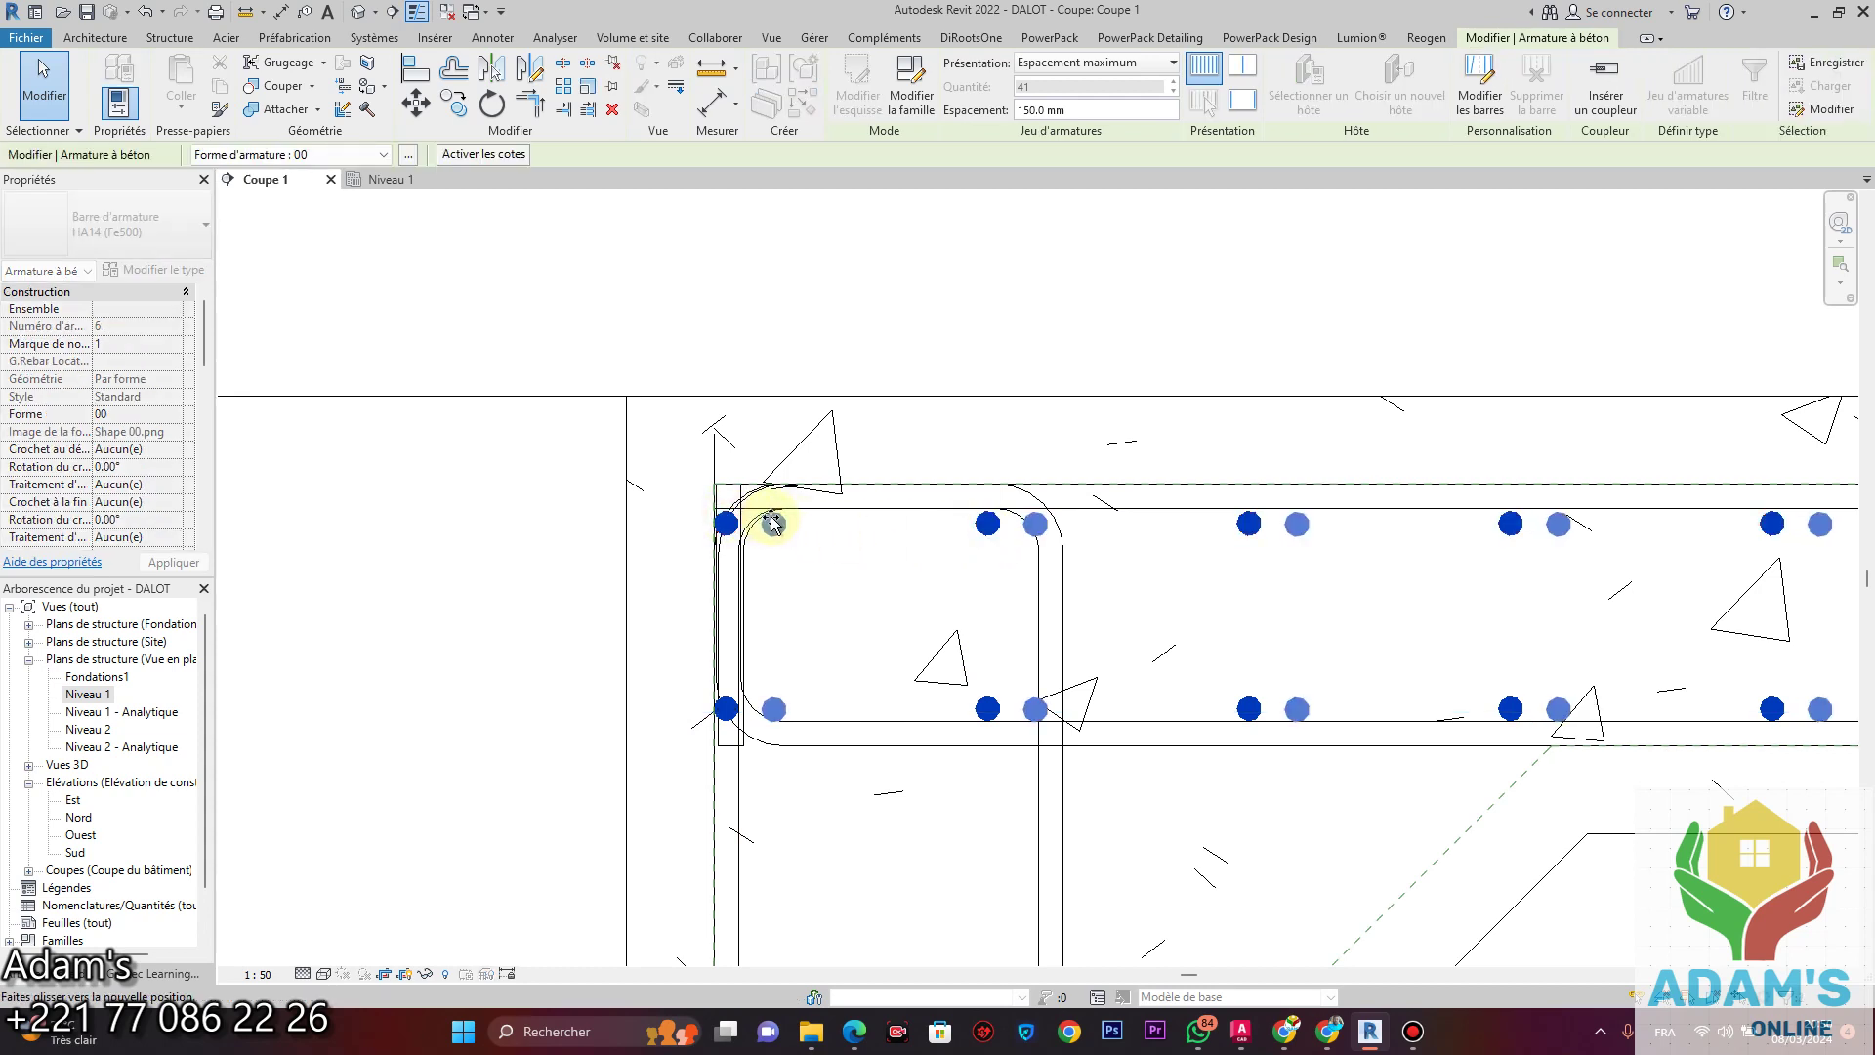
{"action": "left_click", "coordinate": [898, 605]}
Distribute the left outer wall's inner-face bar with the maximum spacing layout (Espacement maximum) at 150 mm.
{"action": "scroll", "coordinate": [888, 607], "scroll_direction": "down", "scroll_amount": 4}
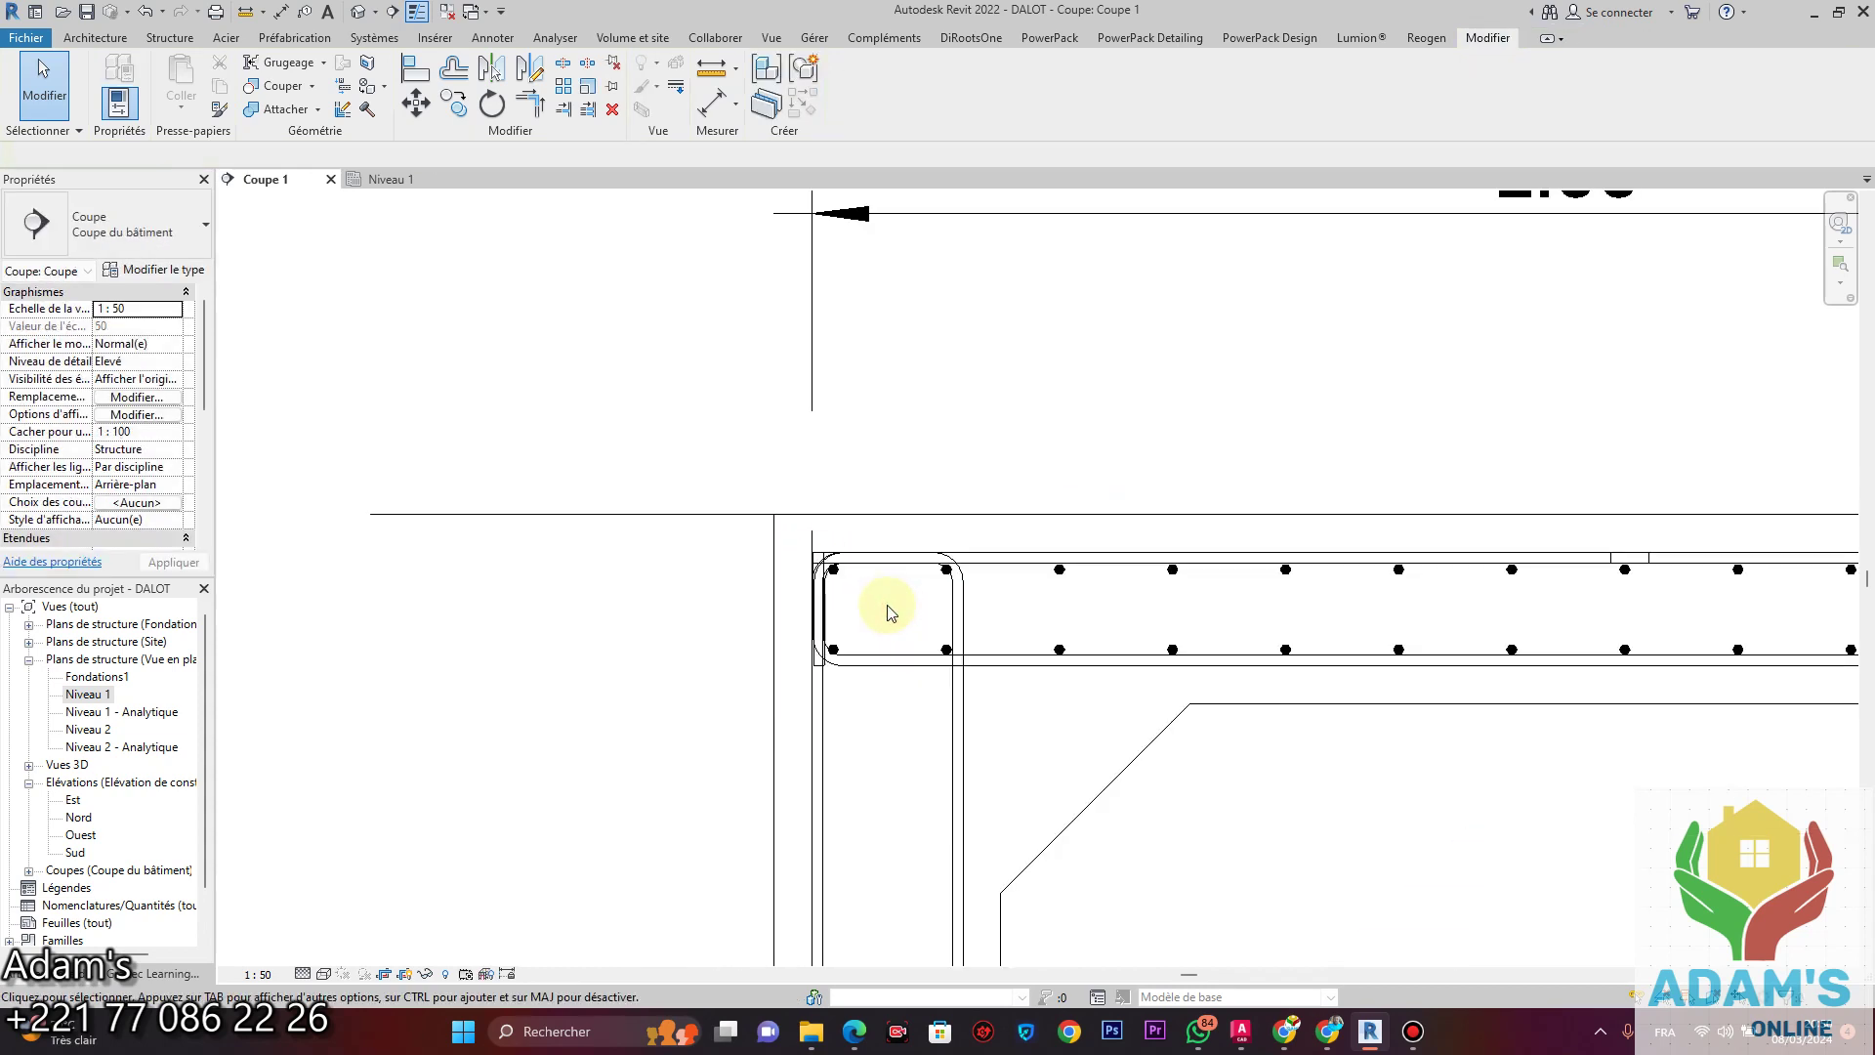
{"action": "middle_click_drag", "start_coordinate": [914, 781], "coordinate": [855, 420]}
{"action": "scroll", "coordinate": [869, 464], "scroll_direction": "down", "scroll_amount": 5}
{"action": "middle_click_drag", "start_coordinate": [1067, 623], "coordinate": [927, 562]}
{"action": "scroll", "coordinate": [933, 562], "scroll_direction": "down", "scroll_amount": 3}
{"action": "scroll", "coordinate": [799, 444], "scroll_direction": "up", "scroll_amount": 6}
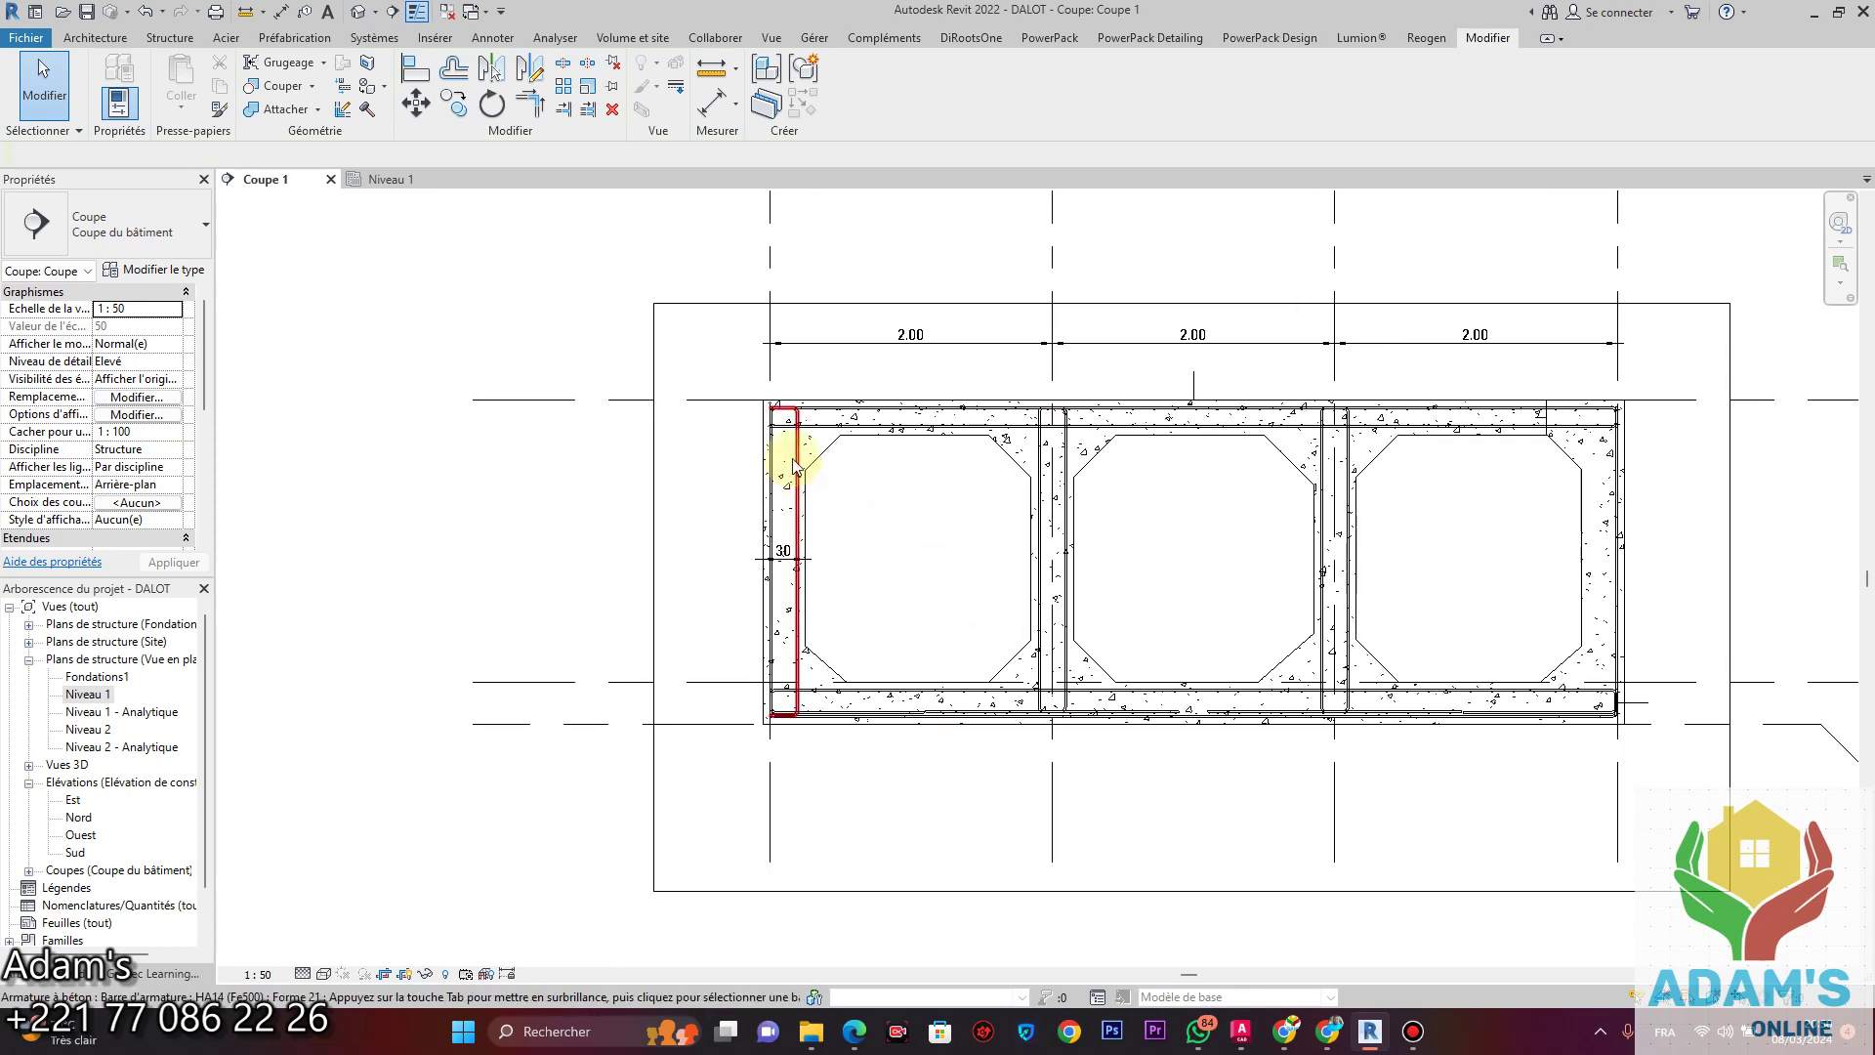
{"action": "left_click", "coordinate": [803, 451]}
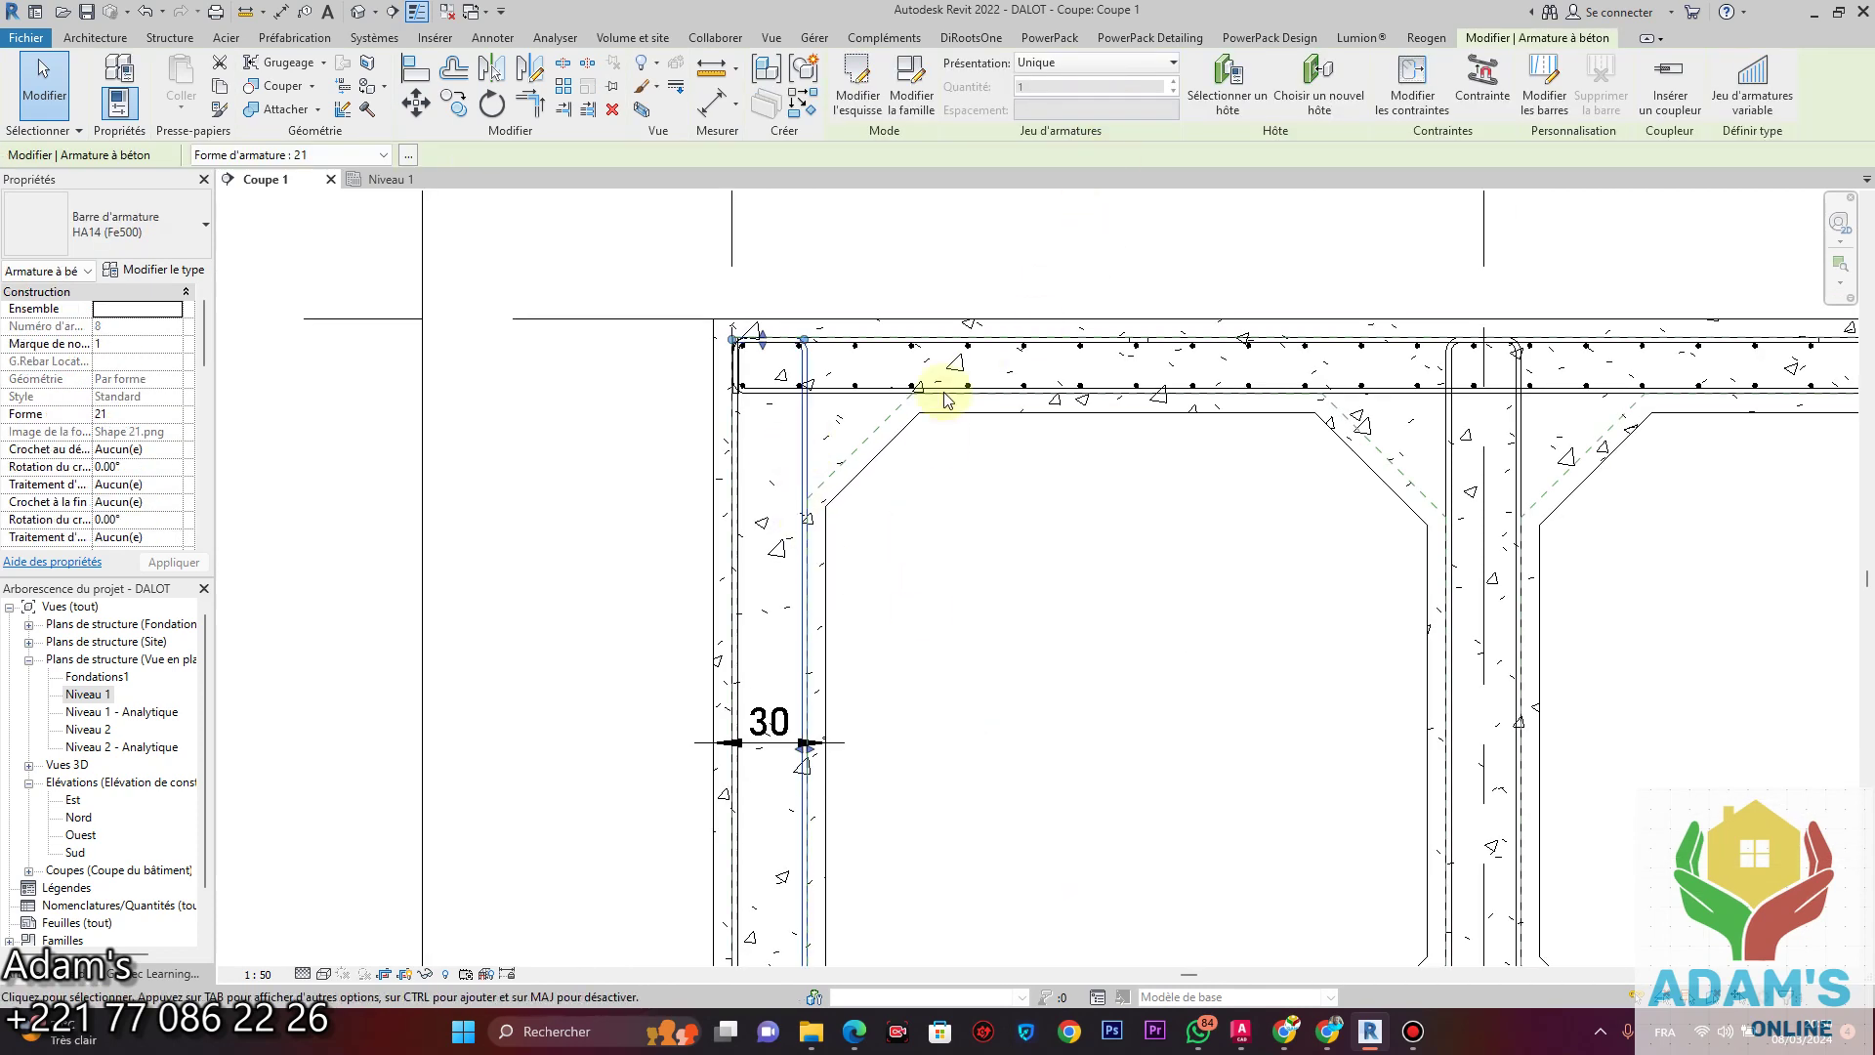
{"action": "left_click", "coordinate": [1138, 63]}
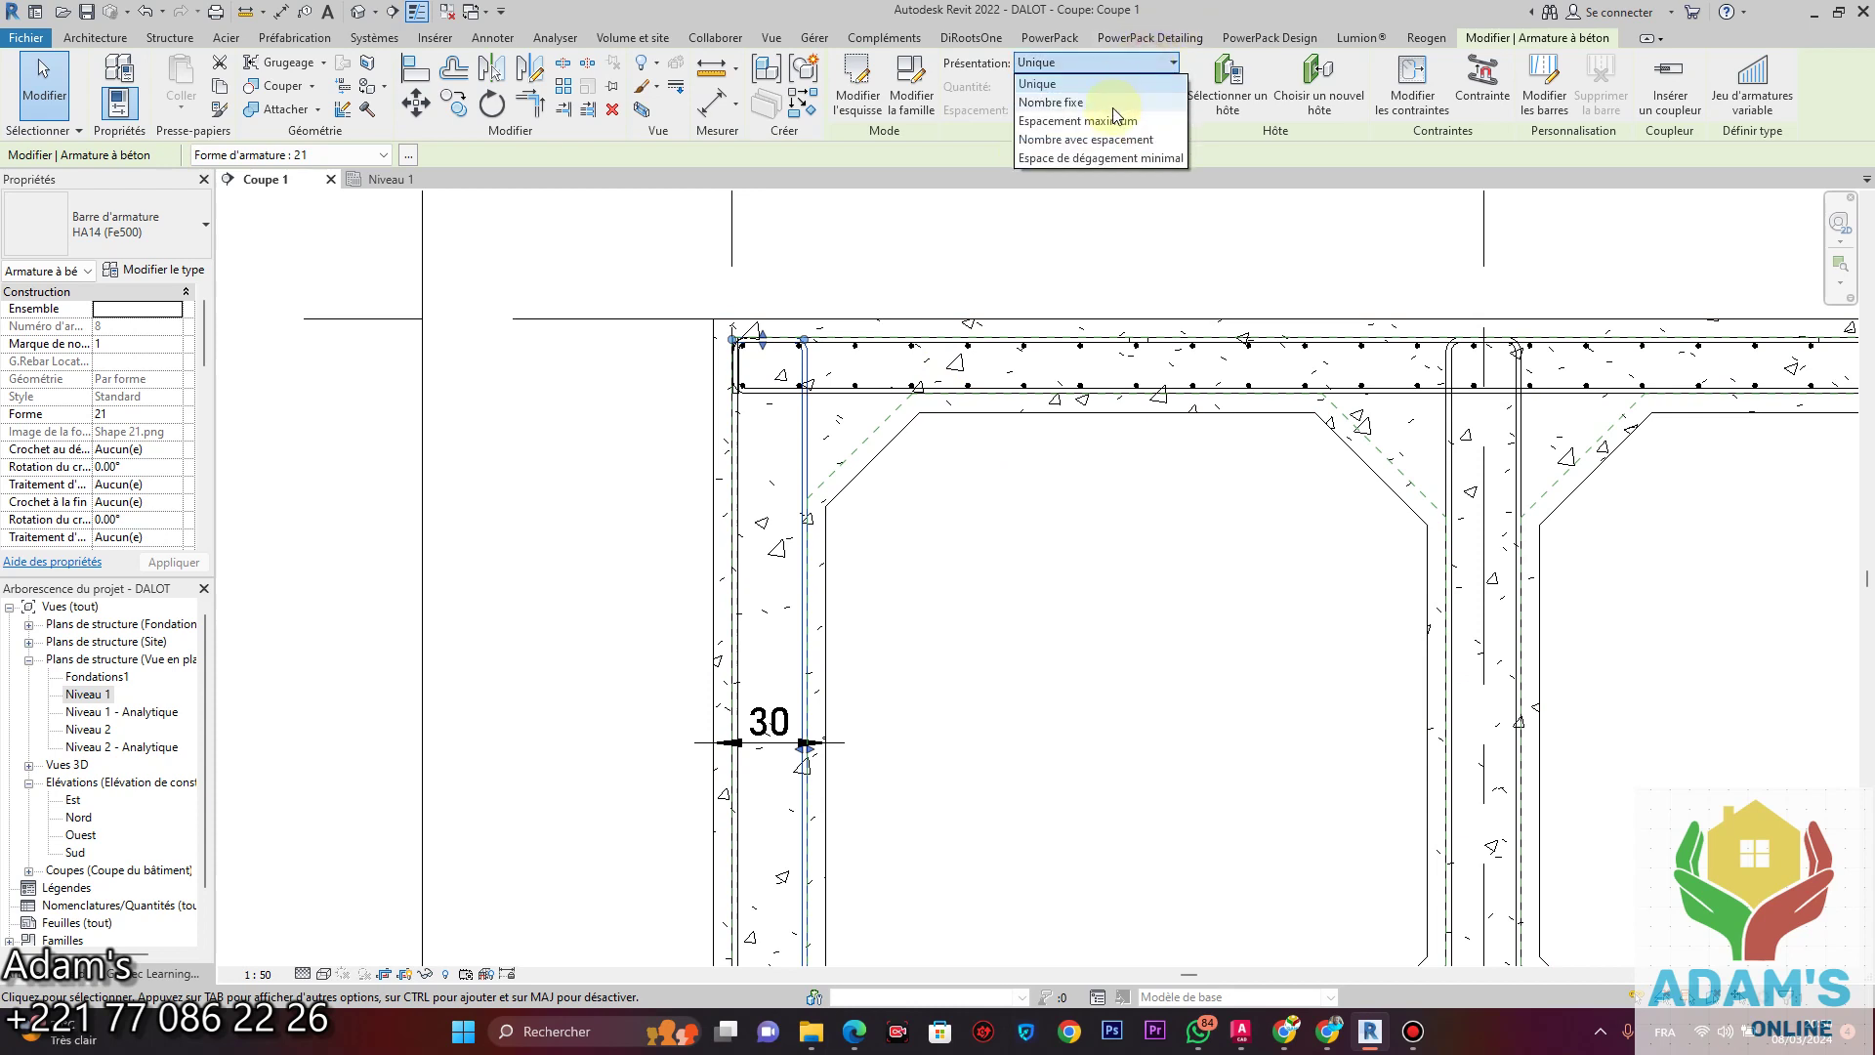
{"action": "left_click", "coordinate": [1060, 124]}
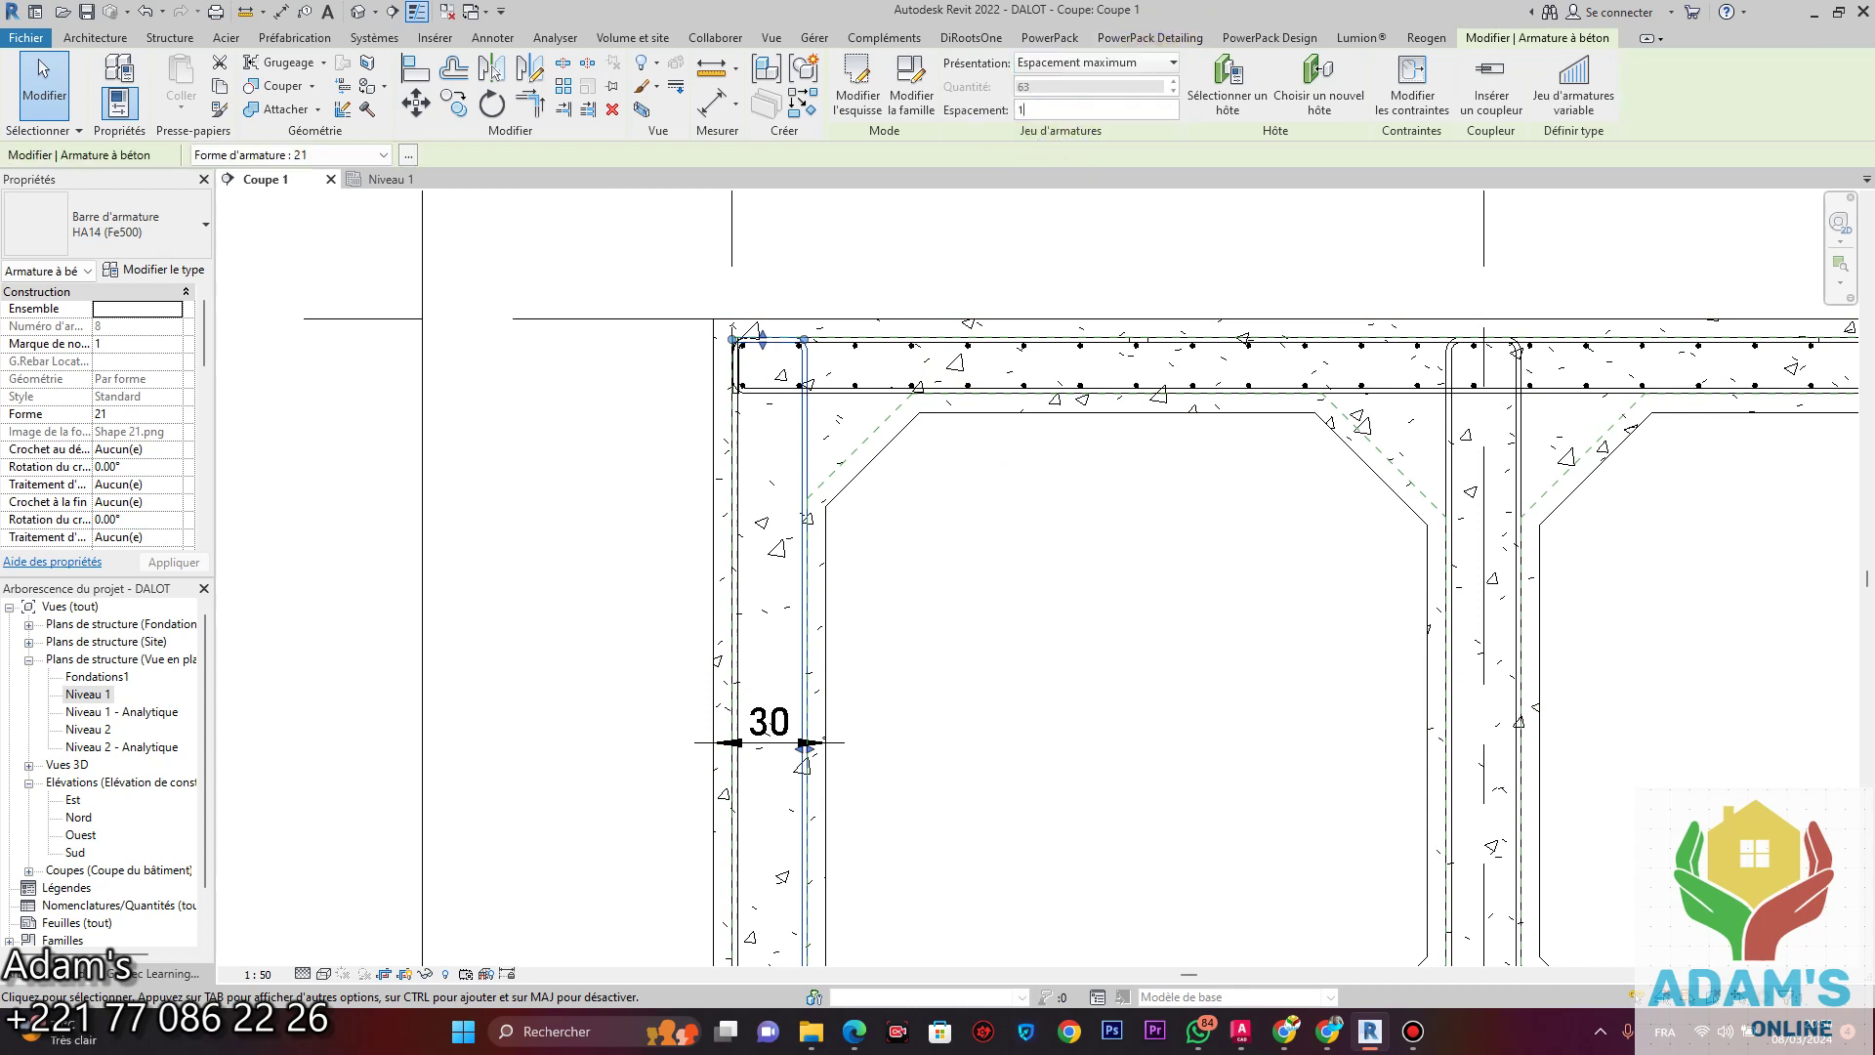
{"action": "type", "text": "150"}
{"action": "key", "text": "Return"}
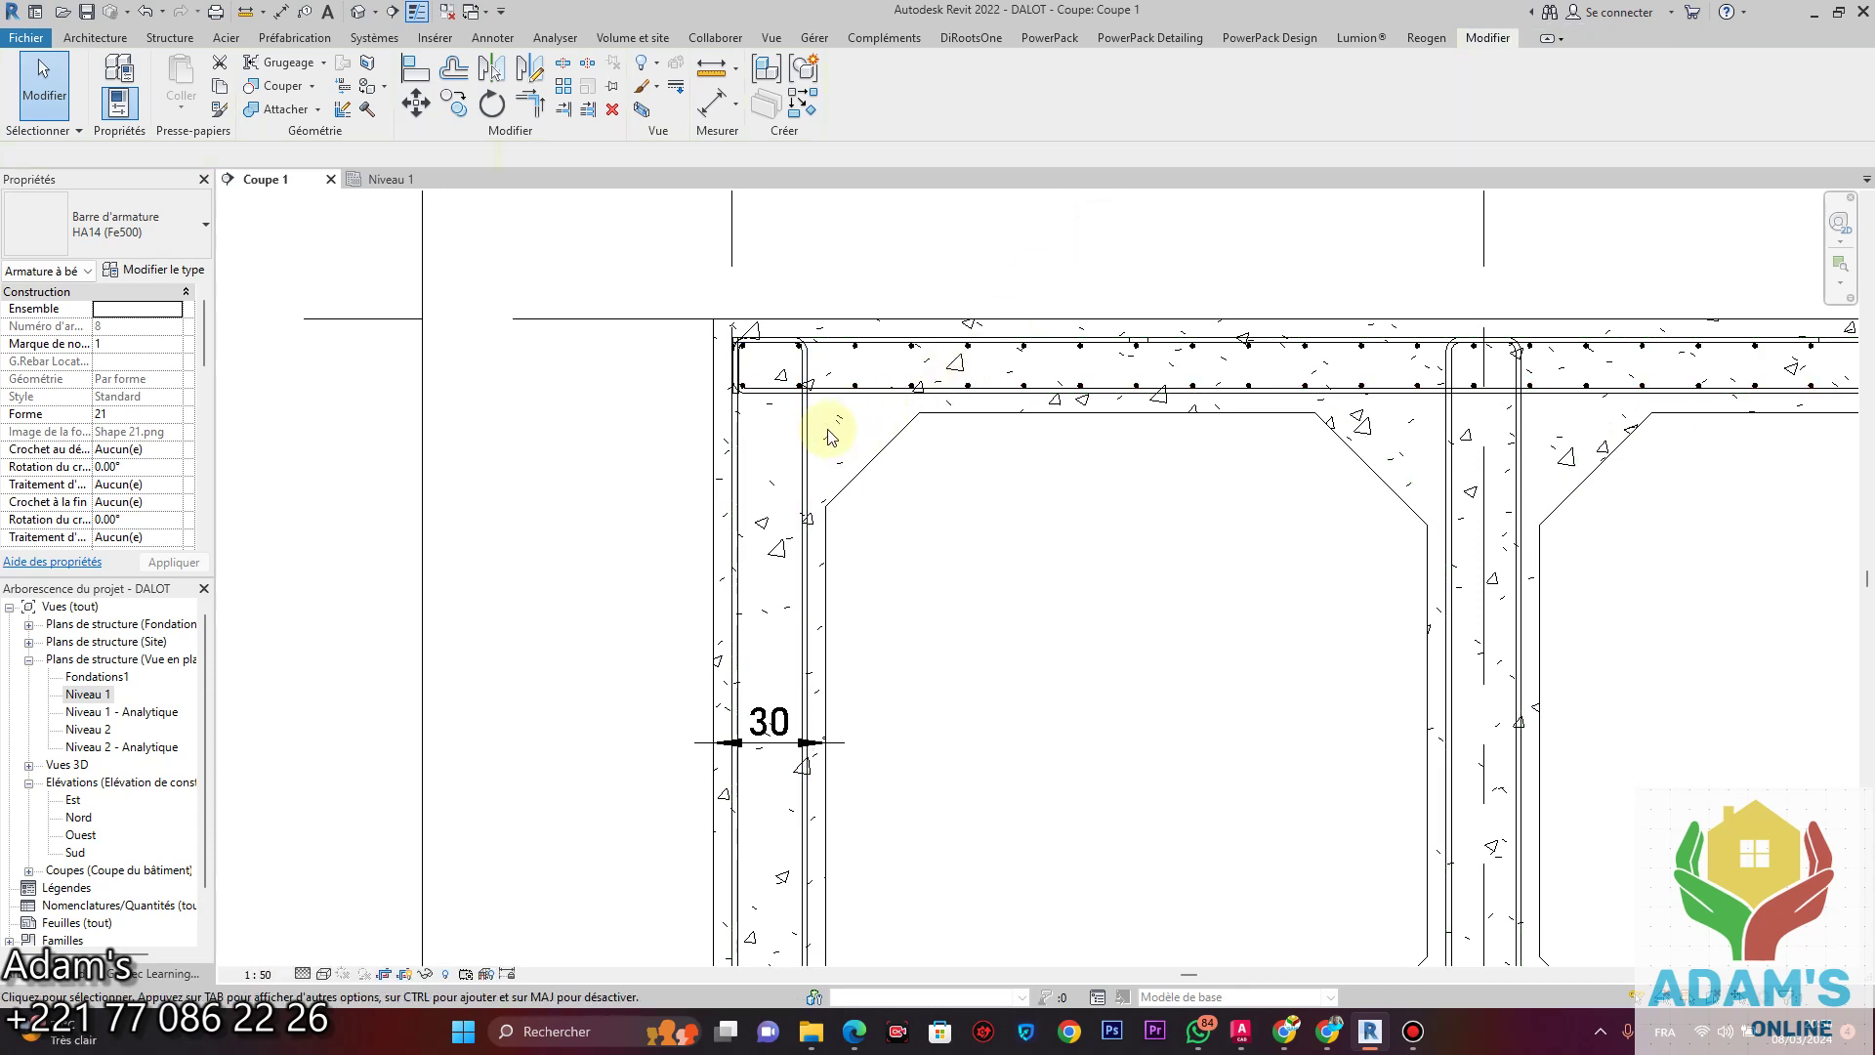
Mirror a copy of the left outer wall's inner-face bar set to the right outer wall about the culvert's central reference line.
{"action": "scroll", "coordinate": [808, 420], "scroll_direction": "down", "scroll_amount": 3}
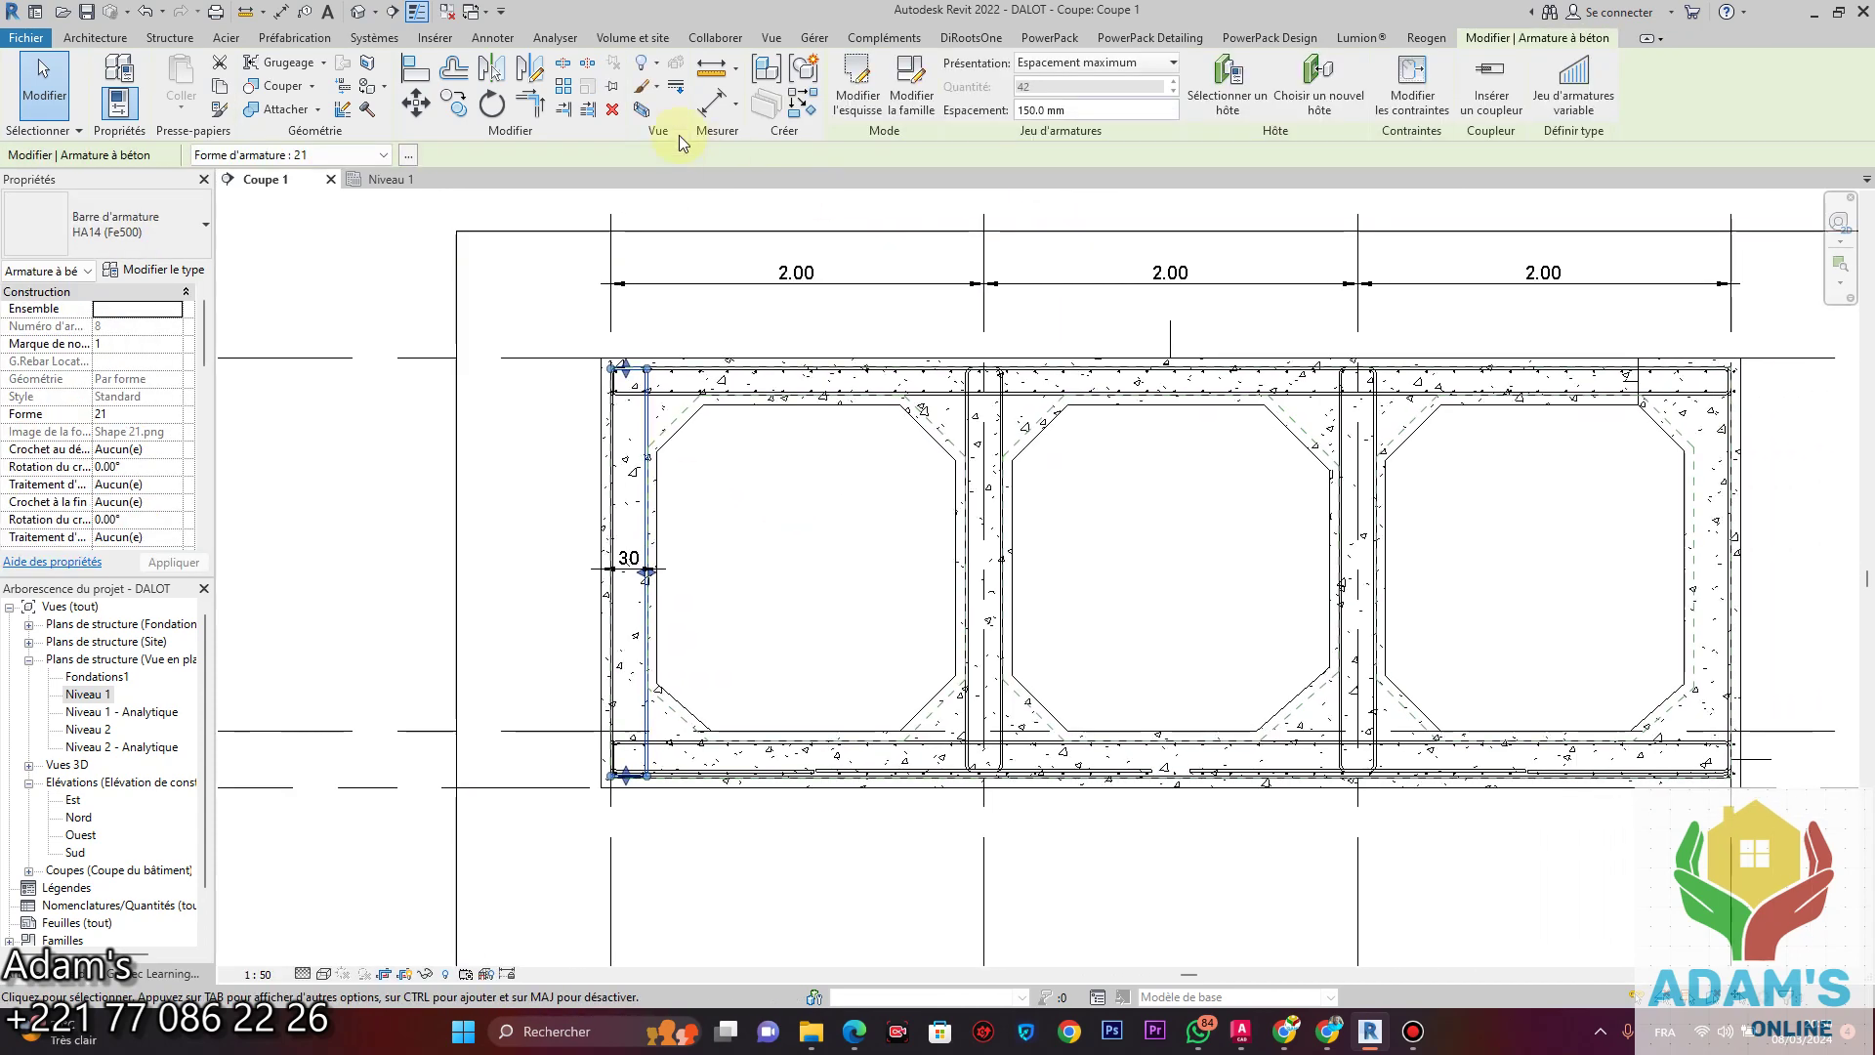
{"action": "key", "text": "m"}
{"action": "key", "text": "m"}
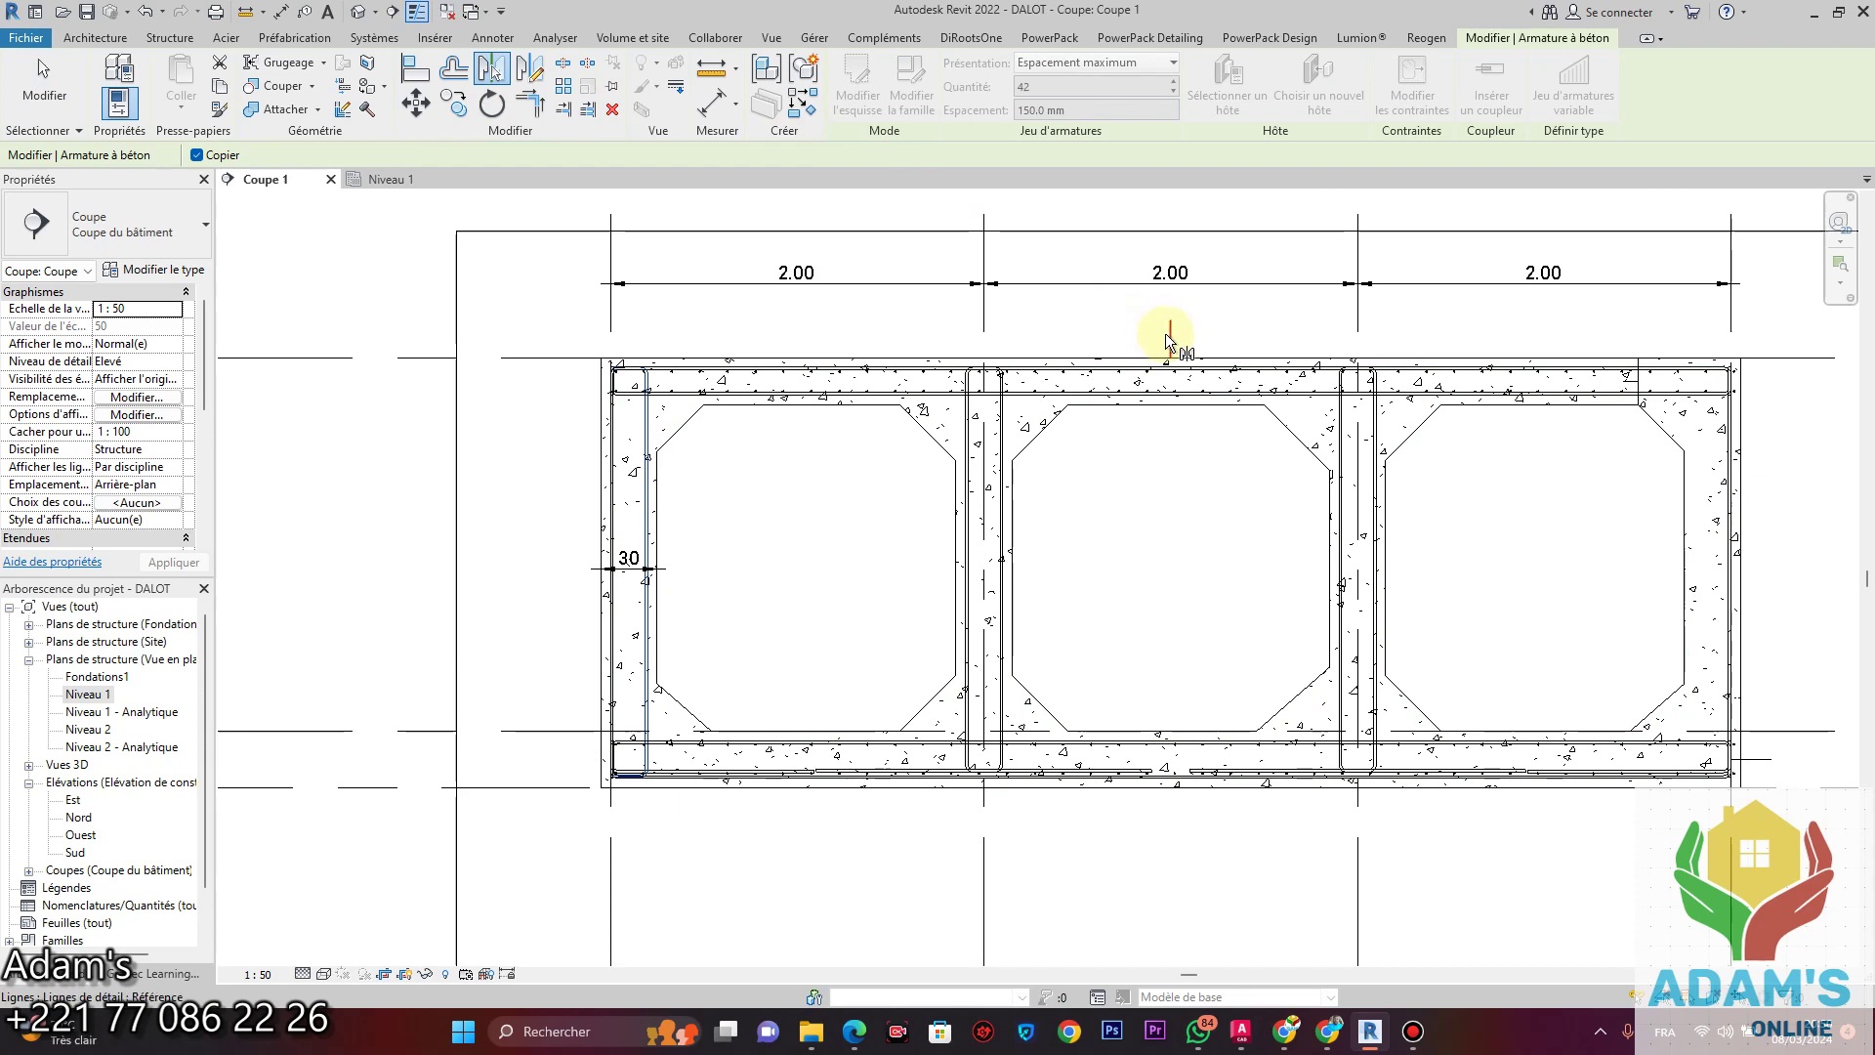
{"action": "left_click", "coordinate": [1187, 528]}
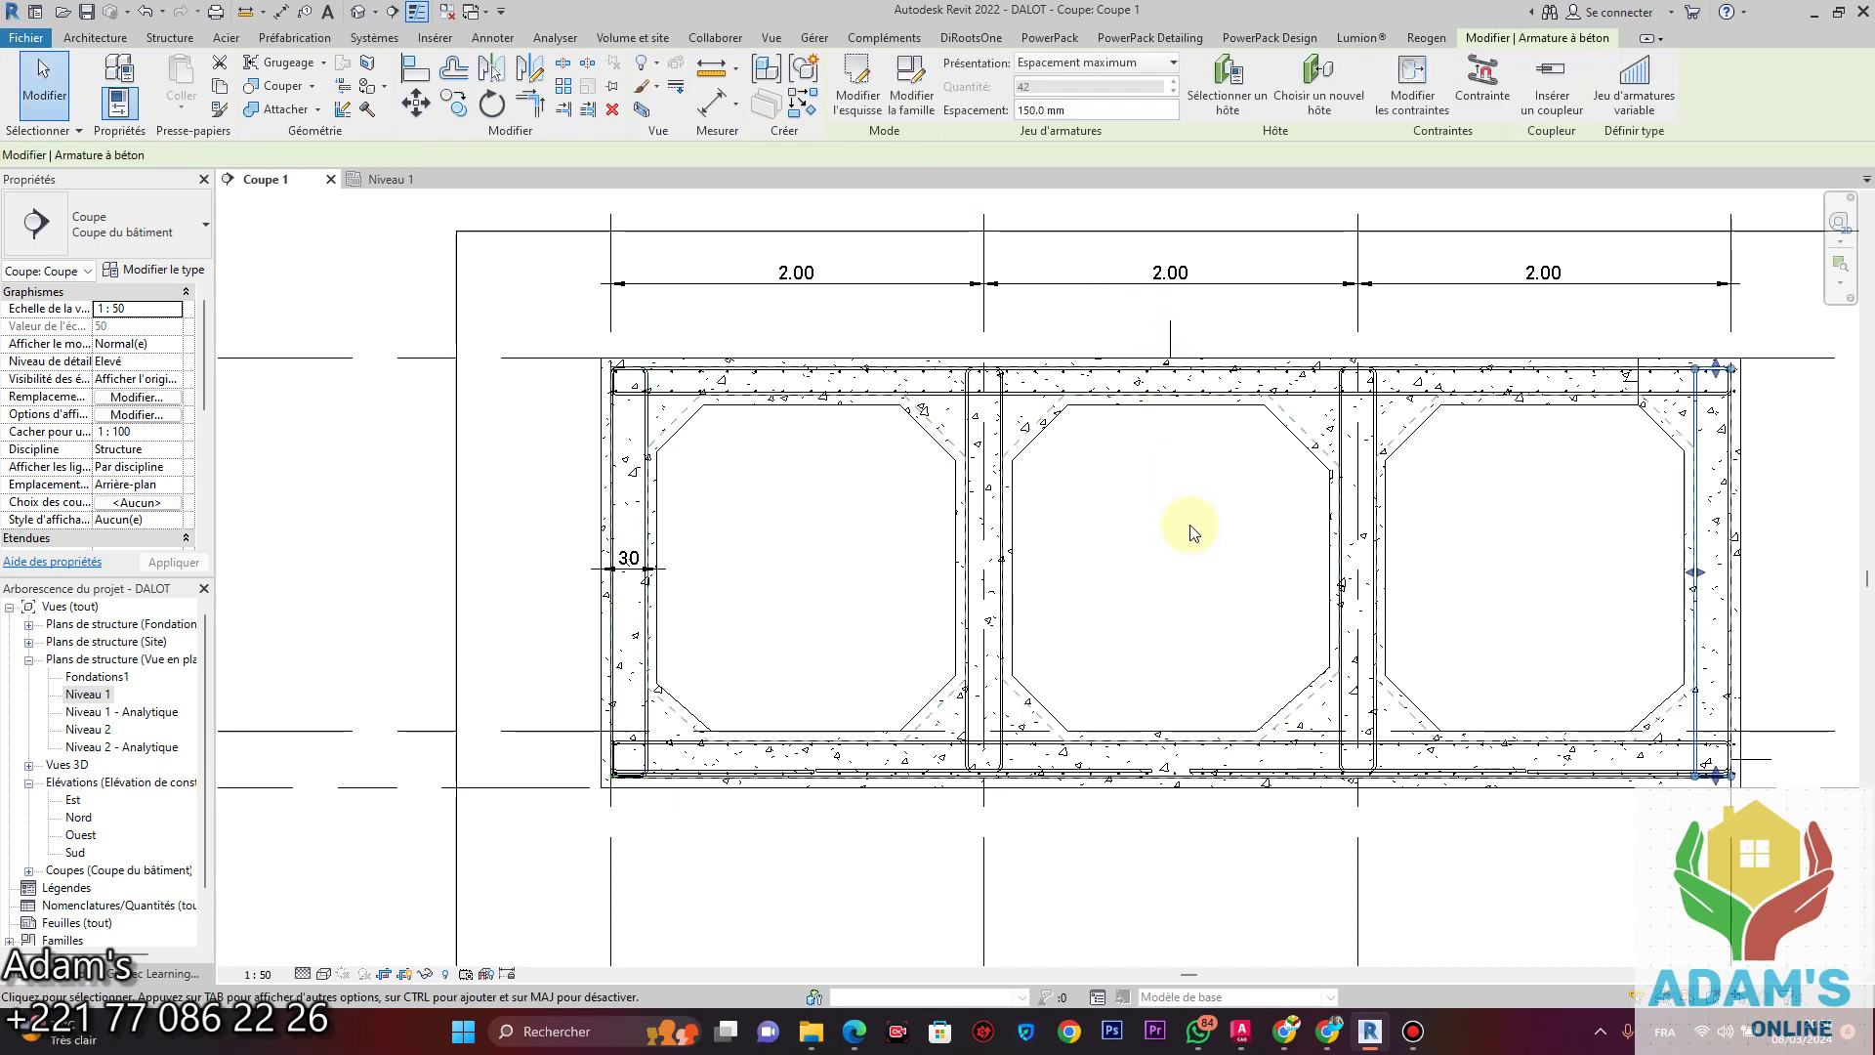
{"action": "left_click", "coordinate": [1583, 614]}
Select the top slab's lower distribution bar set at the right outer wall to adjust its distance from the wall's outer face.
{"action": "middle_click_drag", "start_coordinate": [1630, 540], "coordinate": [1237, 613]}
{"action": "scroll", "coordinate": [1361, 494], "scroll_direction": "up", "scroll_amount": 3}
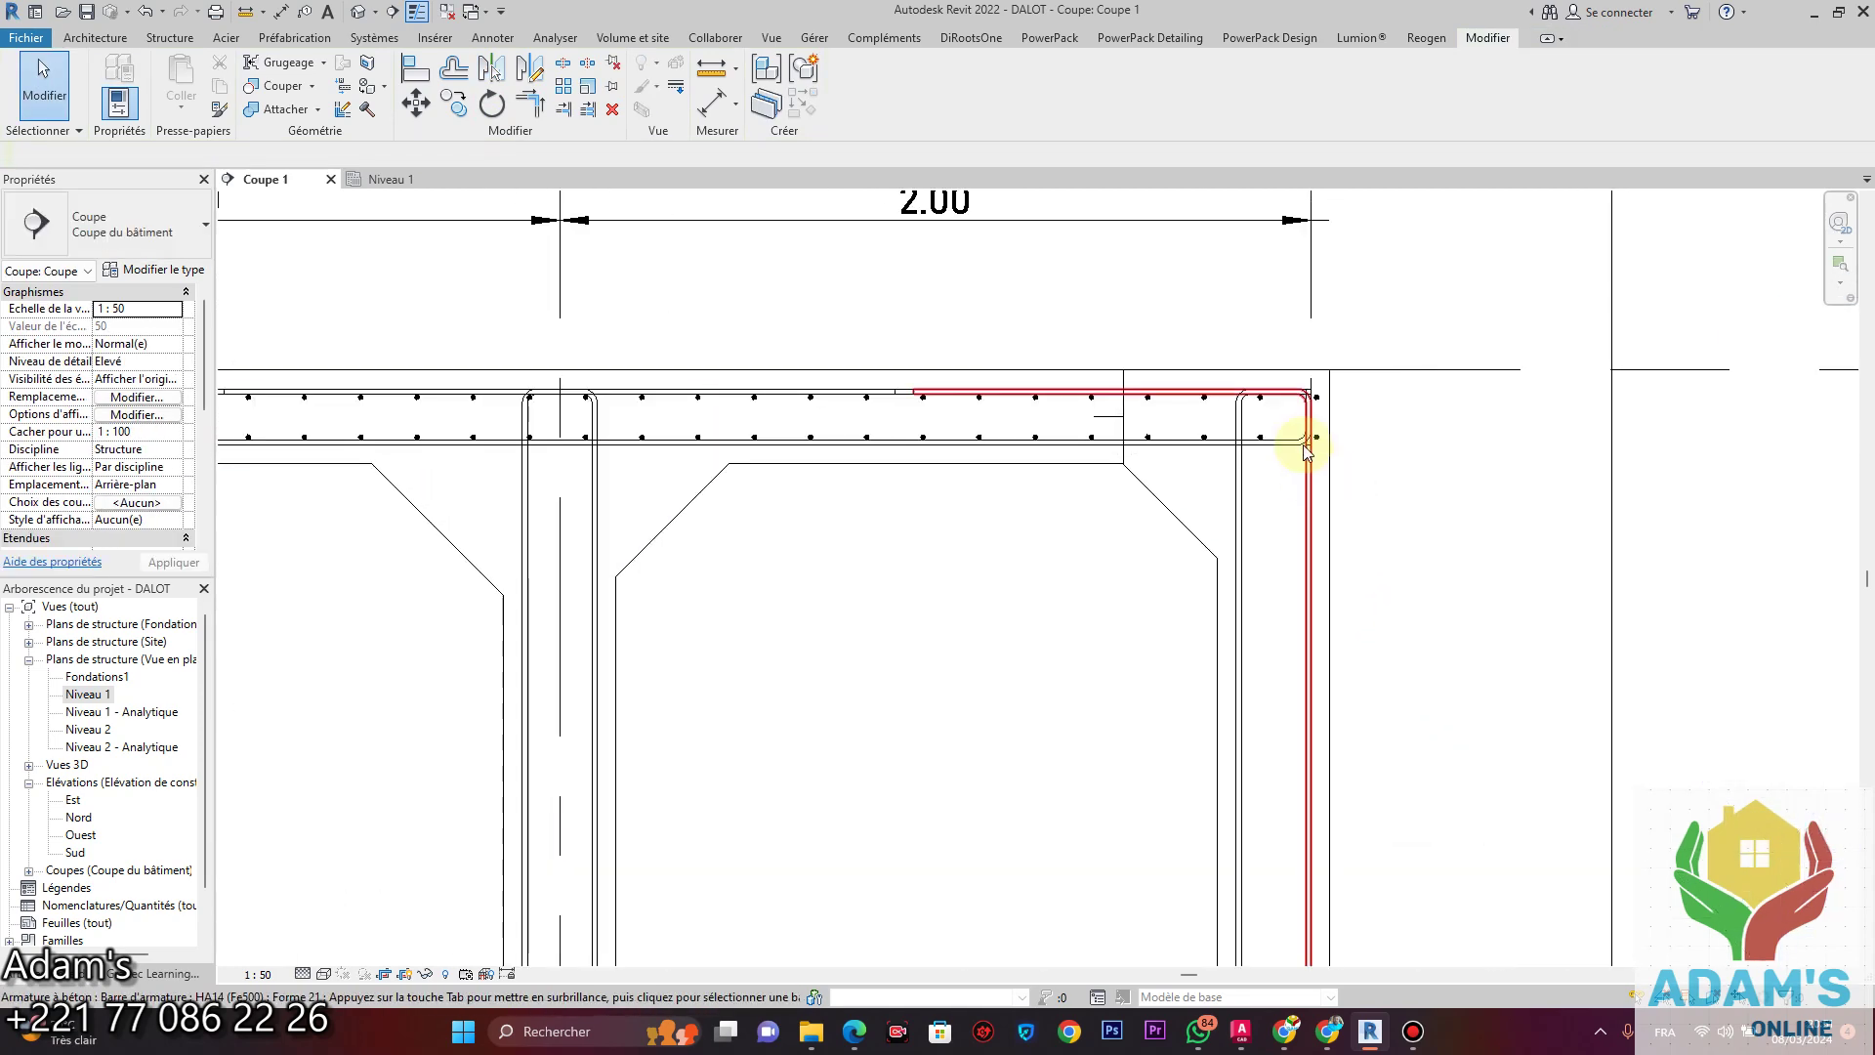
{"action": "scroll", "coordinate": [1307, 449], "scroll_direction": "up", "scroll_amount": 4}
{"action": "left_click", "coordinate": [1359, 492]}
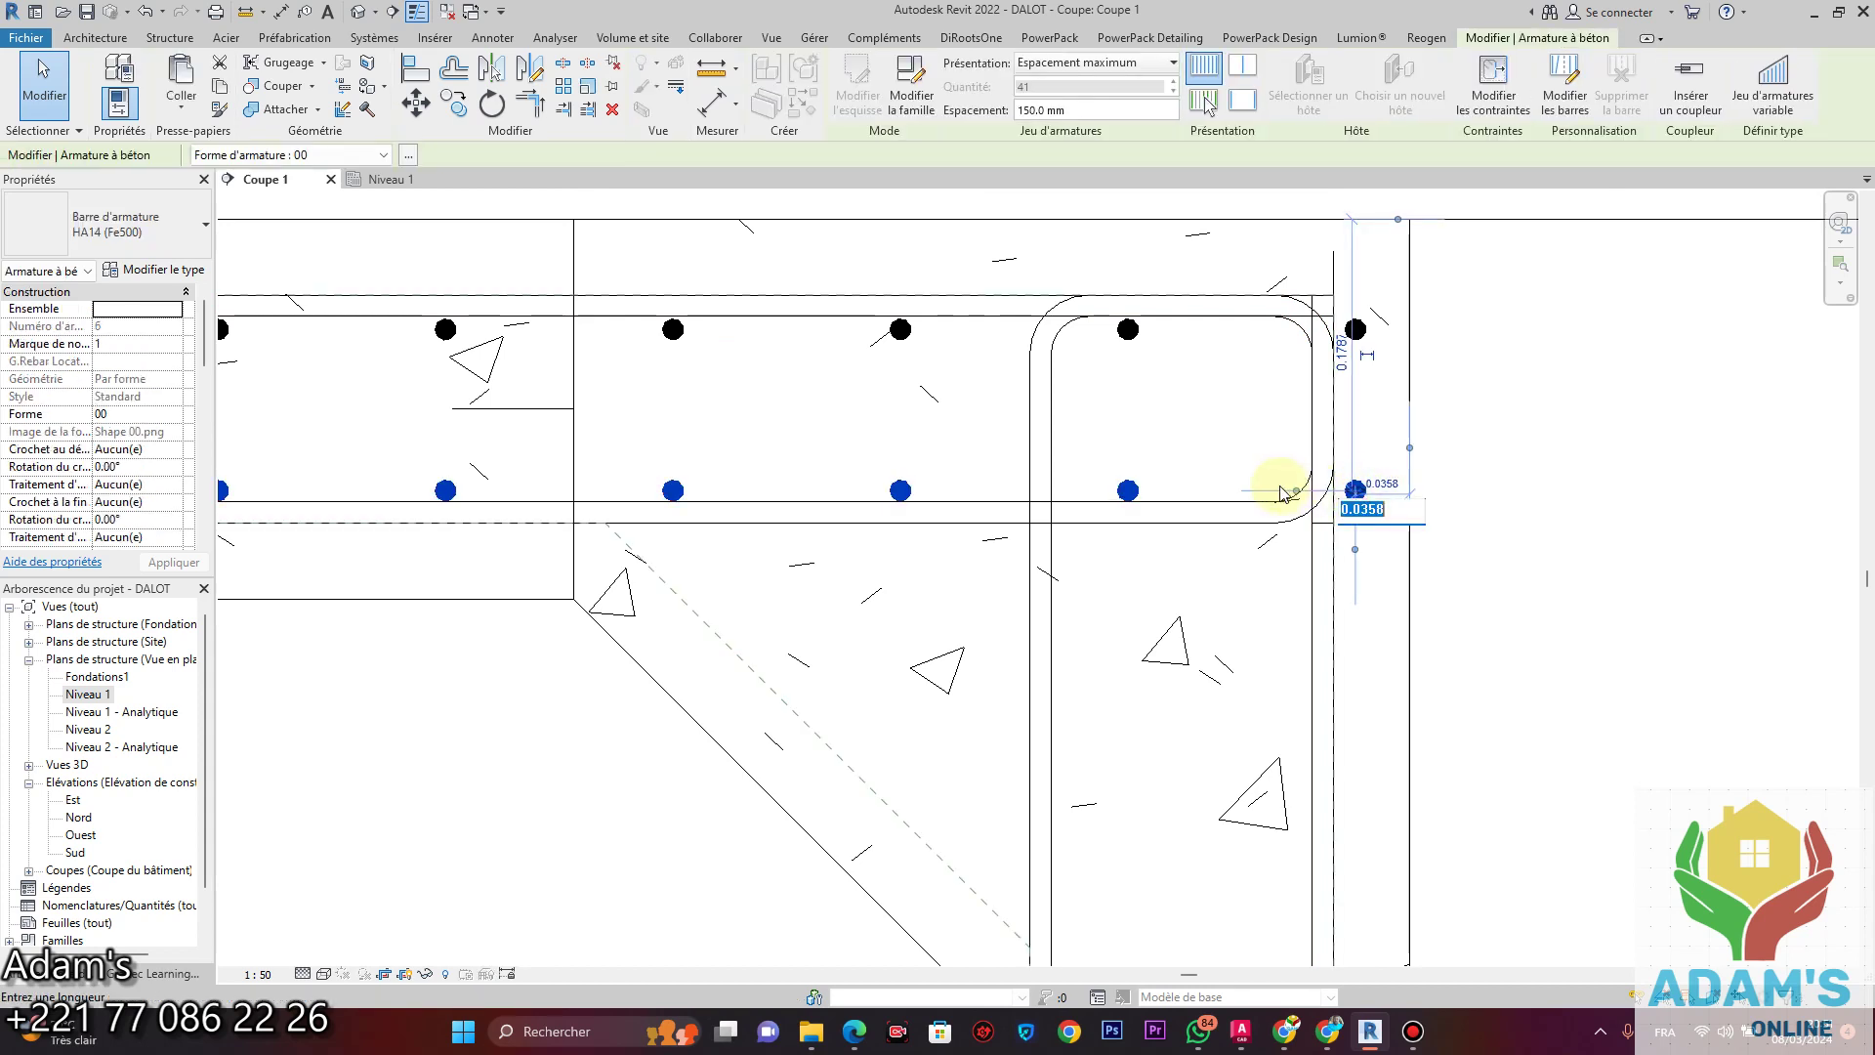
{"action": "key", "text": "Escape"}
{"action": "scroll", "coordinate": [1356, 490], "scroll_direction": "up", "scroll_amount": 1}
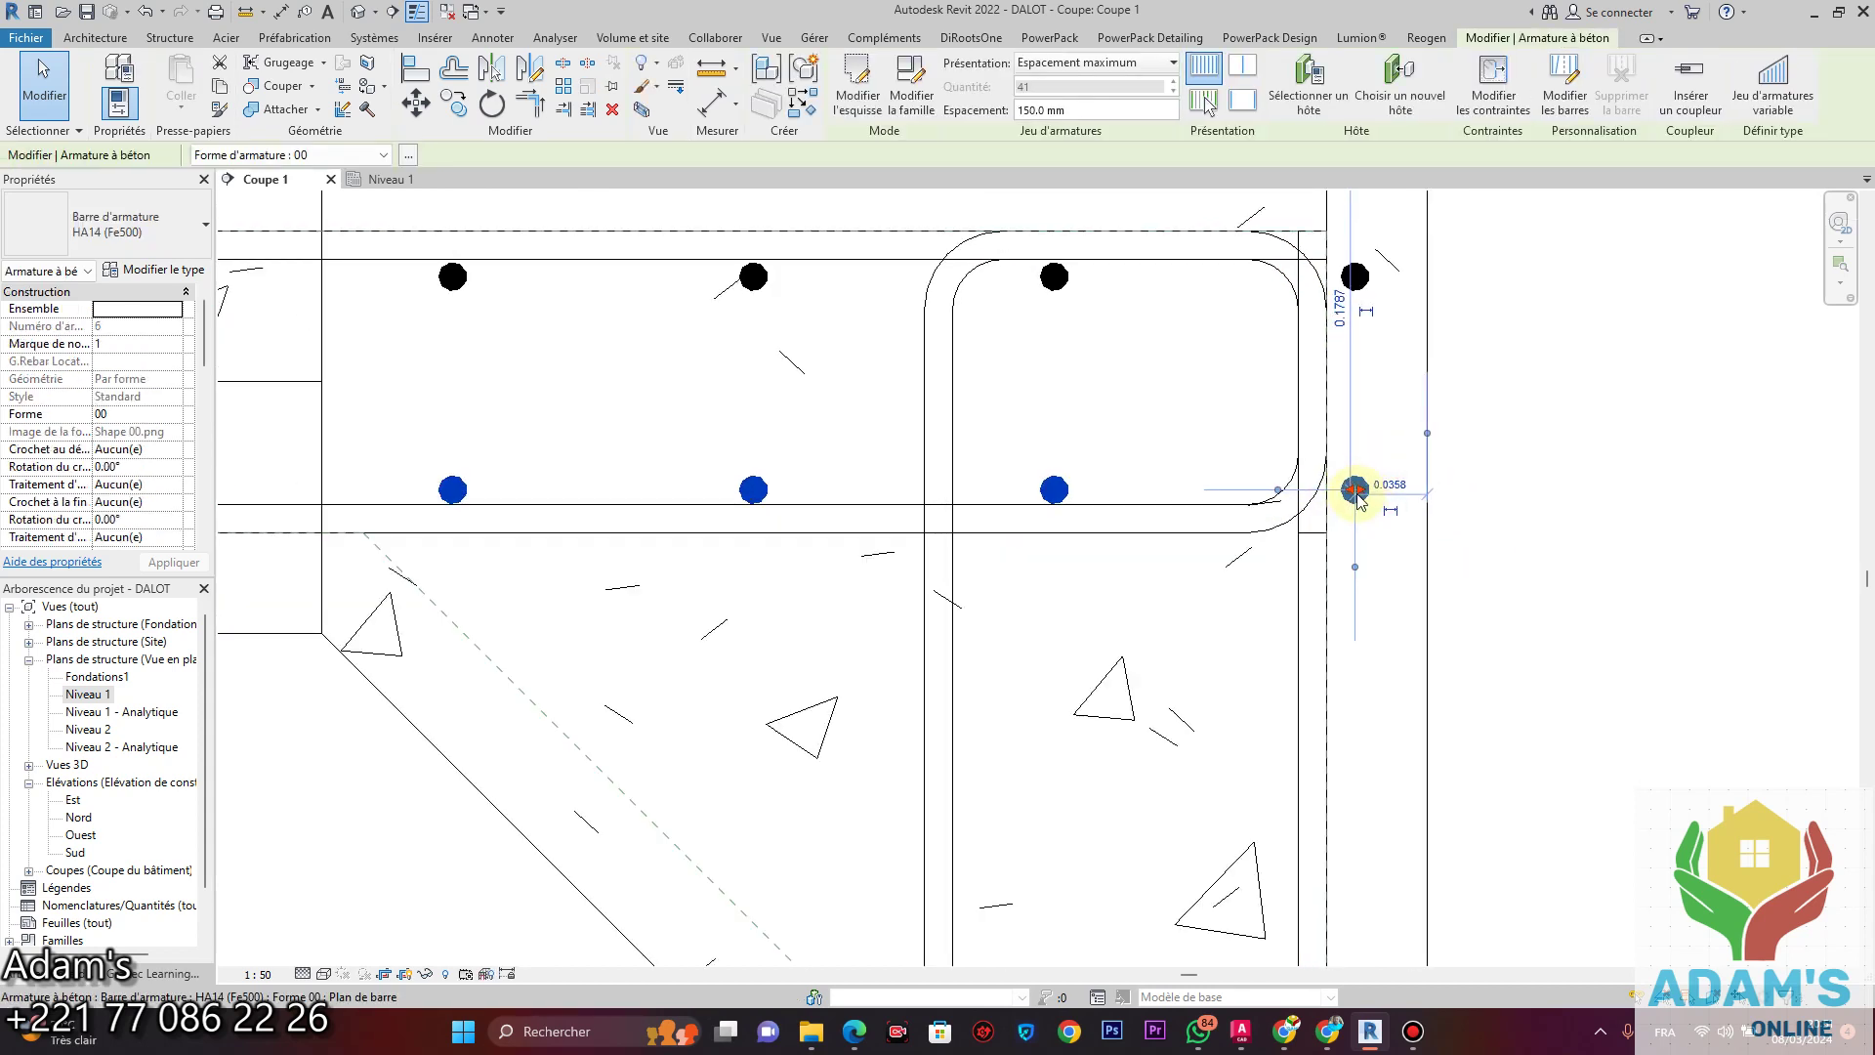
{"action": "scroll", "coordinate": [1357, 493], "scroll_direction": "down", "scroll_amount": 2}
{"action": "left_click", "coordinate": [1424, 574]}
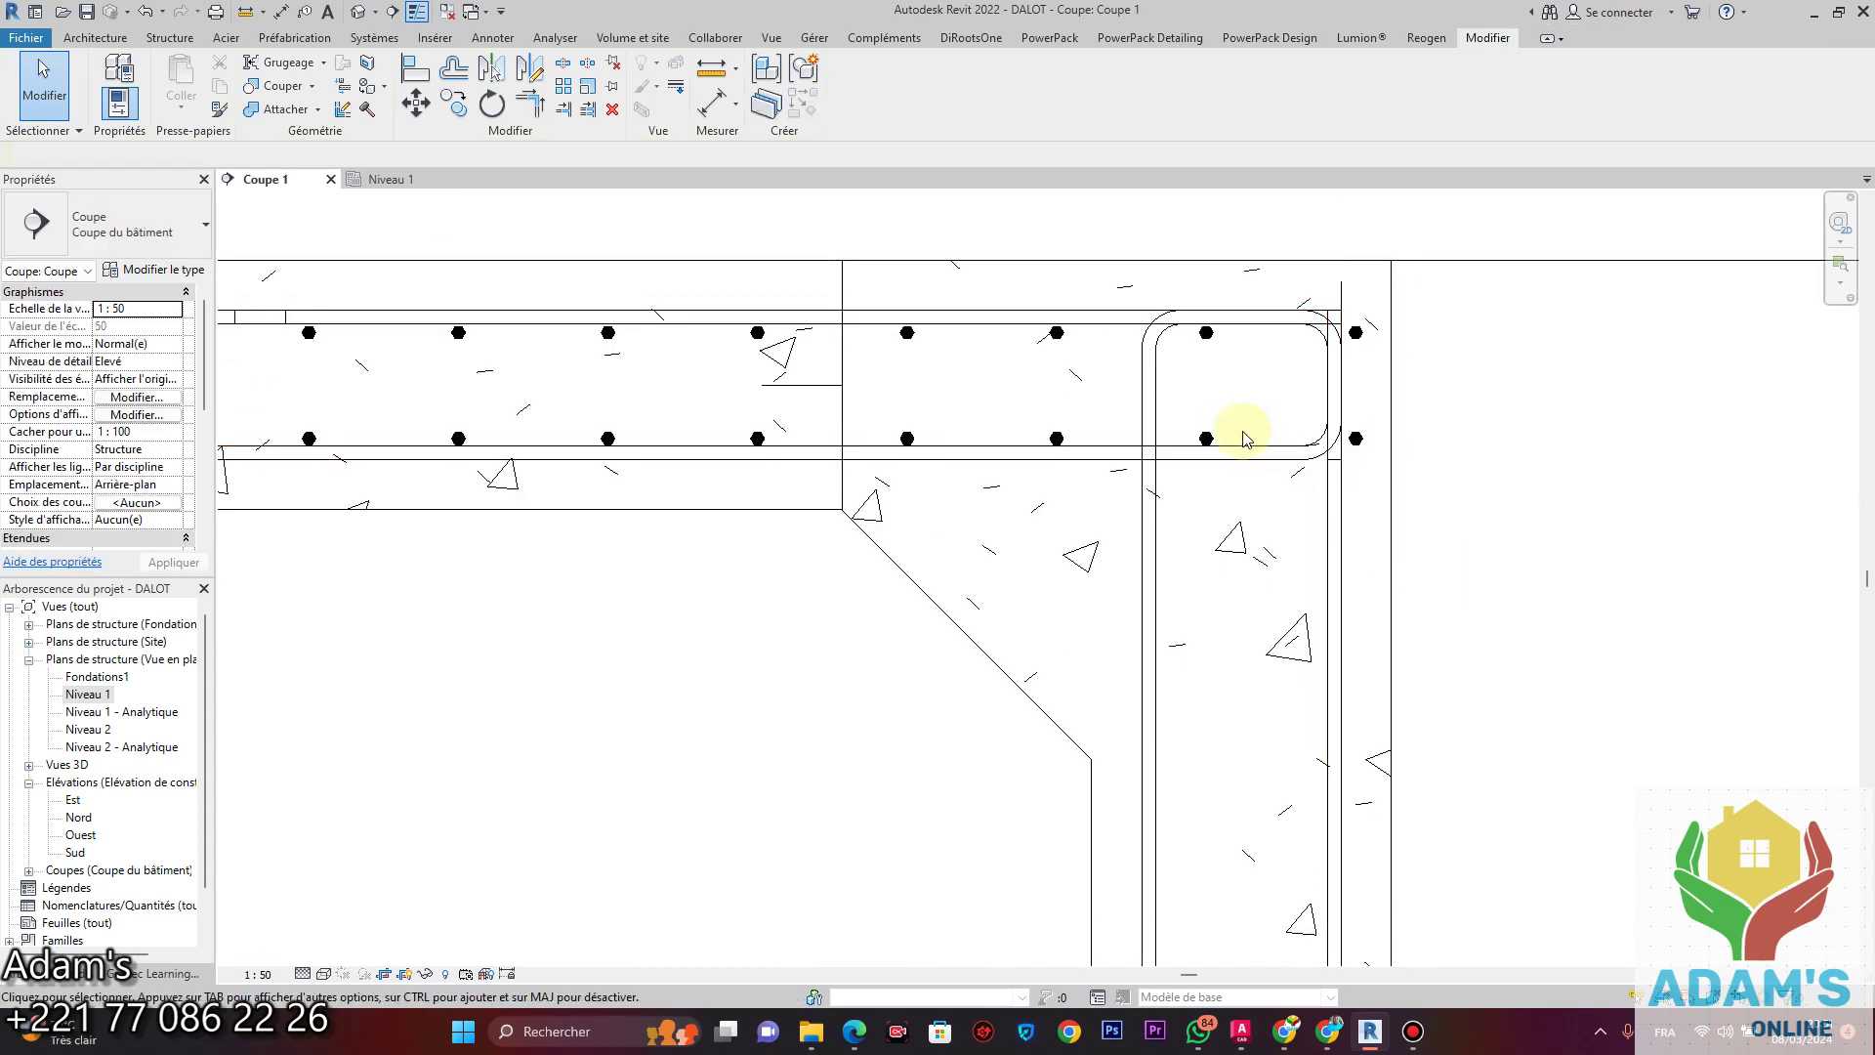
{"action": "left_click", "coordinate": [1348, 457]}
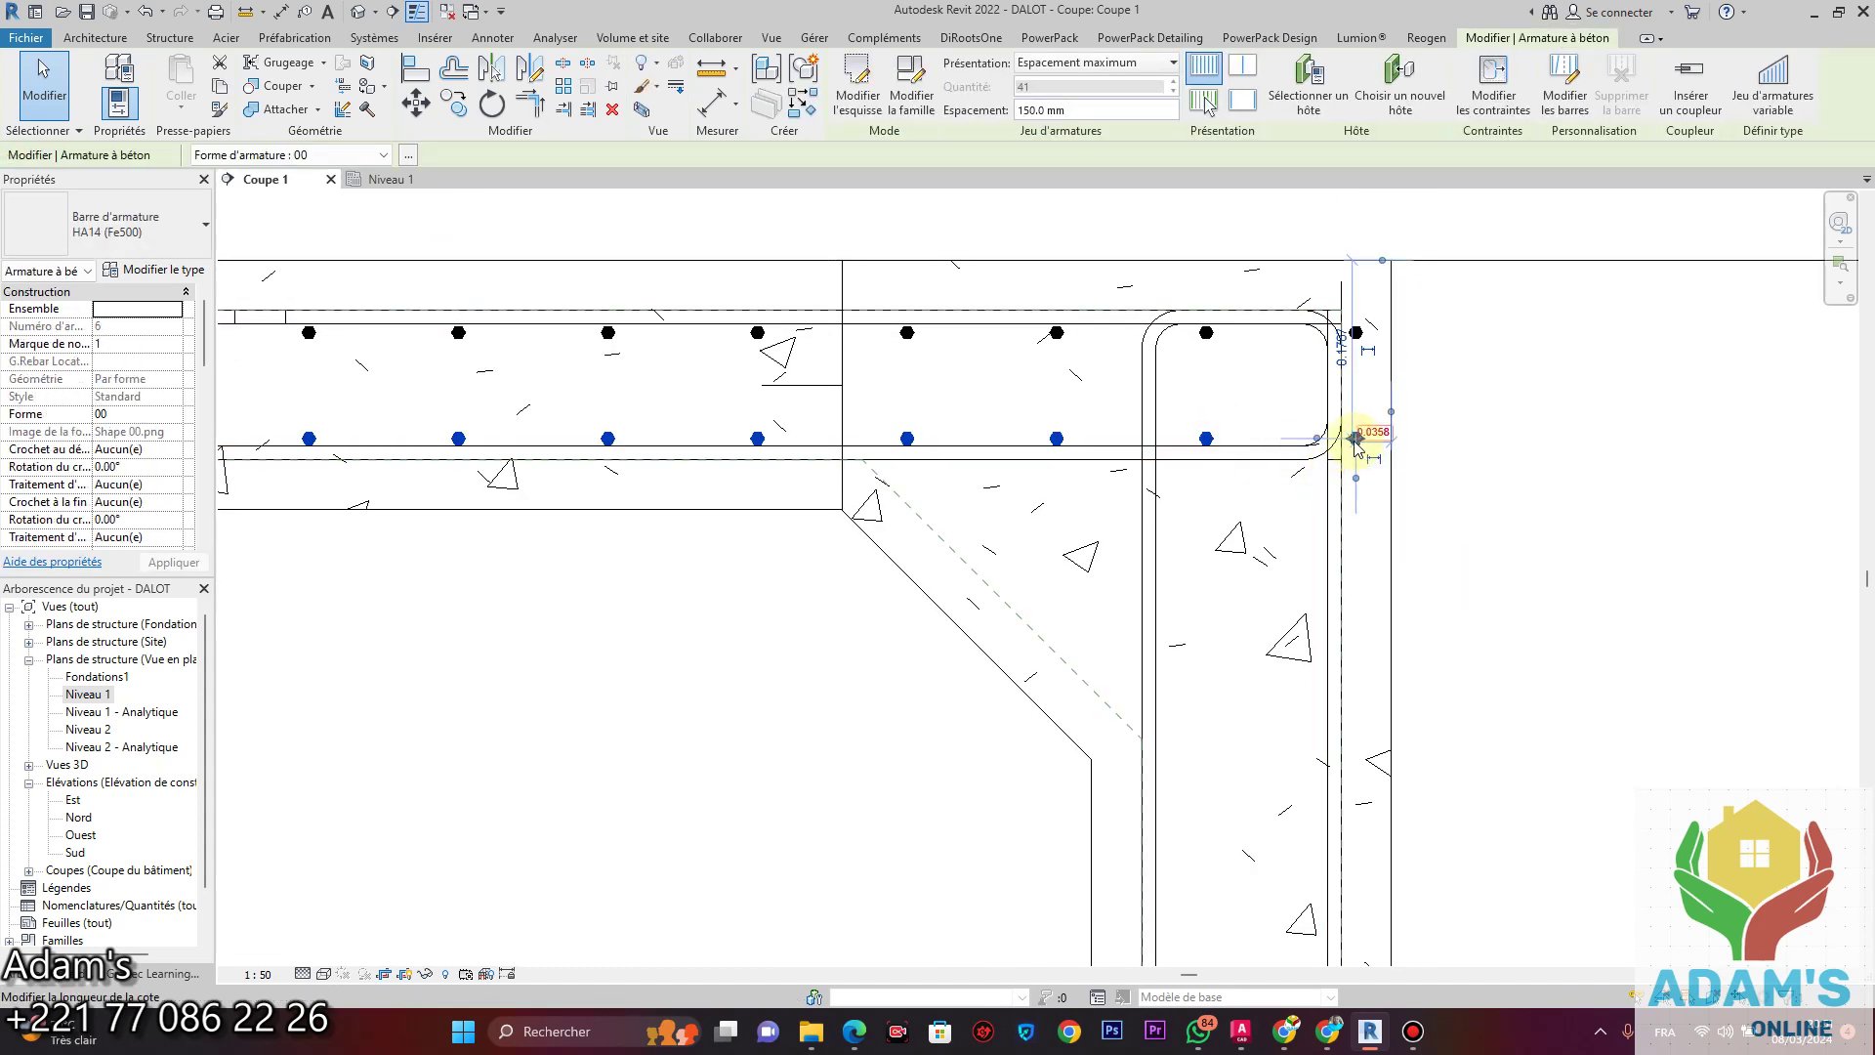
{"action": "left_click", "coordinate": [1355, 441]}
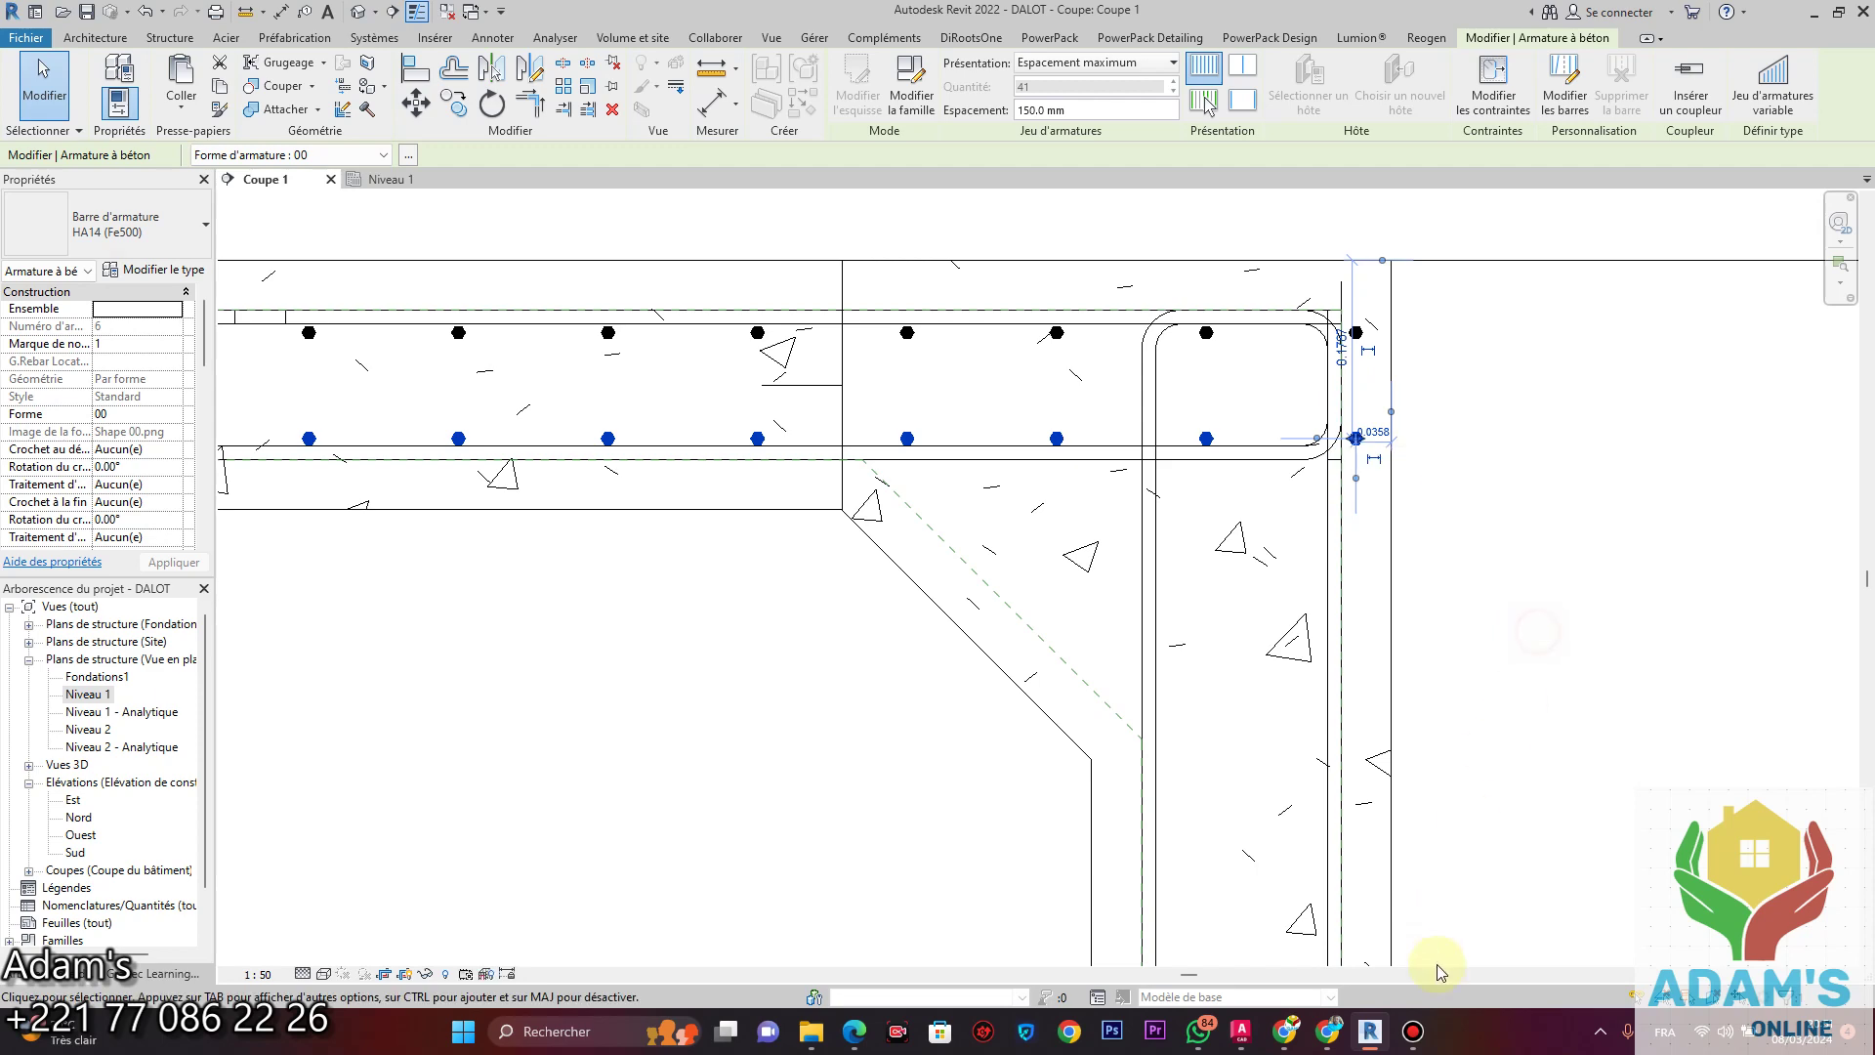